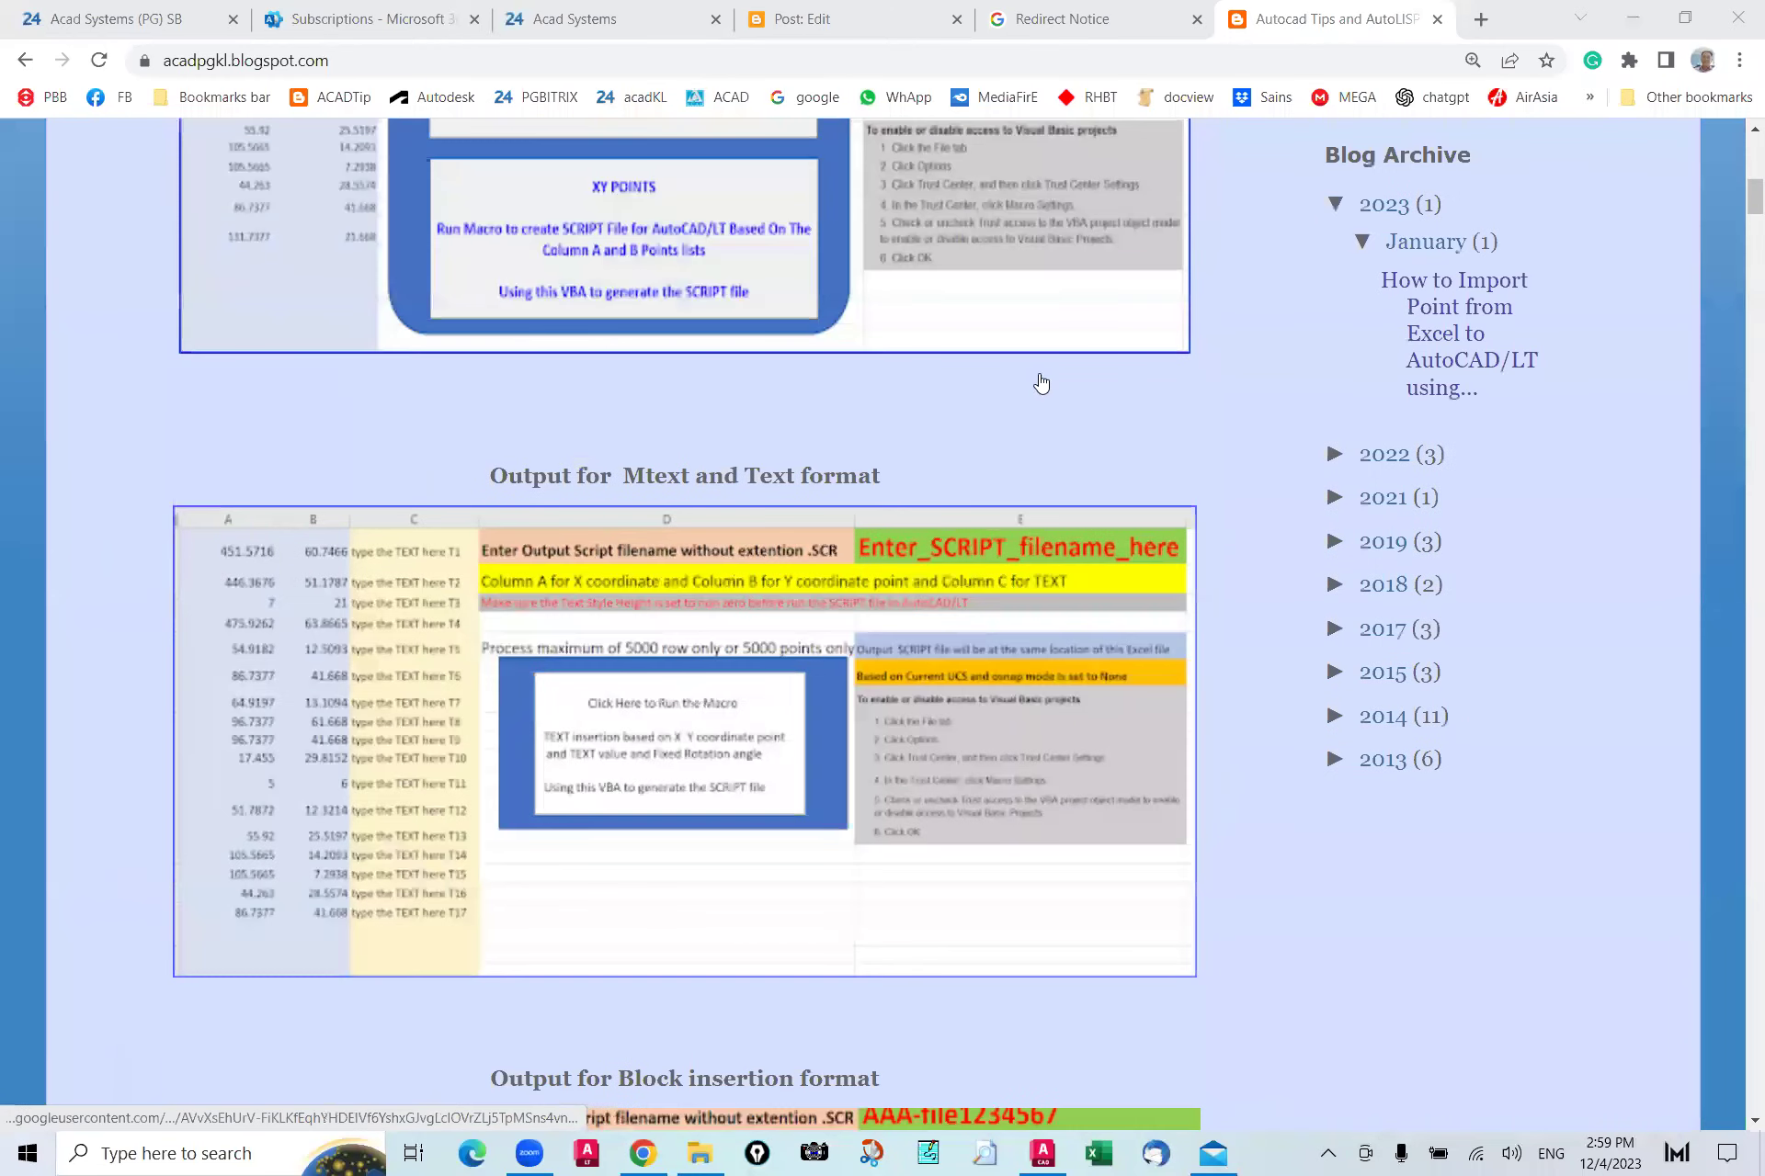
Step: Download script-line-circle-INSERT-generator-for-autocadLT-v10.xlsm through the blog post's attached ExcelVBA_file_for_SCRIPT_to_AutoCAD_and_LT link
scroll(1042, 384, up, 9)
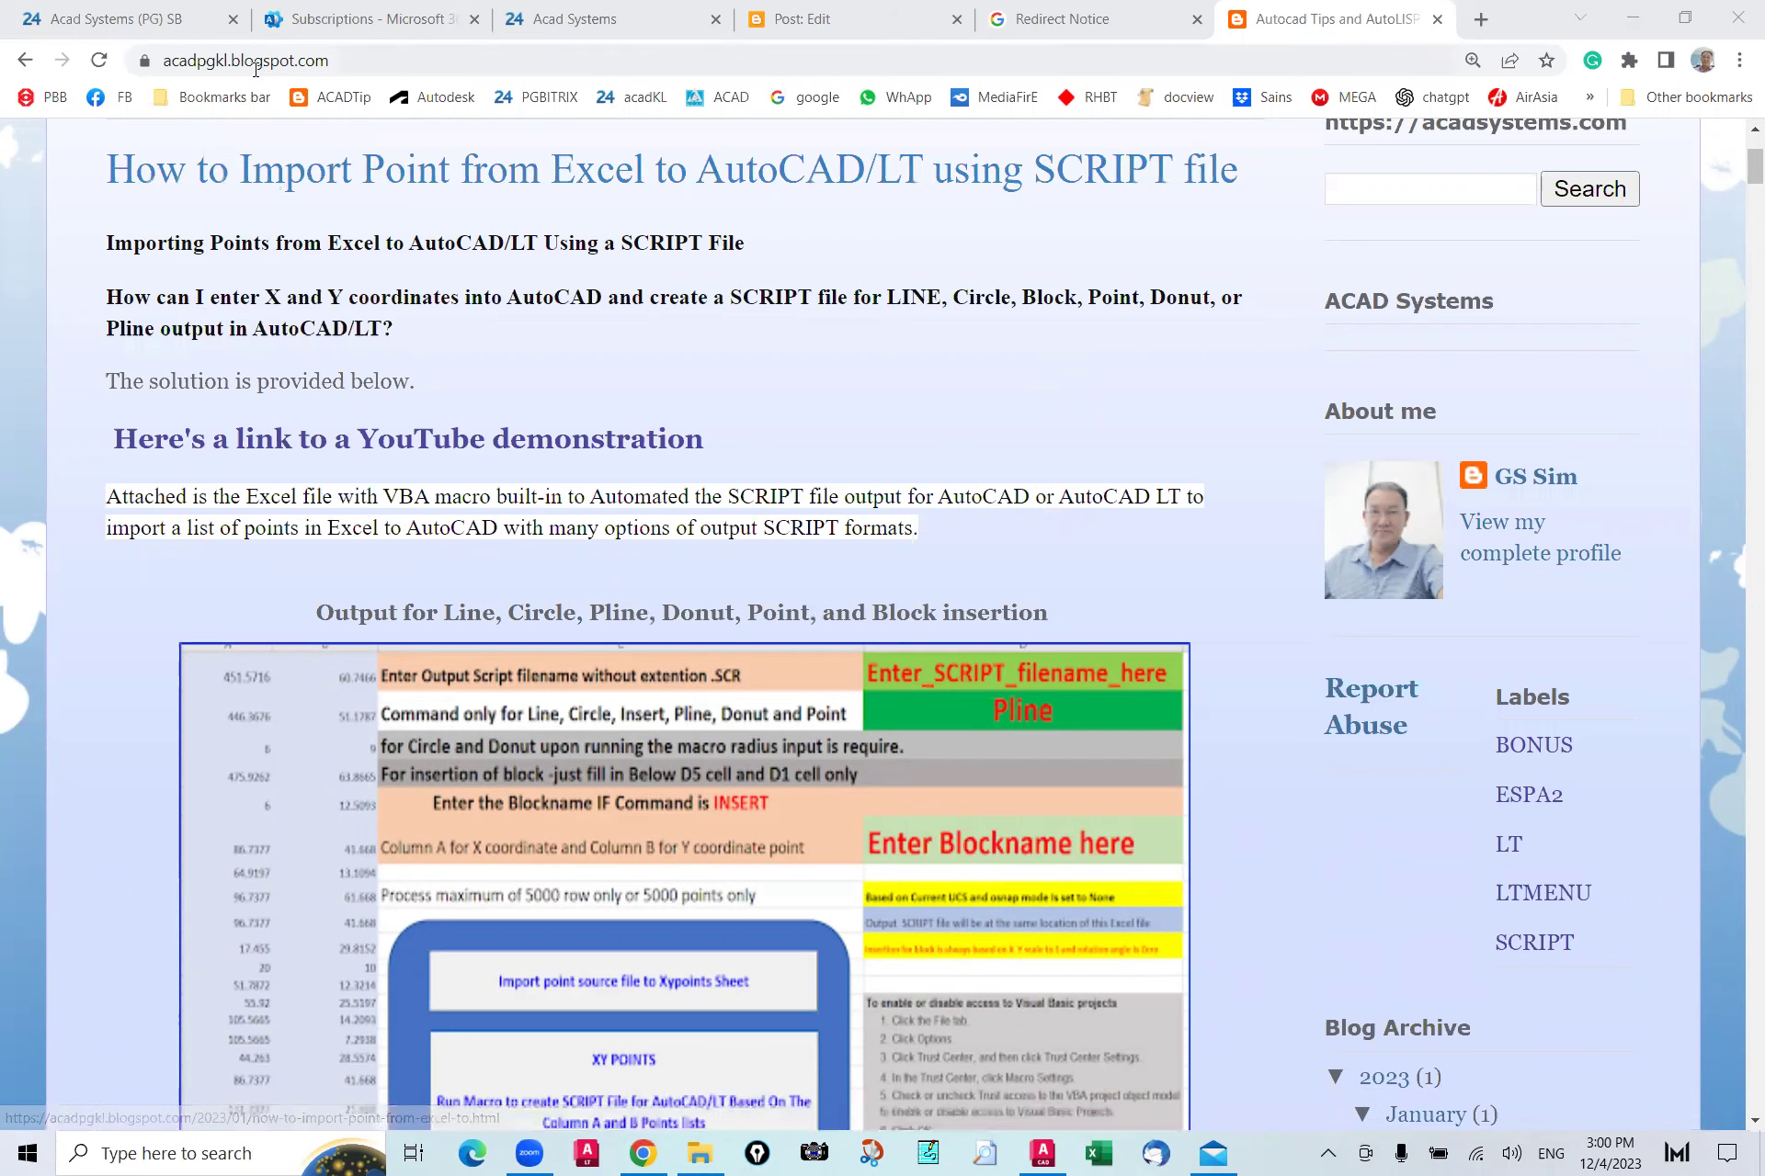
click(404, 64)
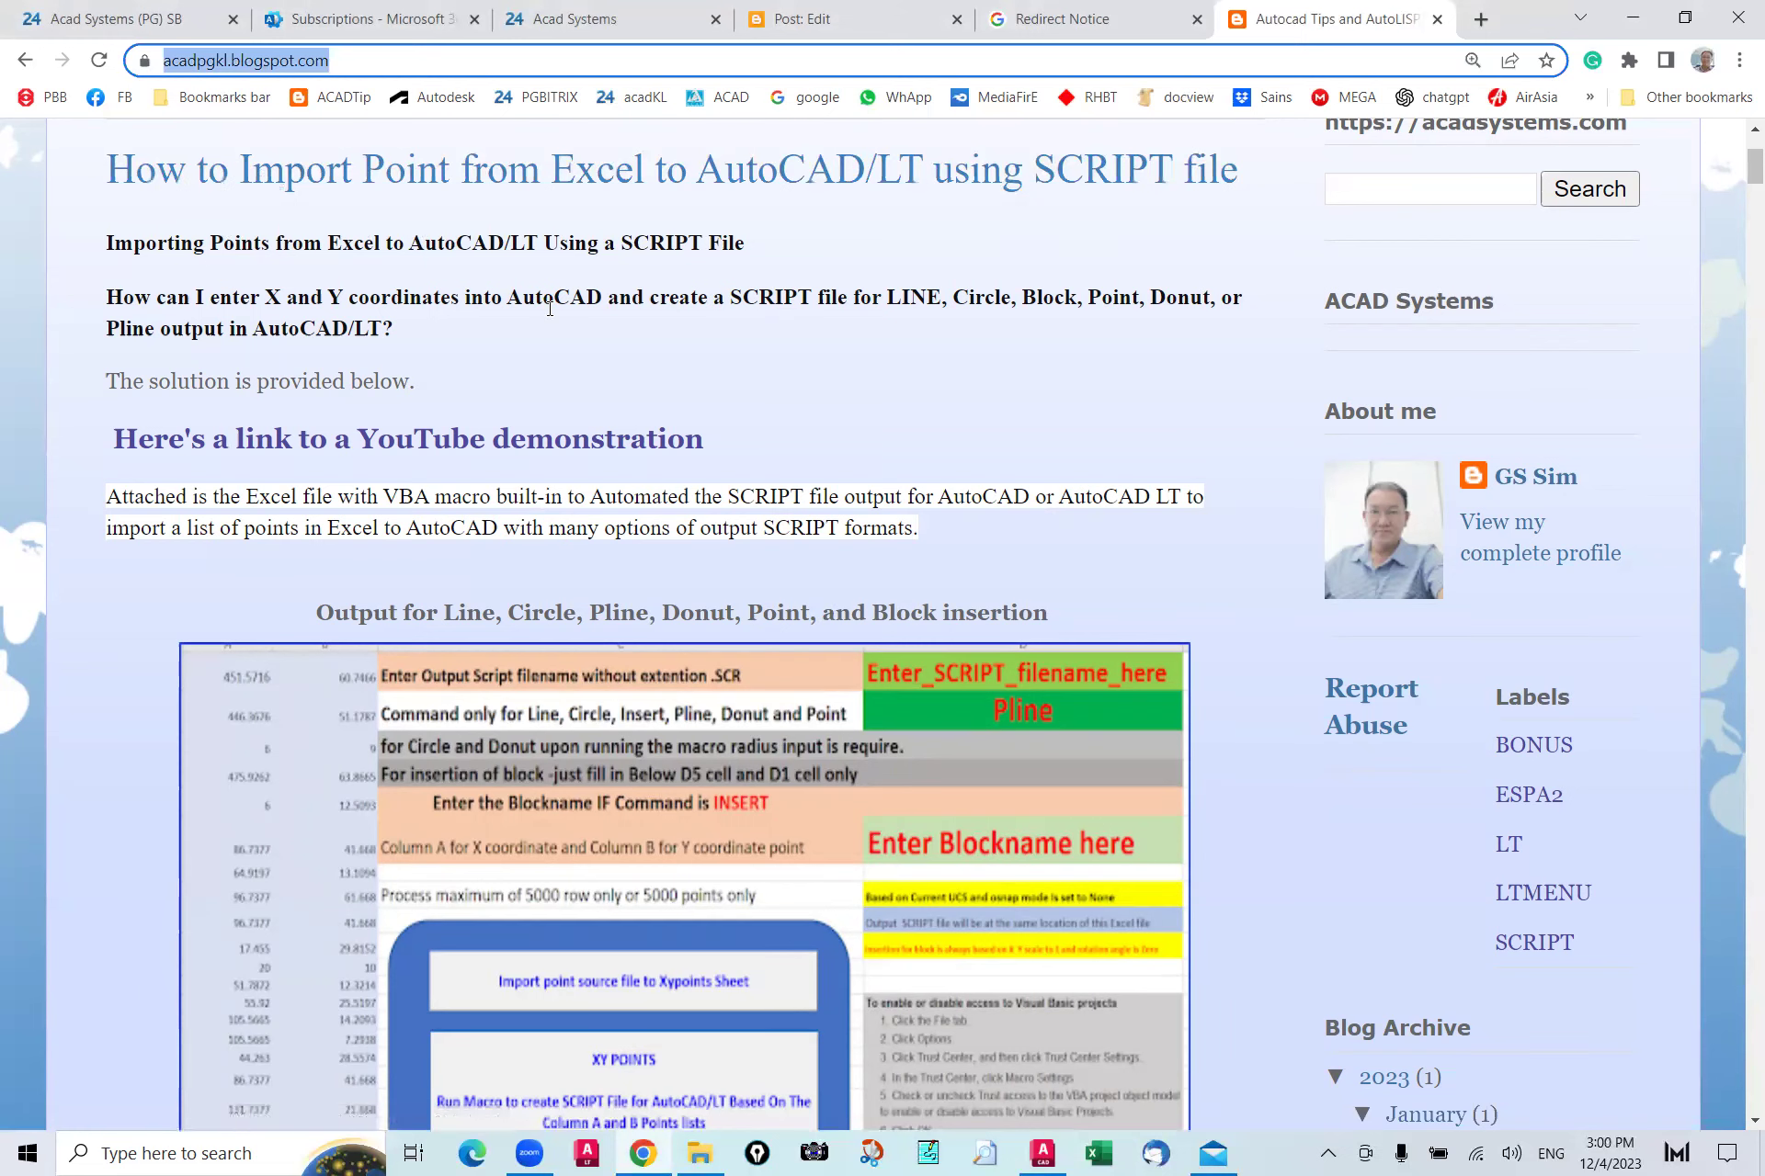
scroll(639, 356, up, 1)
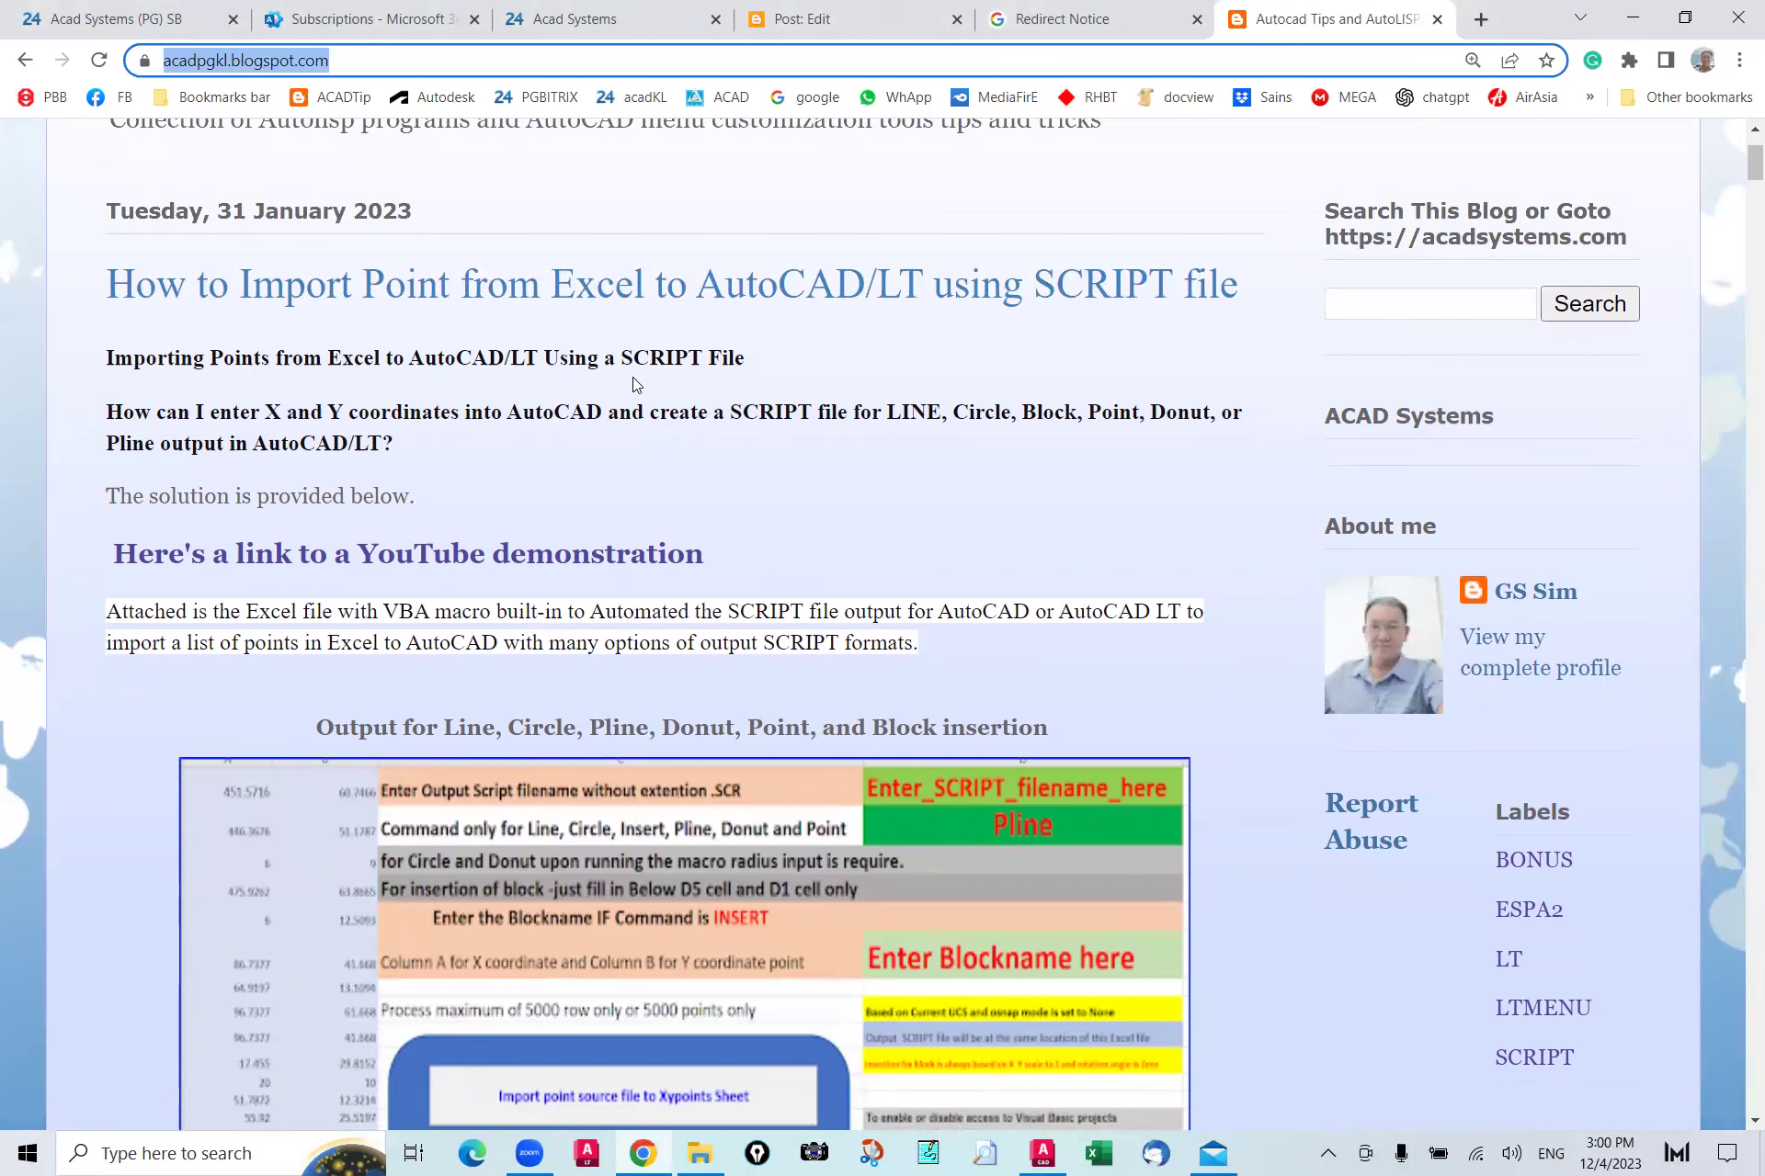
scroll(628, 356, down, 3)
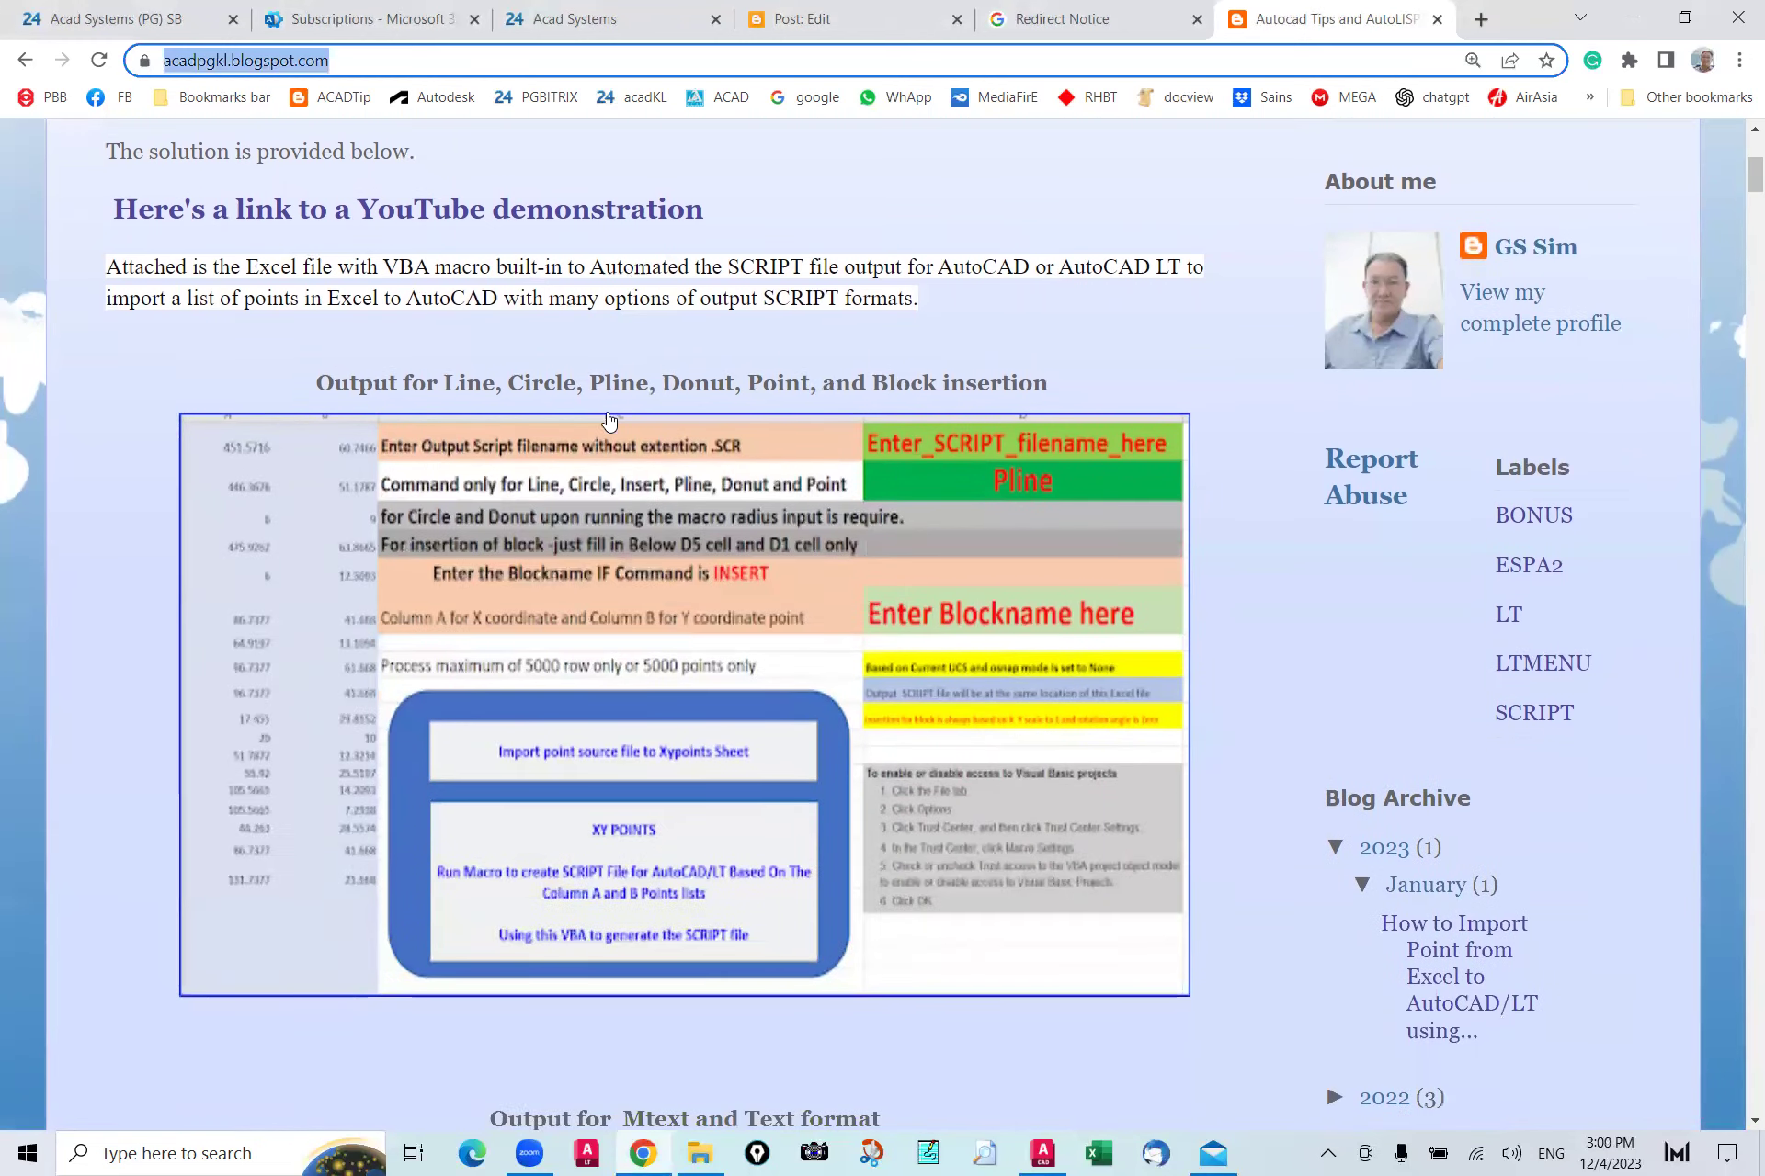
scroll(591, 509, down, 10)
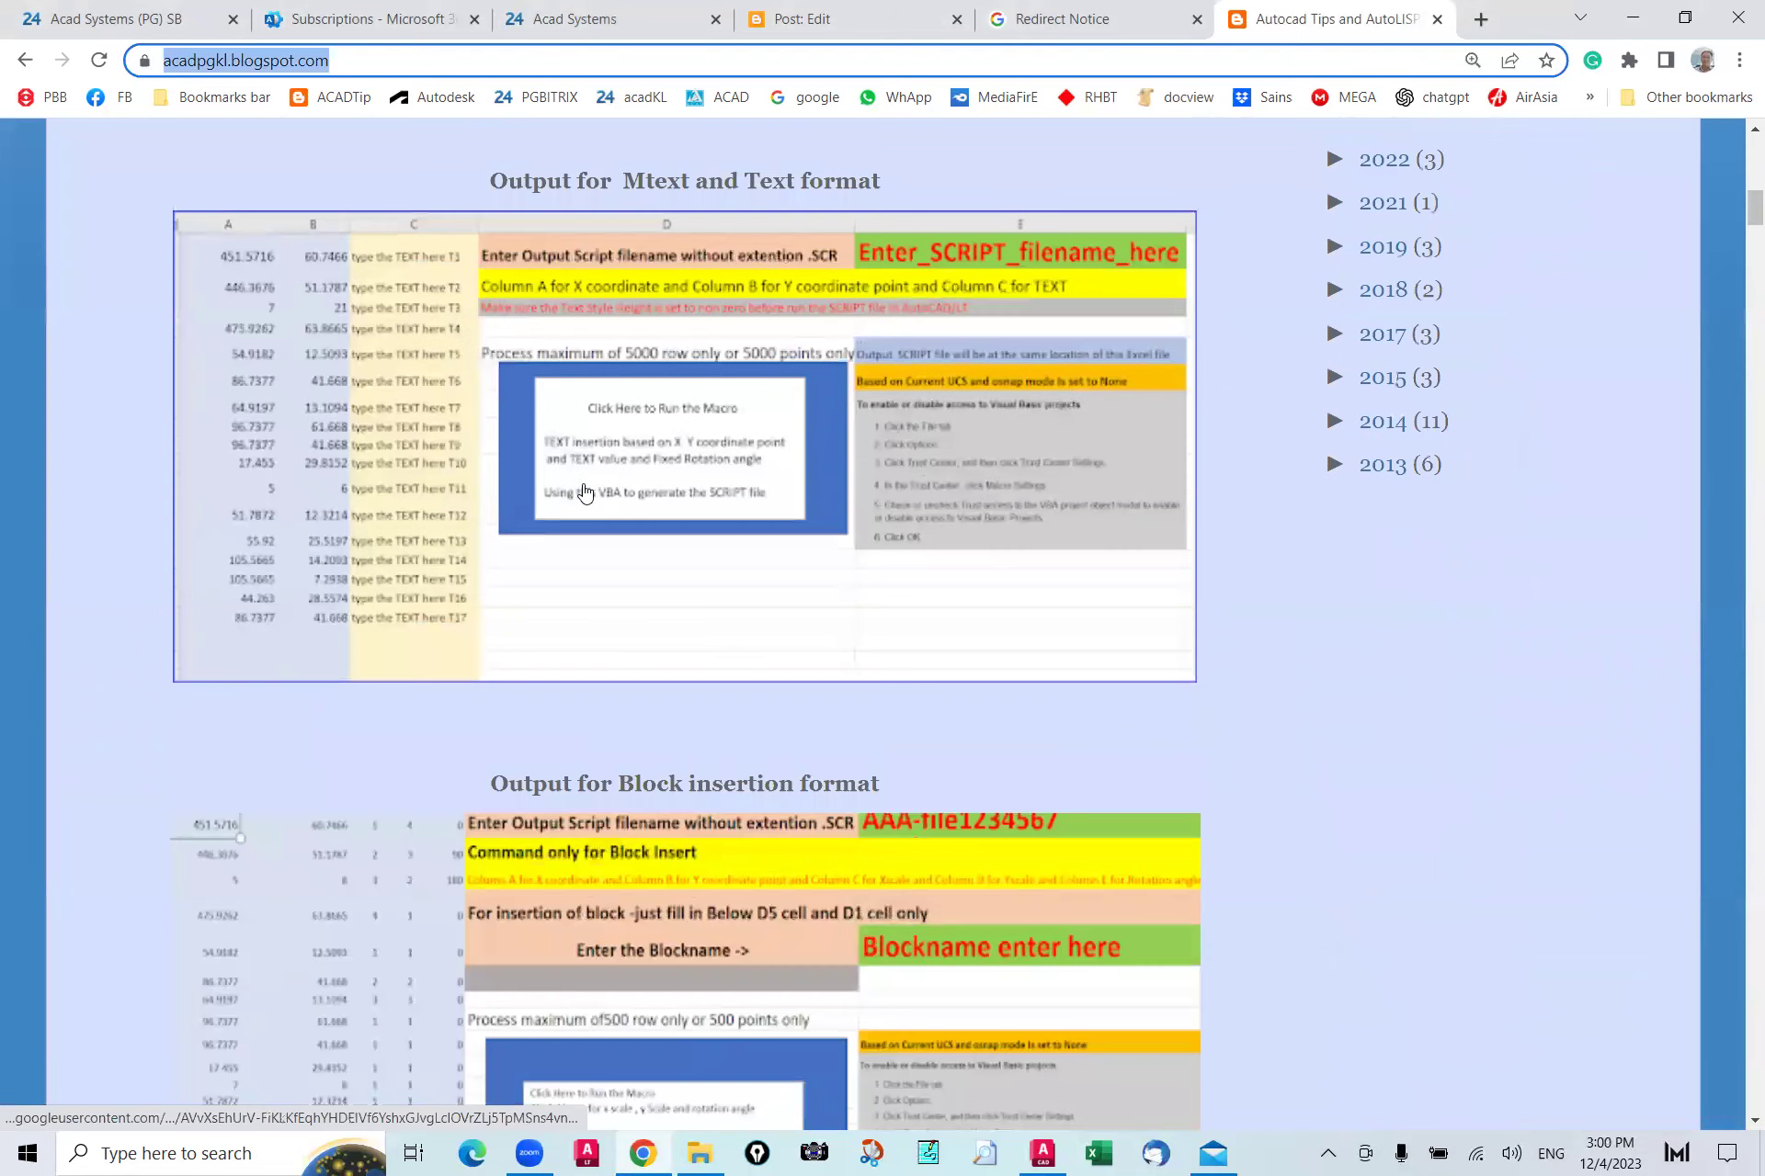
scroll(582, 496, down, 15)
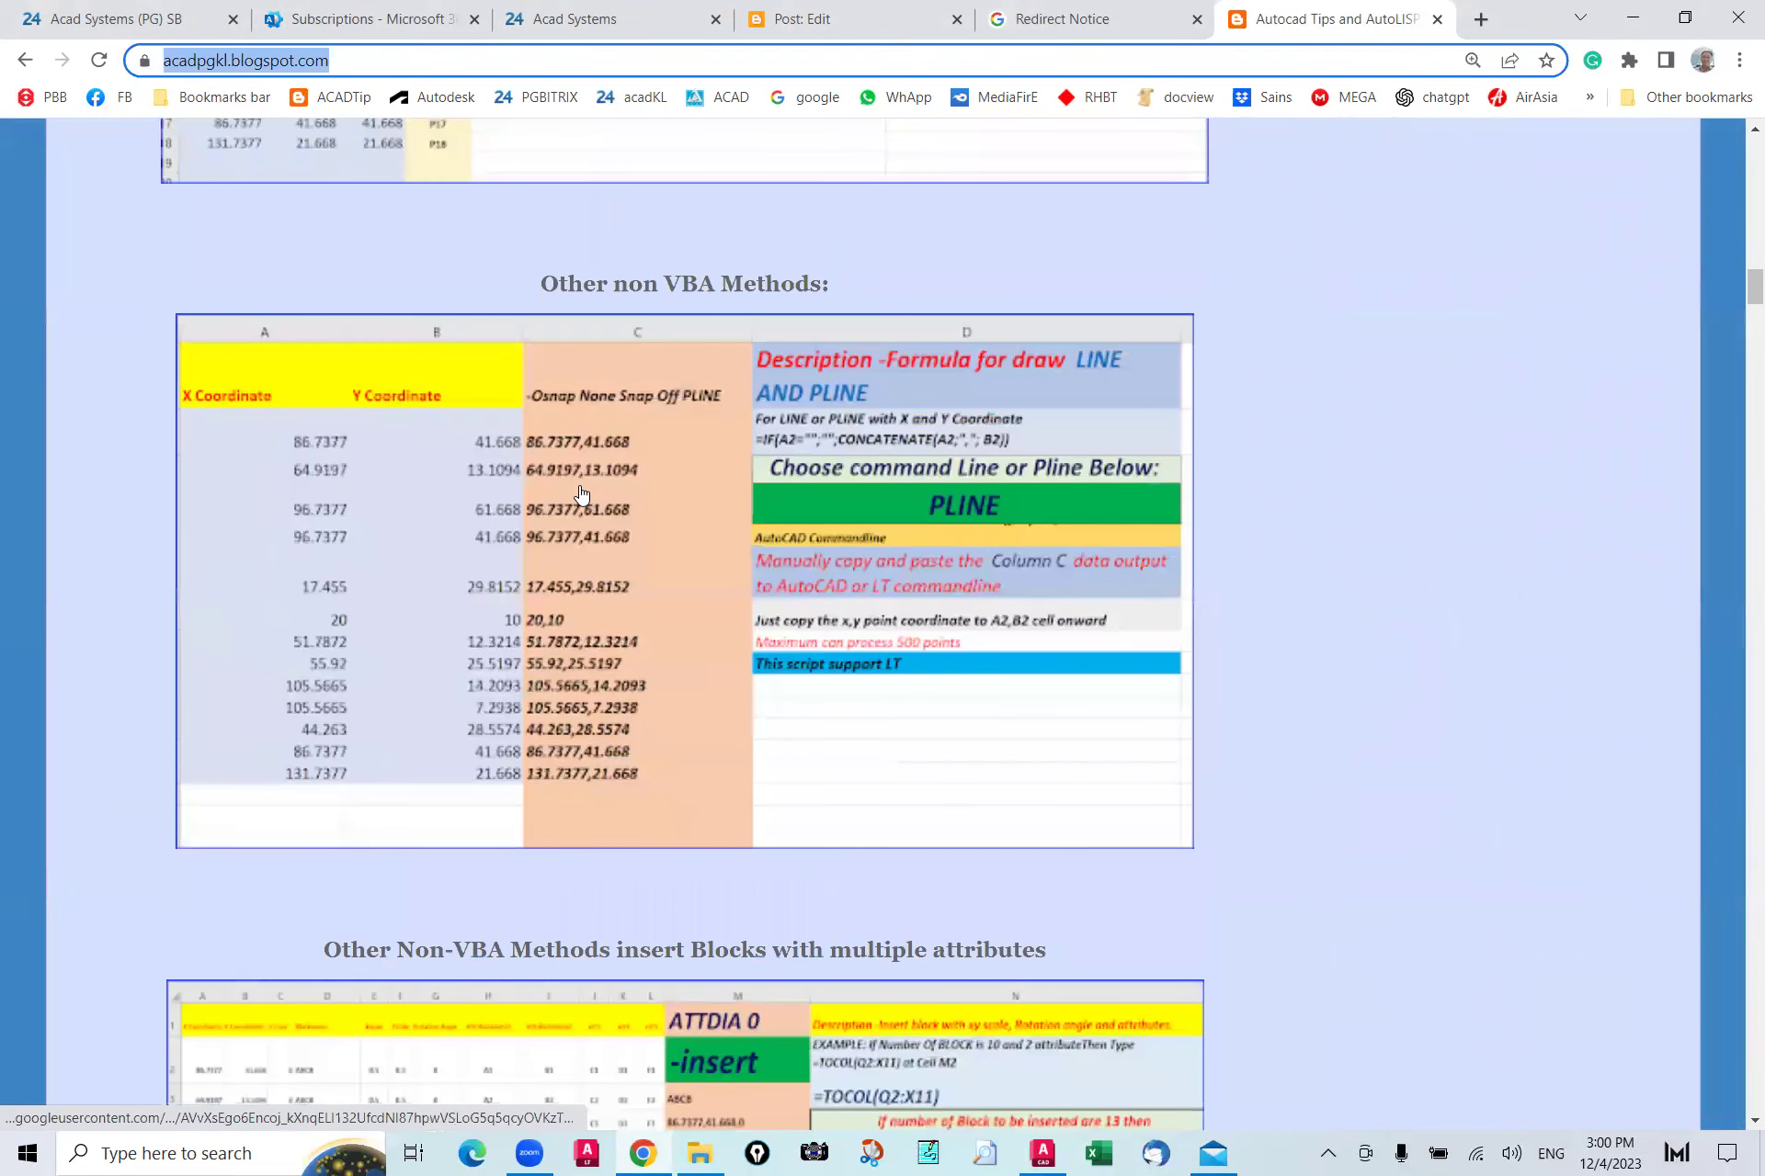
scroll(582, 496, down, 15)
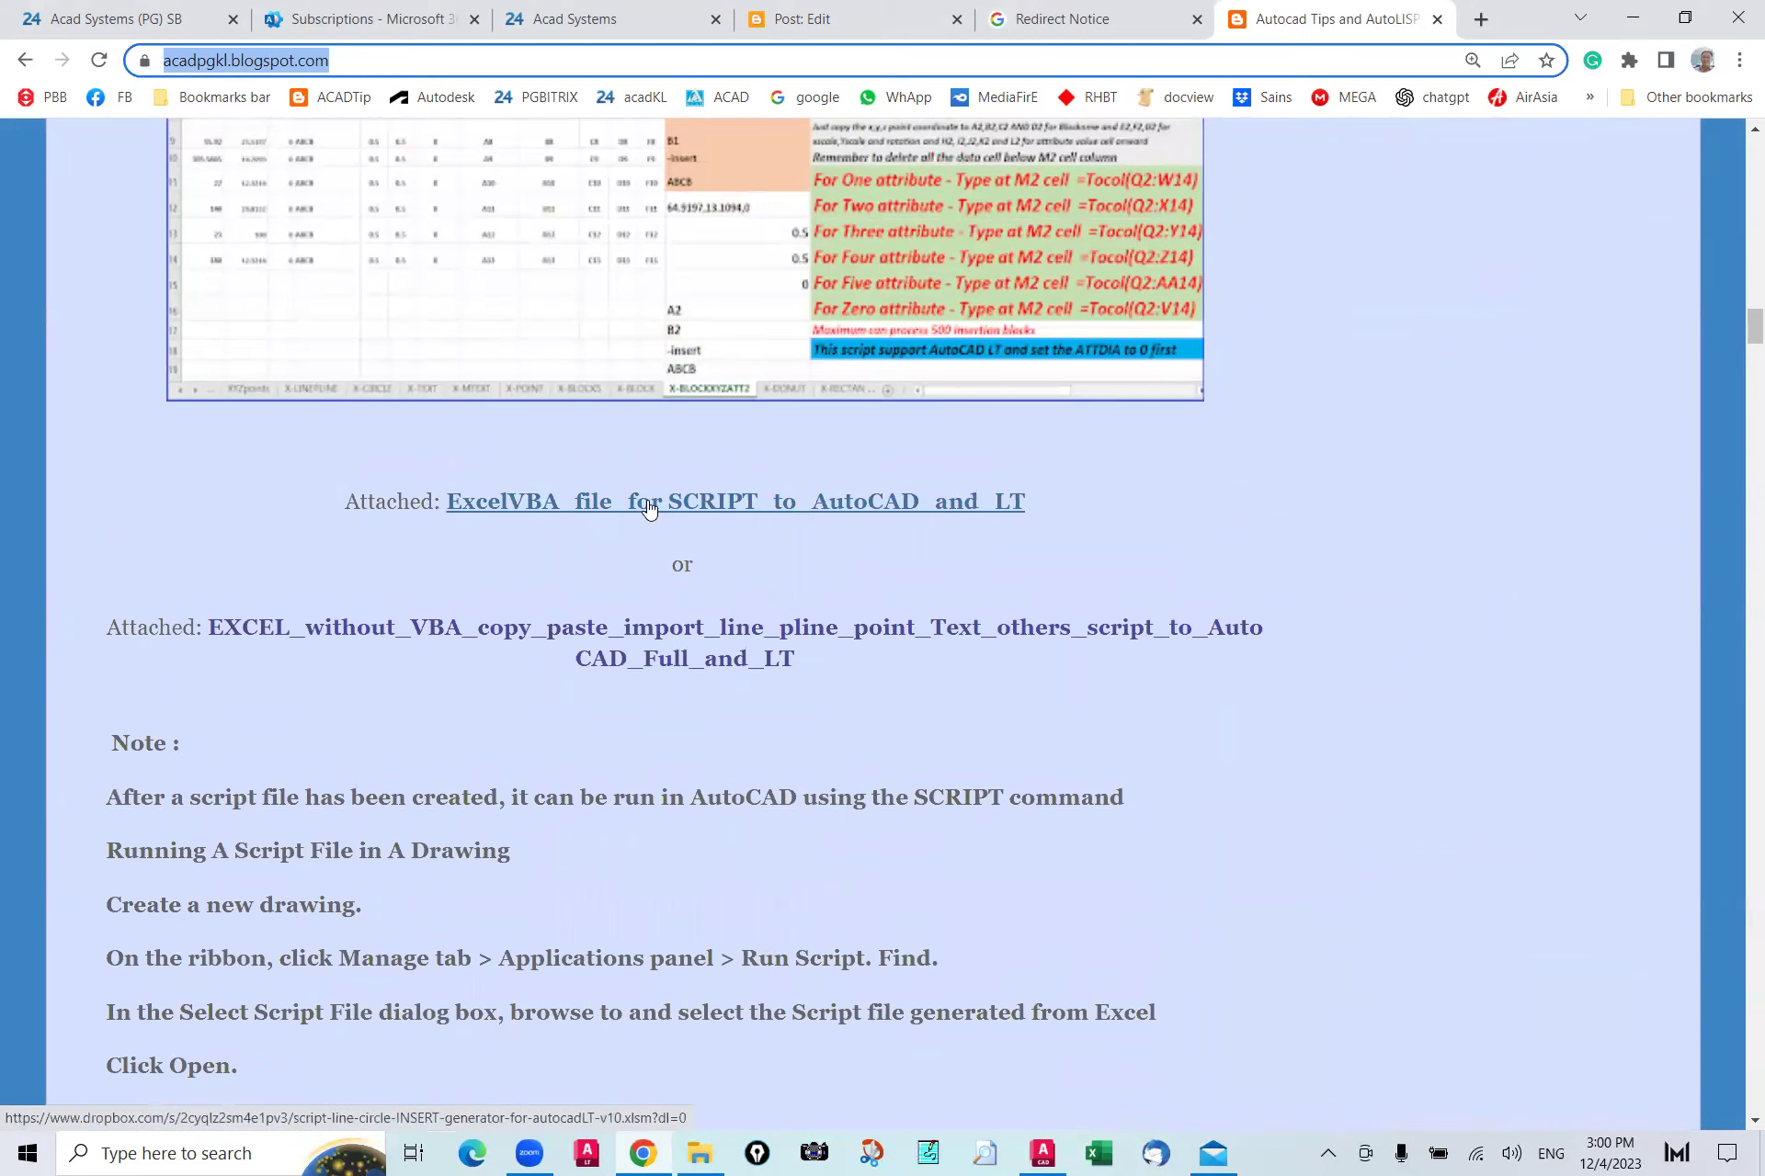
click(649, 506)
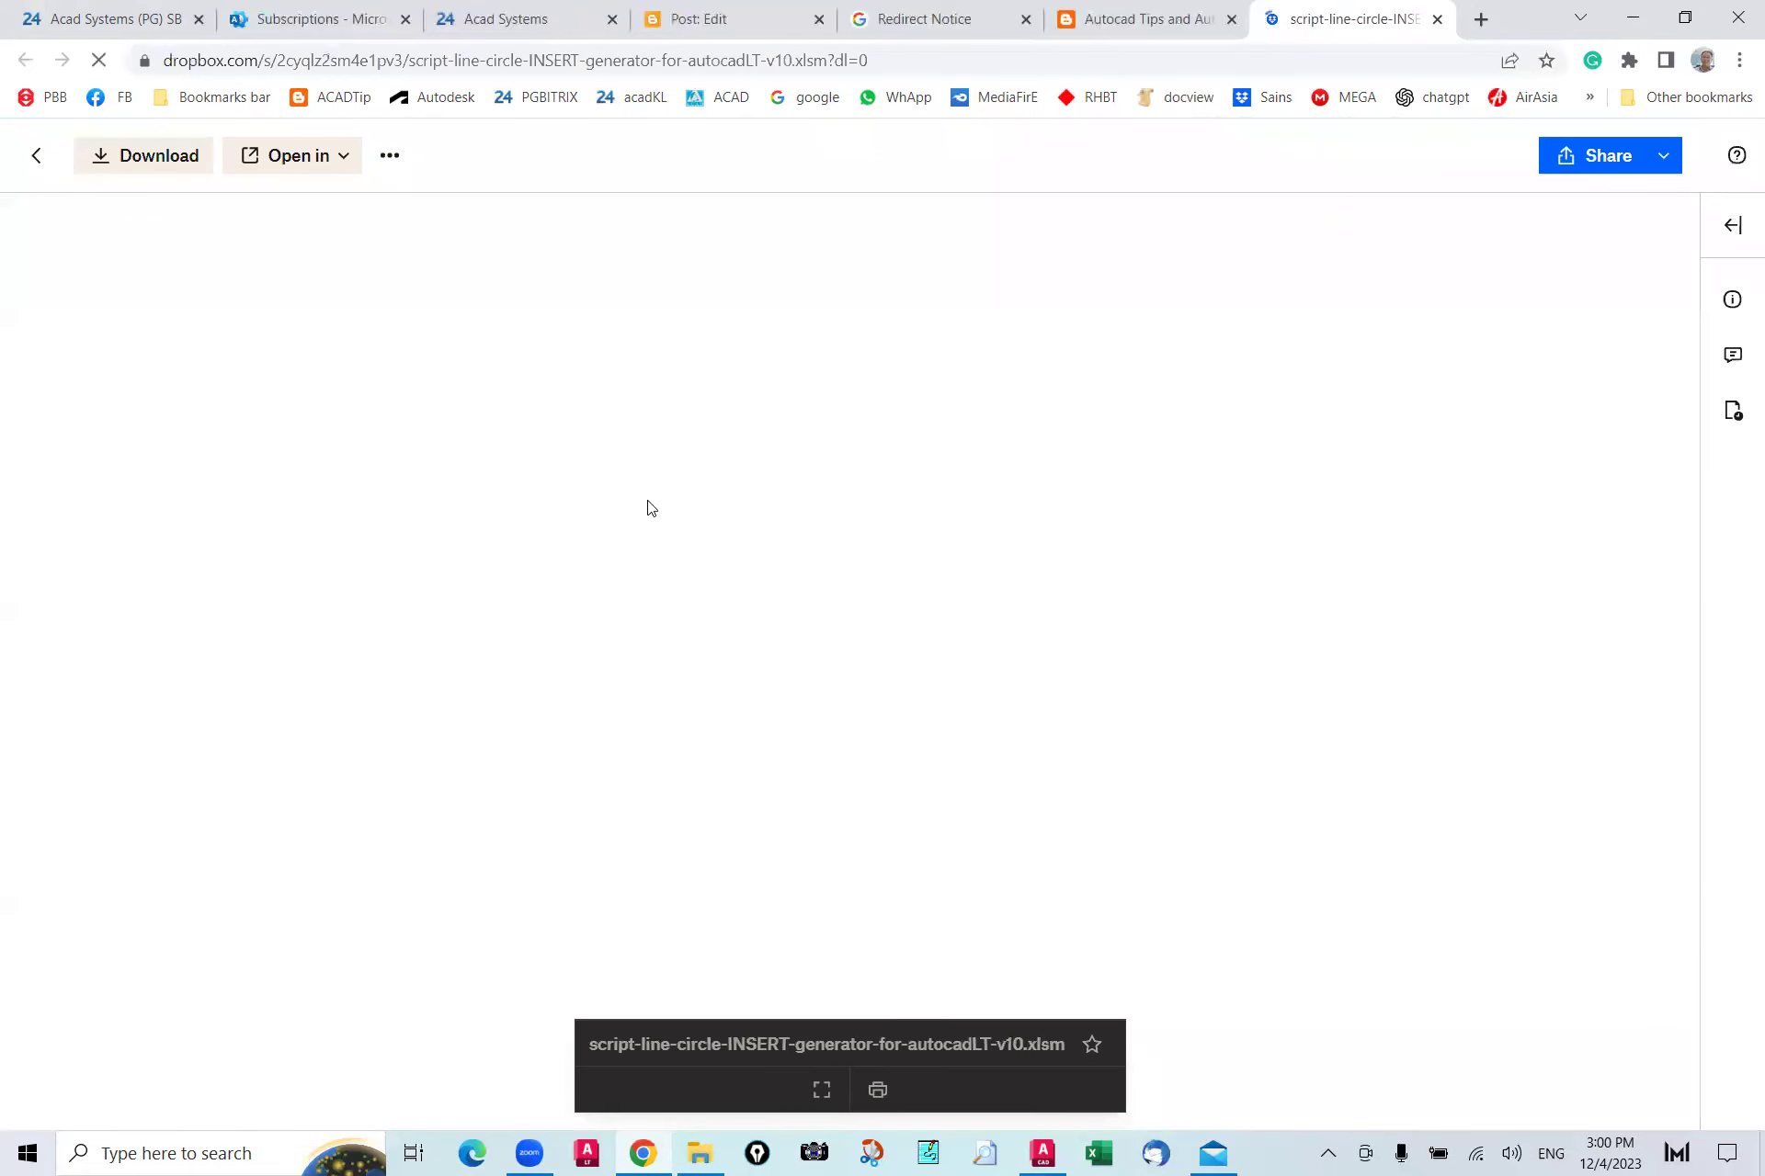
click(147, 158)
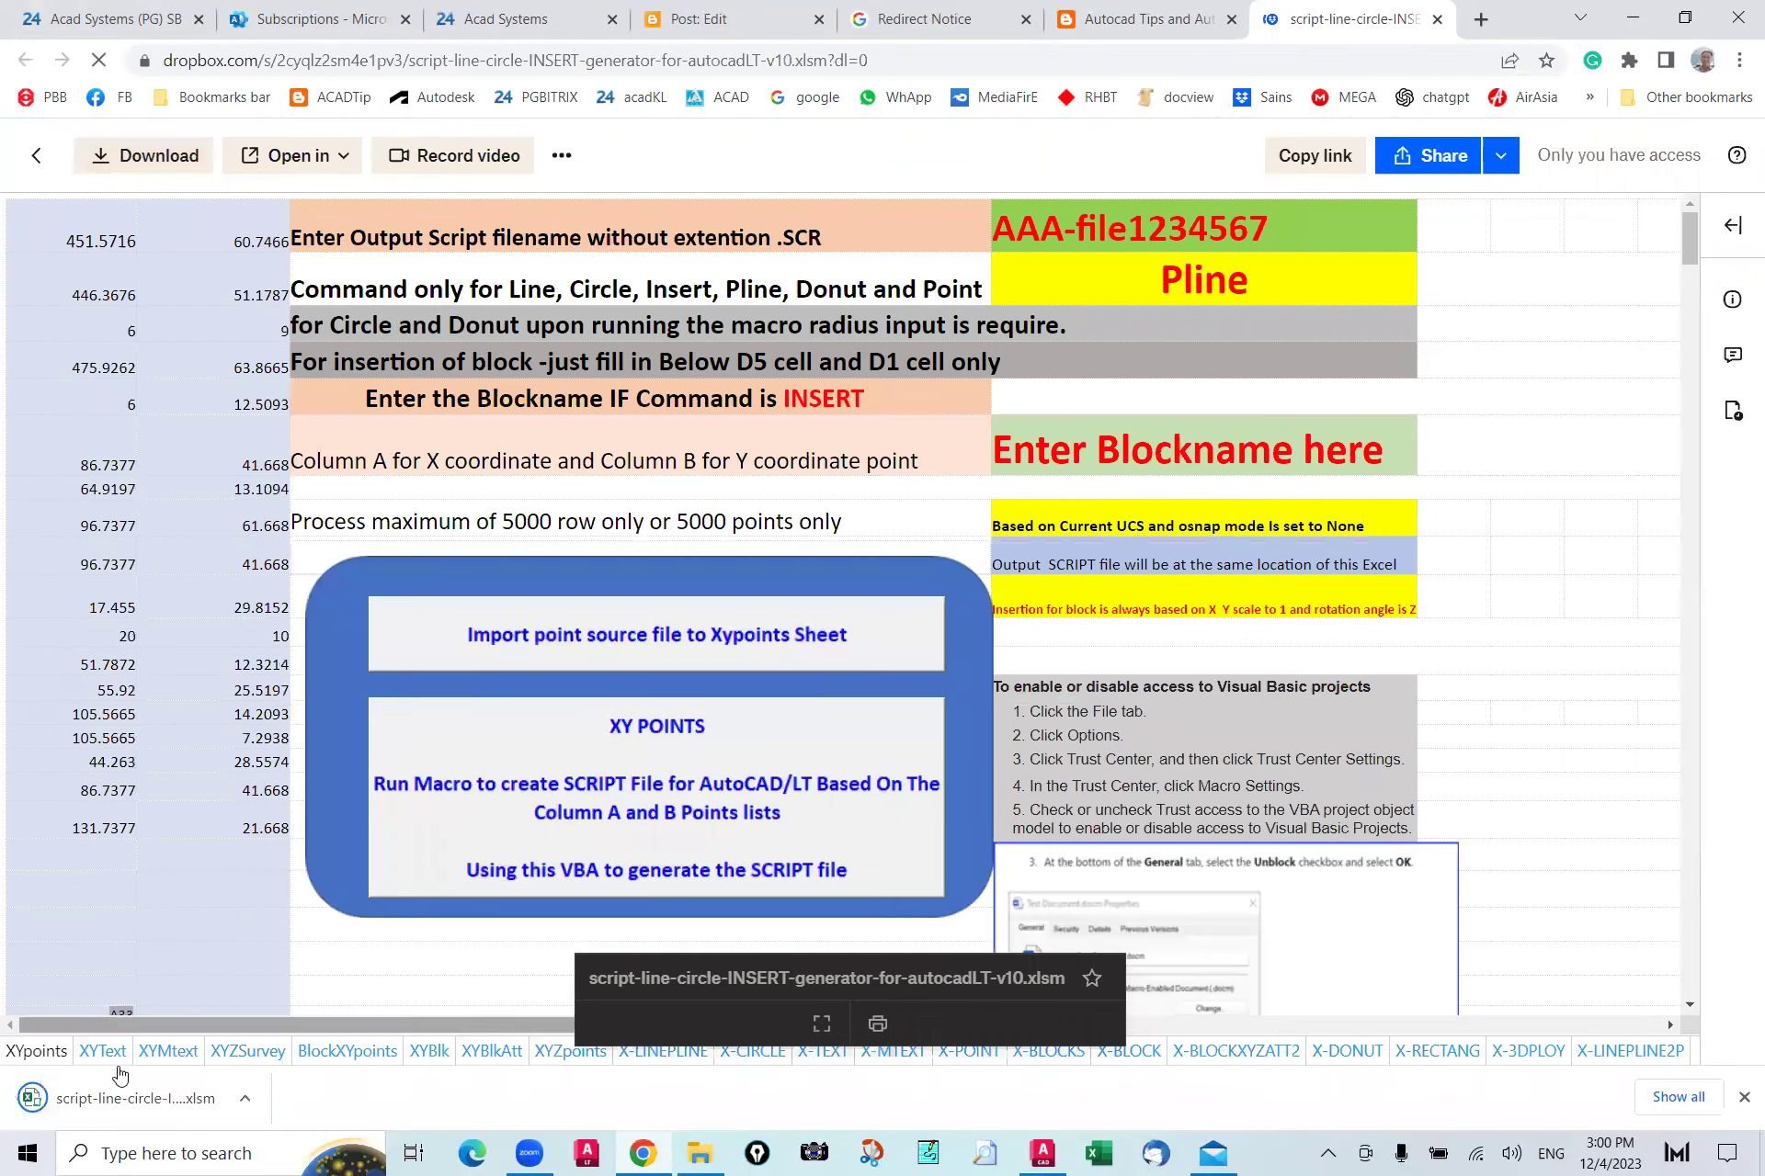
Step: Locate the downloaded script-line-circle-INSERT-generator-for-autocadLT-v10 (1) workbook in the Downloads folder and unblock it in its file properties
click(158, 1098)
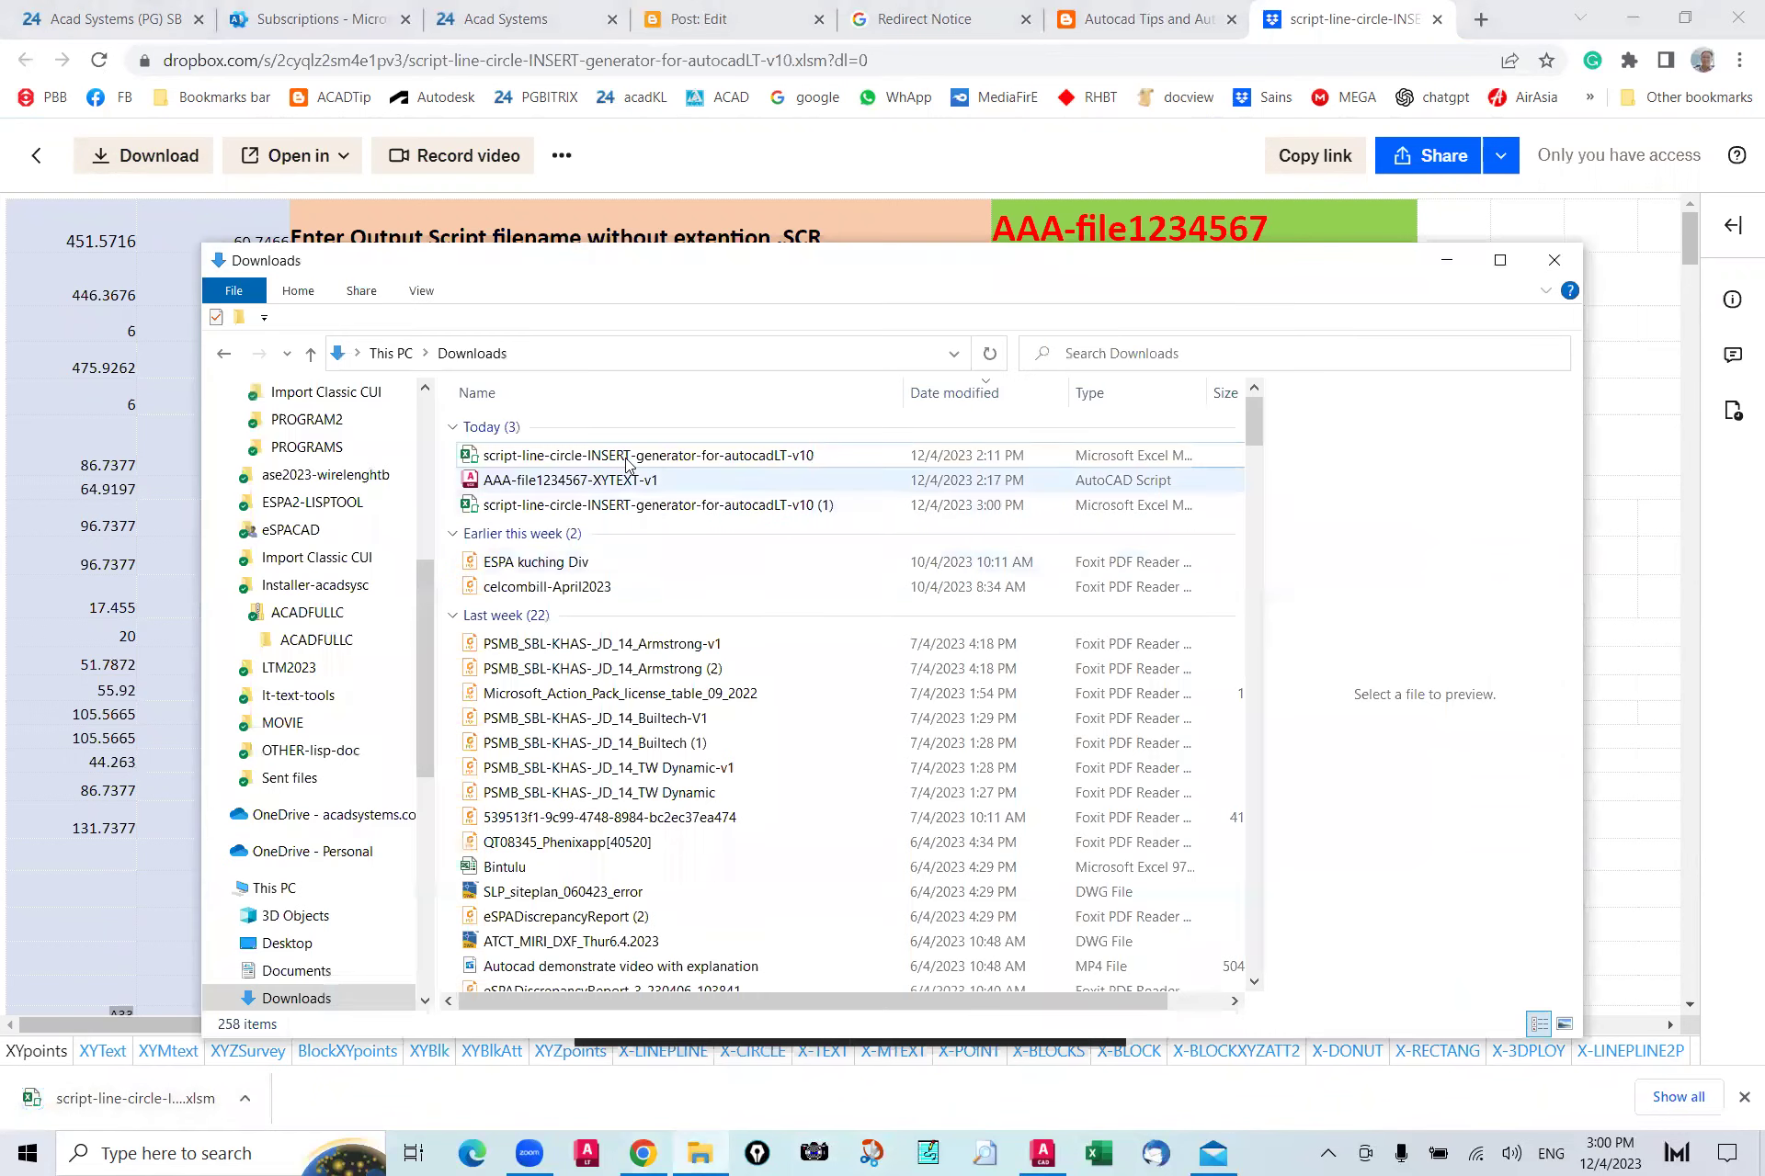
click(590, 511)
right_click(588, 511)
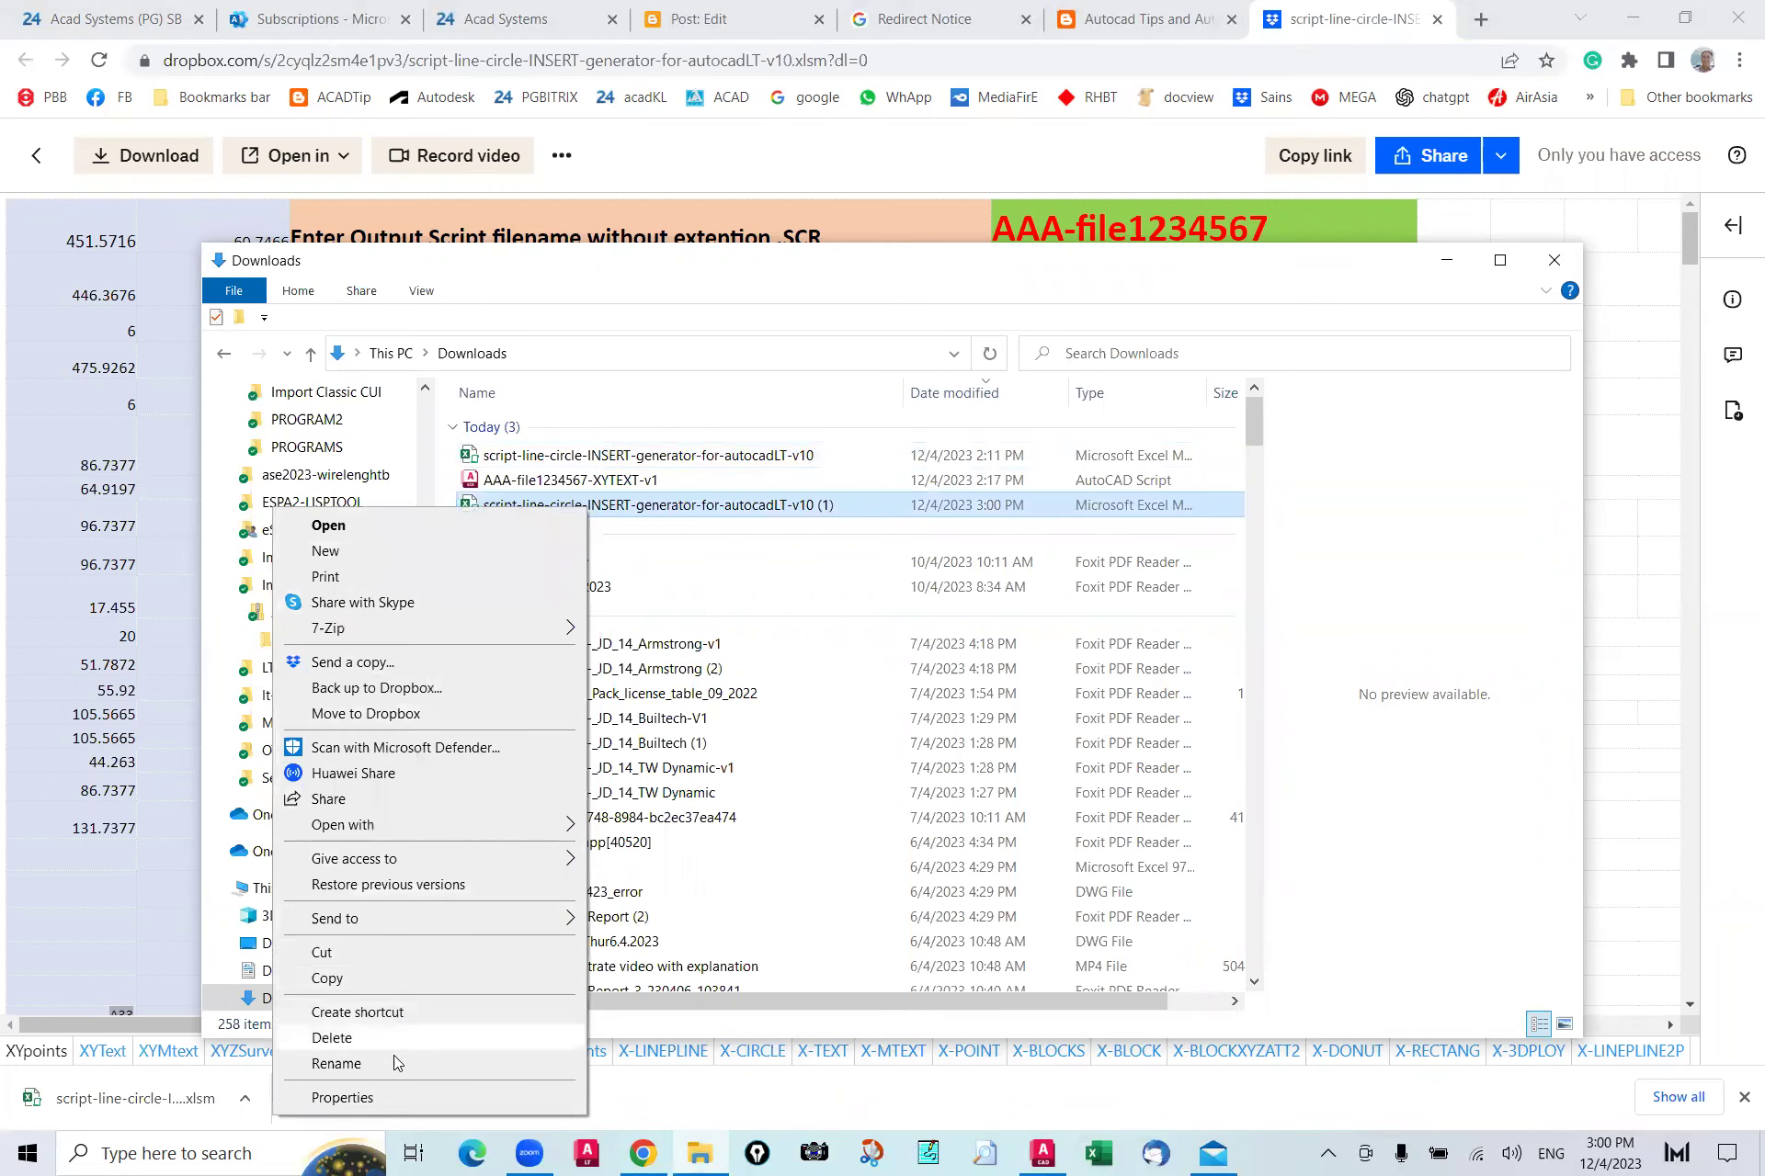
click(342, 1099)
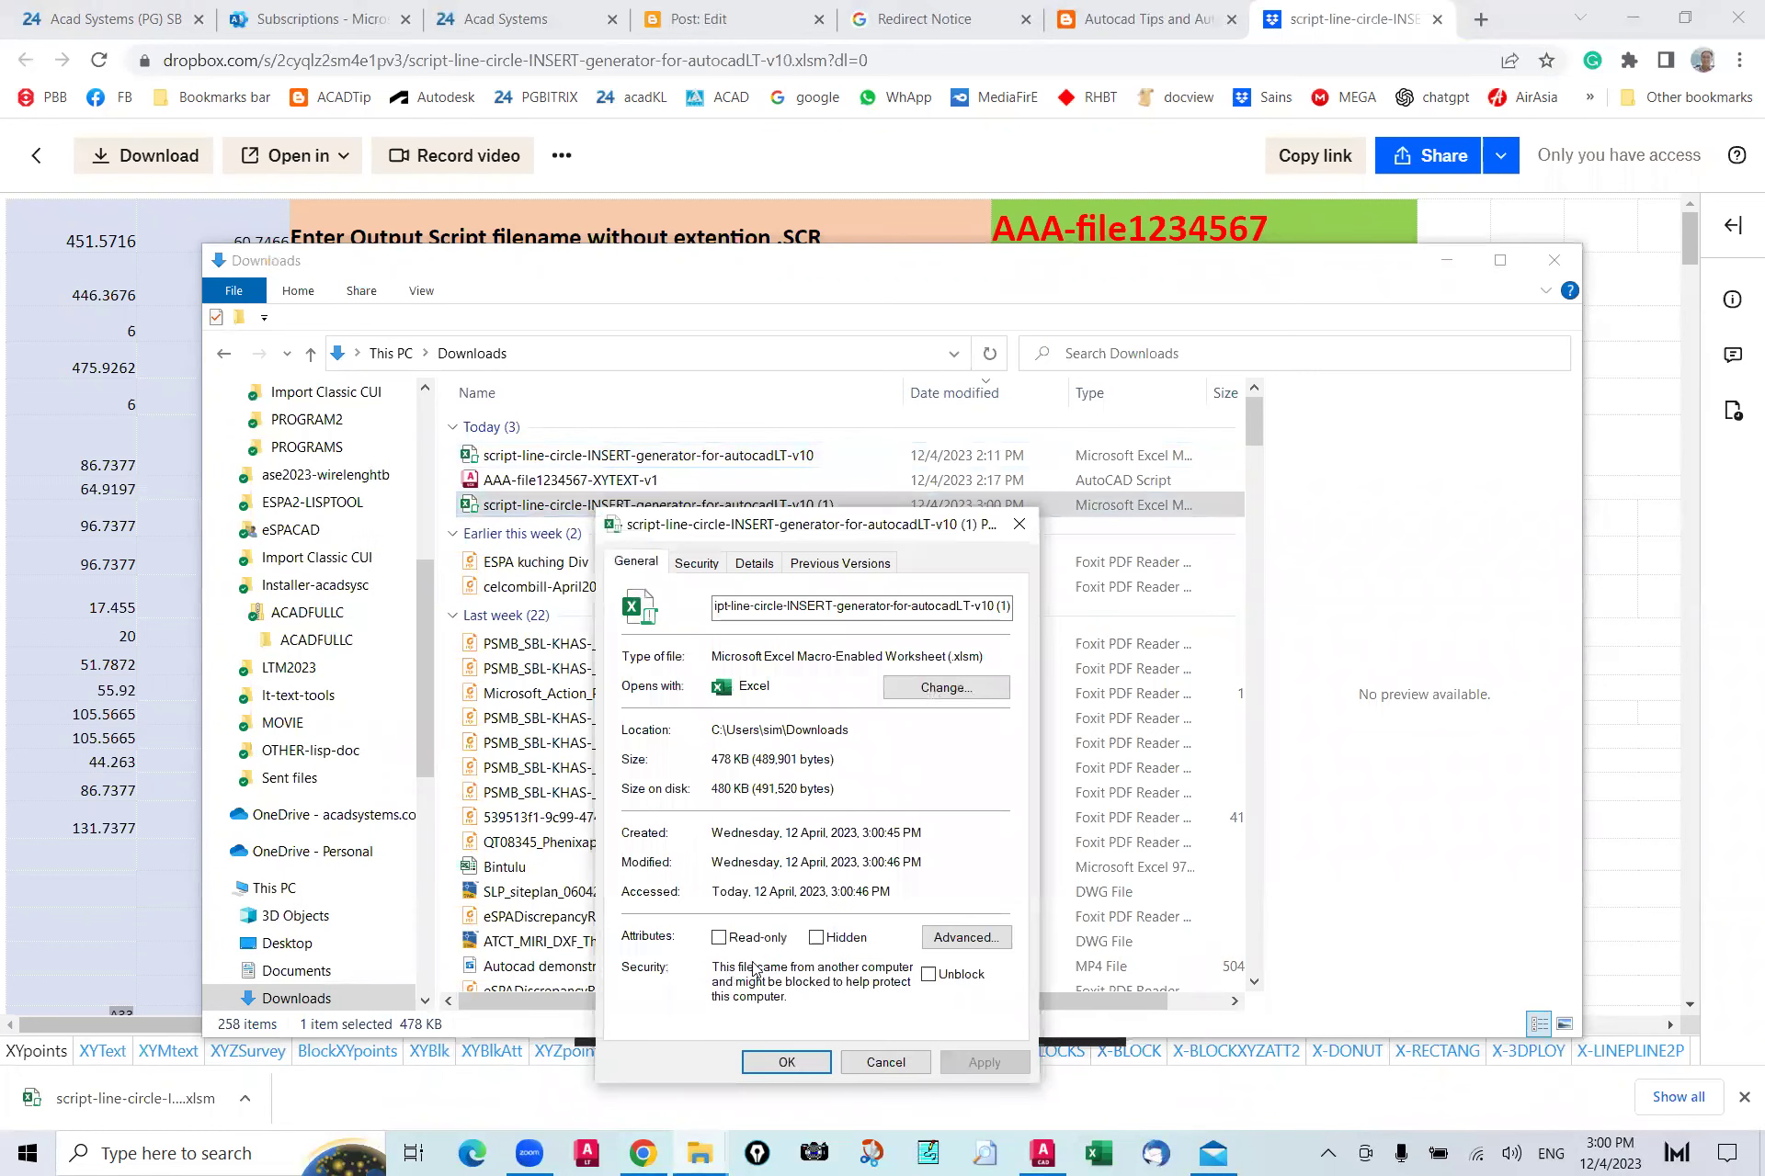
click(928, 977)
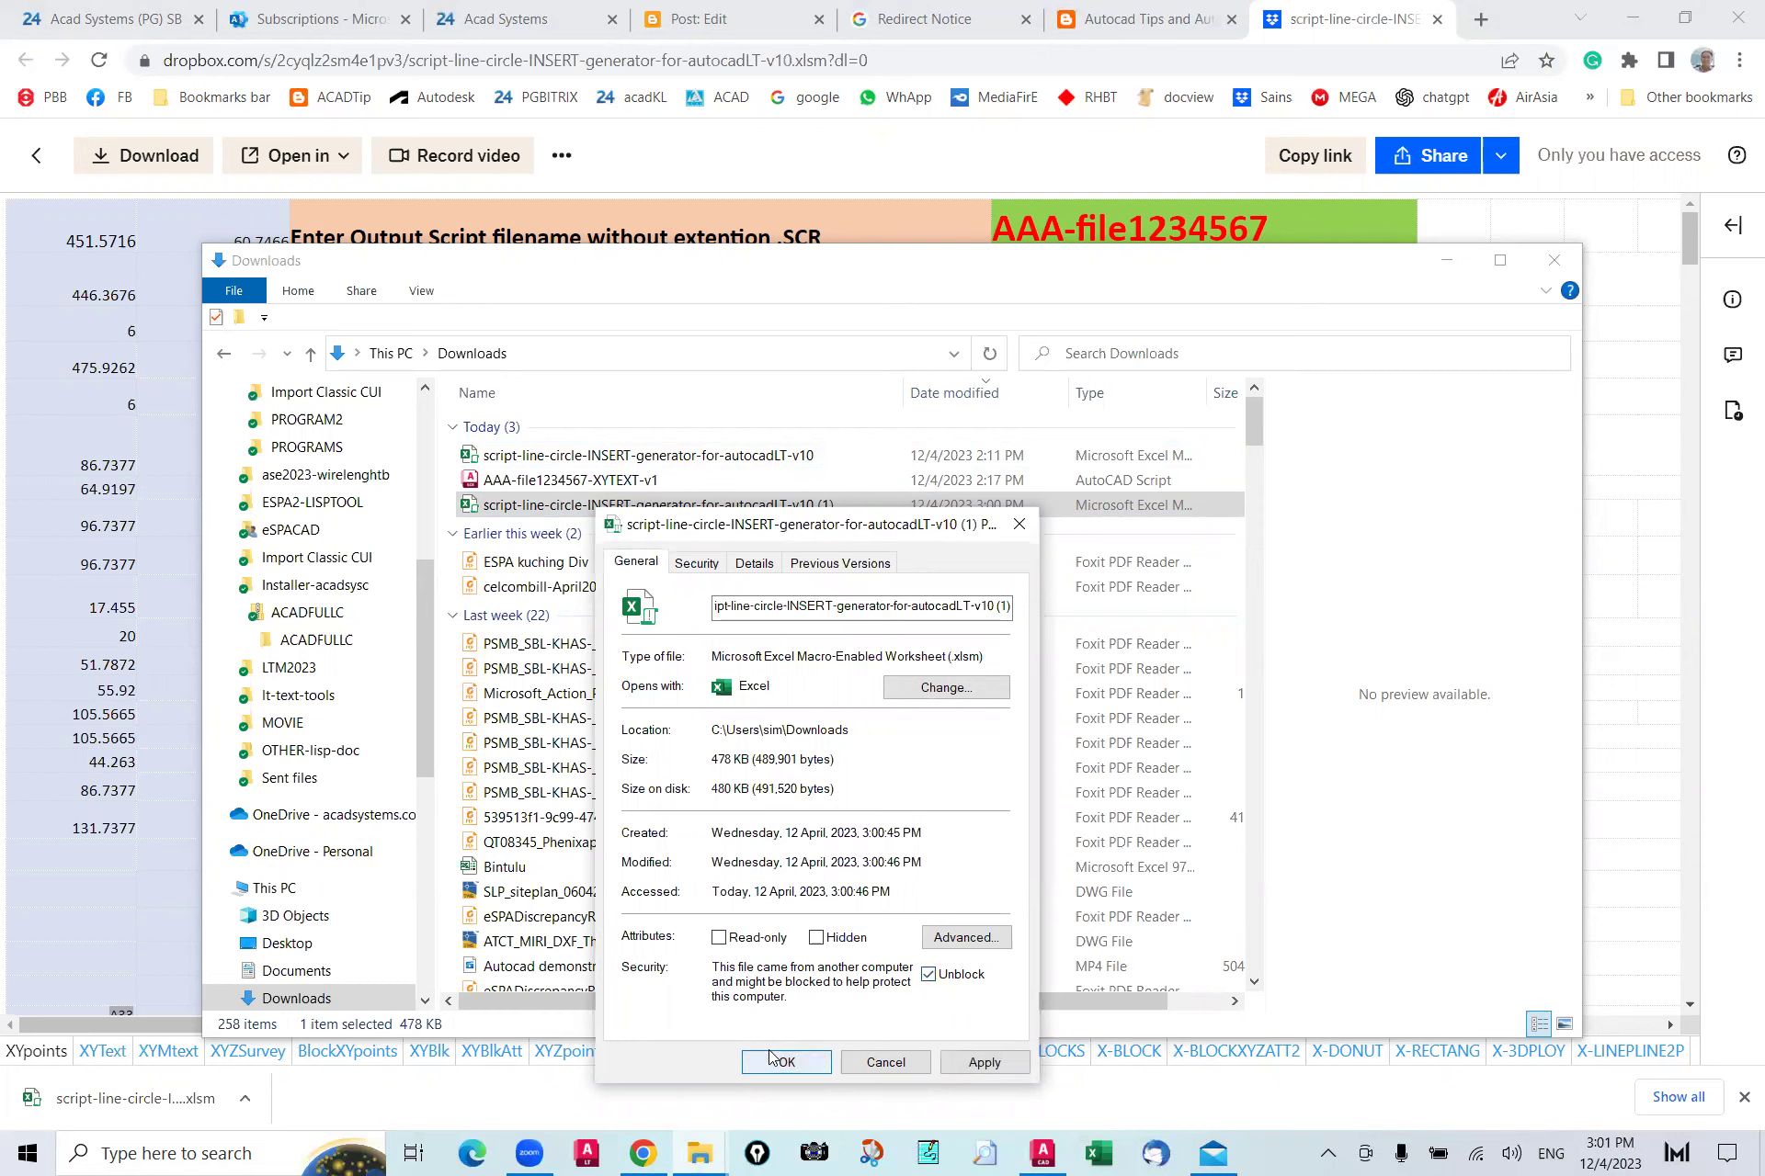
click(979, 1063)
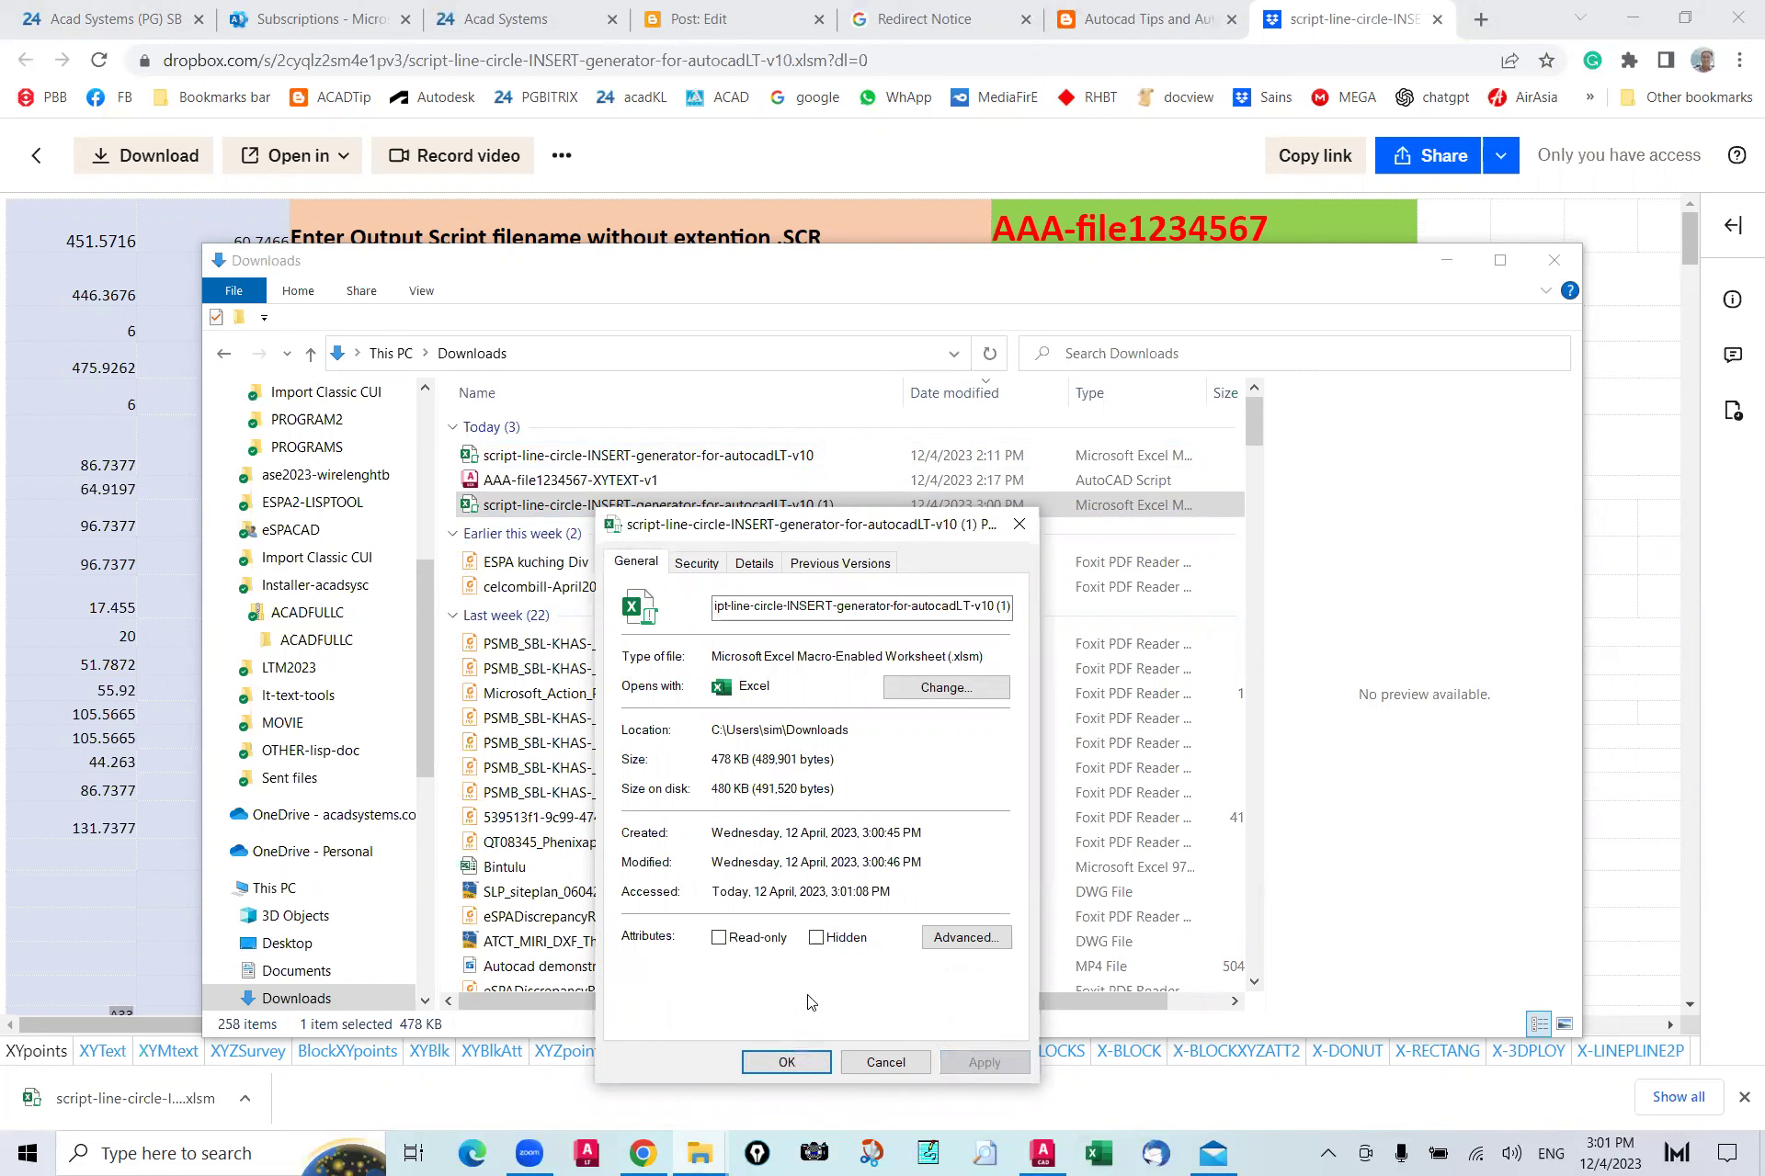
click(786, 1062)
Step: Check whether the earlier script-line-circle-INSERT-generator-for-autocadLT-v10 copy in Downloads still needs unblocking in its file properties
click(685, 464)
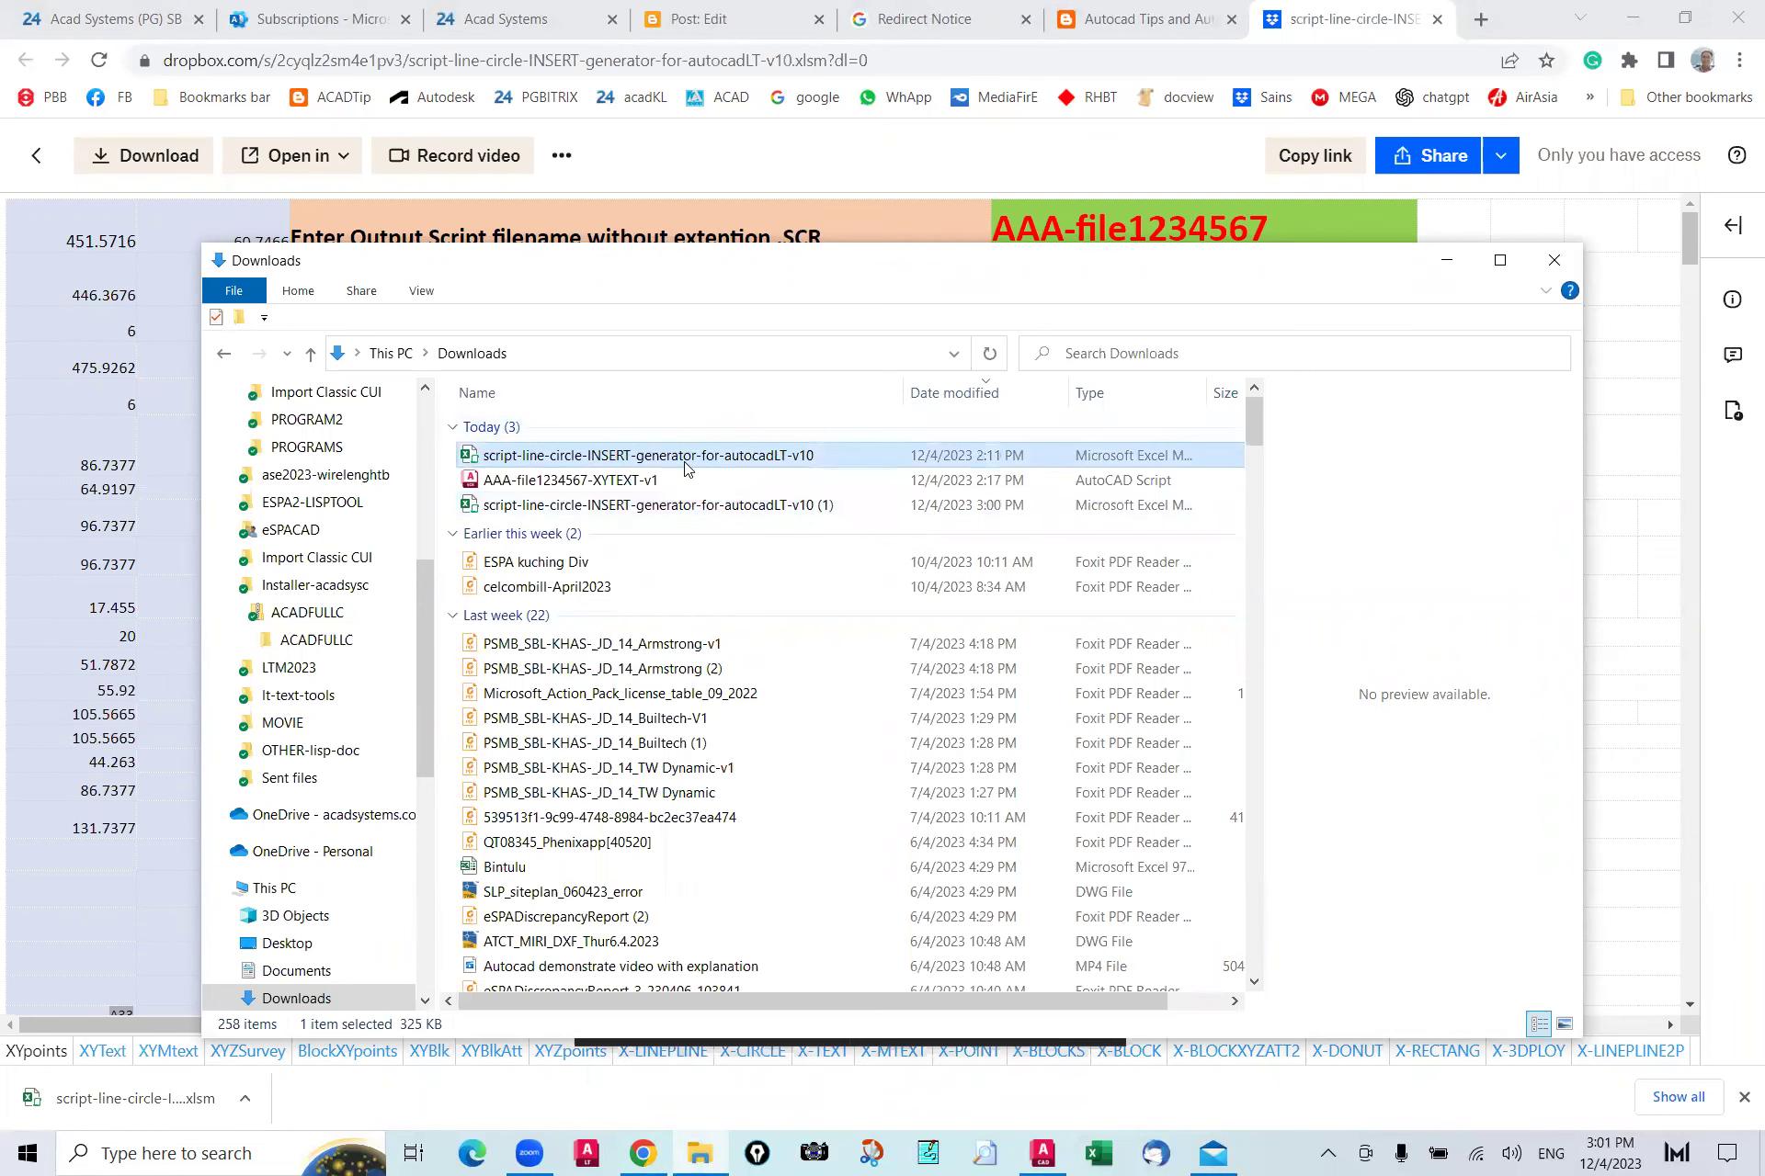
right_click(685, 464)
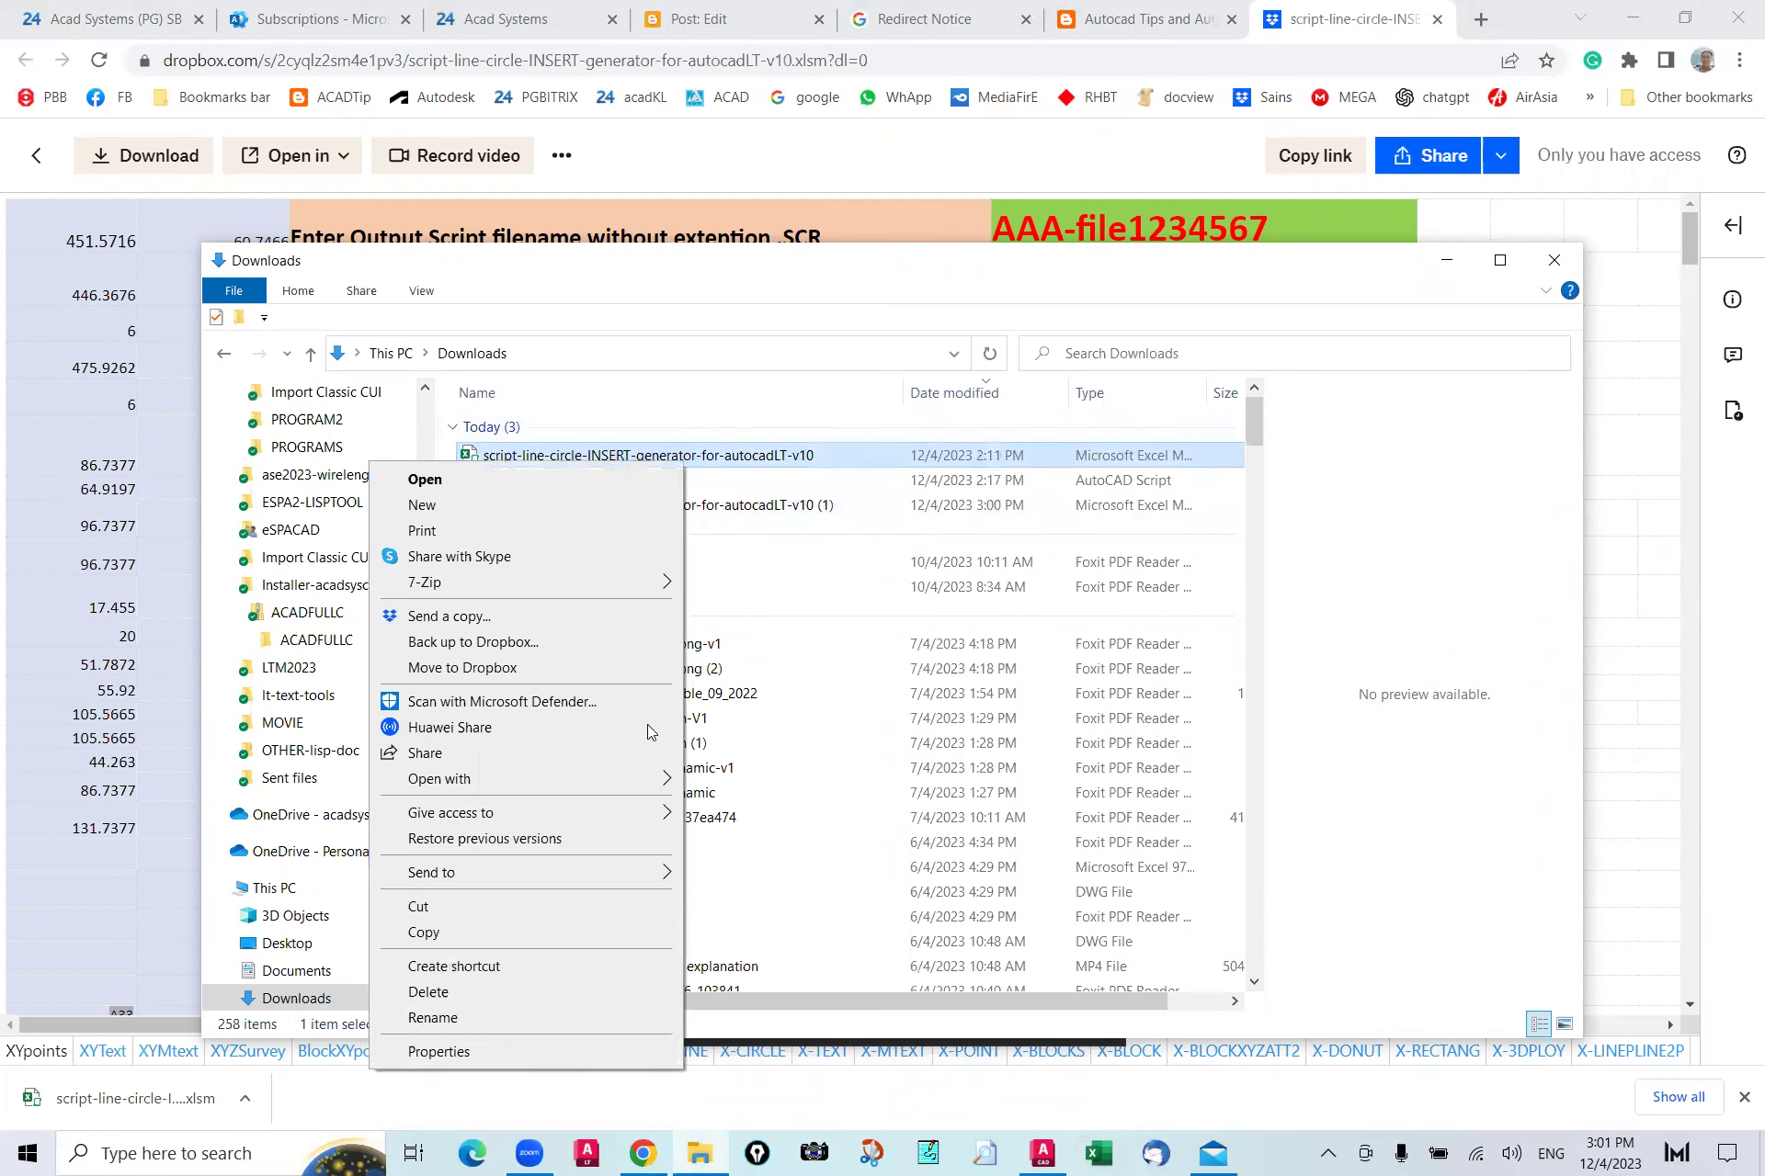
click(561, 1057)
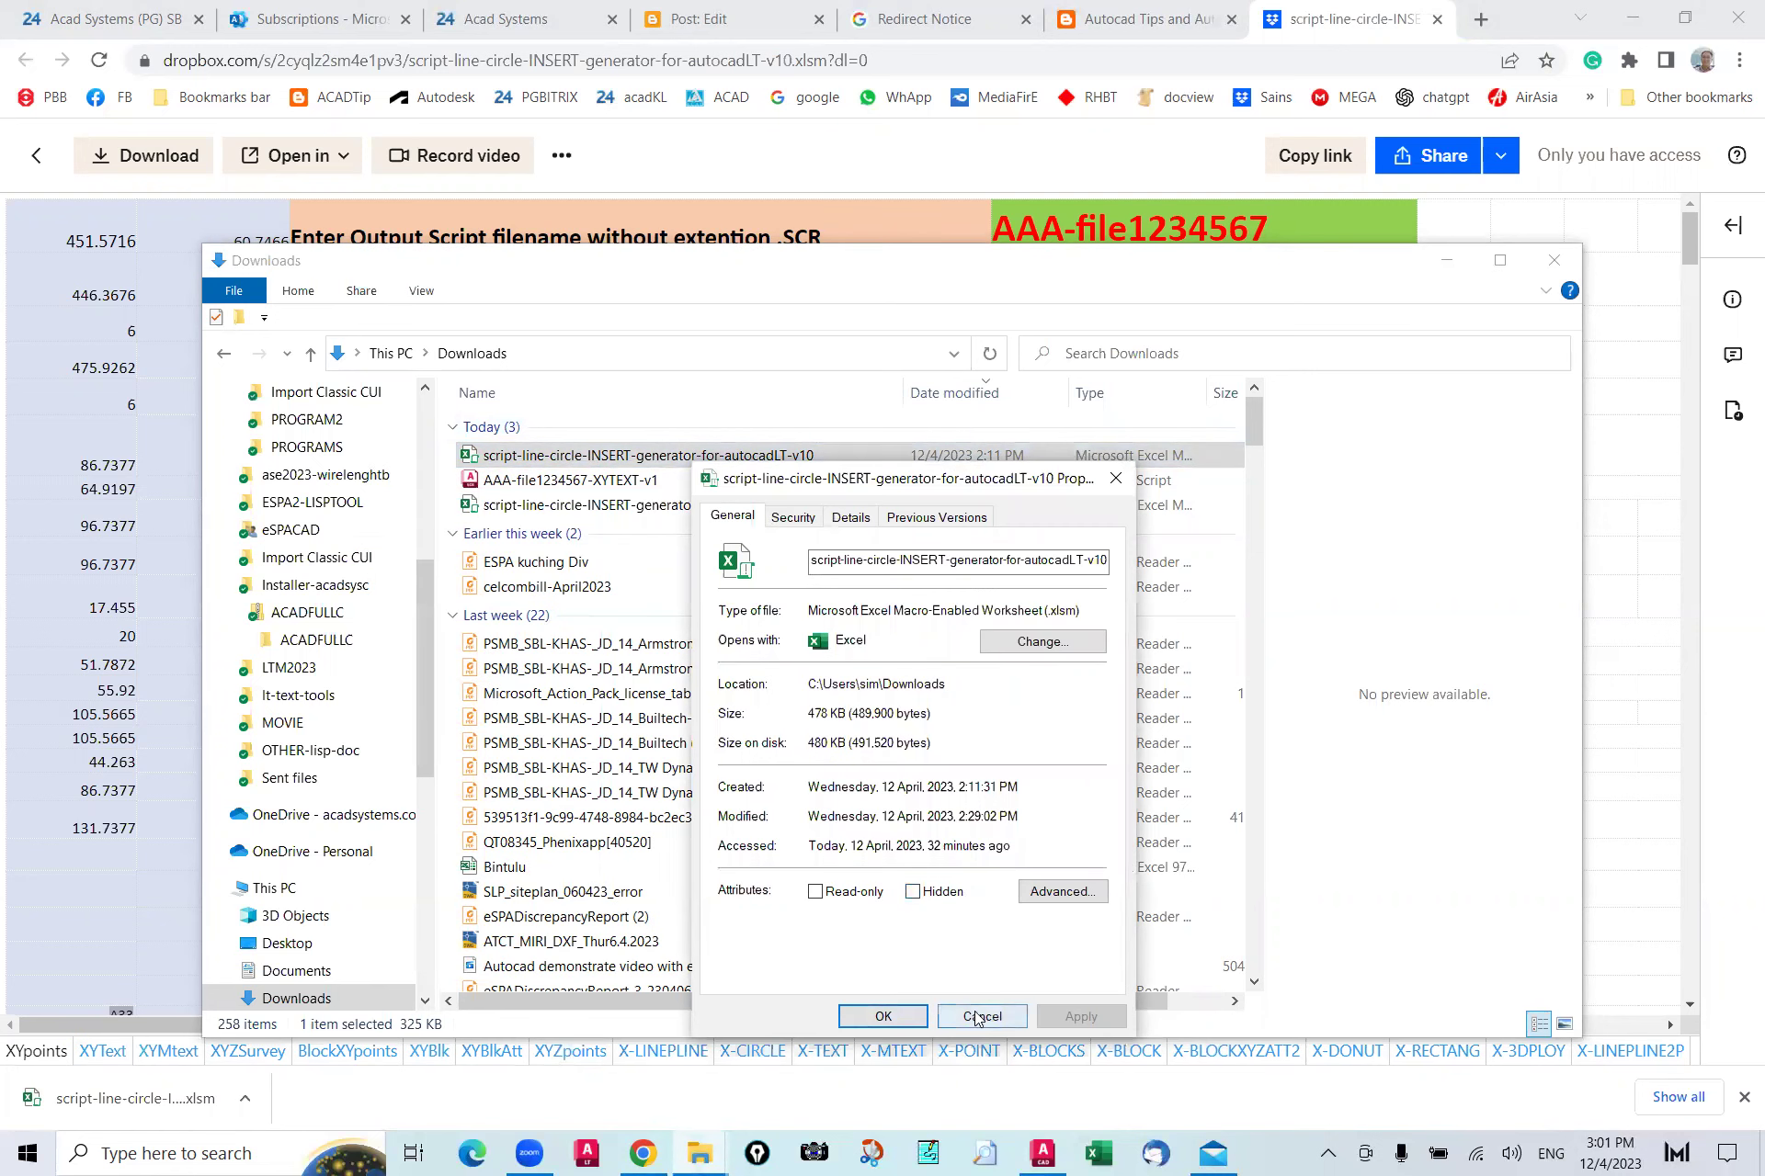
click(880, 1018)
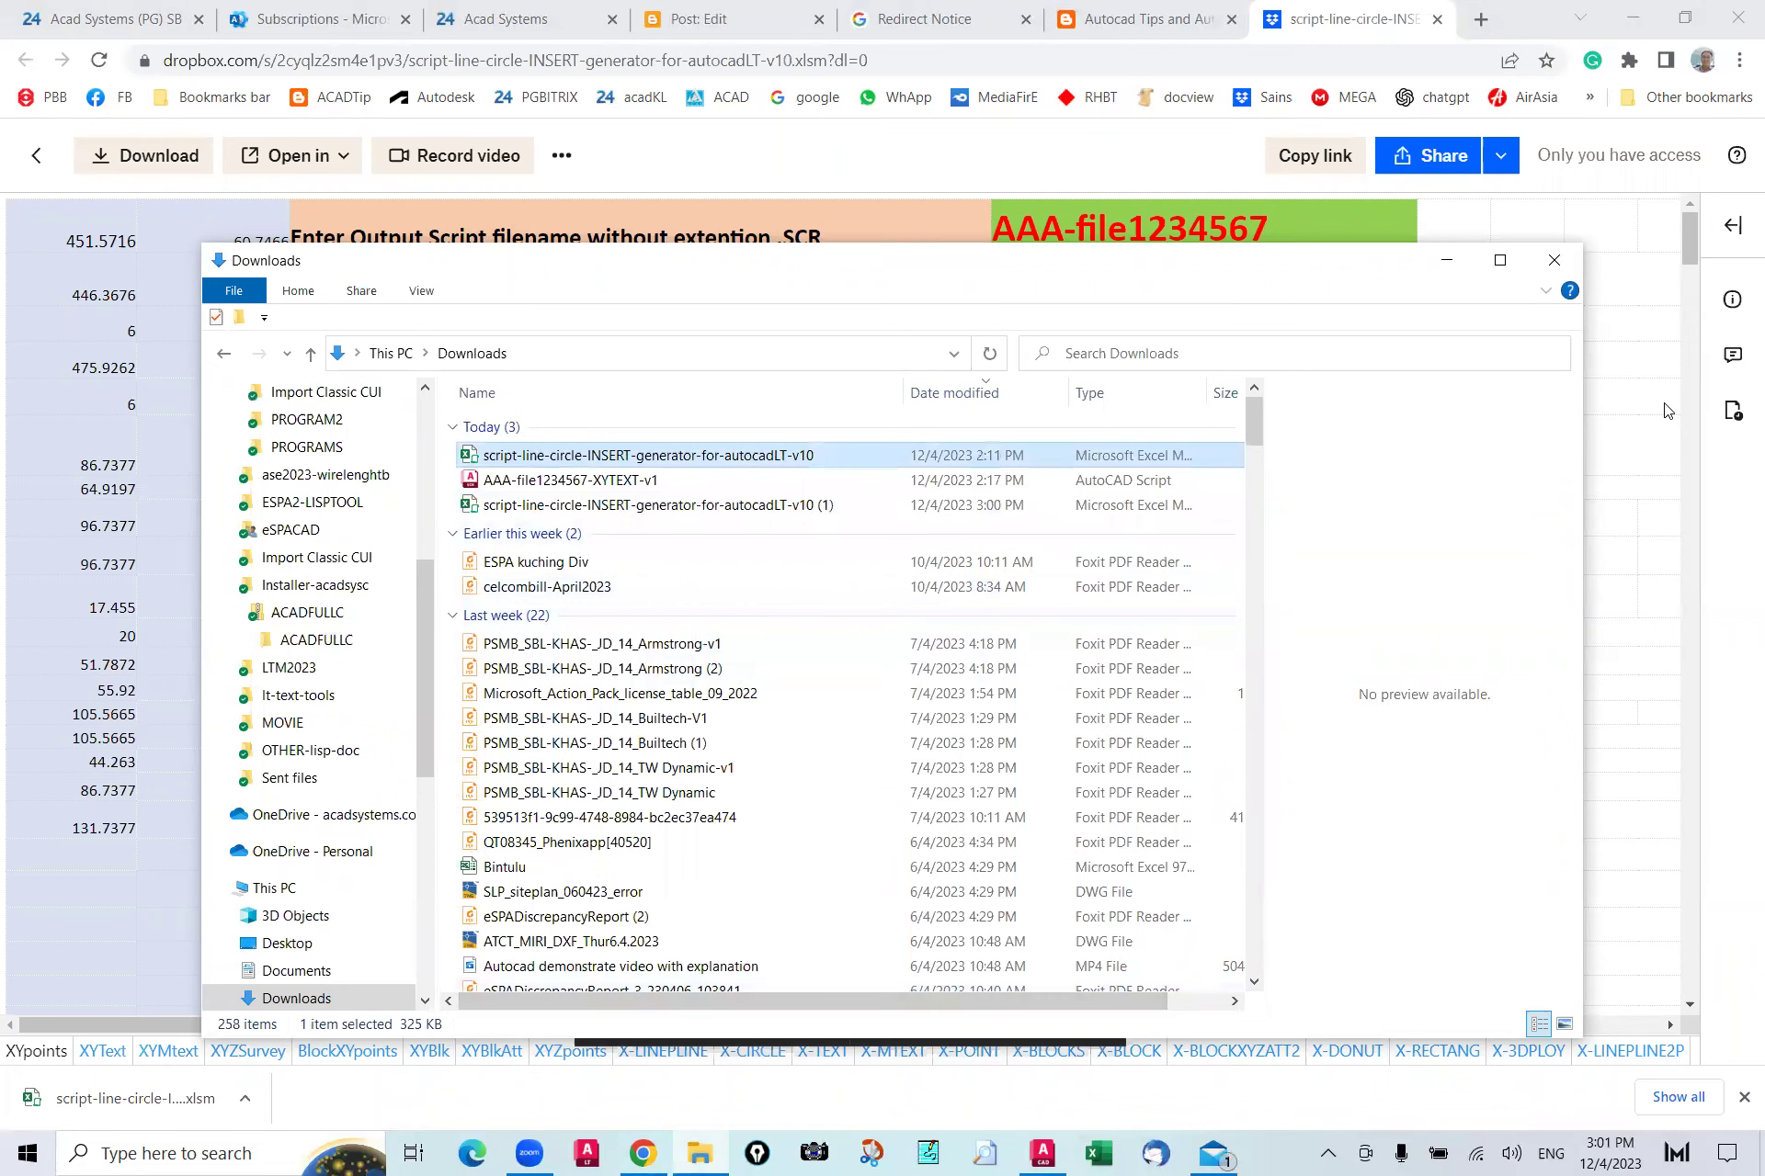
click(1580, 447)
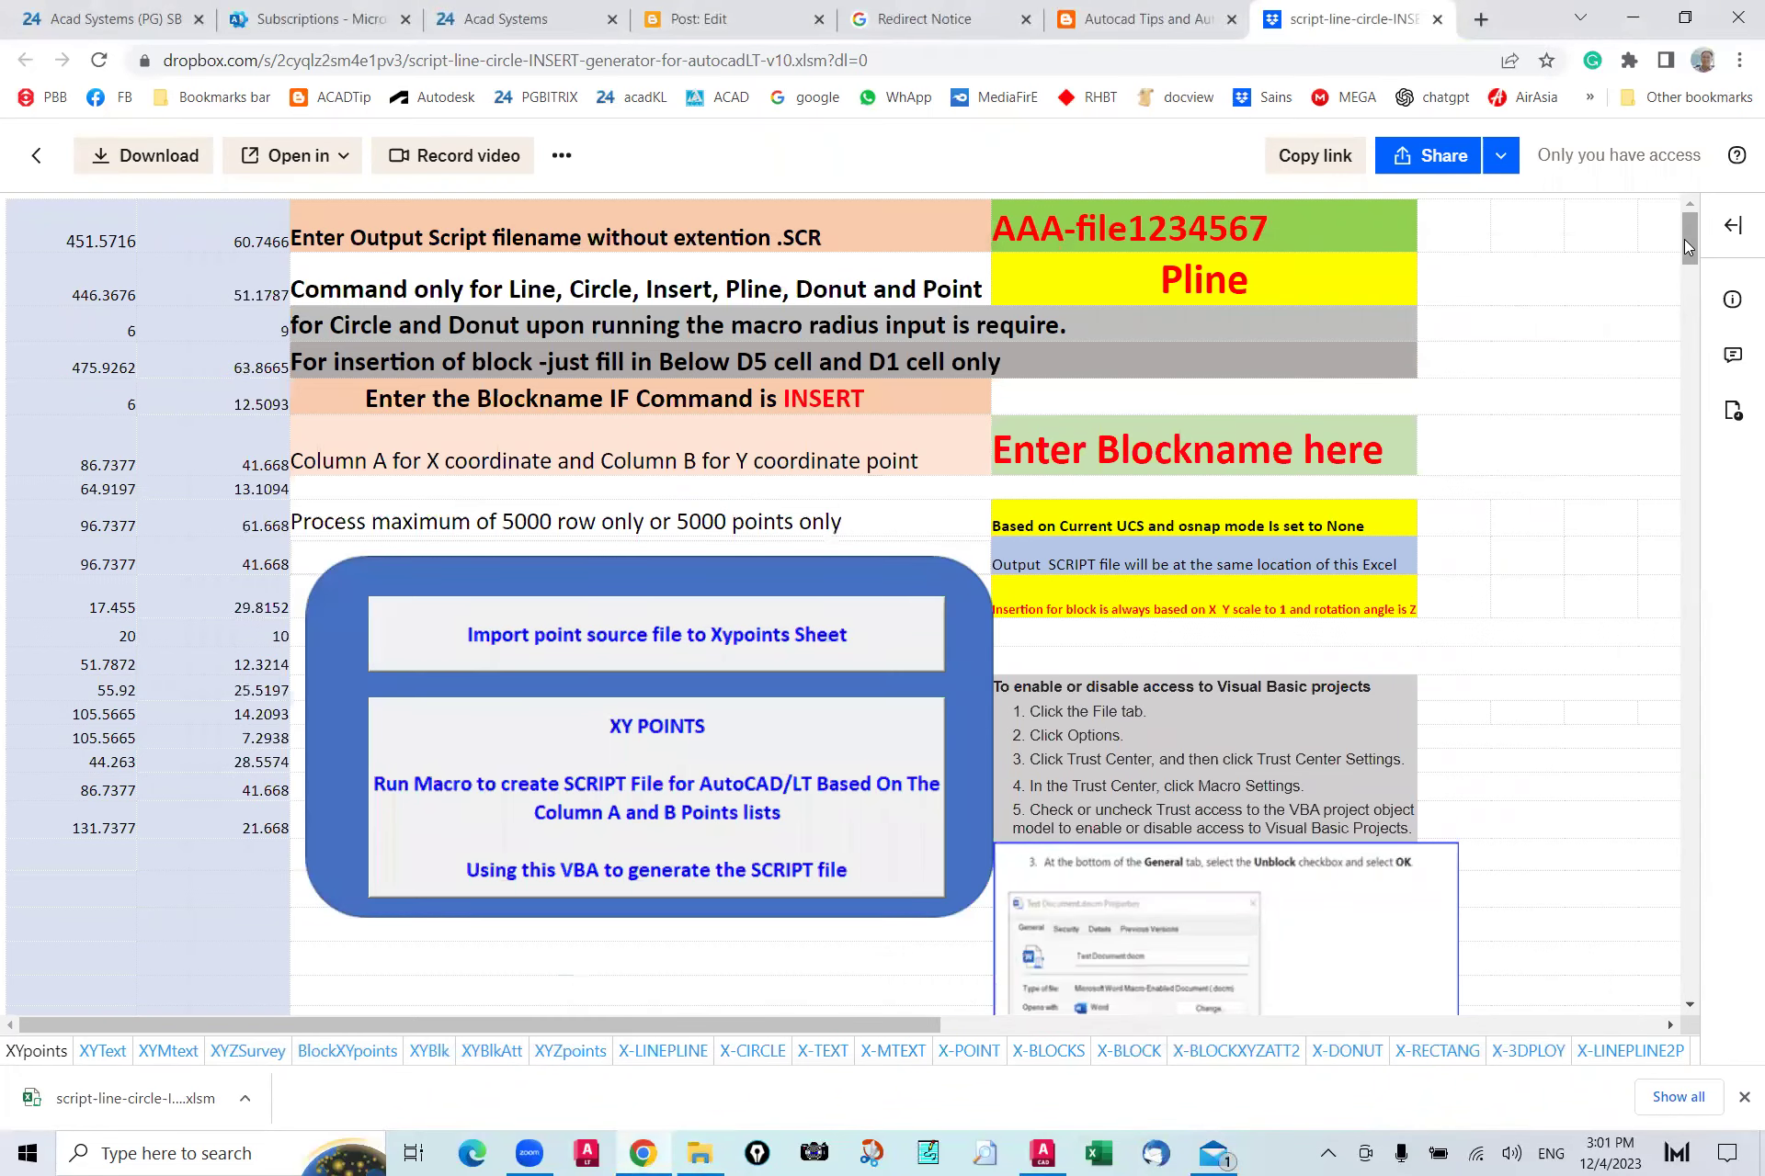
Step: Switch to Excel and open the recent script-line-circle-INSERT-generator-for-autocadLT-v10 workbook from the lt-text-tools folder for editing, declining read-only mode
click(1099, 1153)
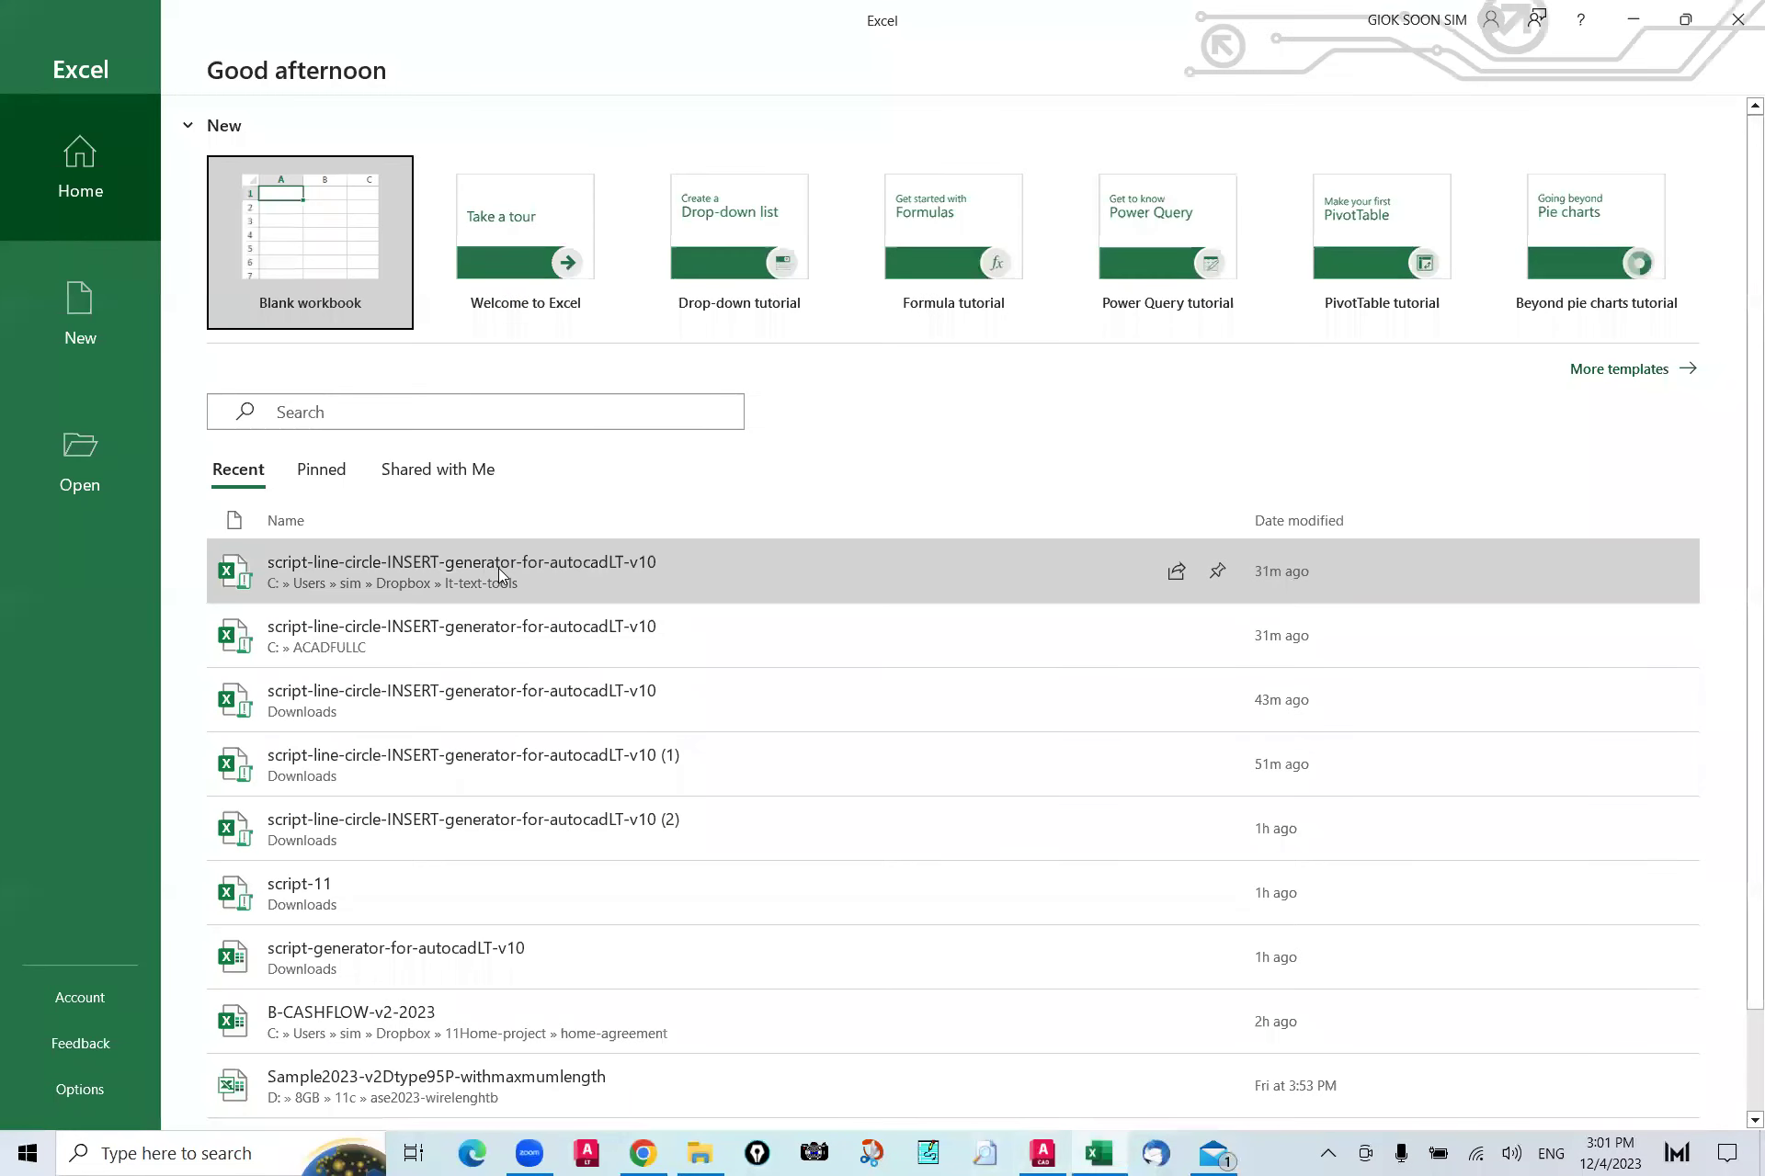
click(501, 575)
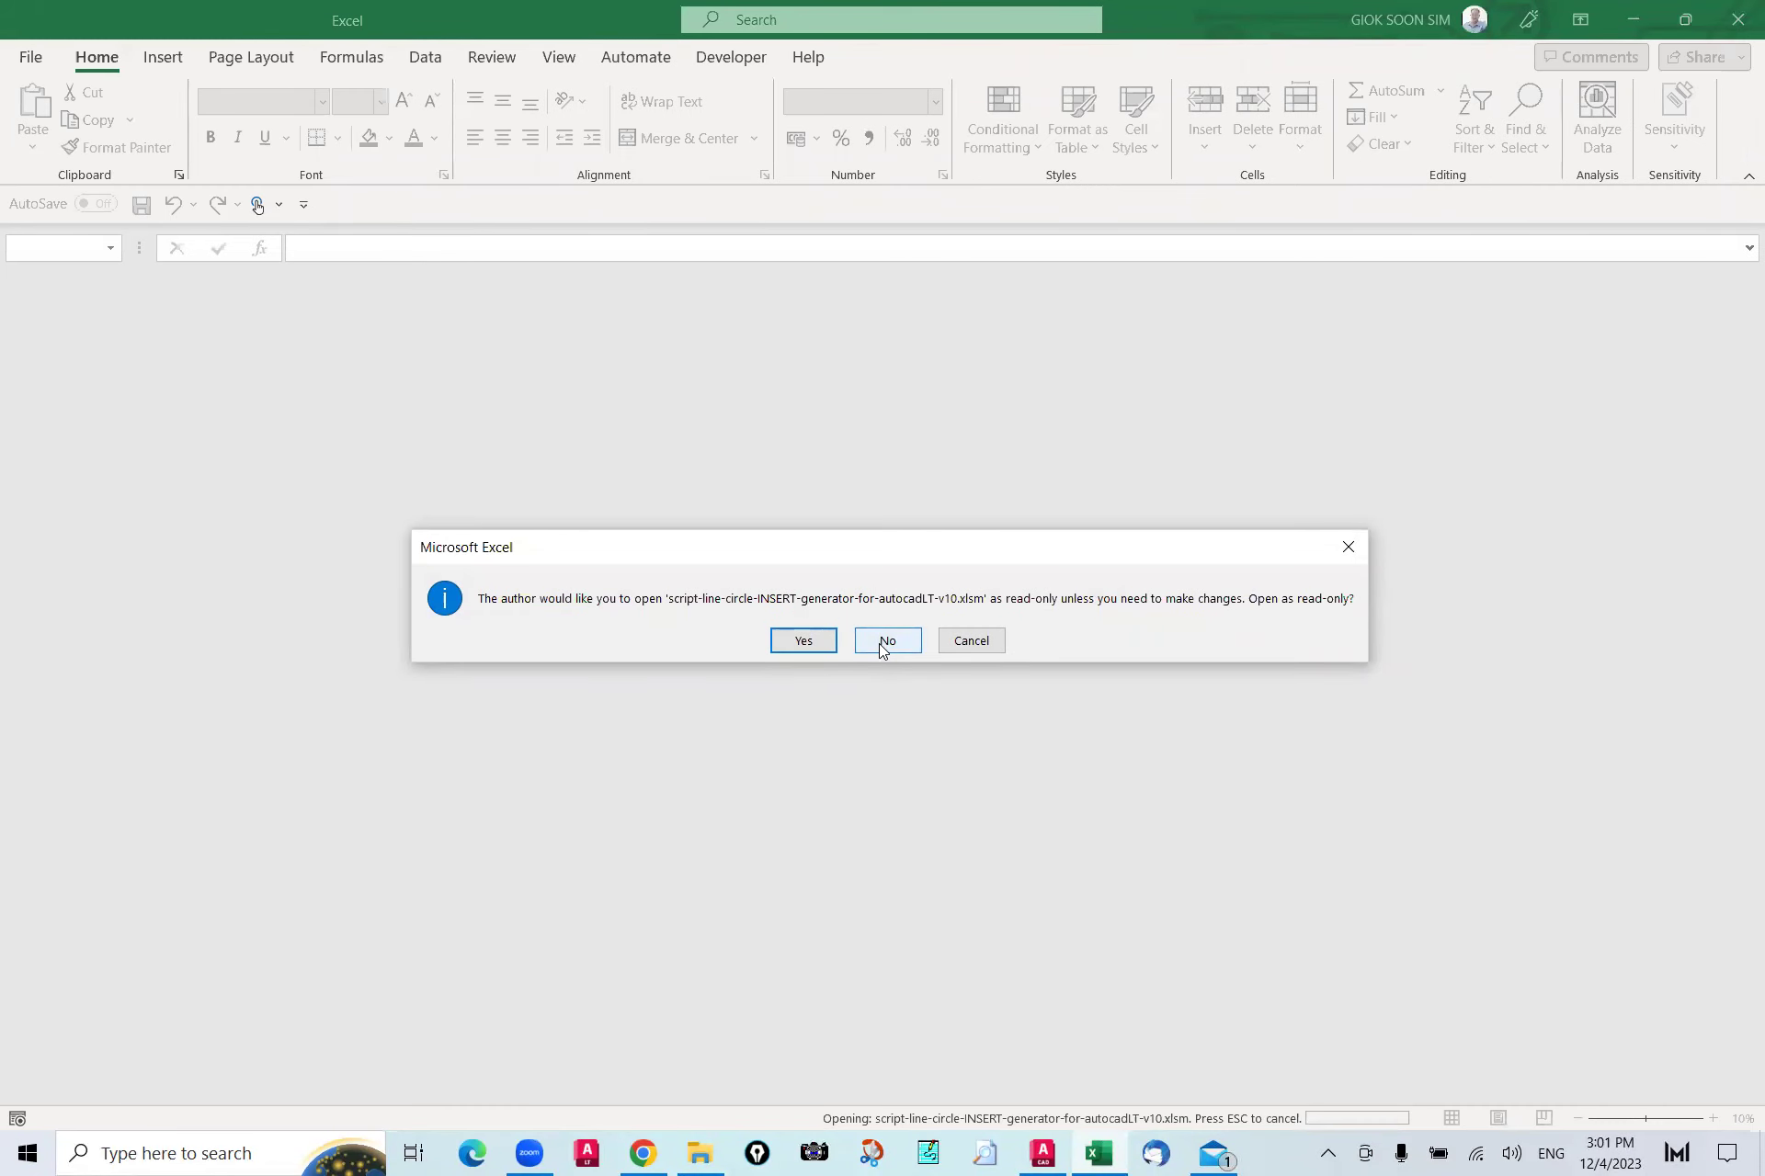
click(884, 641)
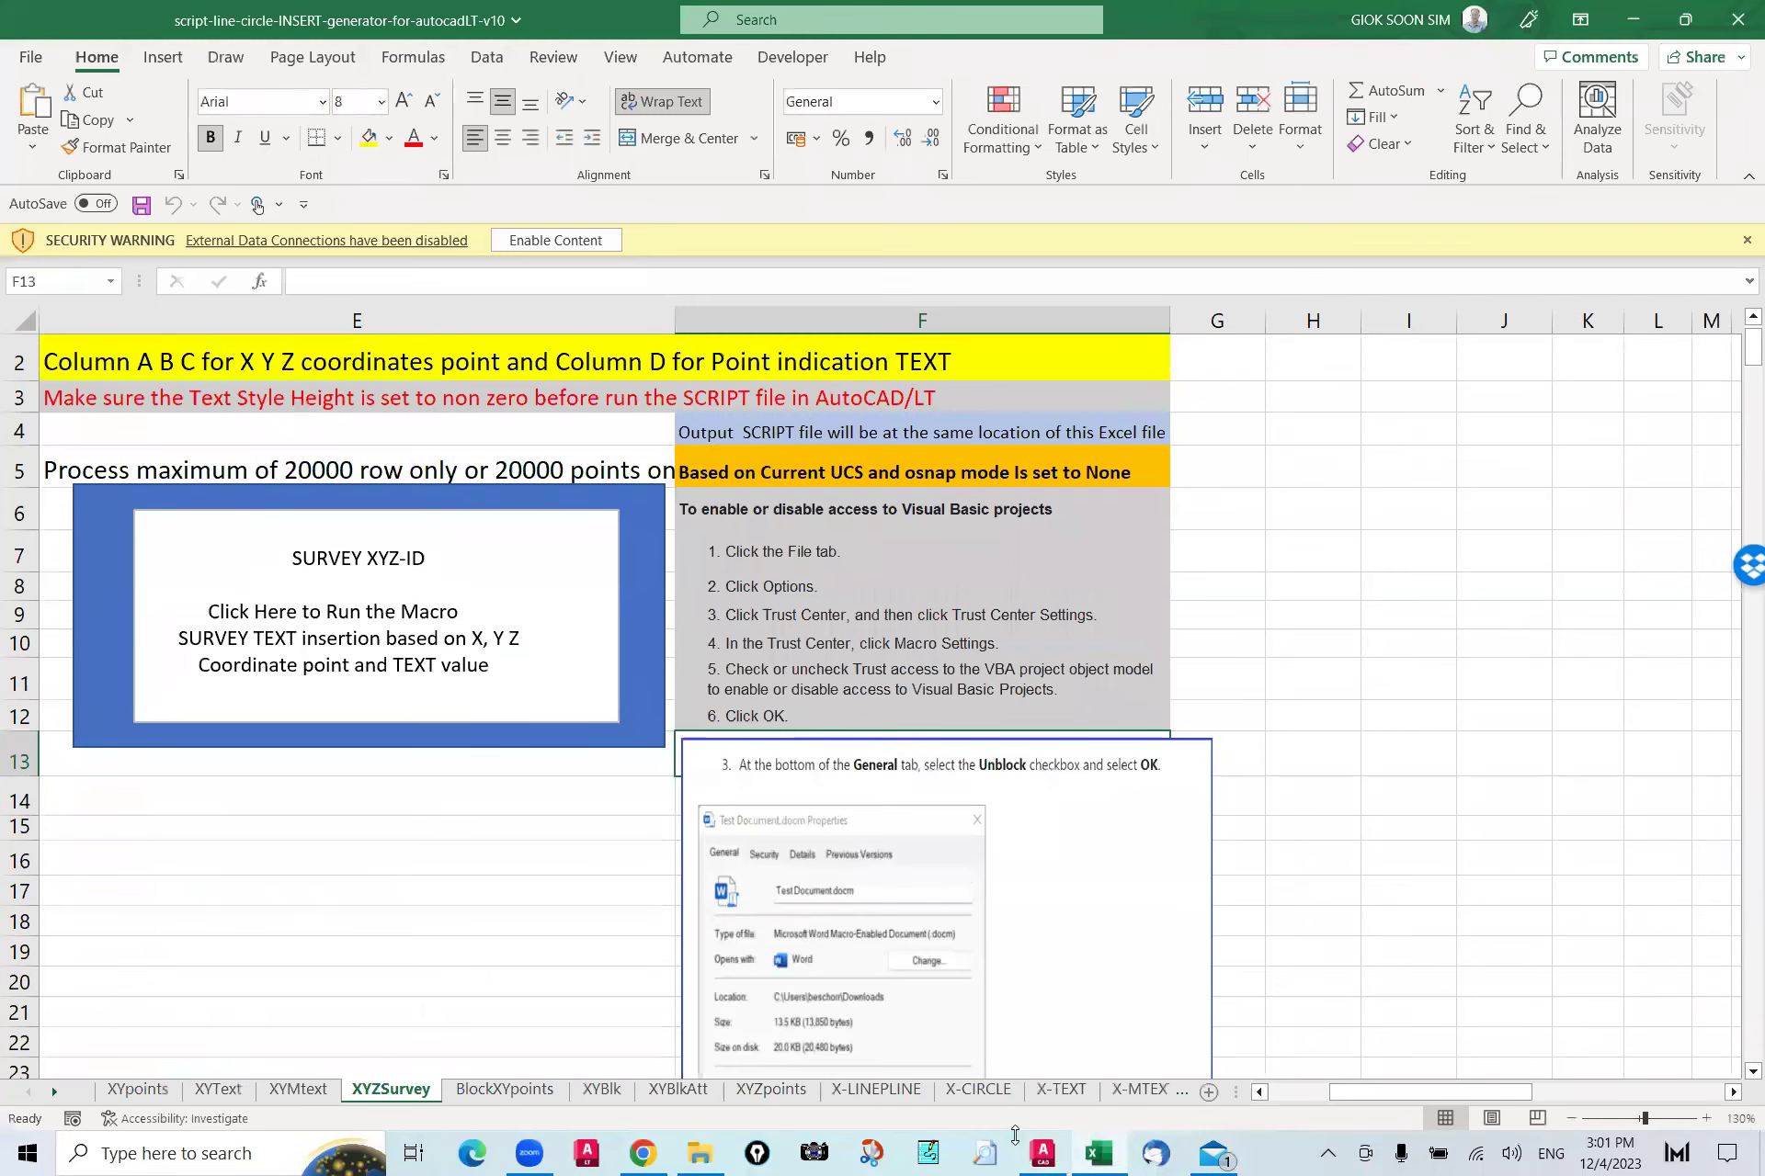
Step: Switch to AutoCAD and look over the abcattri2.dwg drawing
click(1047, 1153)
scroll(724, 578, up, 3)
scroll(724, 578, down, 3)
drag(733, 588, 803, 623)
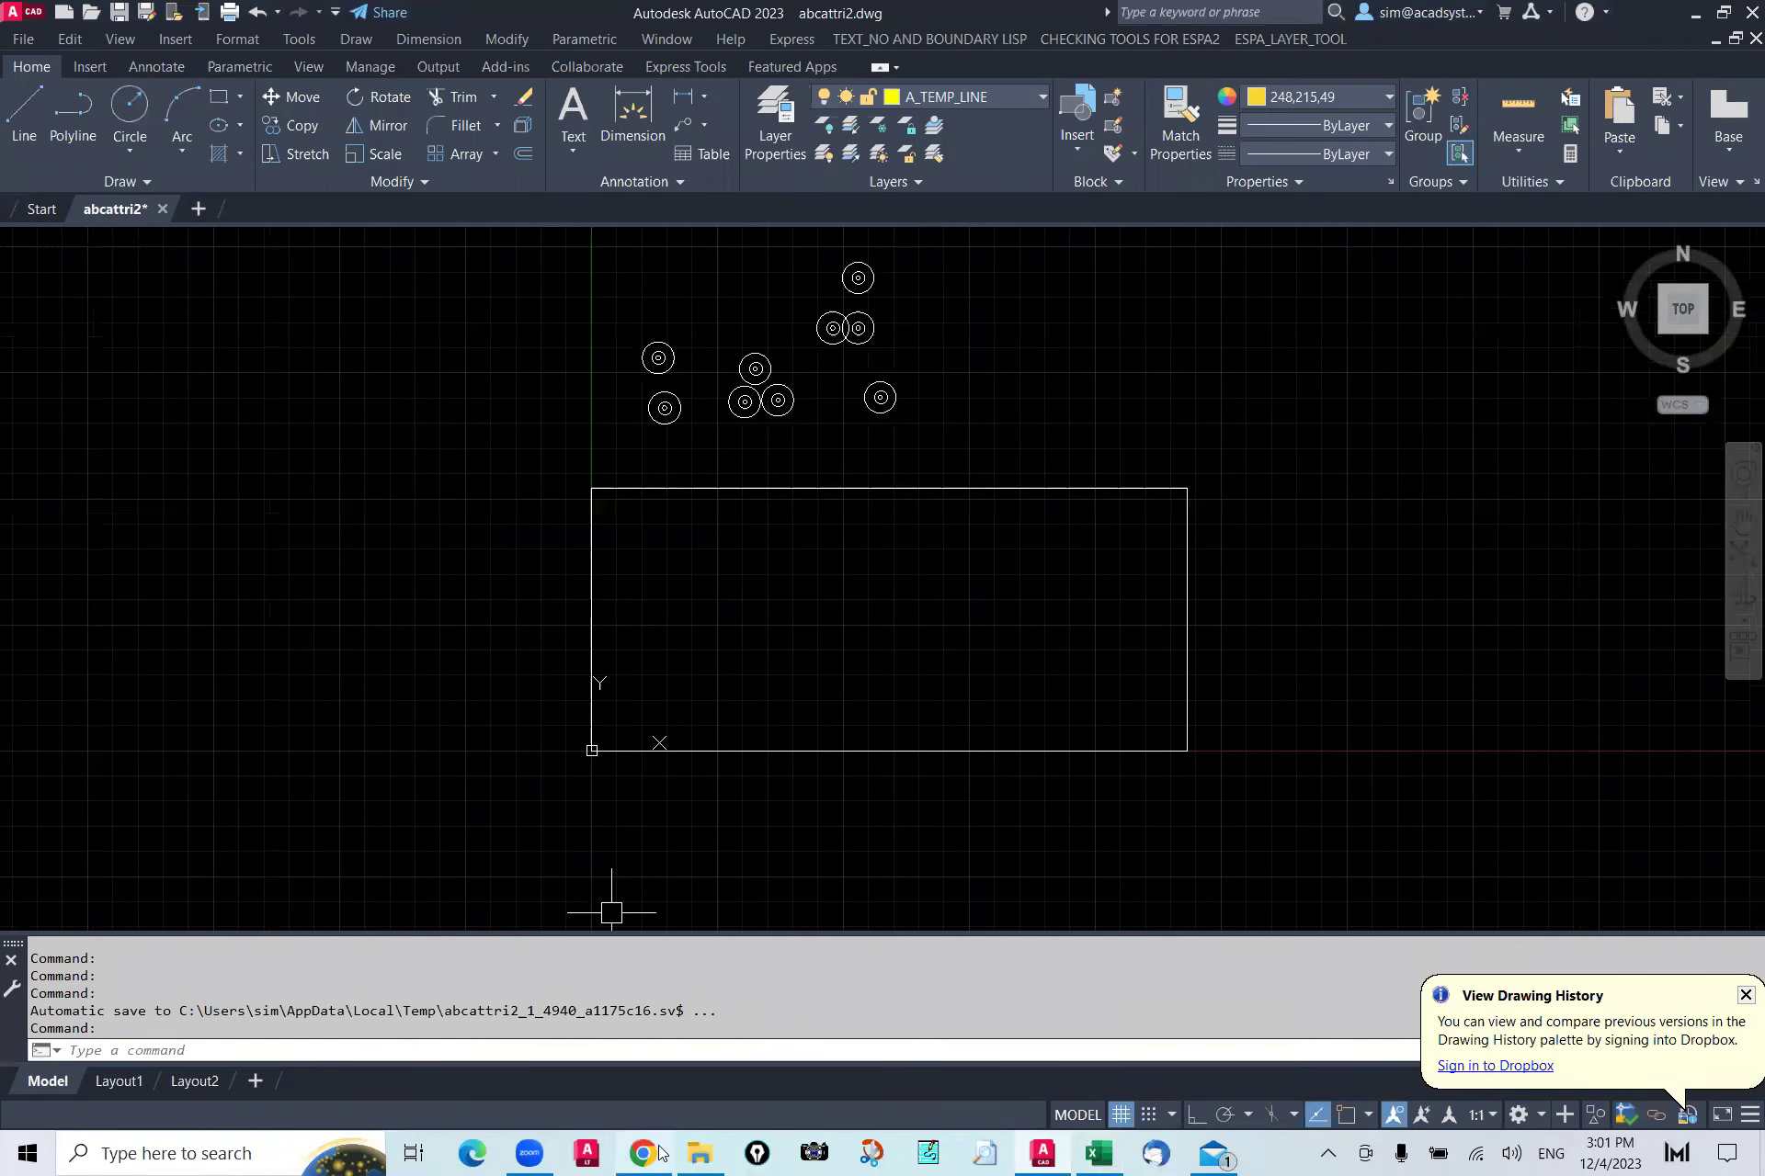
mouse_move(1043, 1153)
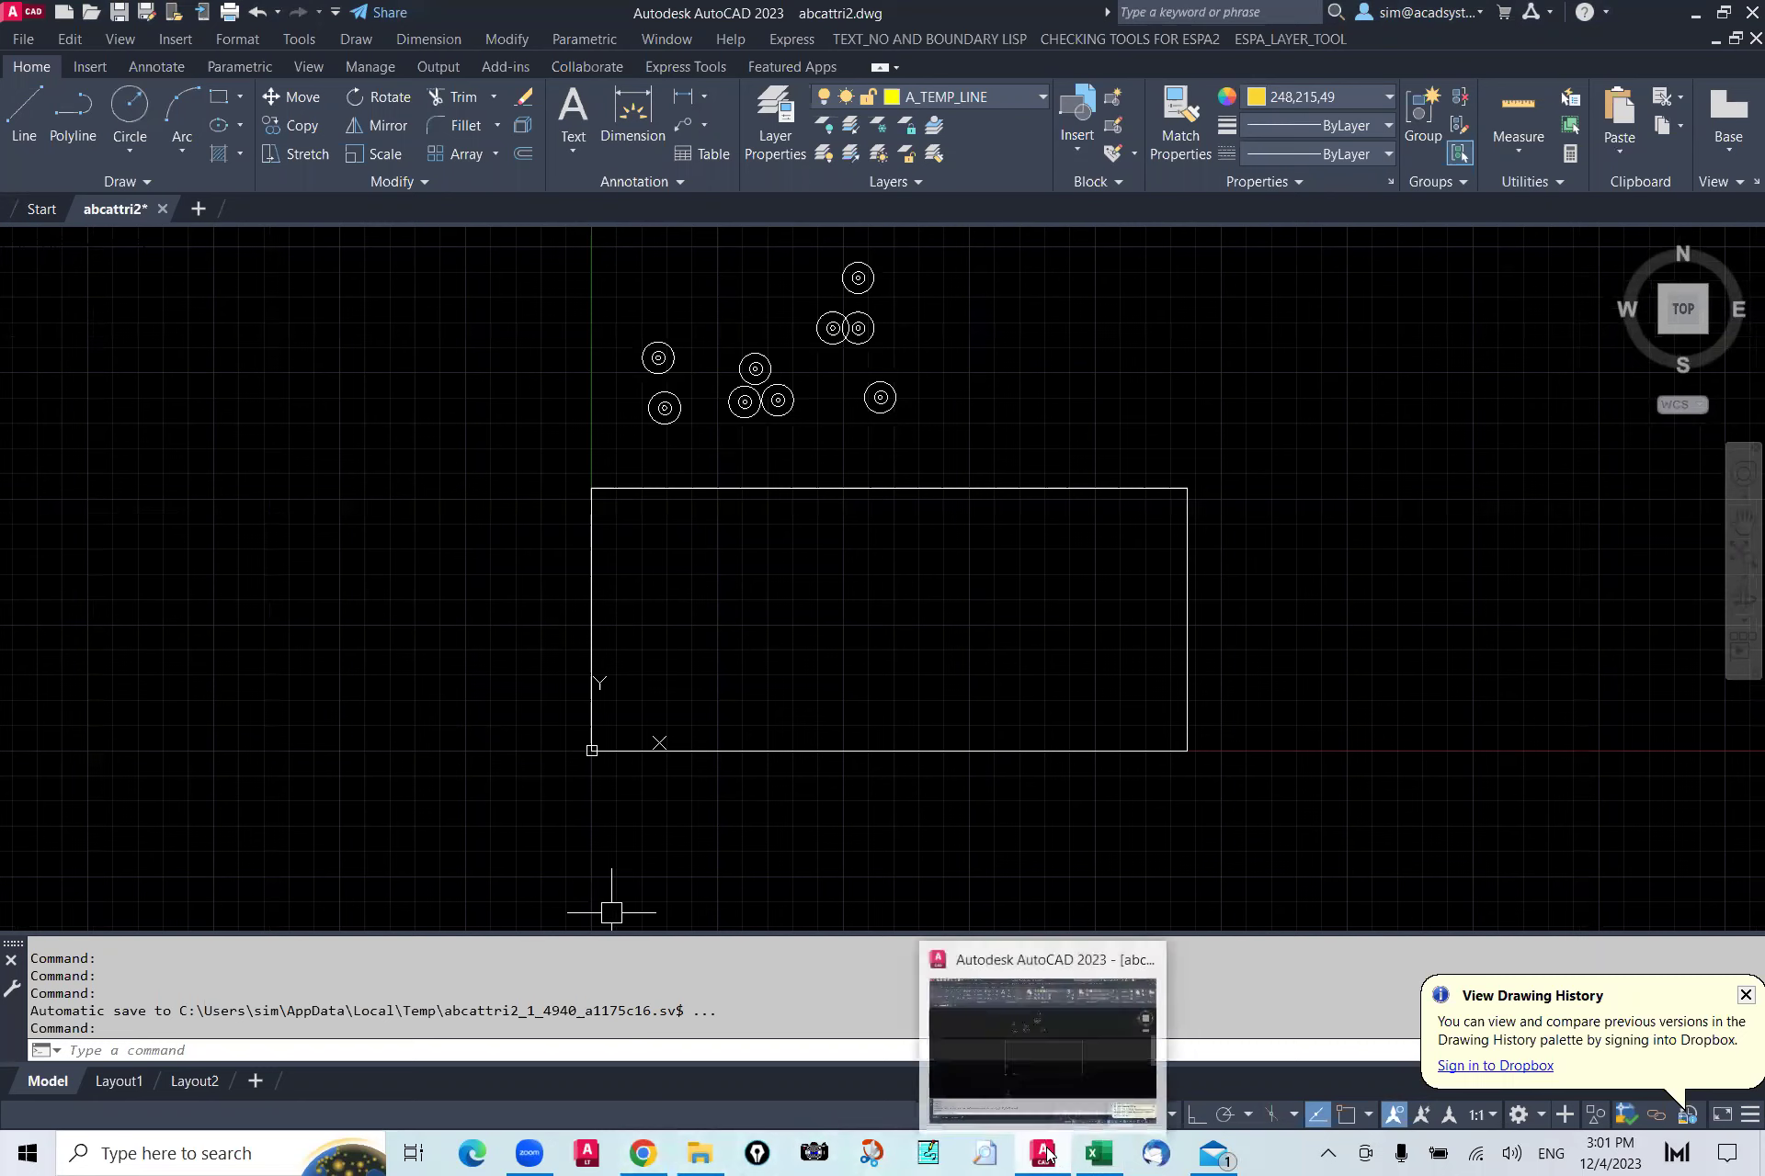
mouse_move(1100, 1154)
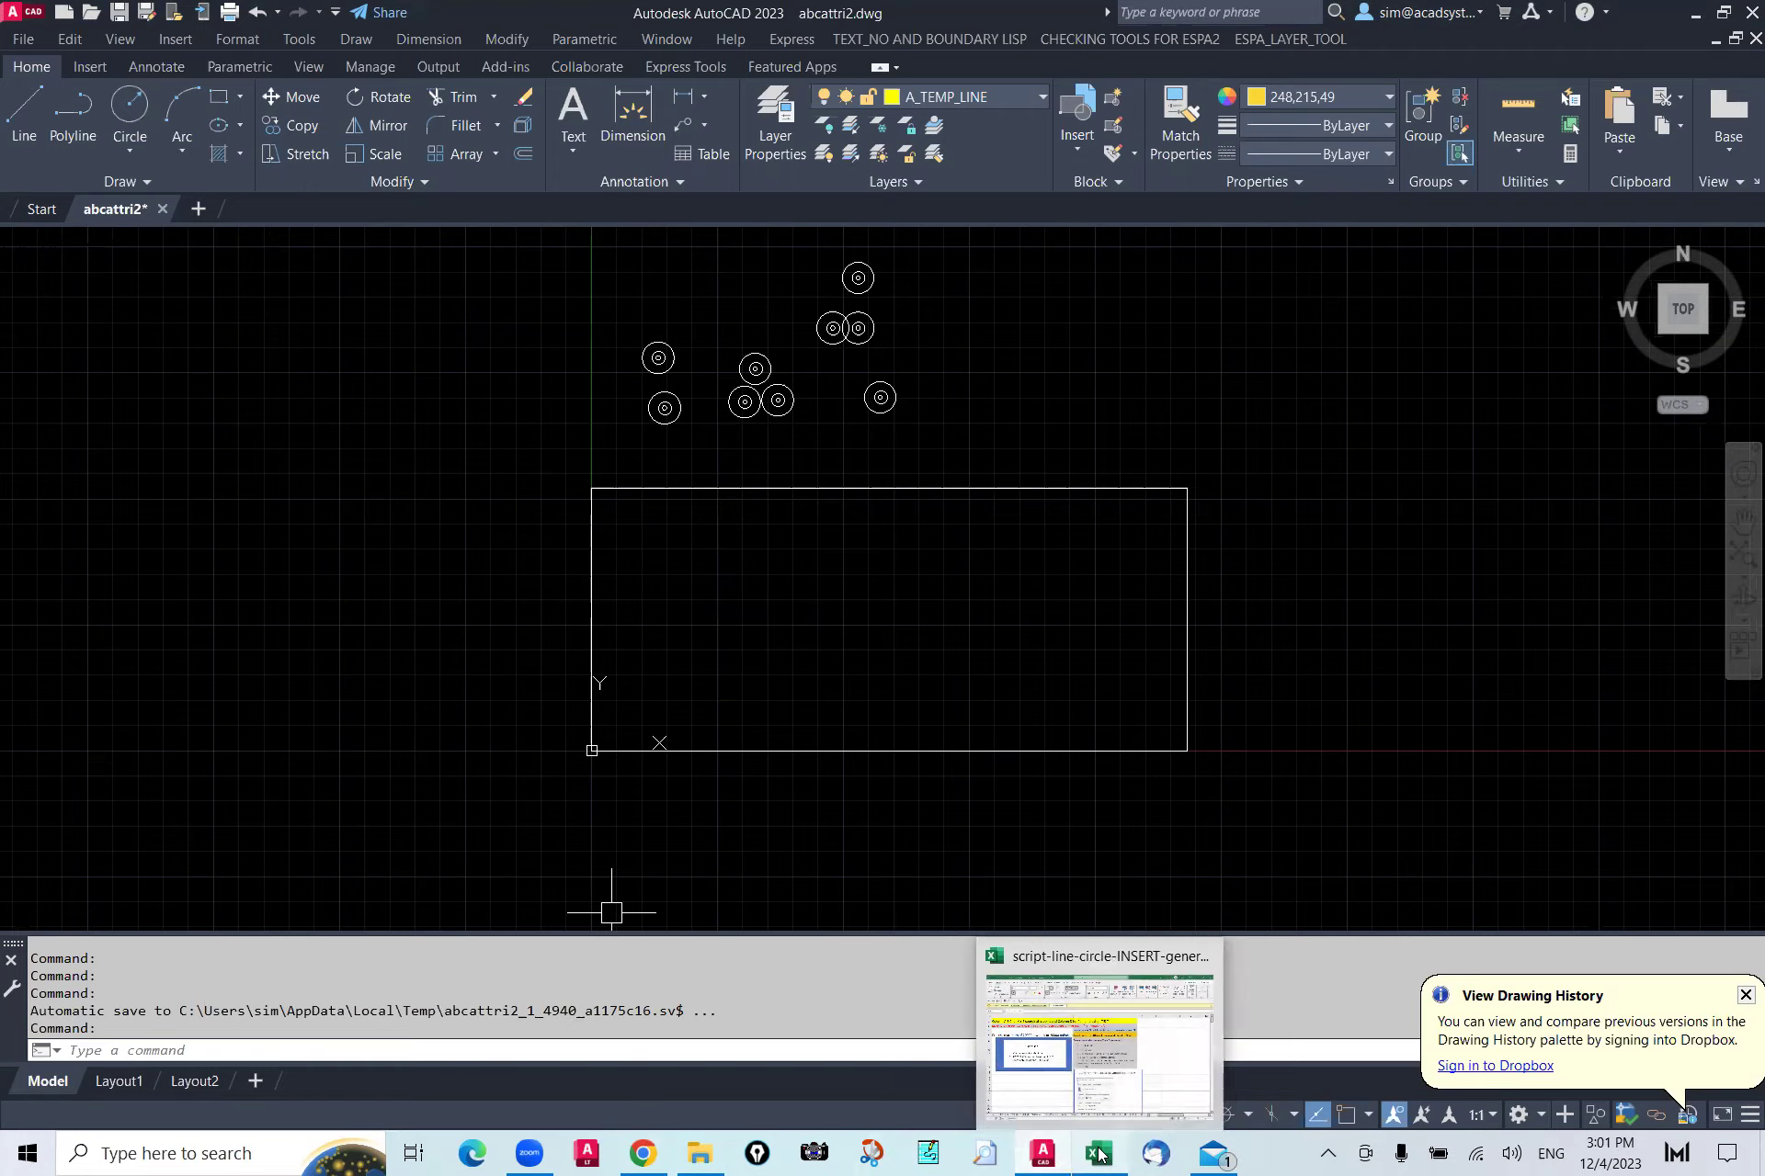
Step: Switch back to the Excel script generator workbook and enable its blocked content
click(1100, 1154)
scroll(543, 731, up, 1)
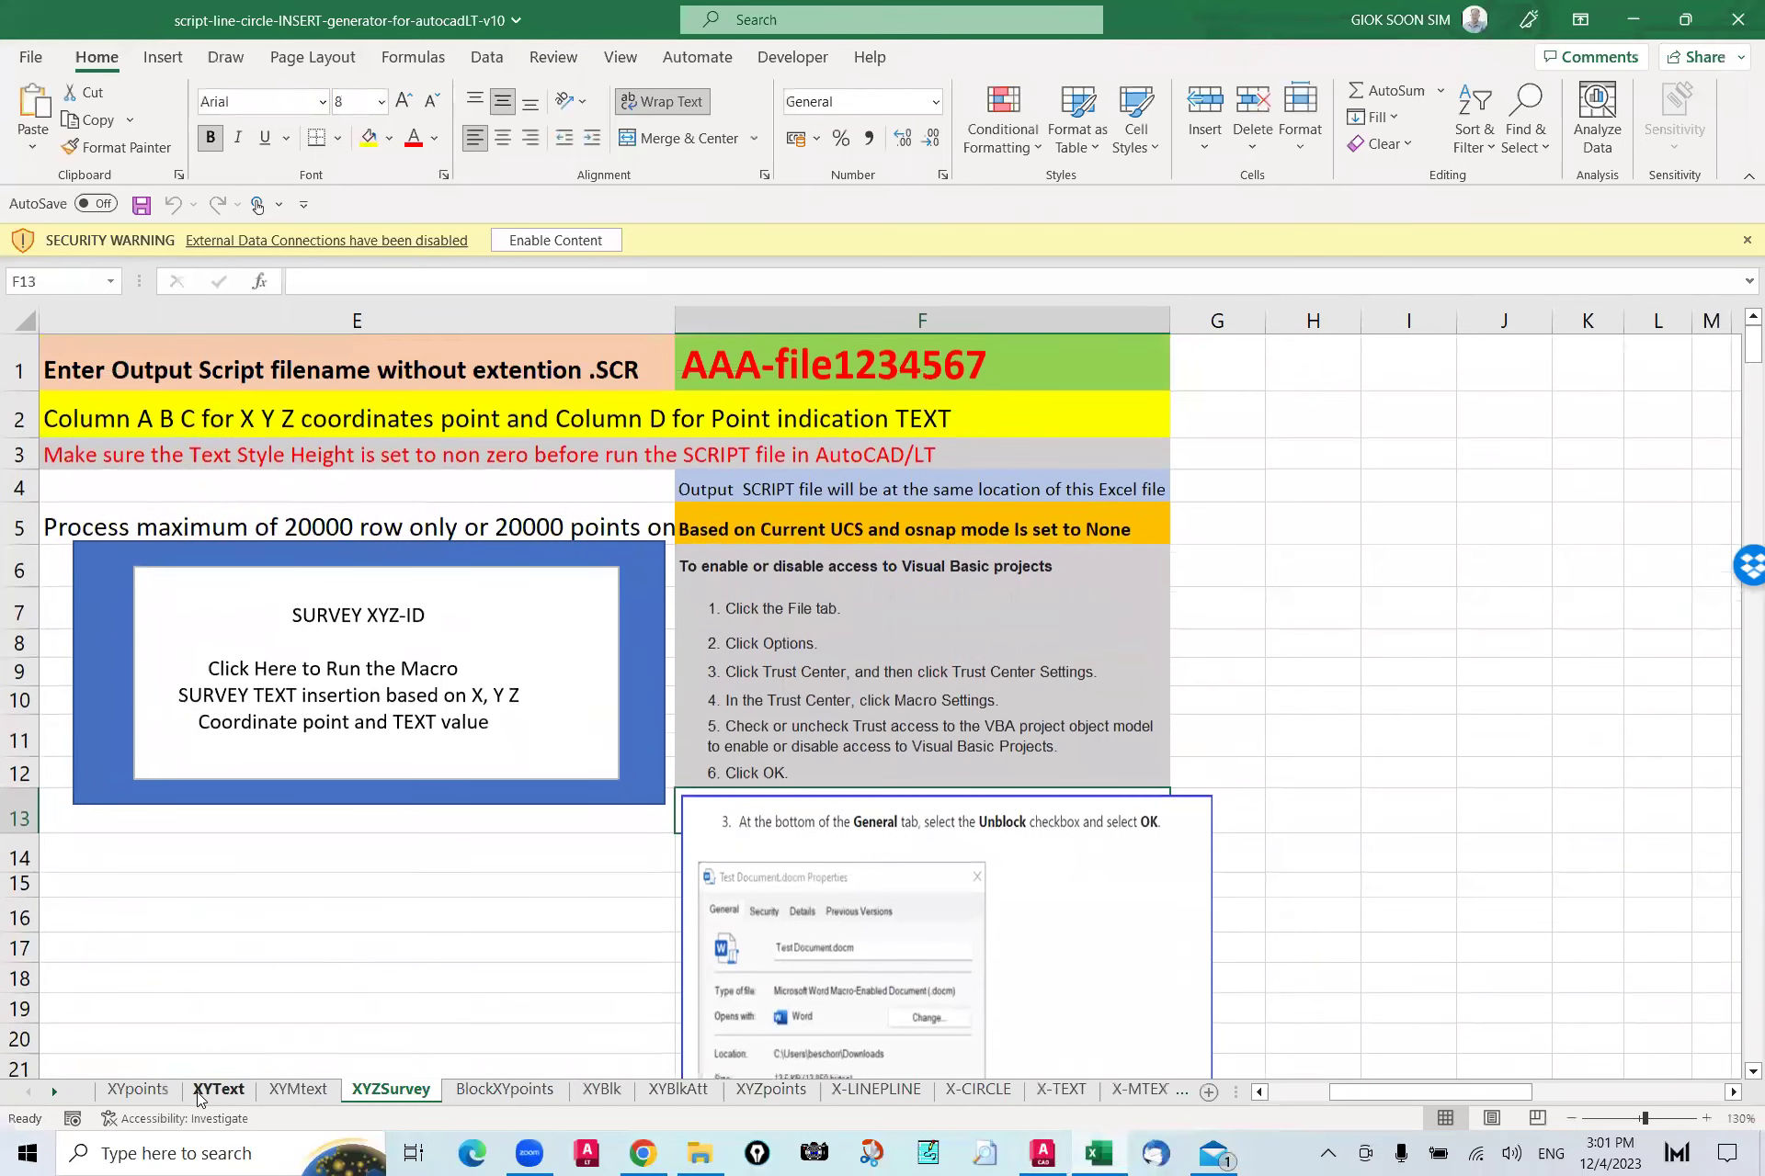
click(531, 245)
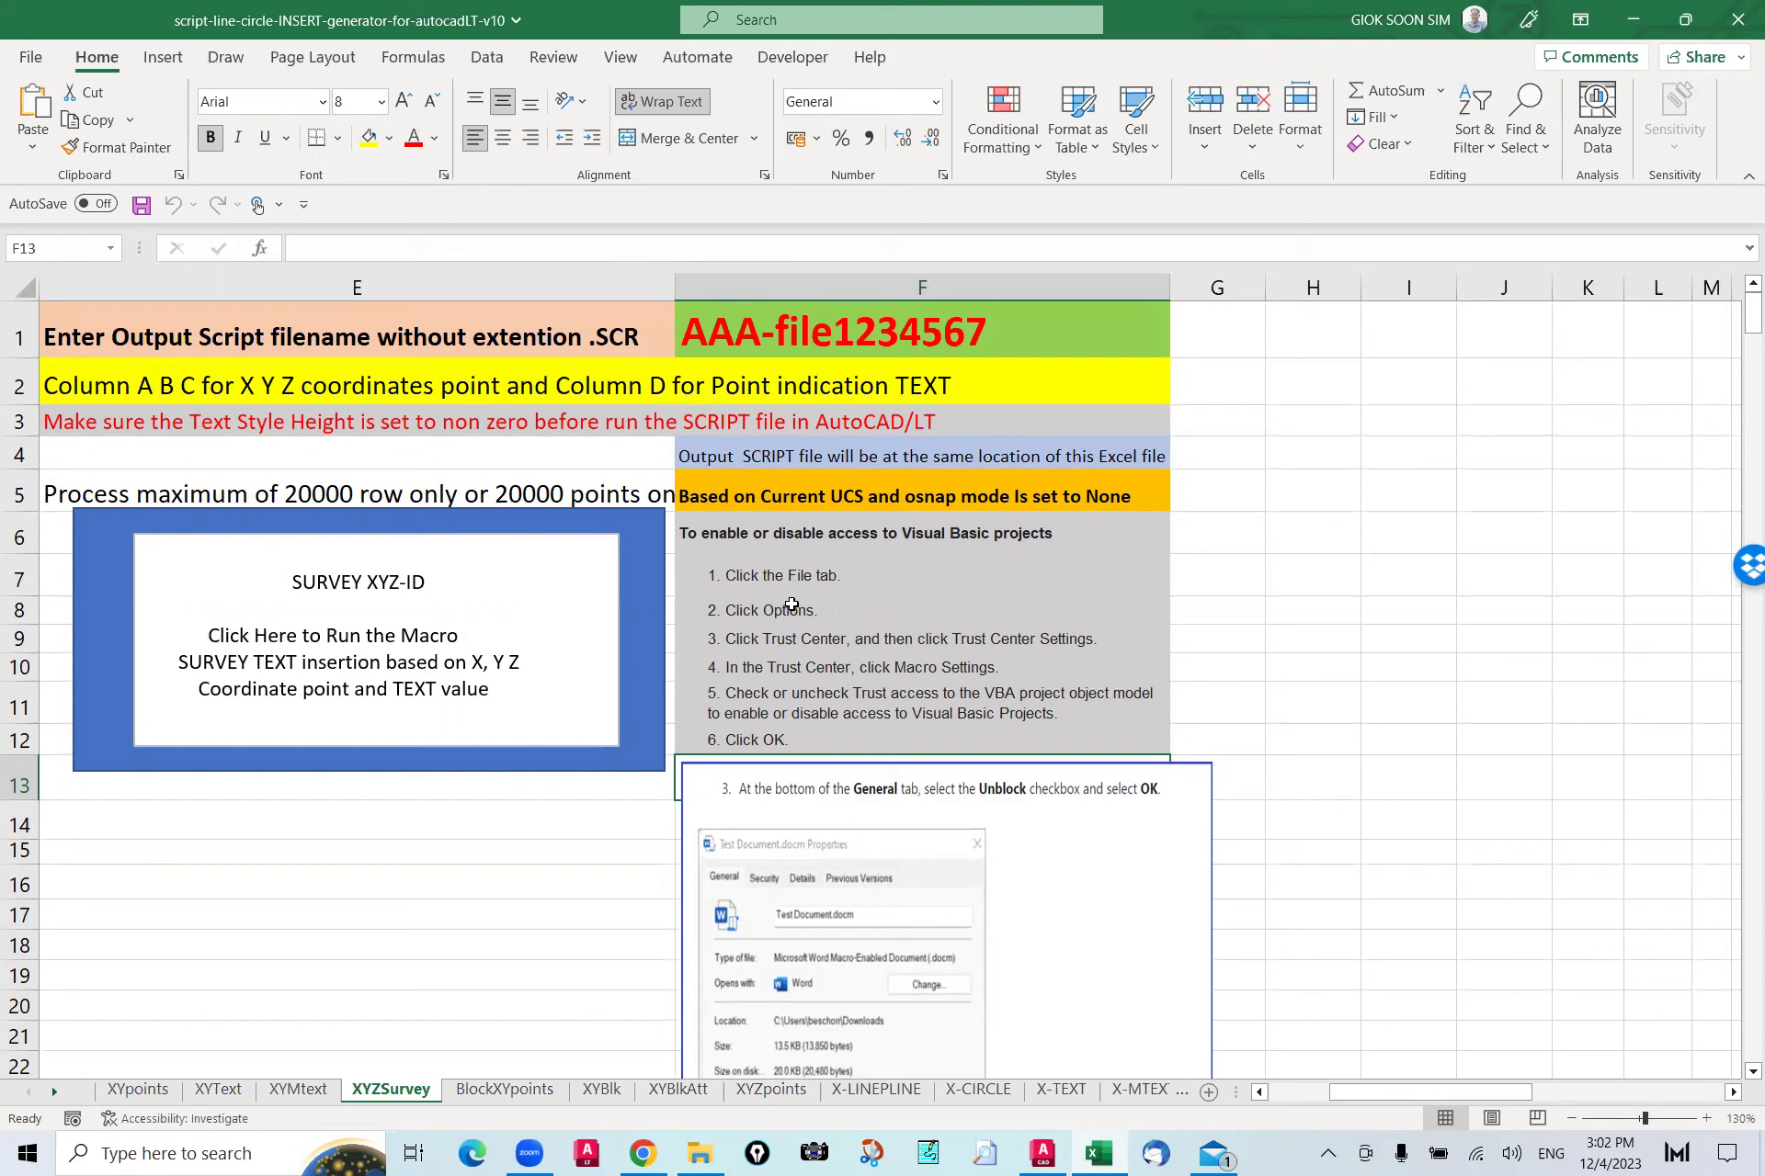
Step: Check in Excel's Trust Center macro settings that VBA macros and trusted access to the VBA project object model are enabled
click(30, 57)
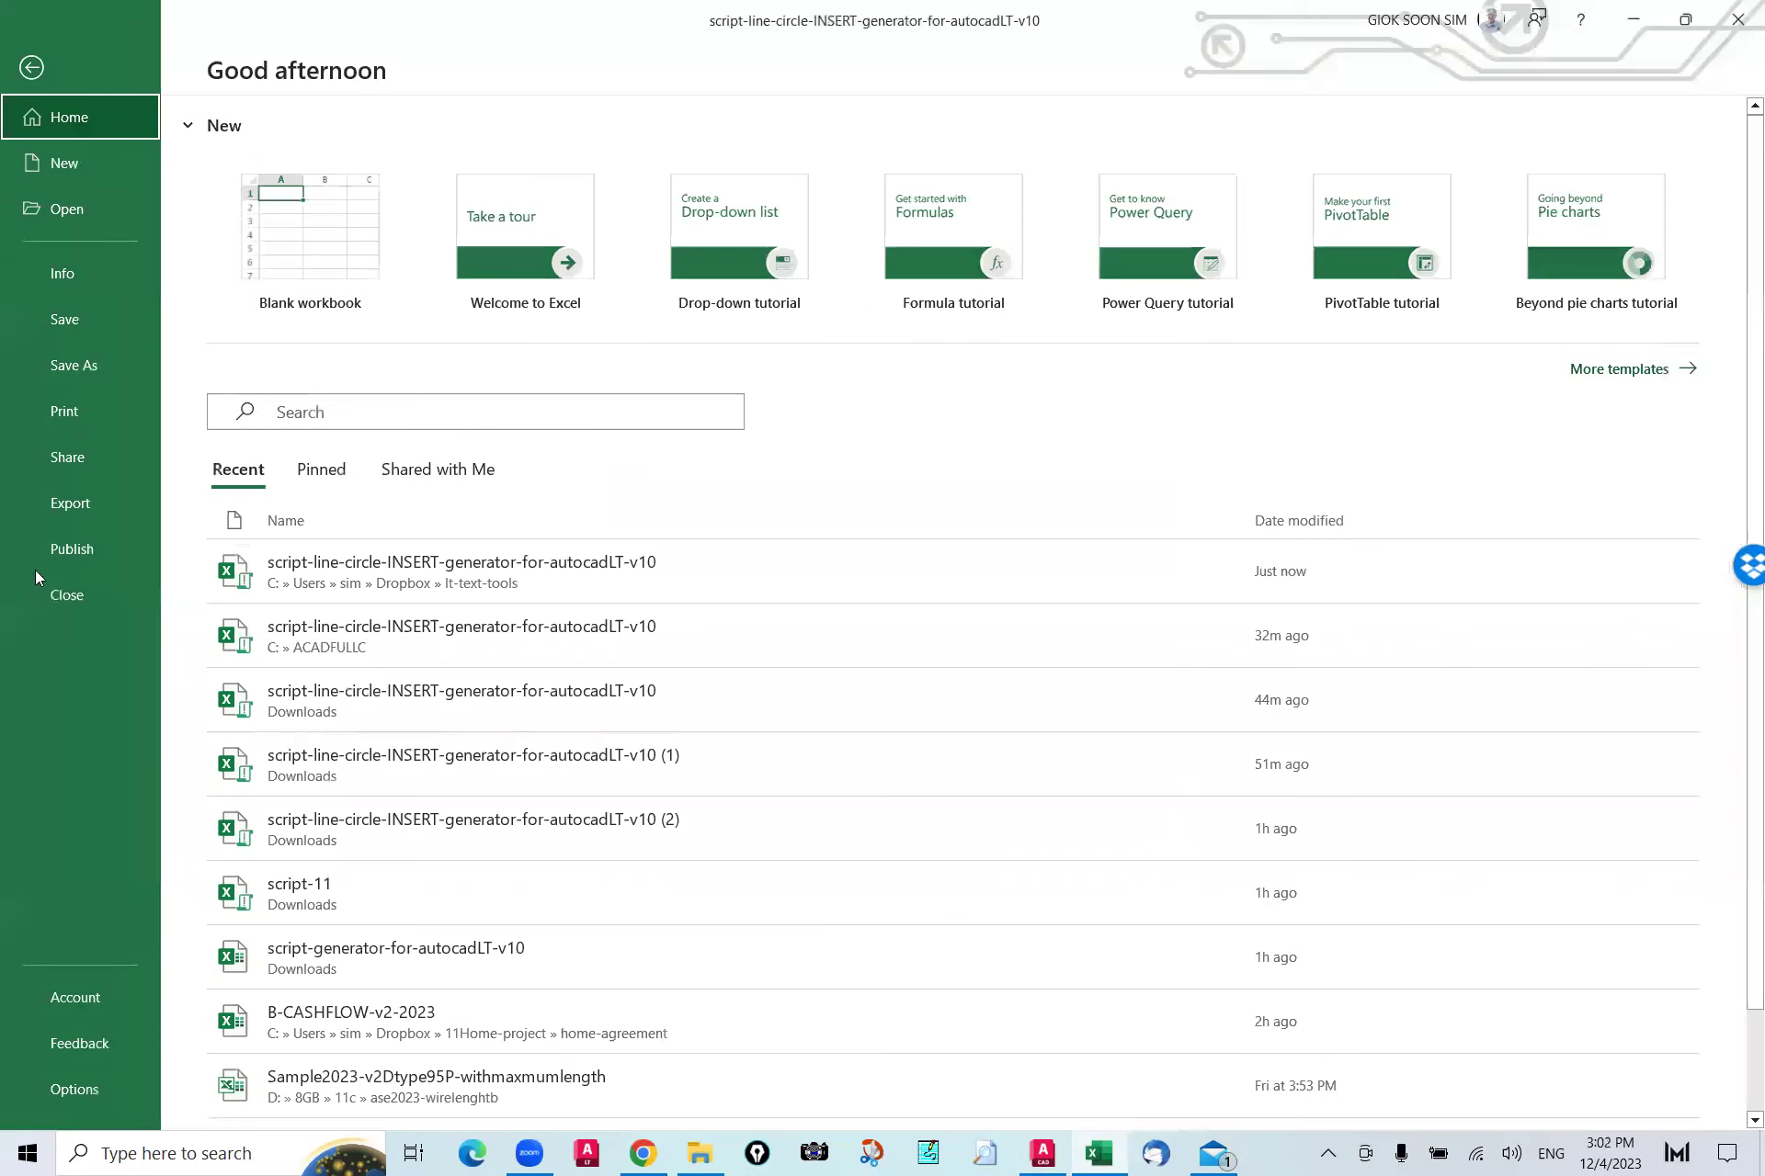
click(46, 1083)
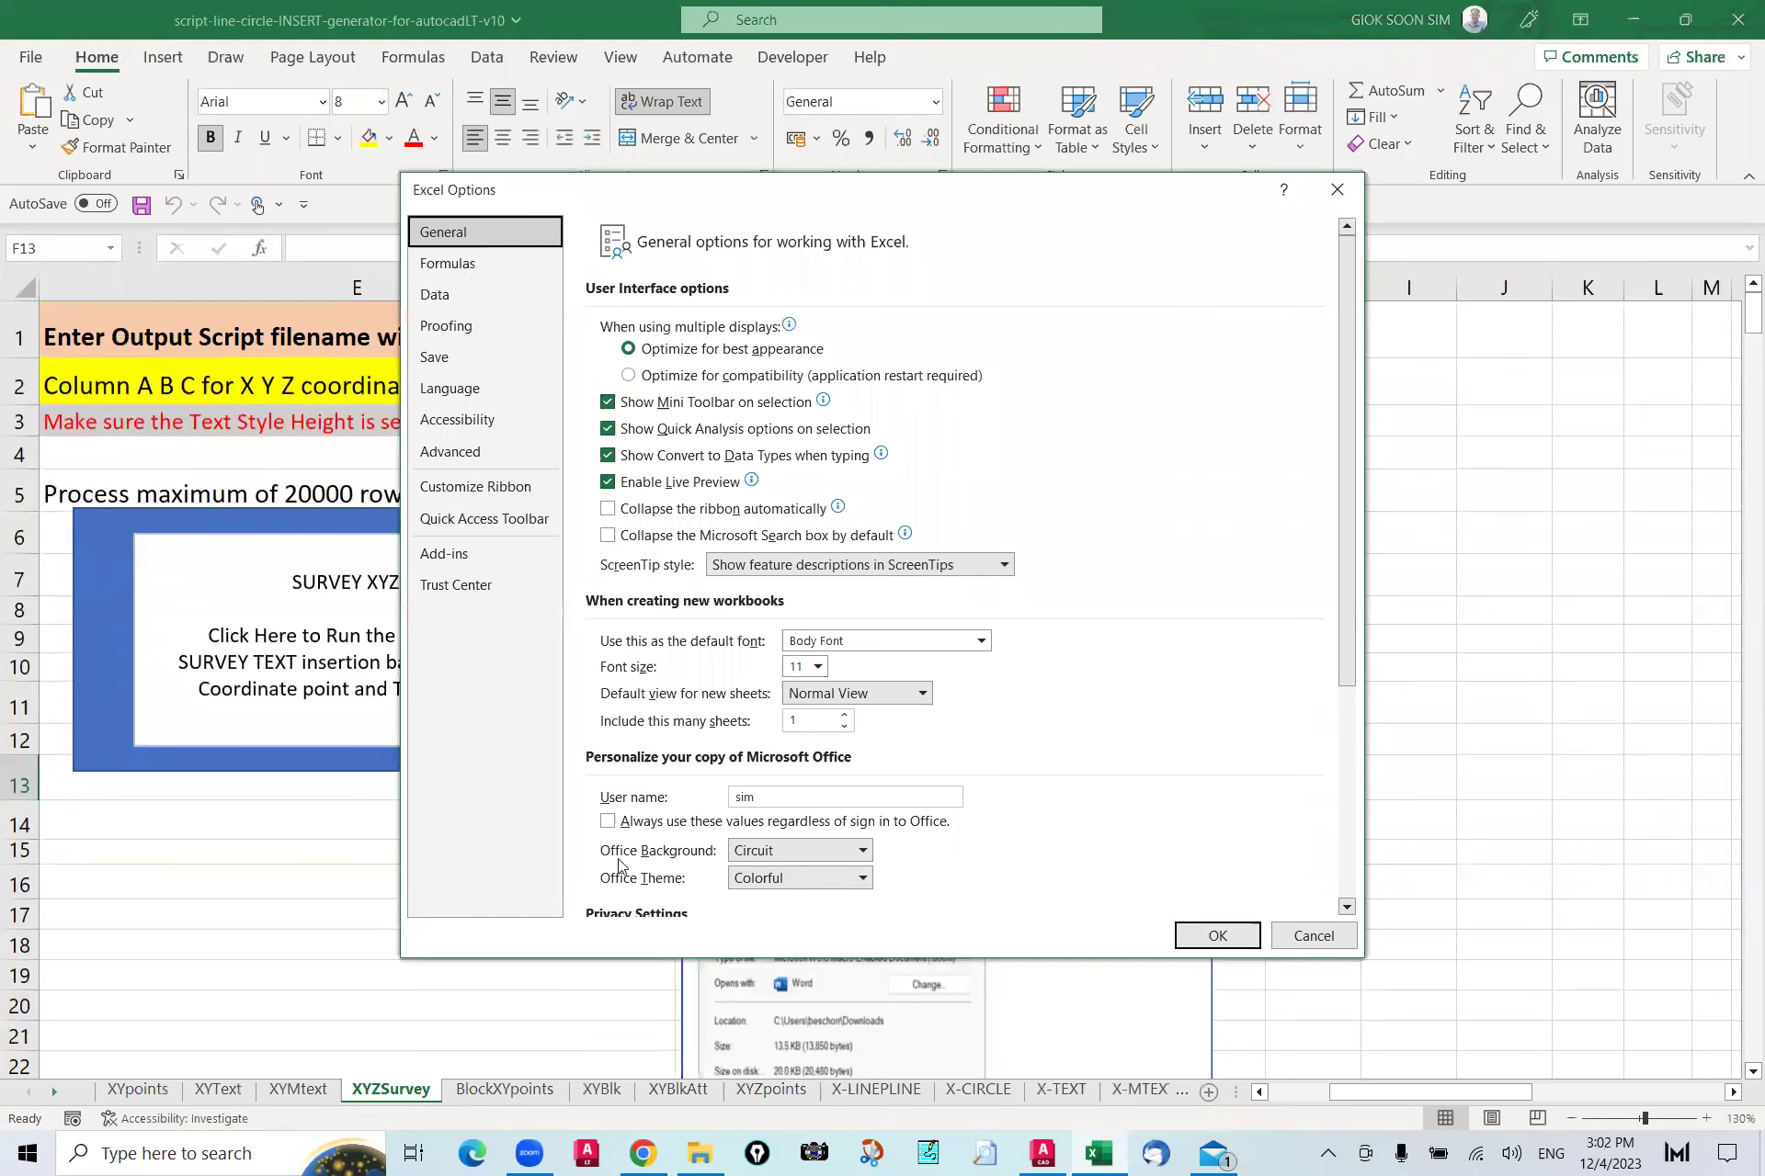
click(478, 583)
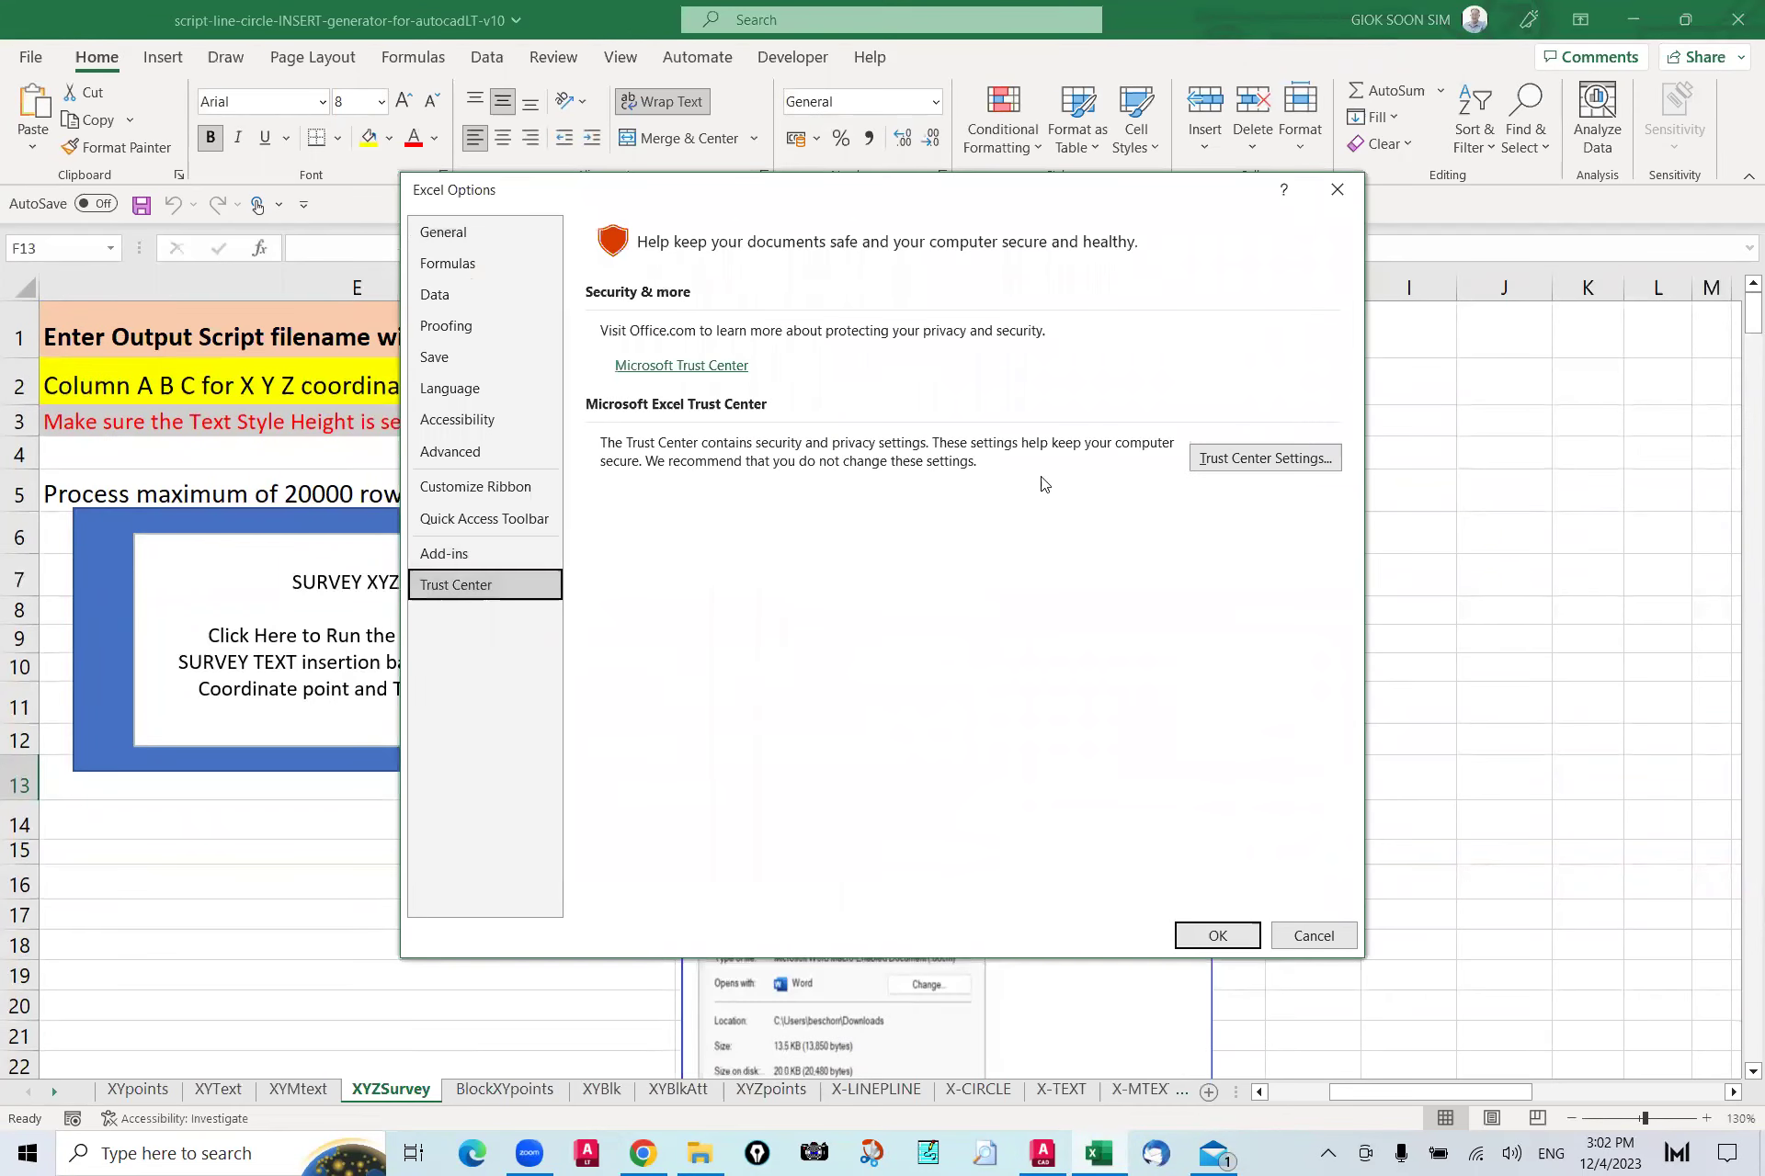
click(1224, 467)
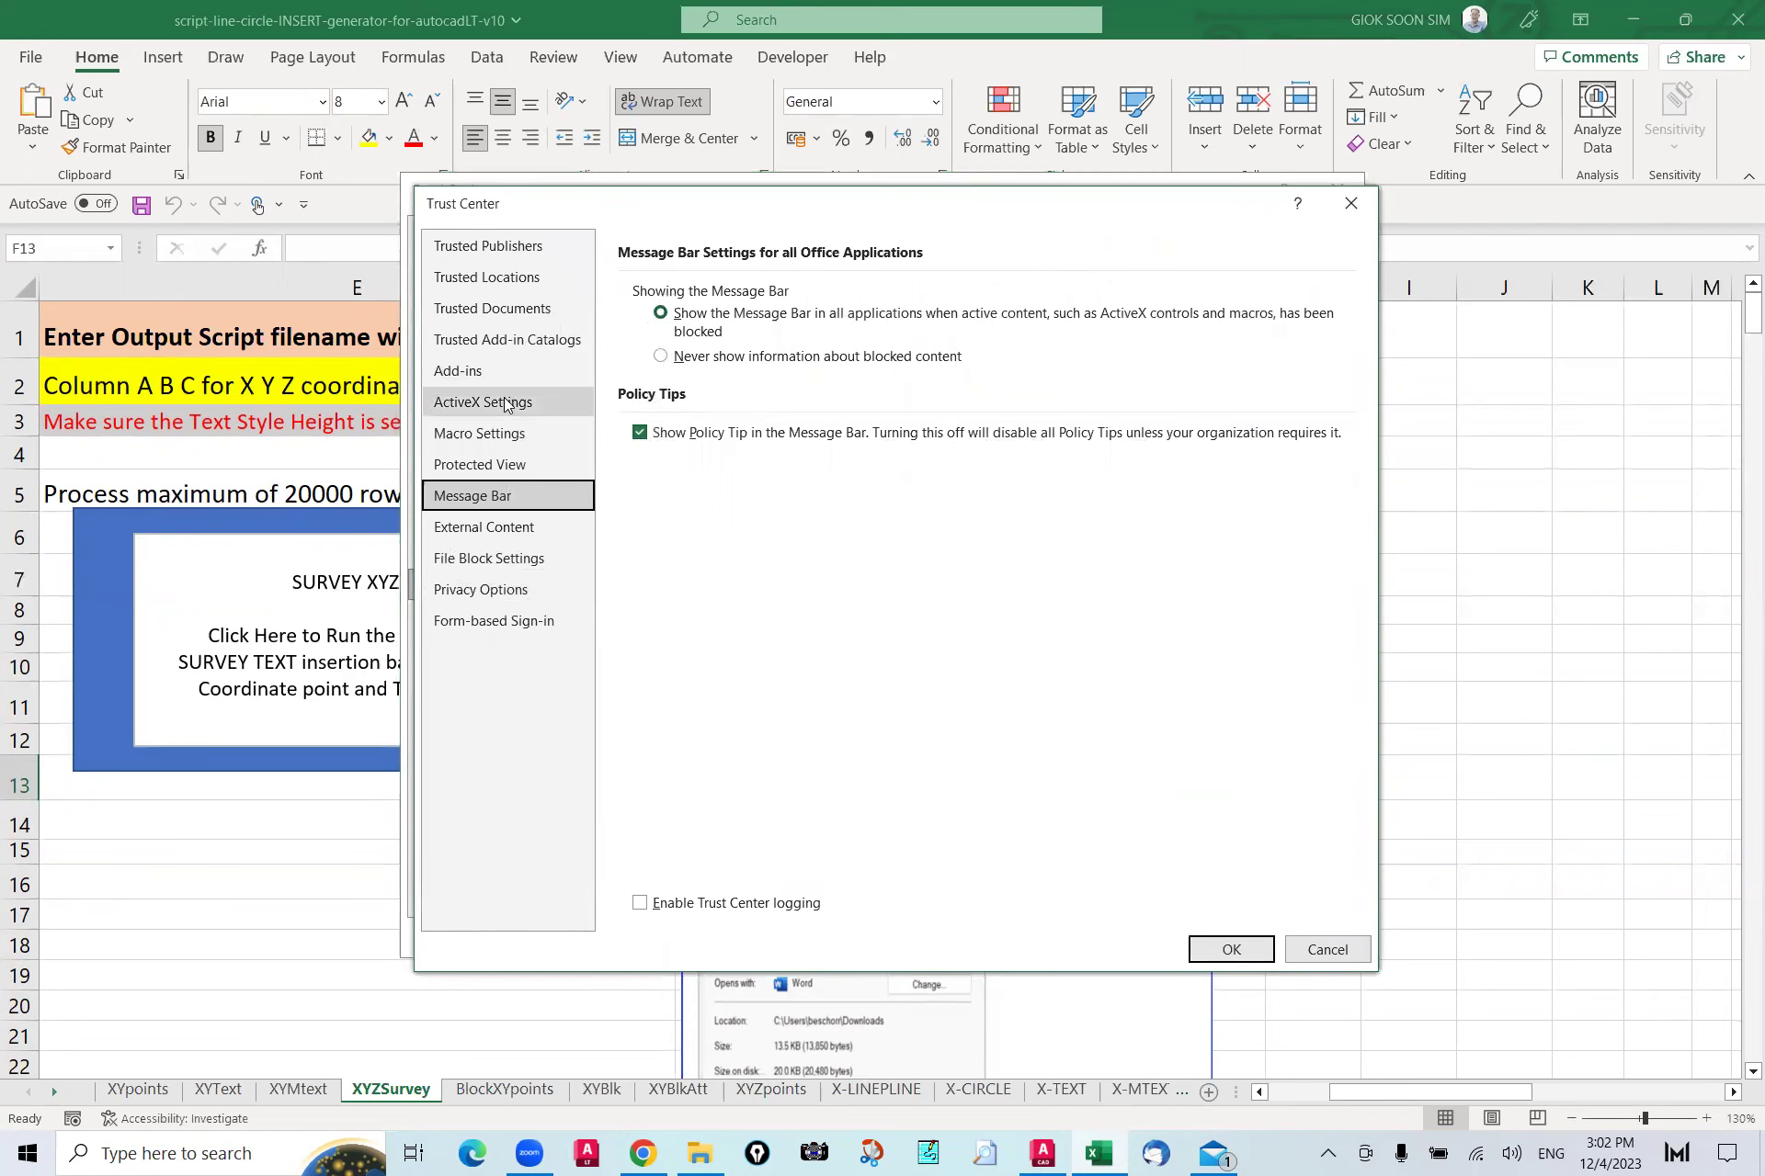
click(479, 433)
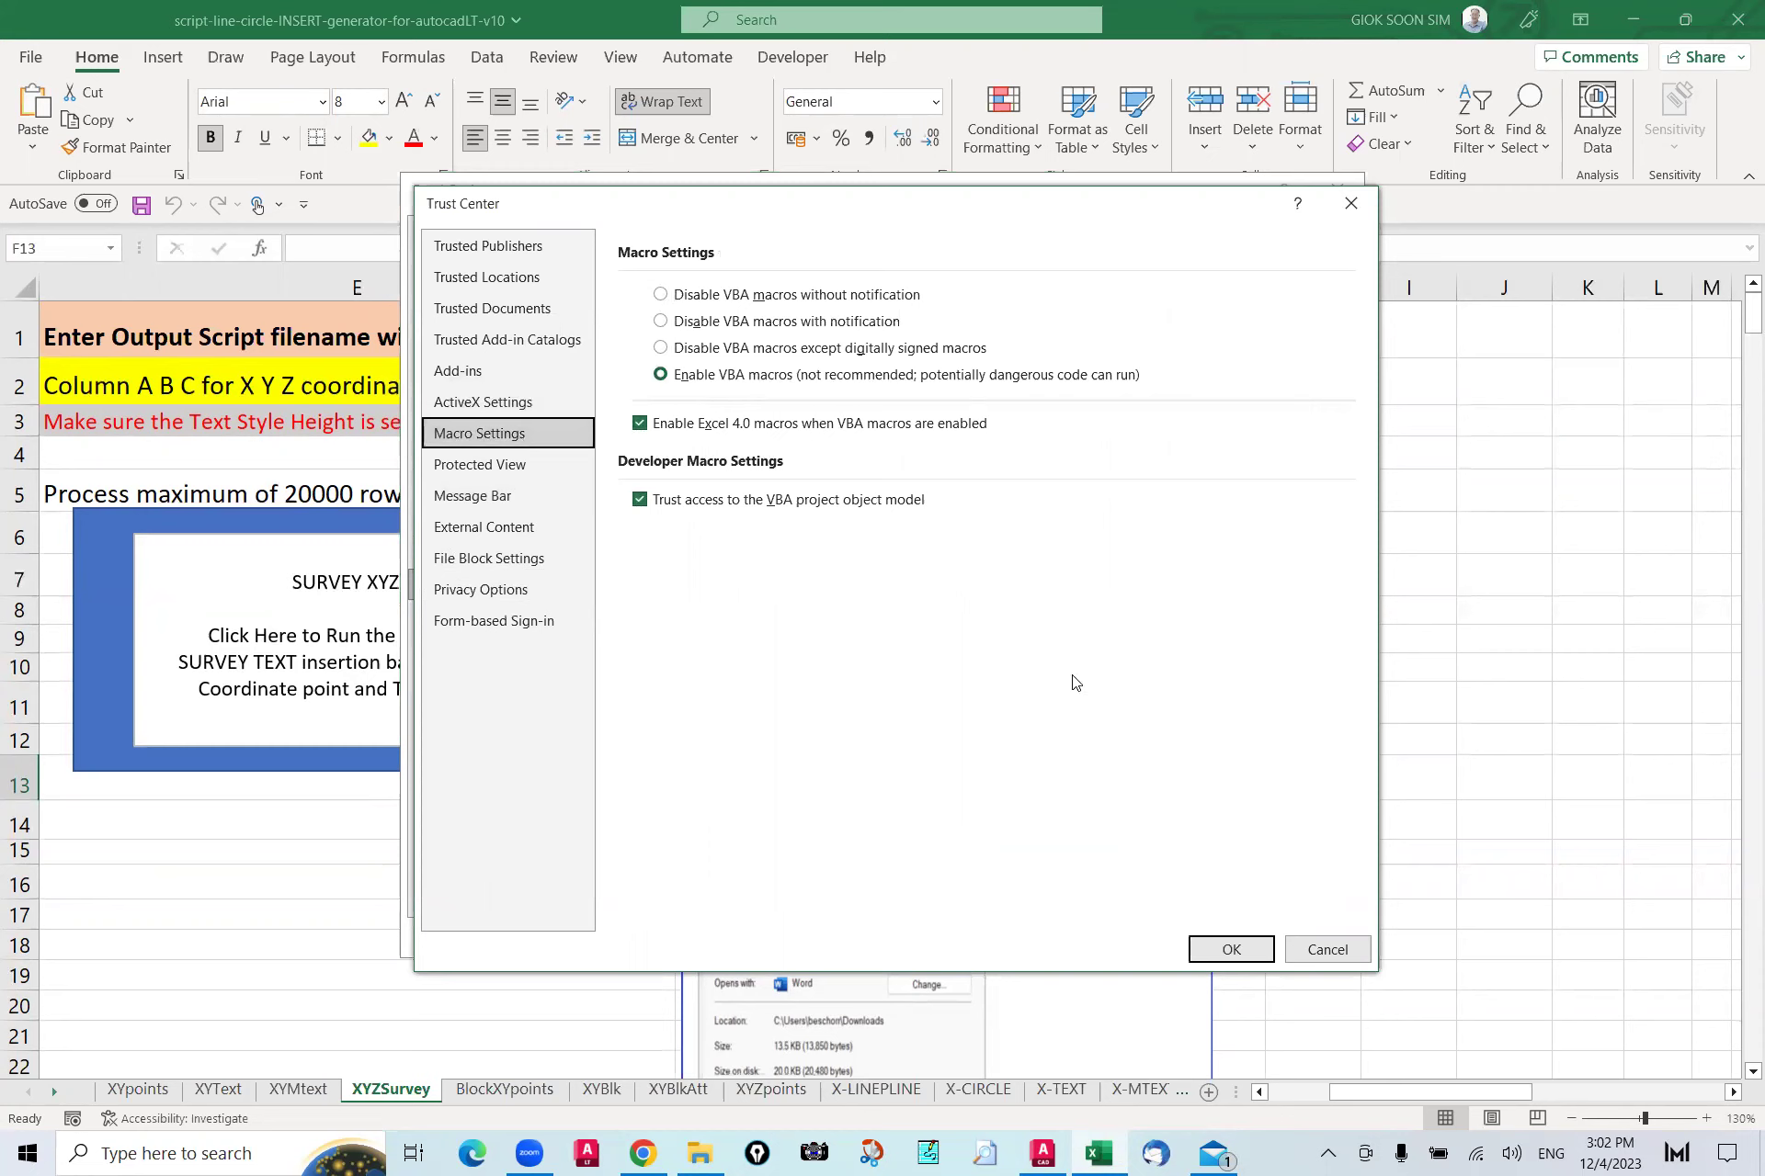
click(1234, 948)
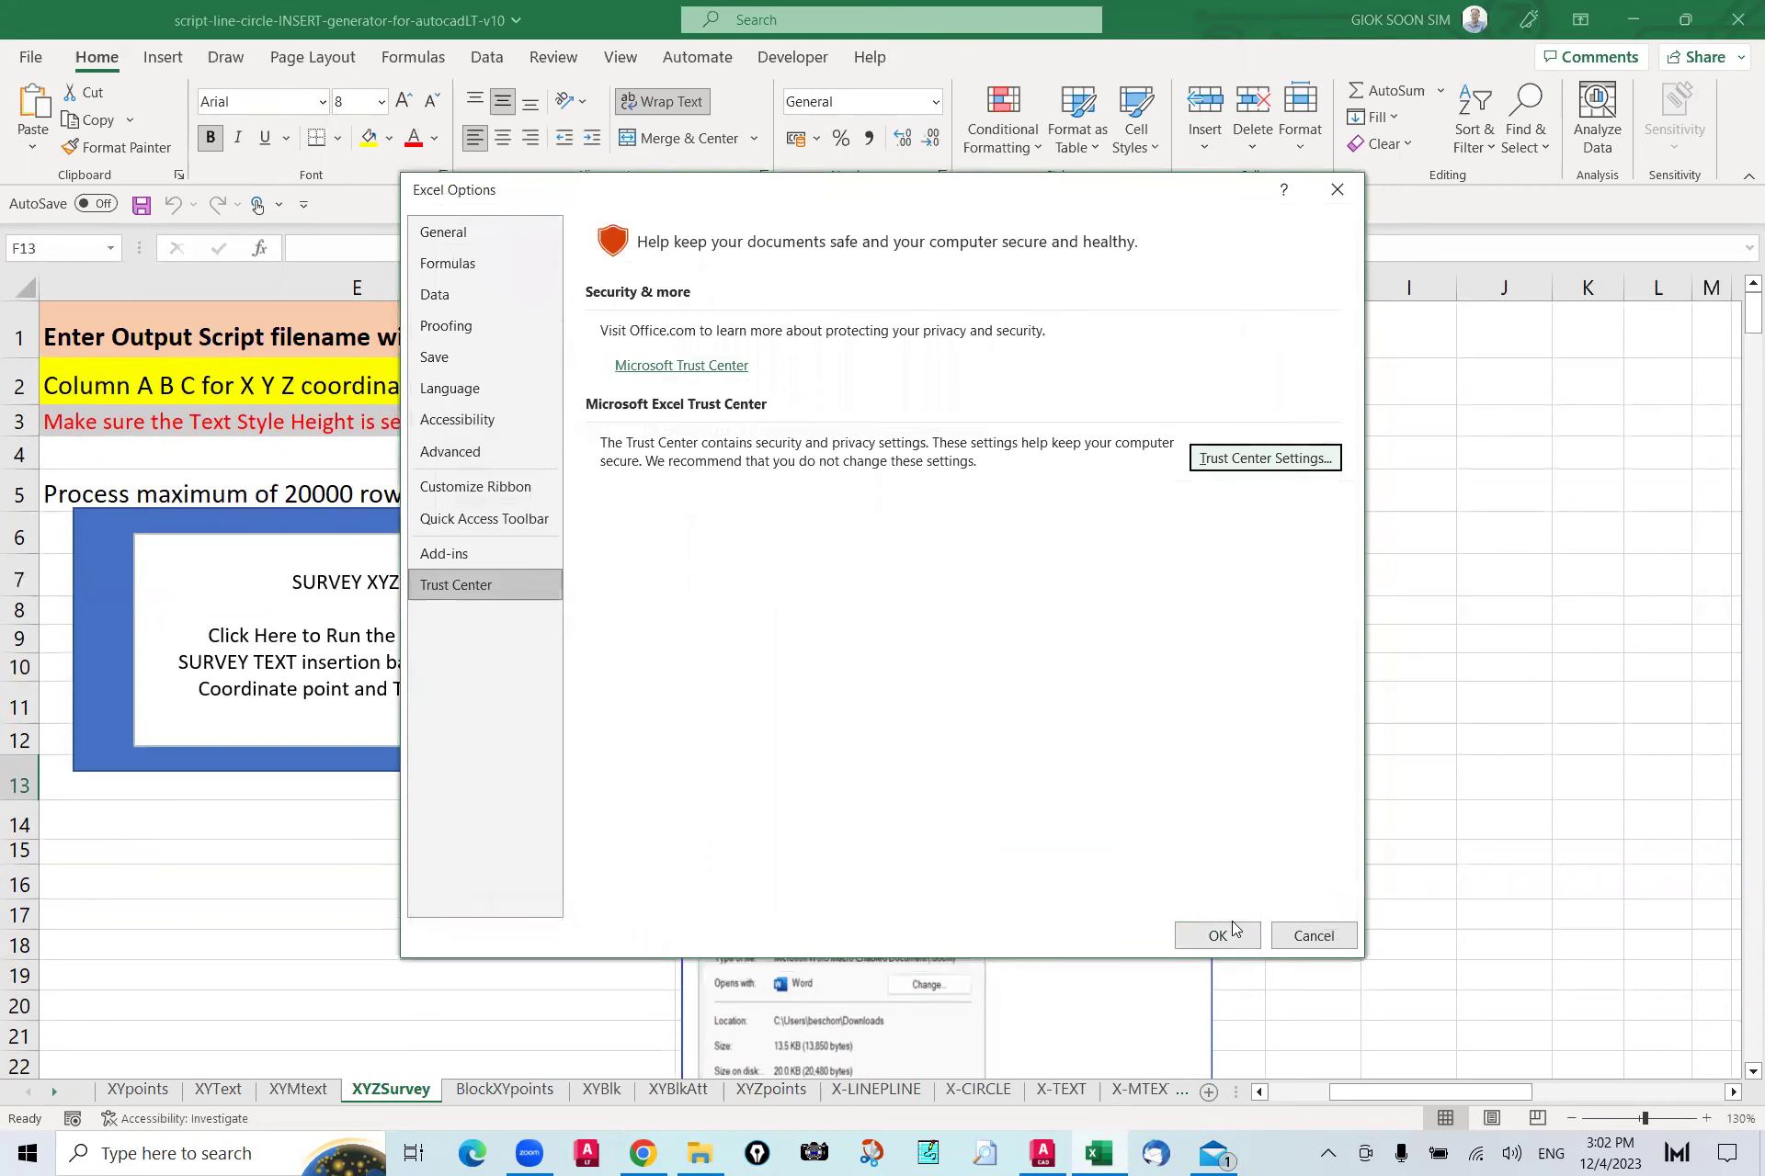
click(1233, 930)
Step: Review the VBA project access and file unblocking instructions in column F of the XYZSurvey sheet
scroll(812, 466, down, 1)
drag(751, 427, 962, 685)
scroll(809, 841, down, 2)
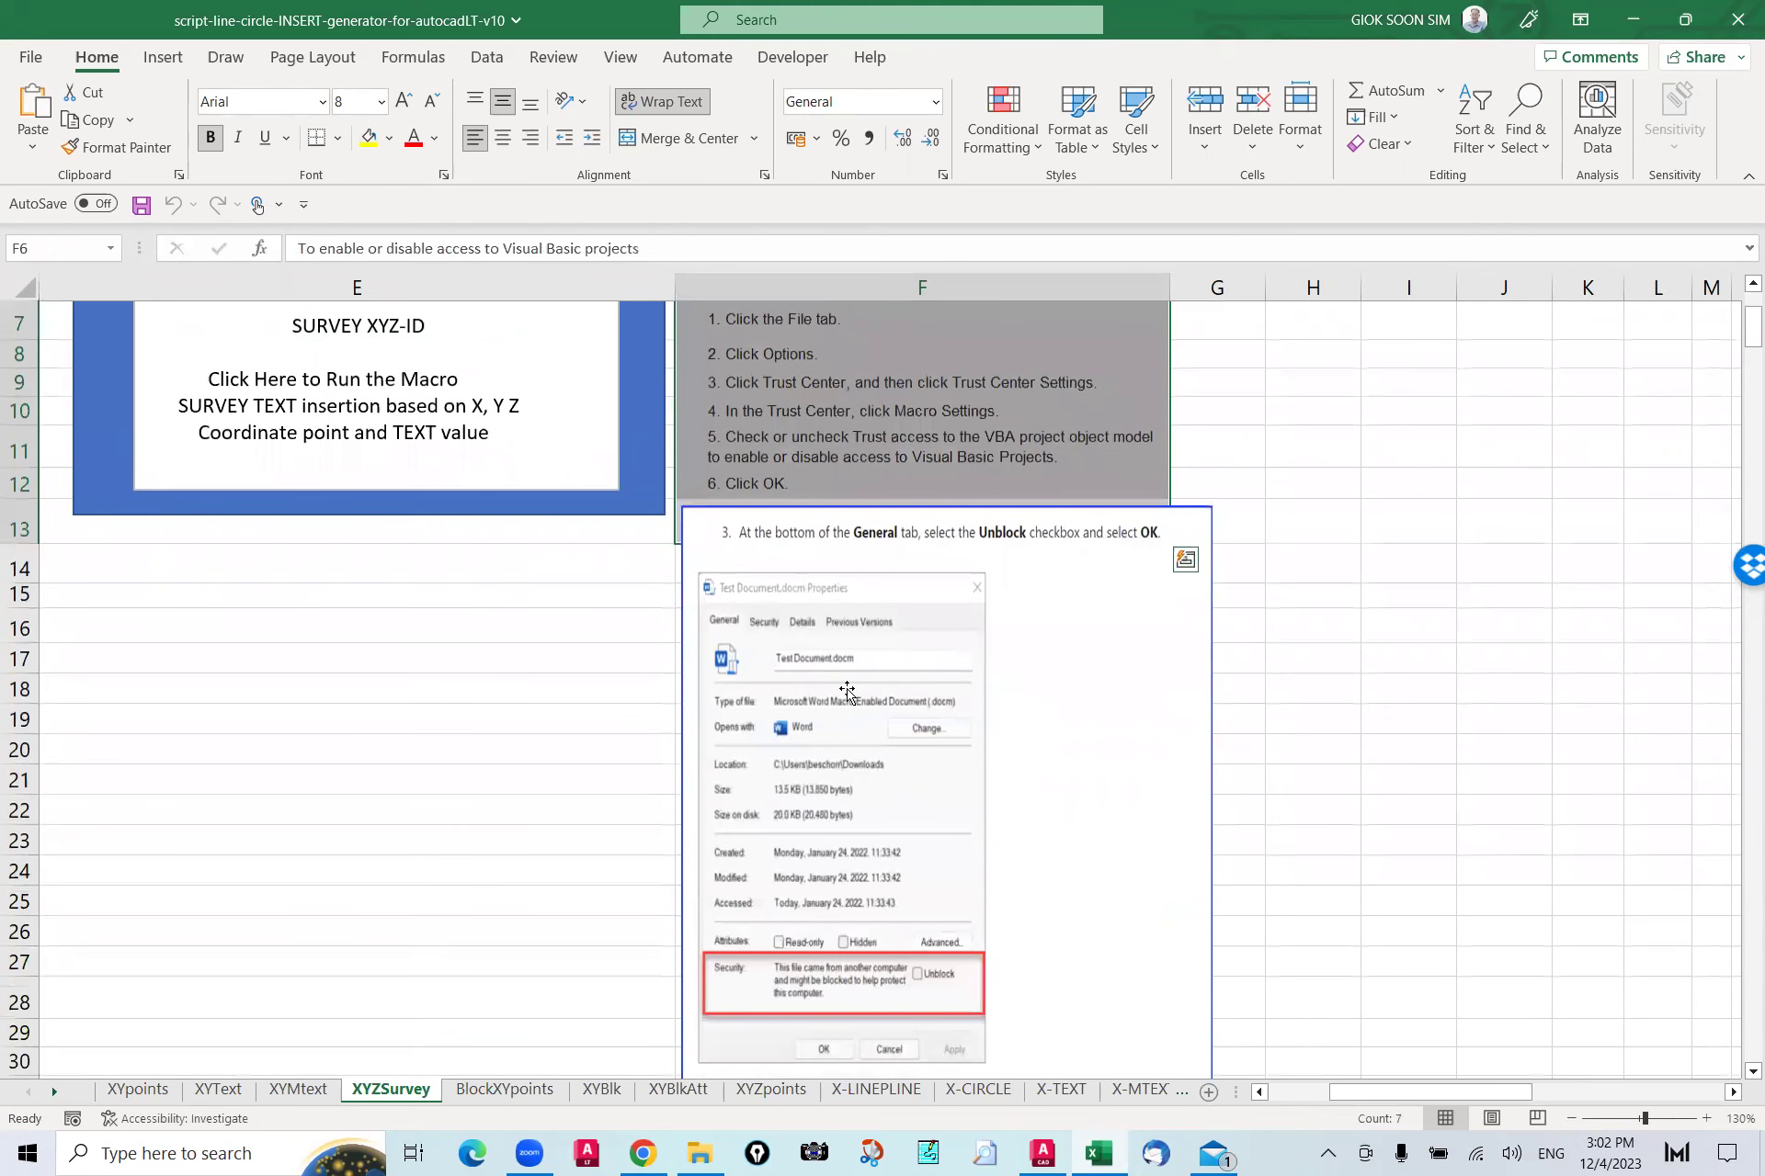
scroll(706, 800, up, 2)
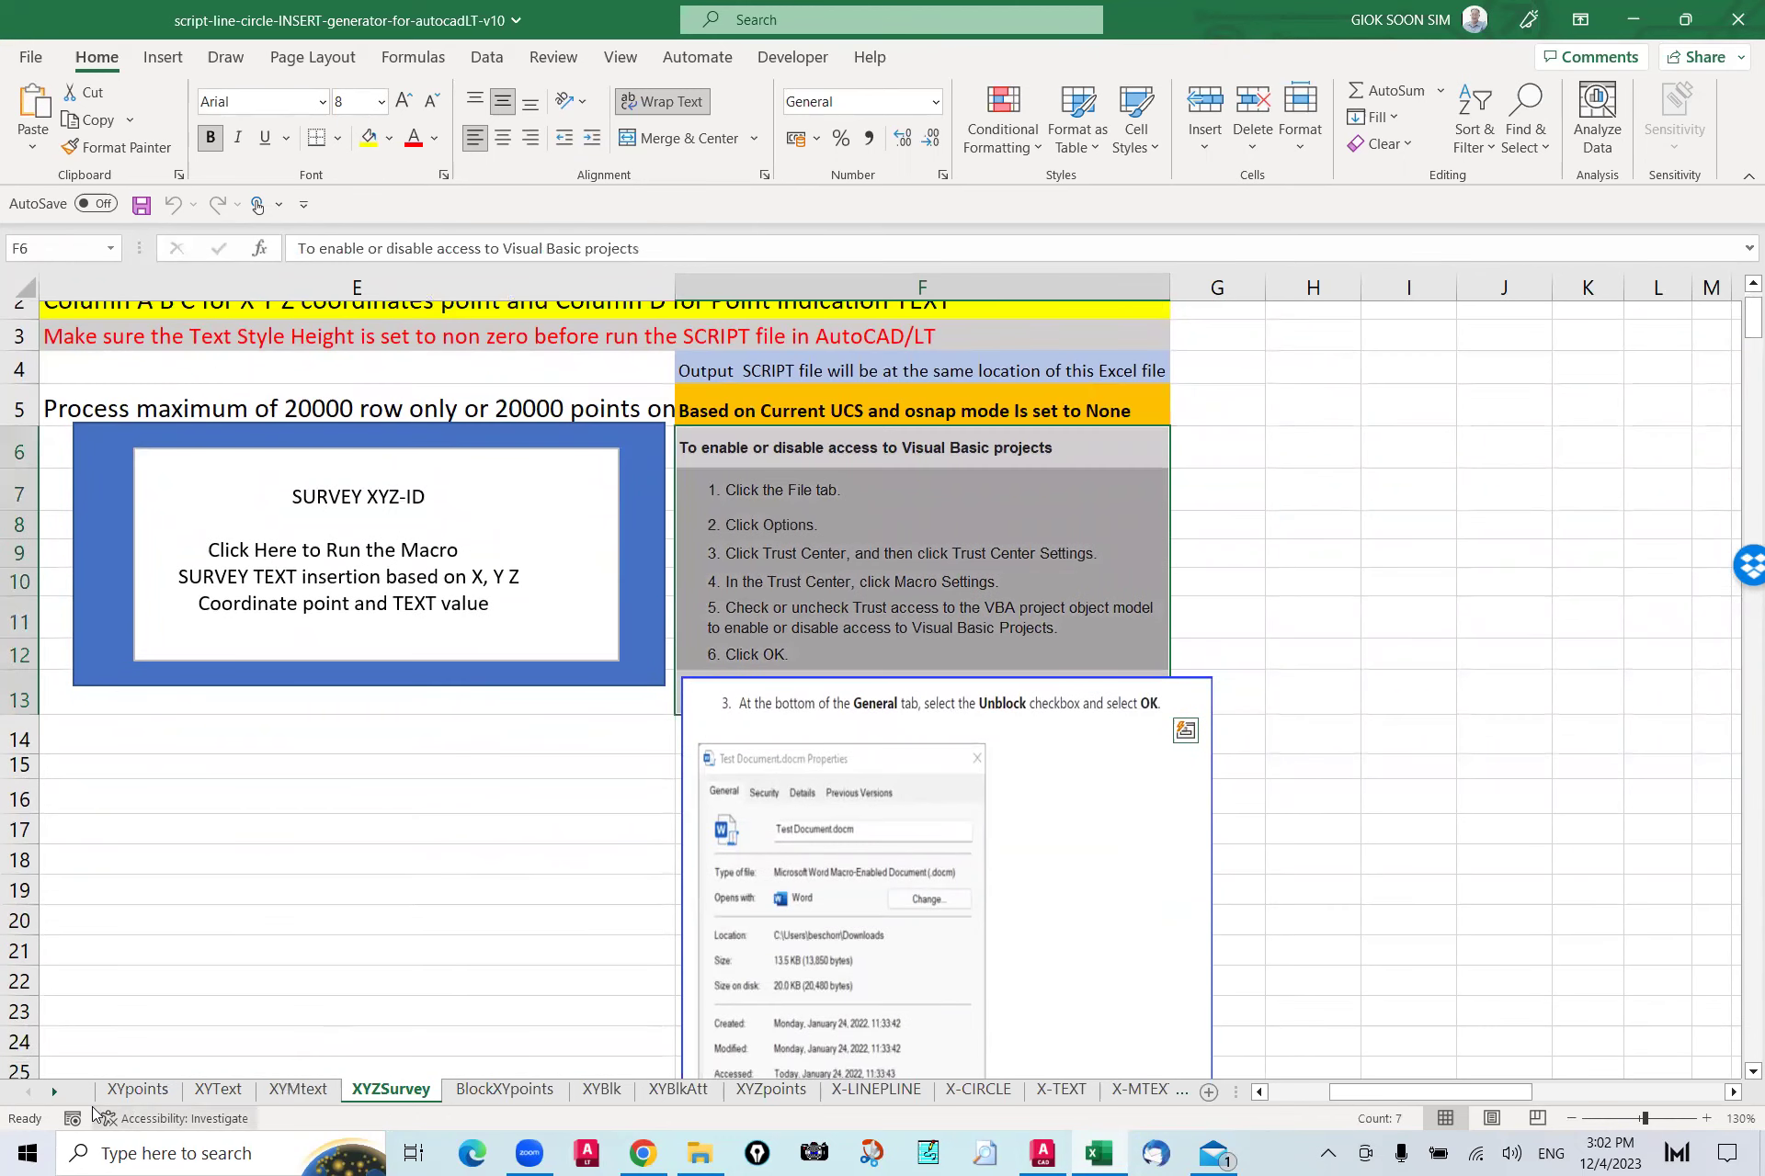
Step: Open the XYpoints sheet and review the X and Y coordinate lists in columns A and B
click(110, 1092)
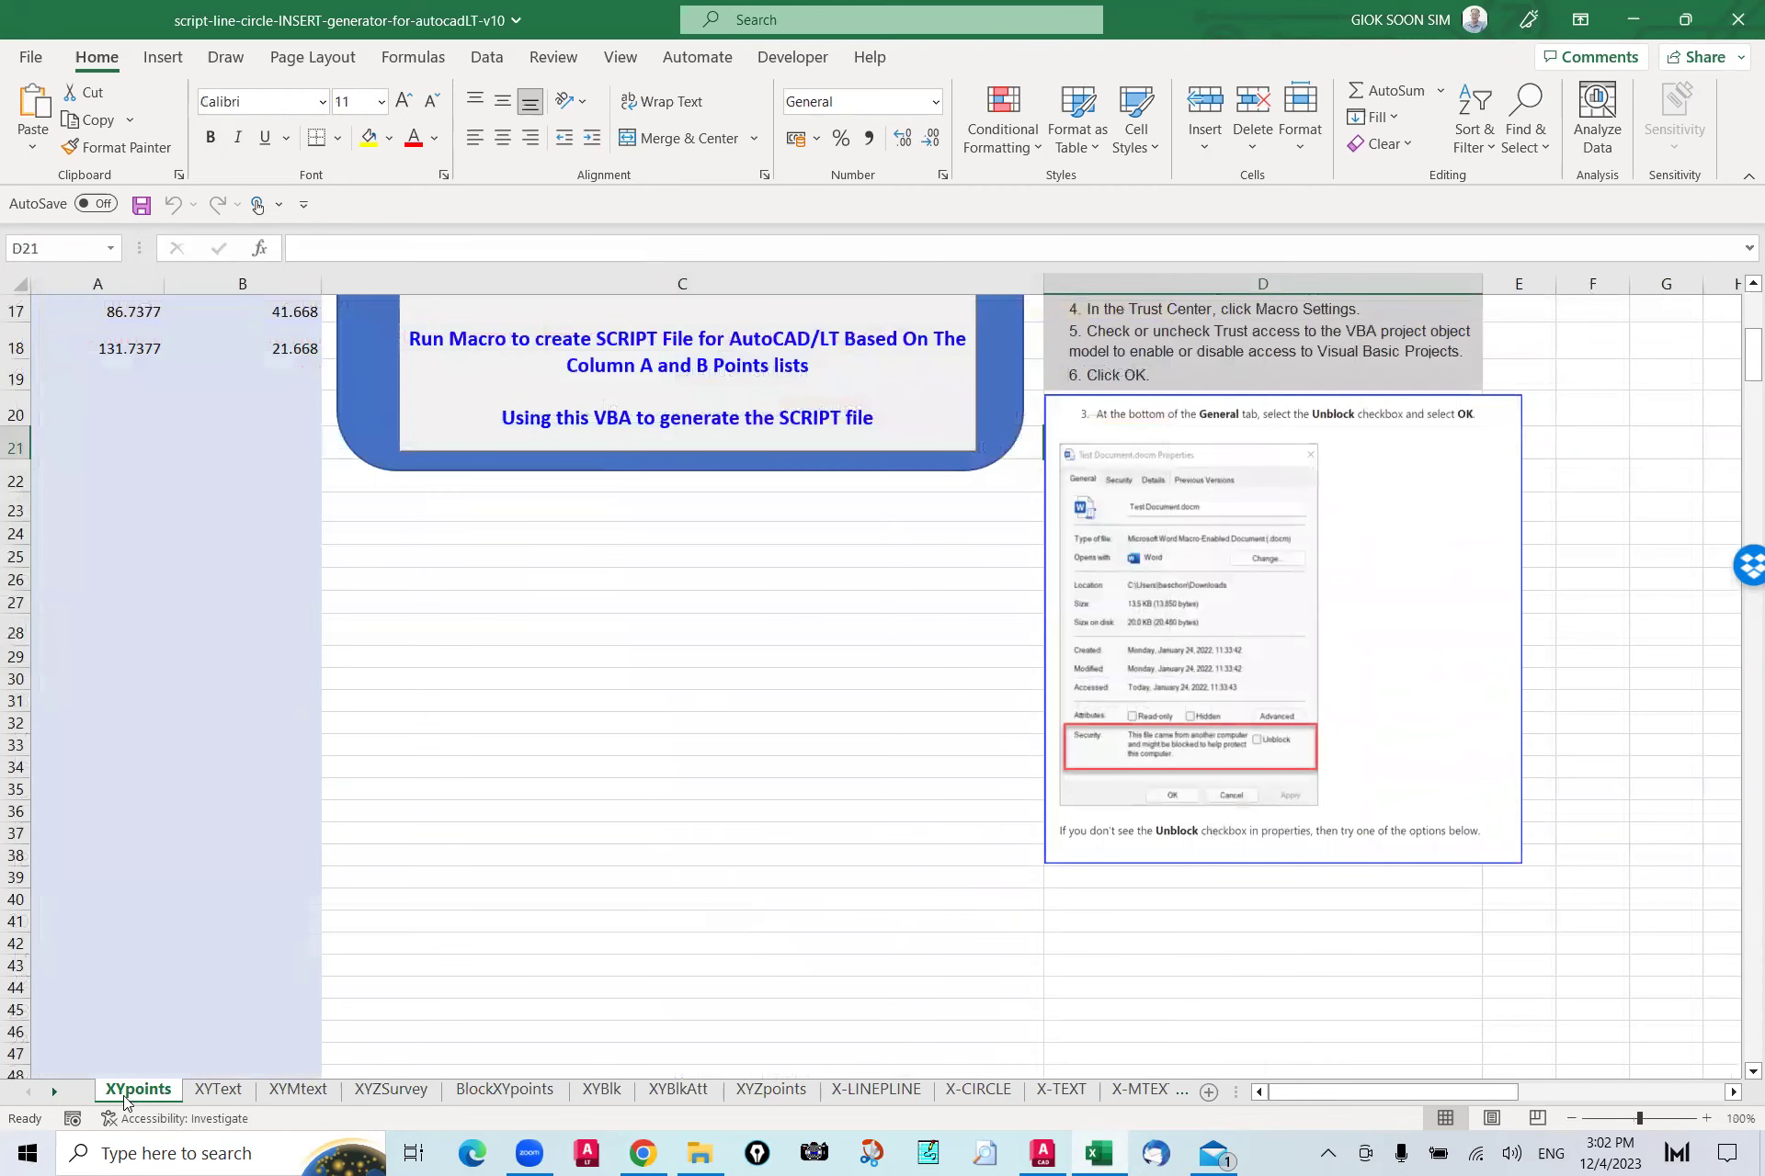
scroll(678, 622, up, 5)
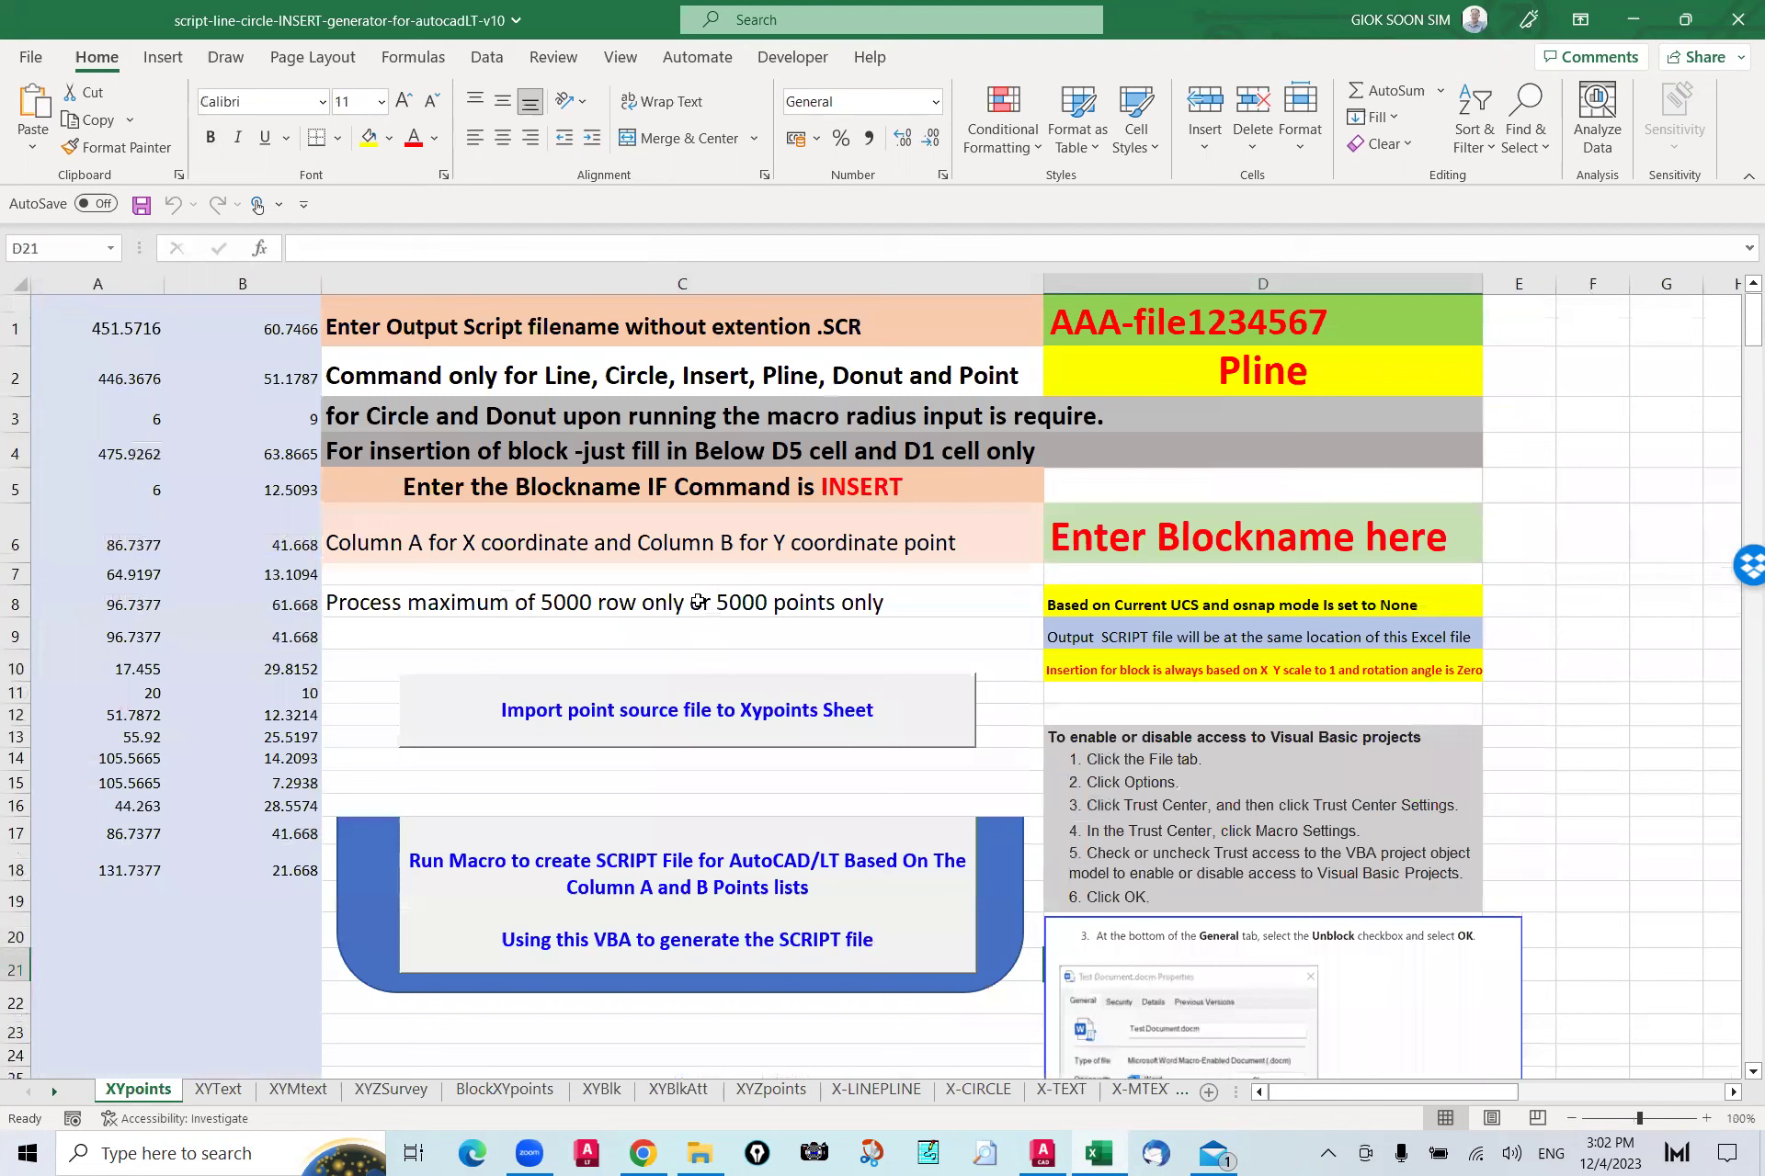
click(125, 314)
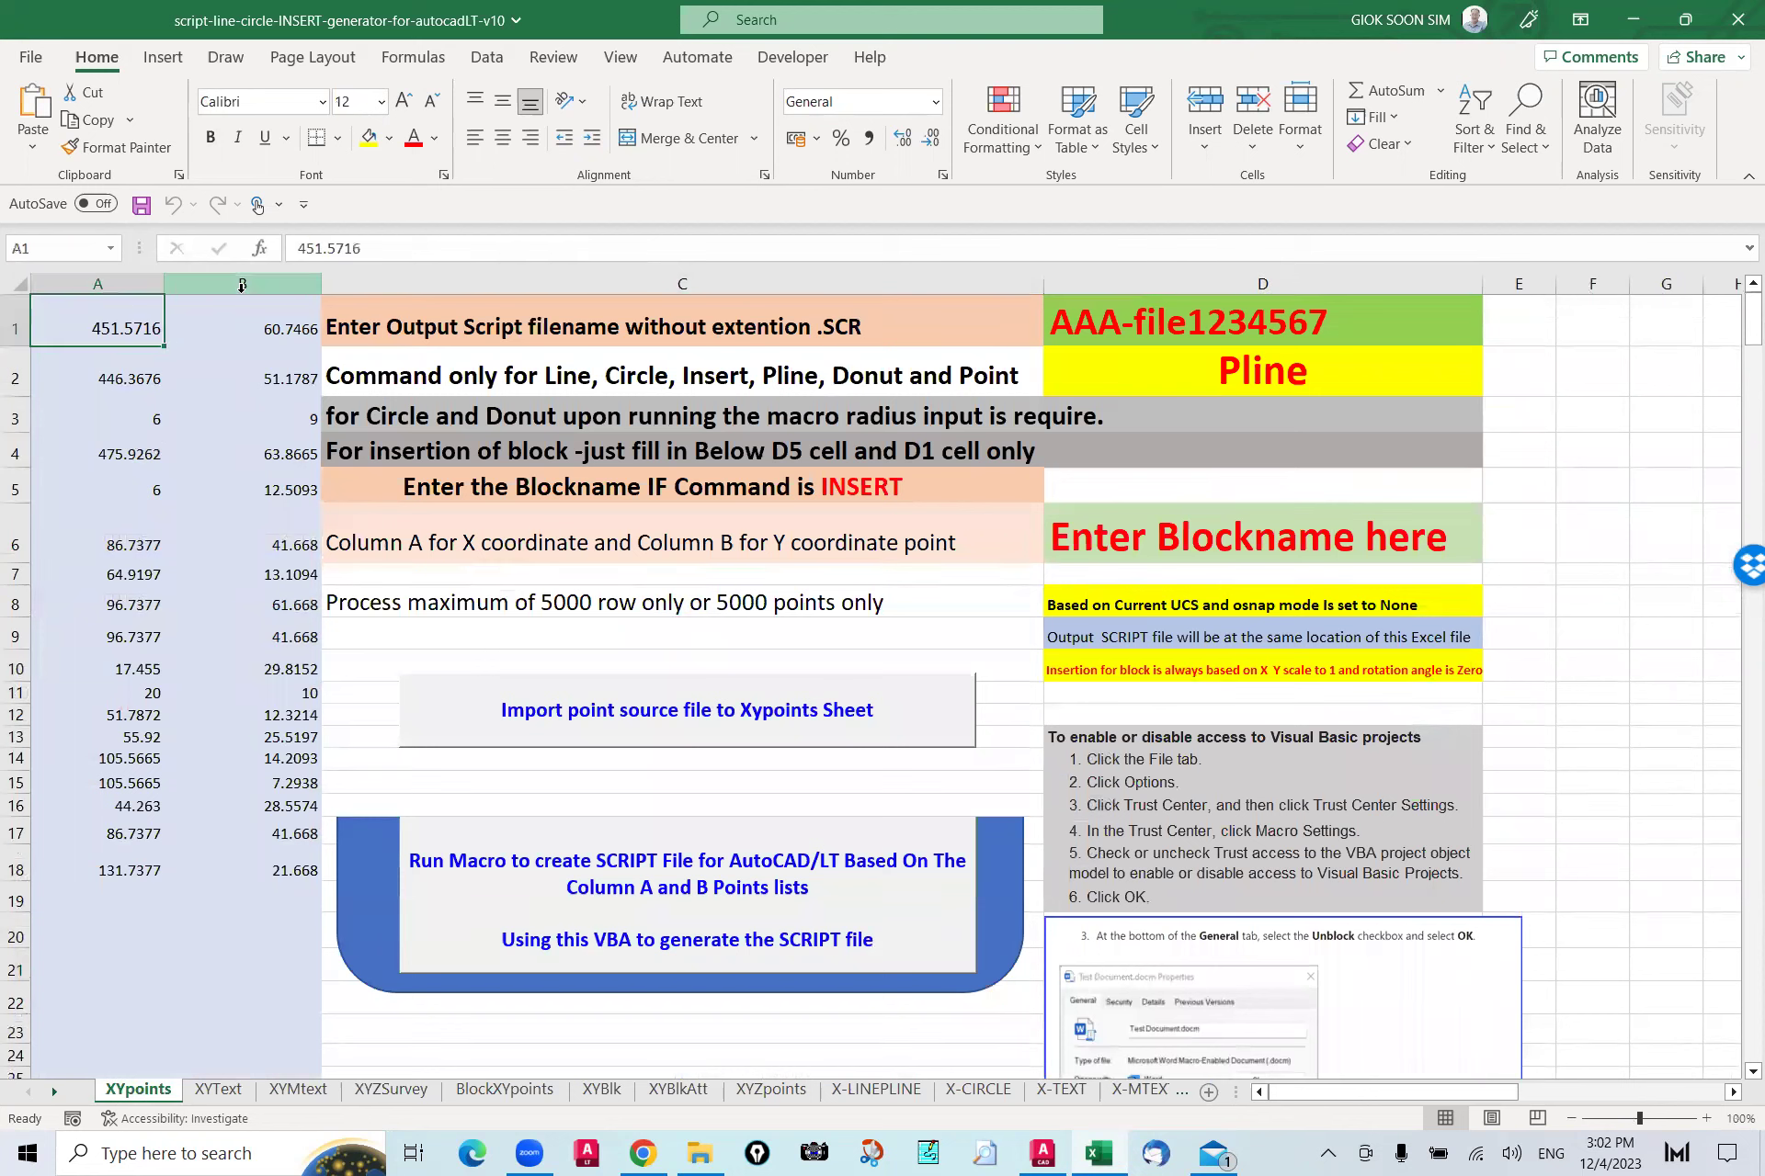
key(Right)
key(ctrl+space)
click(111, 299)
click(194, 307)
click(102, 308)
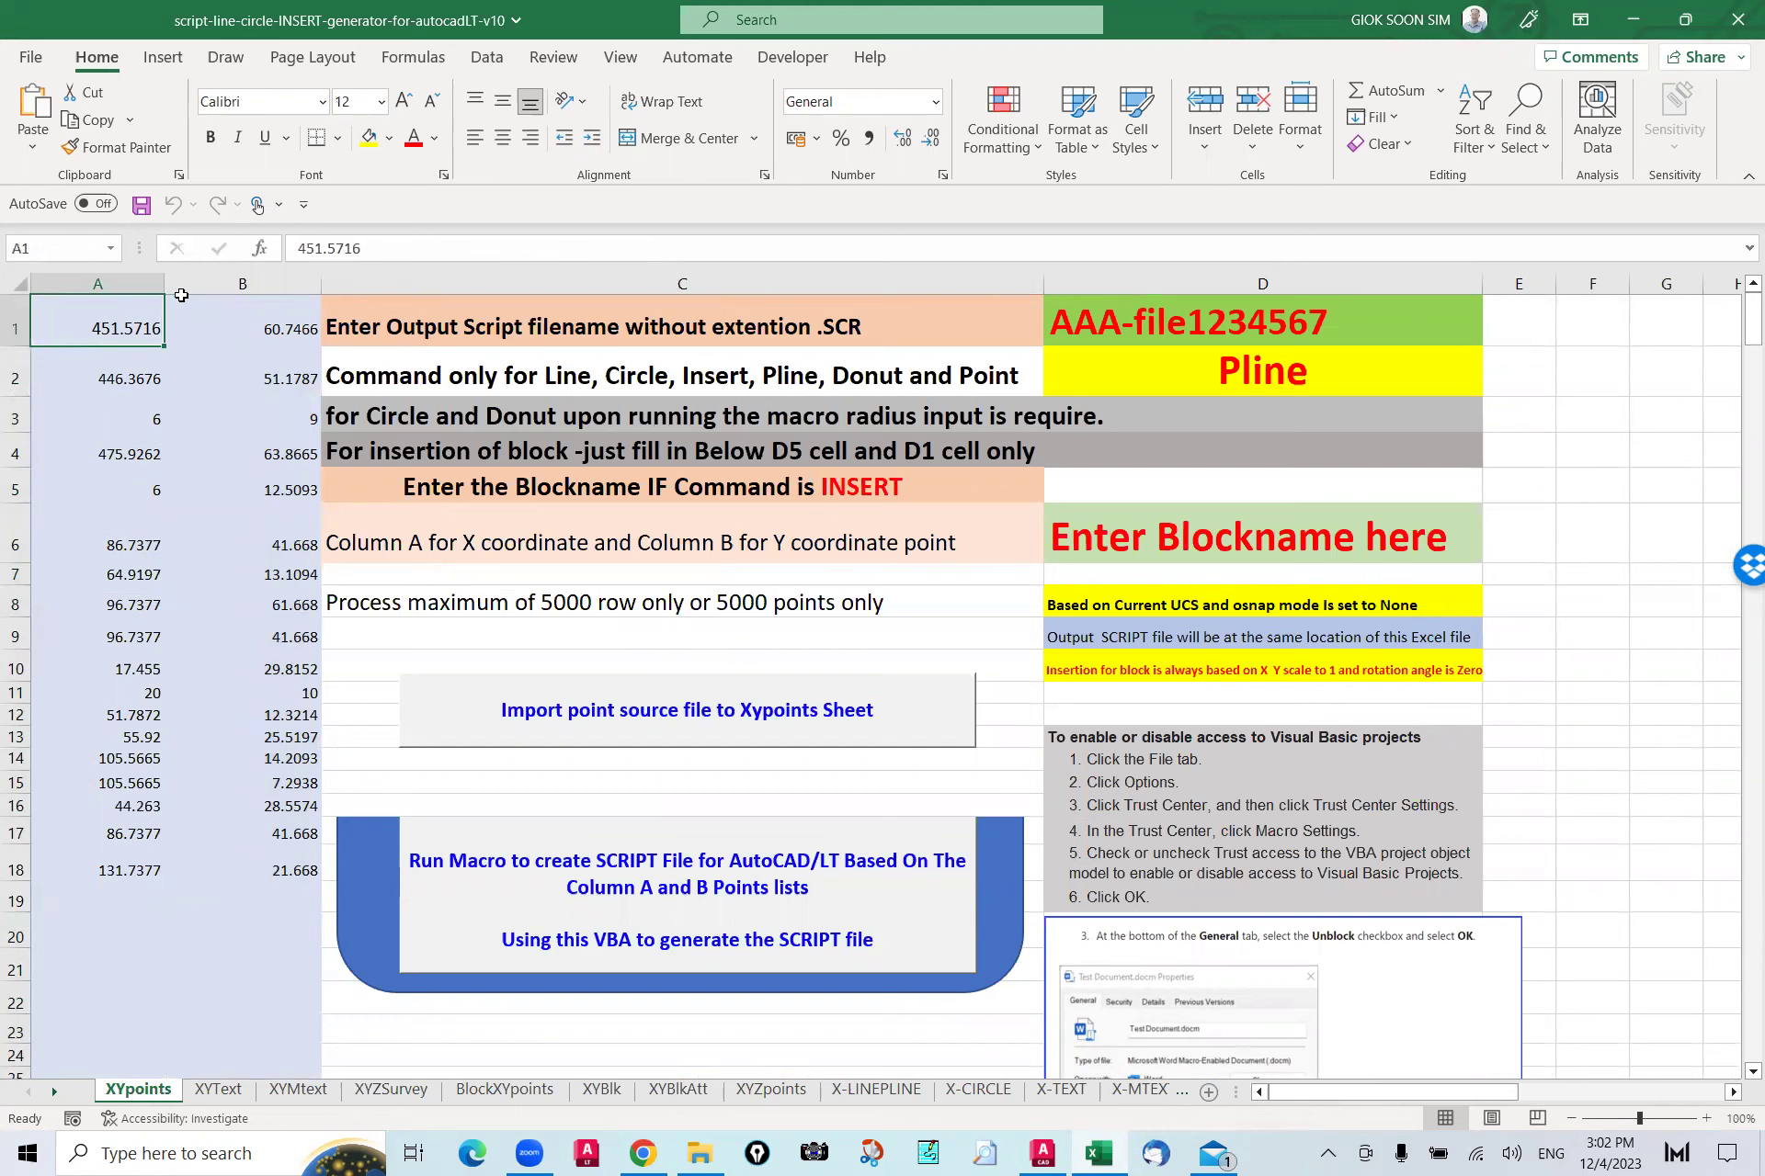
click(220, 302)
Step: Set the first point's coordinates to 1 in cell A1 and 1 in cell B1
click(119, 326)
text(1)
key(Tab)
text(1)
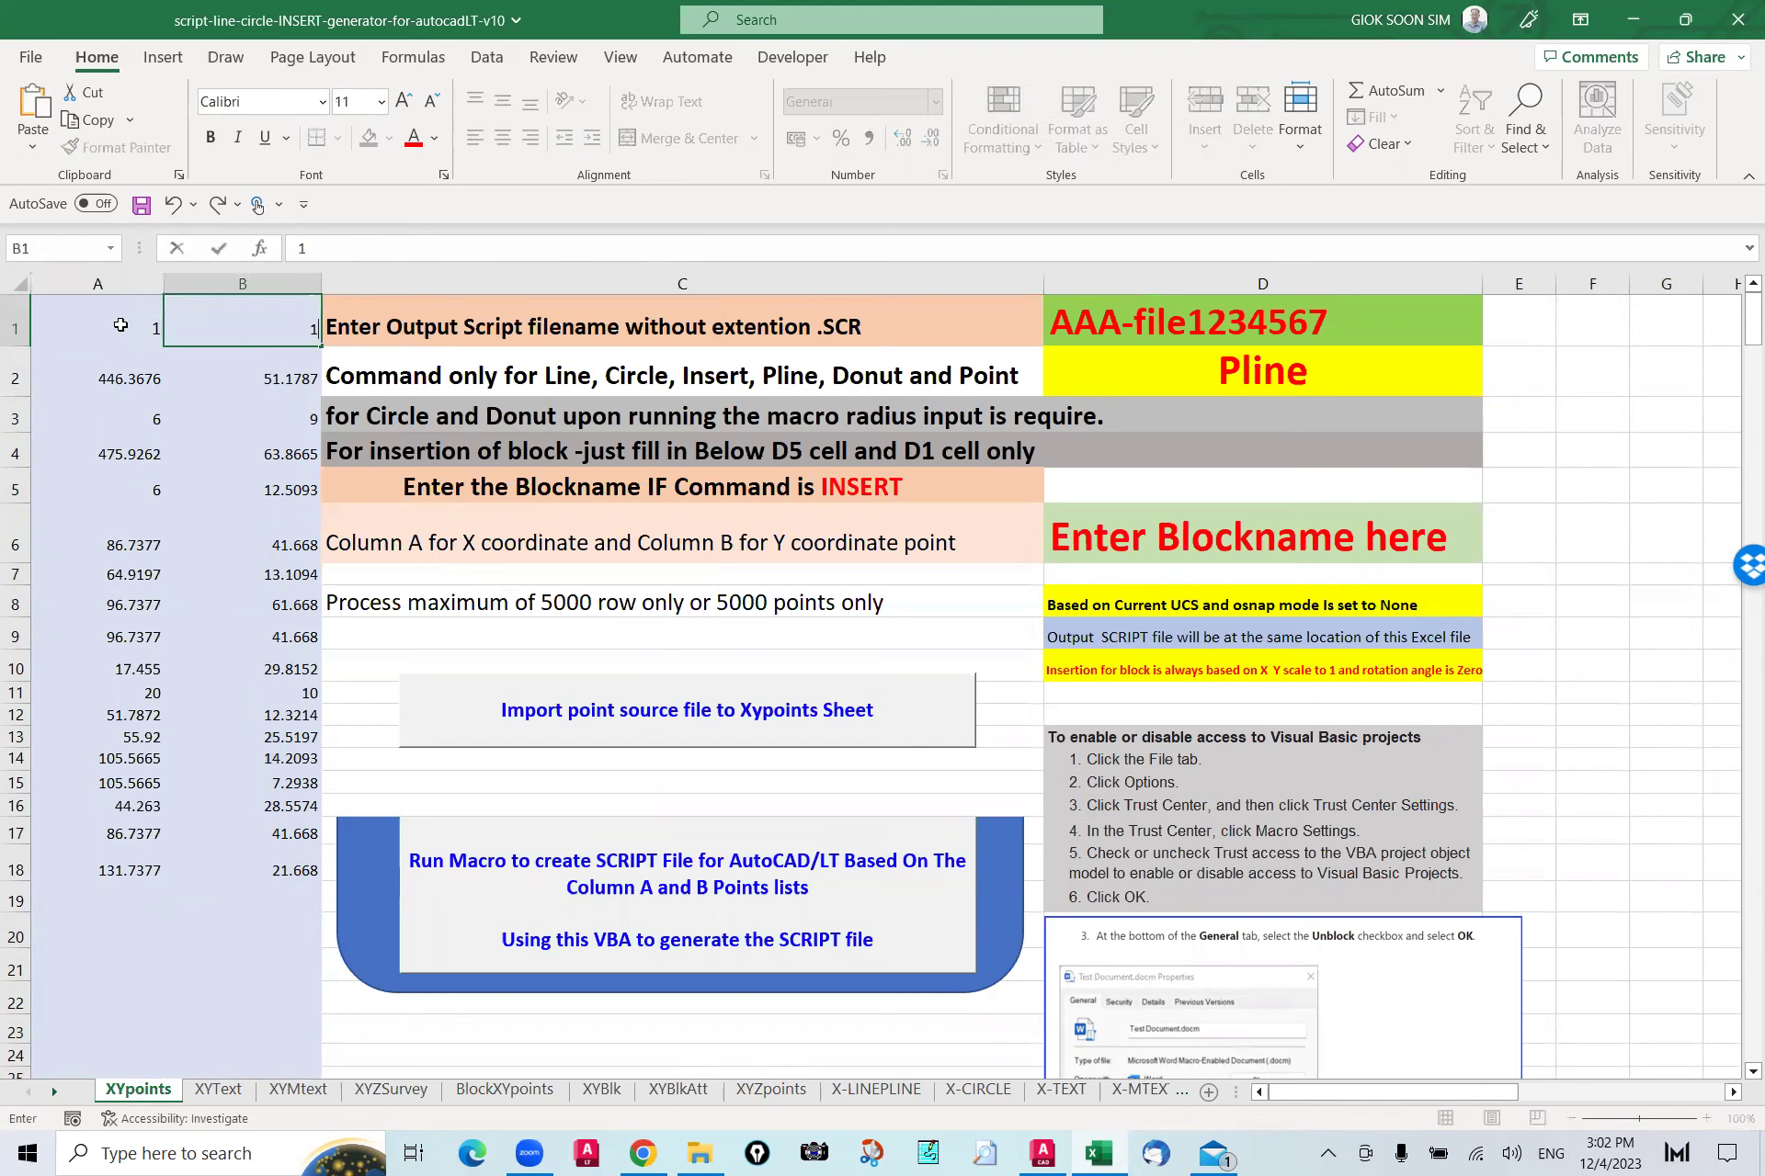
key(Down)
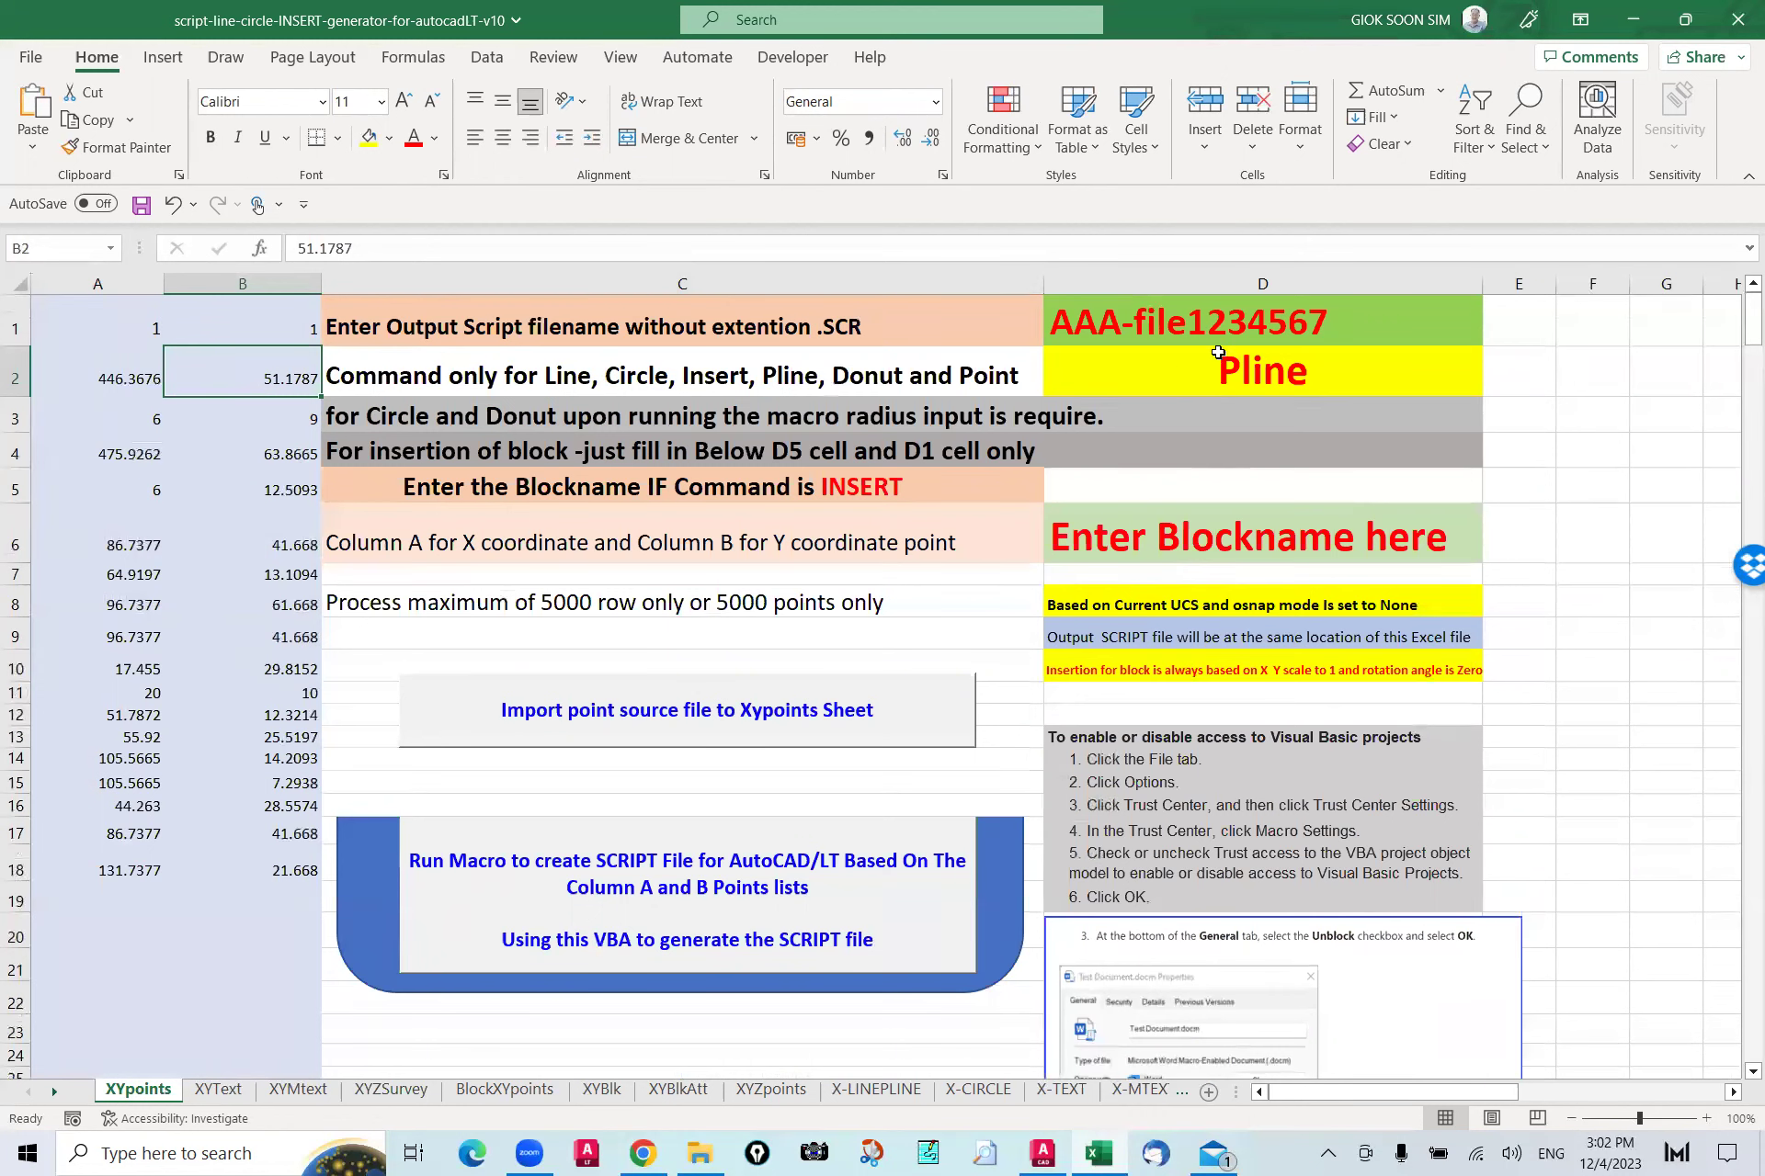
Step: Set the output script filename in D1 to myscr1 and check the coordinate pairs in rows 1 to 3
click(1183, 309)
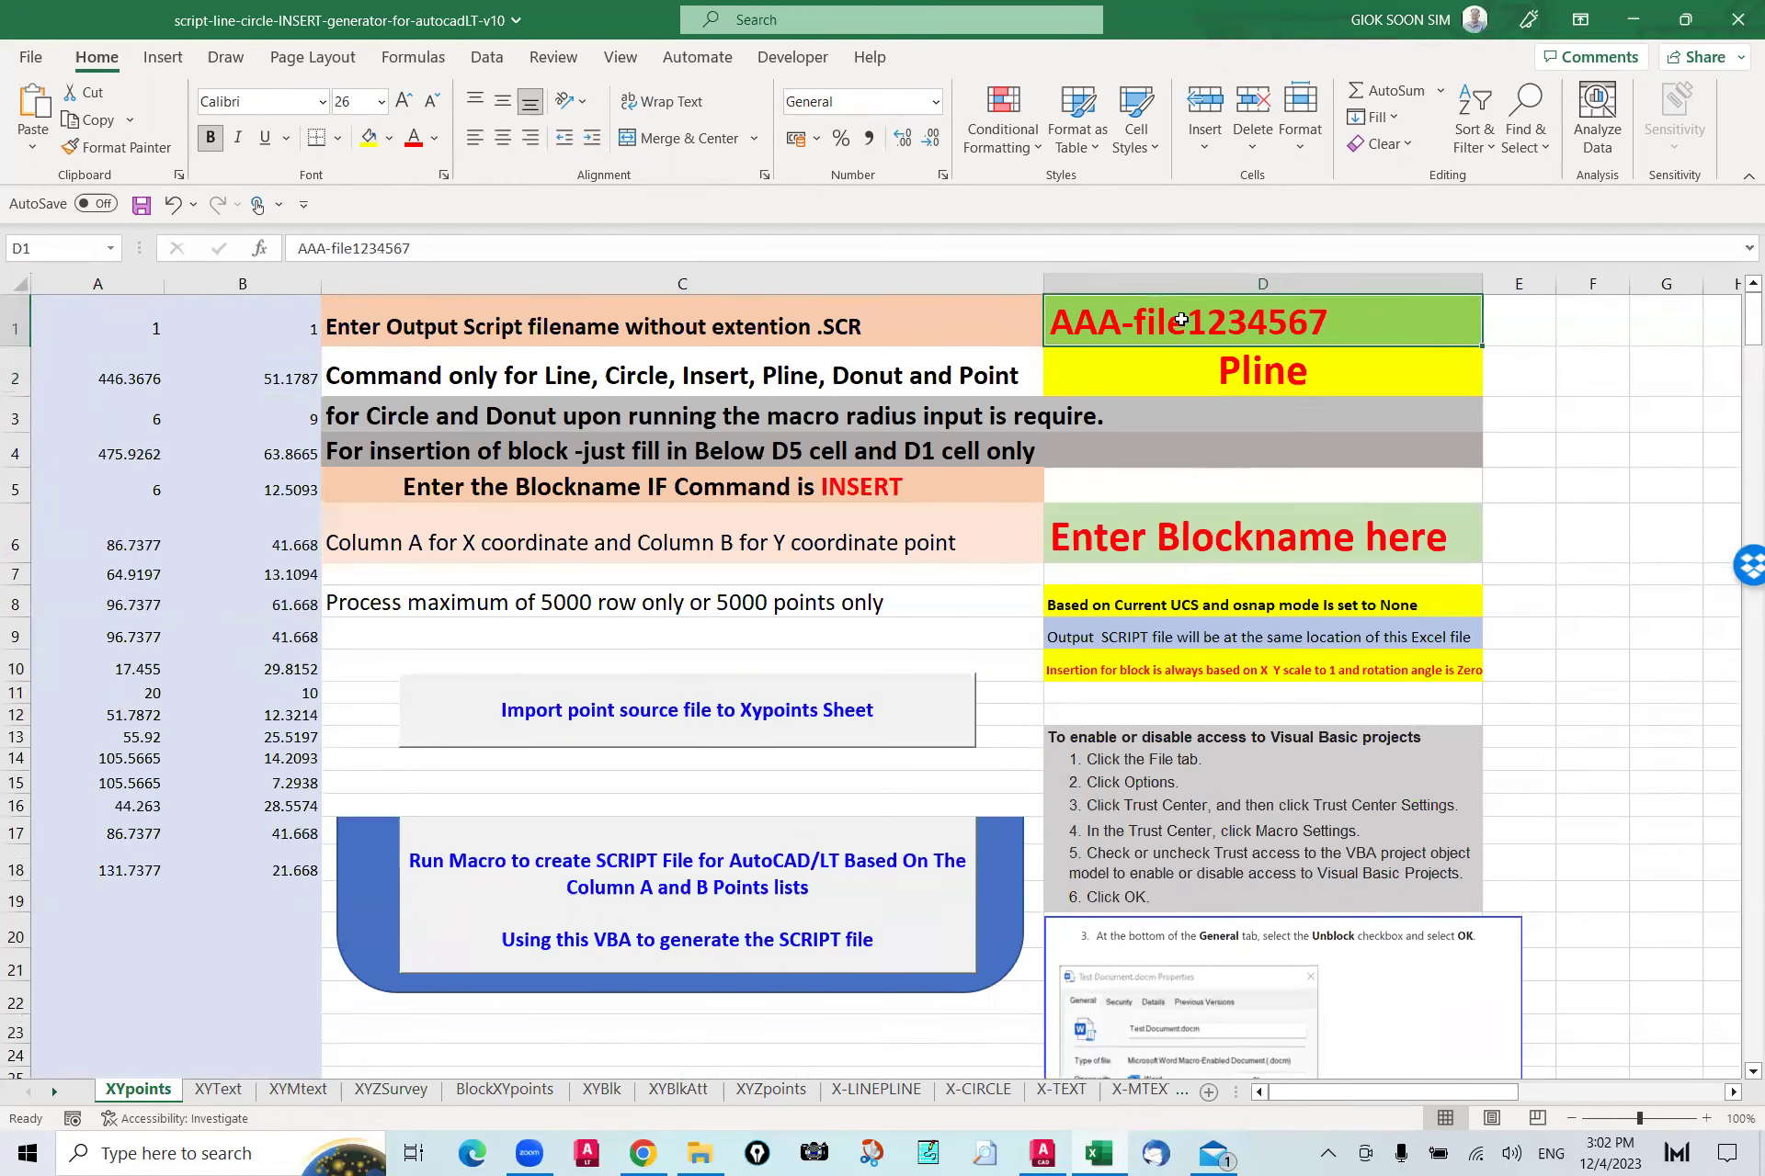
text(myscr)
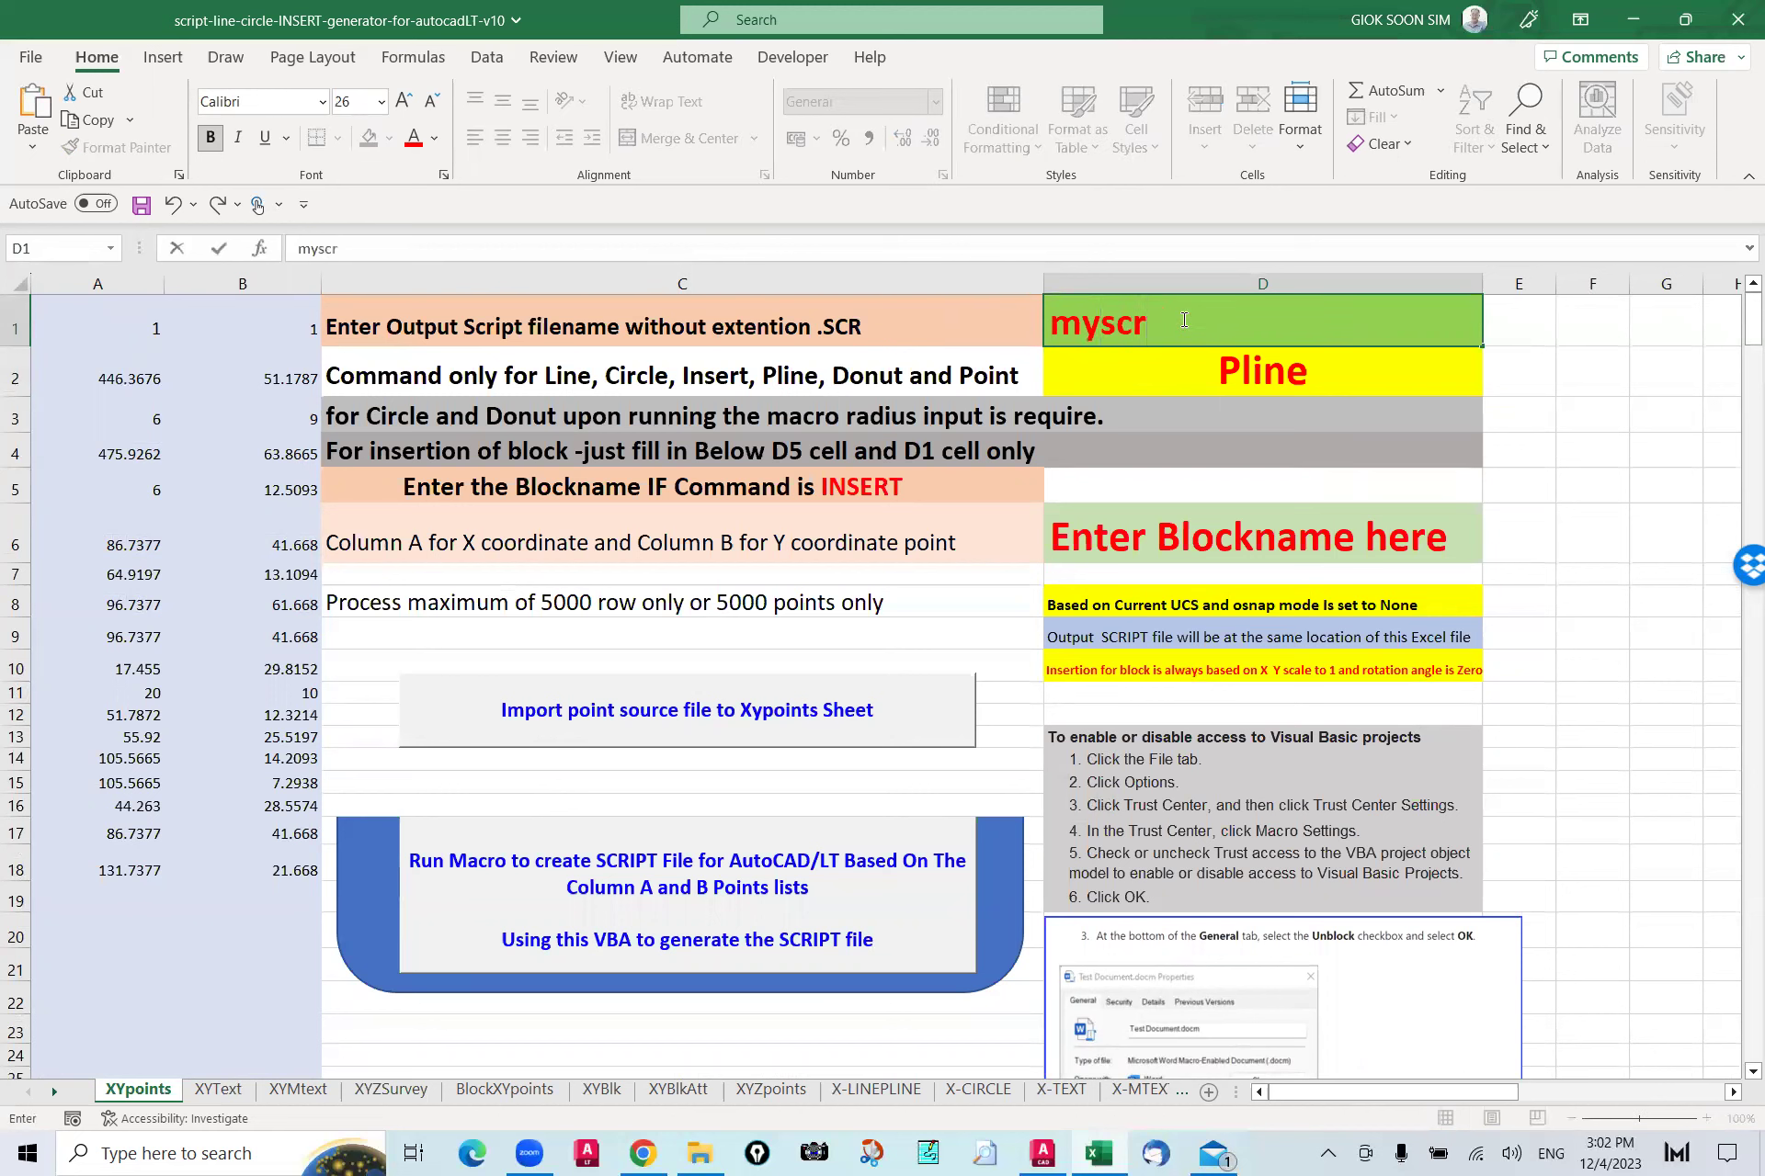
text(1)
drag(77, 324, 229, 330)
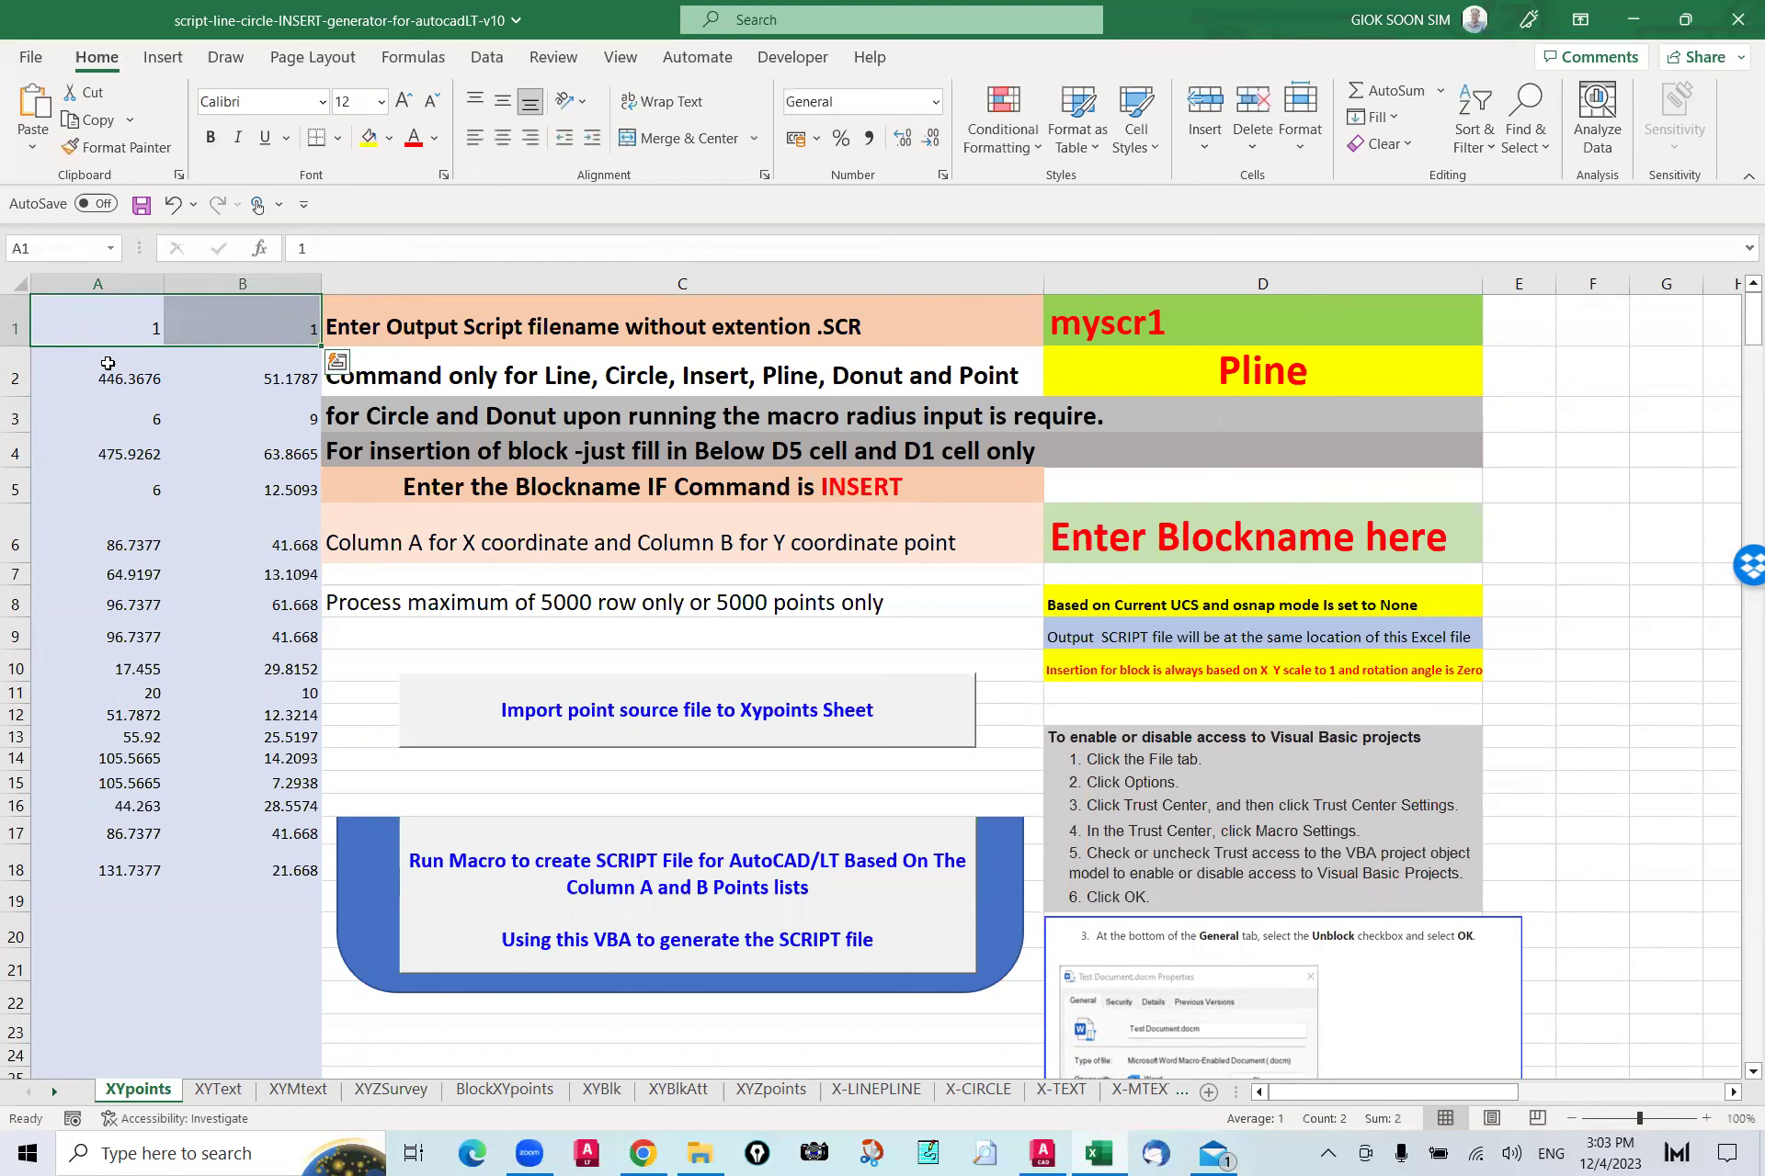
drag(92, 377, 234, 377)
drag(92, 418, 234, 418)
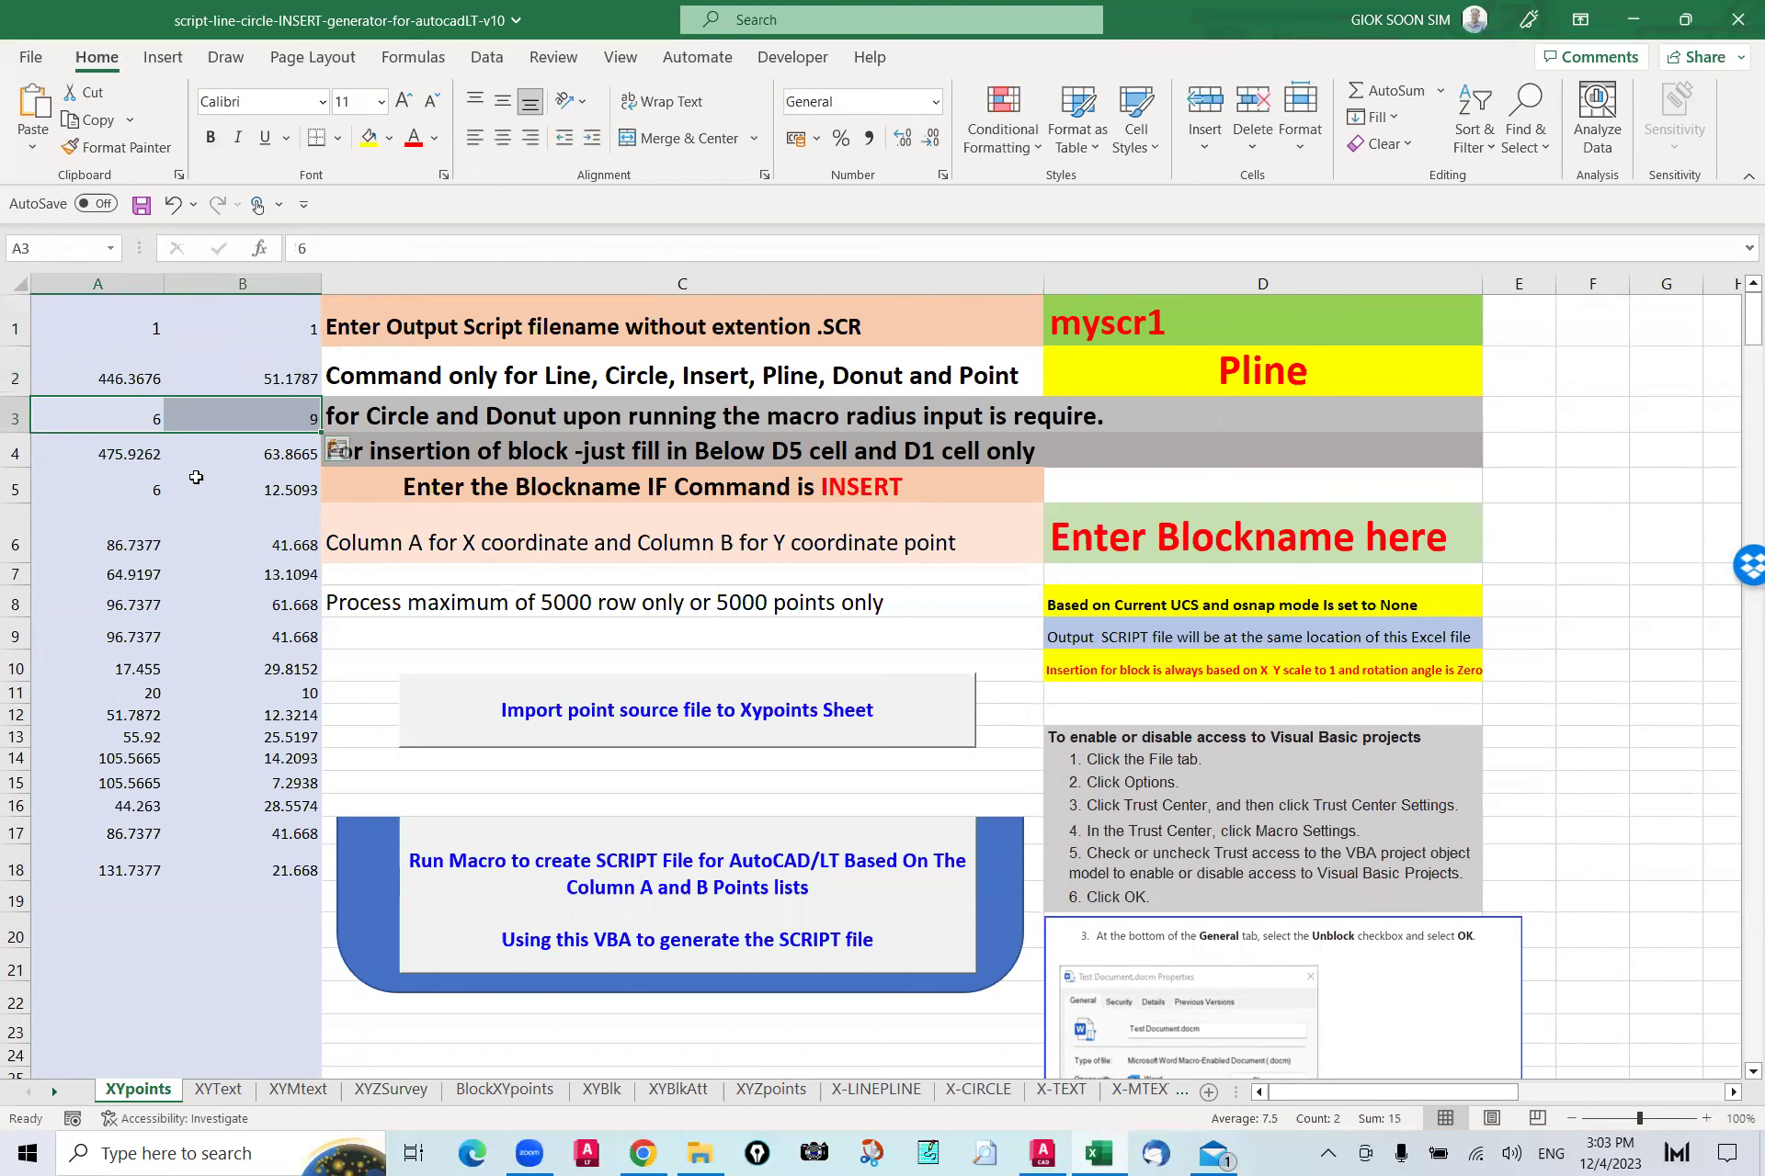
Step: Set the drawing command in D2 to Circle and review the radius note in C3
click(1208, 376)
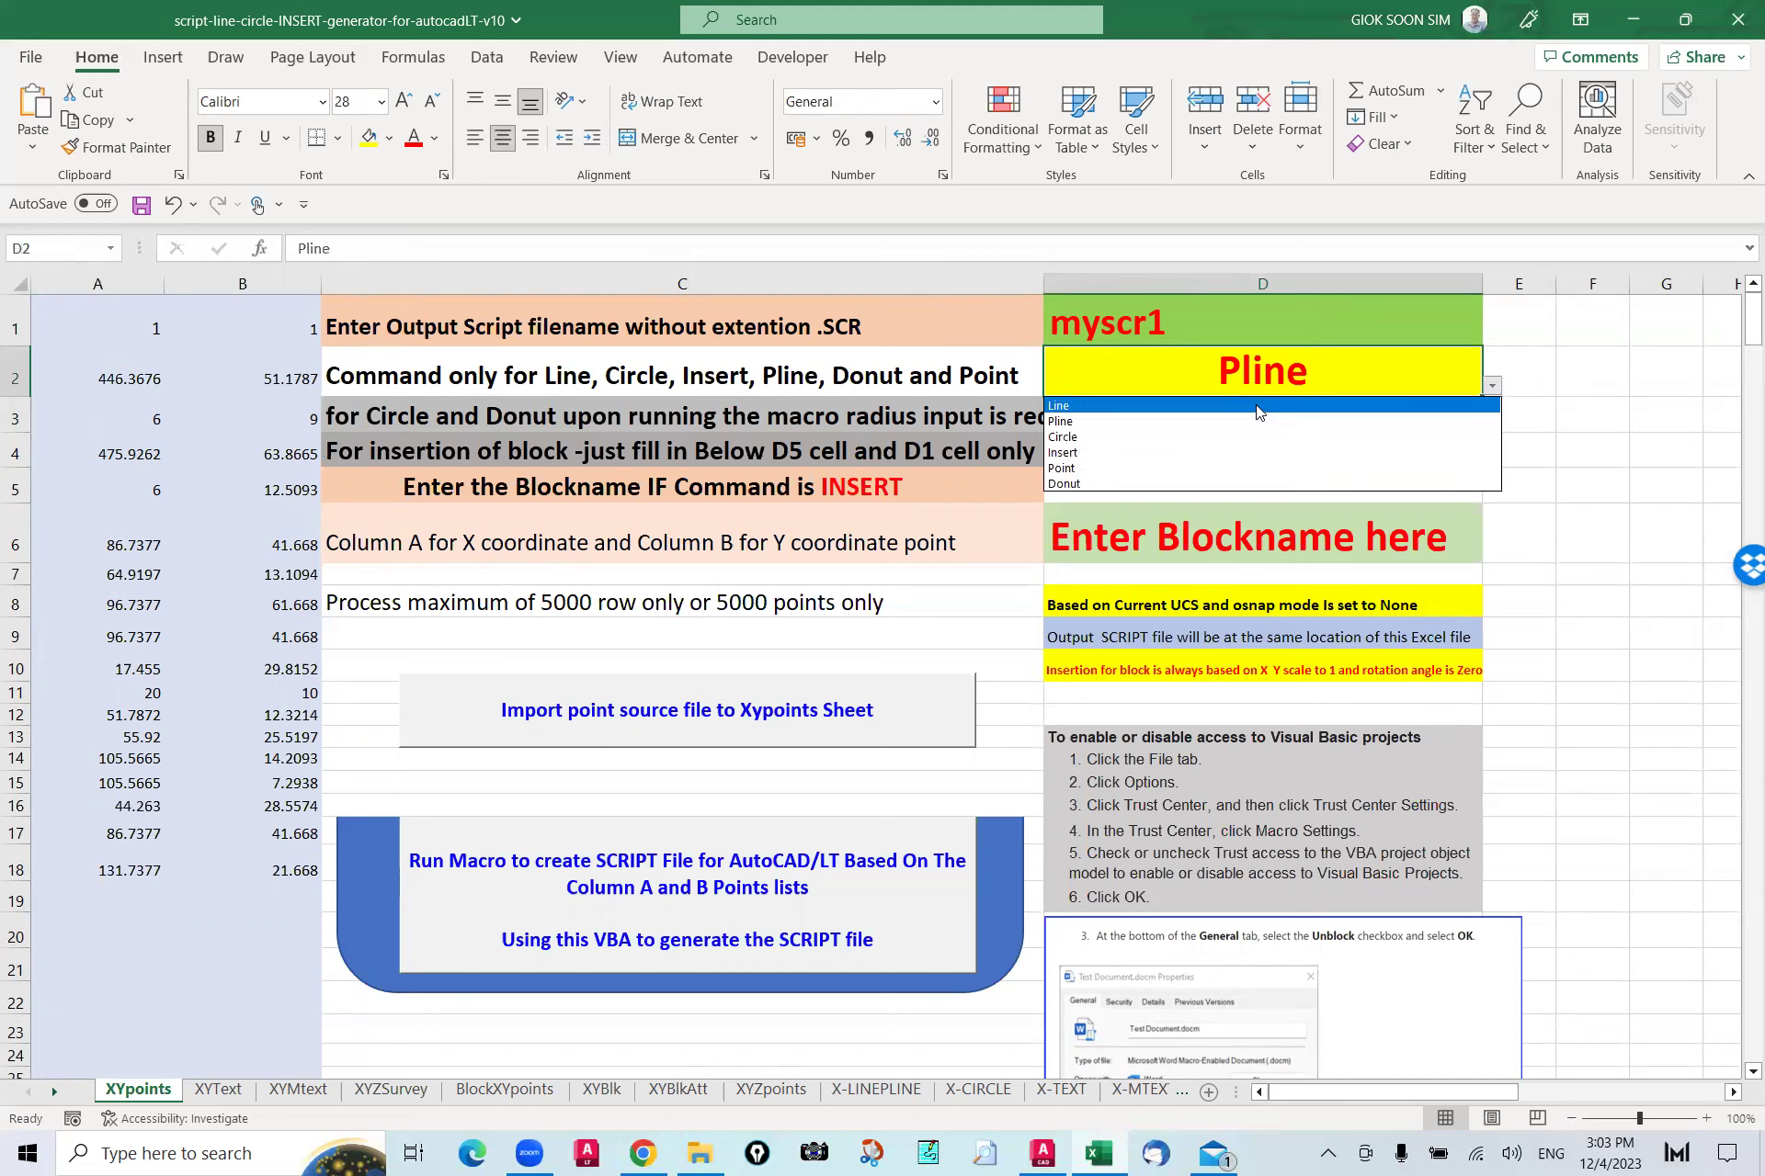
click(1215, 438)
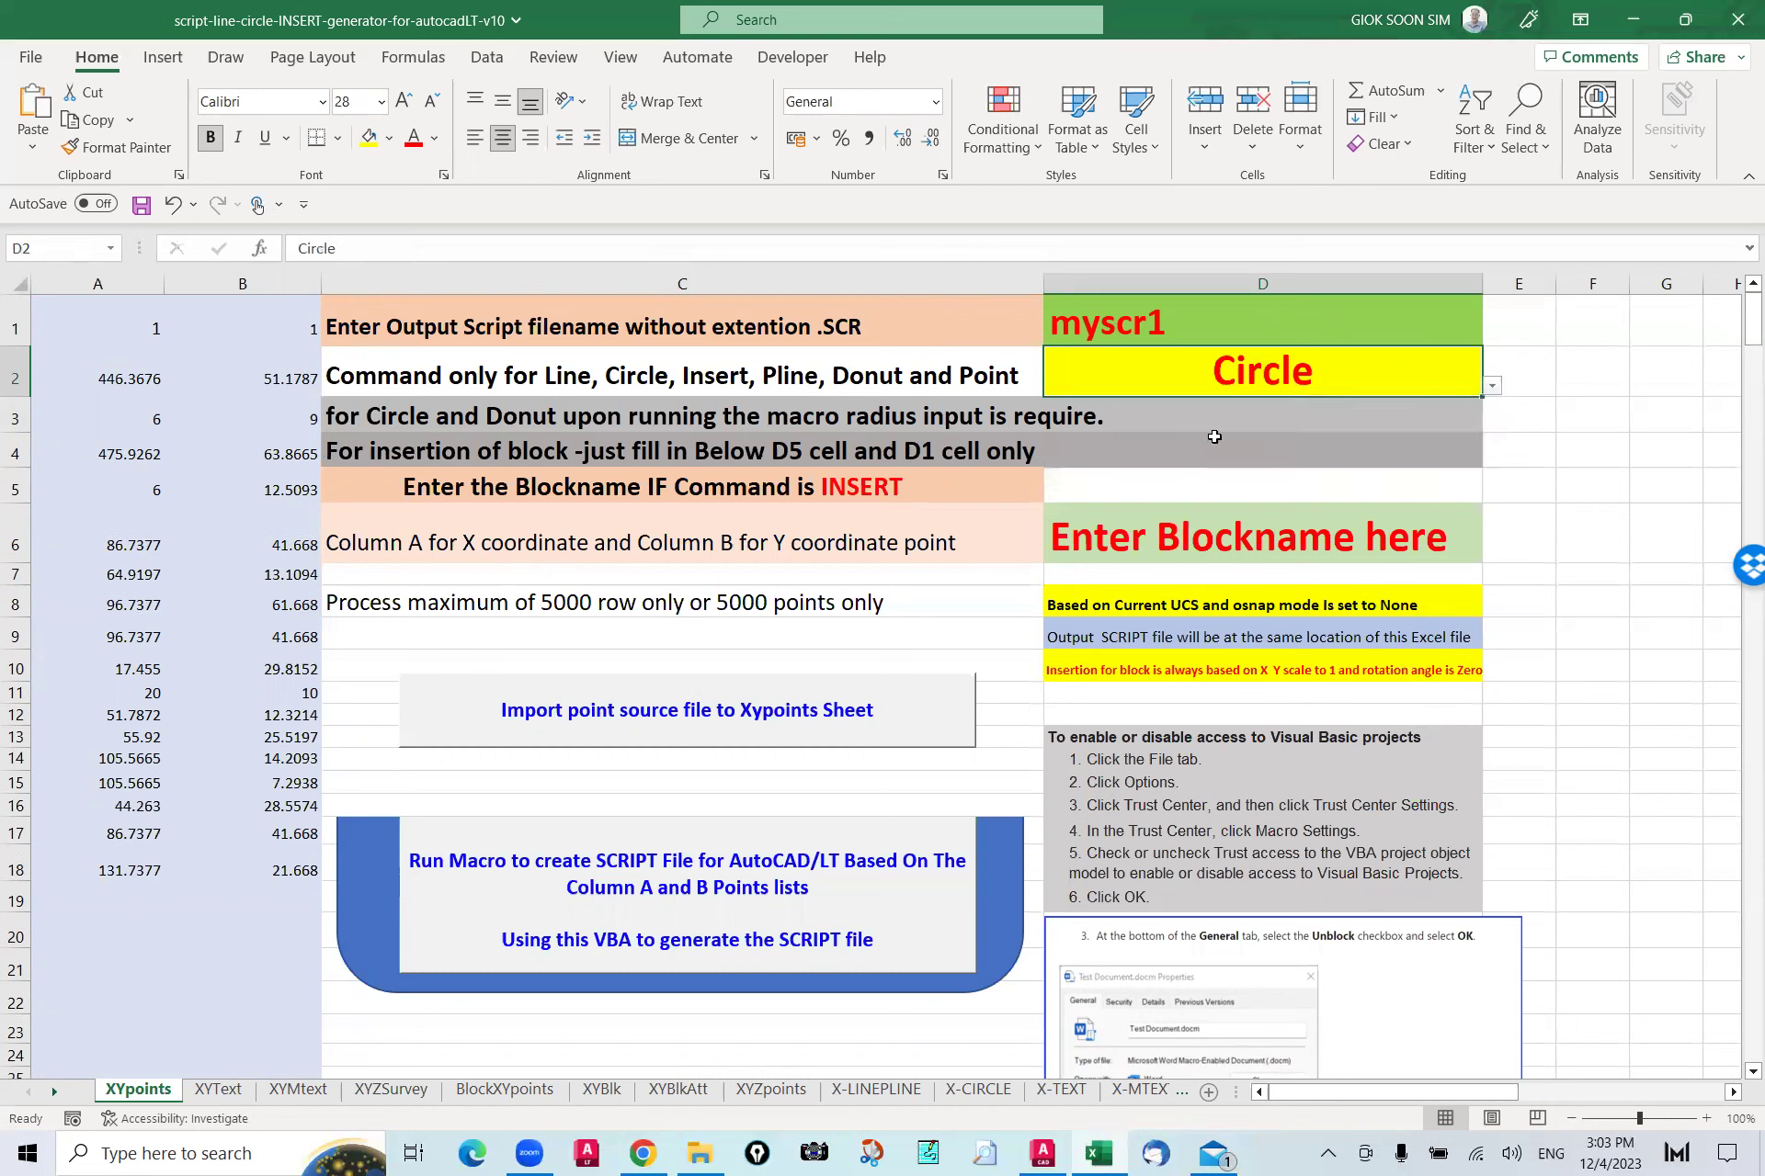
click(416, 418)
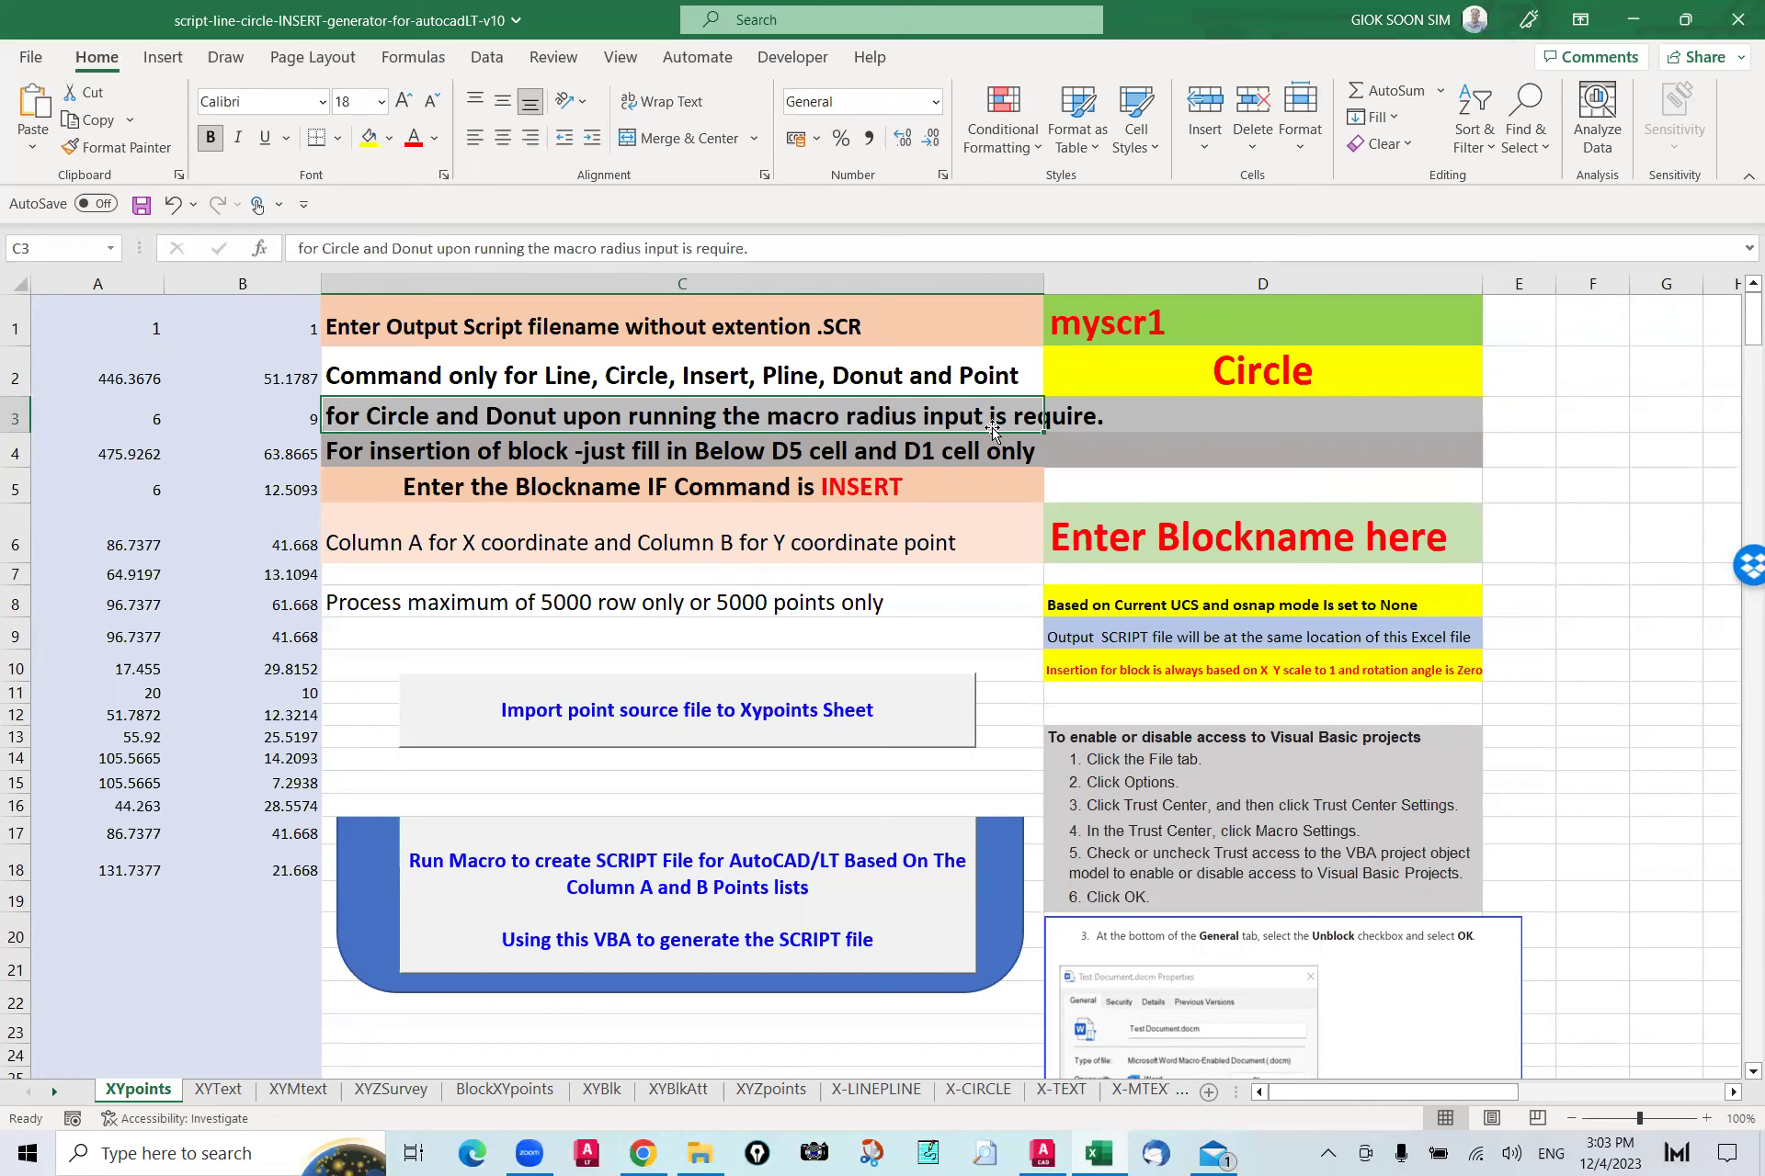
Step: Try Insert as the drawing command in D2 and return it to Circle
click(1429, 376)
click(1492, 386)
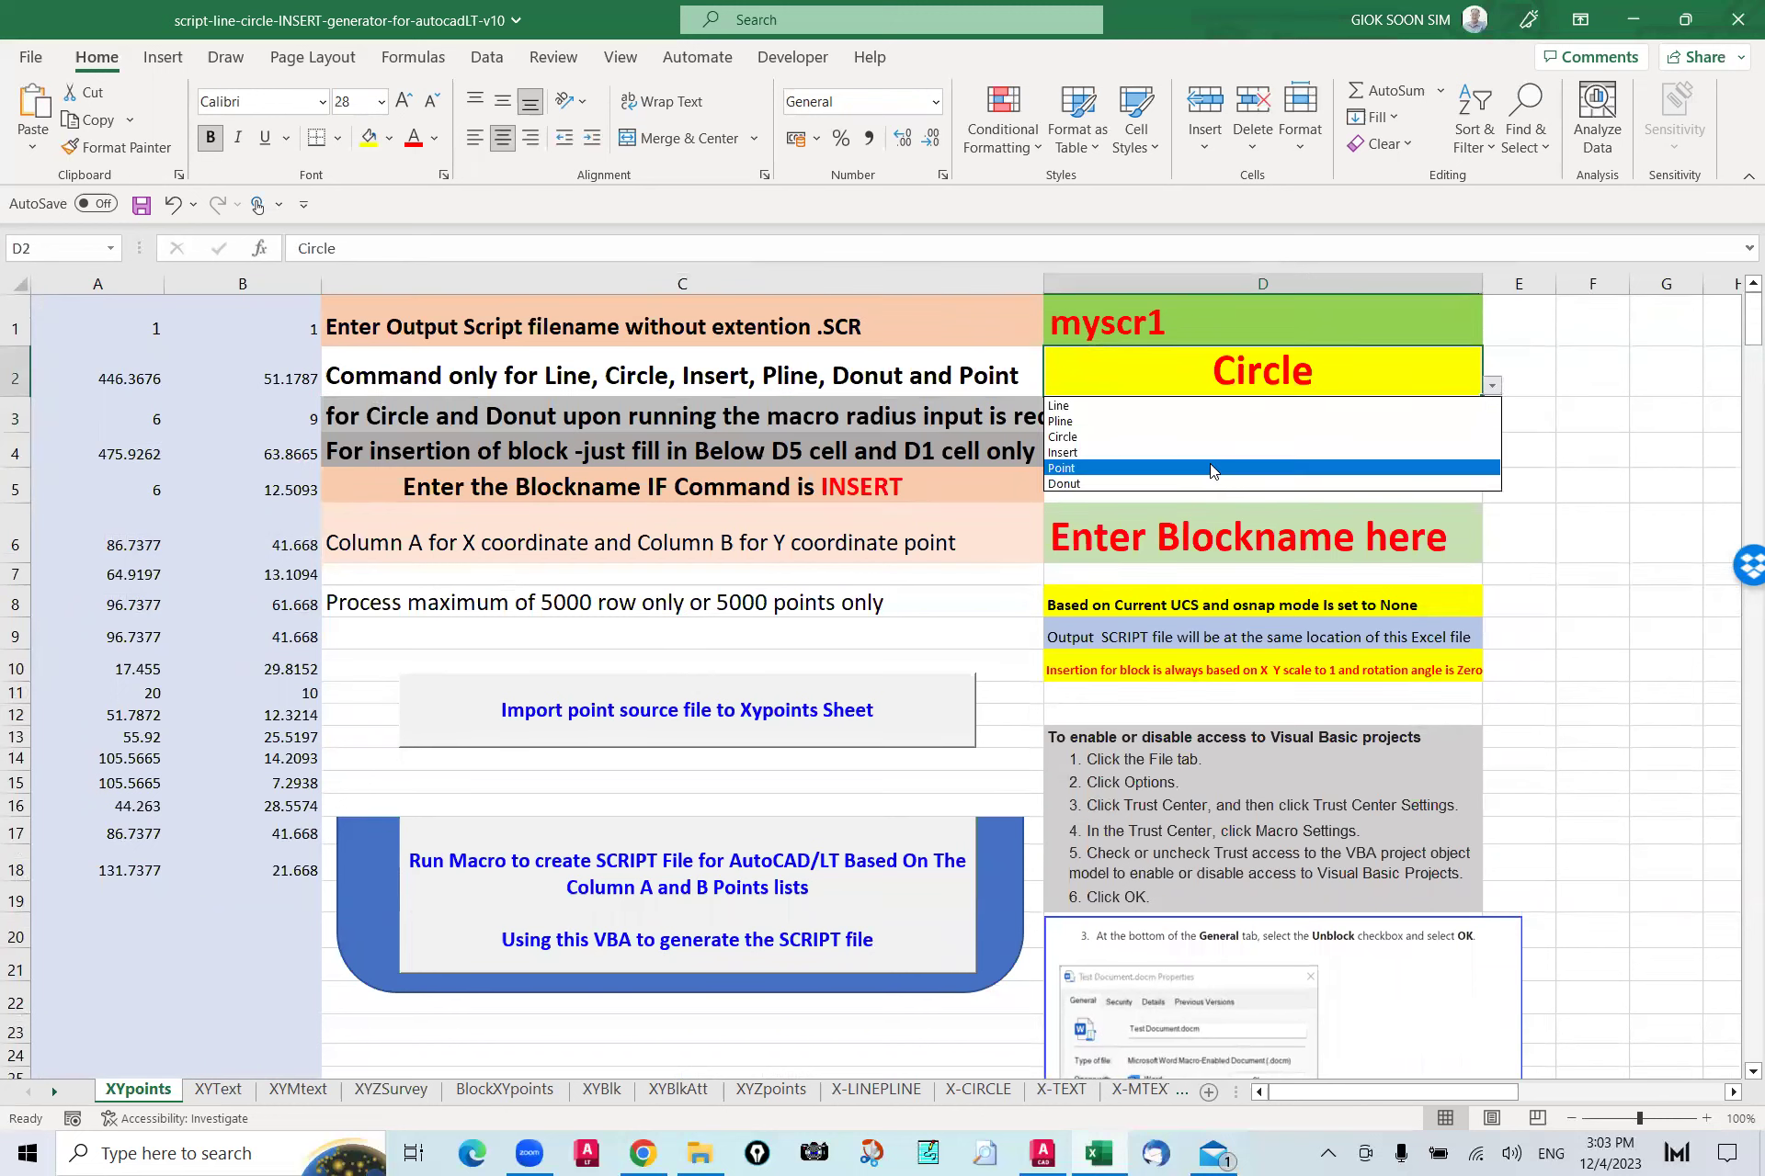
click(1155, 453)
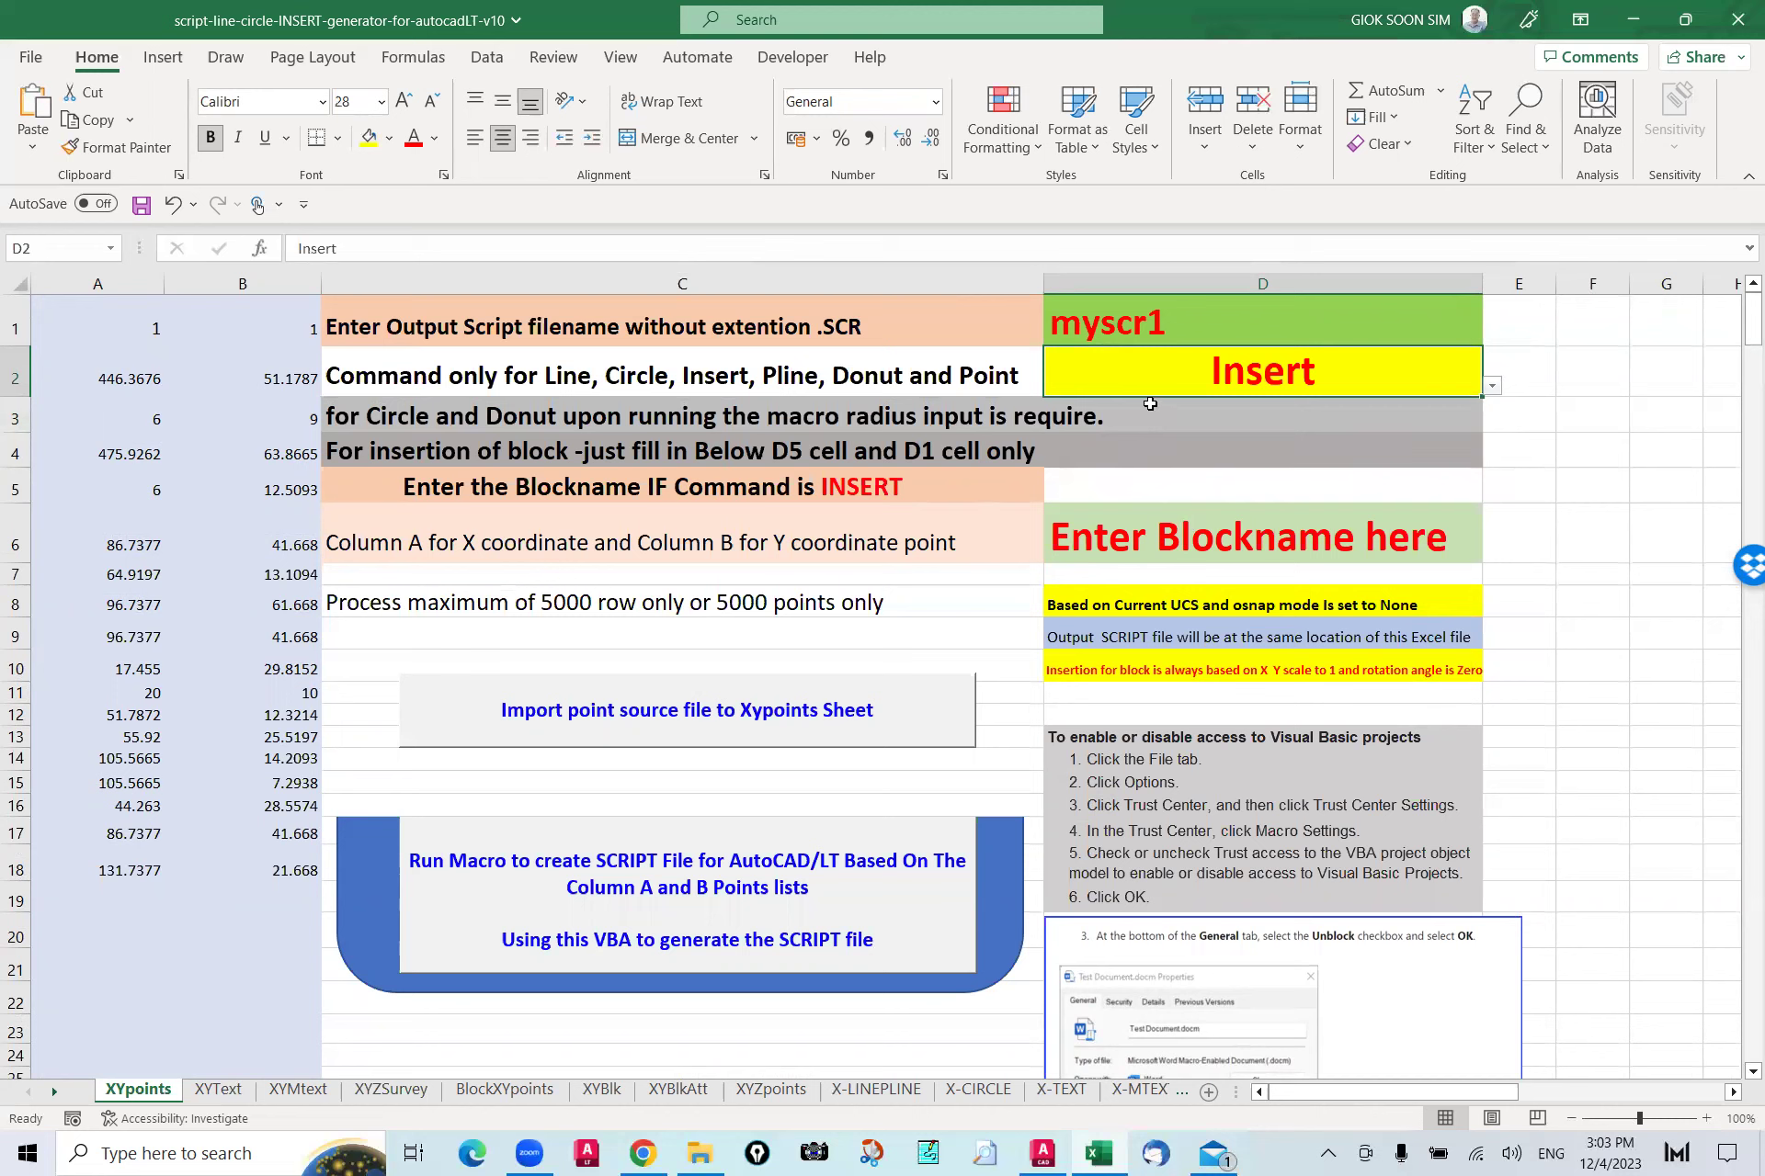
click(1493, 388)
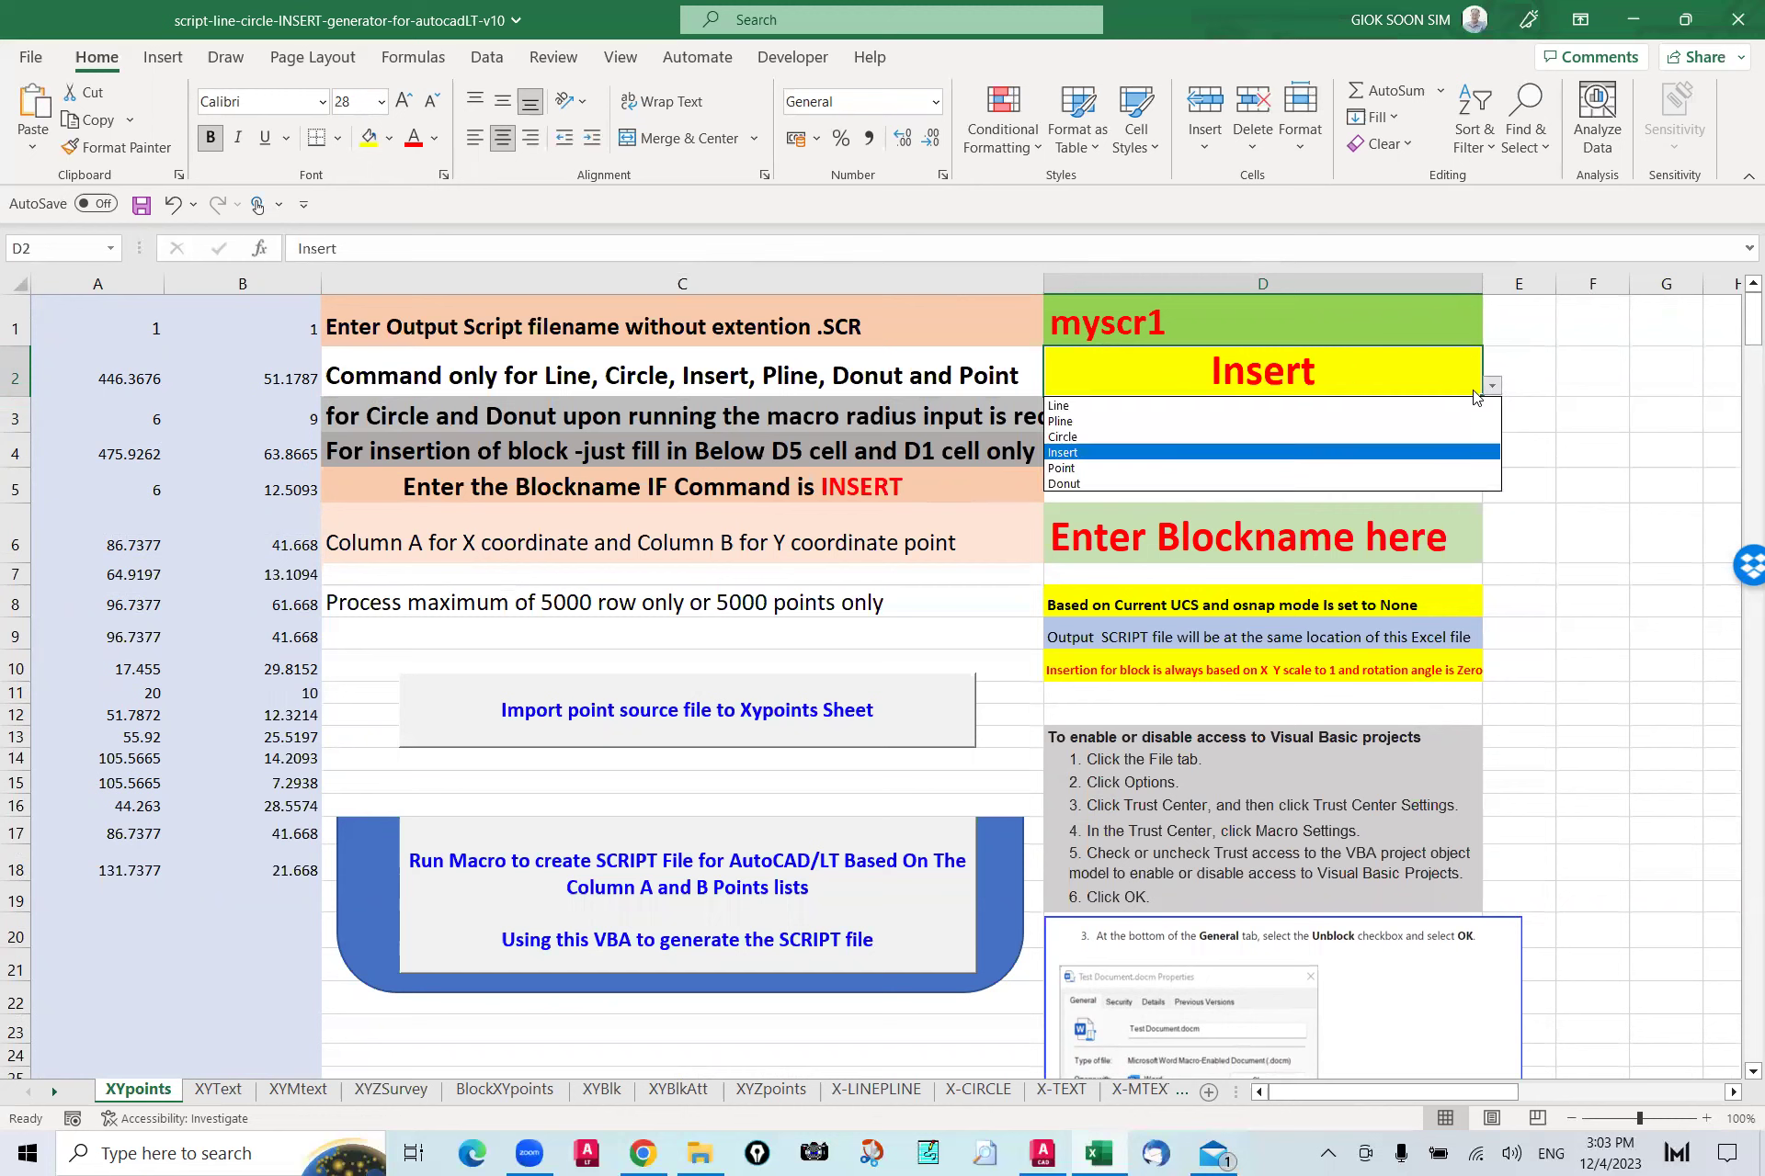
click(1162, 438)
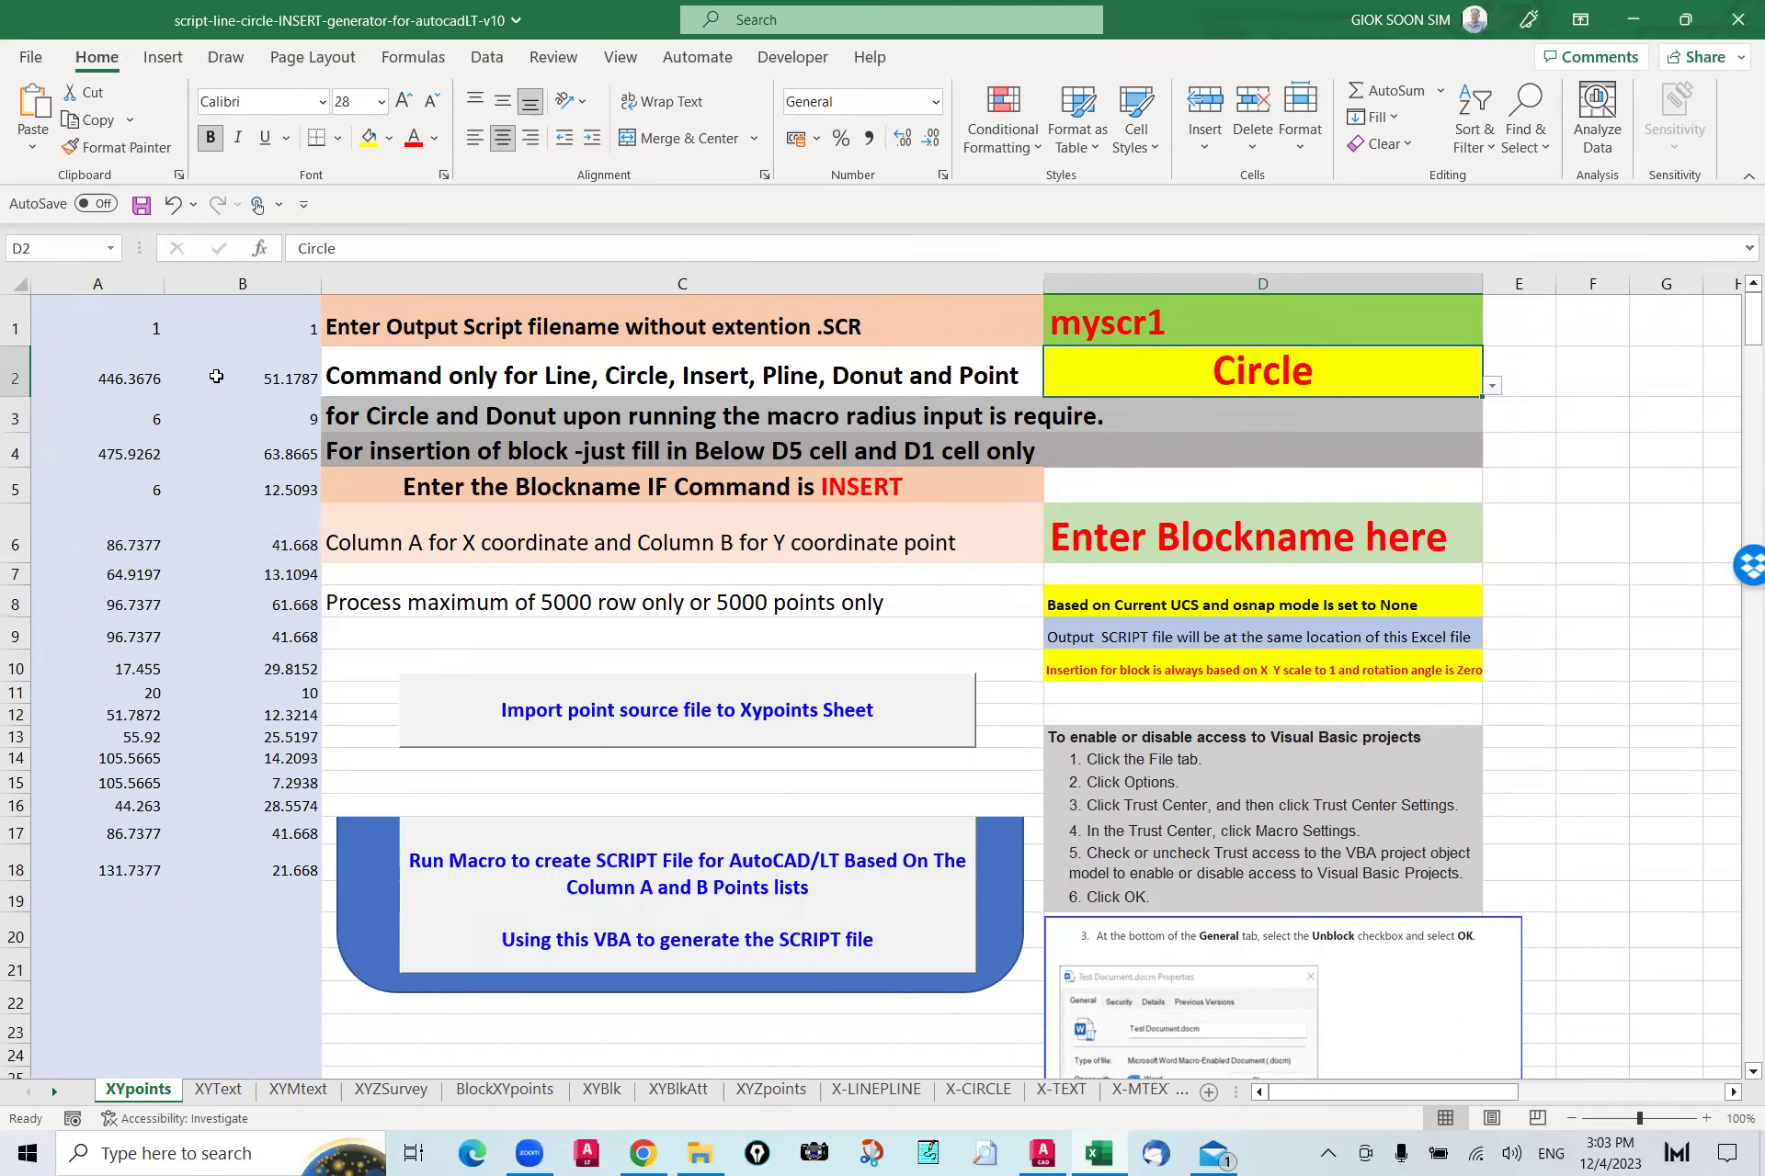
Step: Run the XY points macro to generate the circle script with radius 1.2, and select the processed points in A1:B18
click(661, 878)
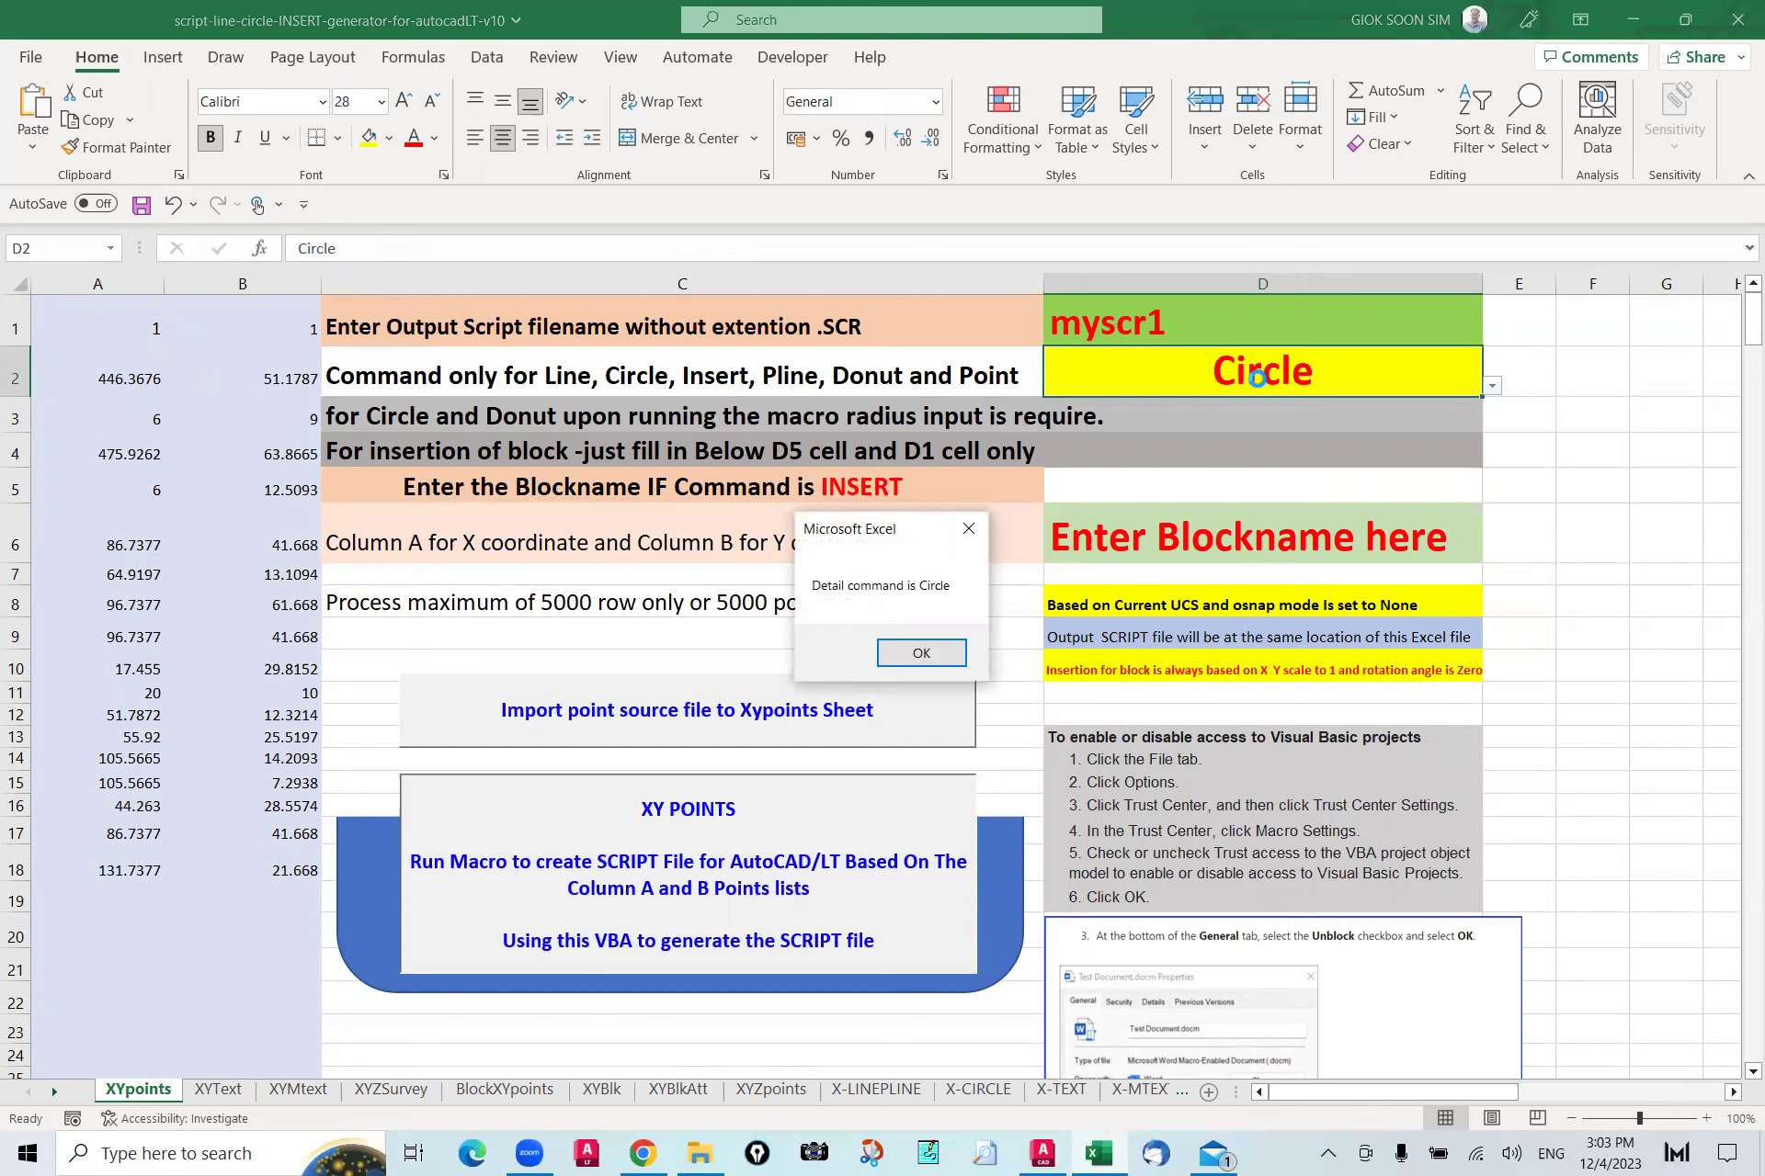
click(920, 654)
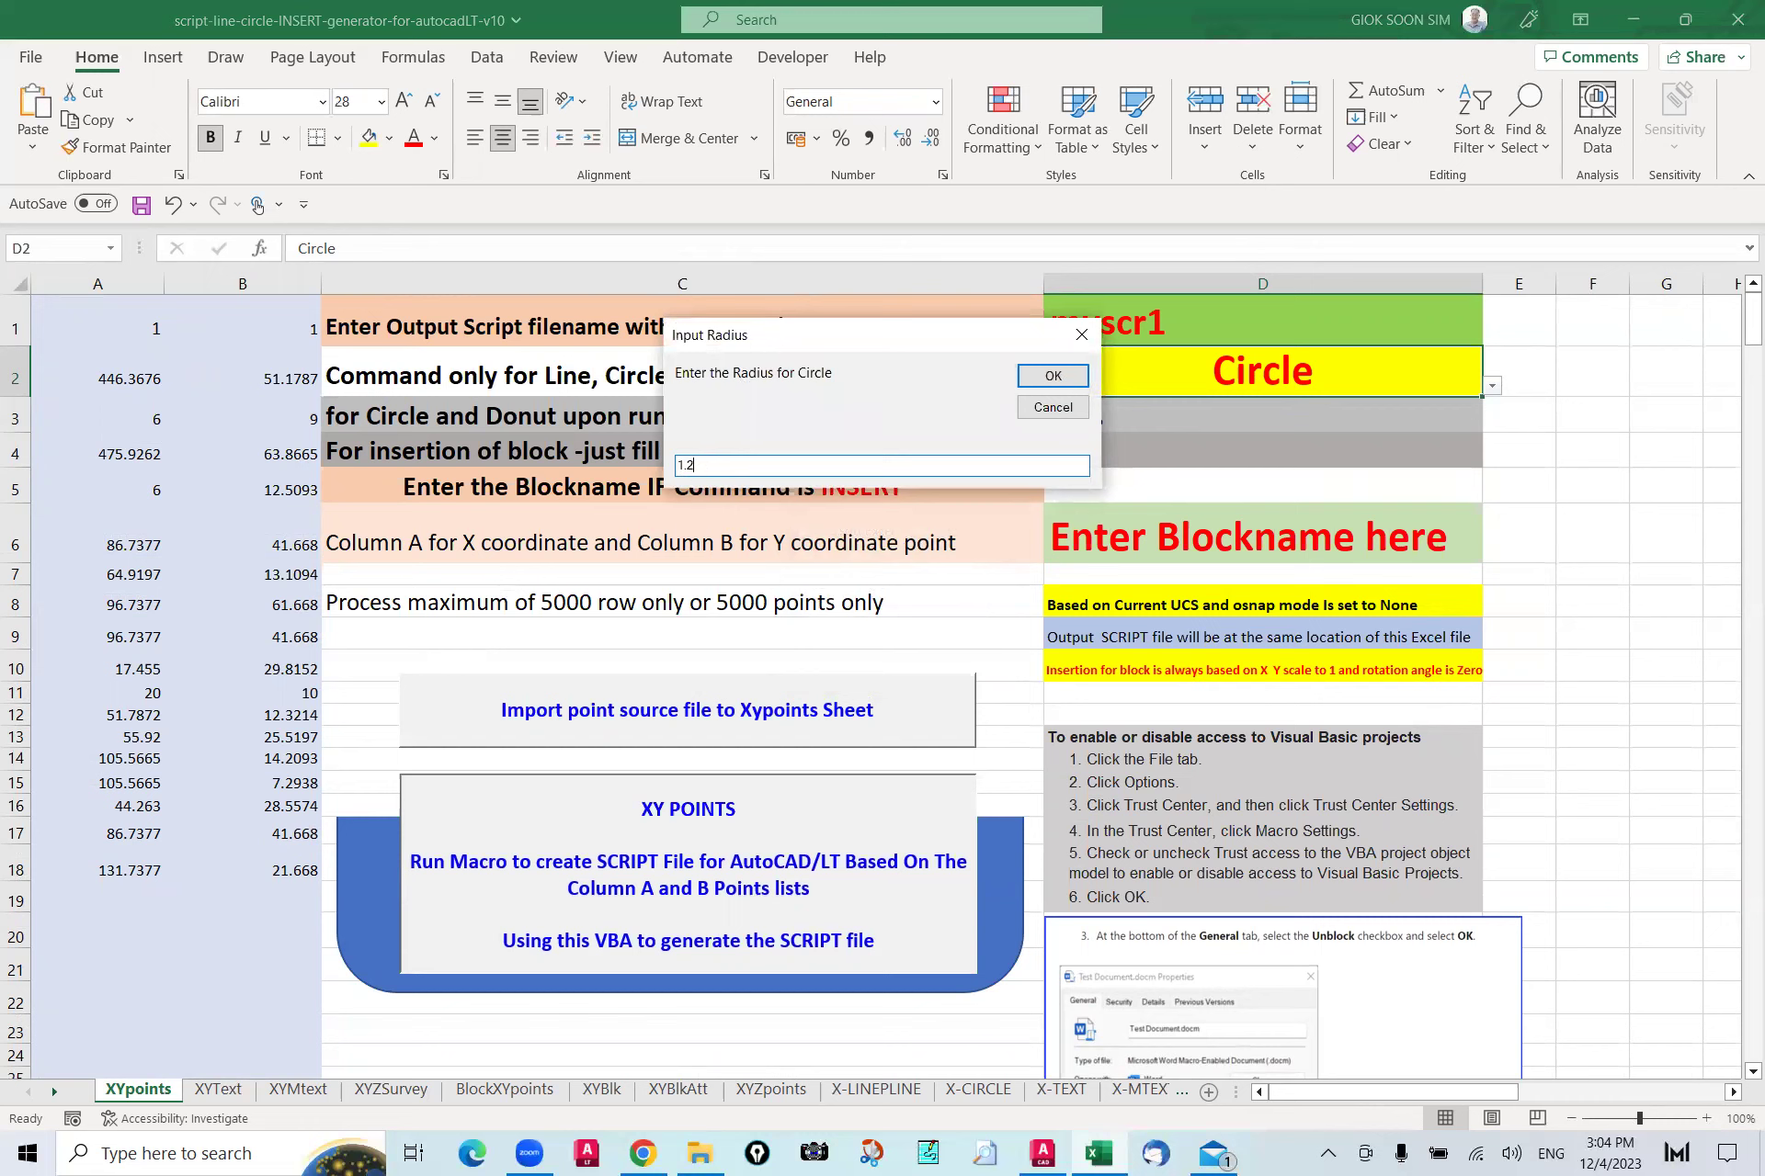
click(1042, 379)
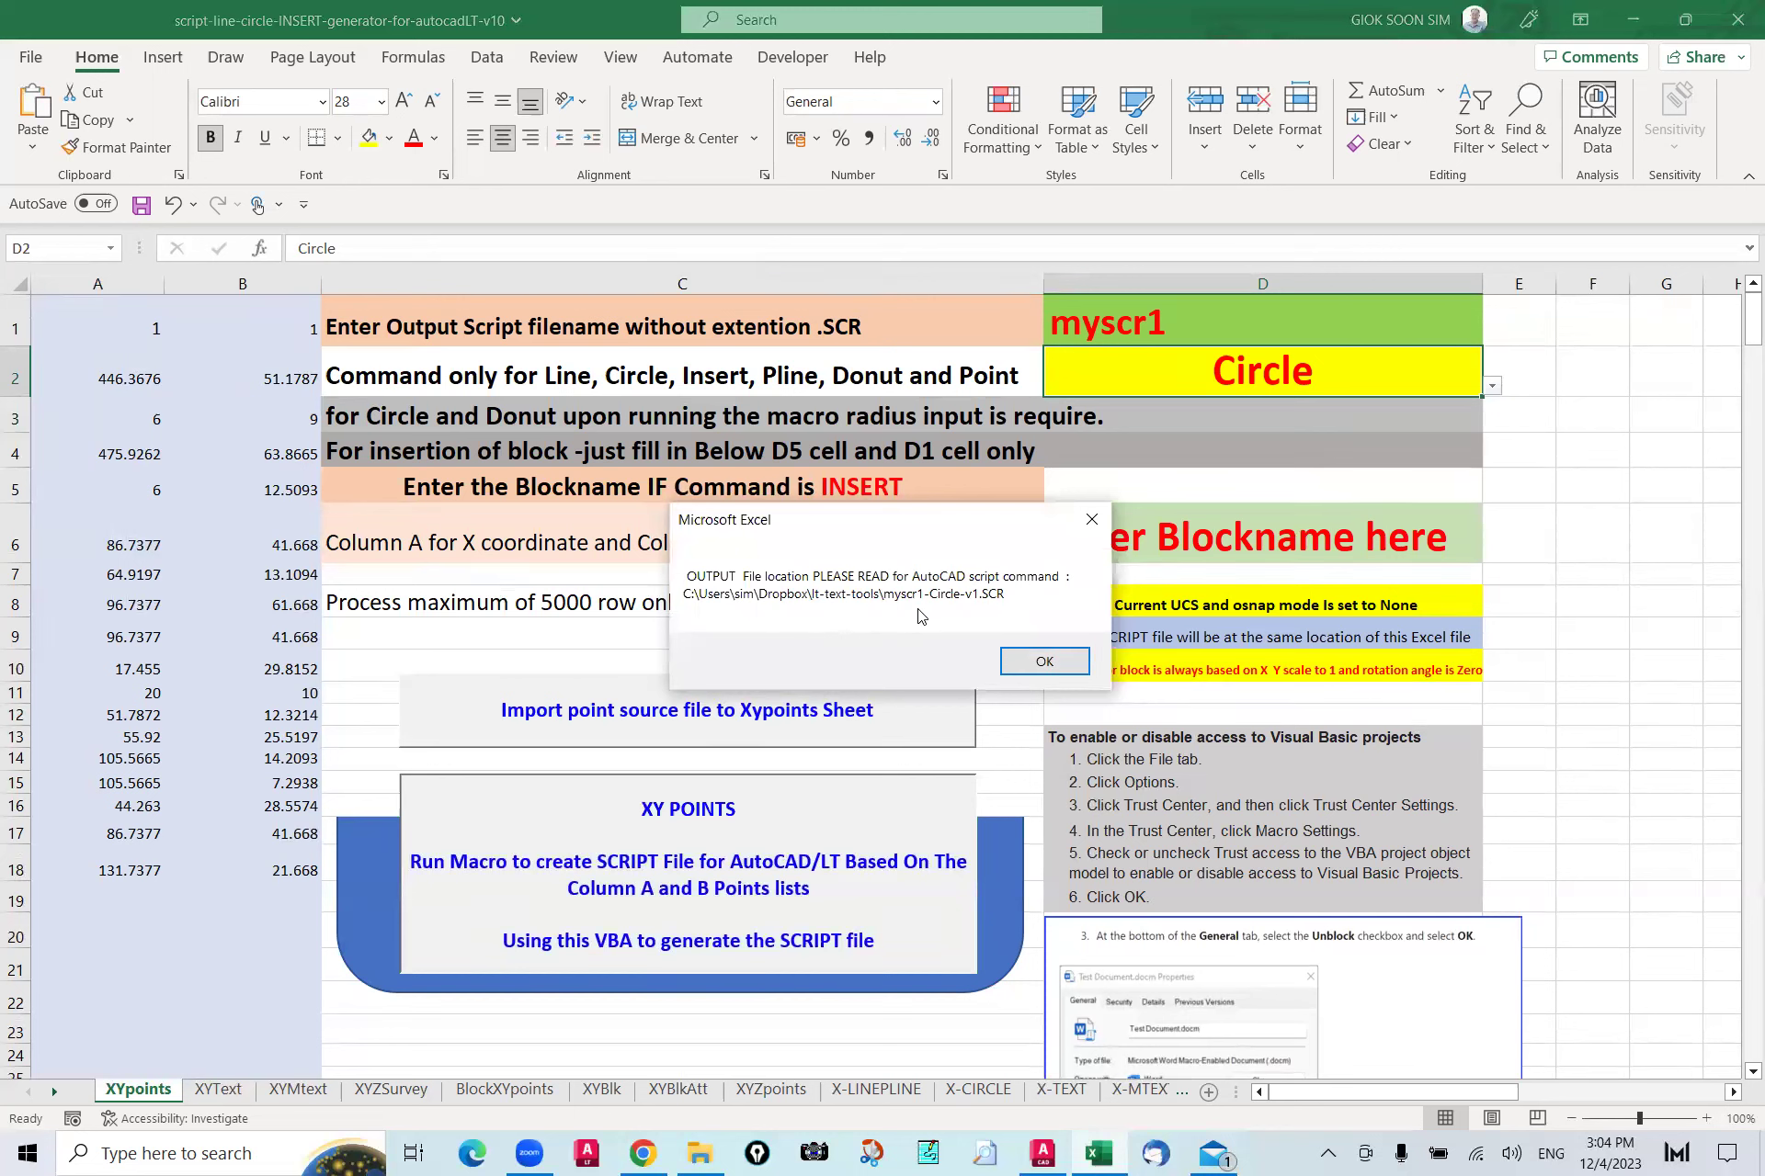
click(1044, 661)
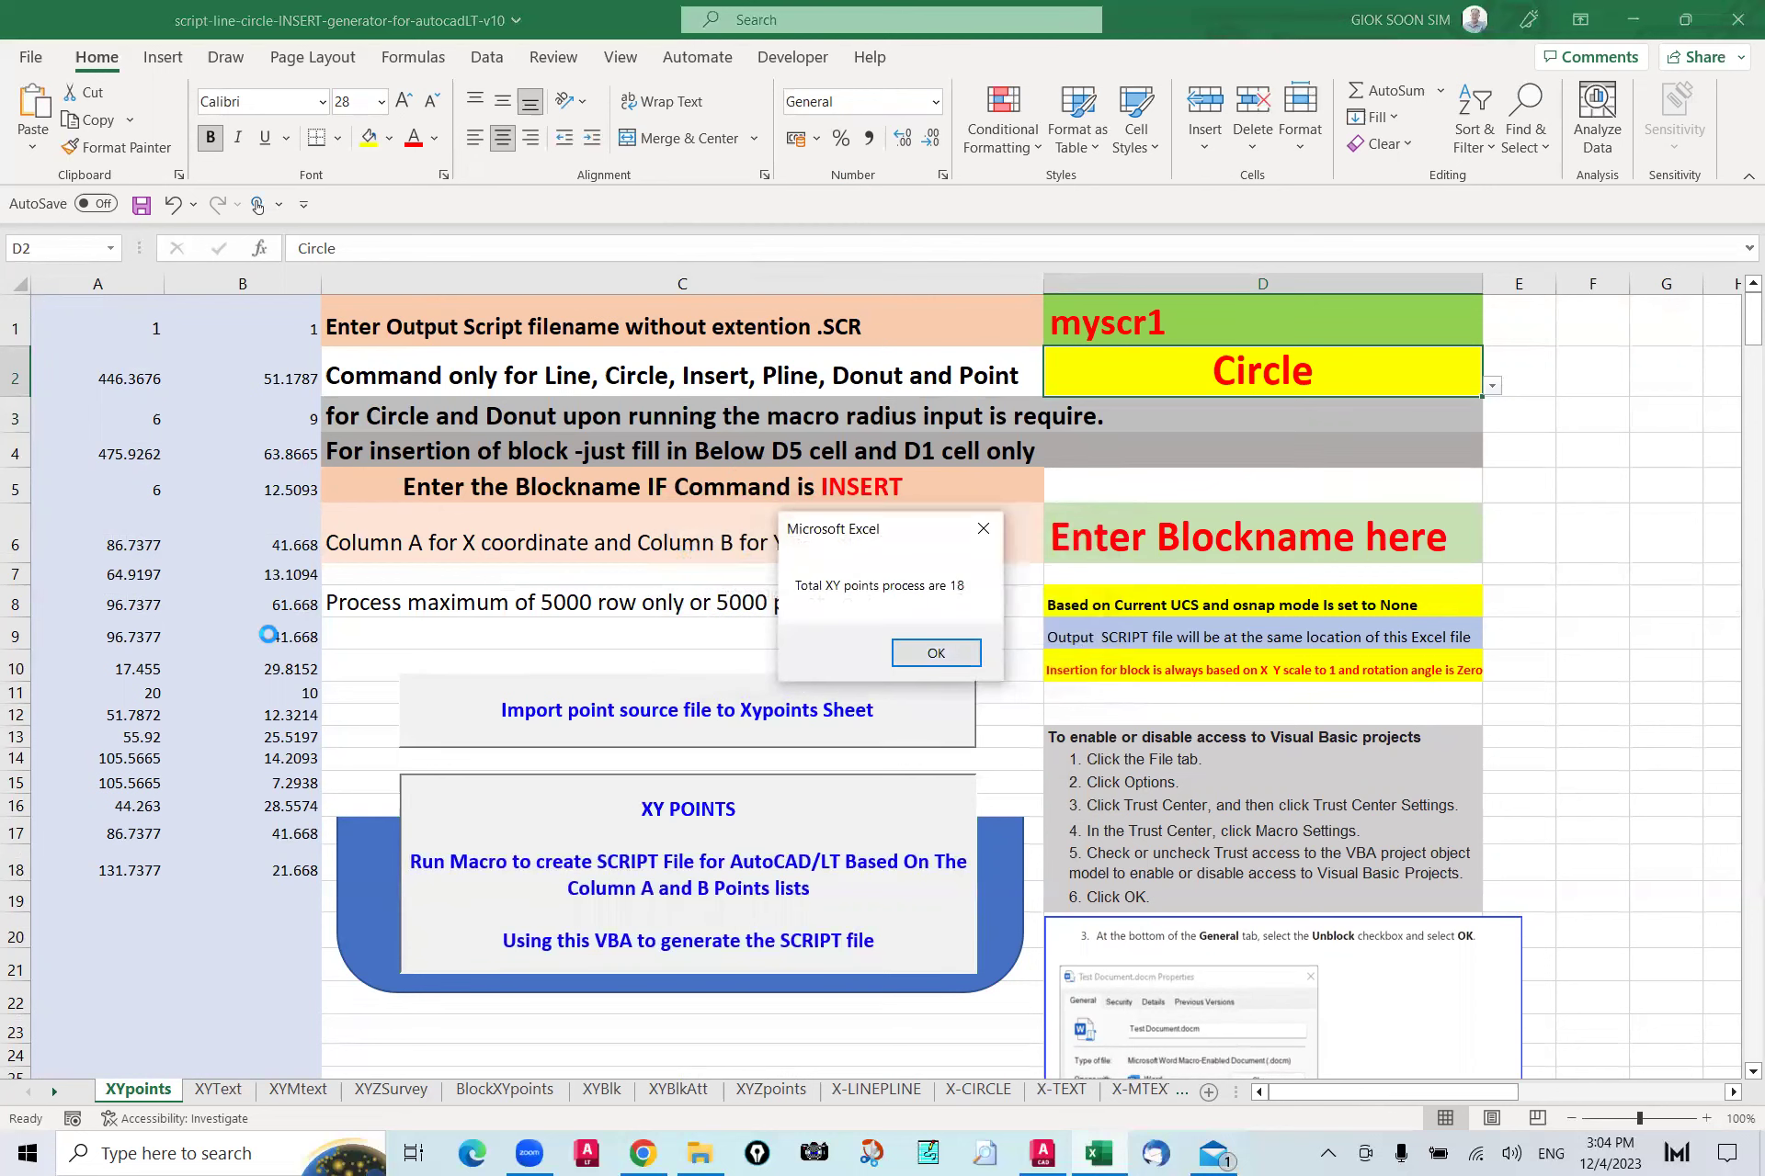
click(942, 653)
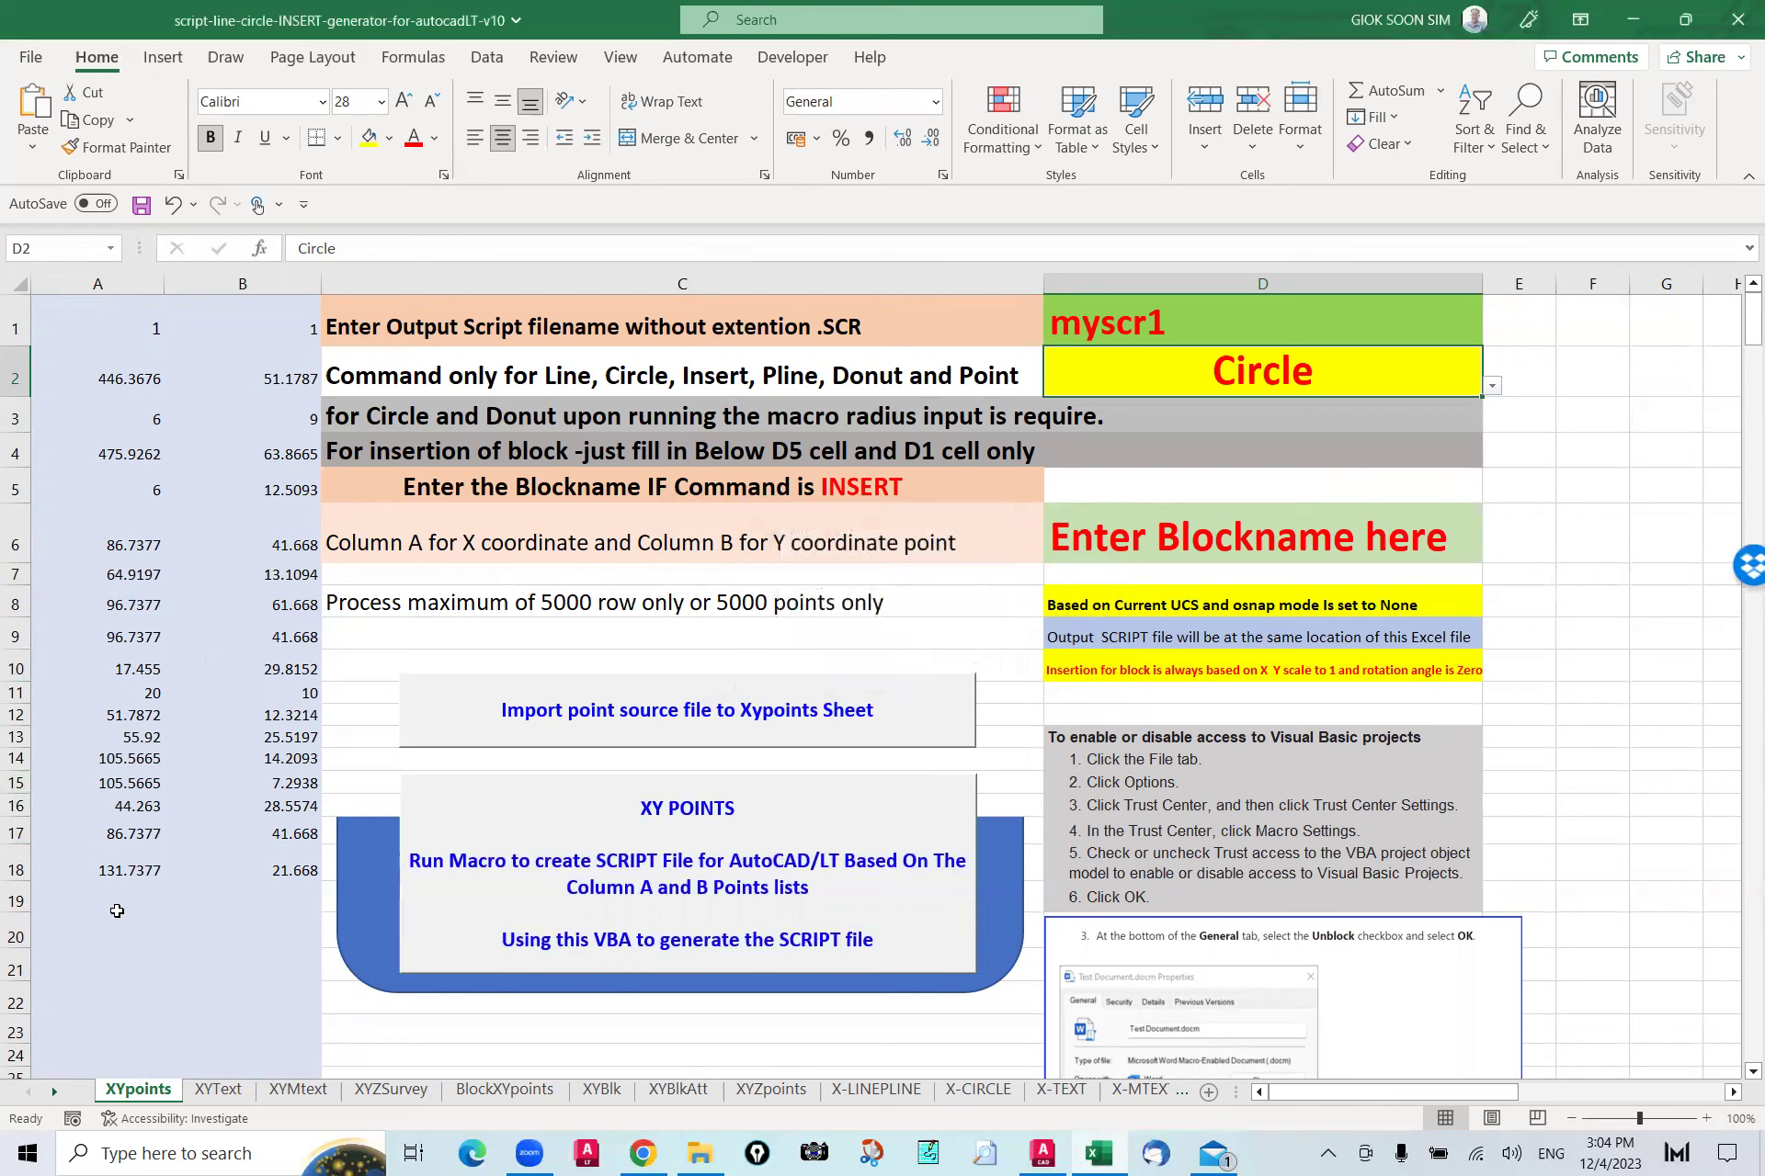
click(91, 871)
drag(111, 306, 313, 873)
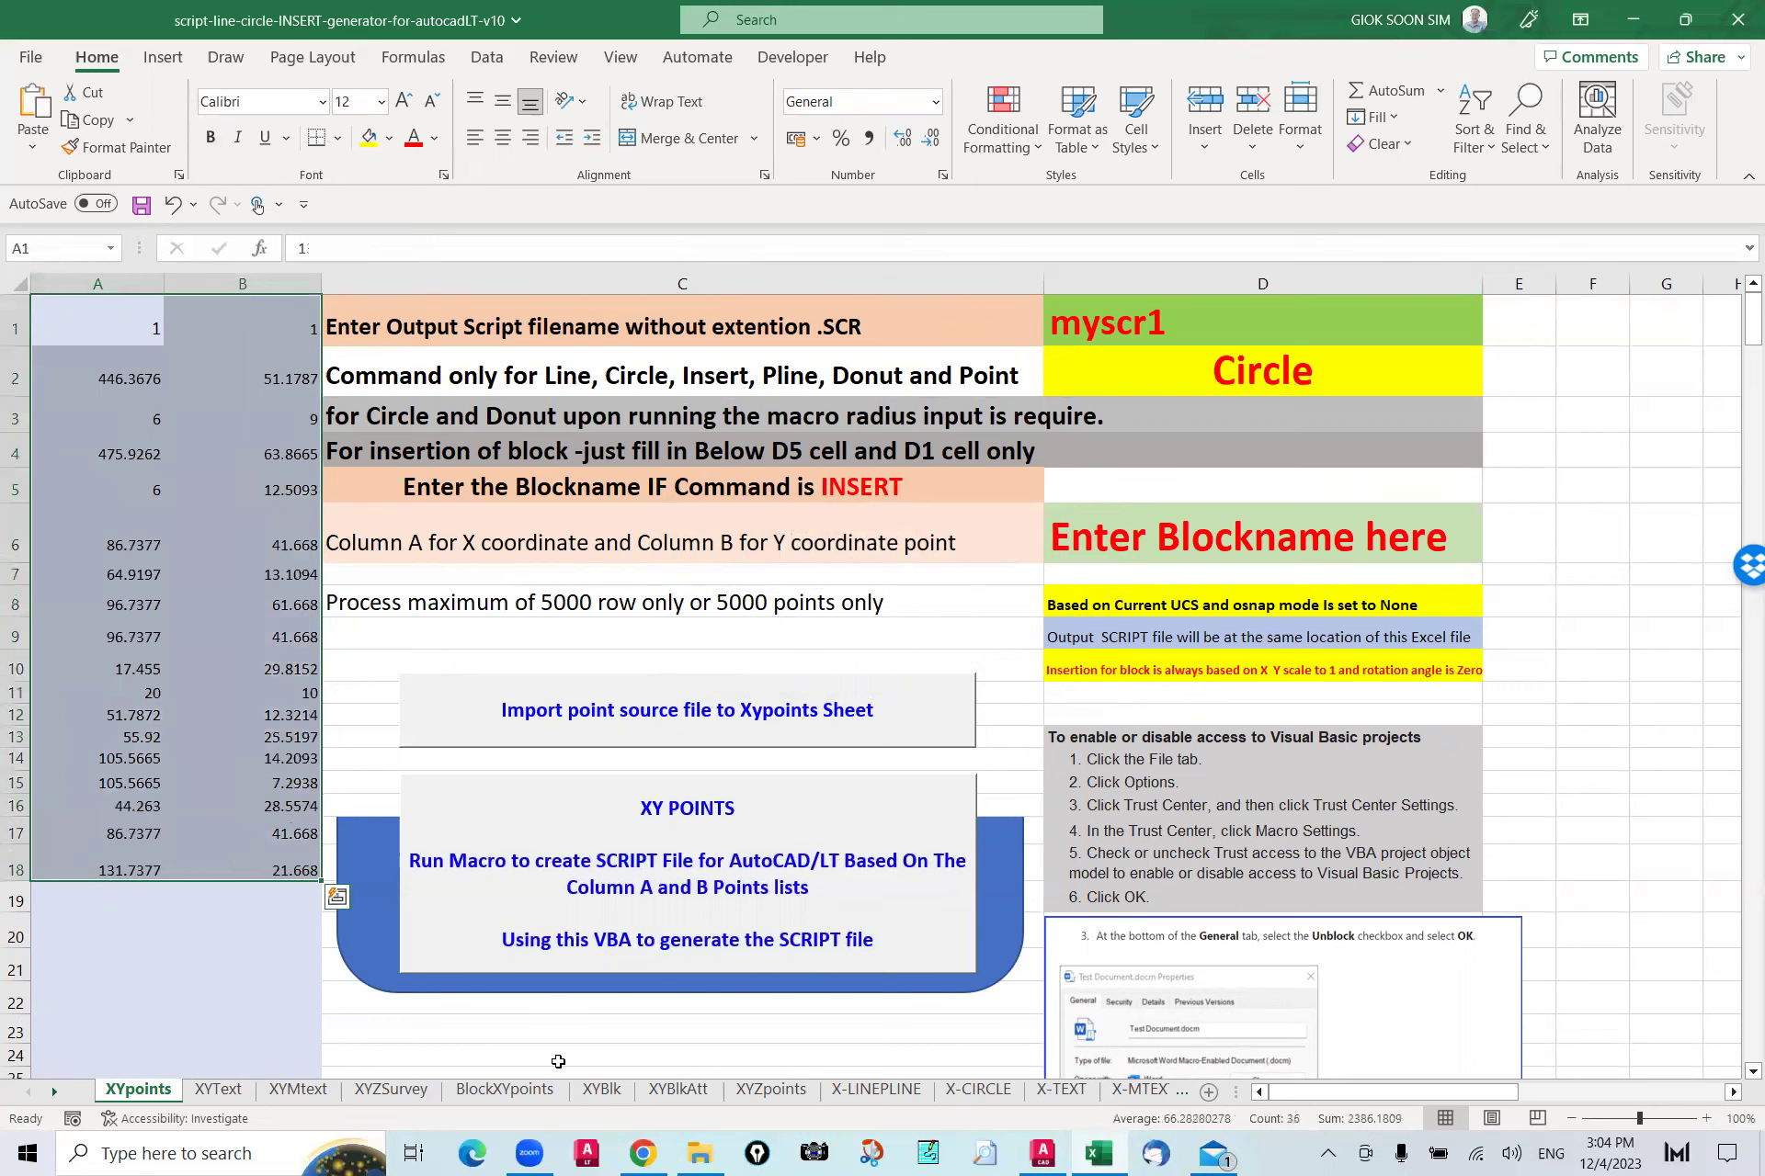
Step: Switch to File Explorer, open the Dropbox lt-text-tools folder where the script was saved, and widen its Name column
click(696, 1154)
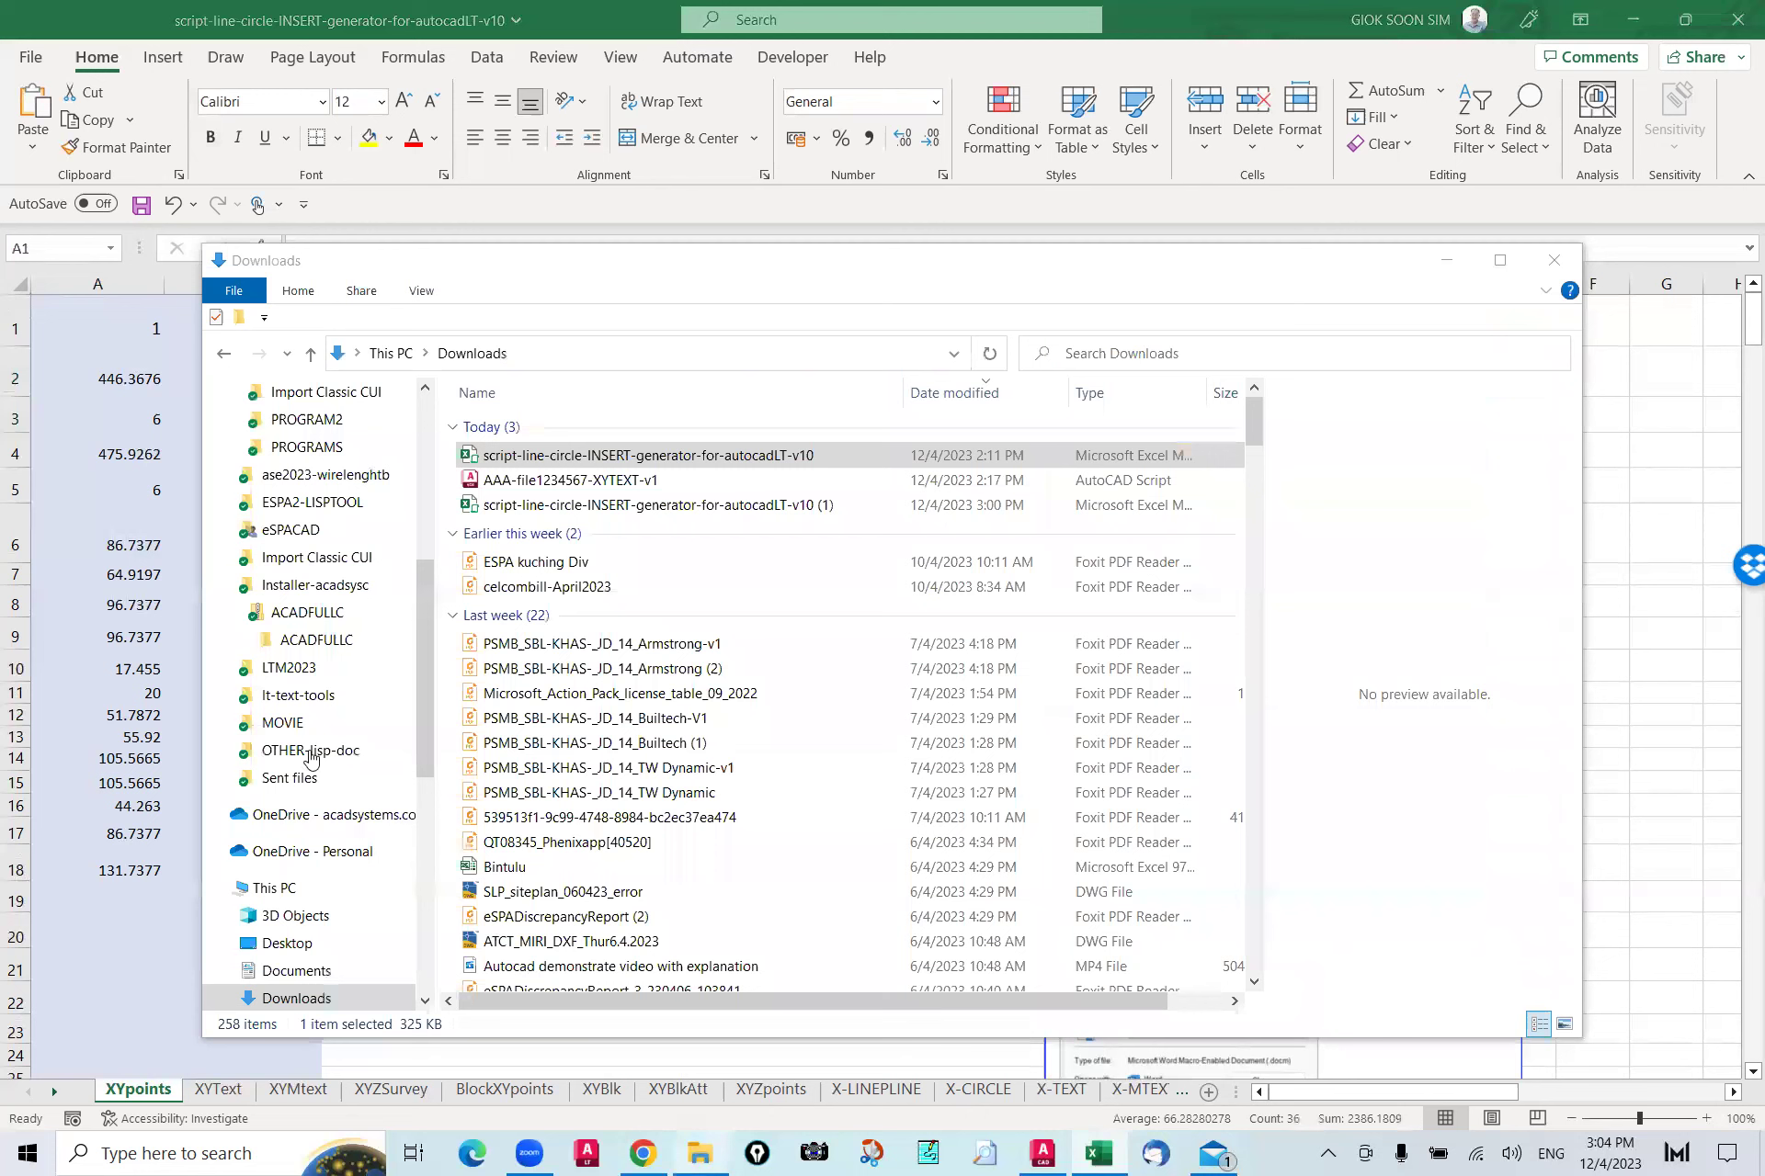
scroll(319, 707, up, 1)
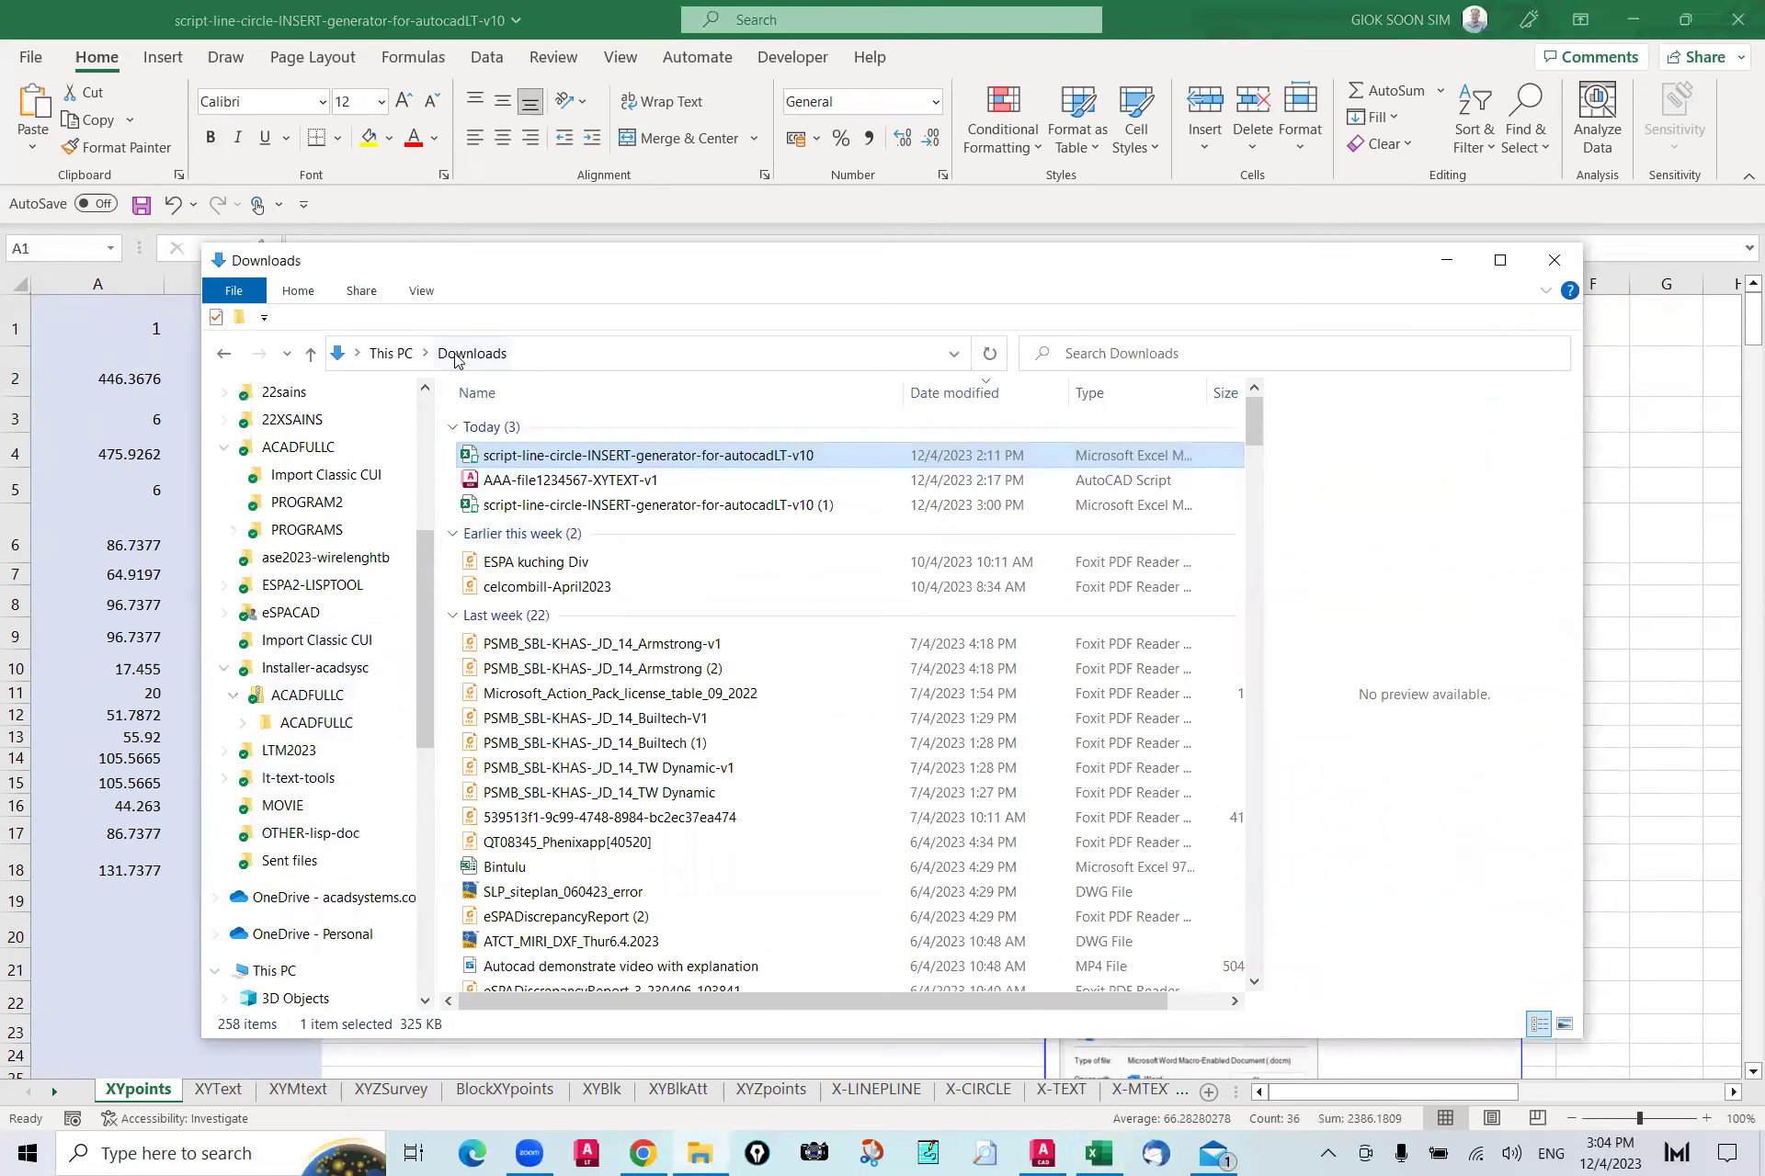
scroll(292, 664, down, 1)
scroll(312, 644, up, 1)
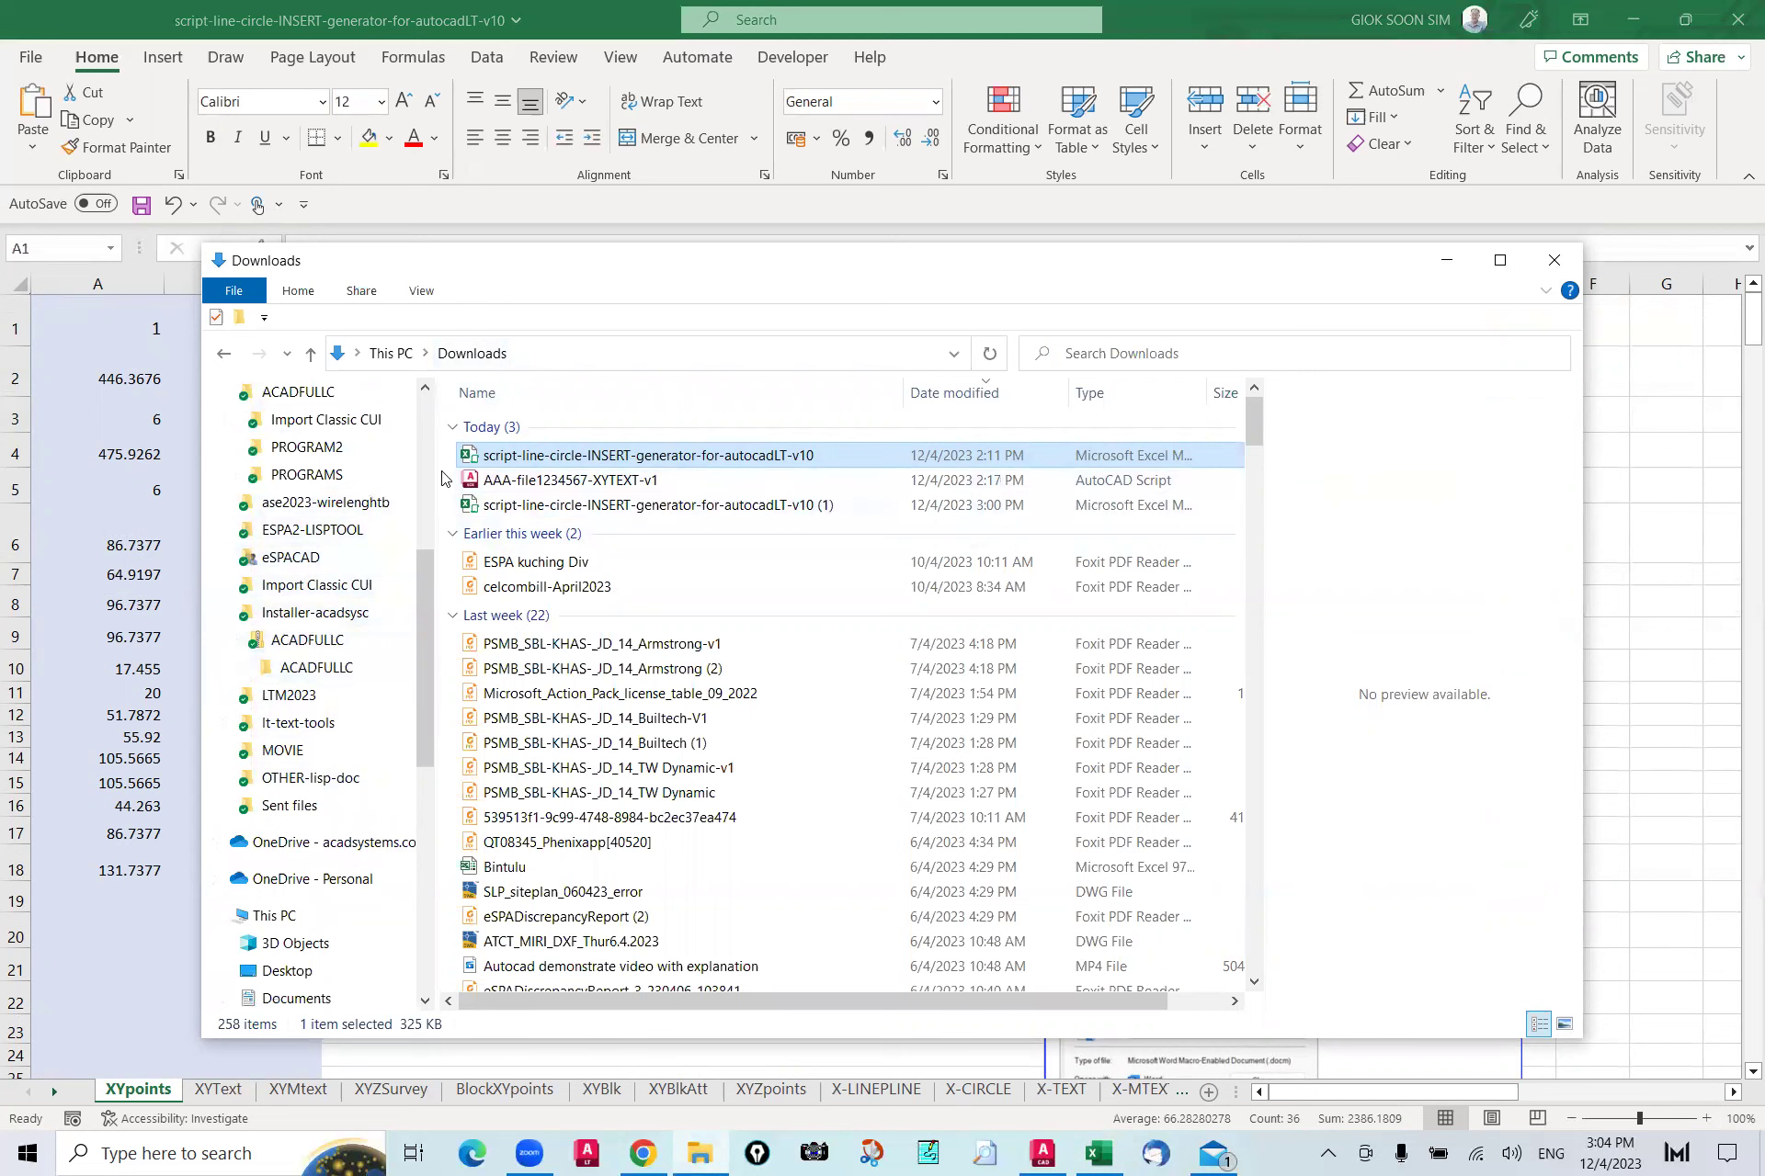
scroll(289, 530, up, 1)
scroll(289, 531, up, 3)
scroll(291, 523, down, 1)
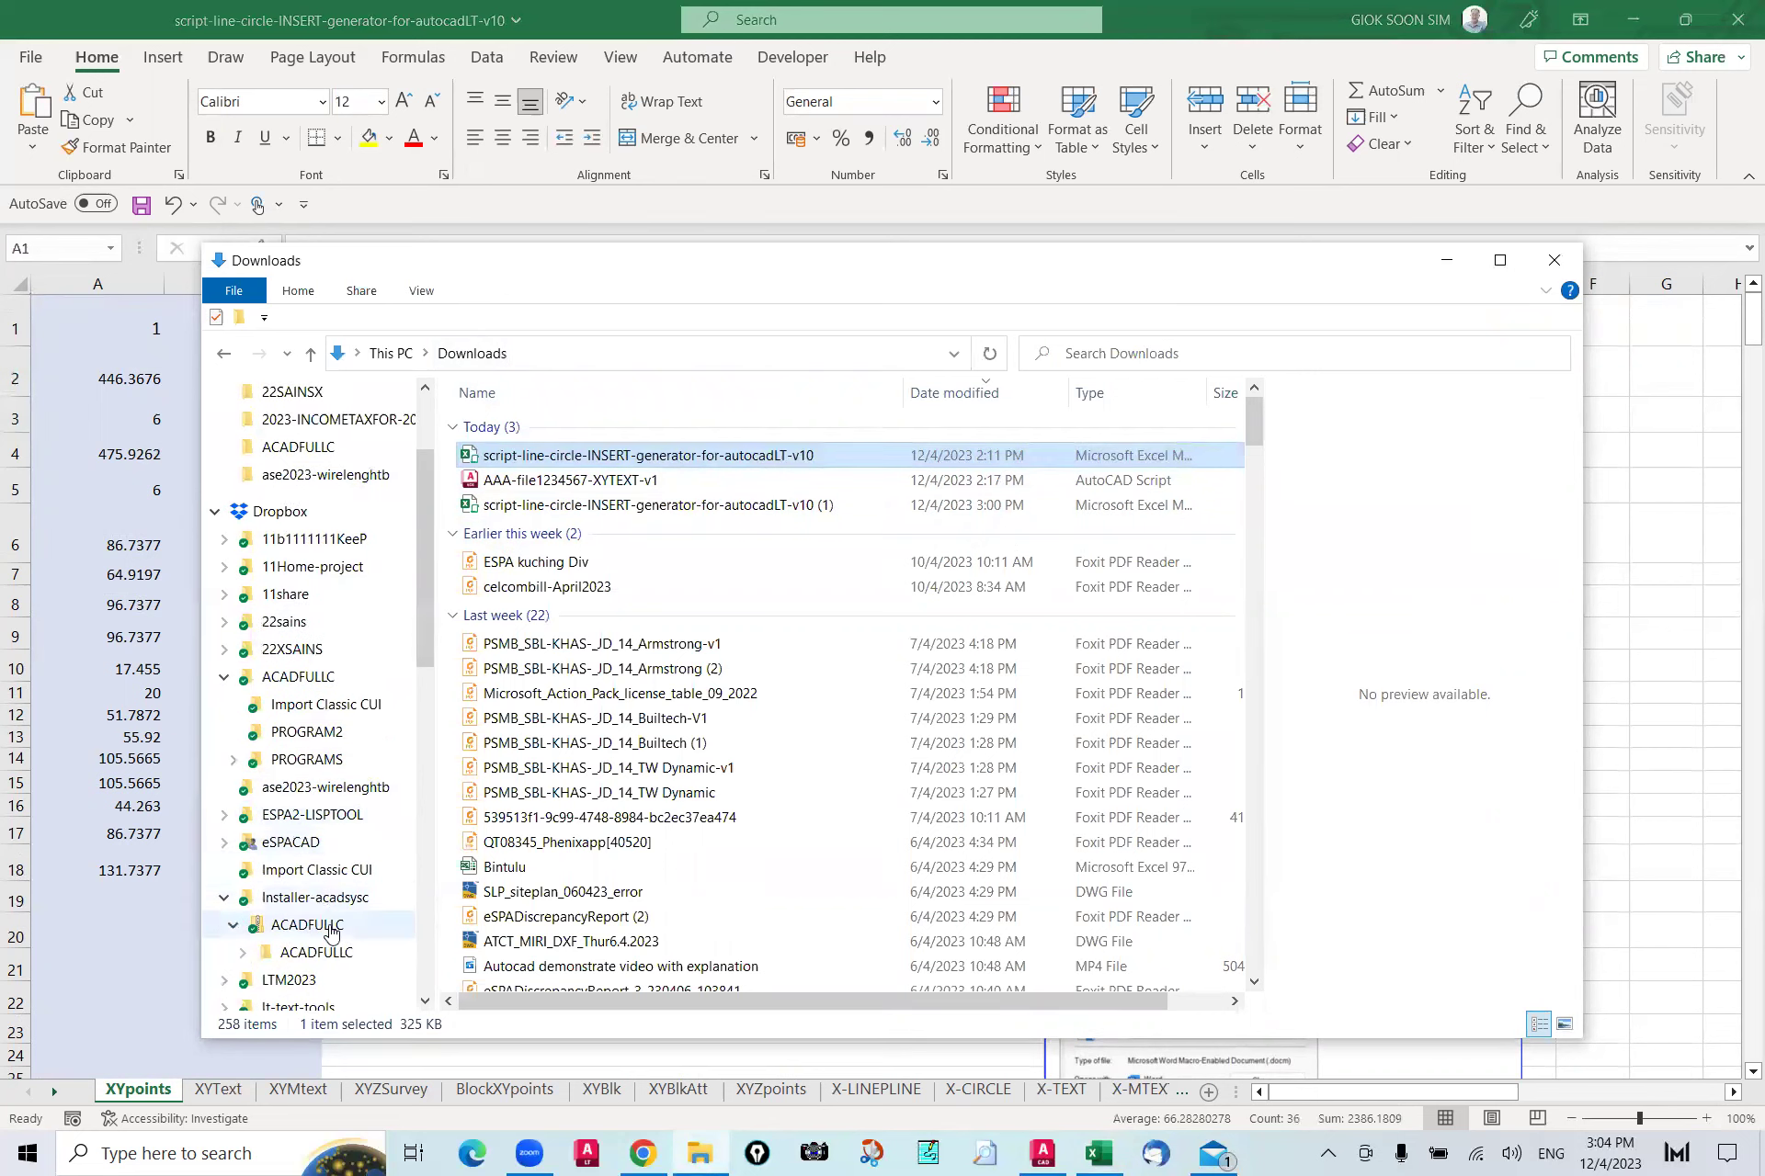
scroll(329, 933, down, 2)
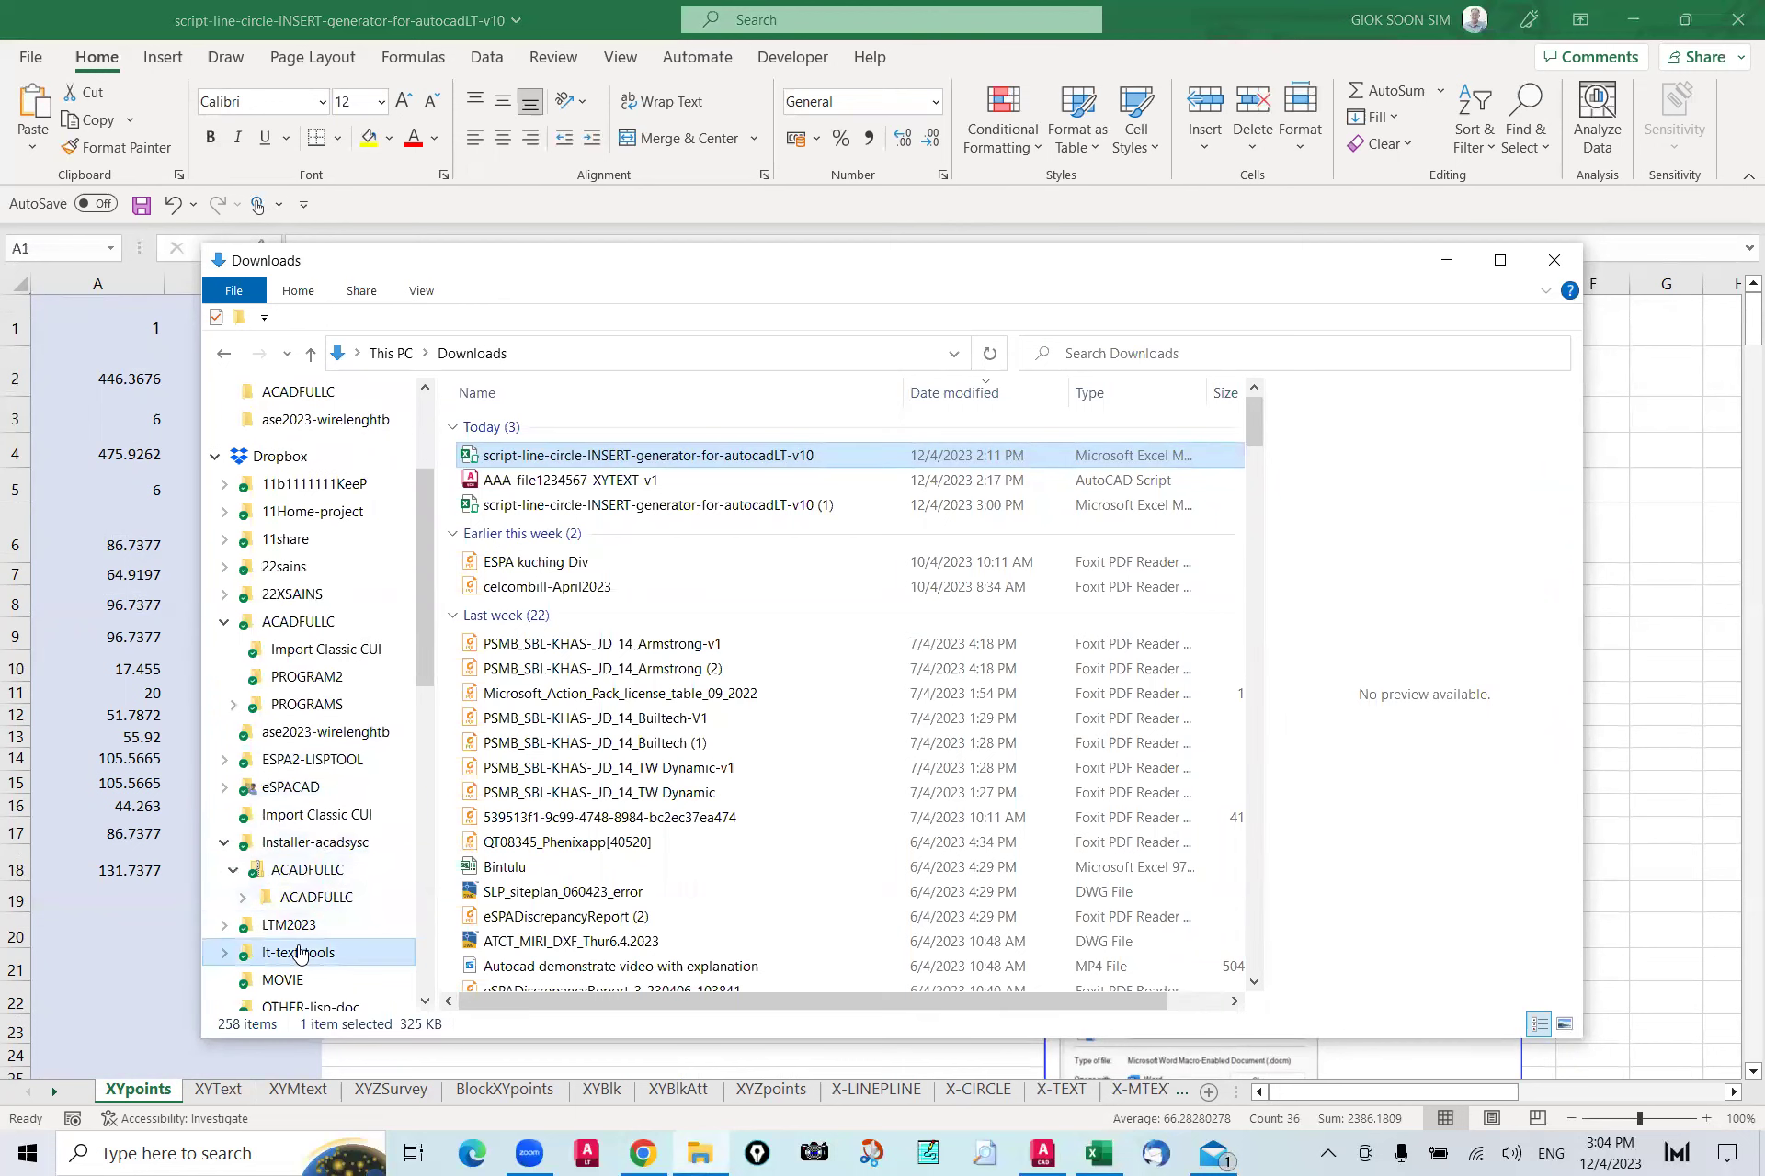
click(298, 953)
drag(755, 386, 876, 387)
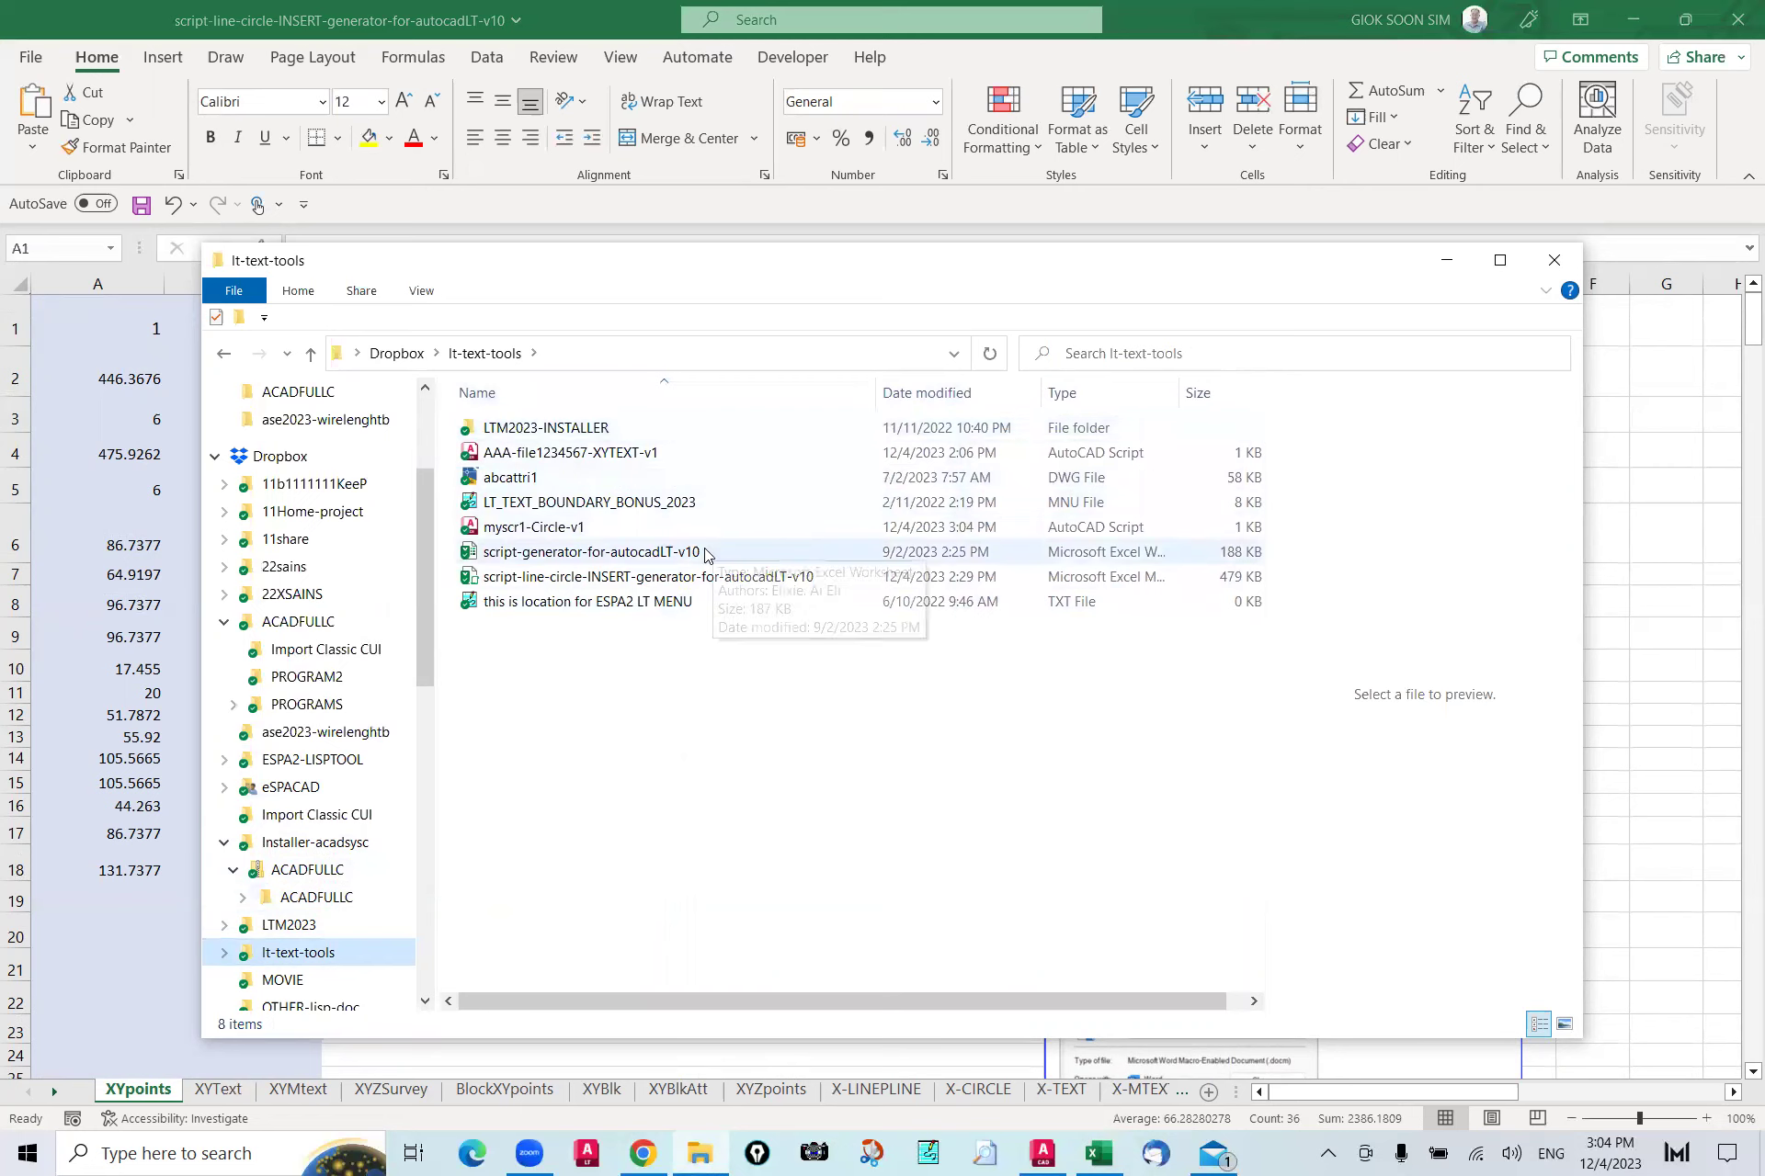
Step: Copy the myscr1-Circle-v1 script from the lt-text-tools folder into the Downloads folder
click(680, 530)
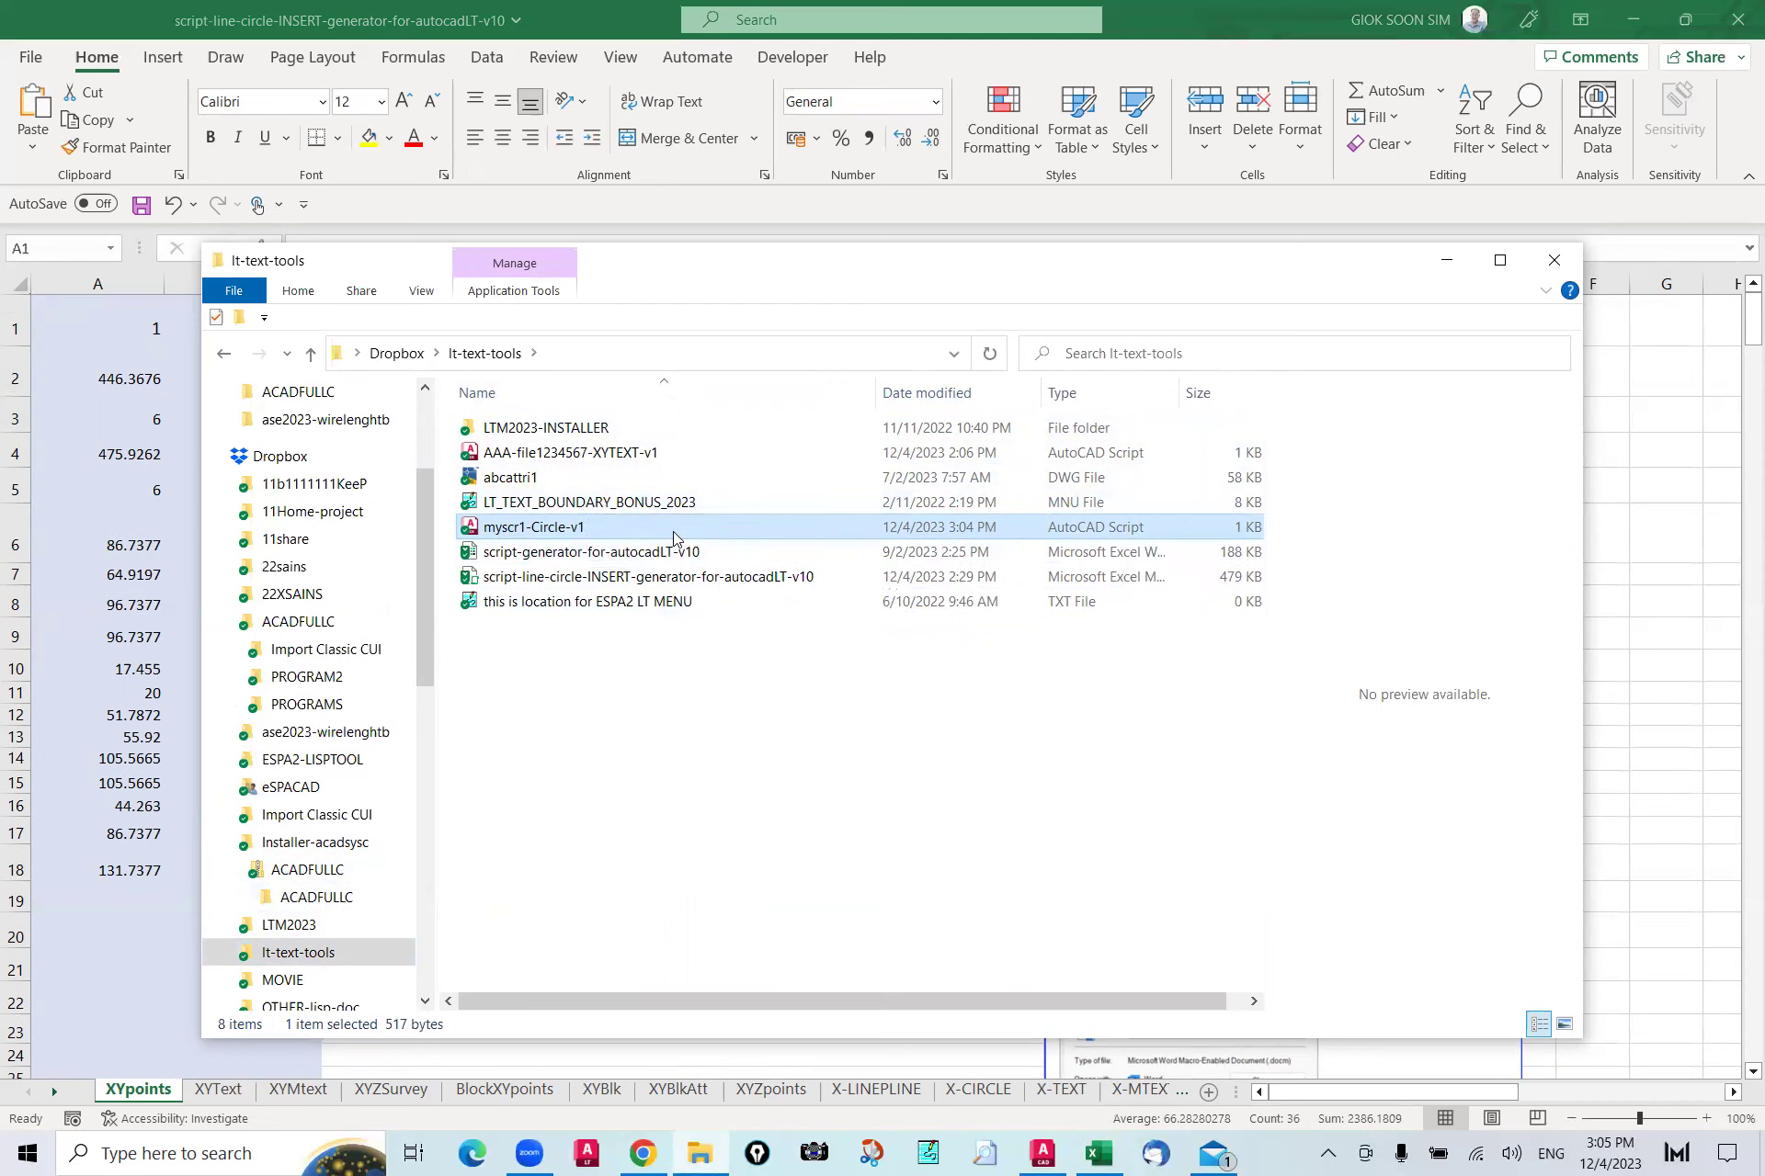
right_click(672, 531)
click(499, 1002)
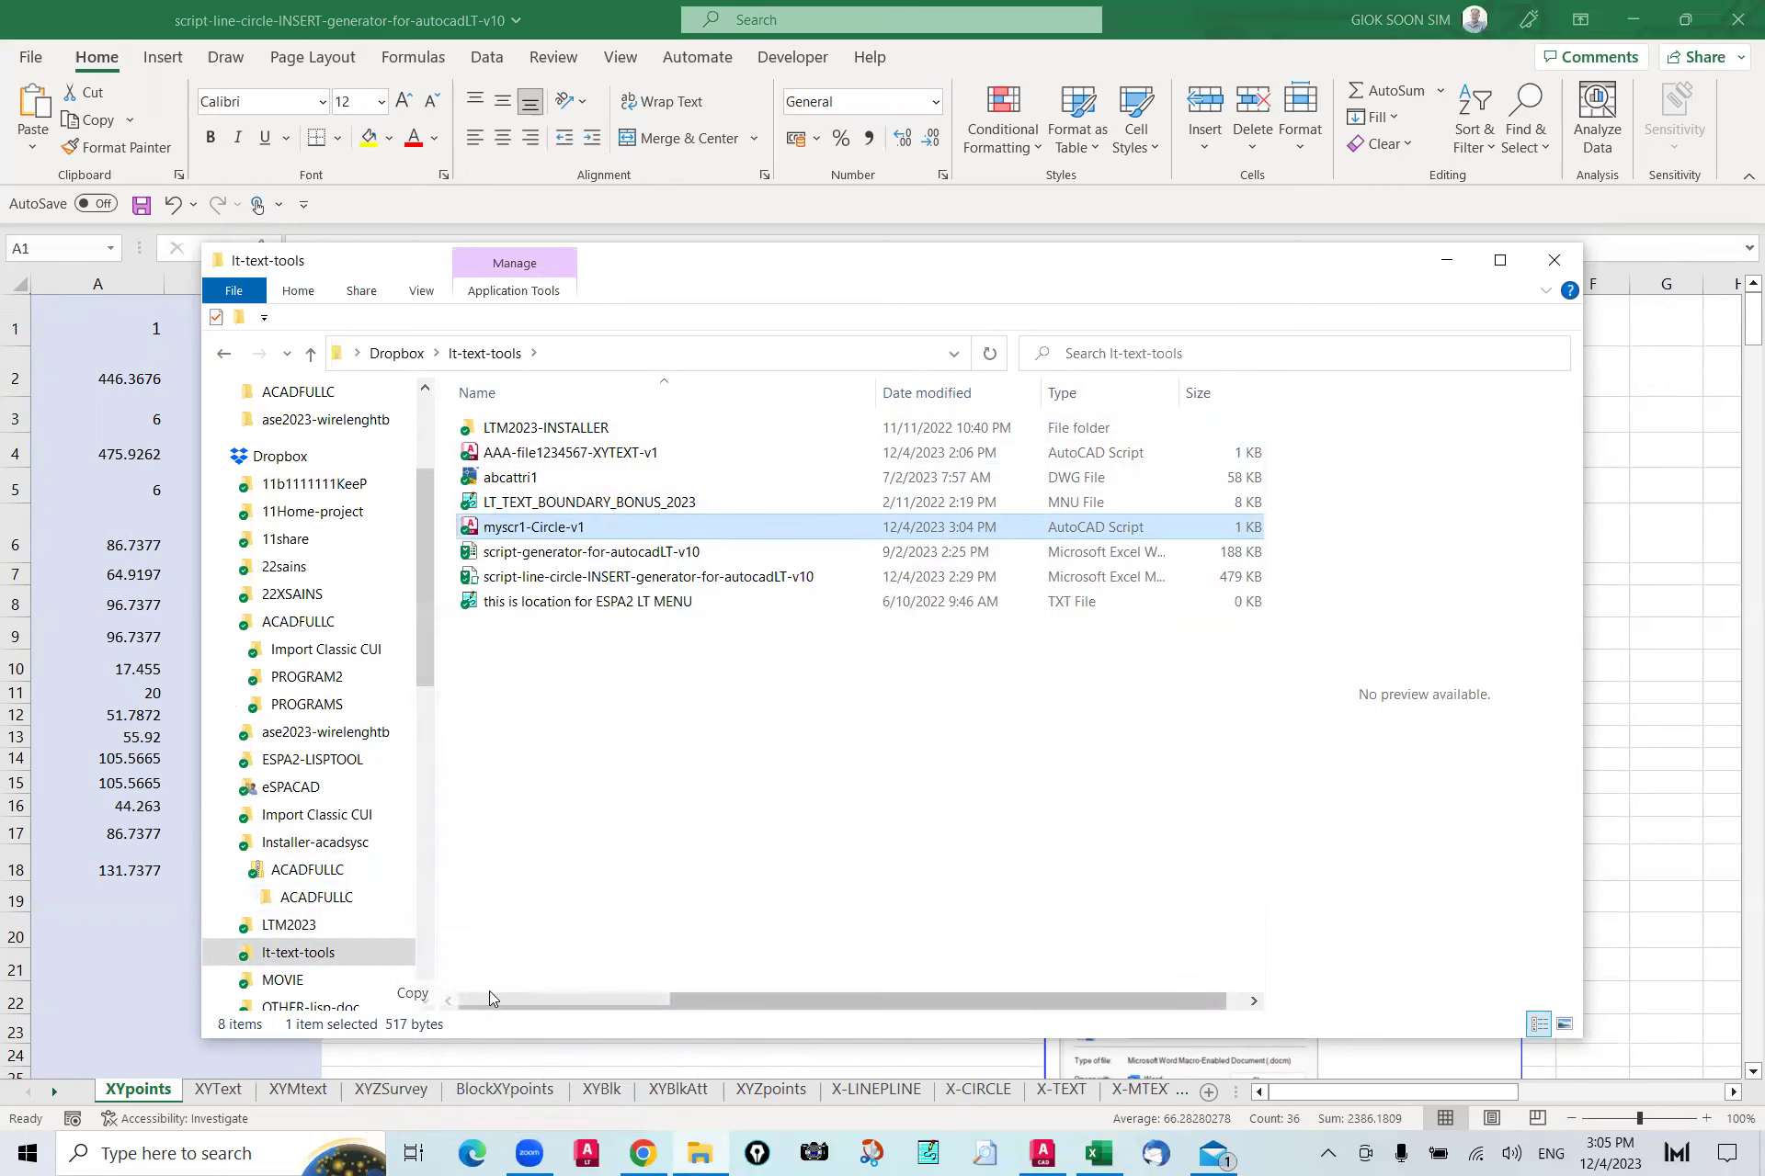
scroll(313, 552, up, 5)
click(302, 442)
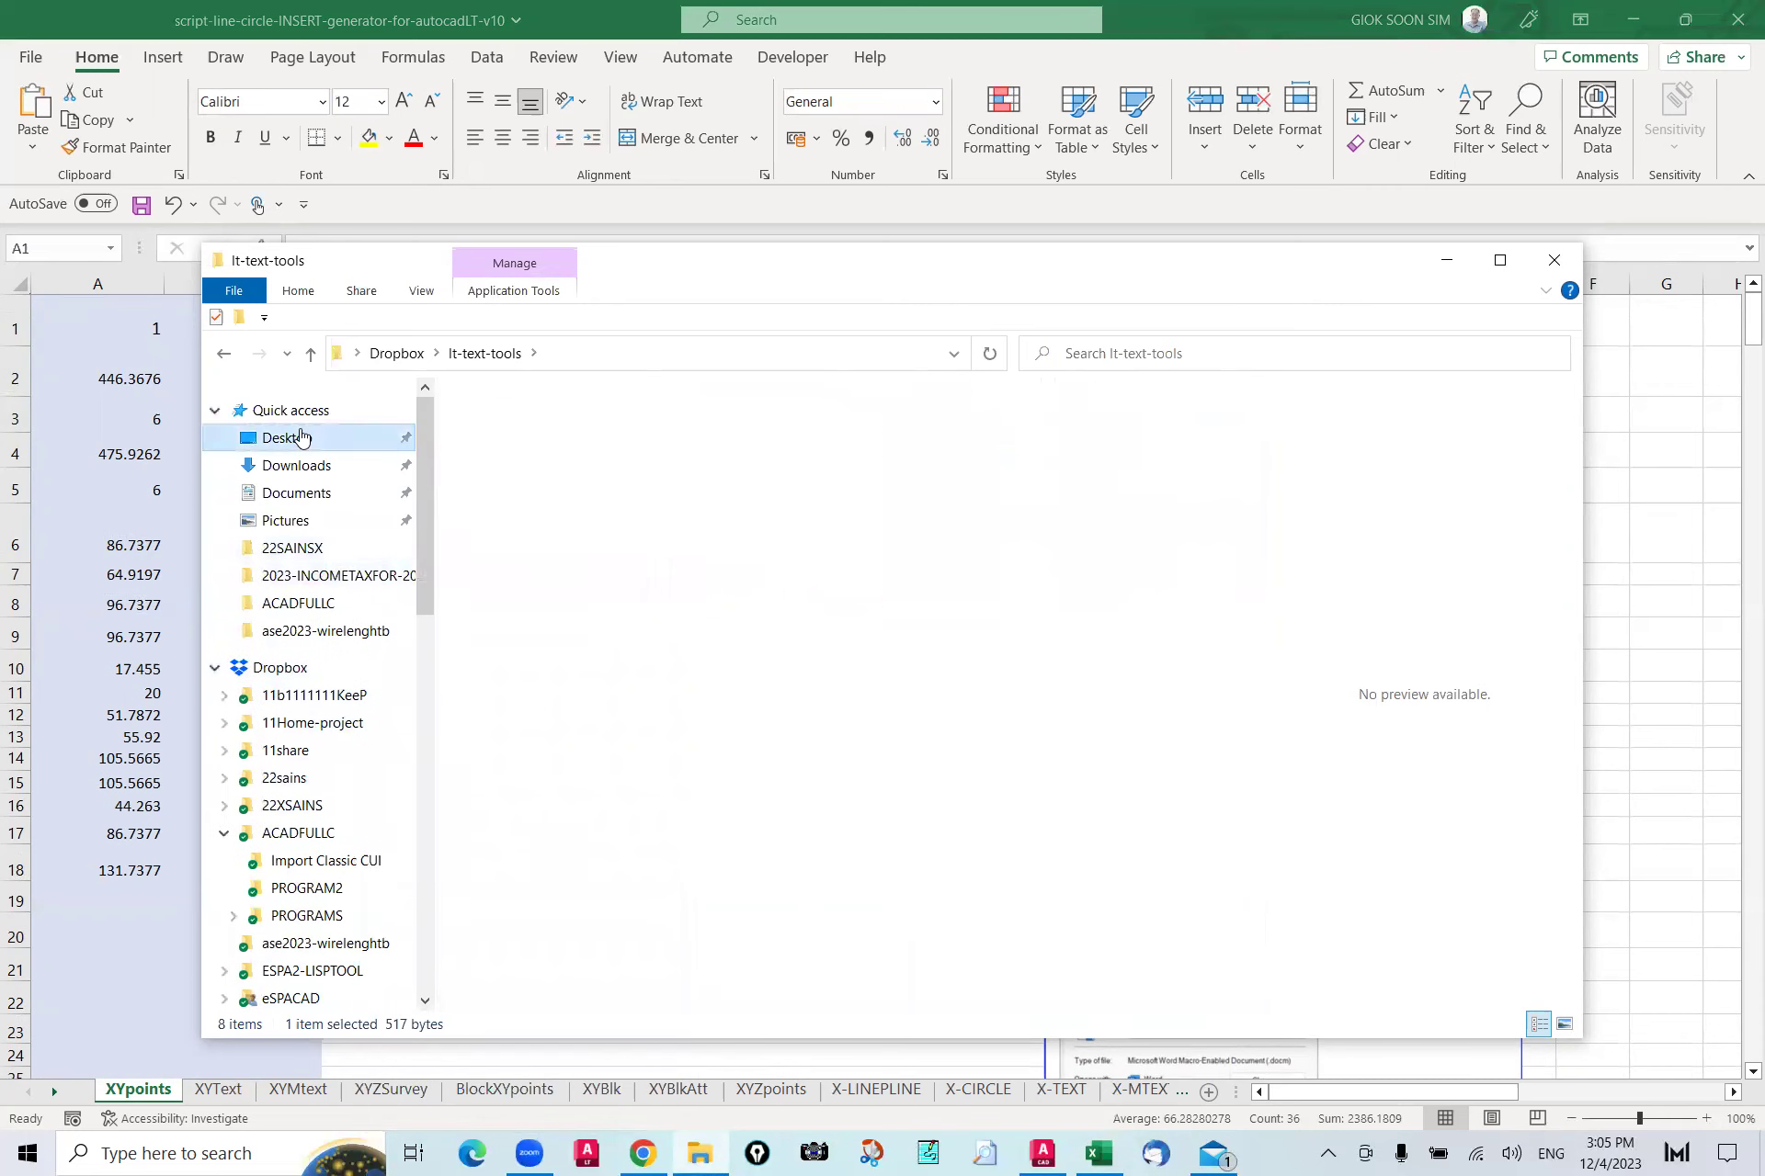
scroll(300, 431, up, 5)
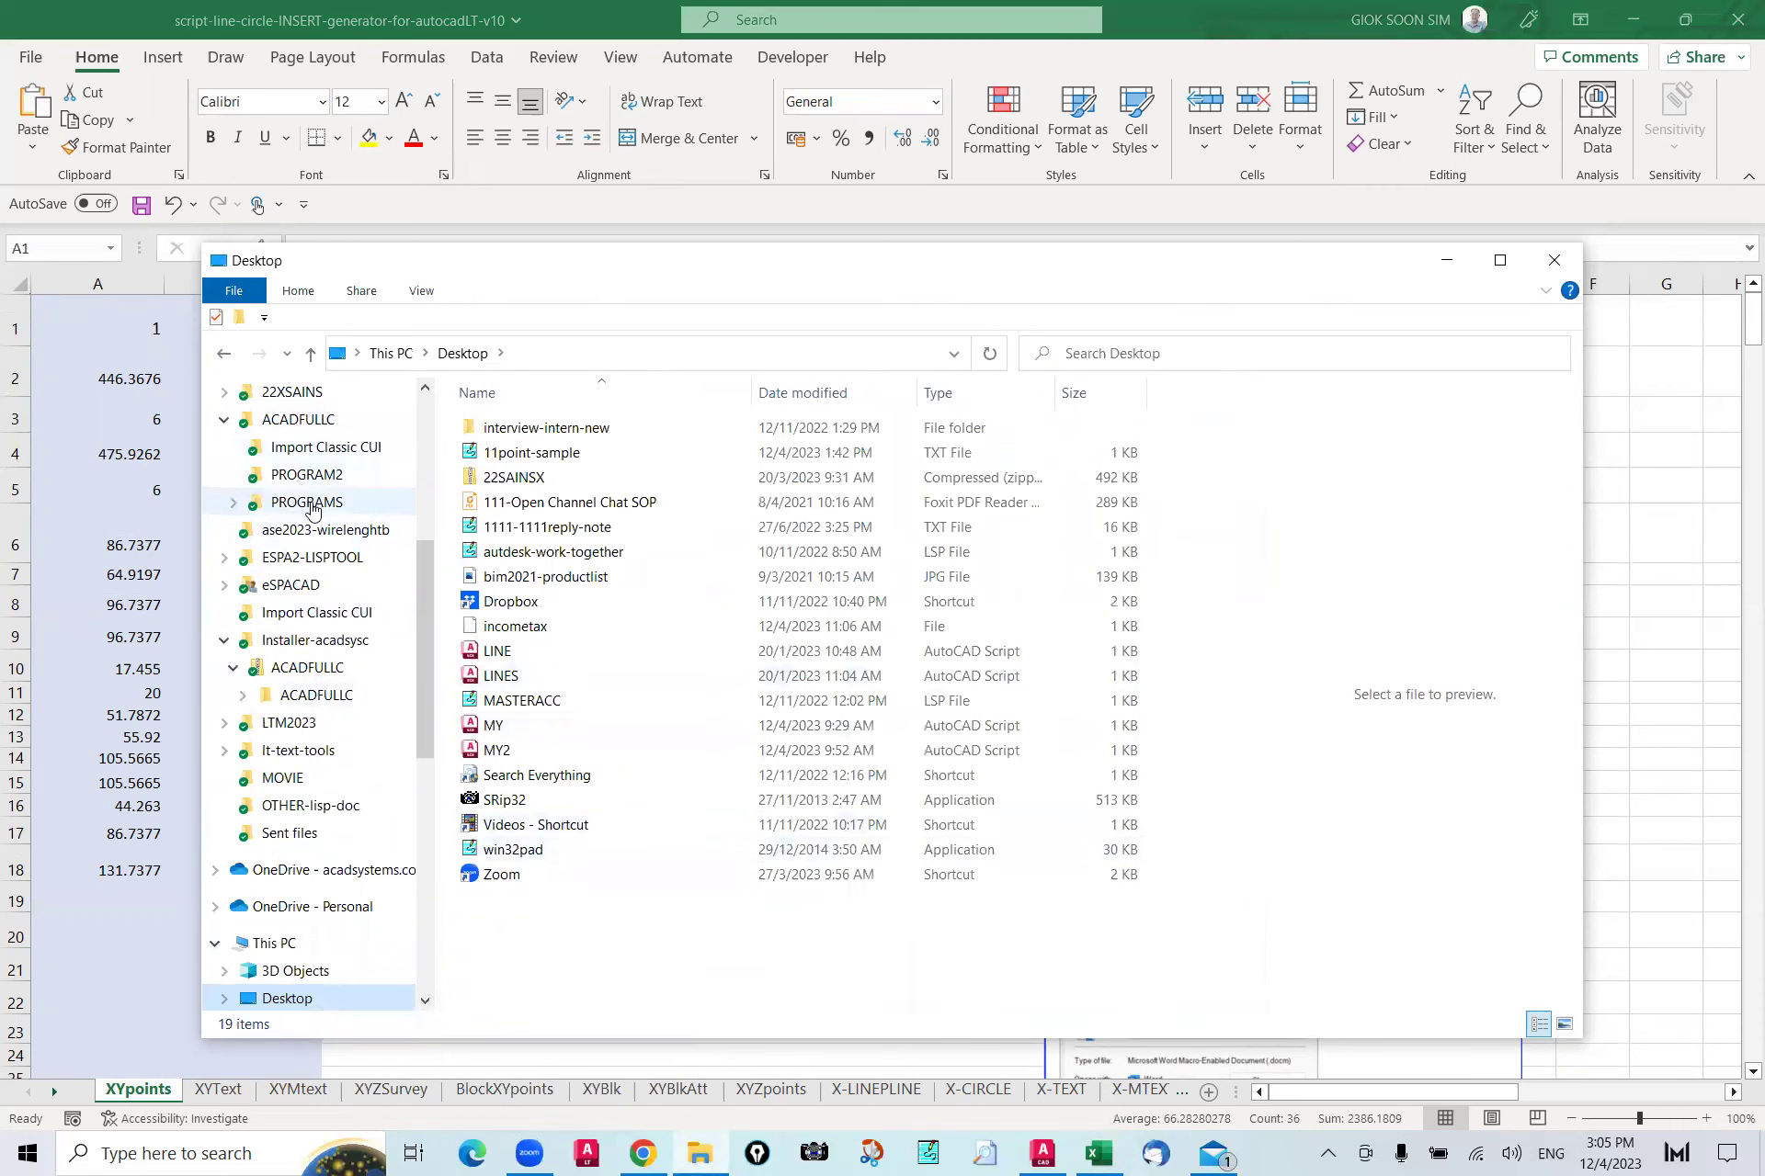
scroll(300, 436, up, 1)
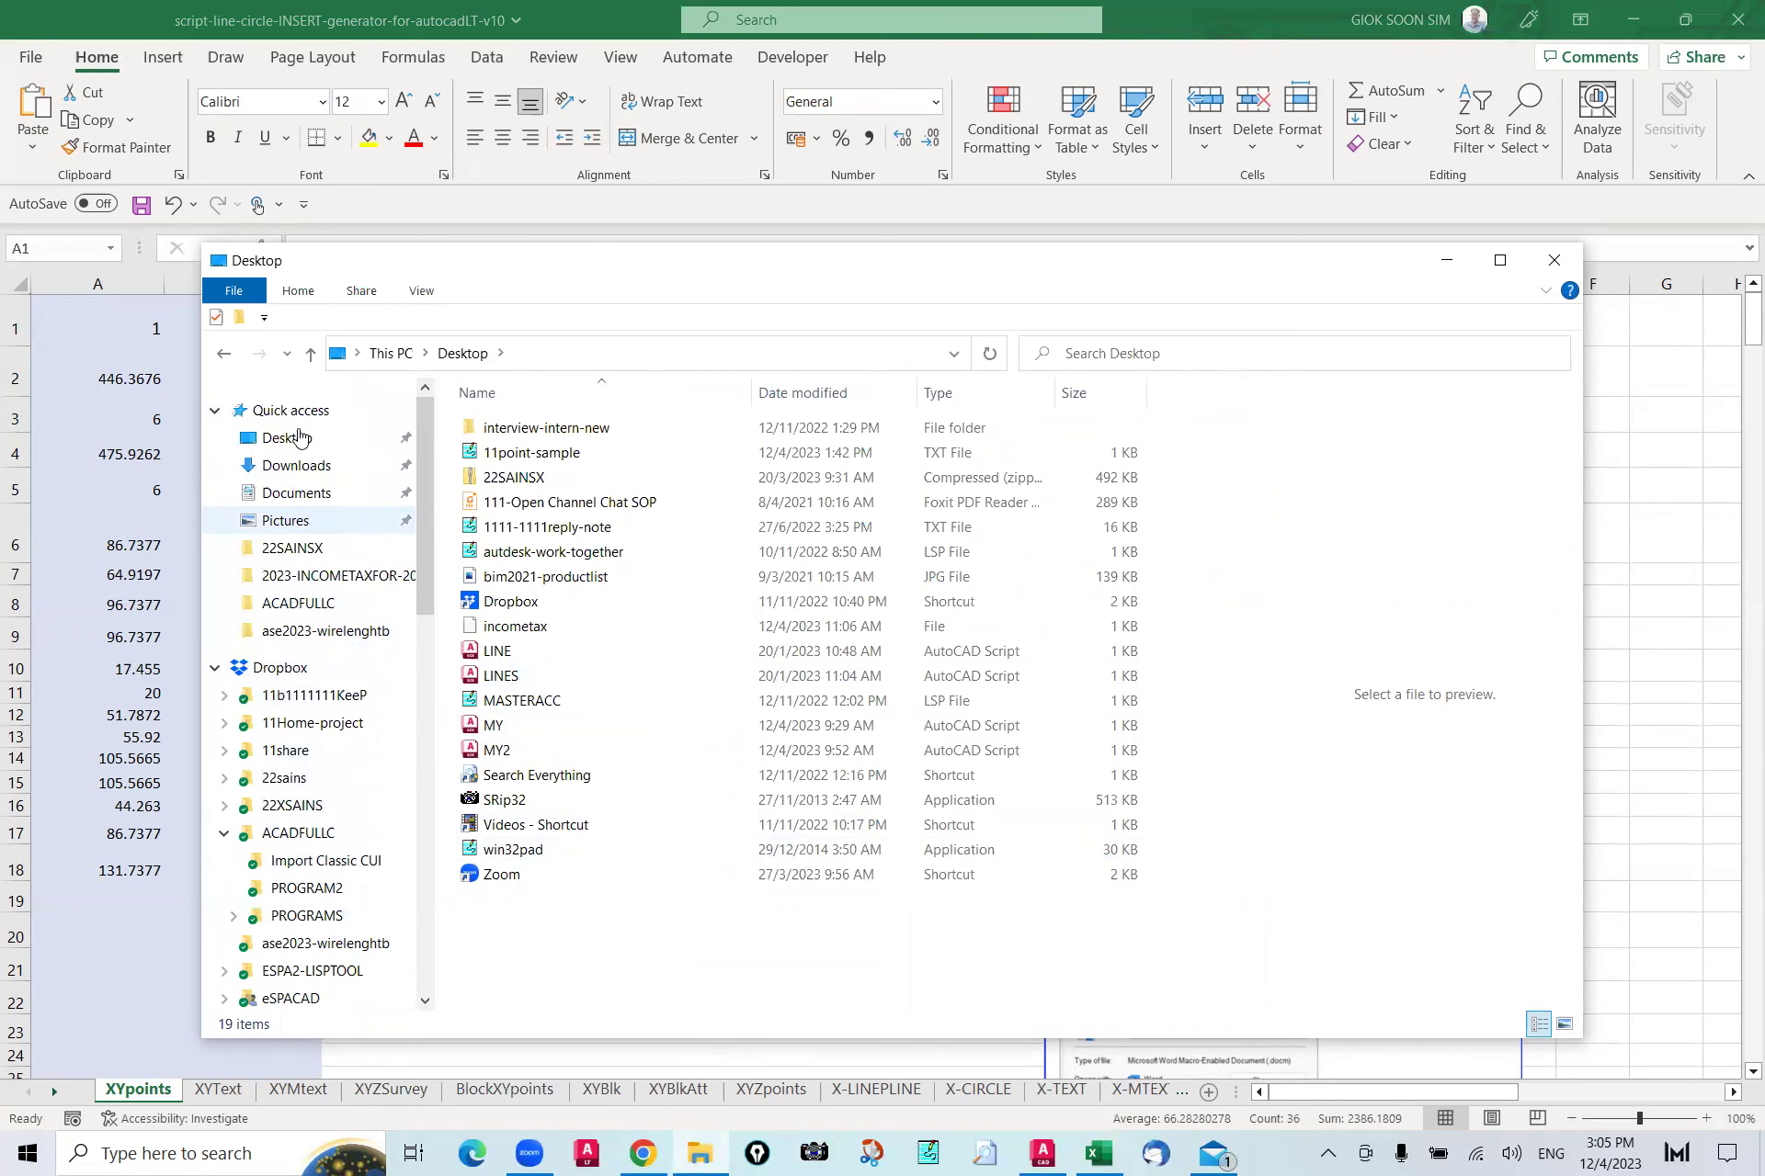
click(296, 465)
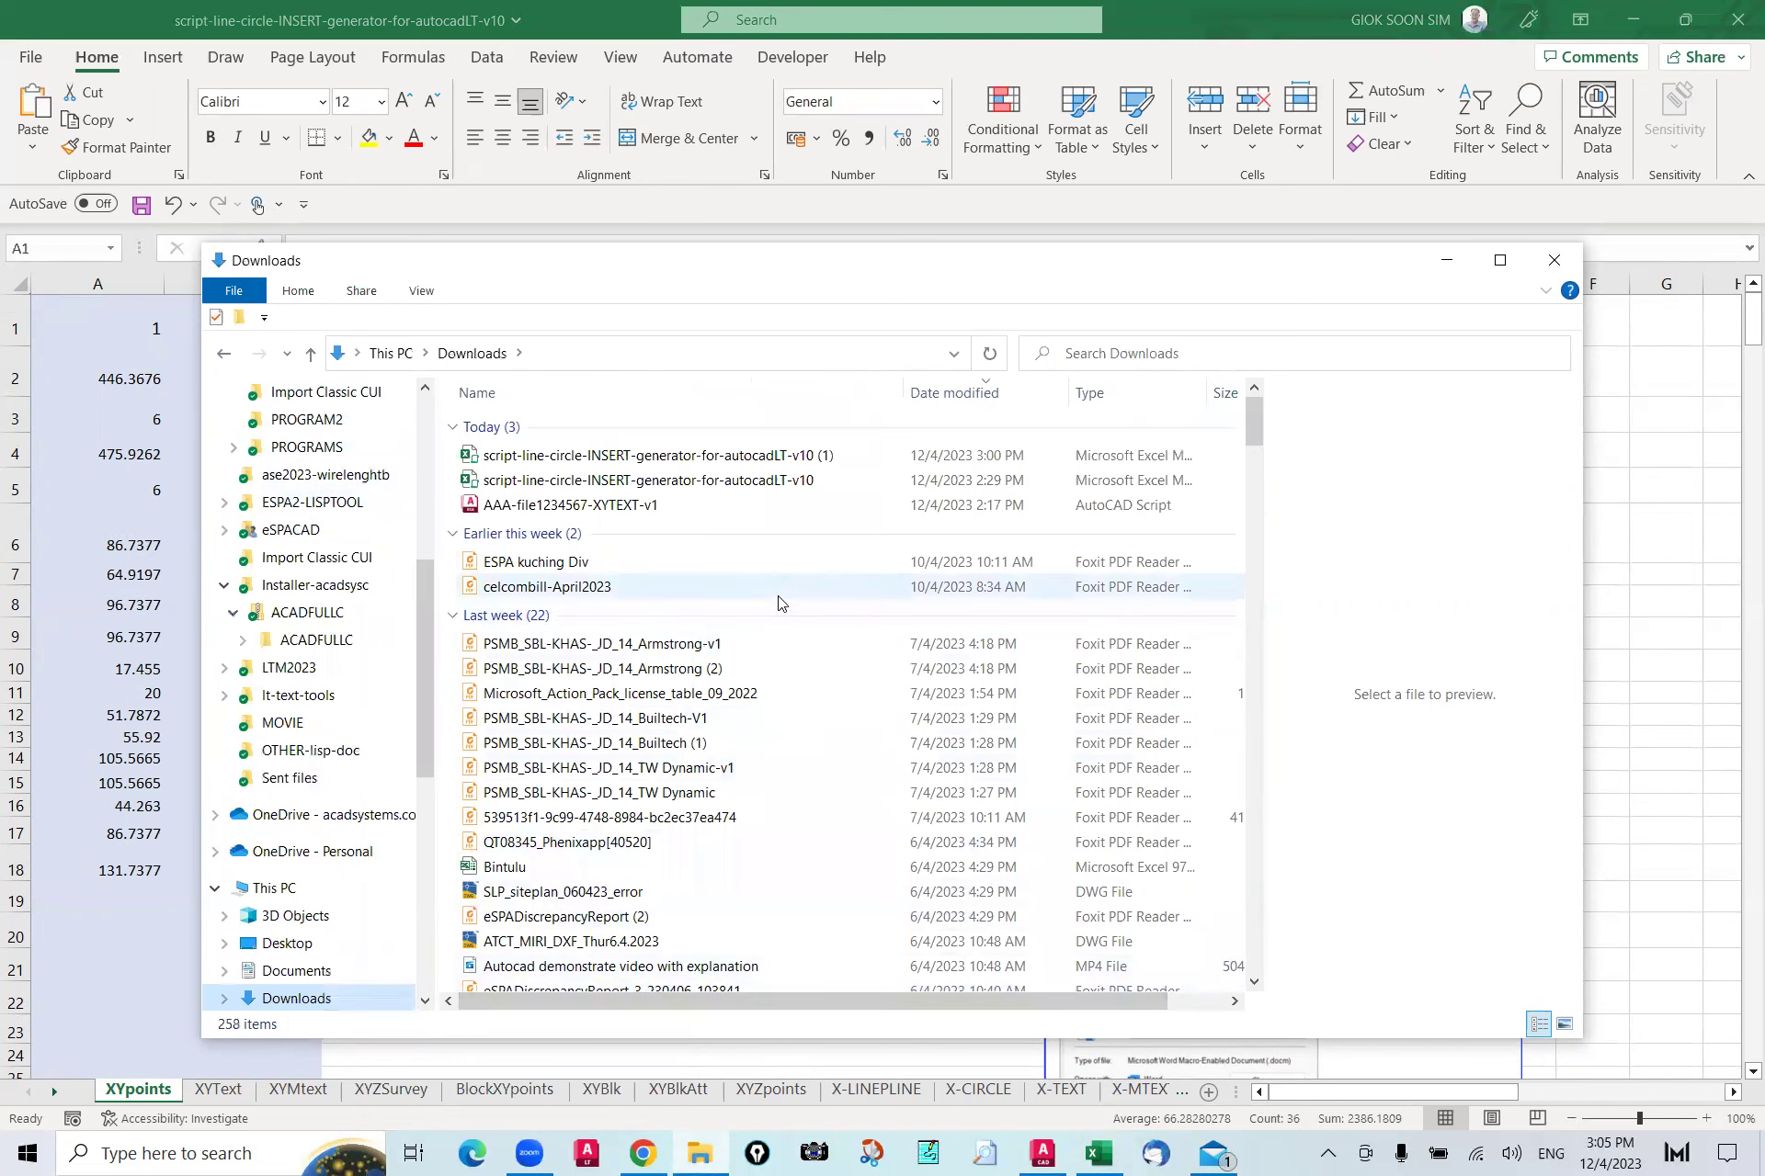
right_click(822, 524)
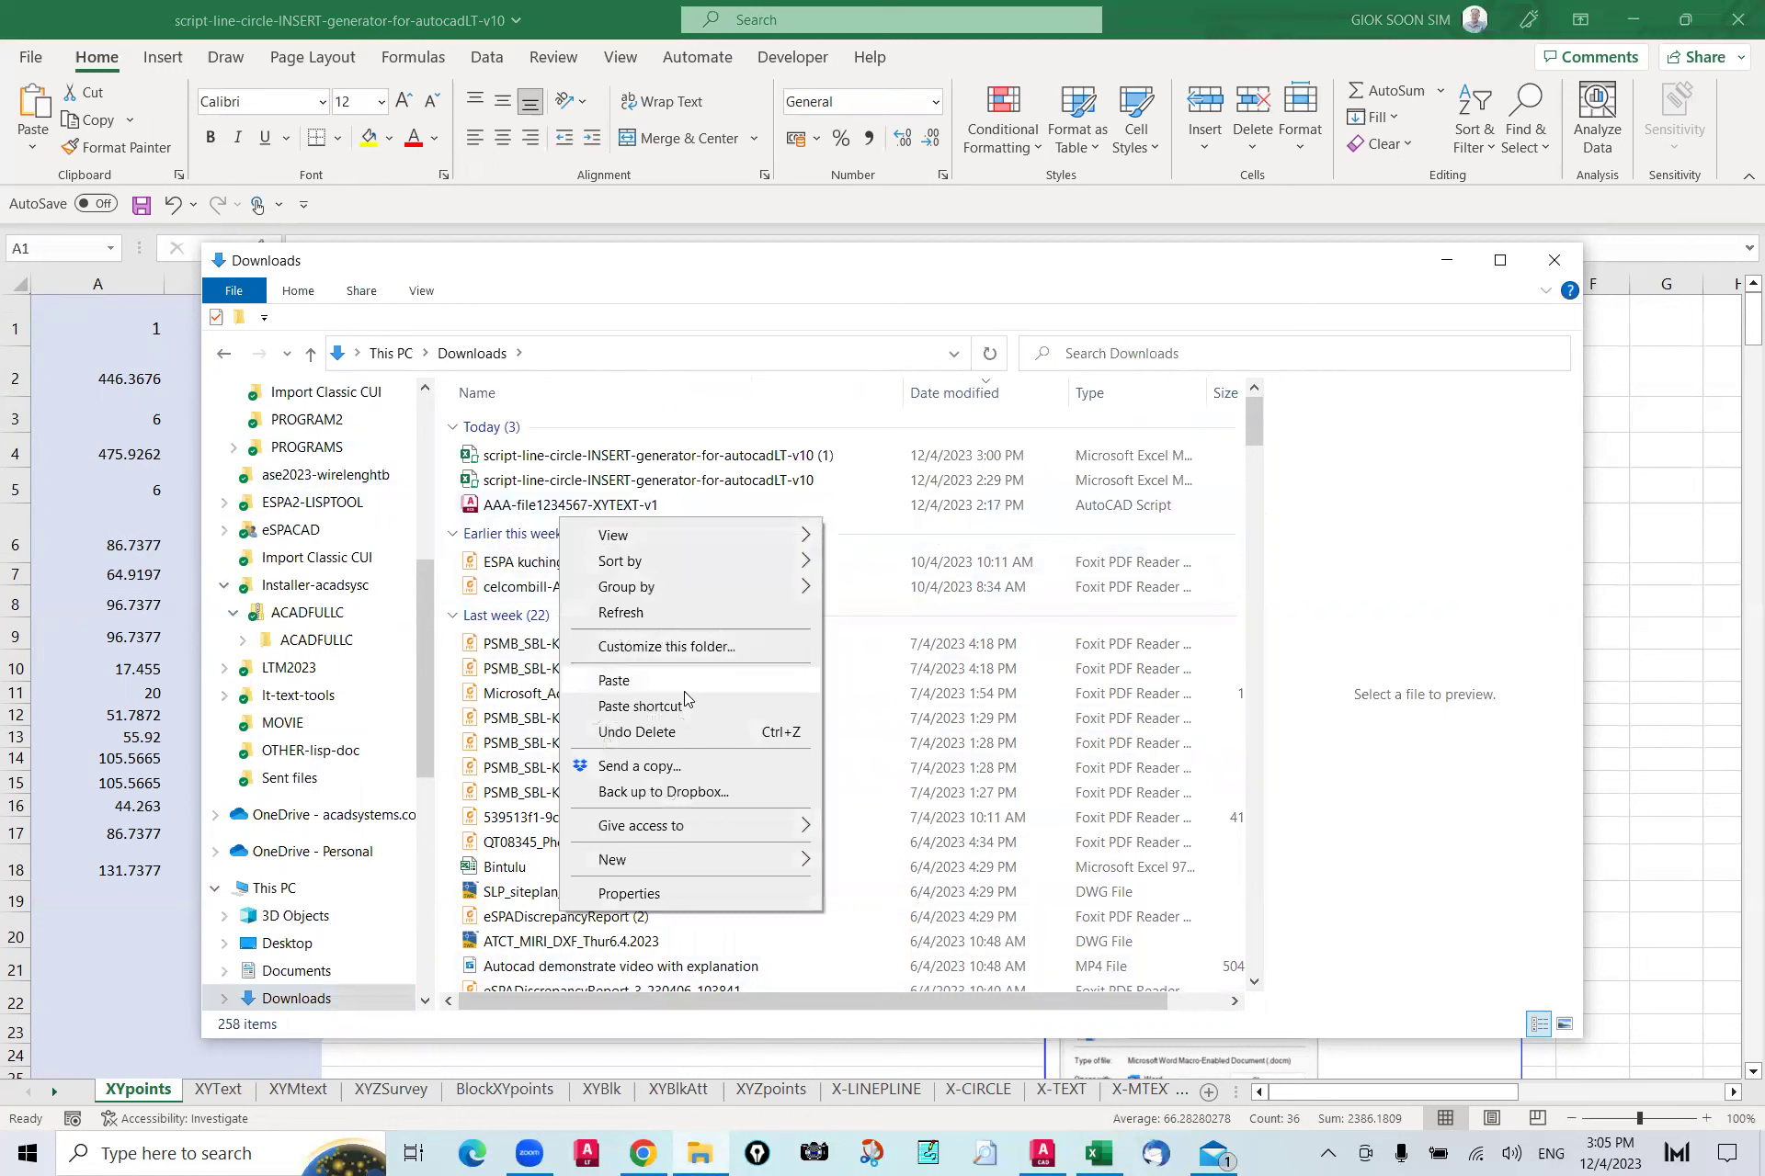
click(625, 690)
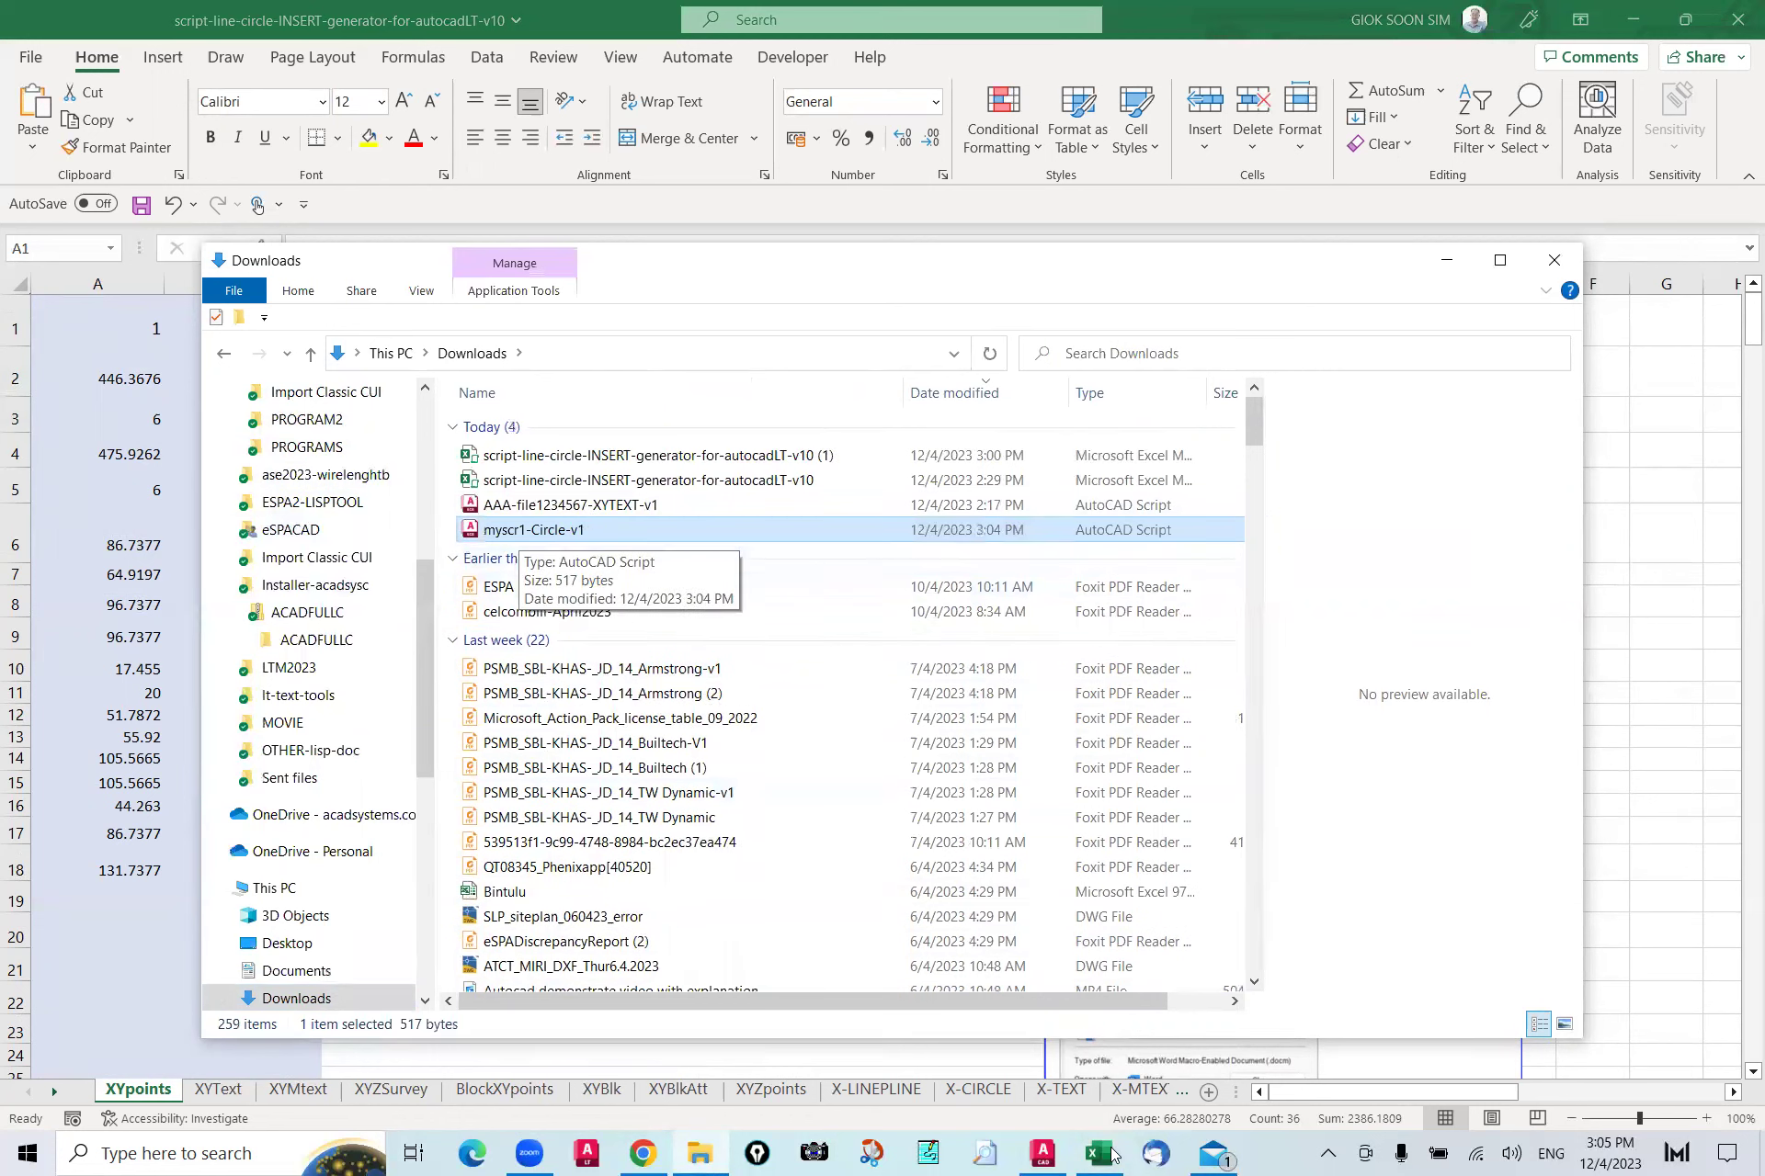
Step: Switch to AutoCAD and start the SCRIPT command in the abcattri2 drawing
click(1044, 1153)
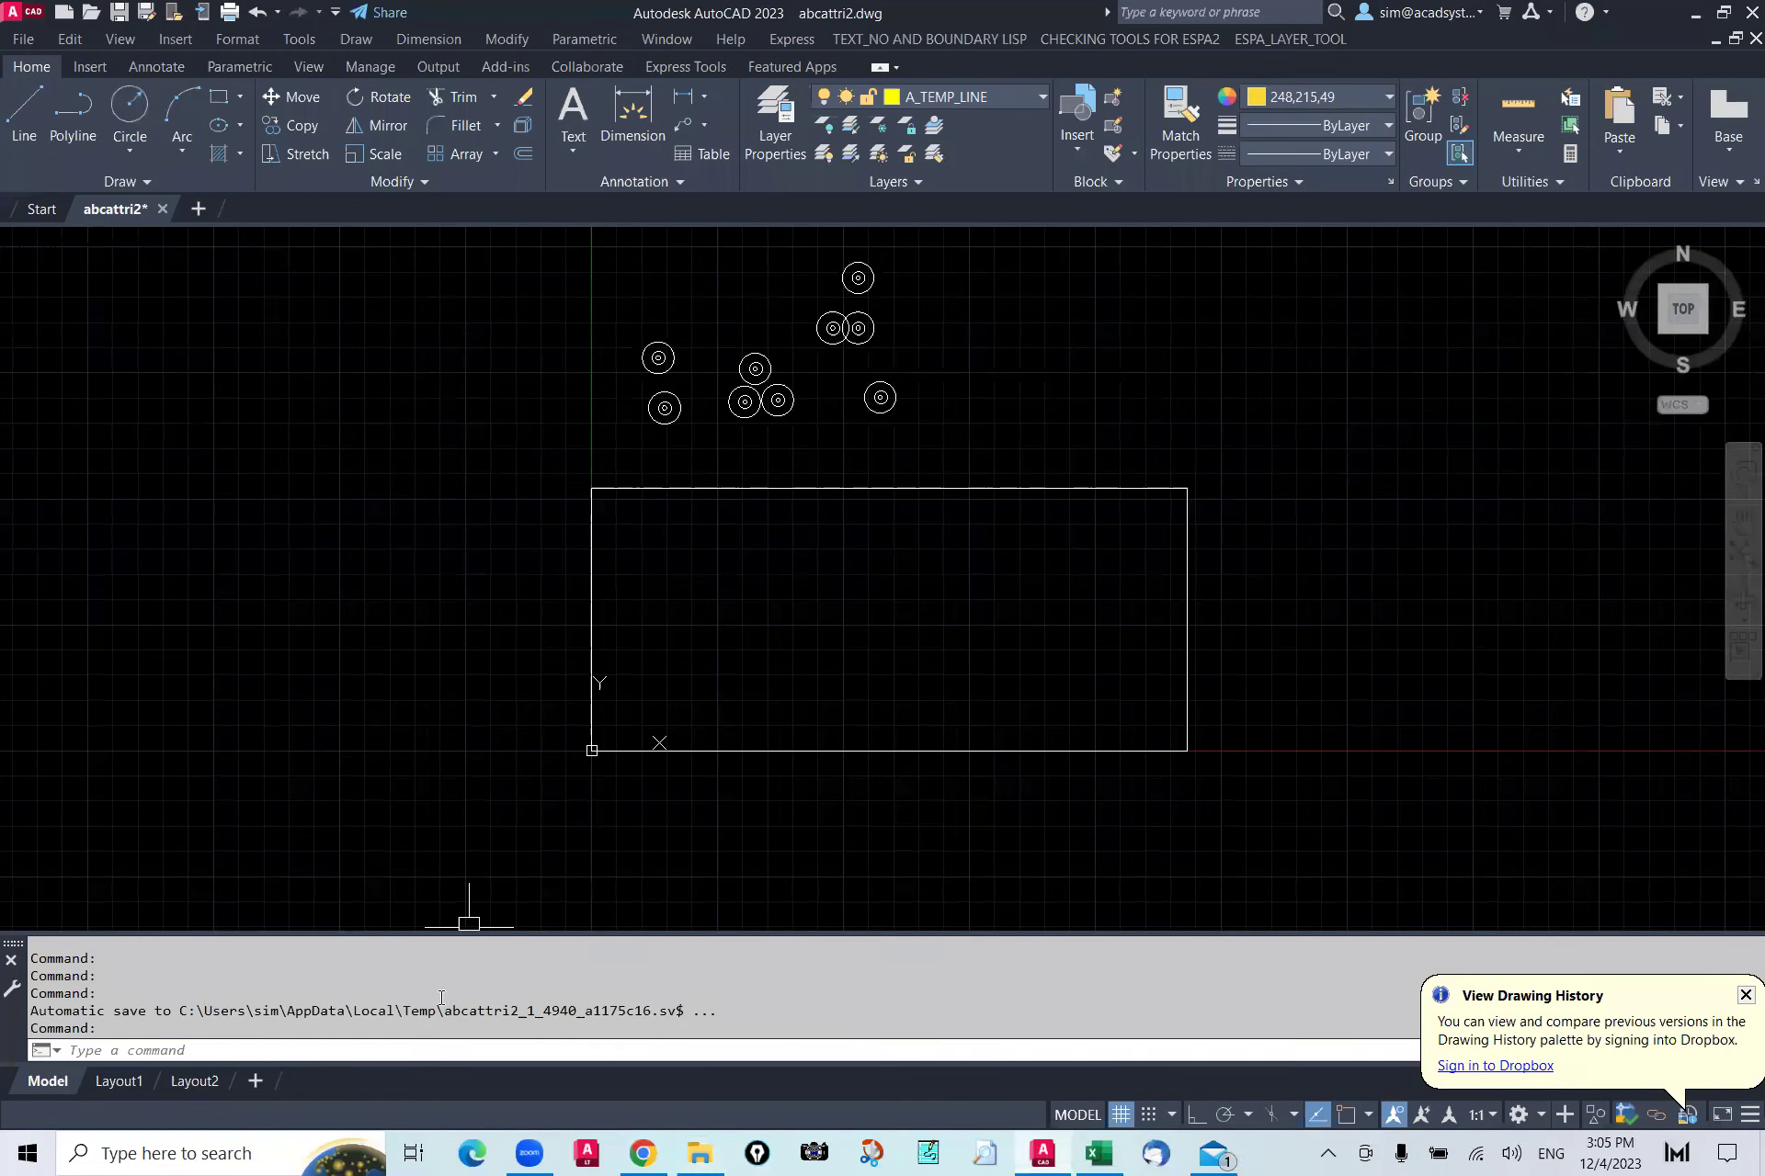
click(413, 1051)
text(scripy)
key(BackSpace)
text(t)
key(Return)
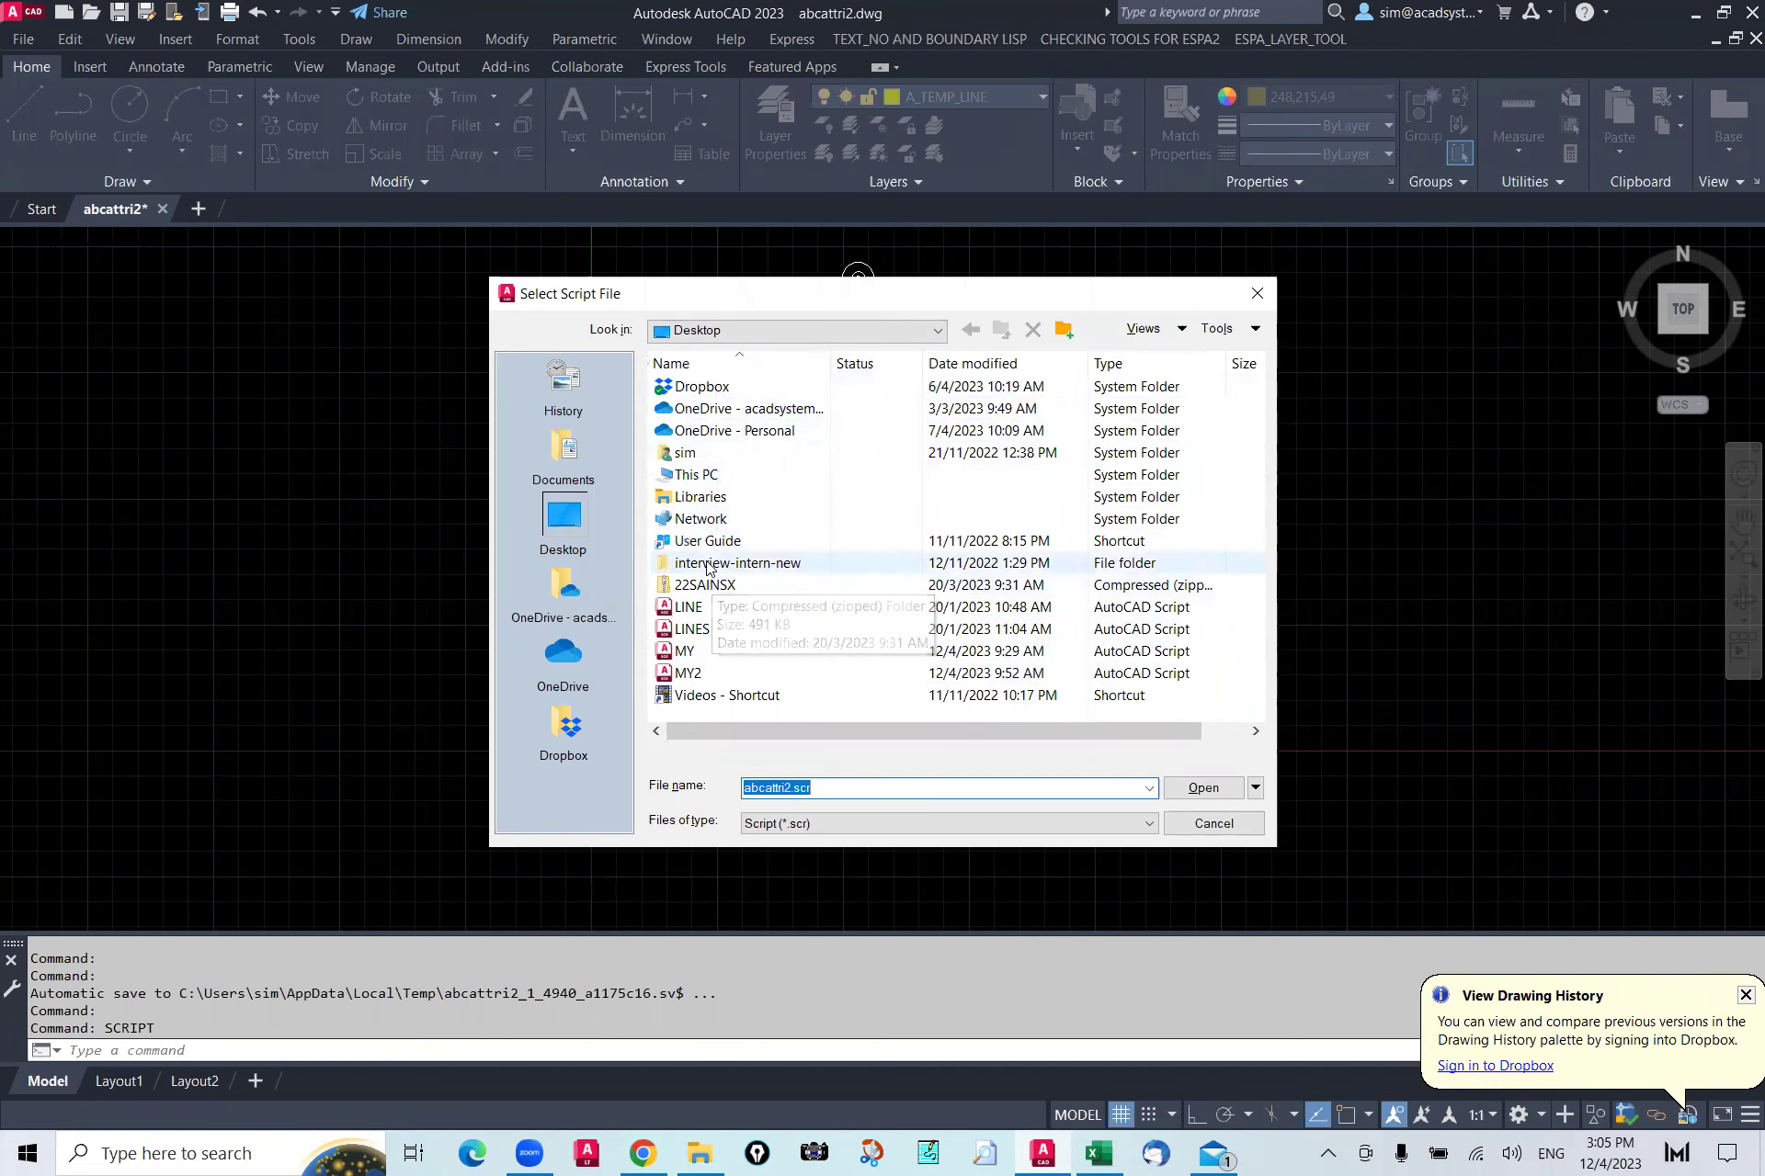
Step: Browse to the Downloads folder and run the myscr1-Circle-v1 script to draw the circles
click(717, 333)
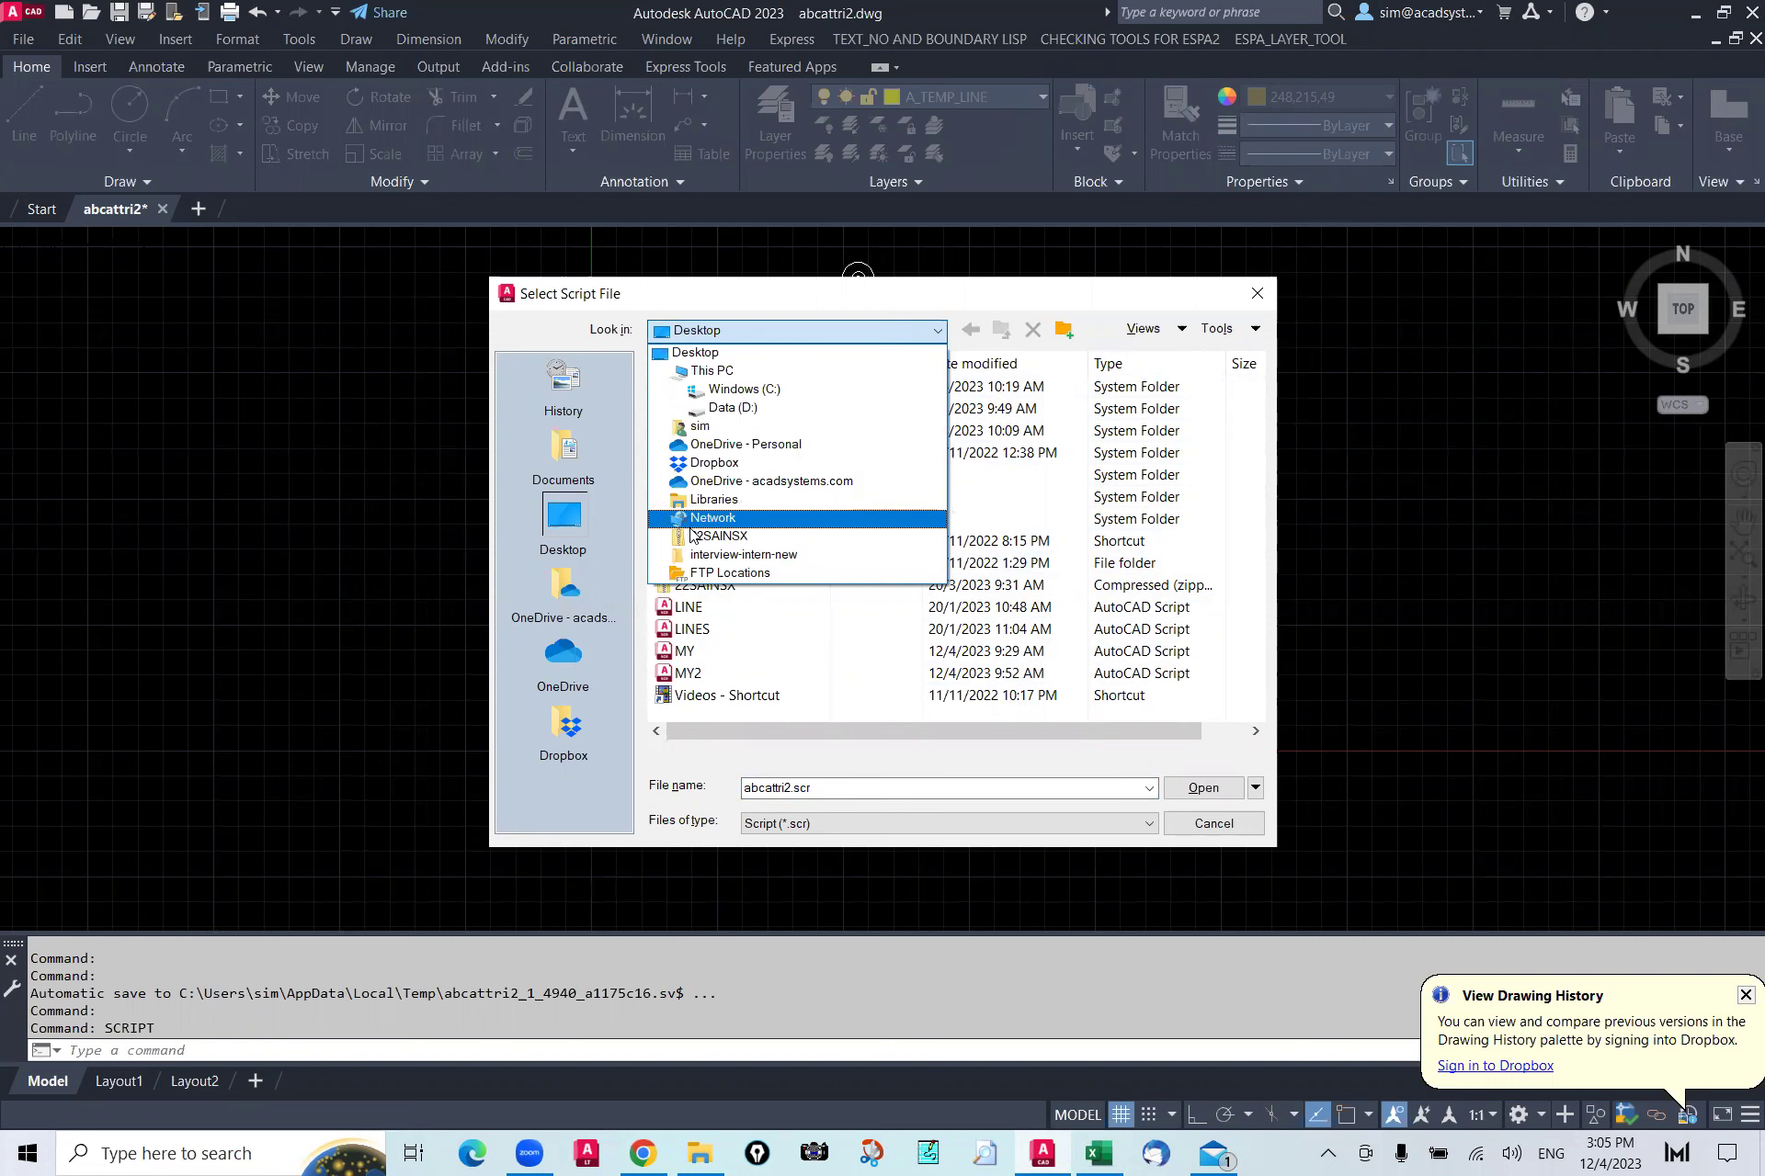
key(Up)
key(Up)
key(Up)
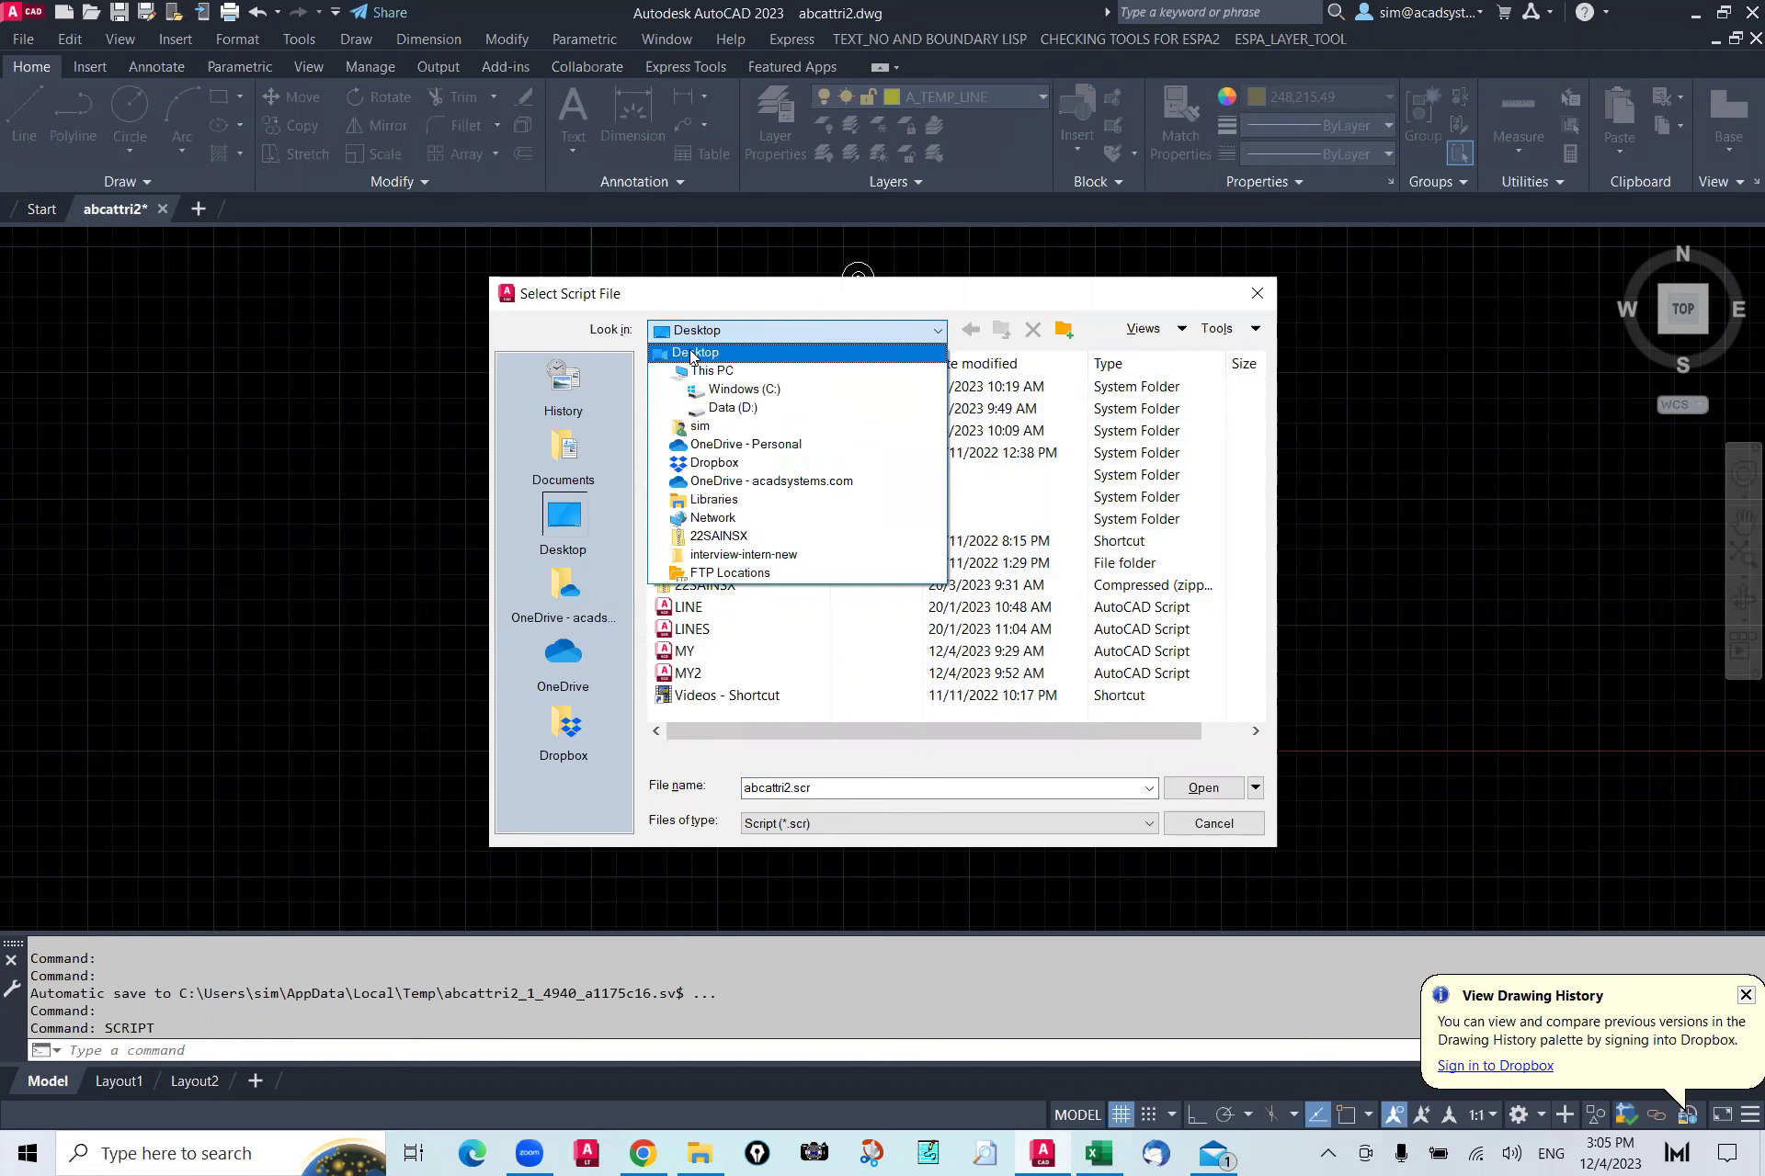
key(Return)
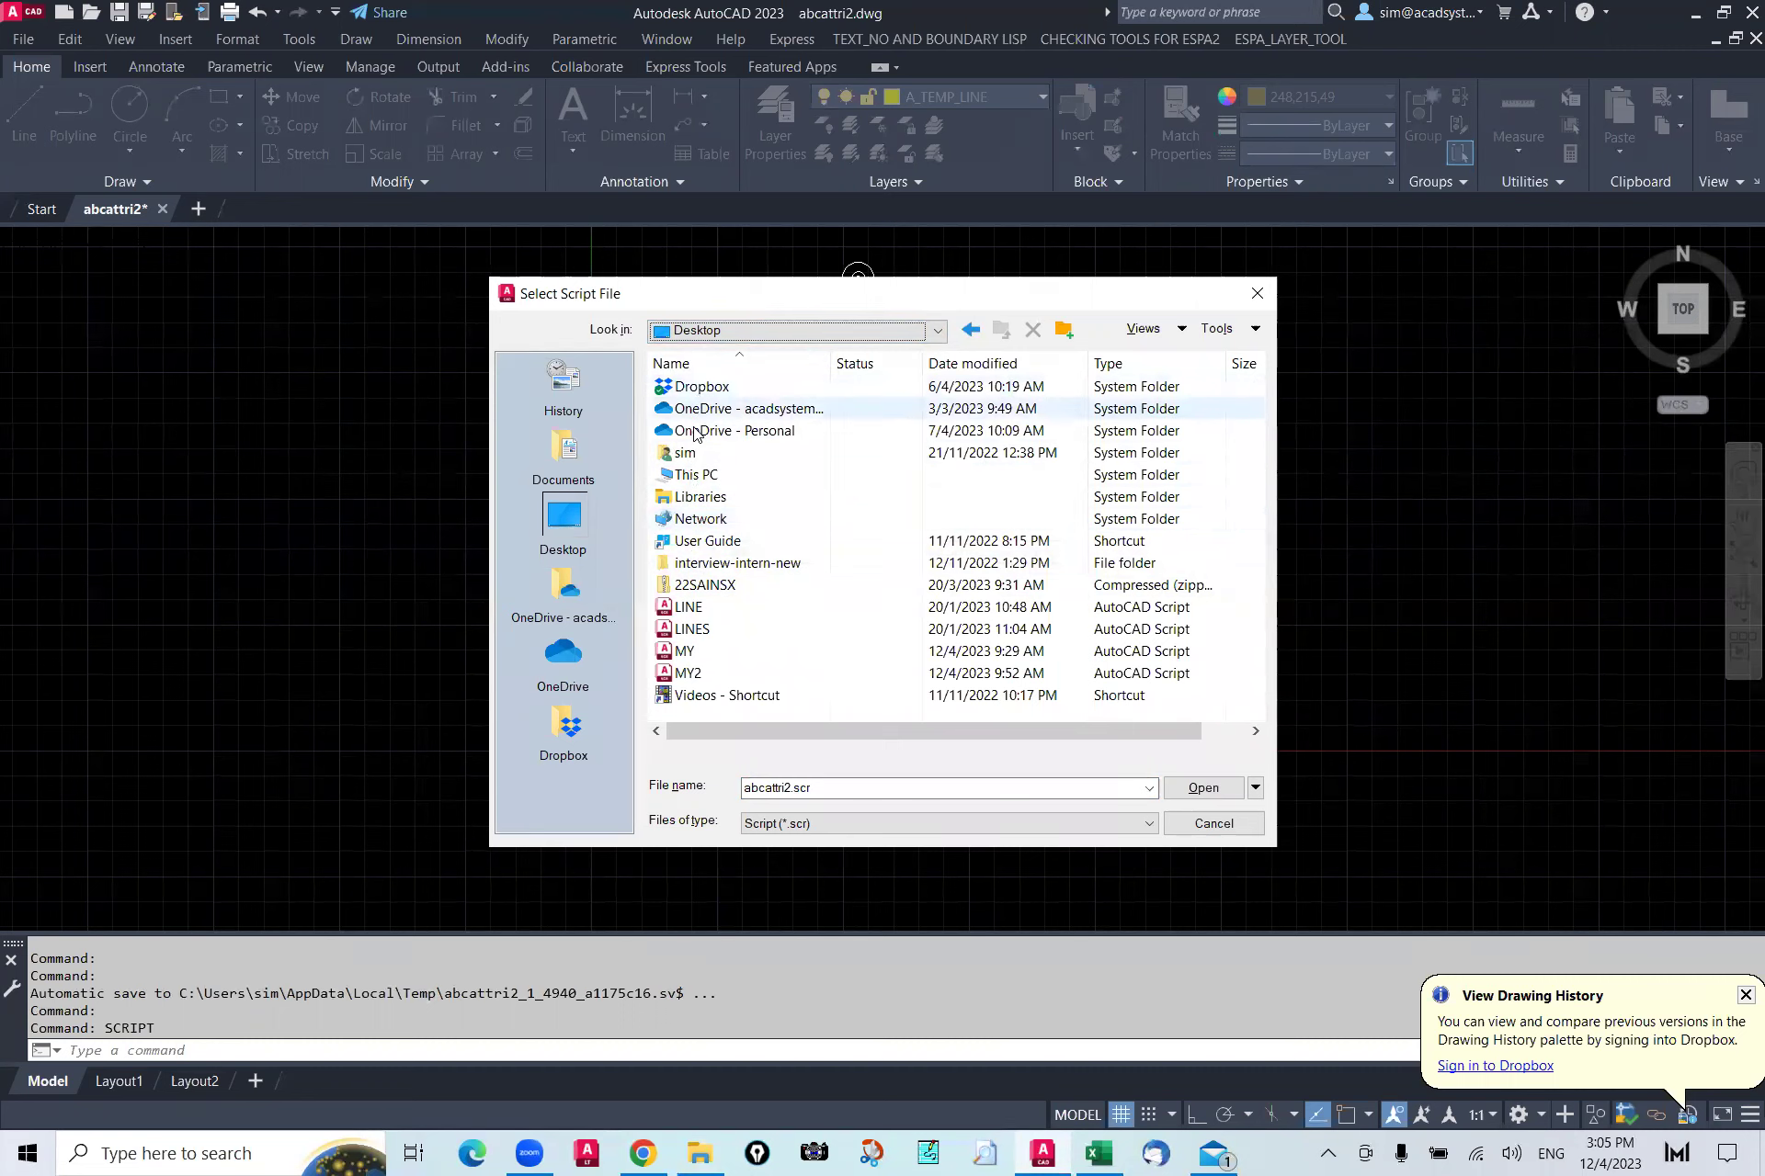
click(684, 457)
double_click(685, 456)
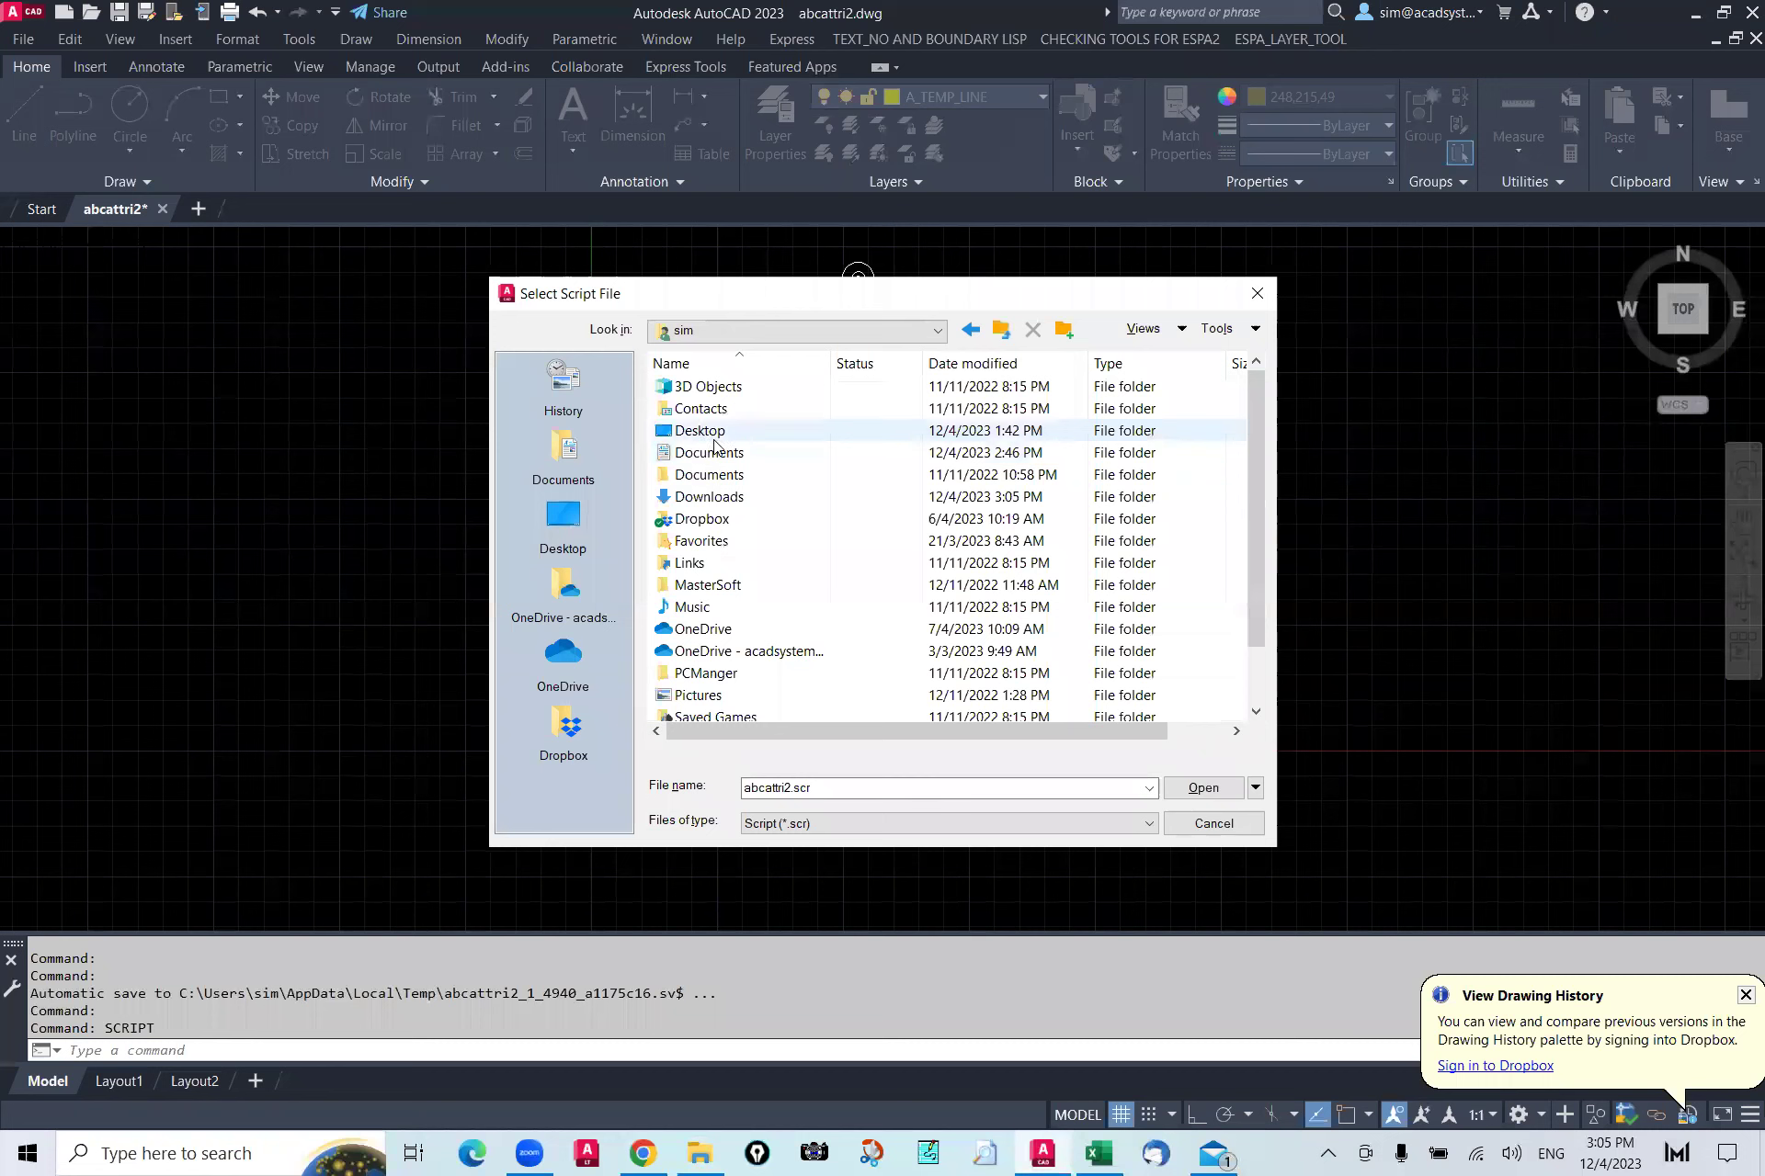
double_click(705, 496)
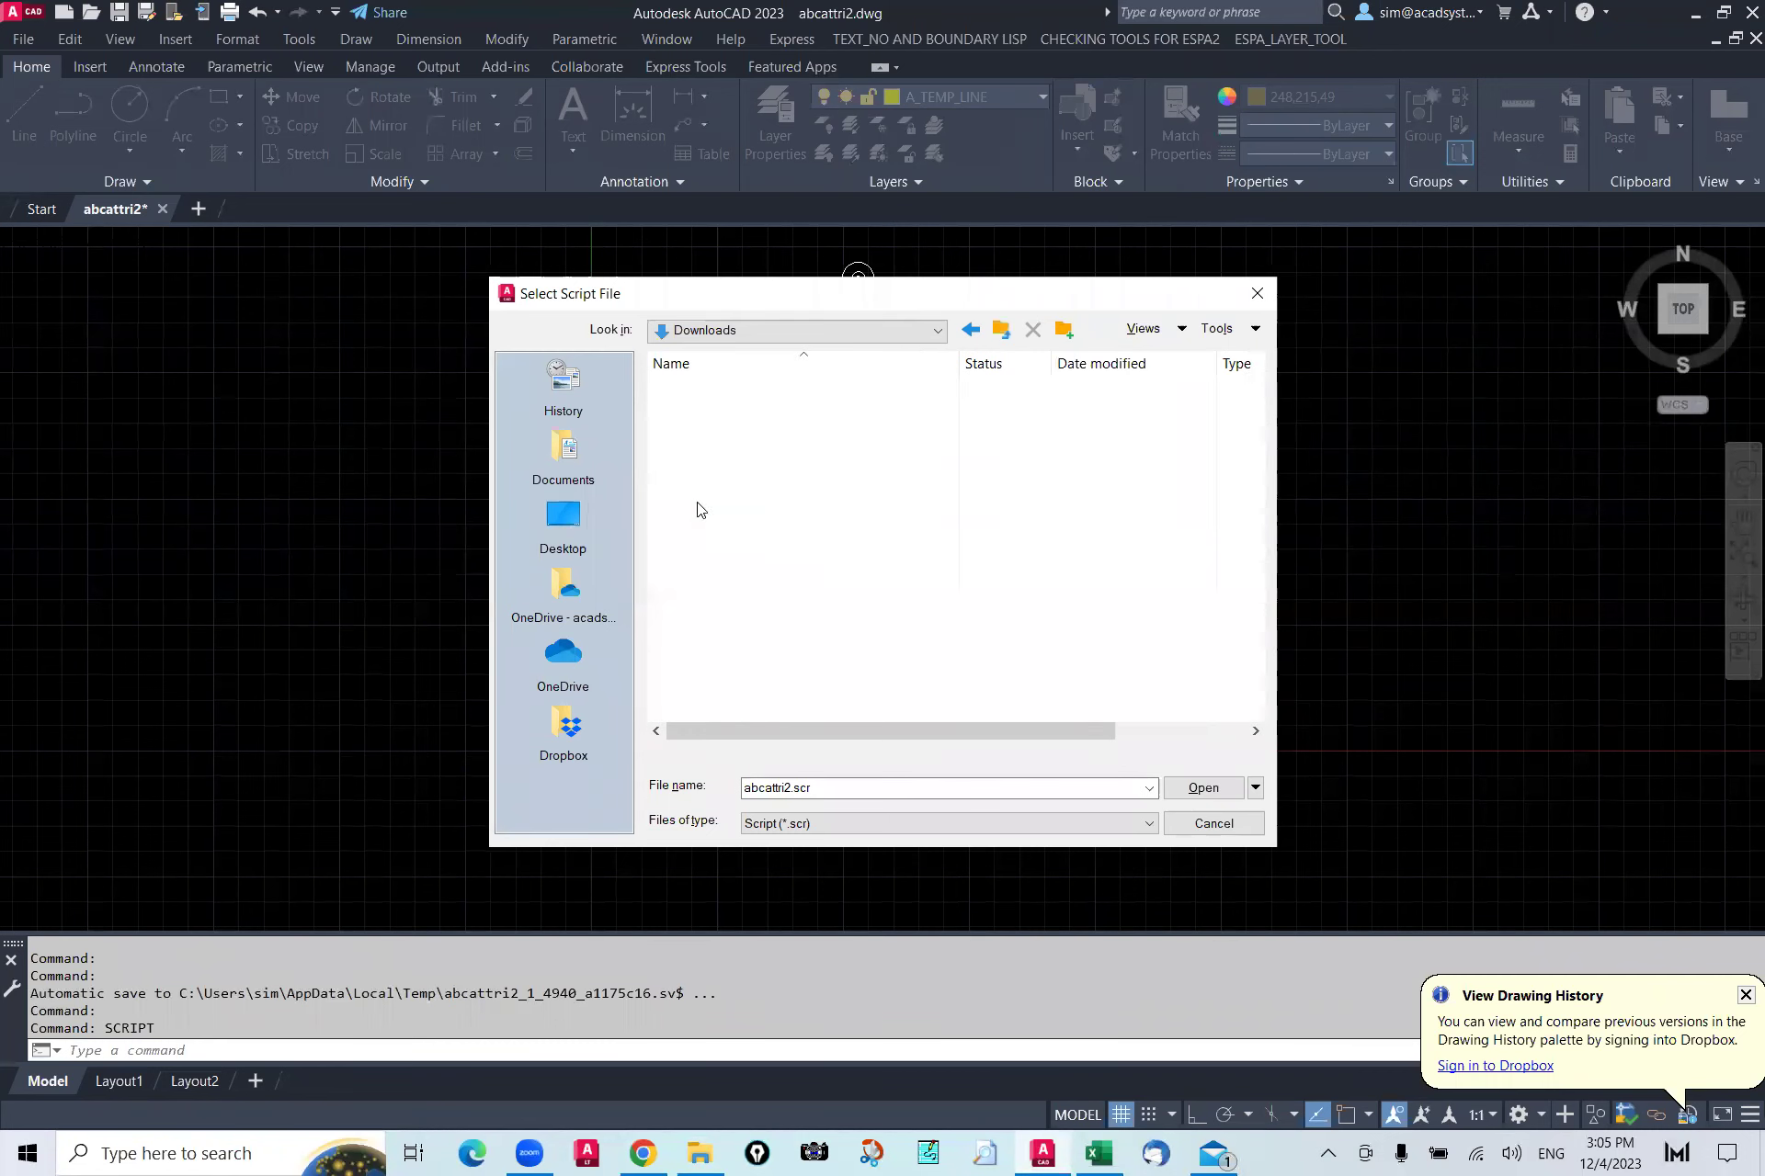
click(731, 434)
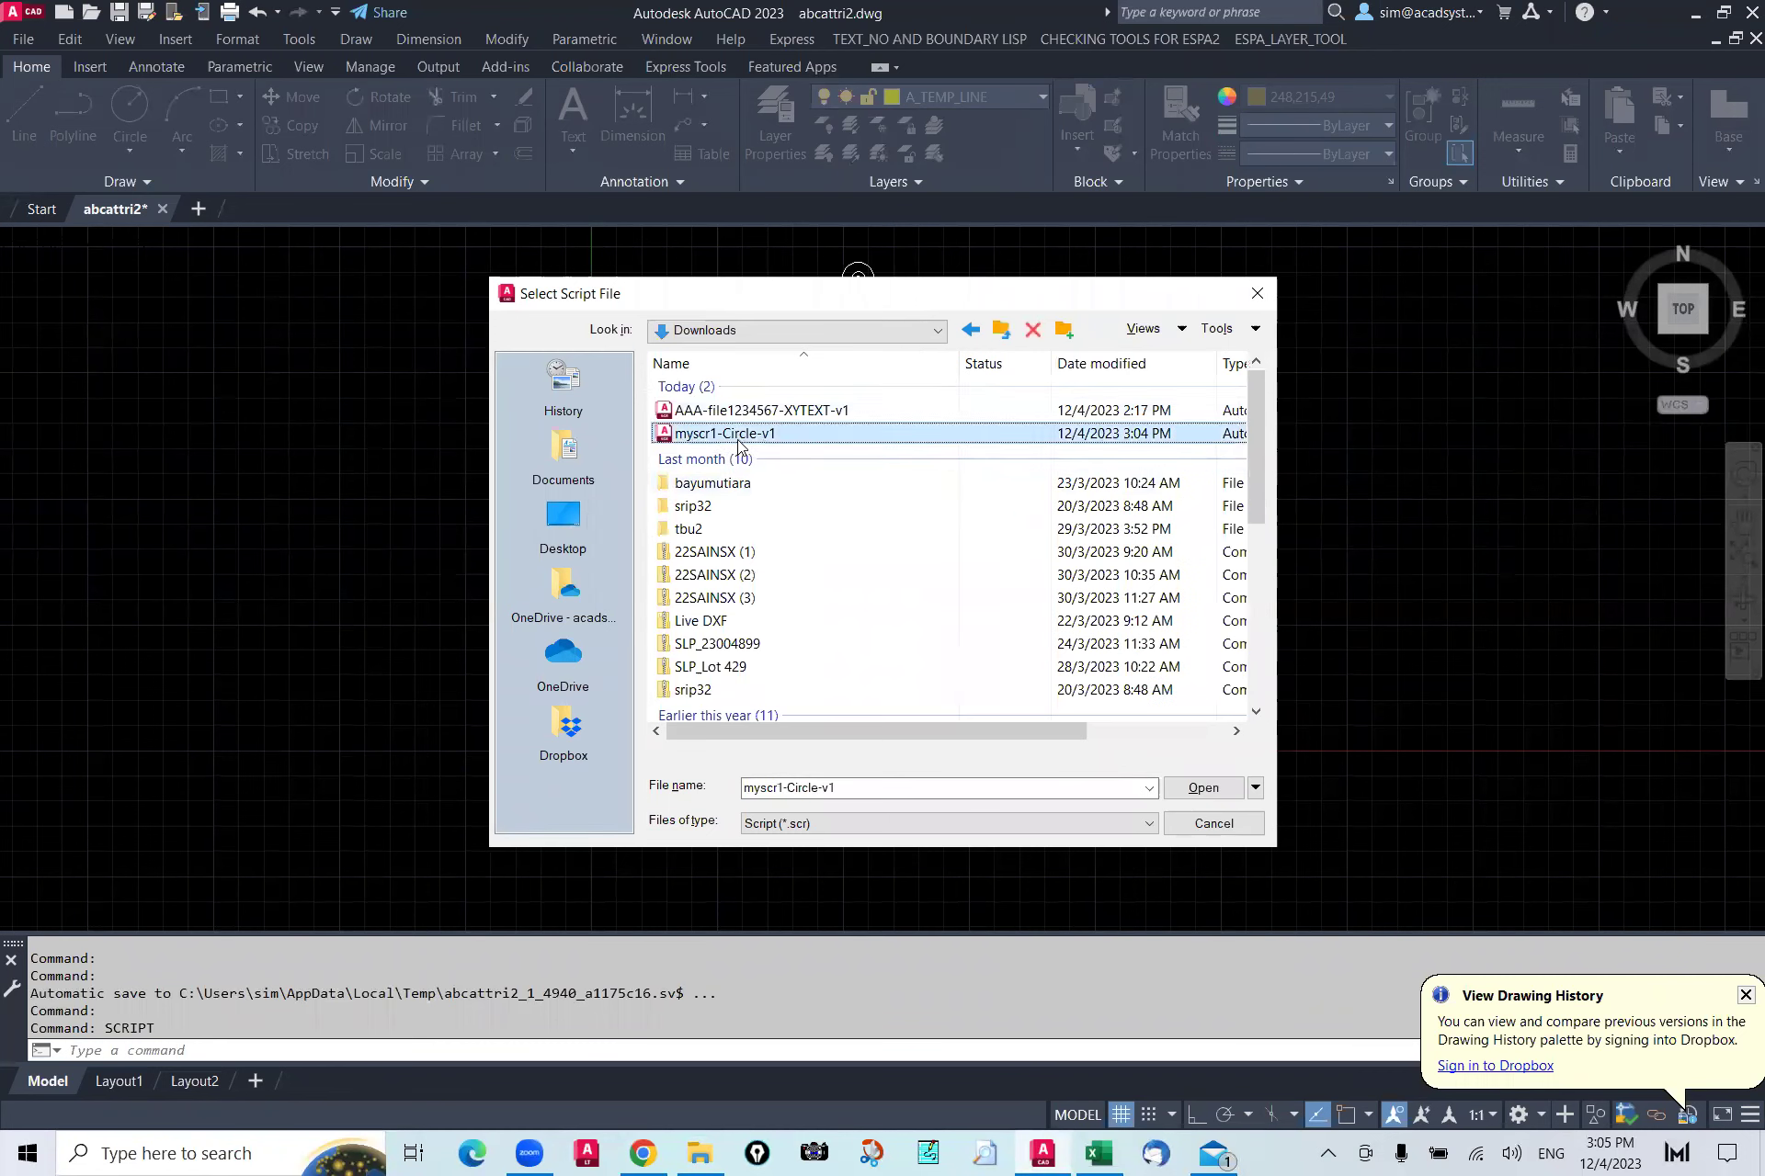
click(1201, 789)
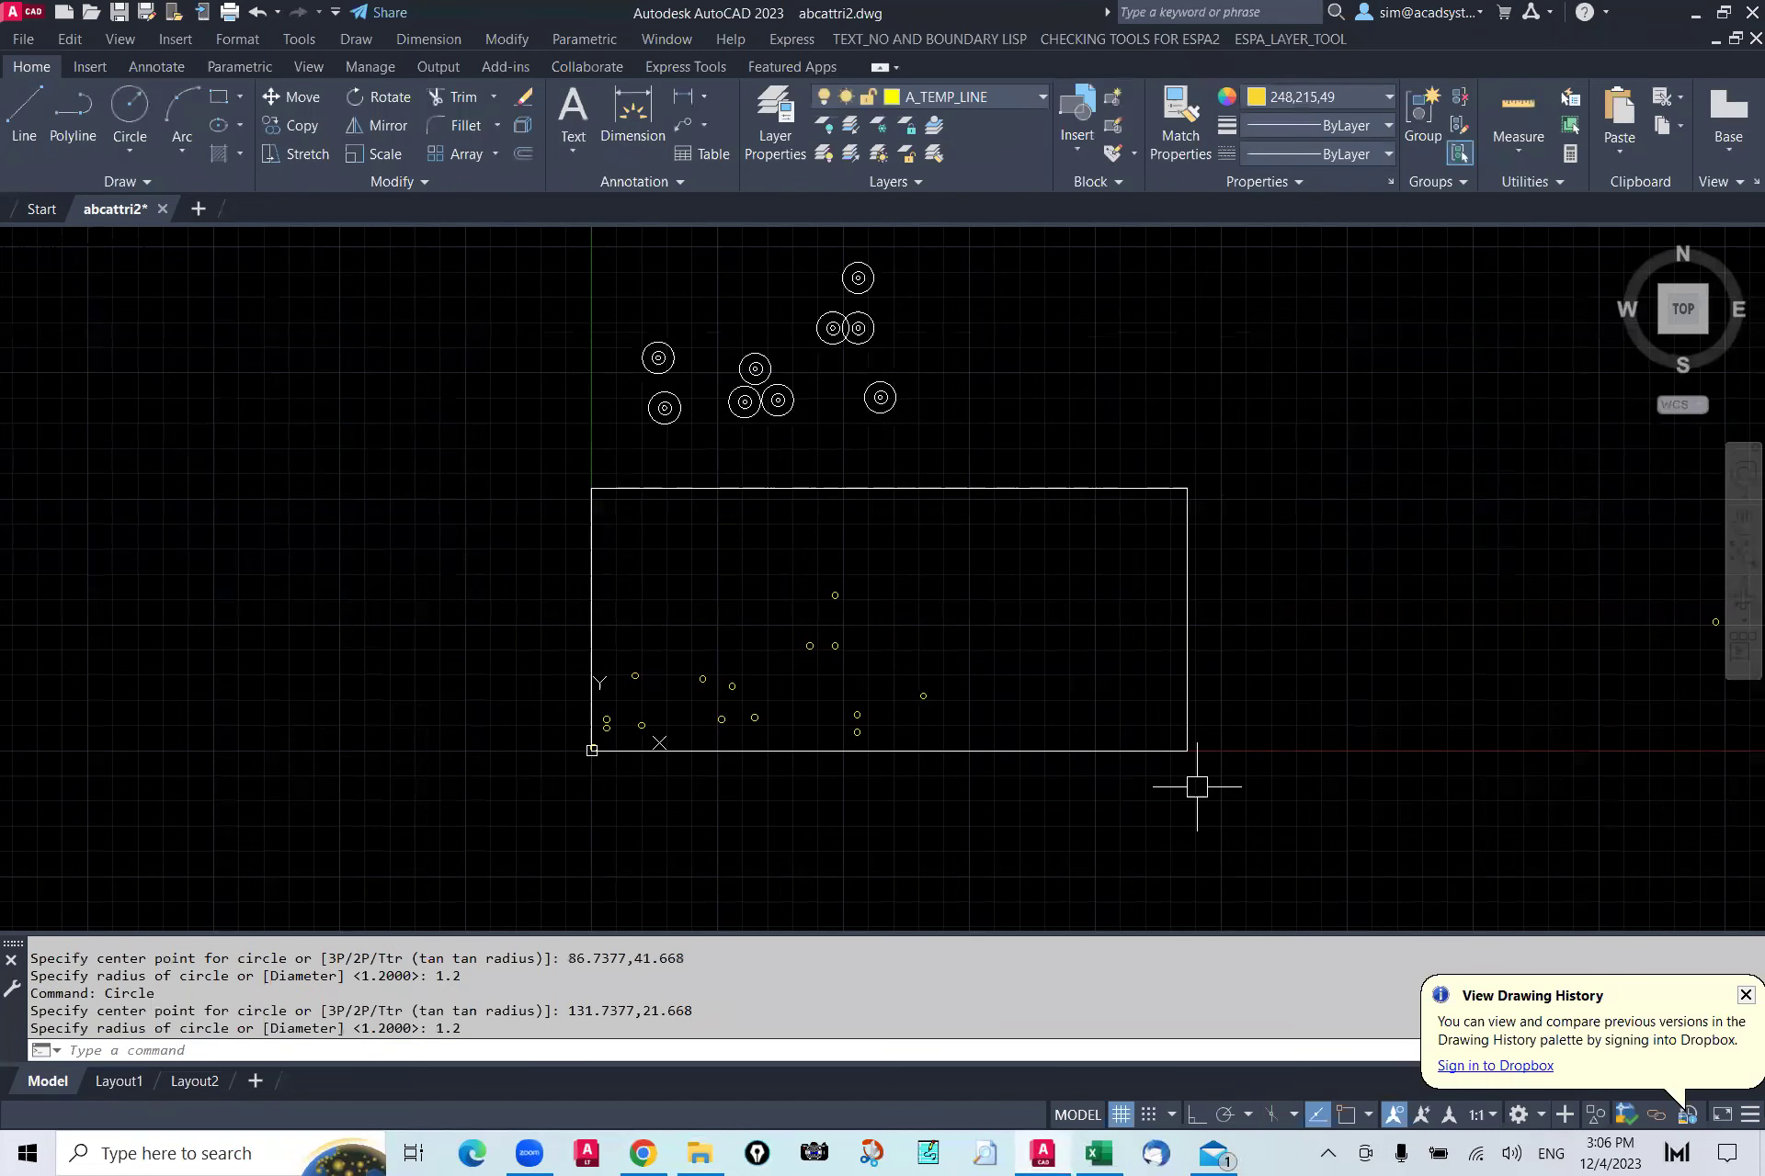
Step: Inspect the generated circles near the origin and select the one closest to it
scroll(668, 741, up, 3)
scroll(441, 707, up, 2)
scroll(436, 744, up, 5)
click(435, 773)
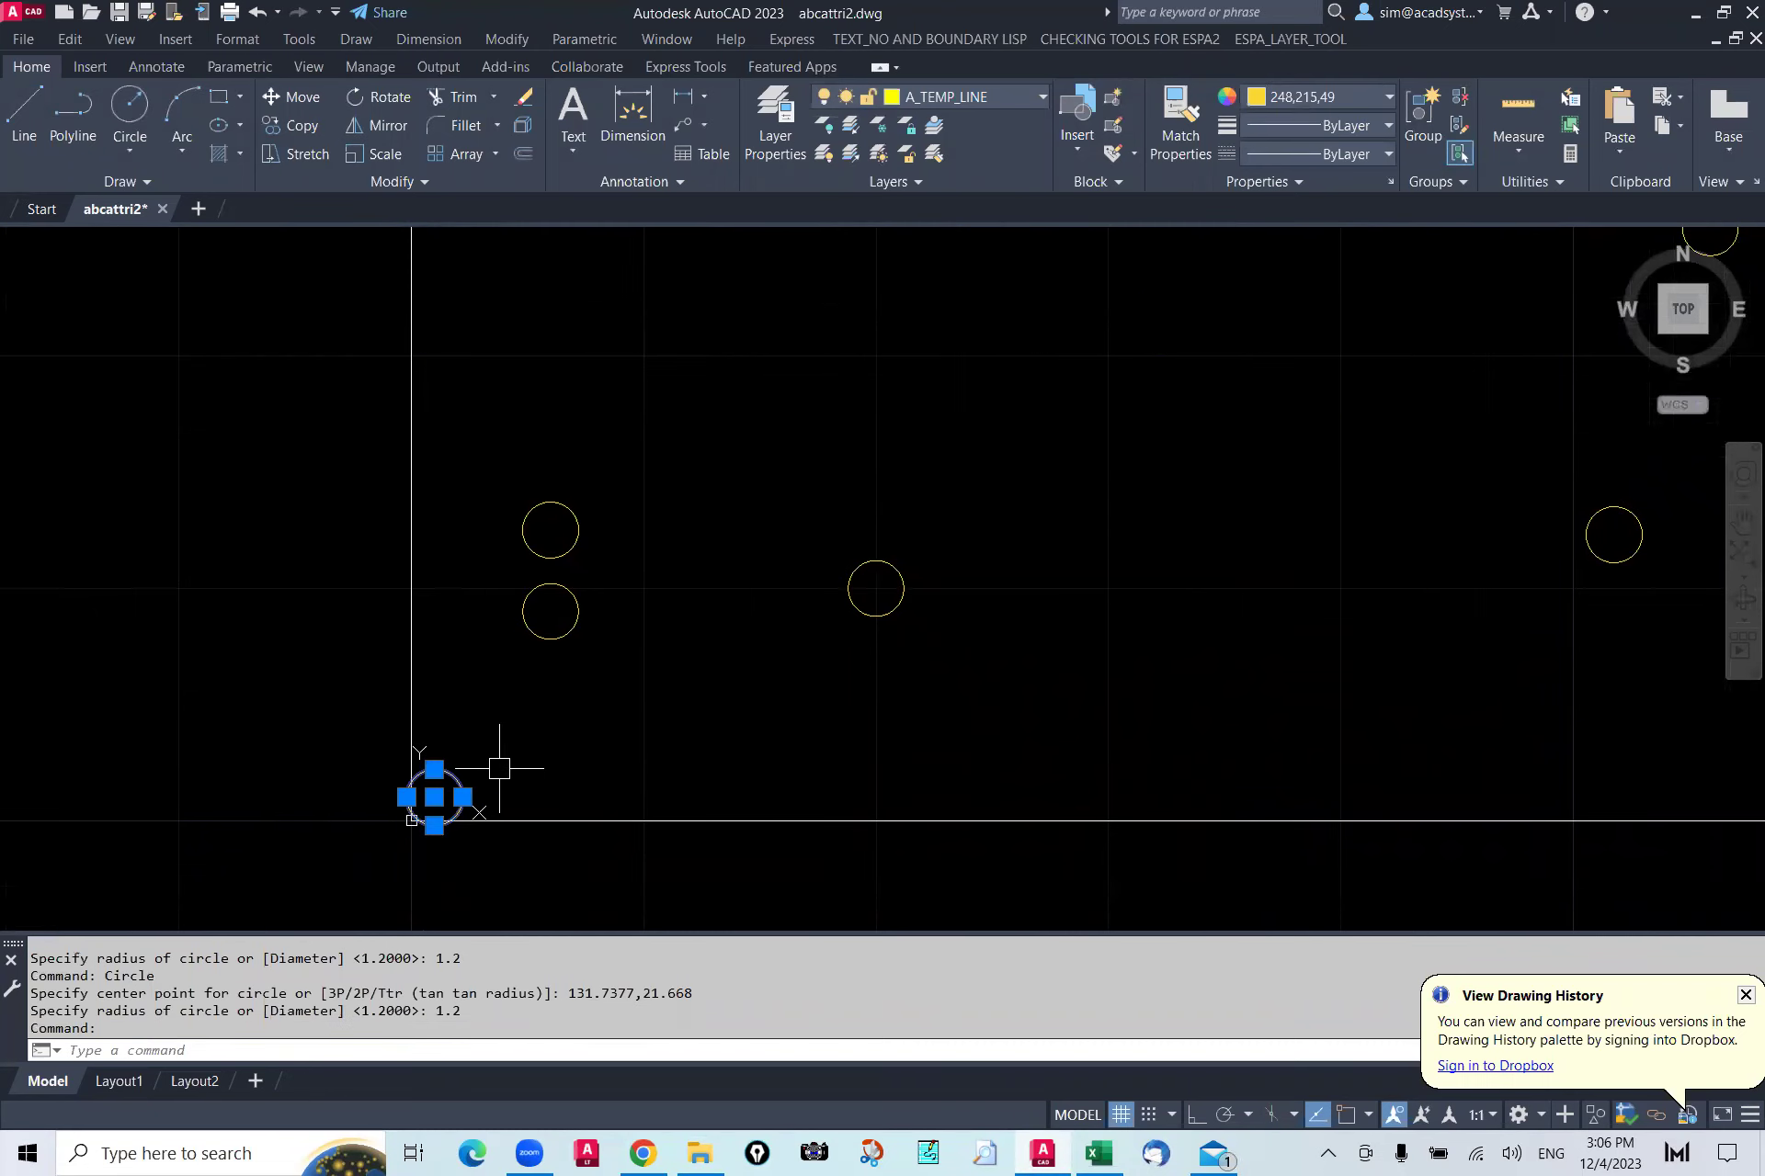
Step: Open the AutoCAD text window, review the script's command history and highlight the first circle's centre coordinates
drag(460, 1012, 297, 970)
key(ctrl+F2)
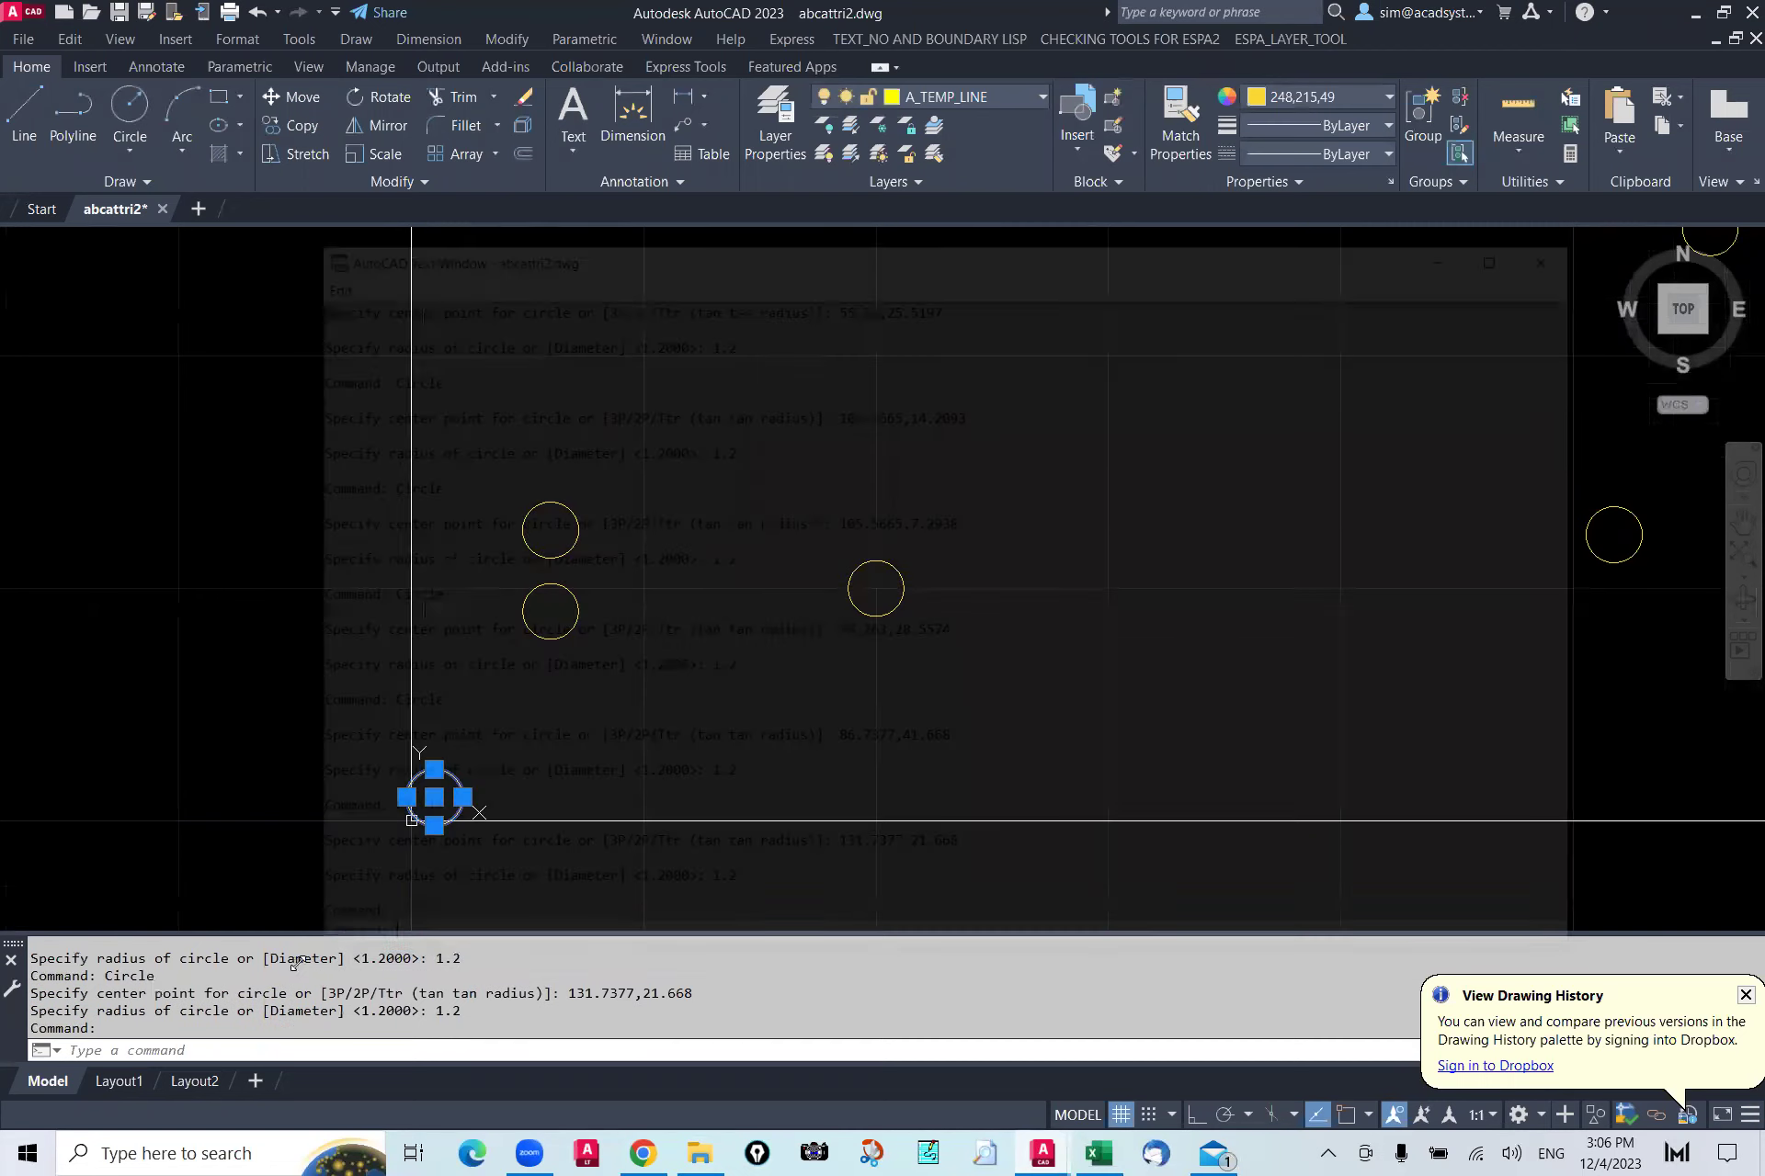
scroll(506, 430, up, 6)
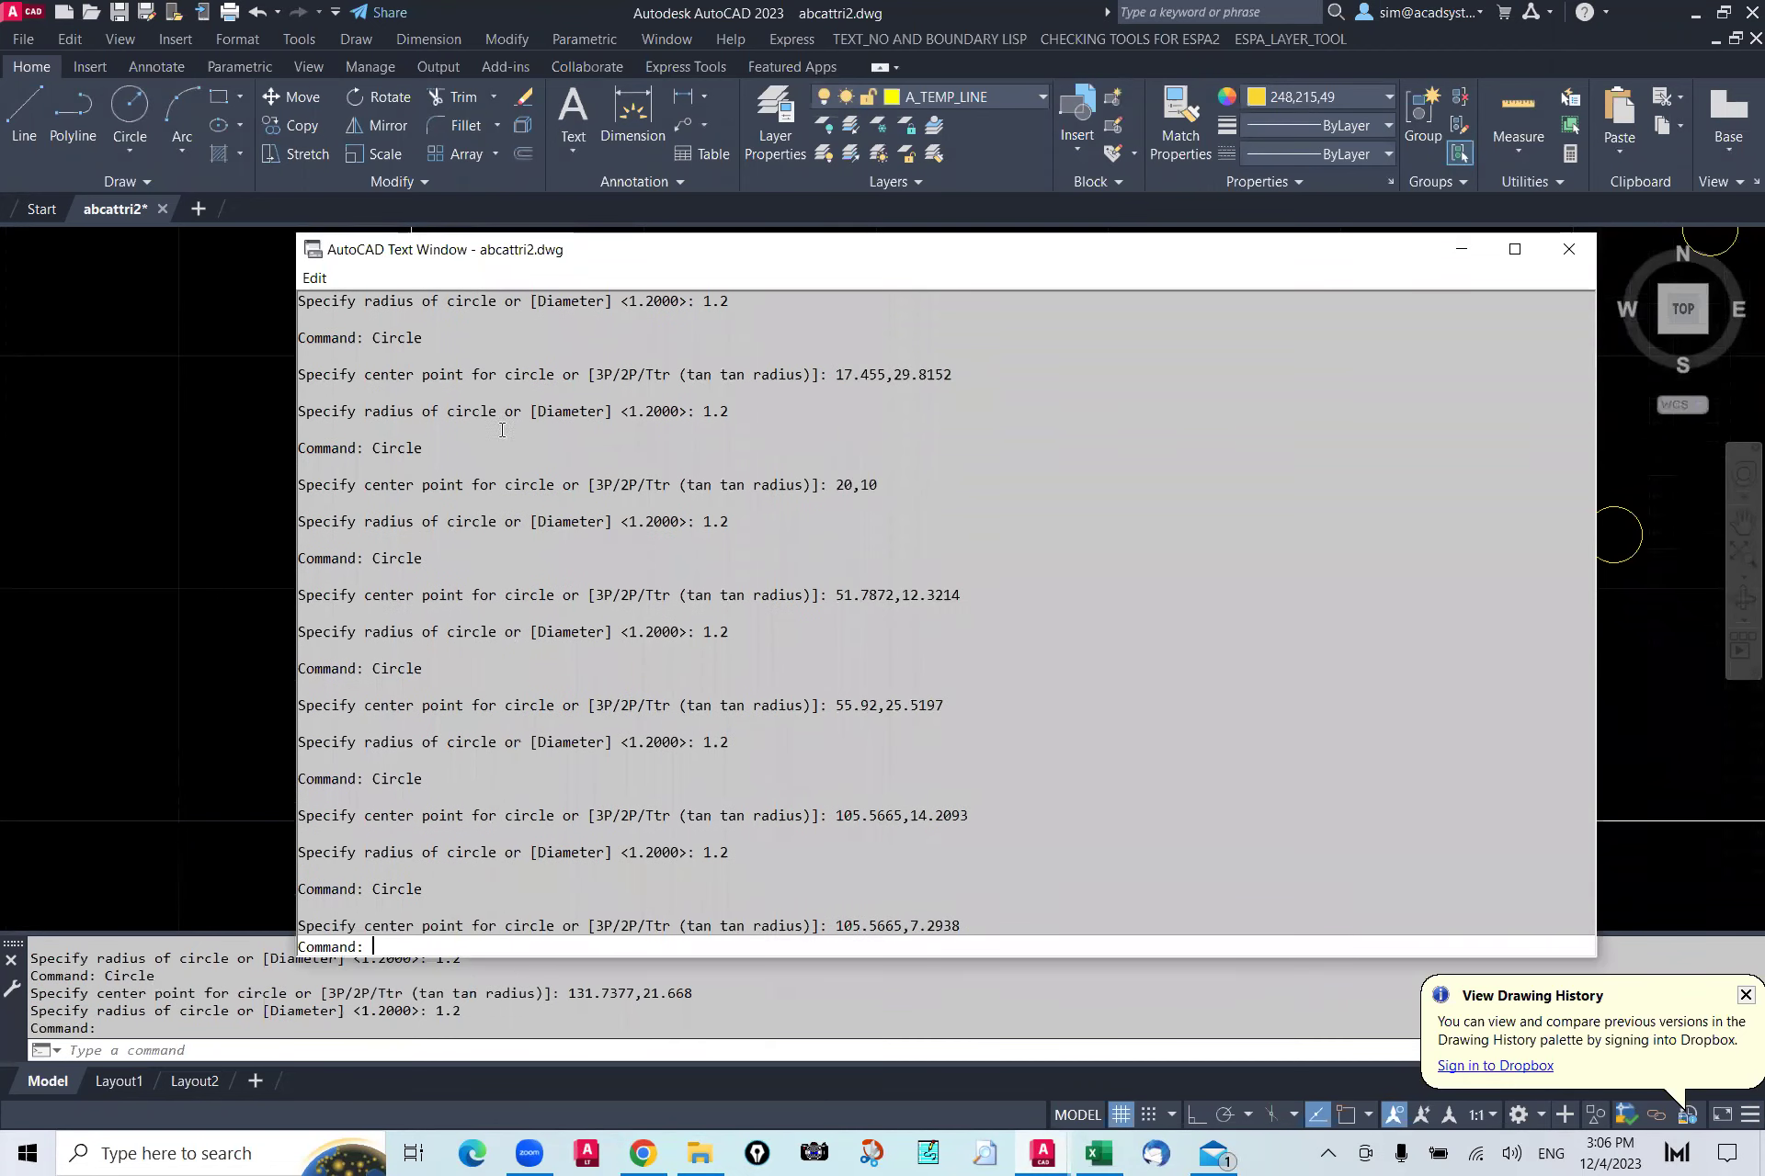
scroll(592, 504, up, 8)
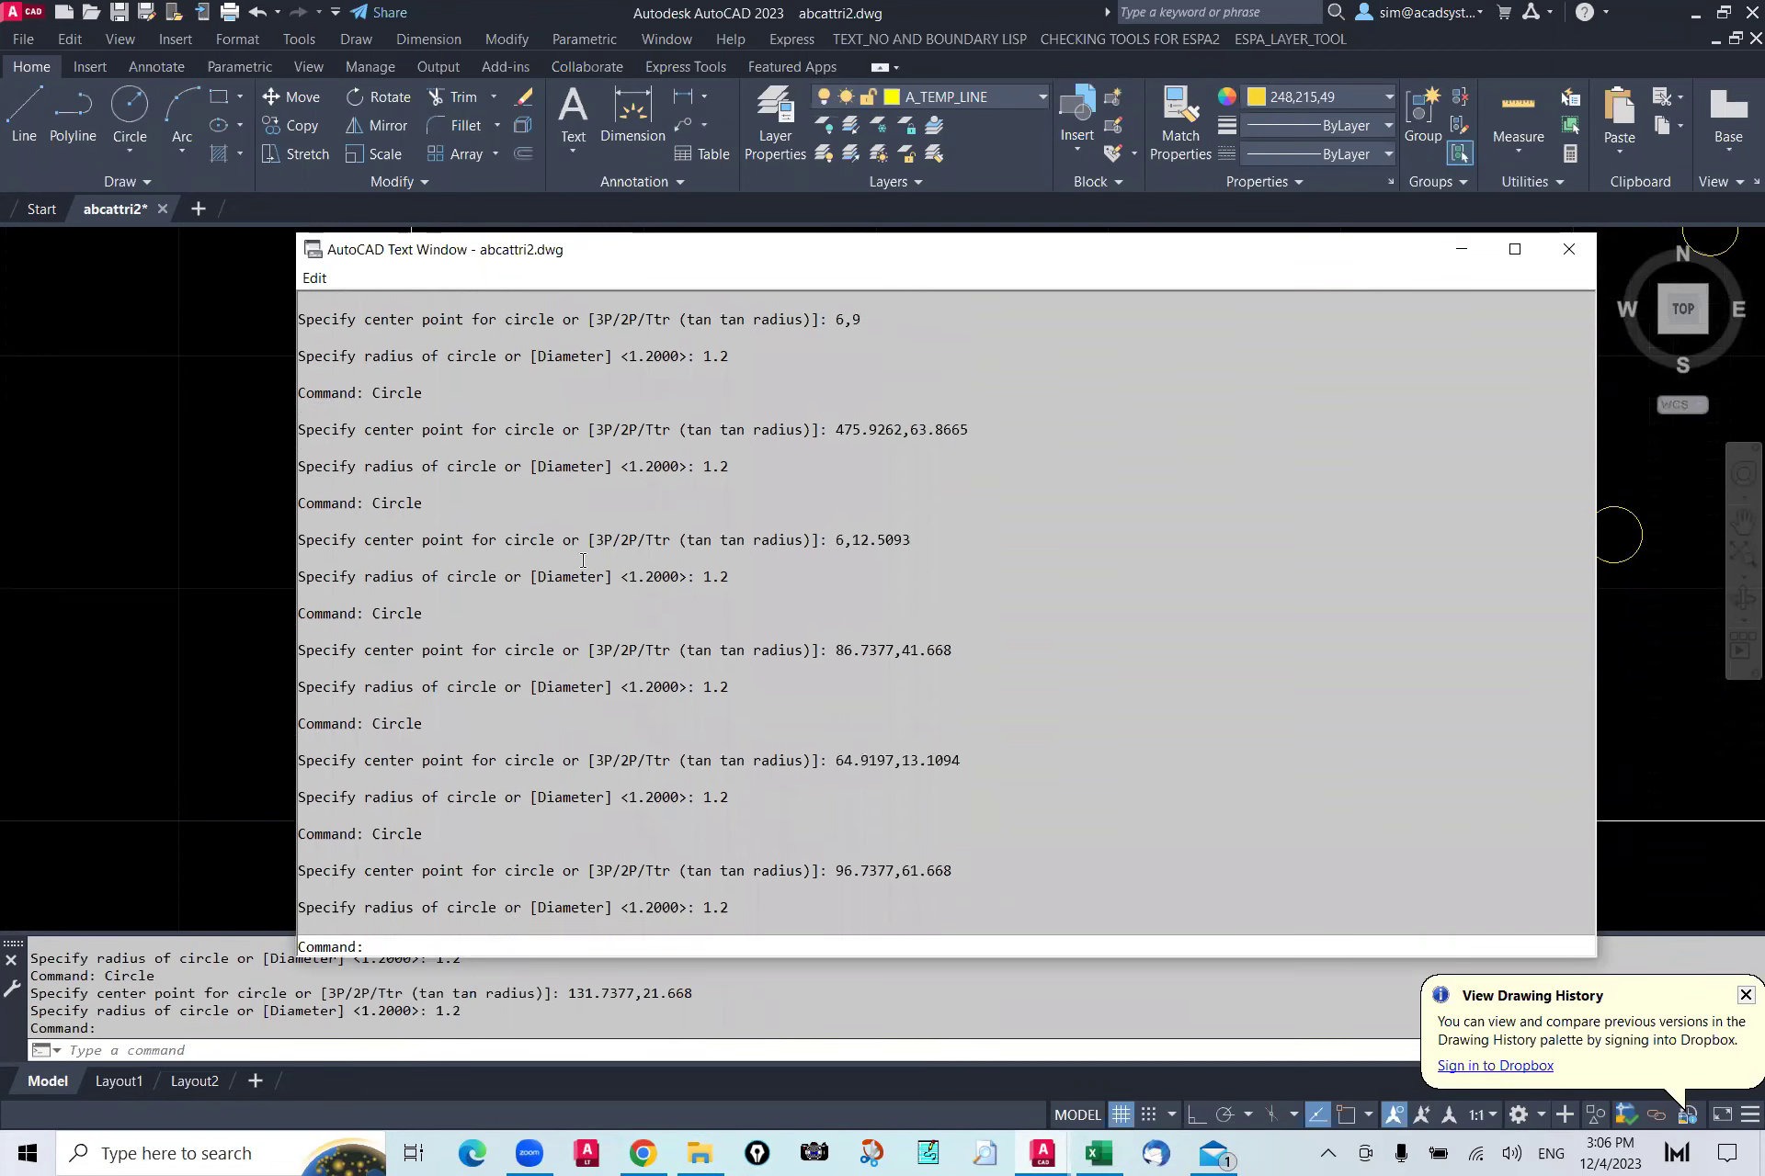
scroll(596, 596, up, 2)
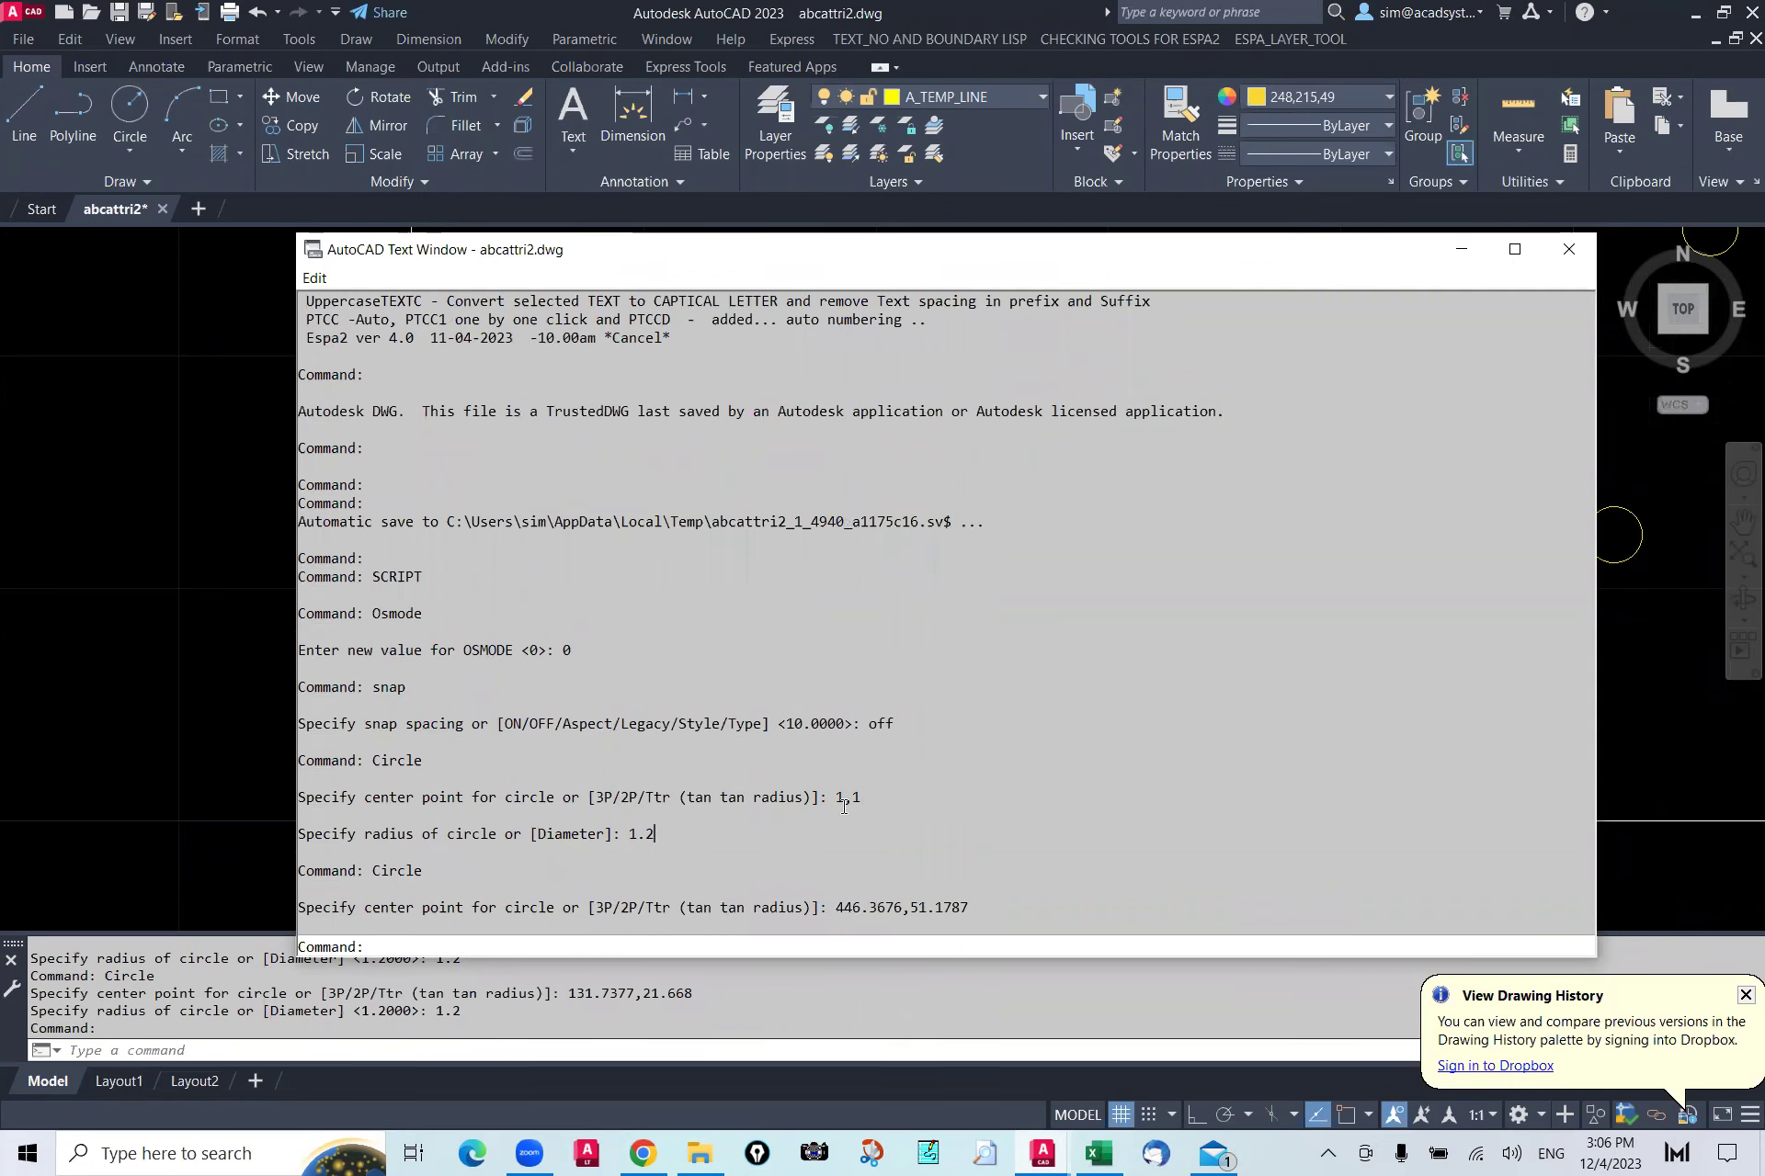
drag(877, 799, 831, 794)
Step: Switch to the Excel workbook and check the first point's X and Y coordinates in A1 and B1
click(1103, 1153)
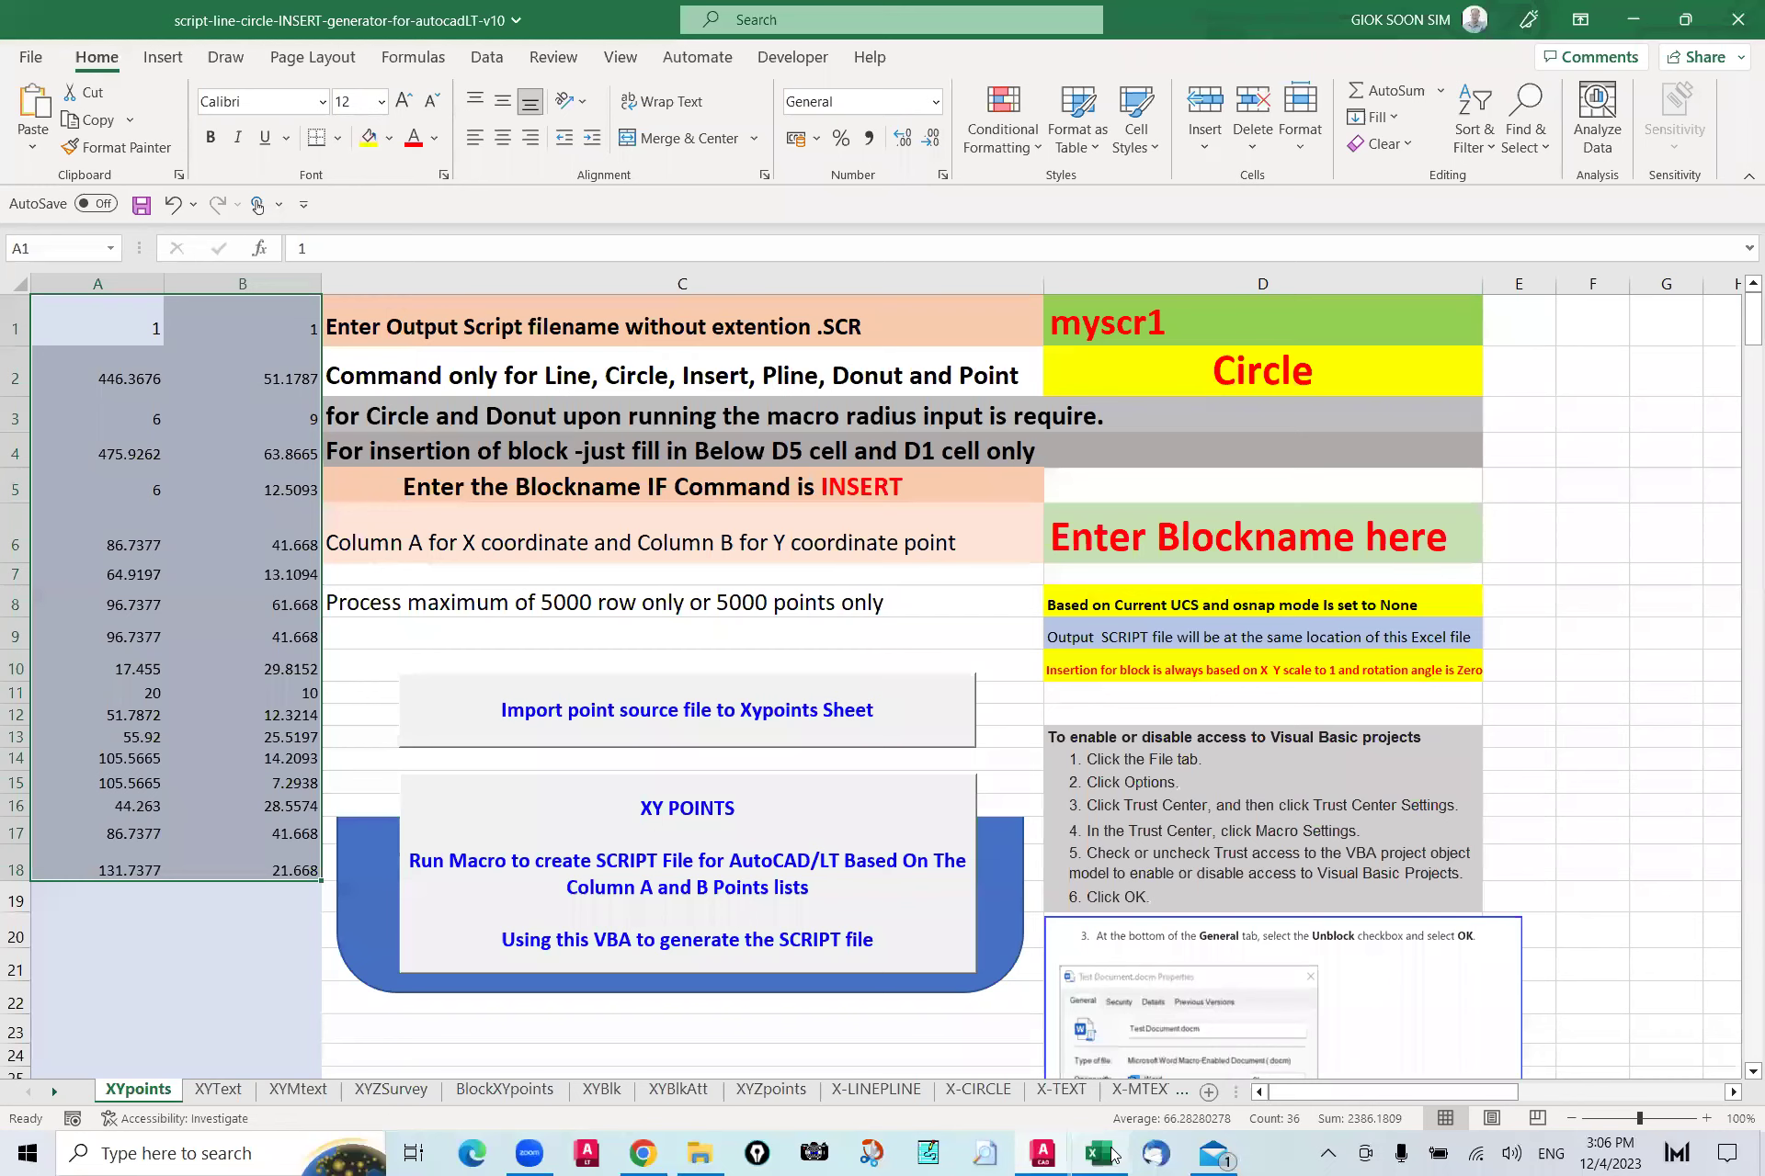
click(144, 328)
click(258, 324)
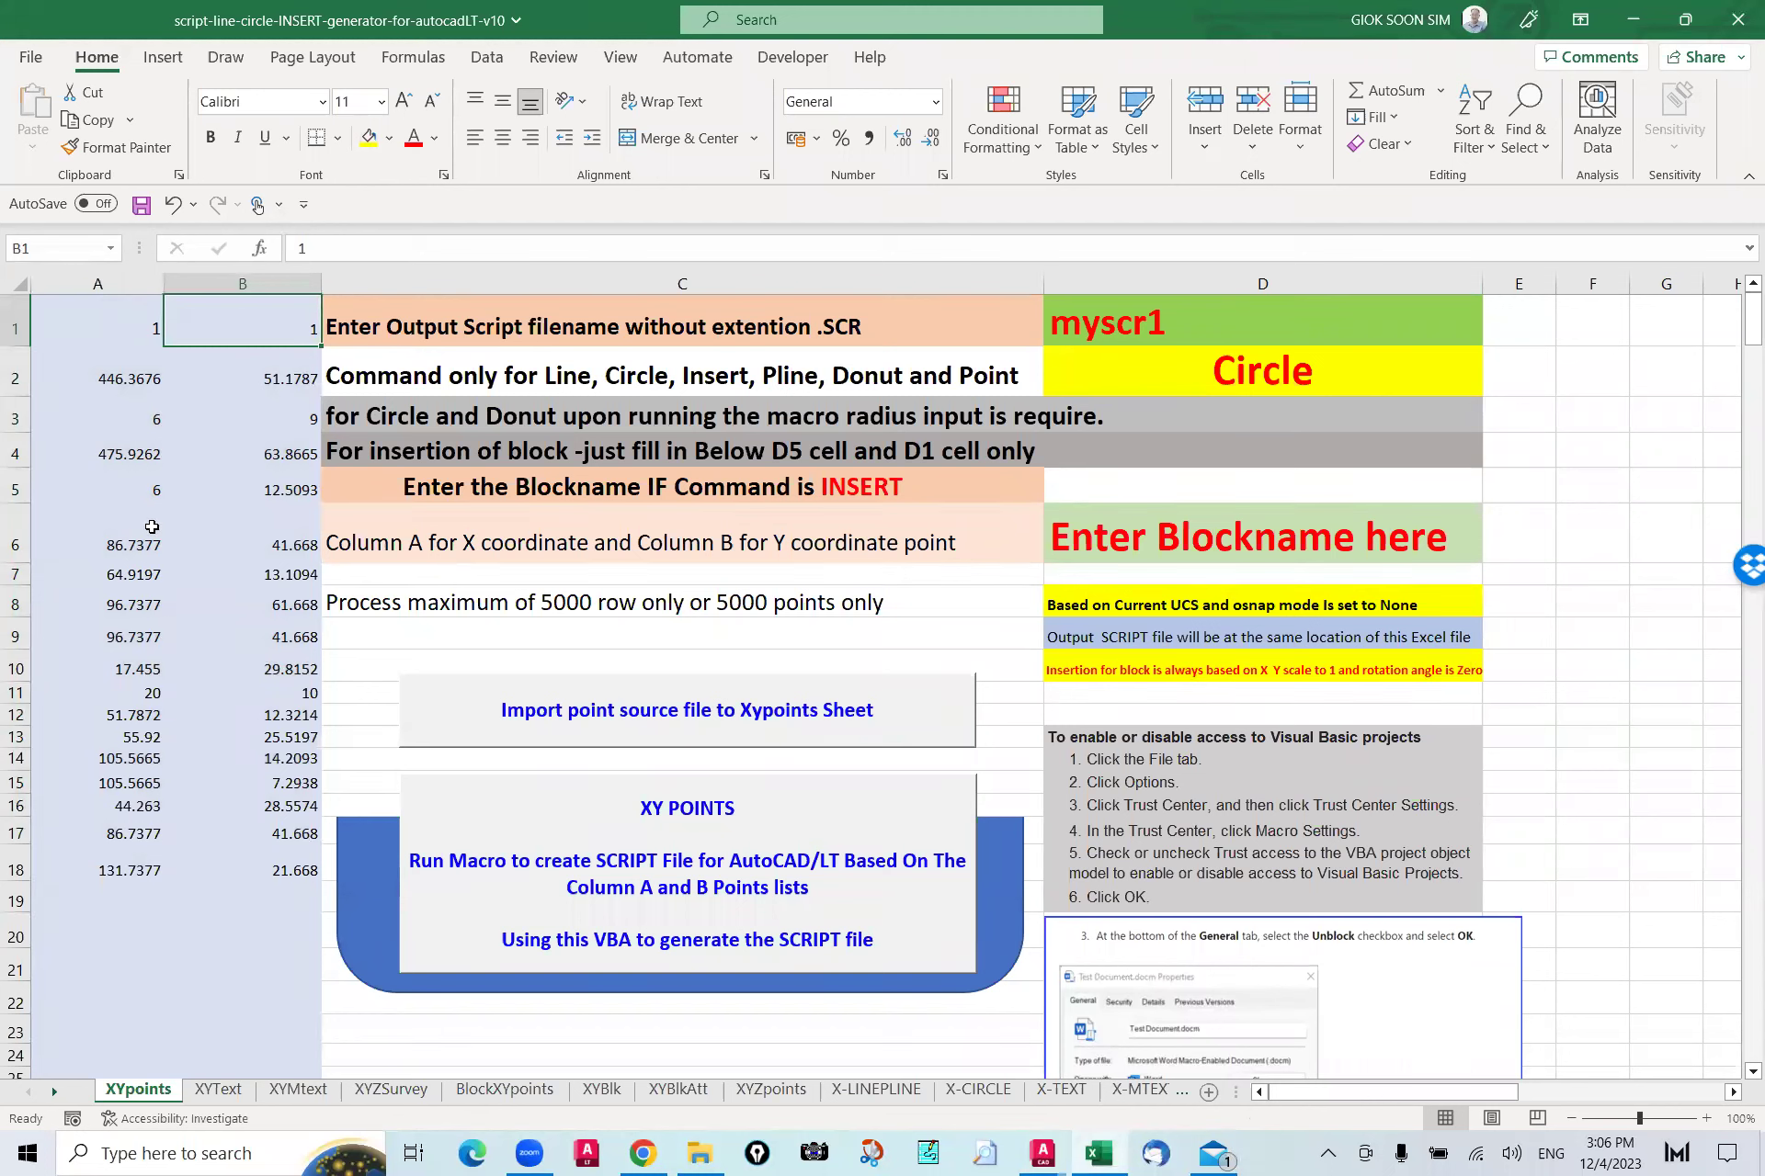
Step: Set the drawing command in D2 to Pline and the output script filename in D1 to myscr2
click(1260, 368)
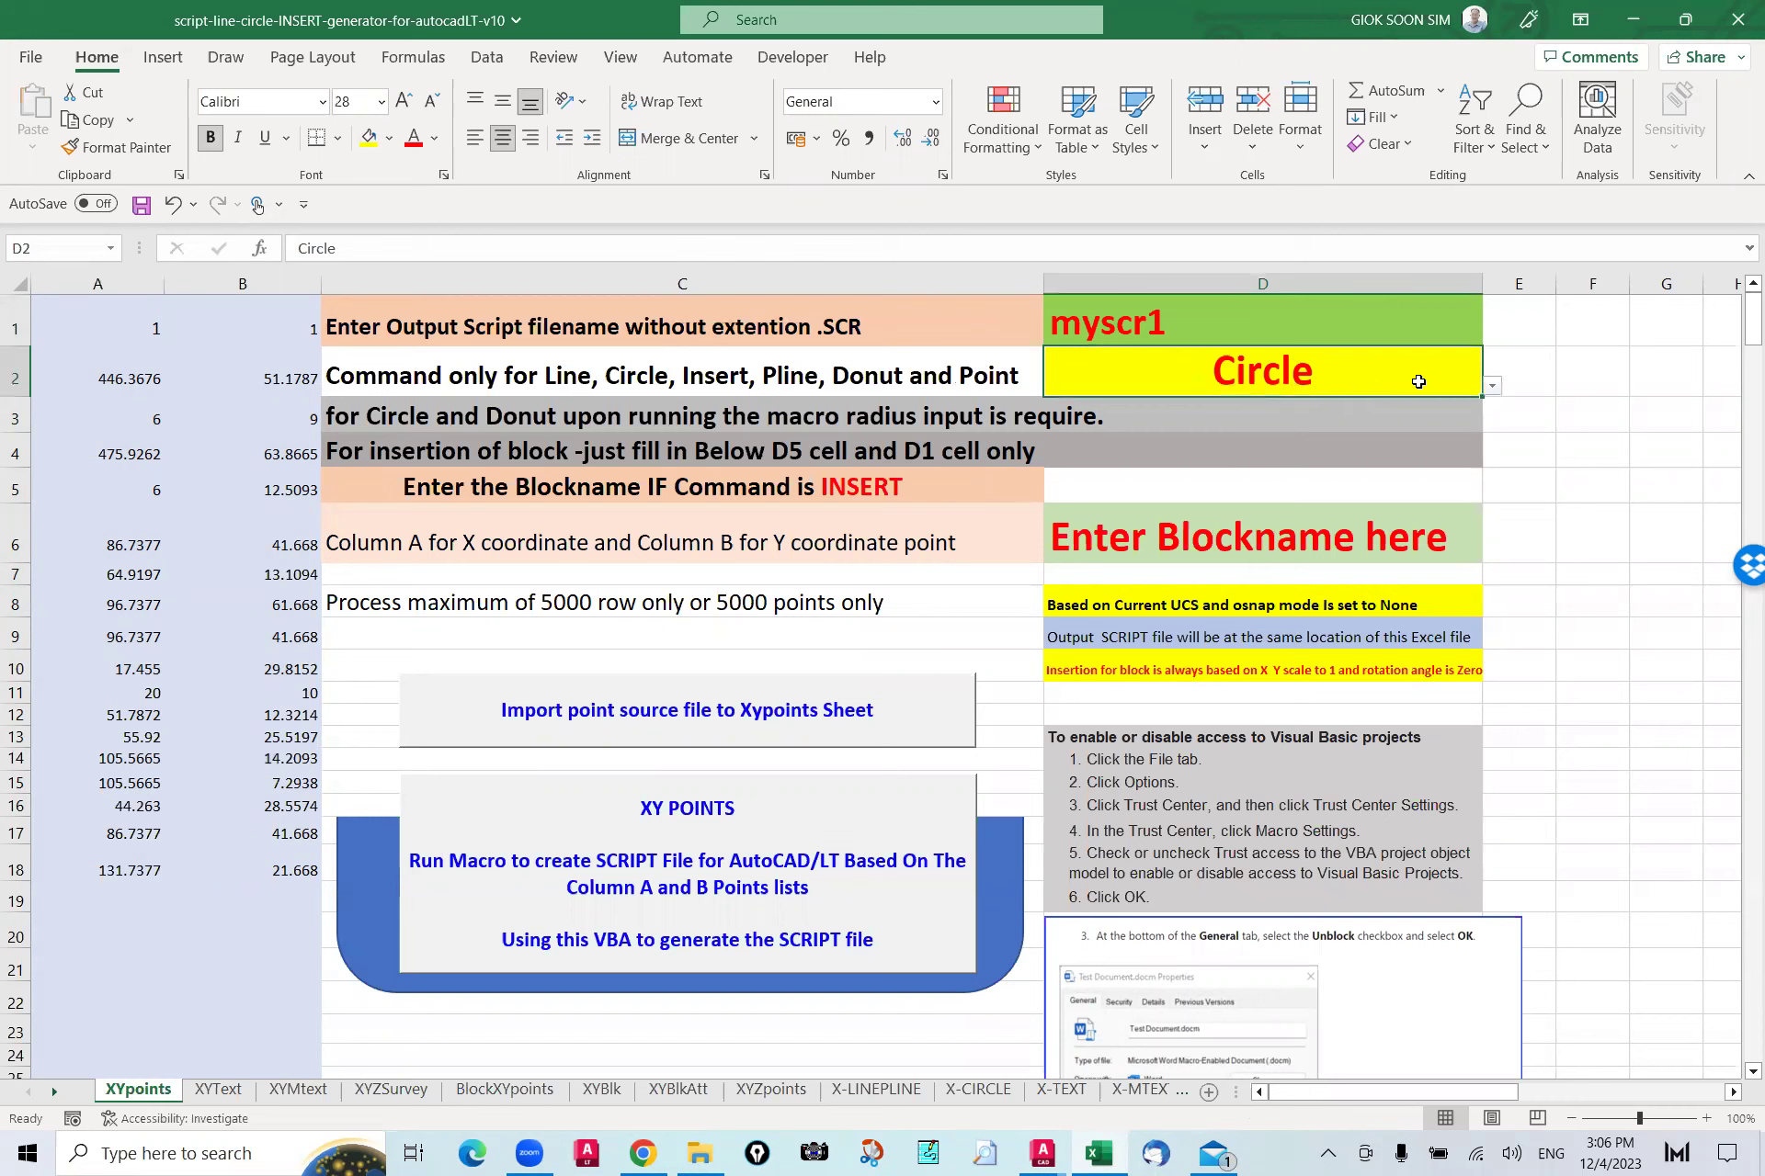
click(1494, 385)
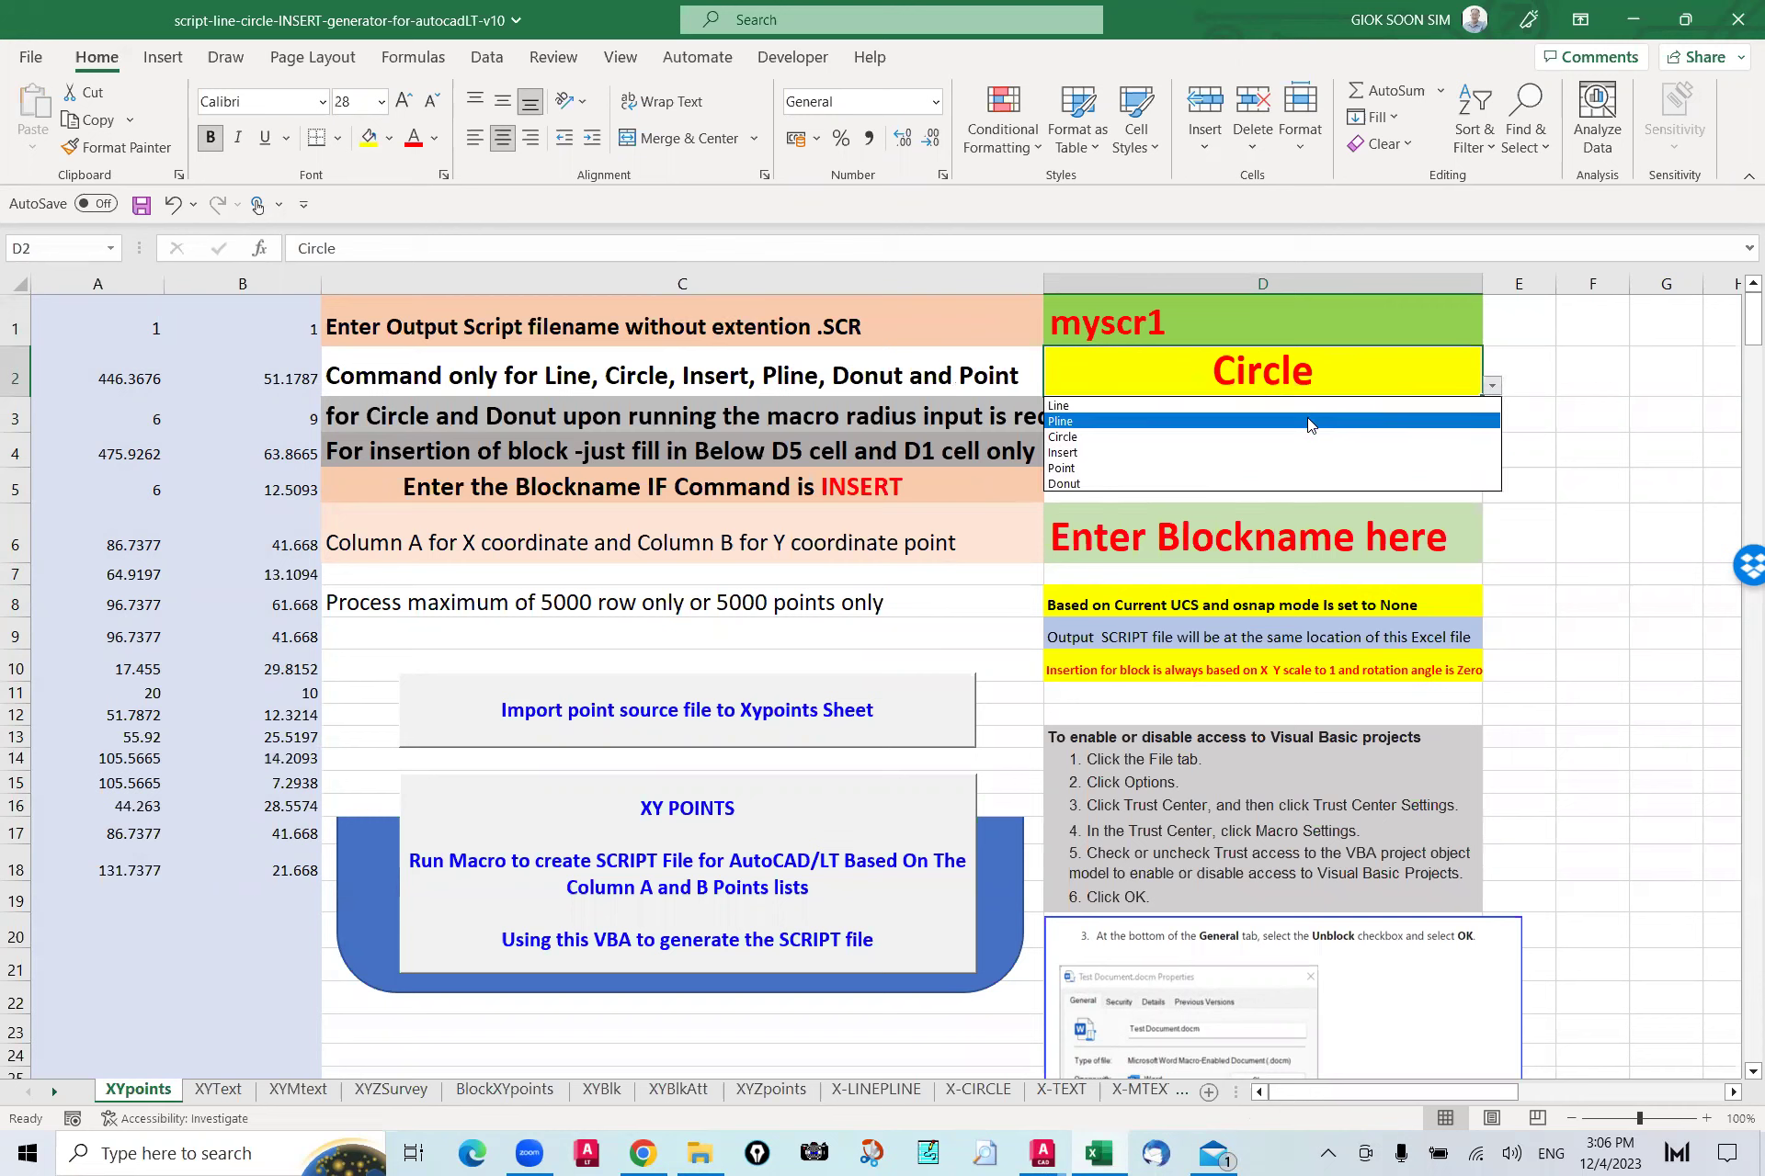
click(1309, 422)
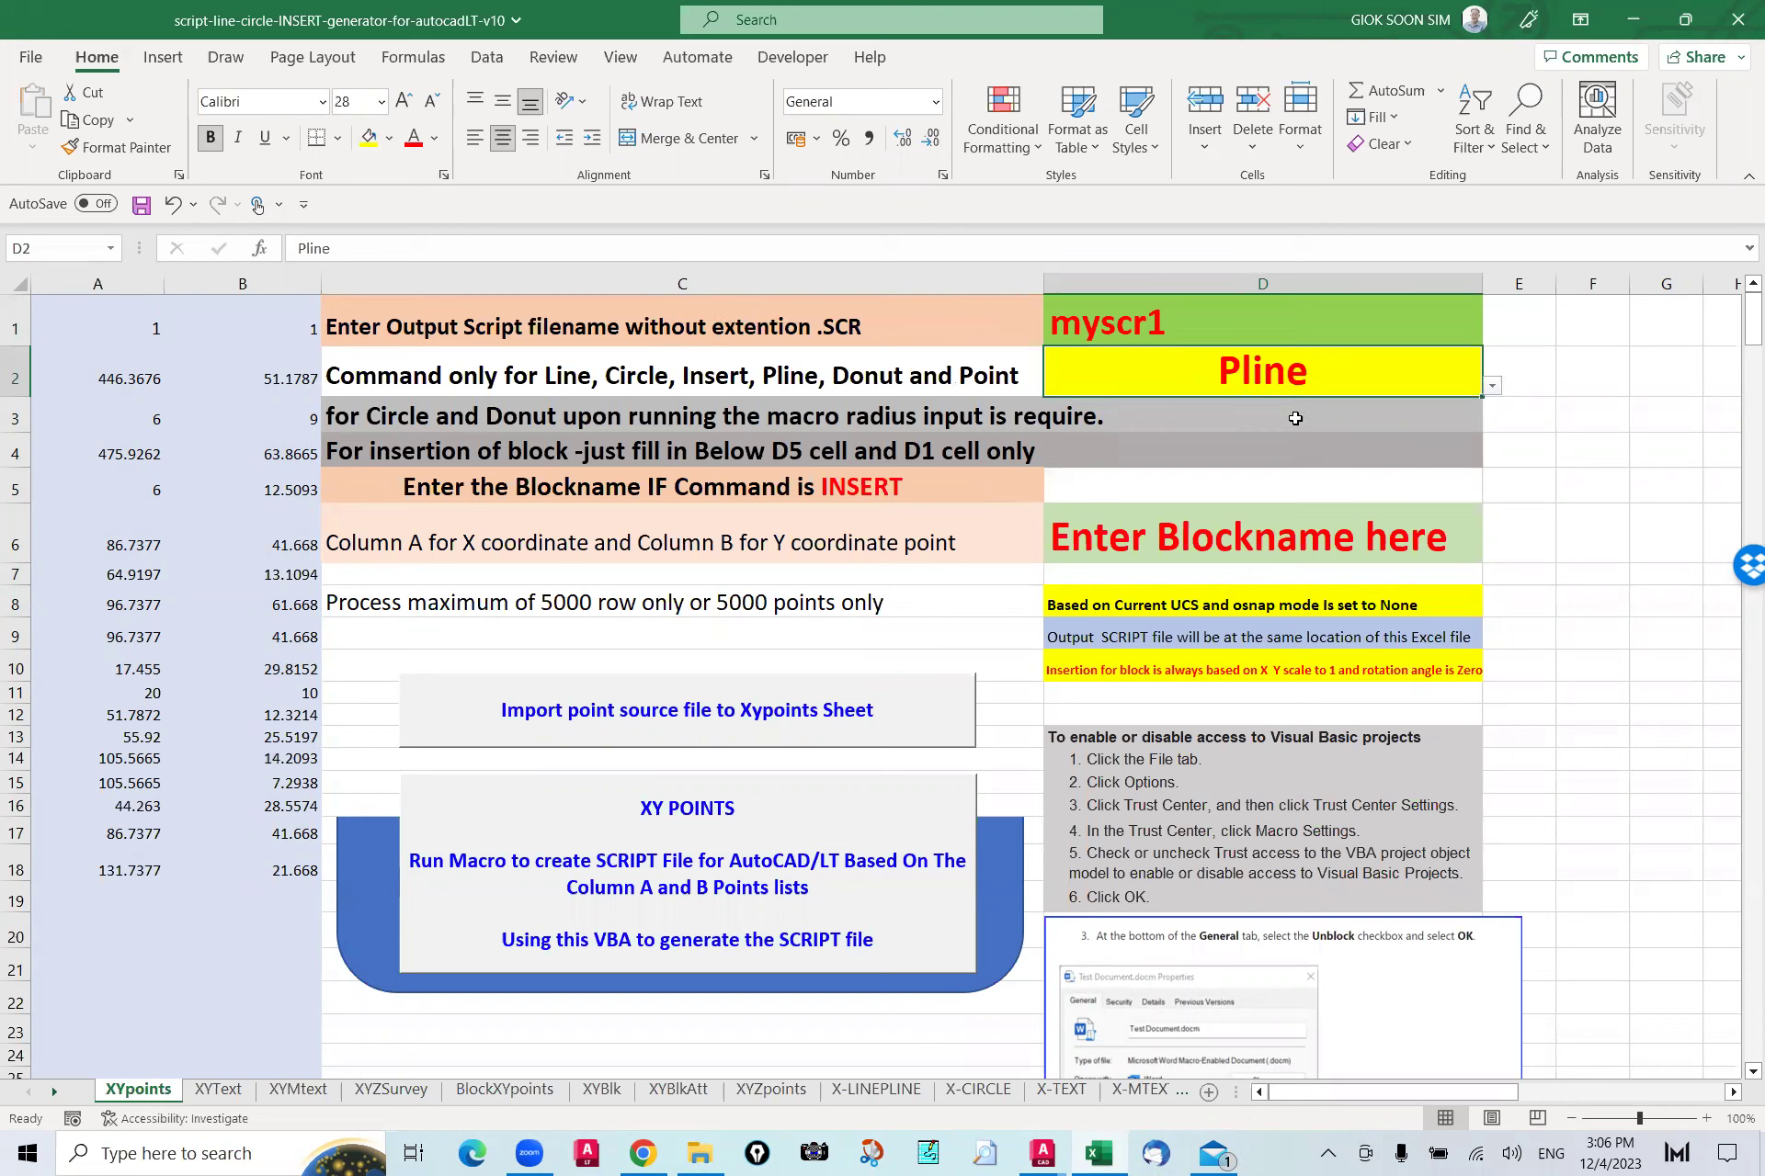
click(1177, 326)
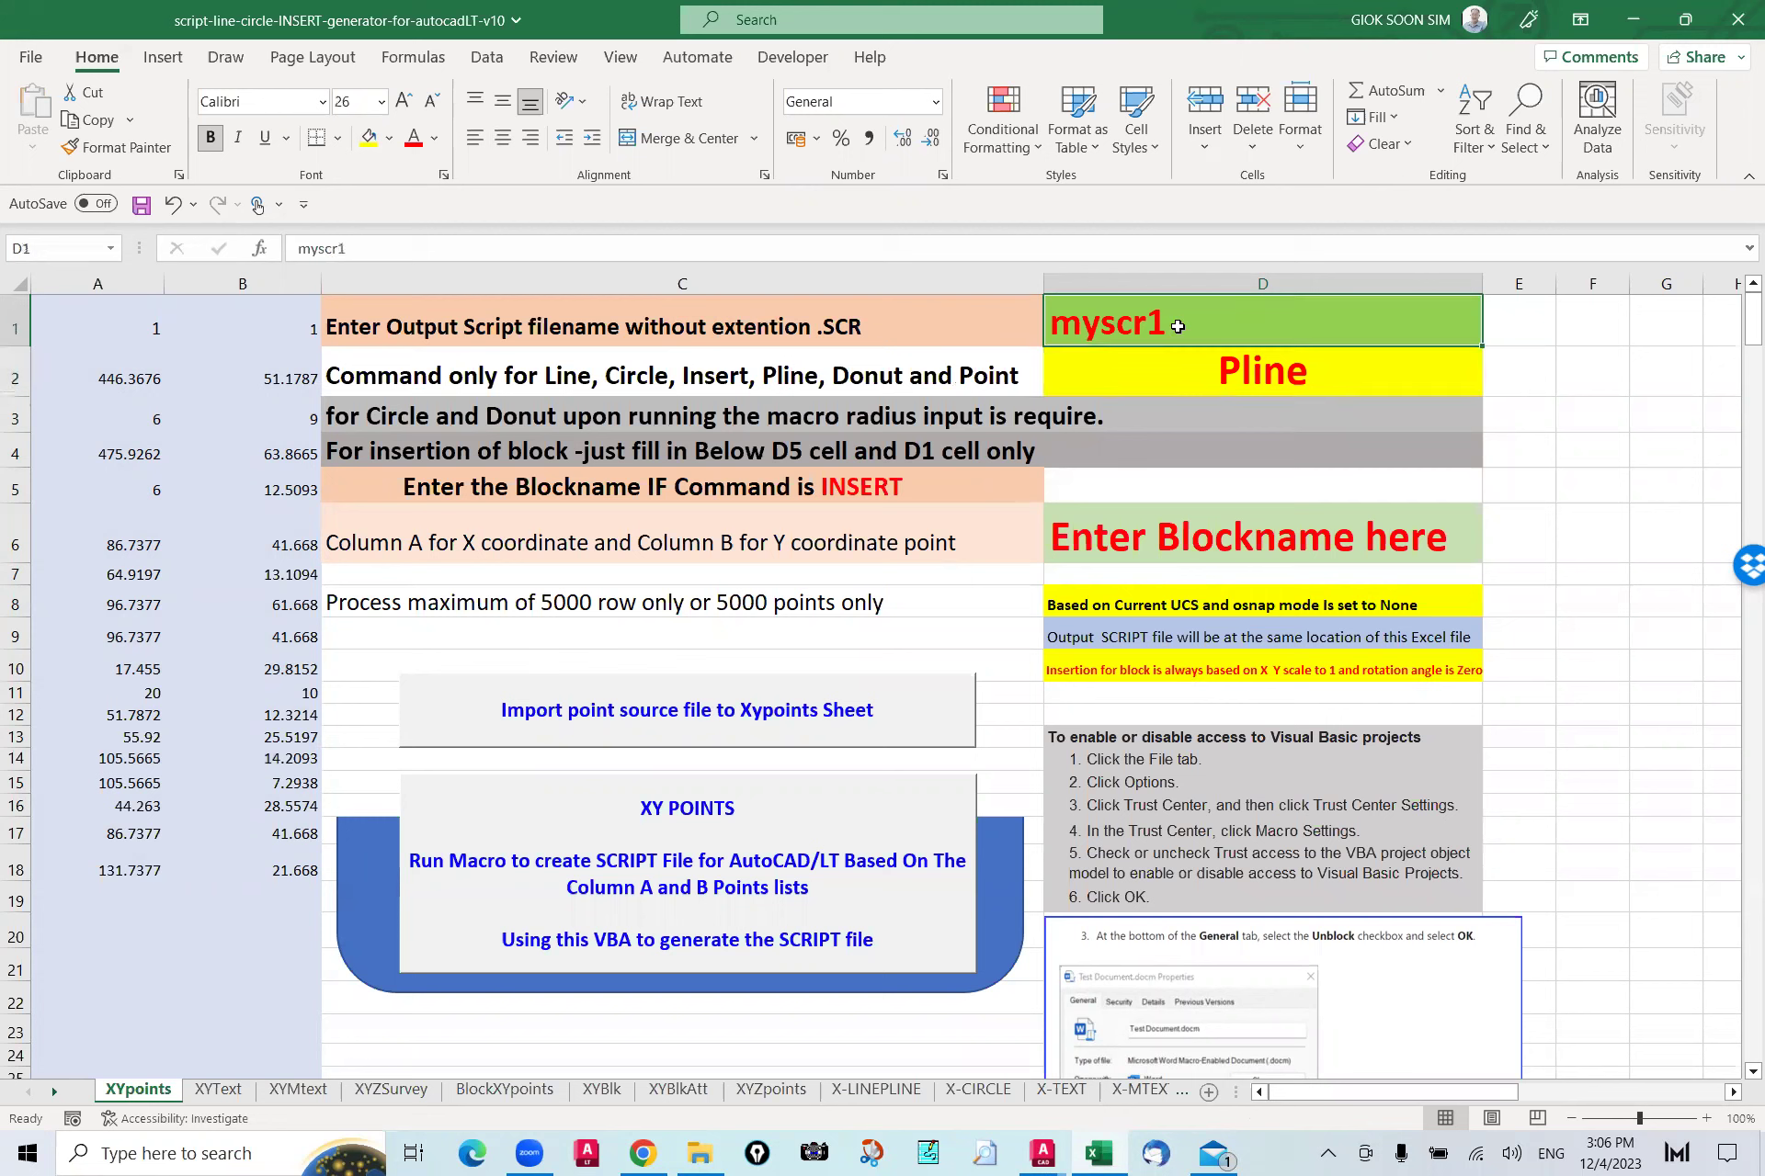
click(395, 244)
key(BackSpace)
text(2)
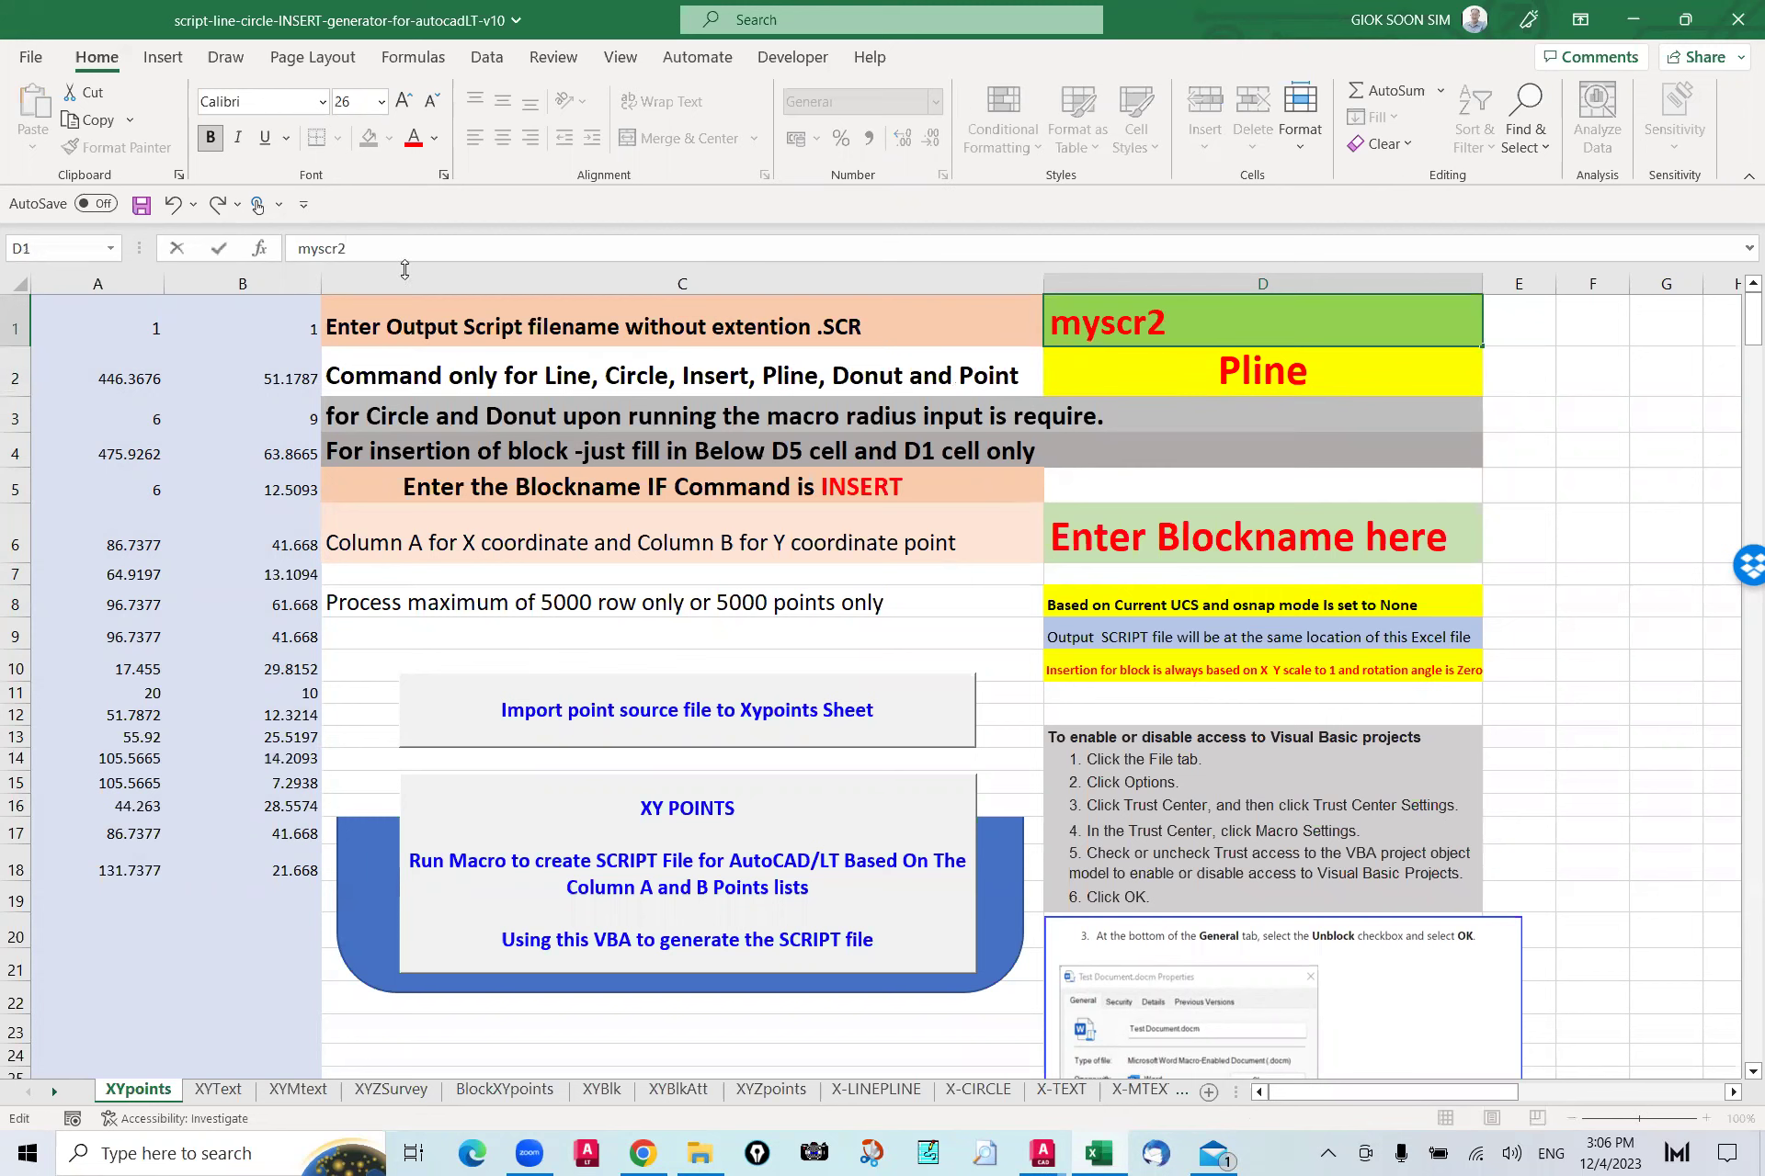
Step: Run the XY points macro to generate the polyline script and accept its output location message
click(691, 870)
click(916, 654)
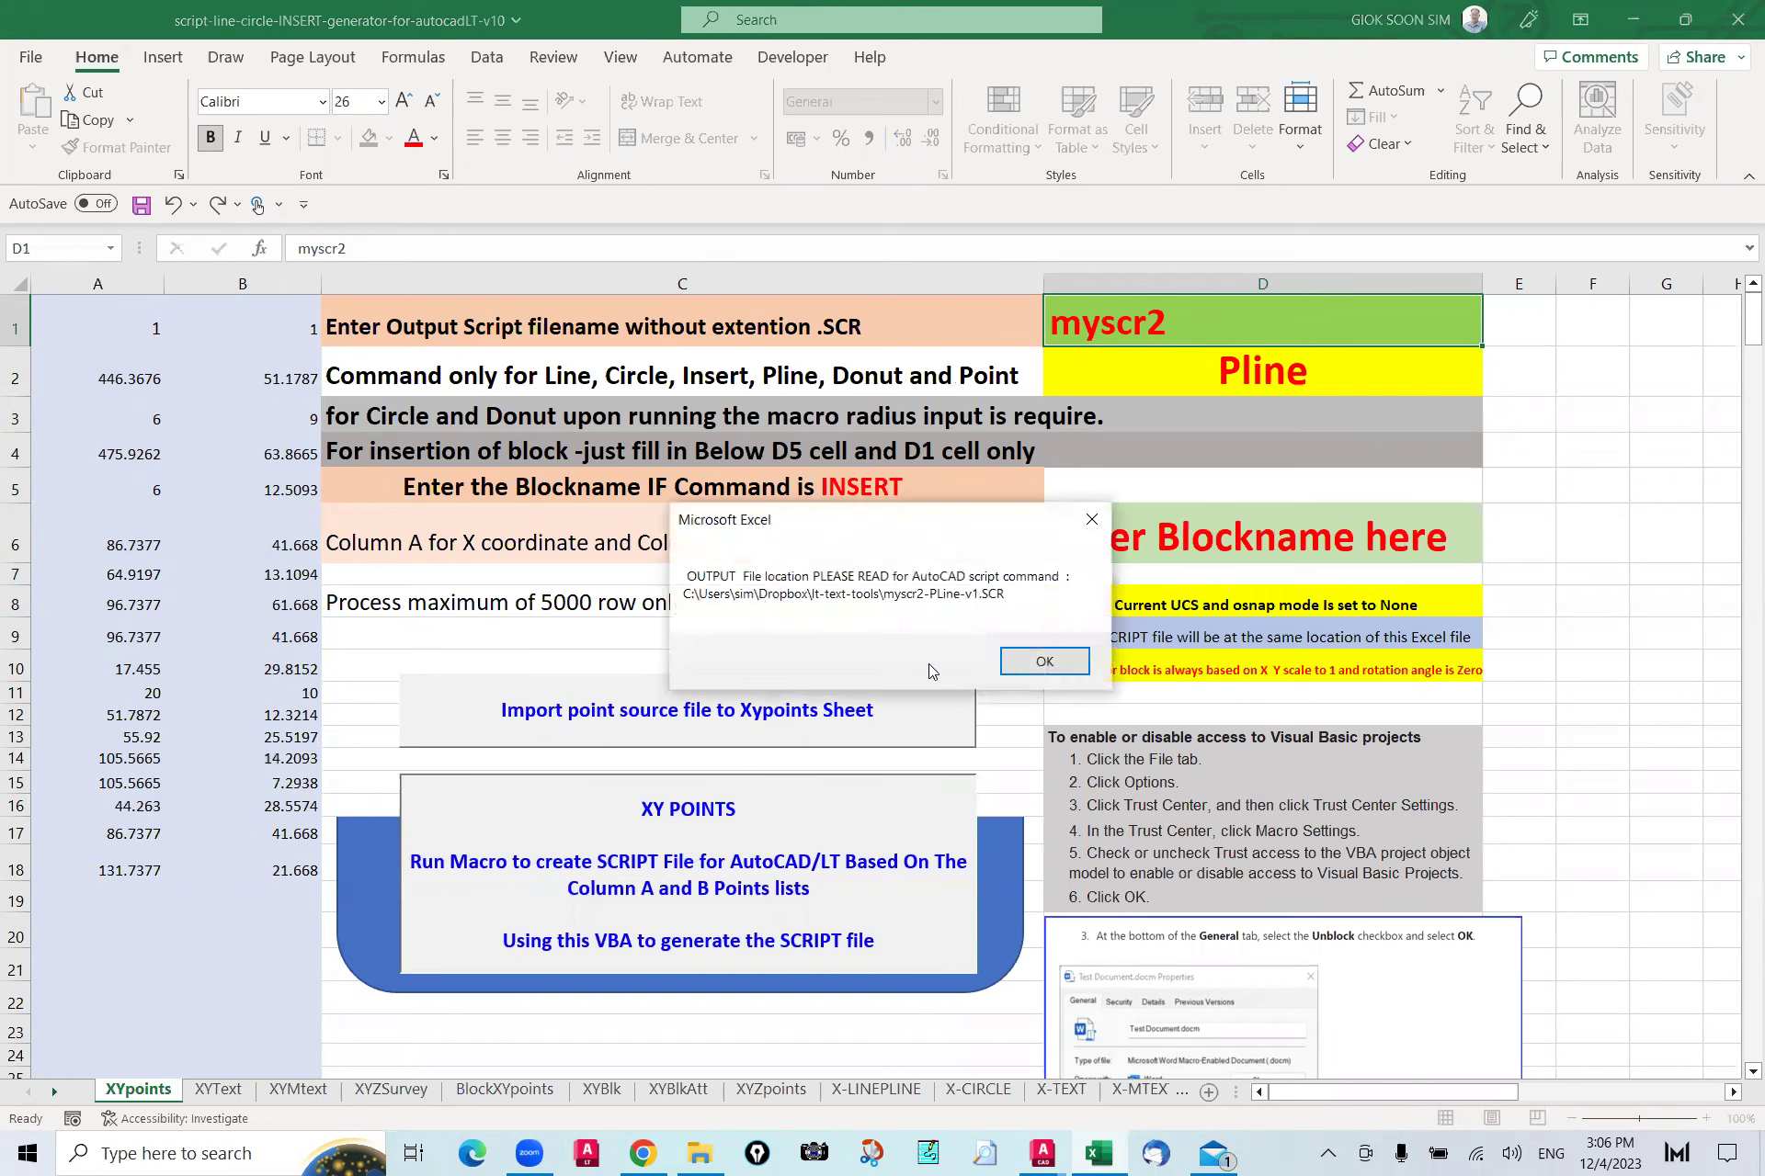
click(1035, 659)
click(944, 659)
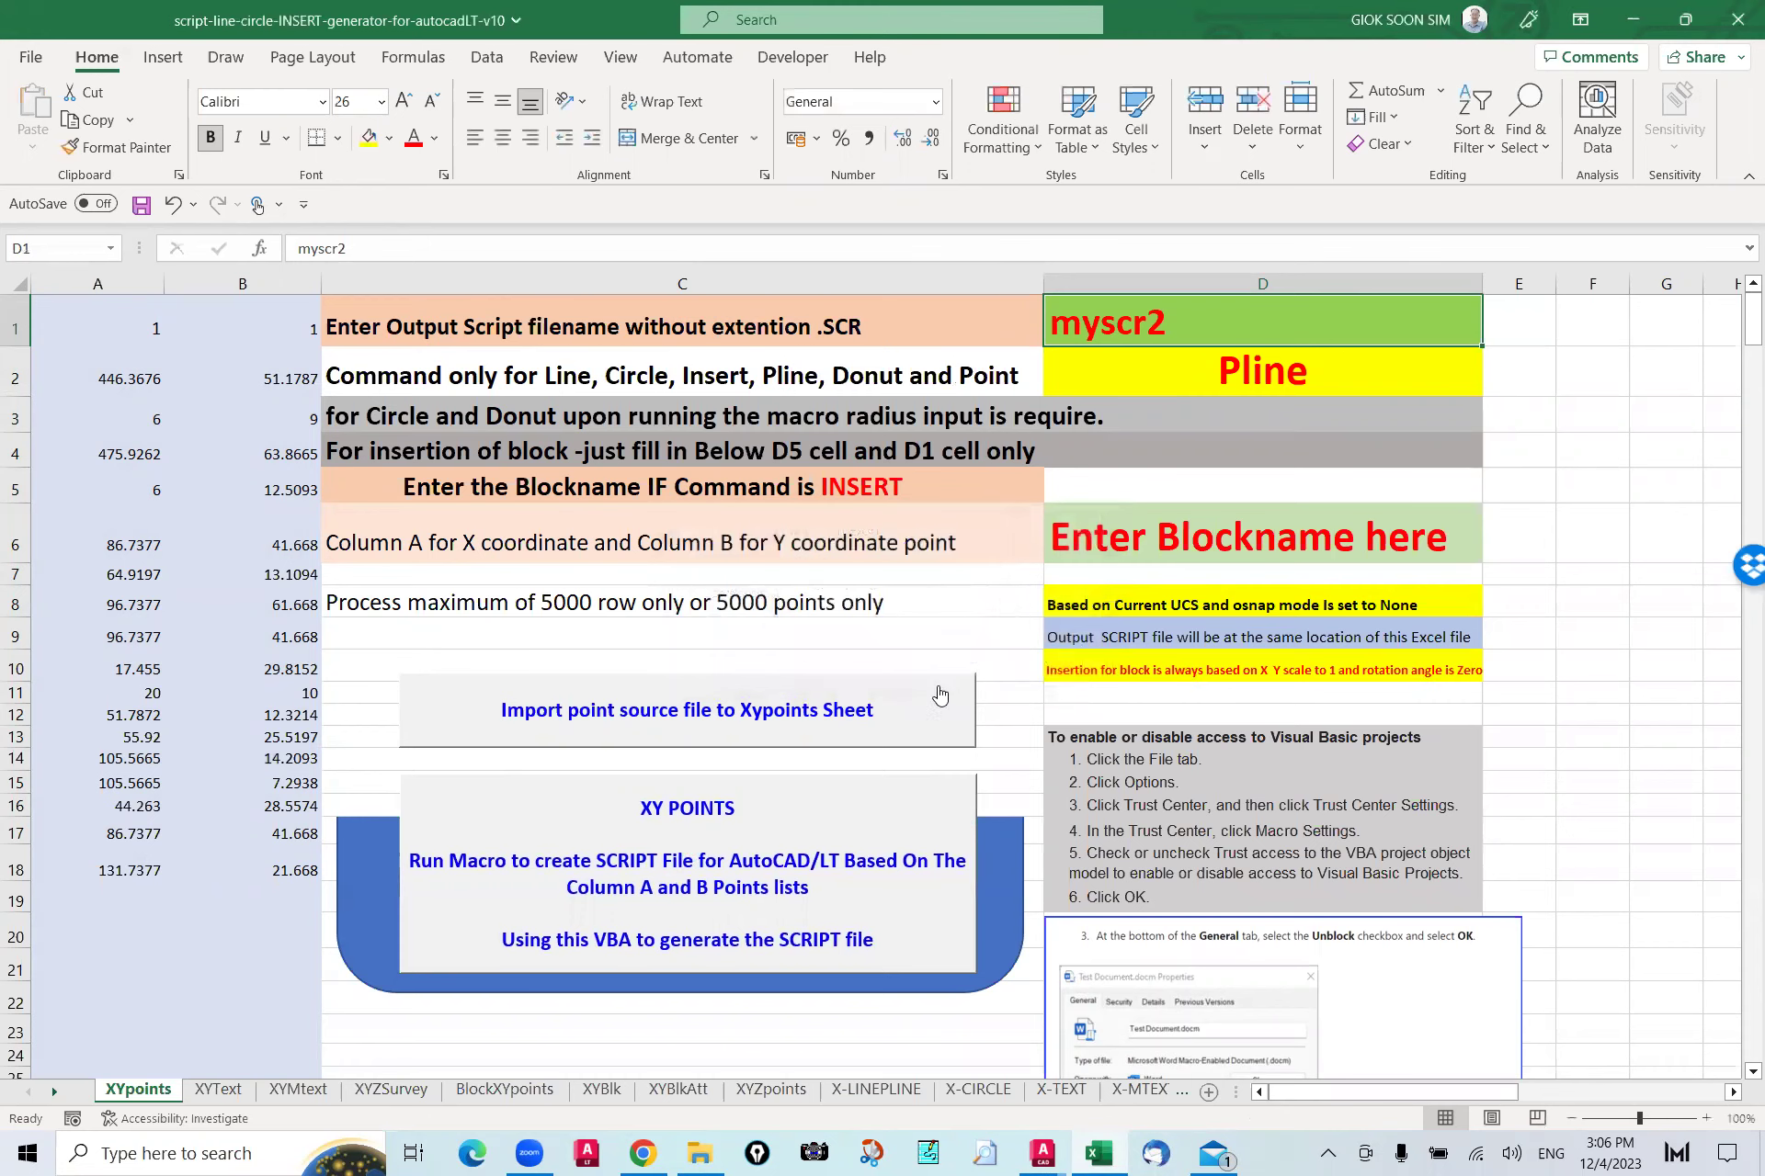
Step: Switch to AutoCAD and run the myscr2-PLine-v1 script from the lt-text-tools folder in Dropbox
mouse_move(1042, 1153)
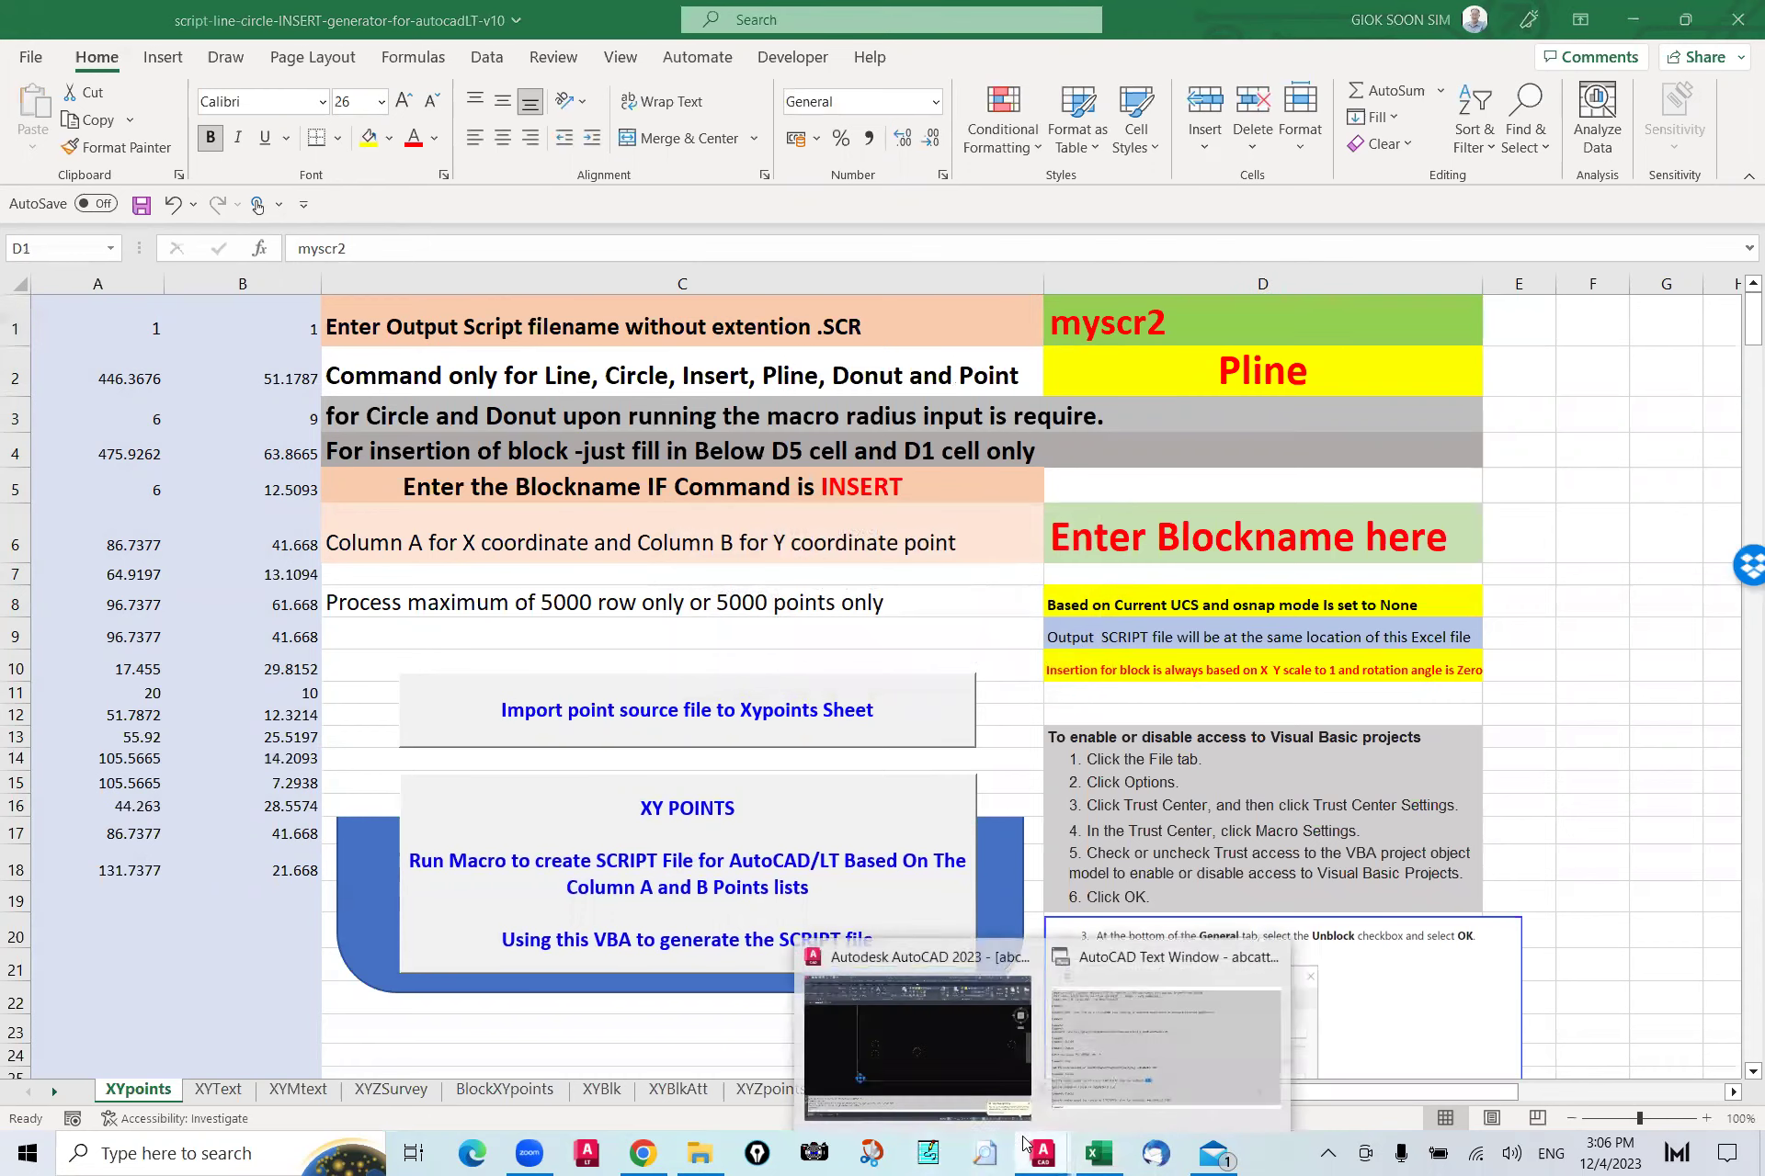
click(952, 1060)
scroll(698, 729, down, 5)
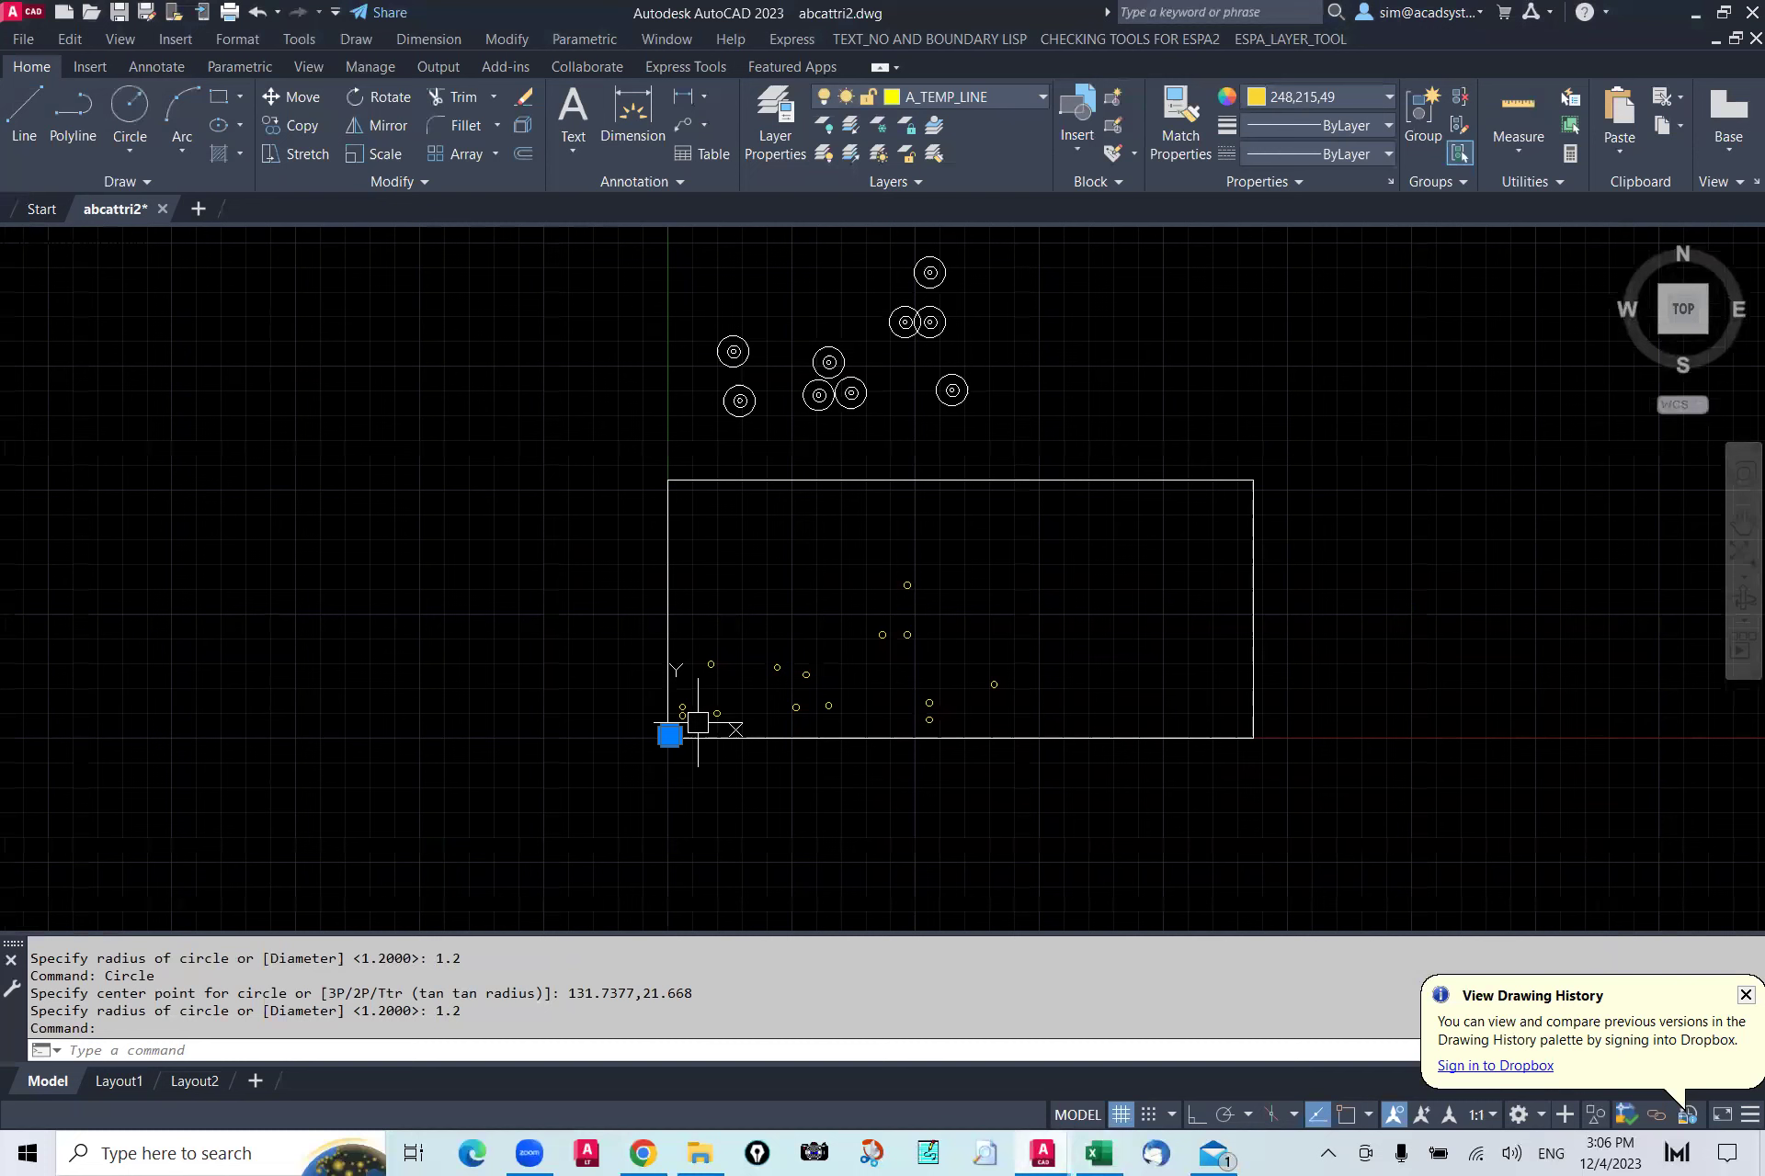
key(Escape)
text(script)
key(Return)
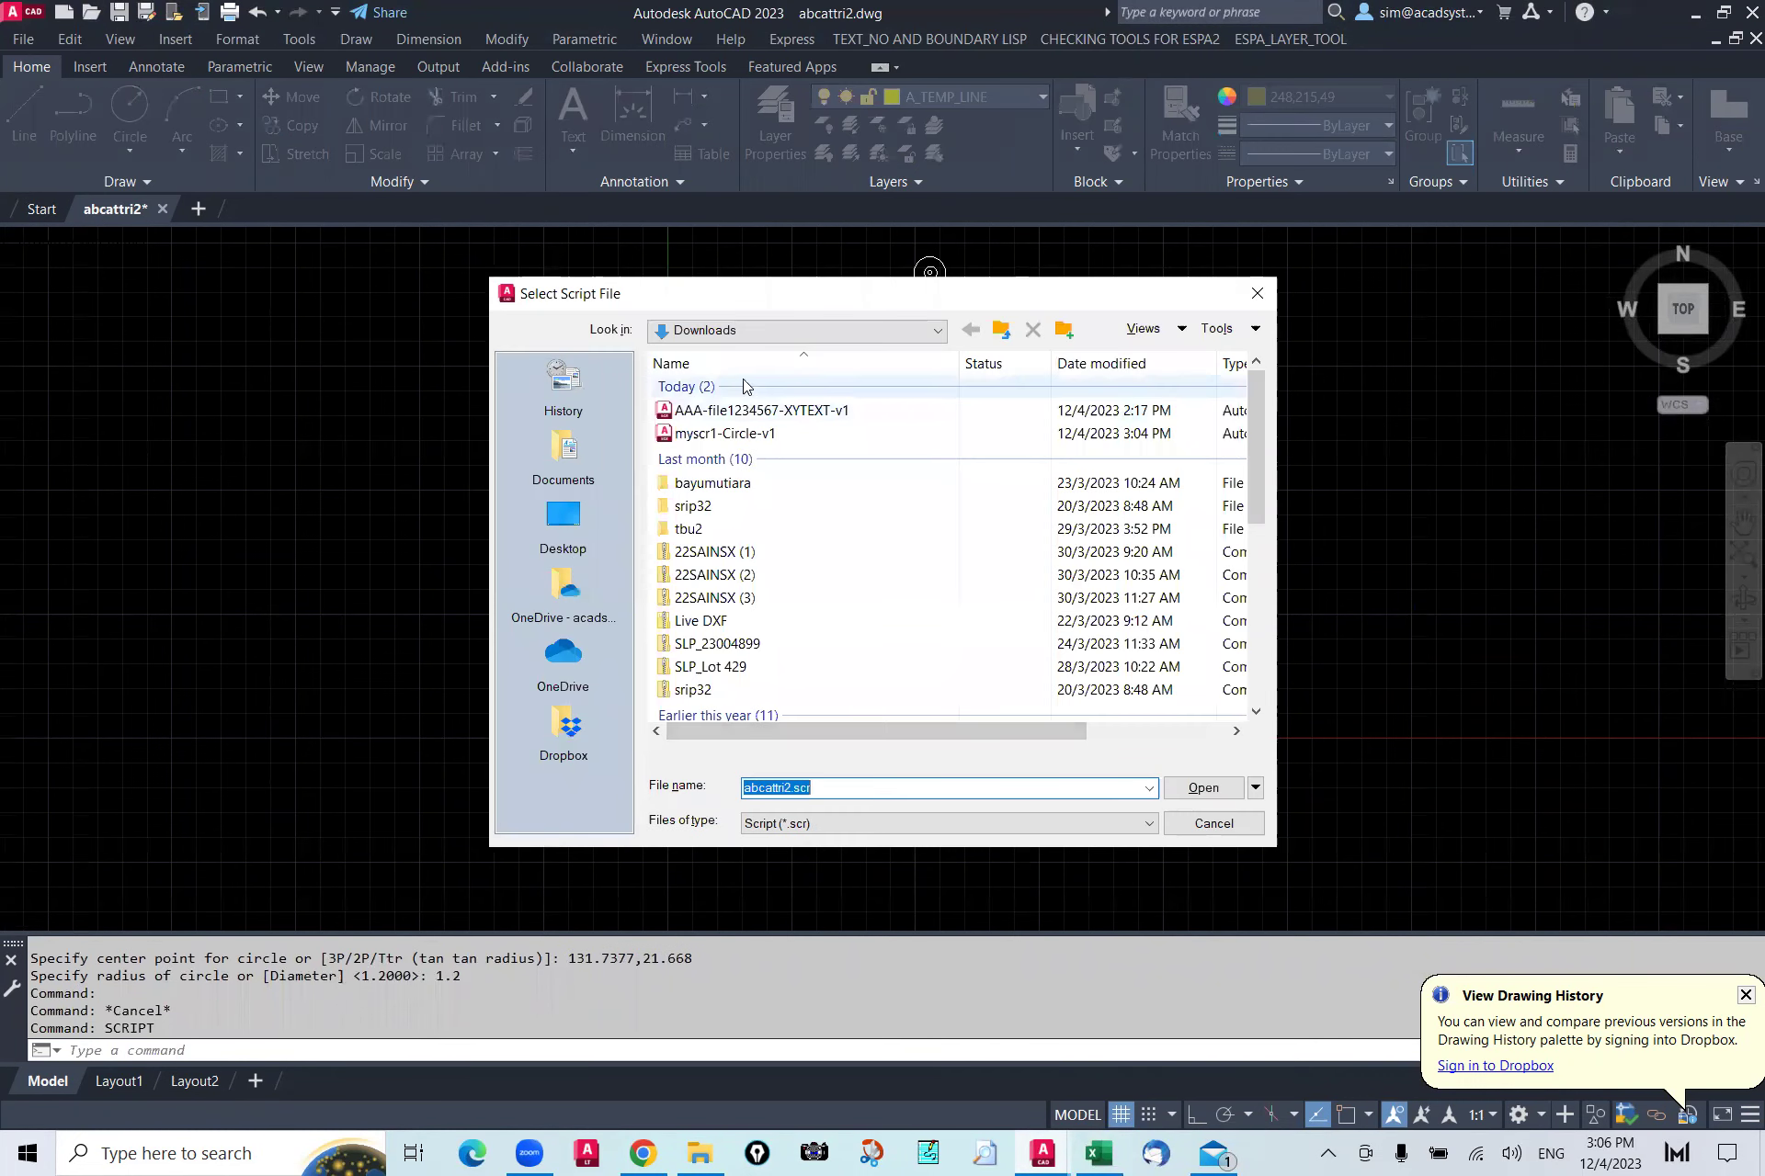
click(749, 330)
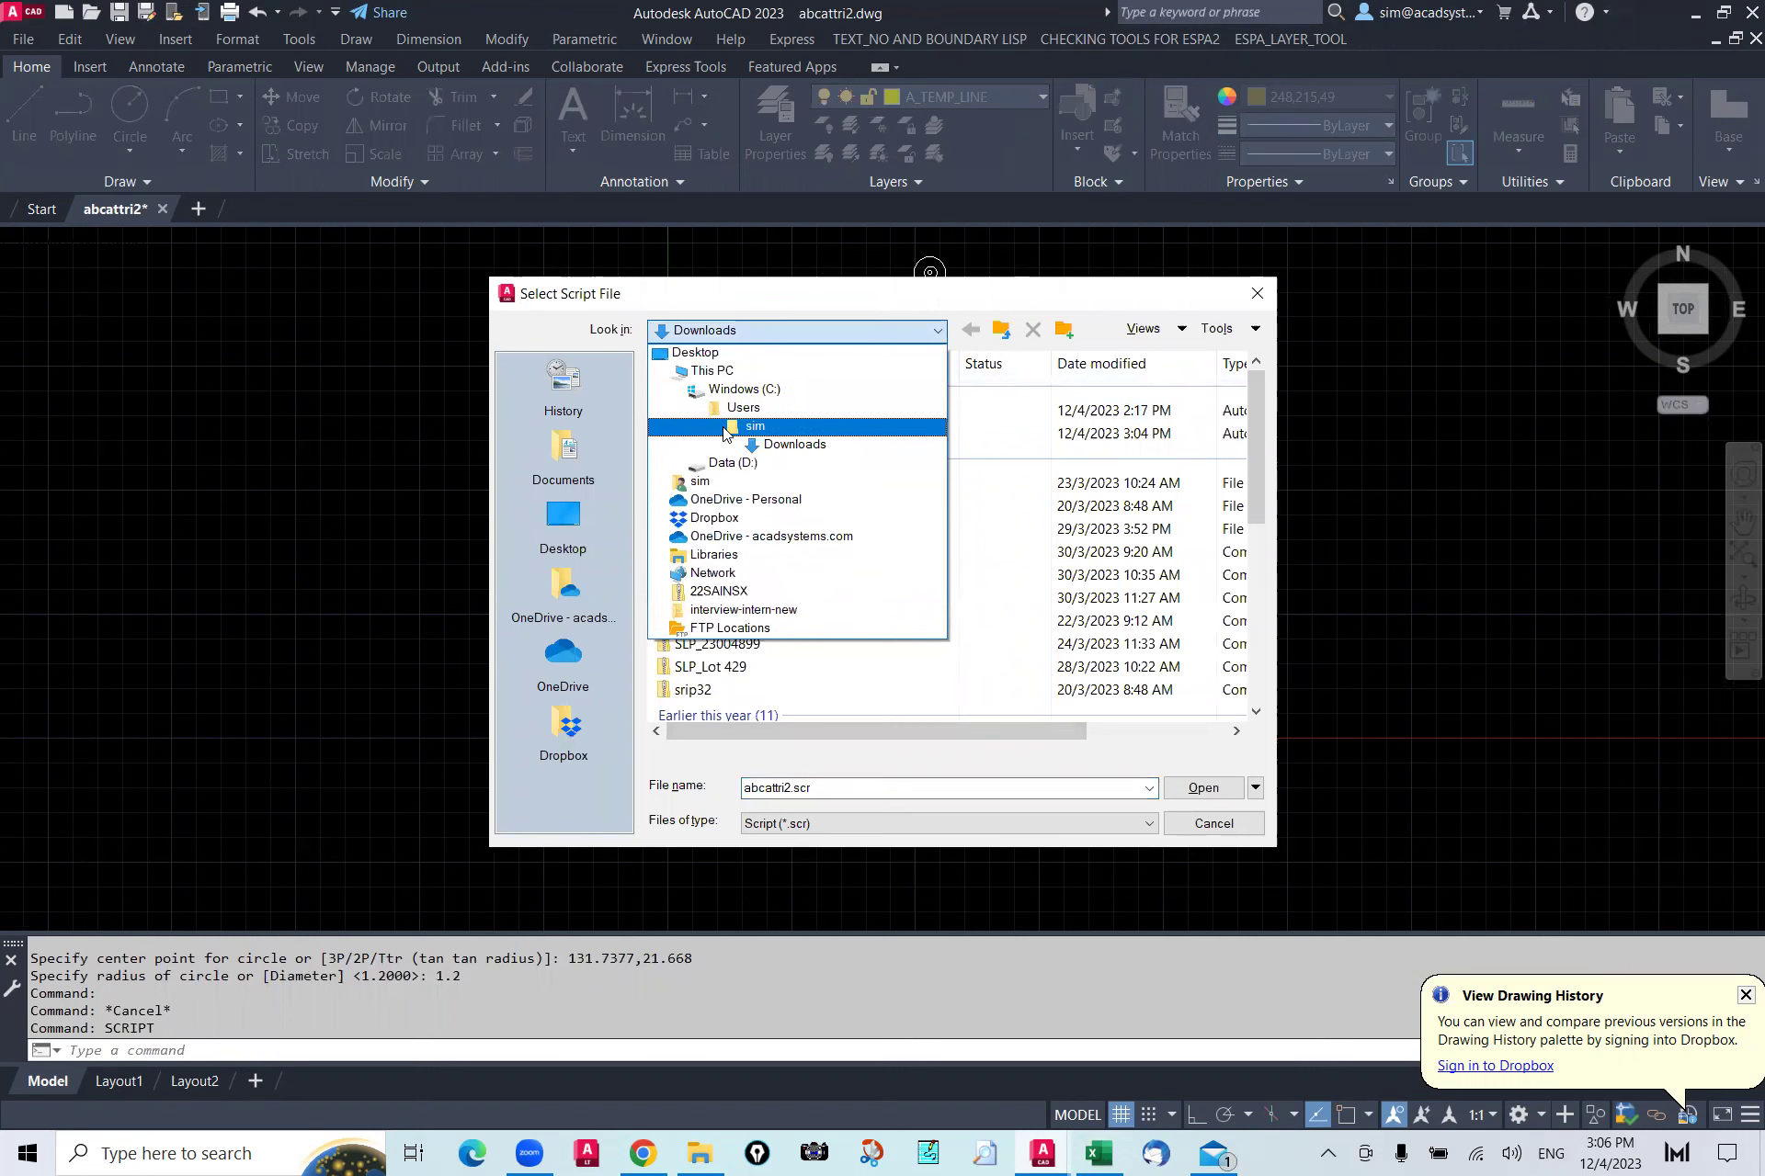
click(714, 518)
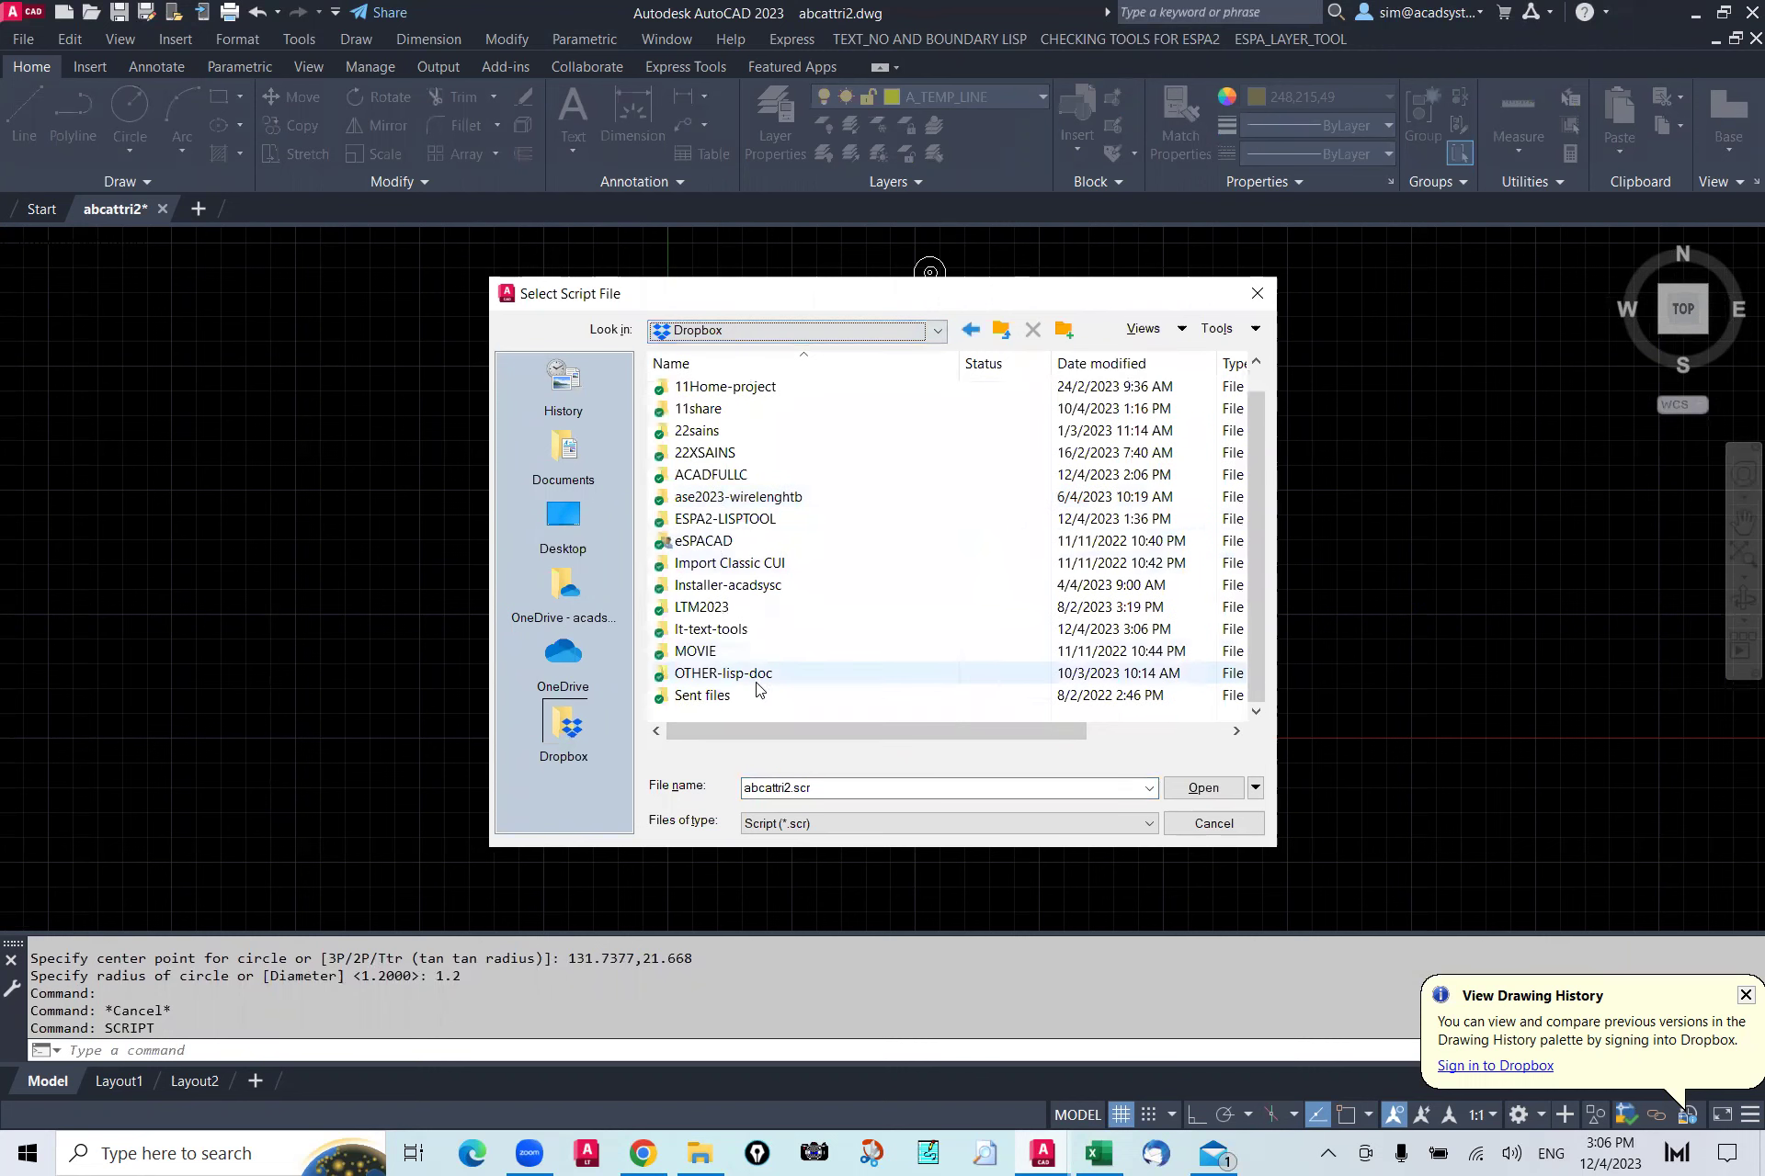
double_click(718, 636)
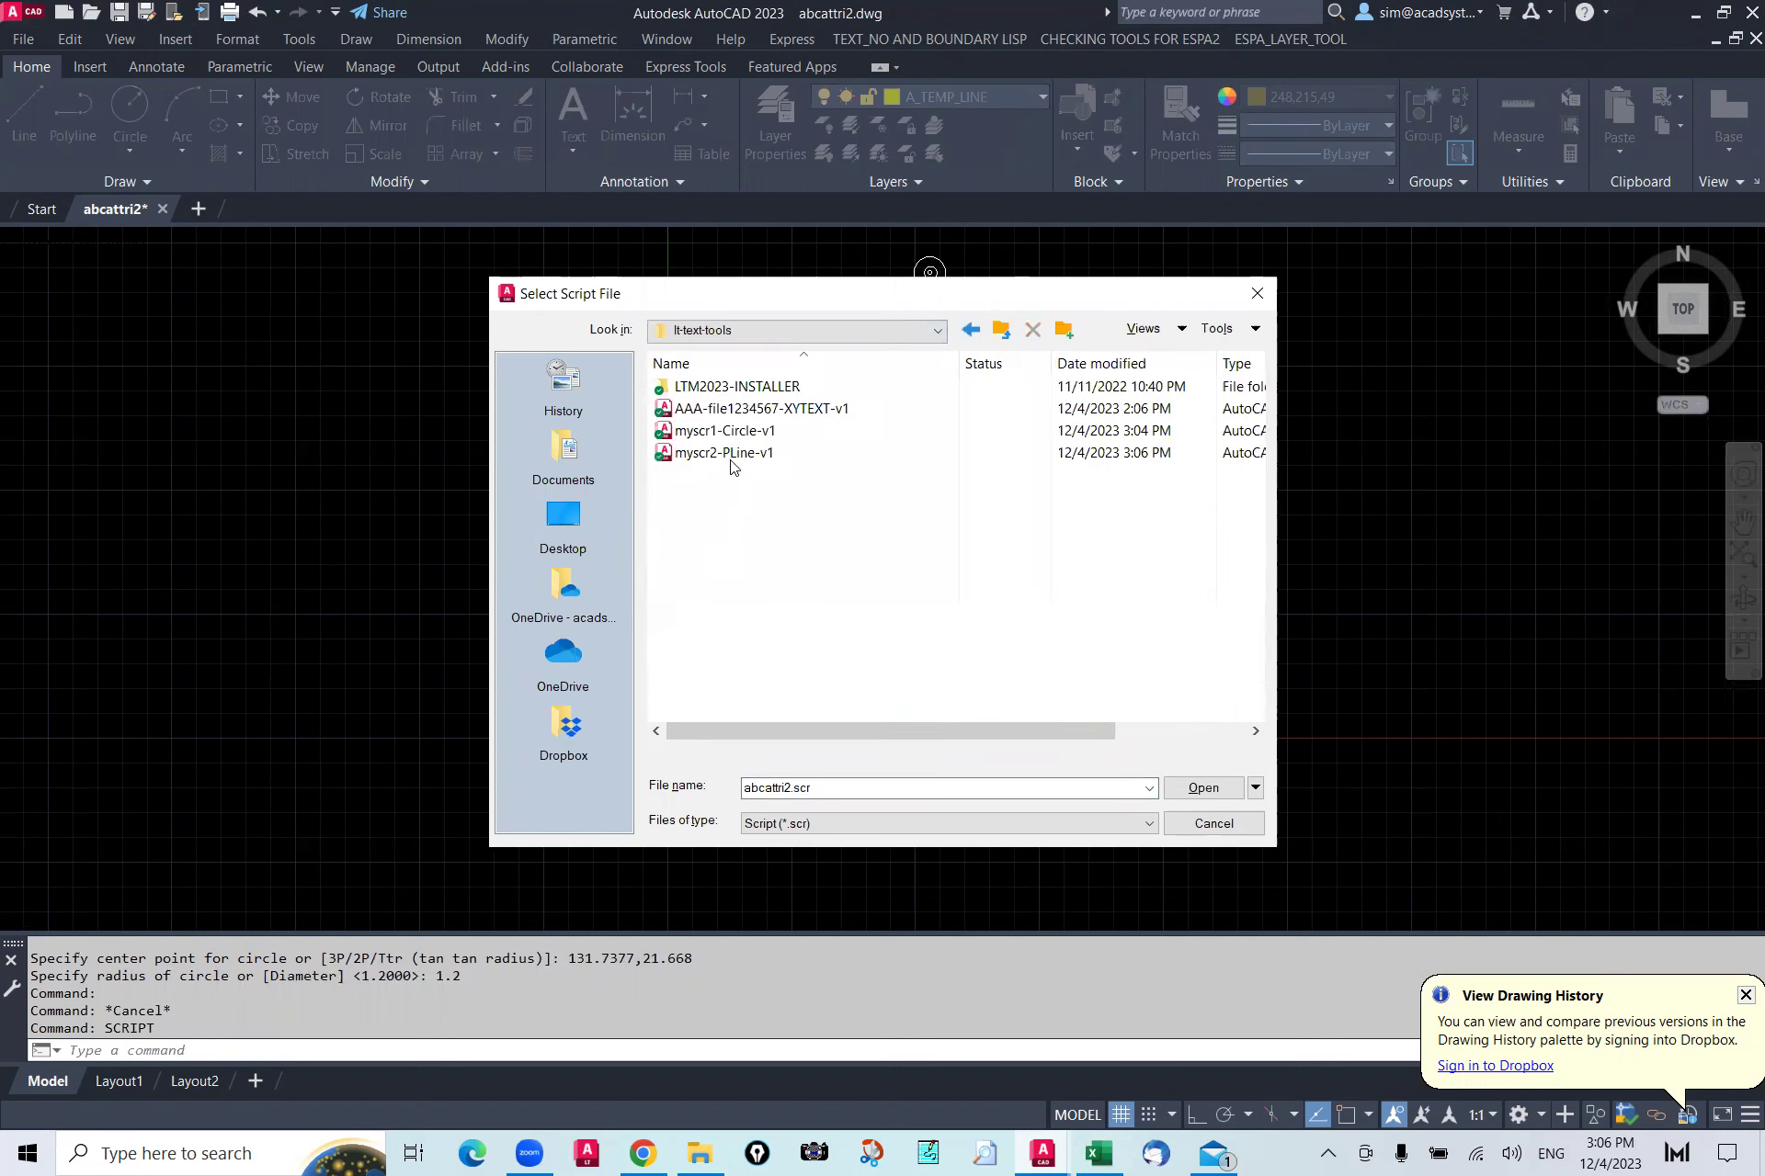
click(732, 455)
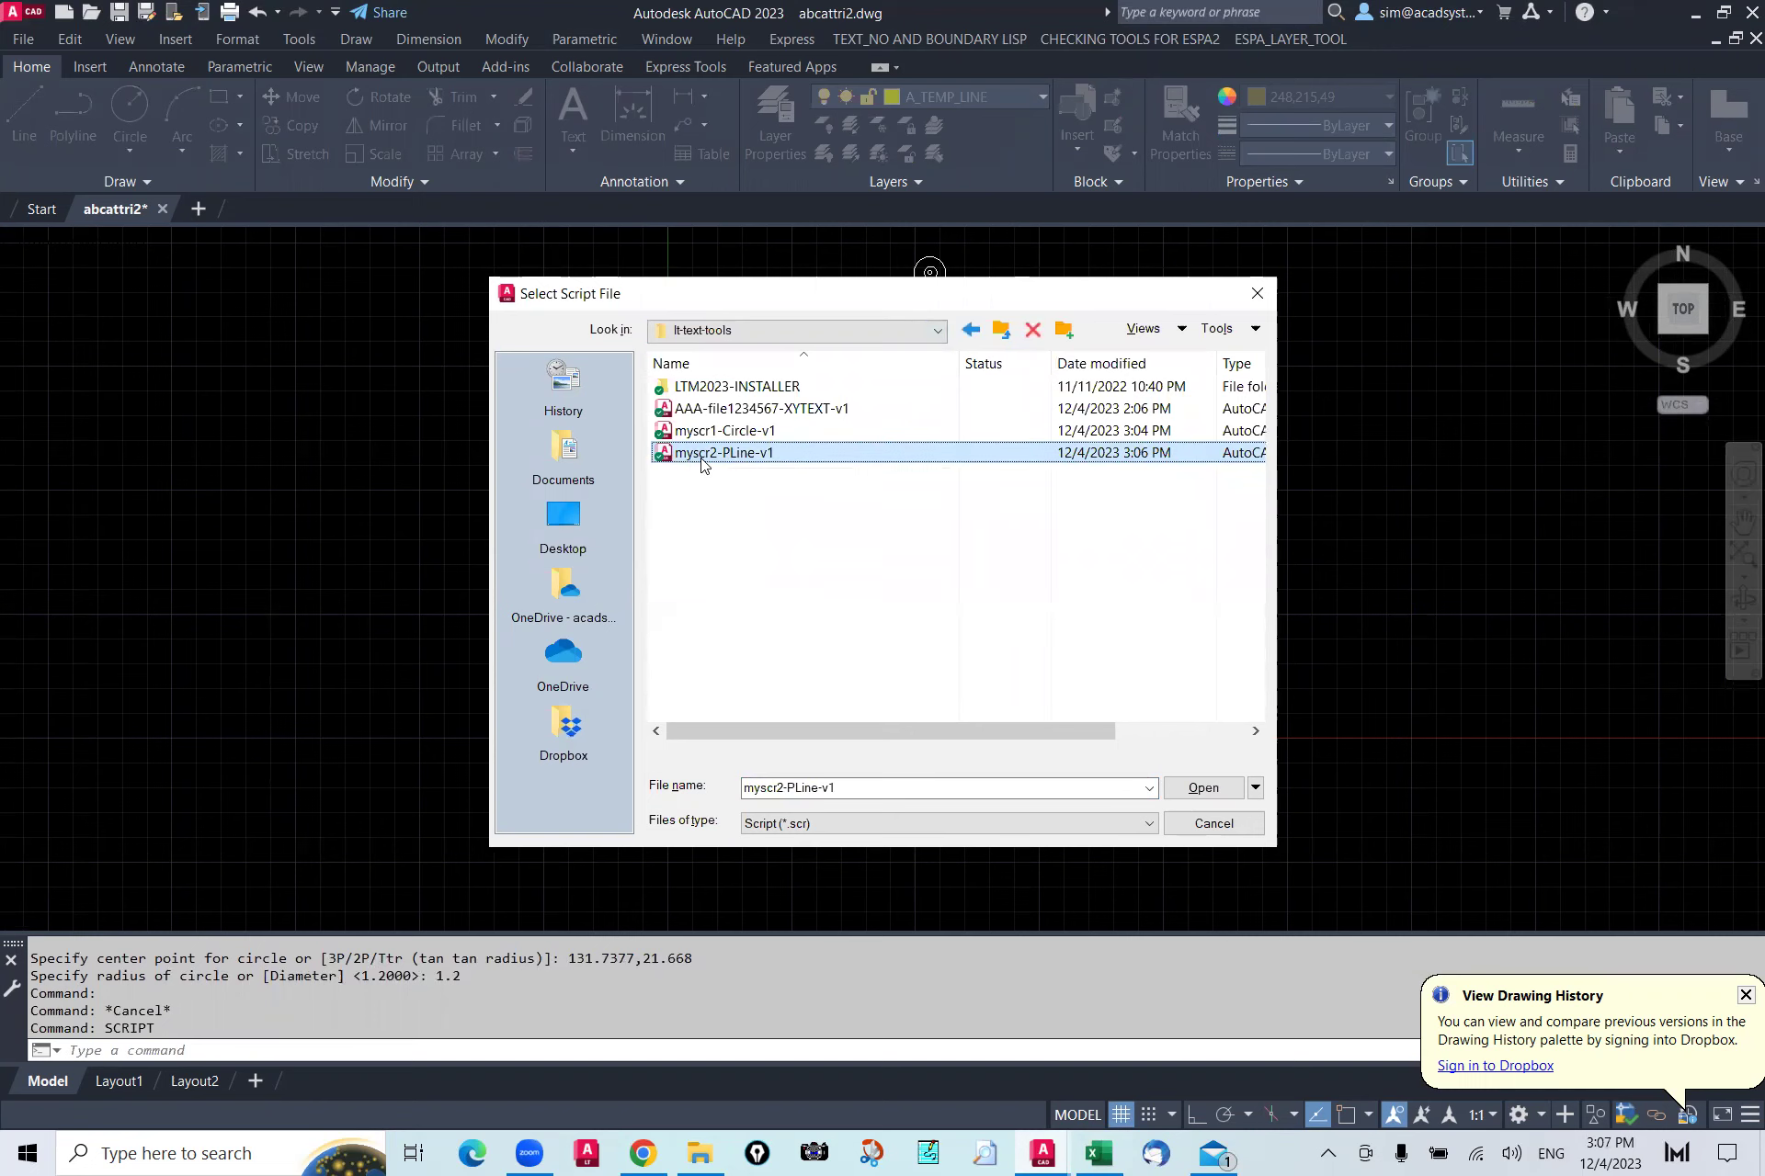
click(1204, 786)
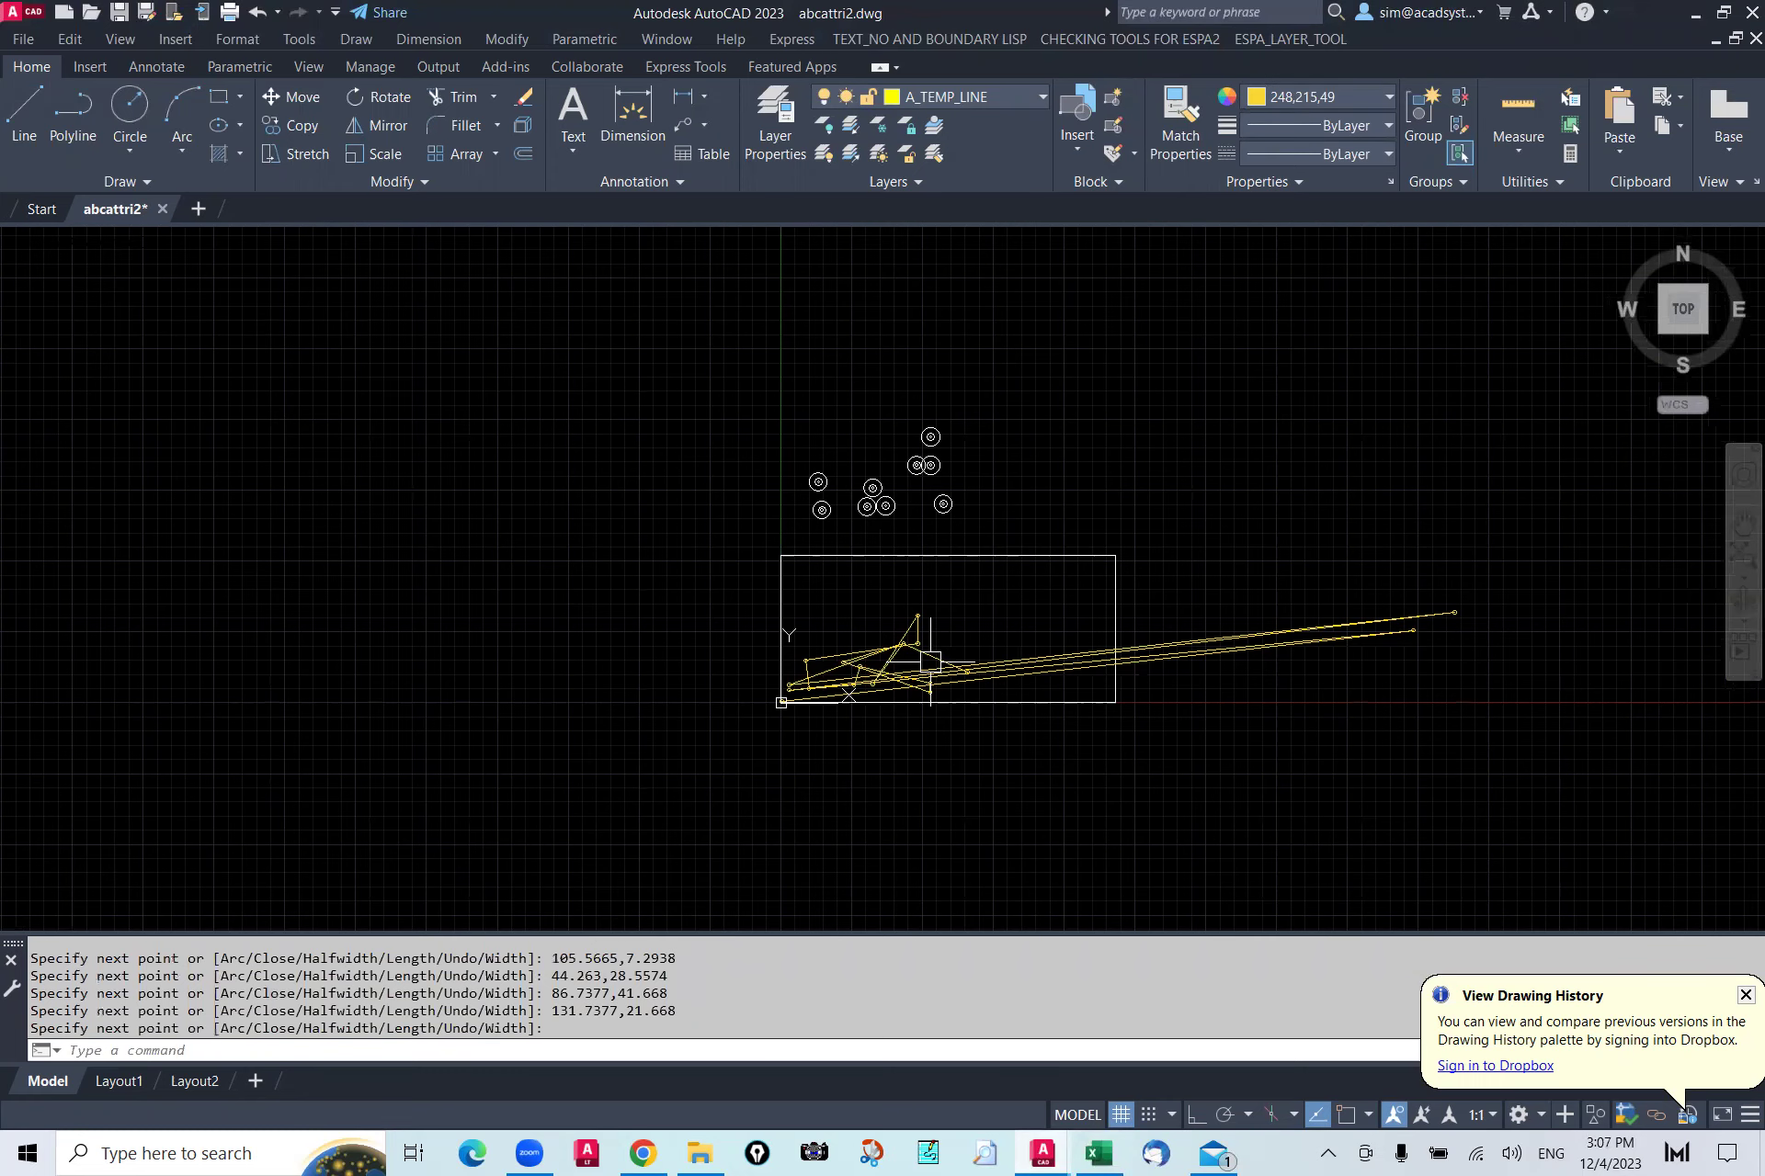
Step: List the scripted polyline's vertex coordinates with the LIST command, review them in the text window and return to the drawing
scroll(1266, 550, up, 5)
scroll(759, 607, down, 5)
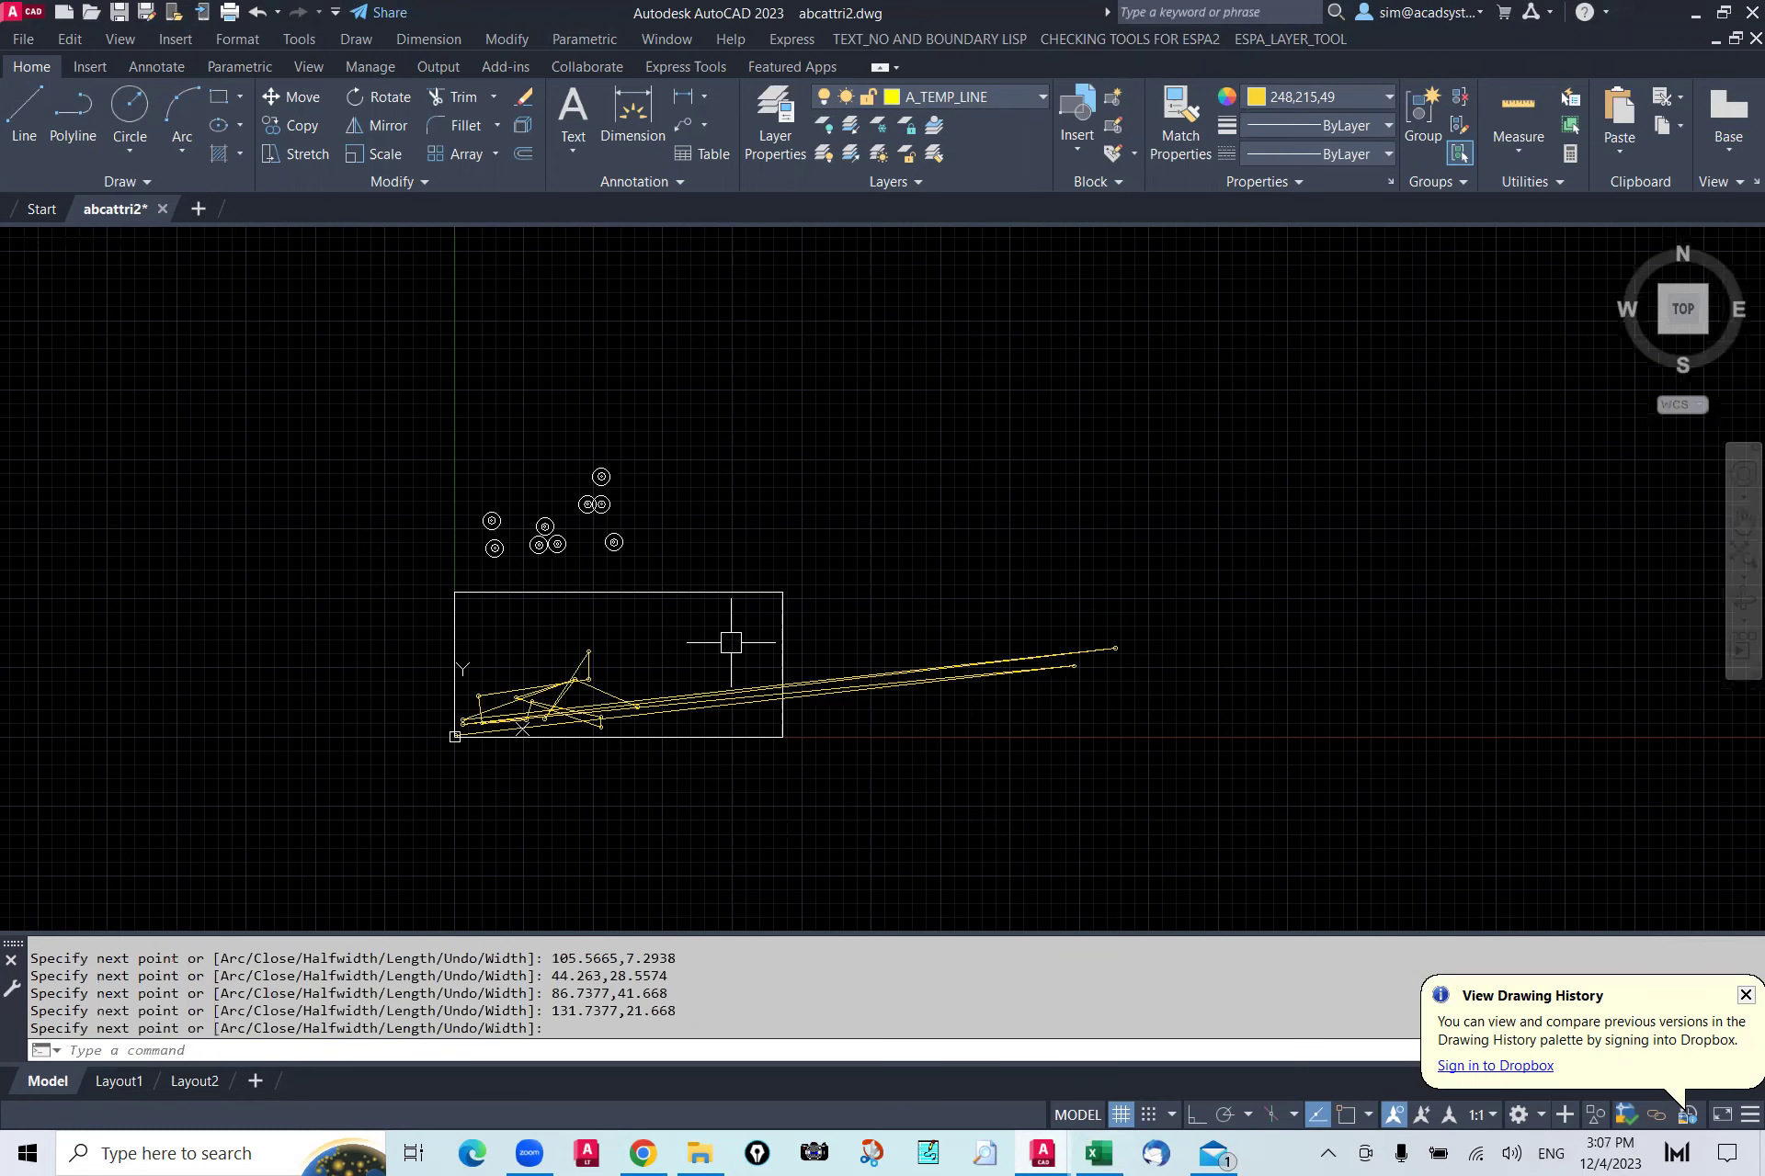
scroll(730, 642, up, 5)
scroll(886, 650, down, 3)
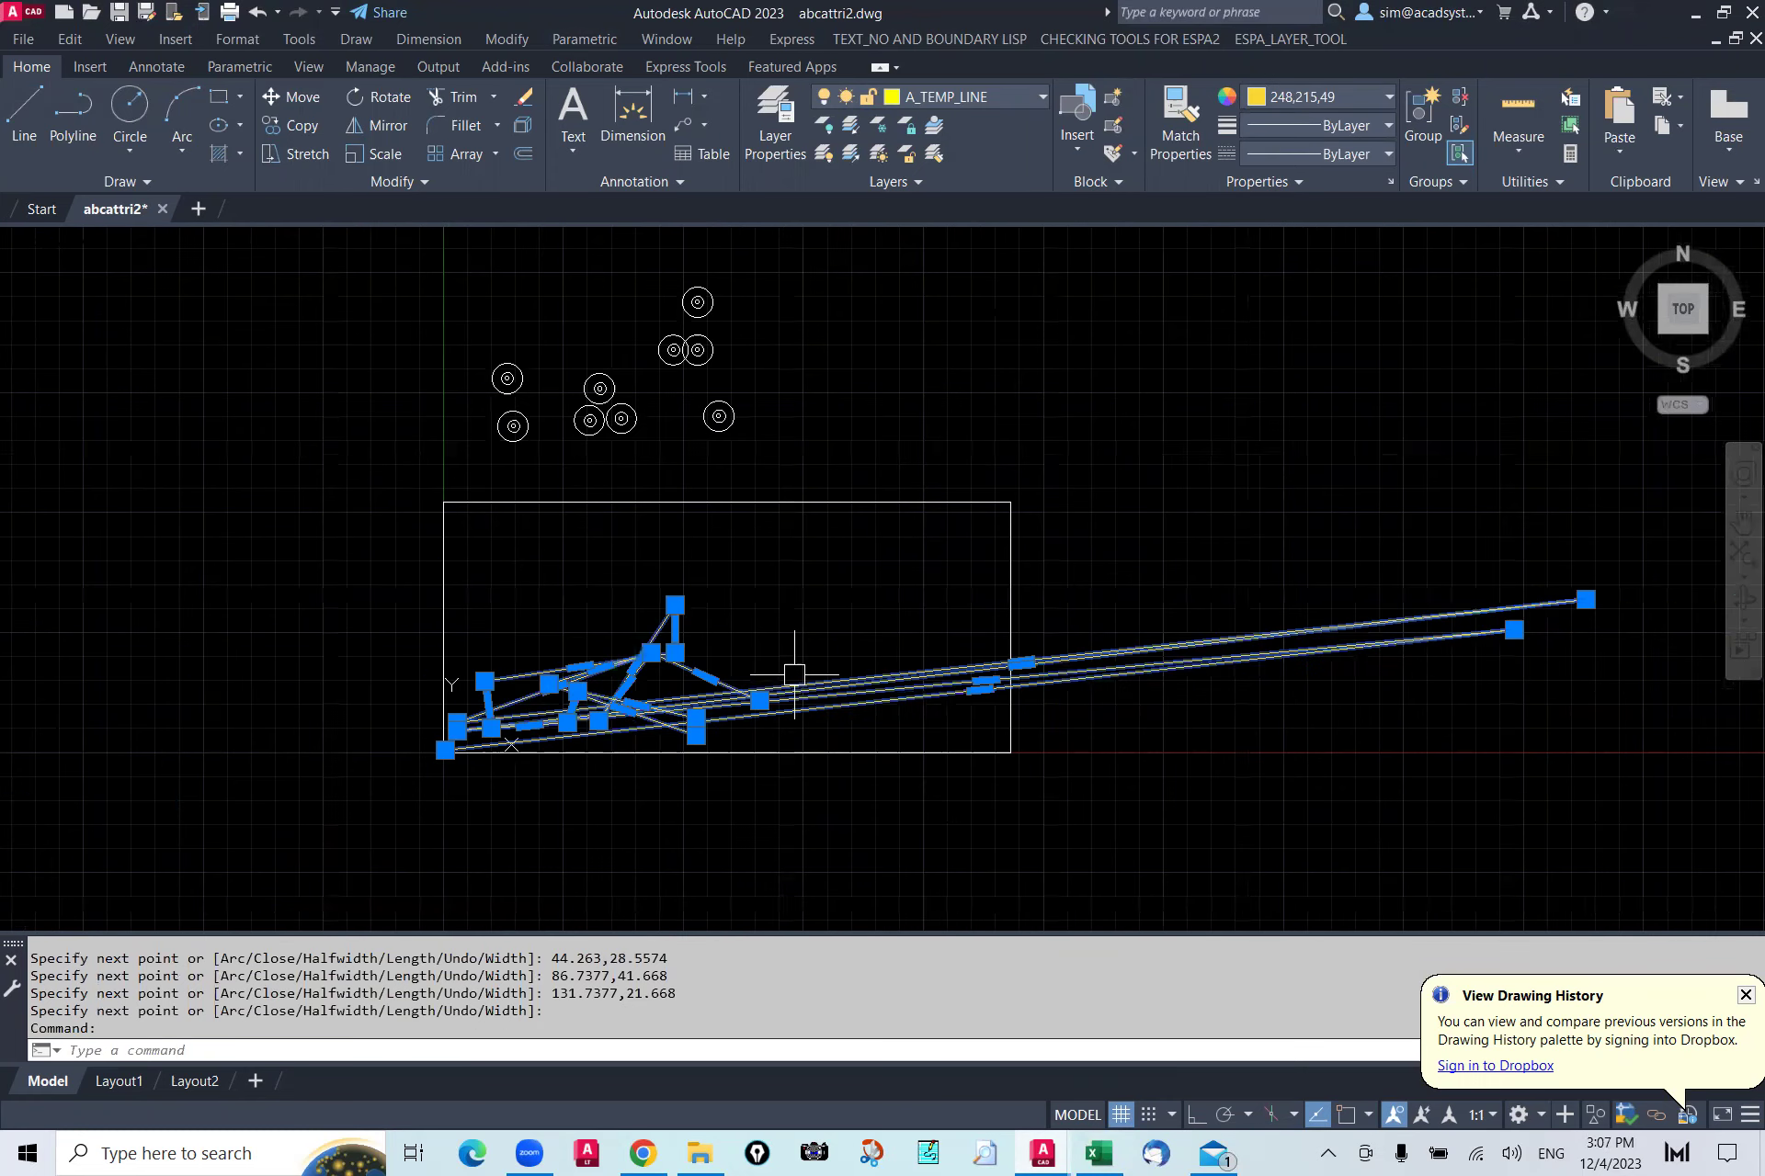
scroll(794, 675, up, 5)
text(LI)
key(Return)
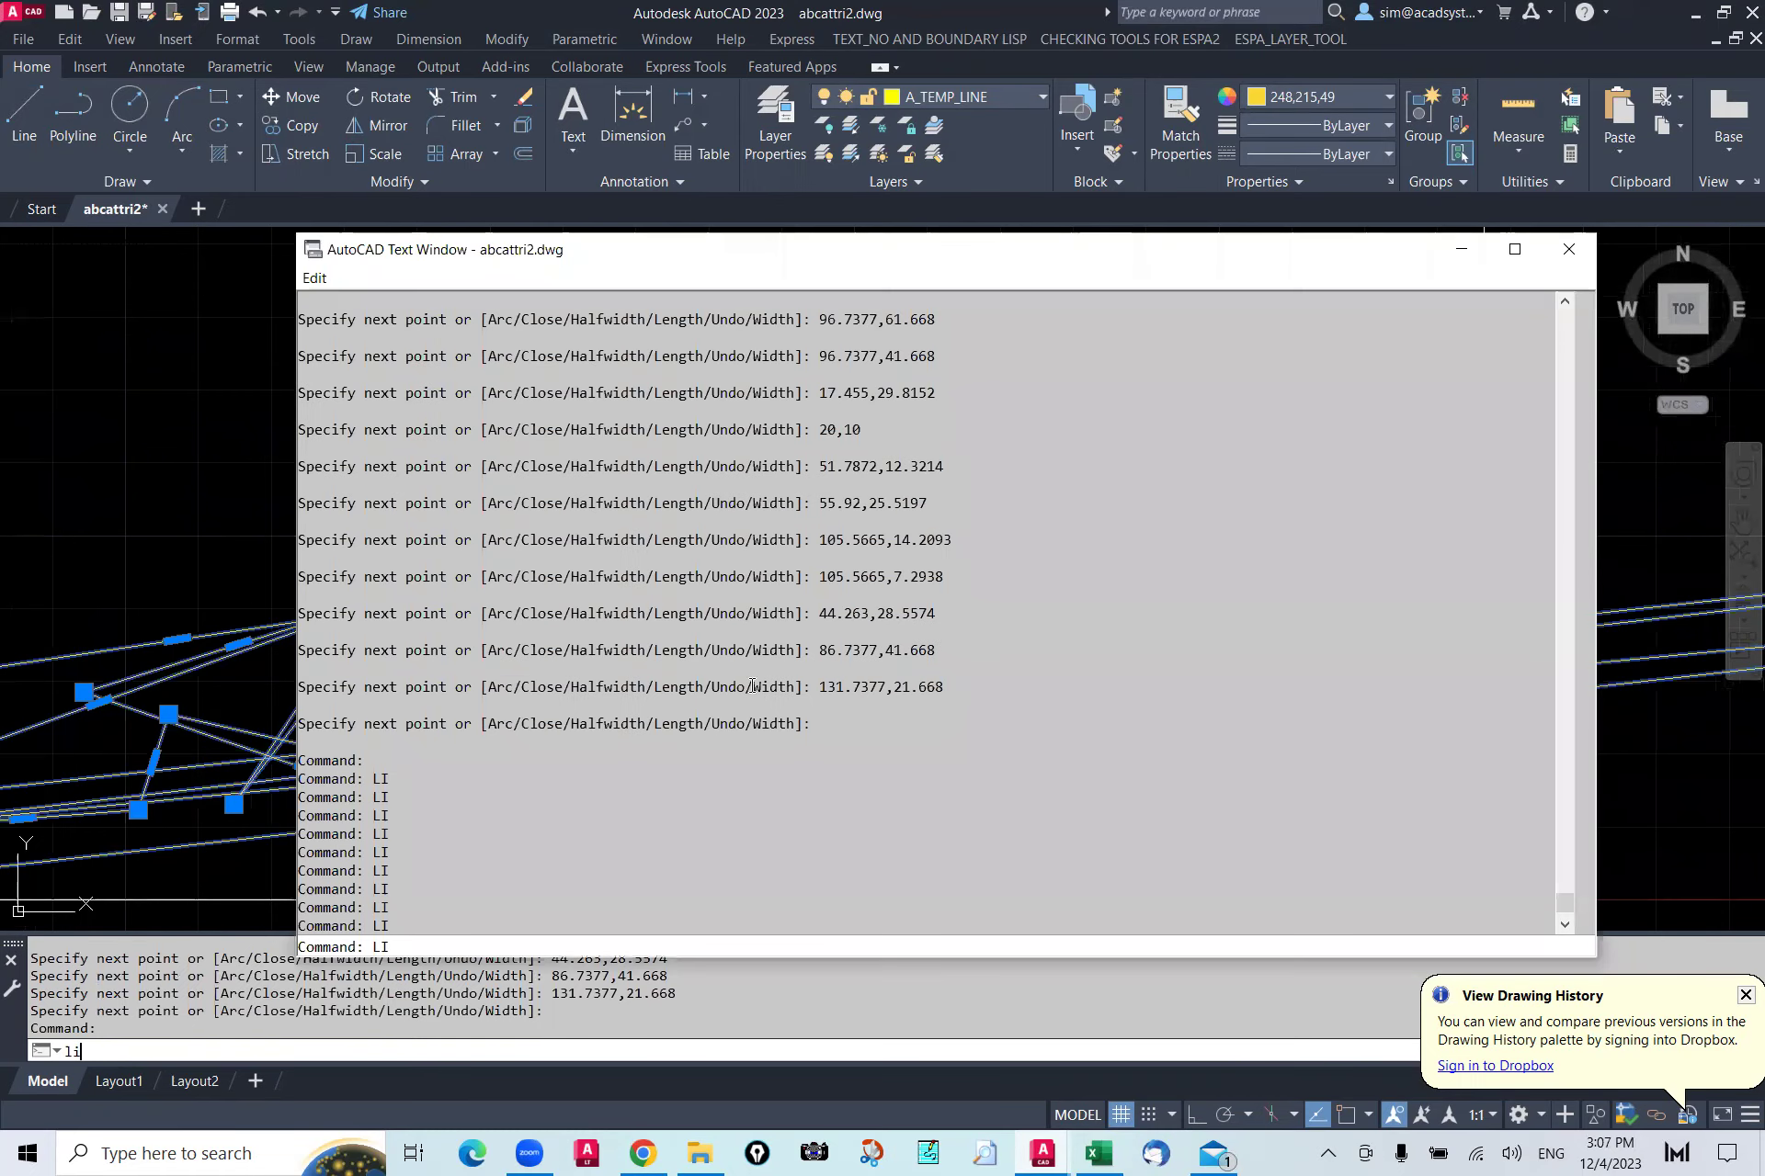
drag(395, 579, 708, 907)
key(F2)
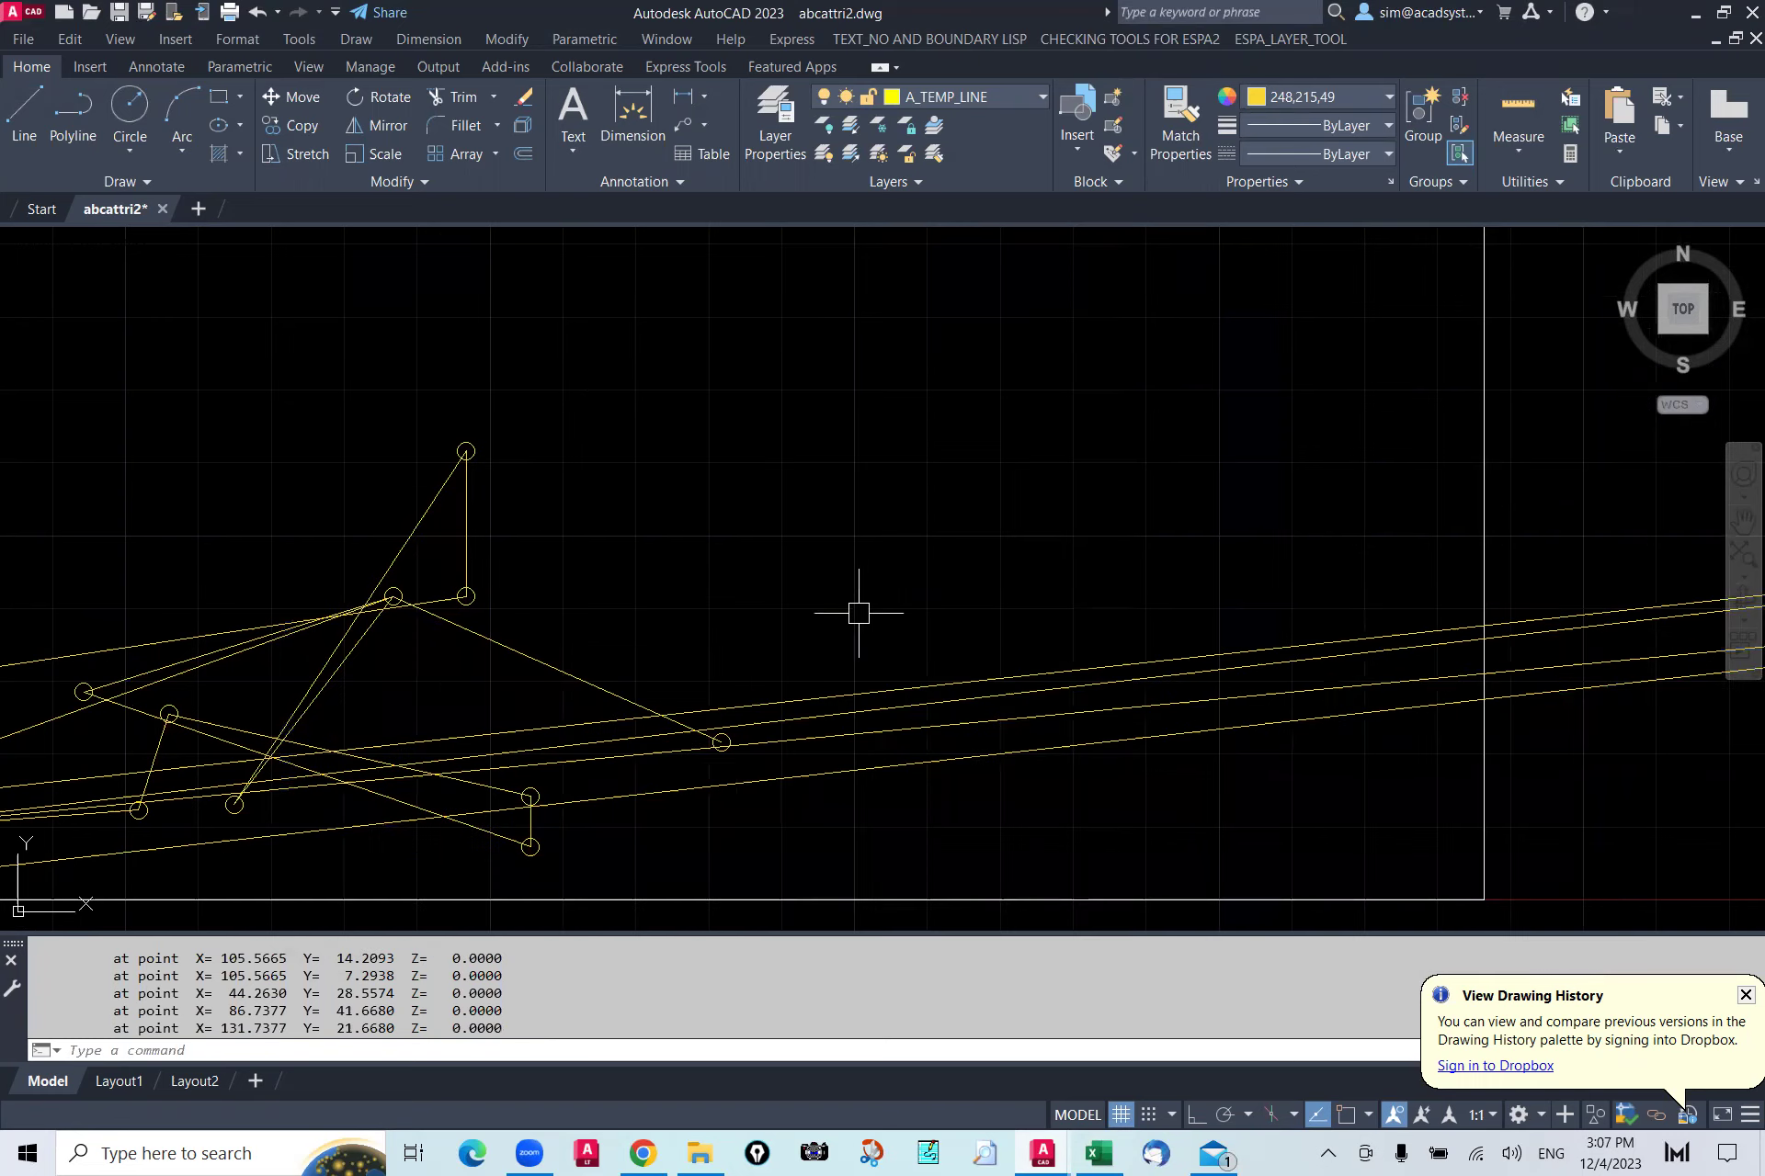
Step: Erase the polyline together with the small circles around its peak inside the rectangle, using a crossing selection
scroll(854, 608, down, 4)
click(891, 572)
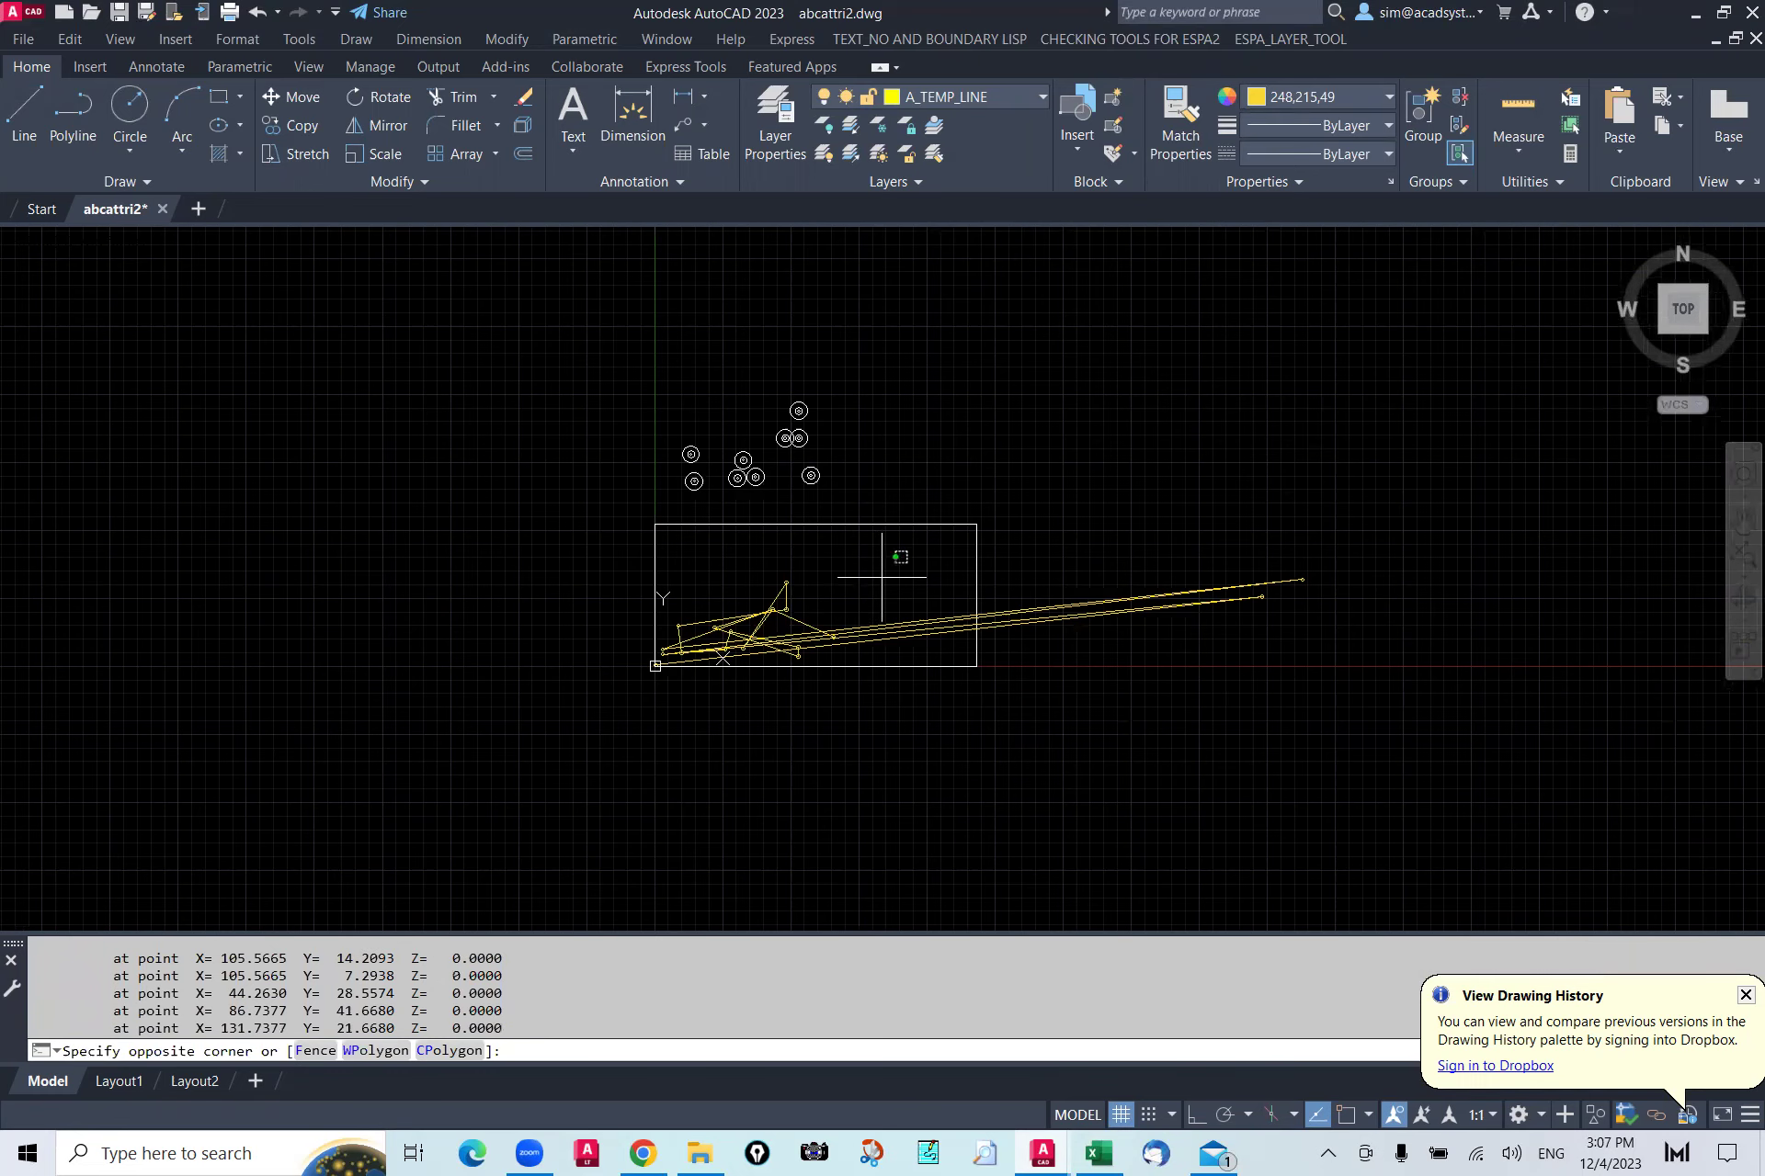
click(724, 653)
text(e)
key(Return)
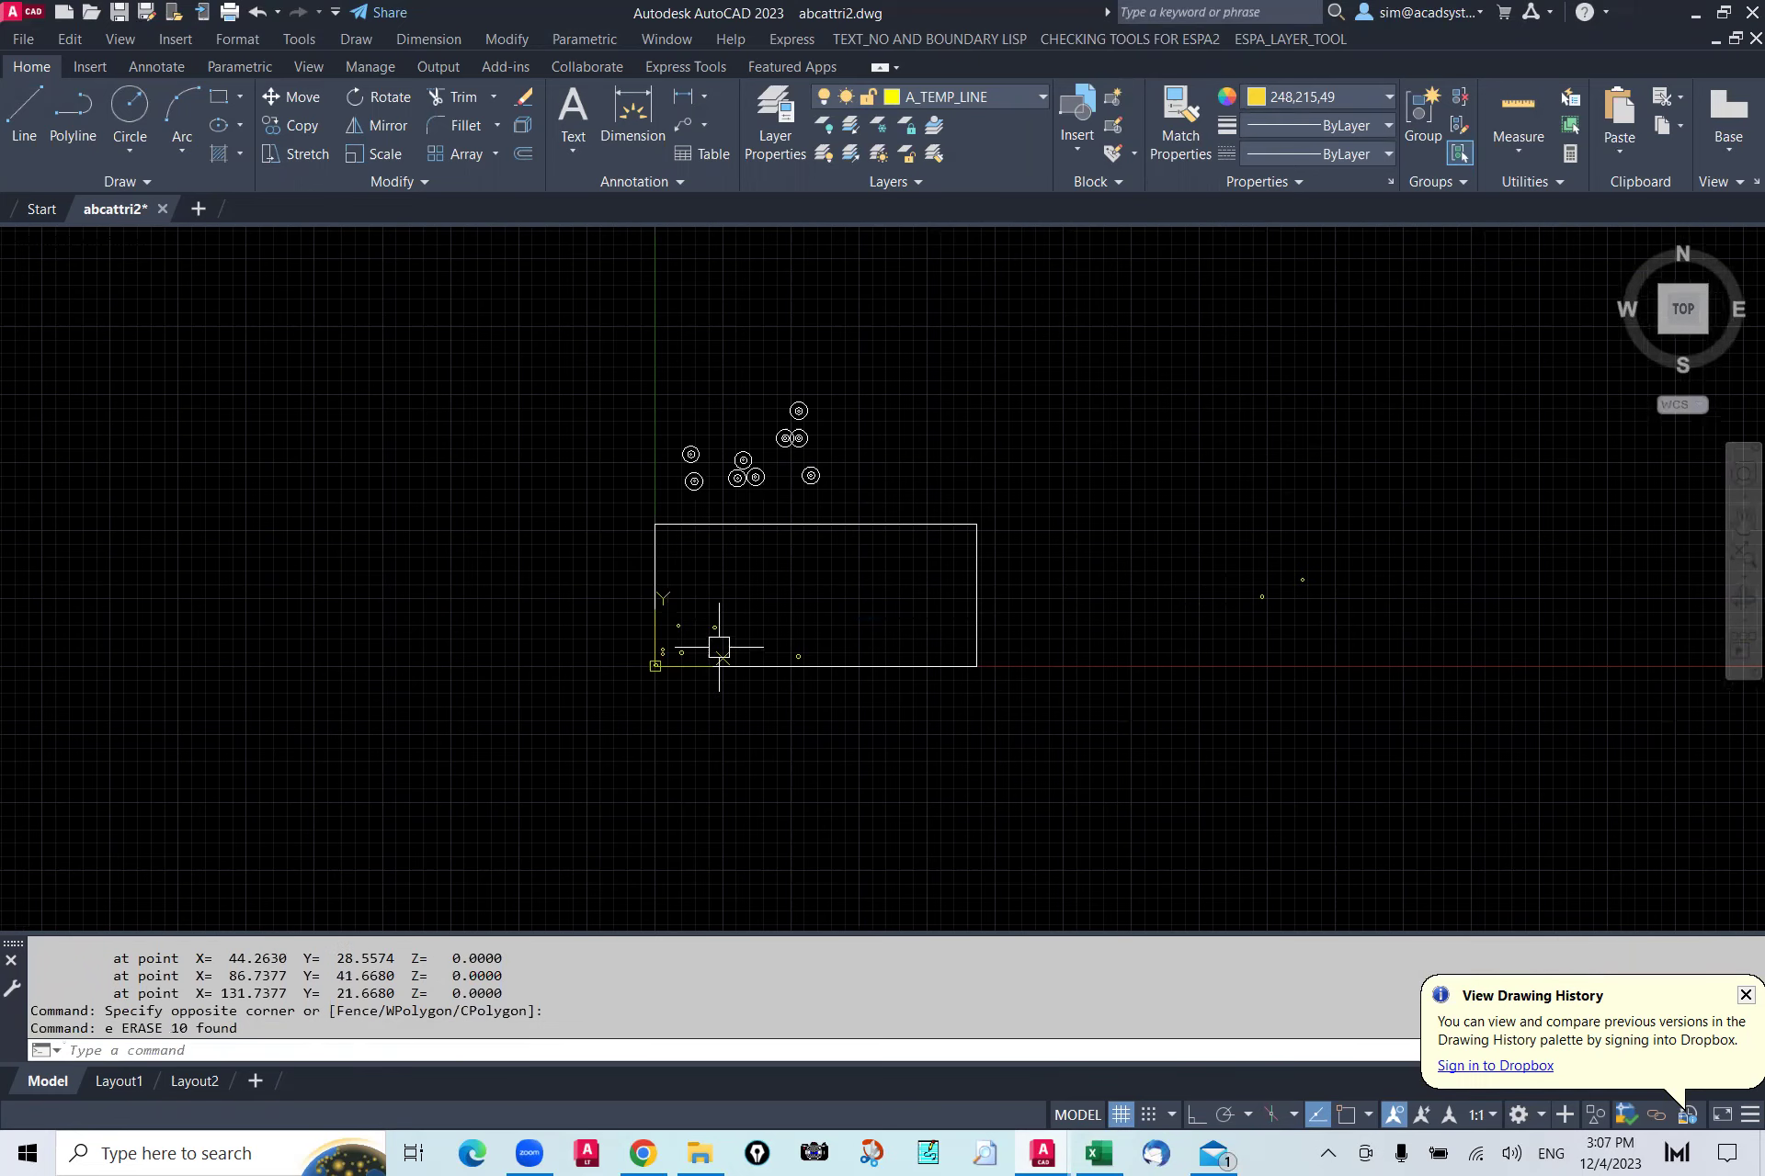
Step: Erase the two small circles lying far outside the rectangle, beyond its right edge
click(1368, 532)
click(1181, 646)
text(e)
key(Return)
Step: Erase the group of small circles in the rectangle's lower-left area, leaving out the one at the origin
scroll(723, 648, up, 6)
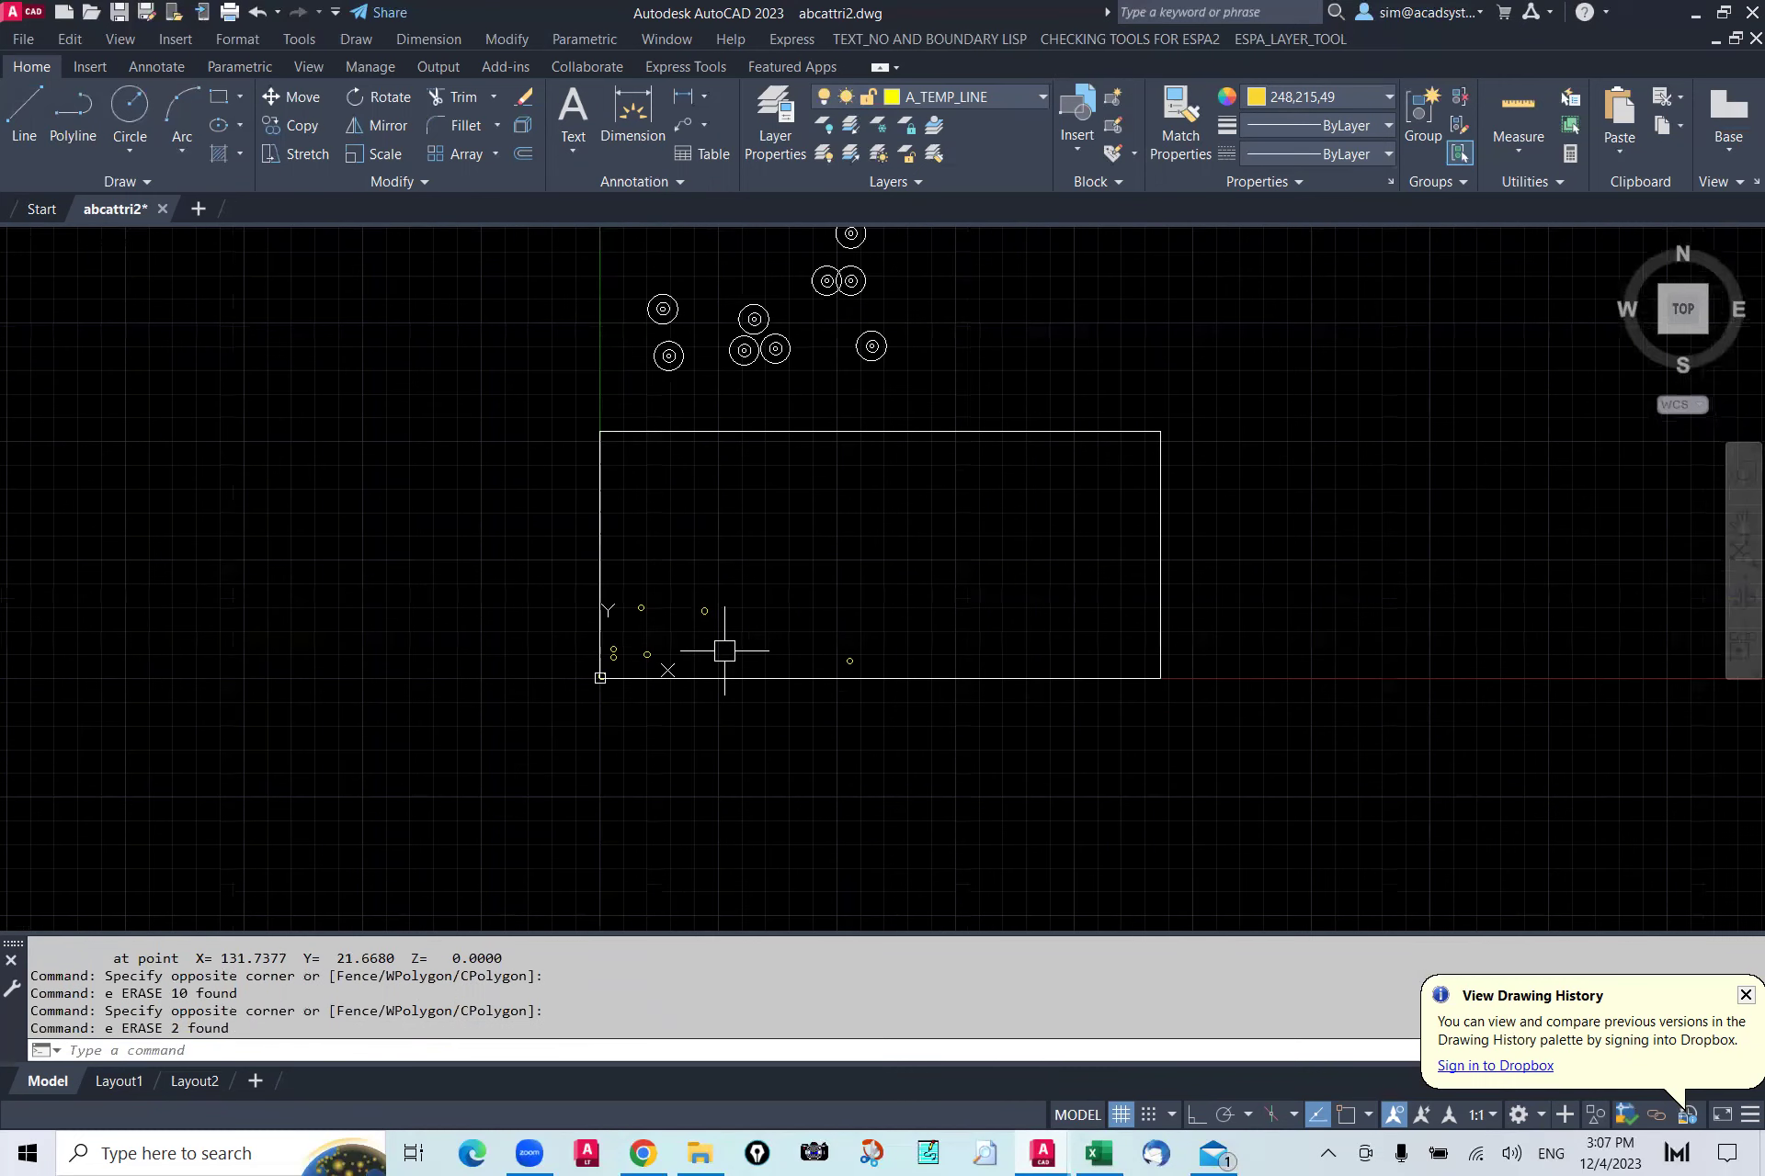
scroll(882, 524, up, 3)
click(918, 513)
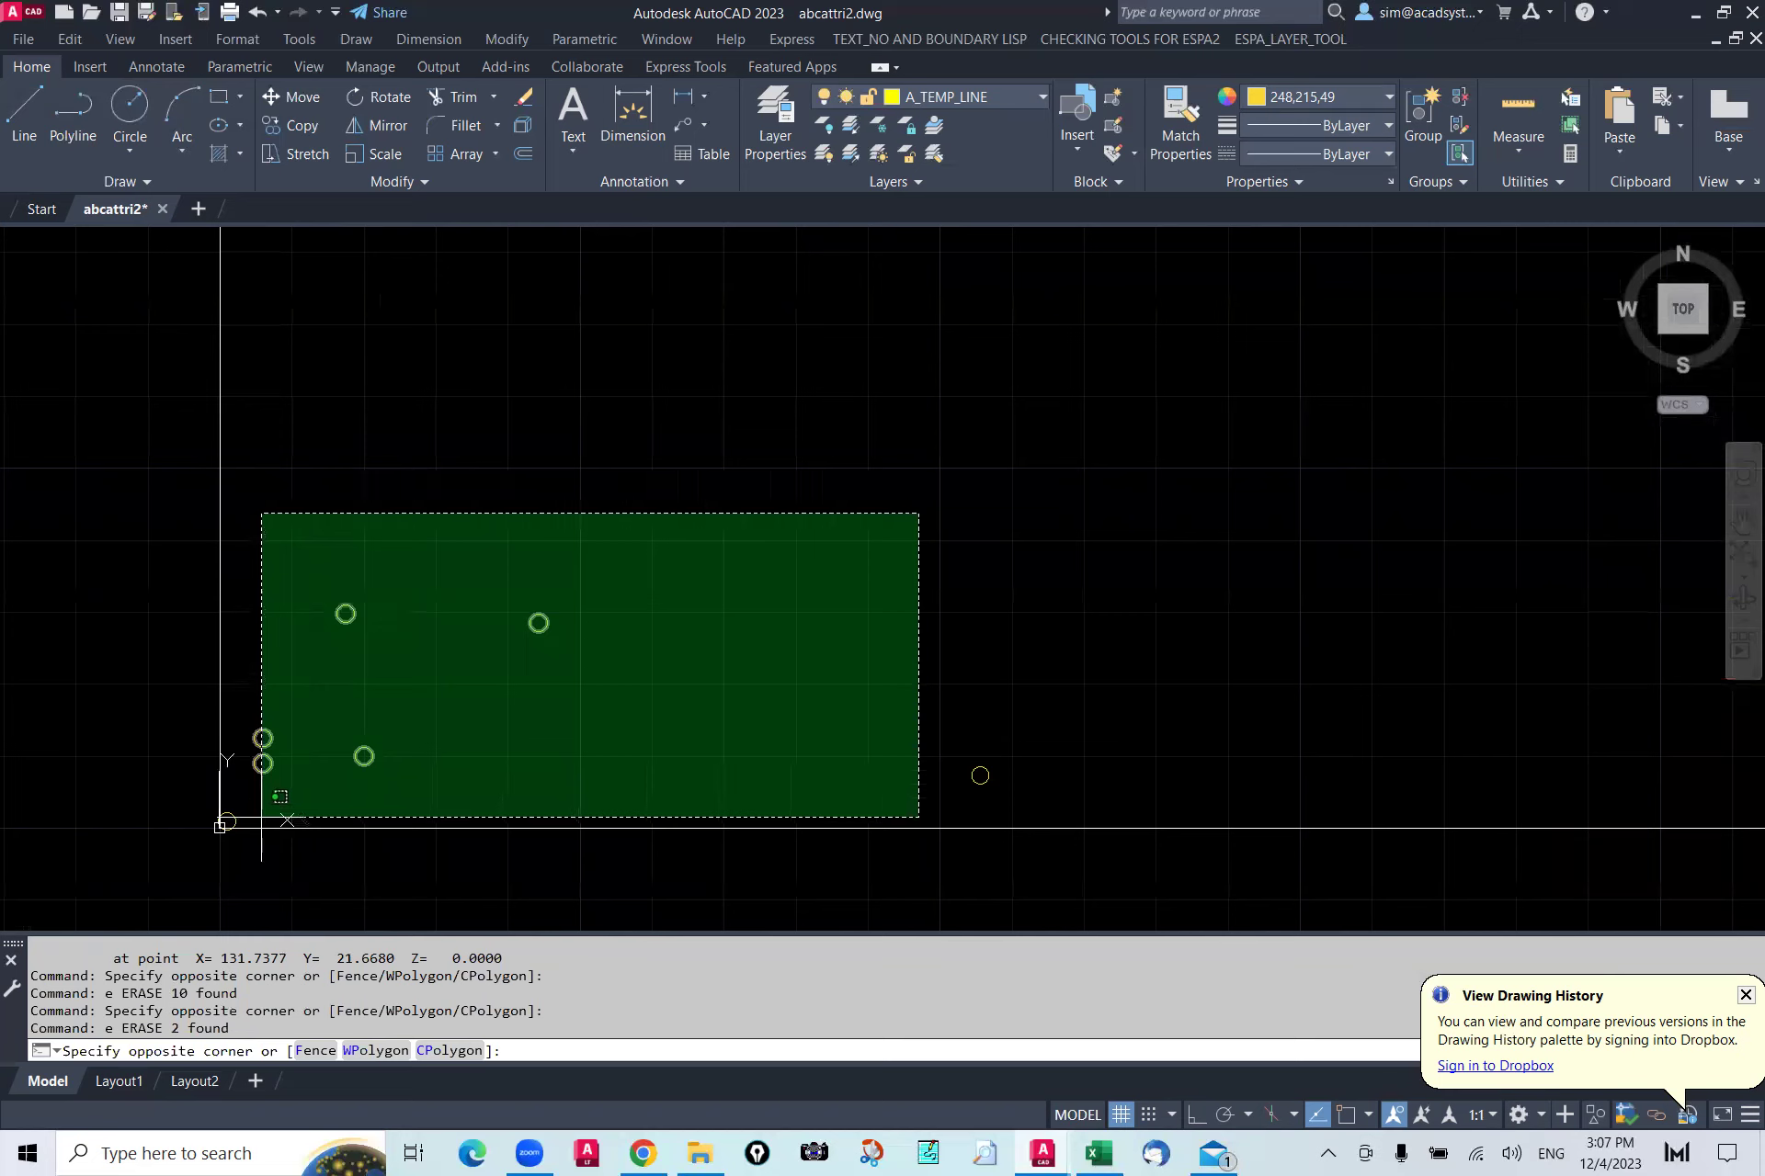
click(255, 816)
text(e)
key(Return)
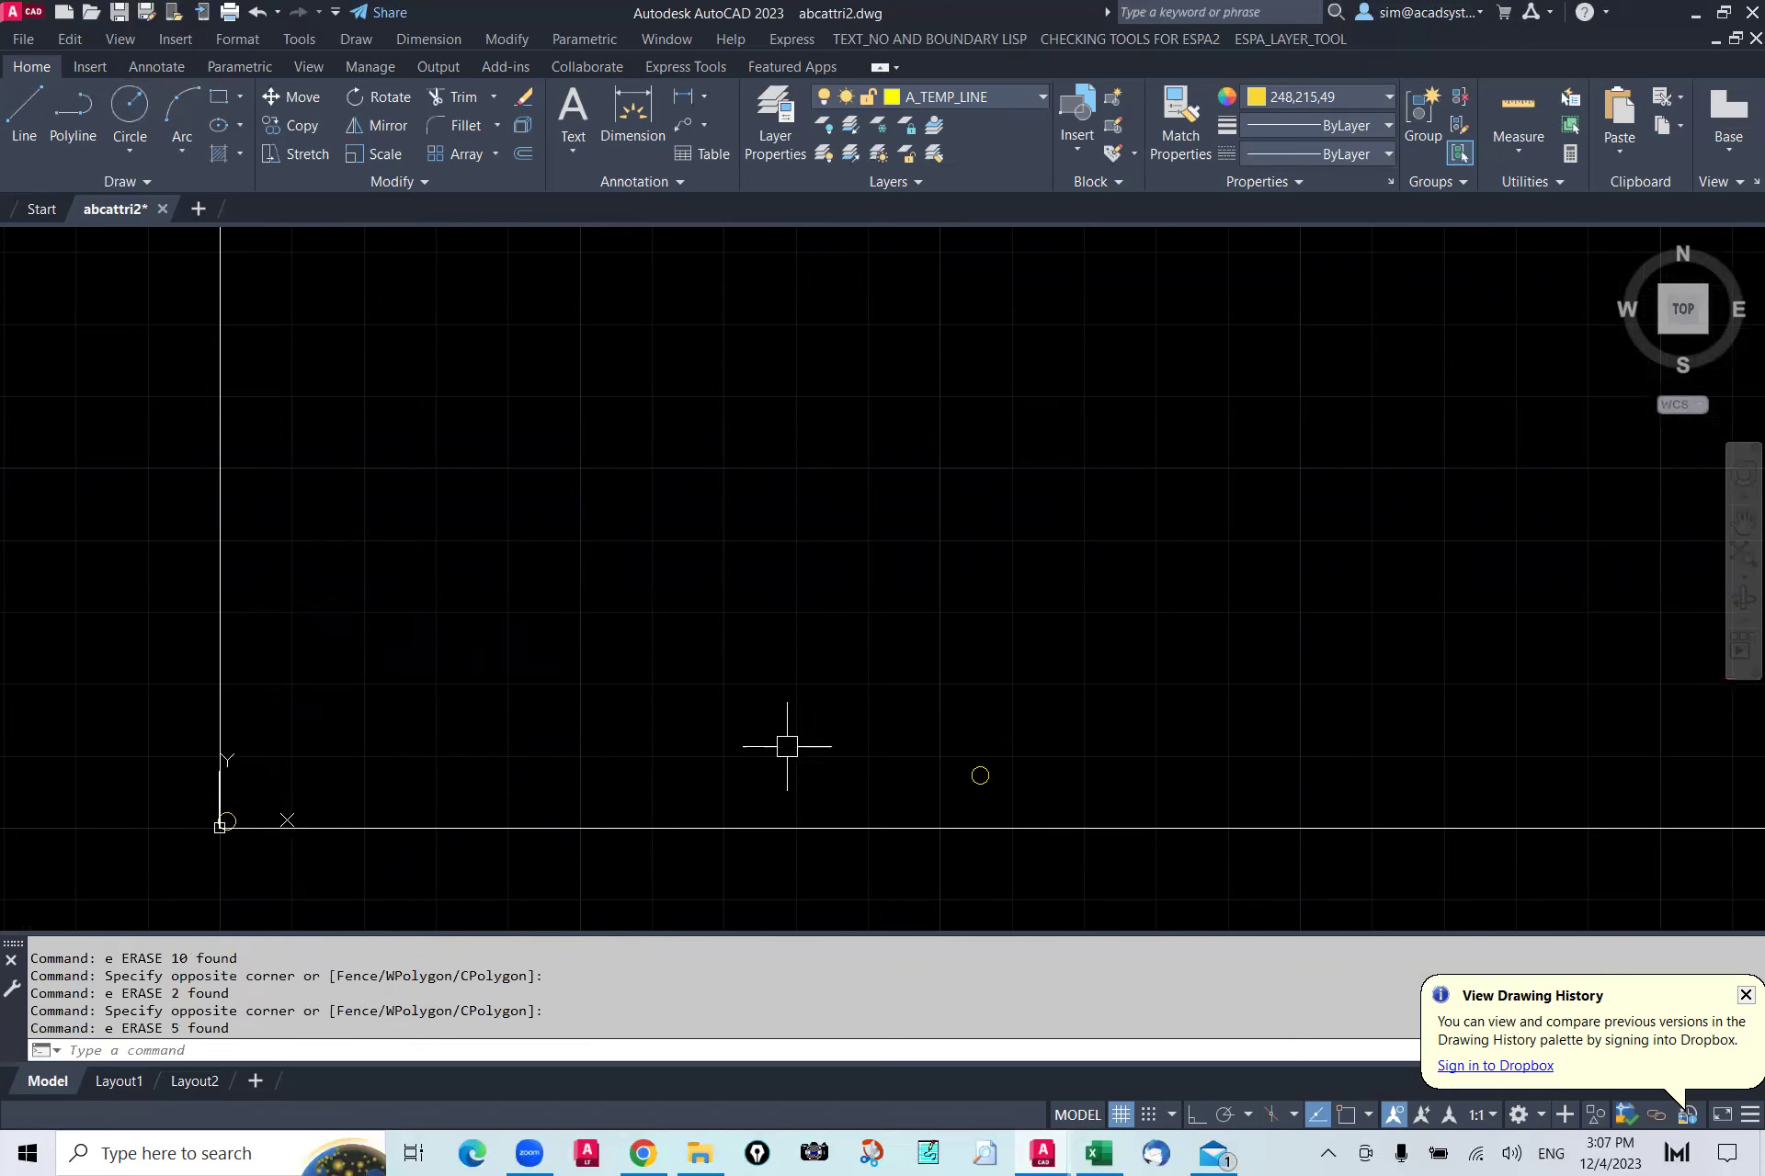
Step: Switch to the Excel workbook and open the XYZSurvey sheet at its first coordinate columns and rows
click(1093, 1155)
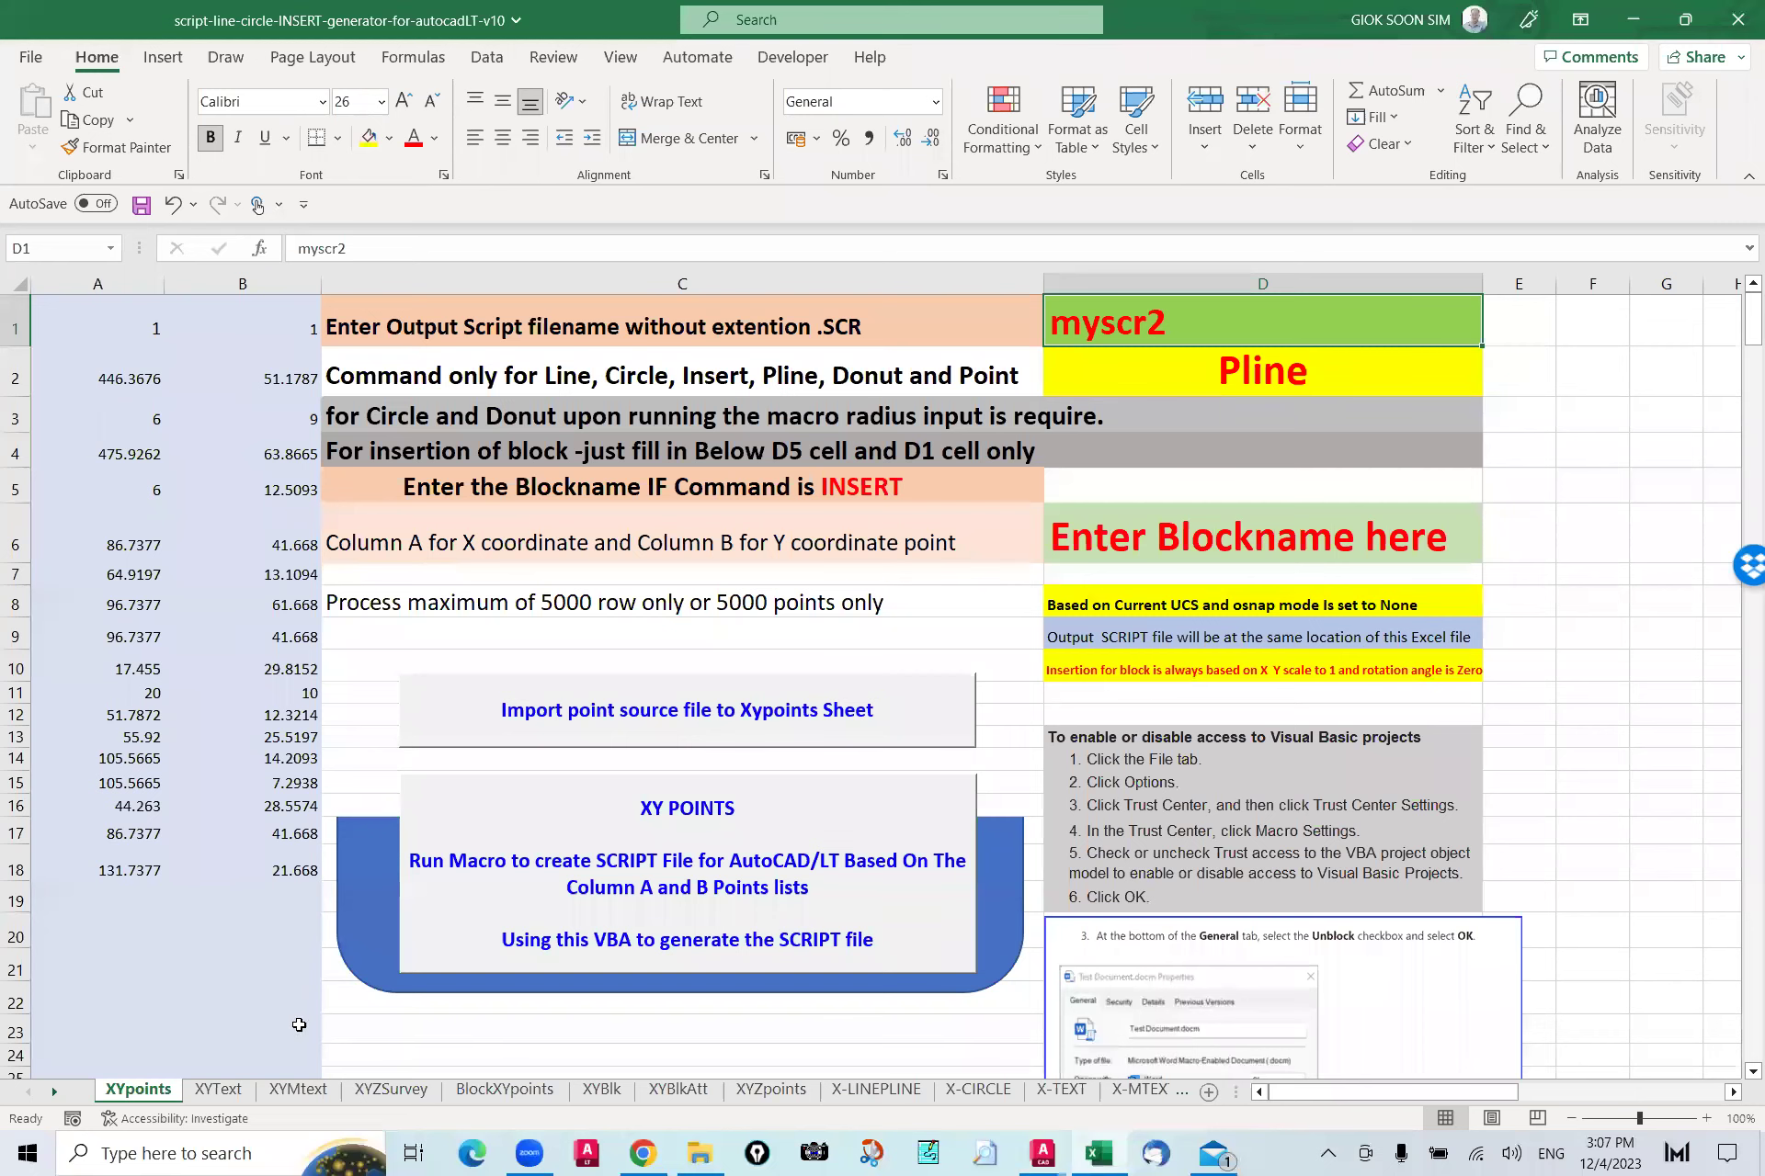
click(415, 1090)
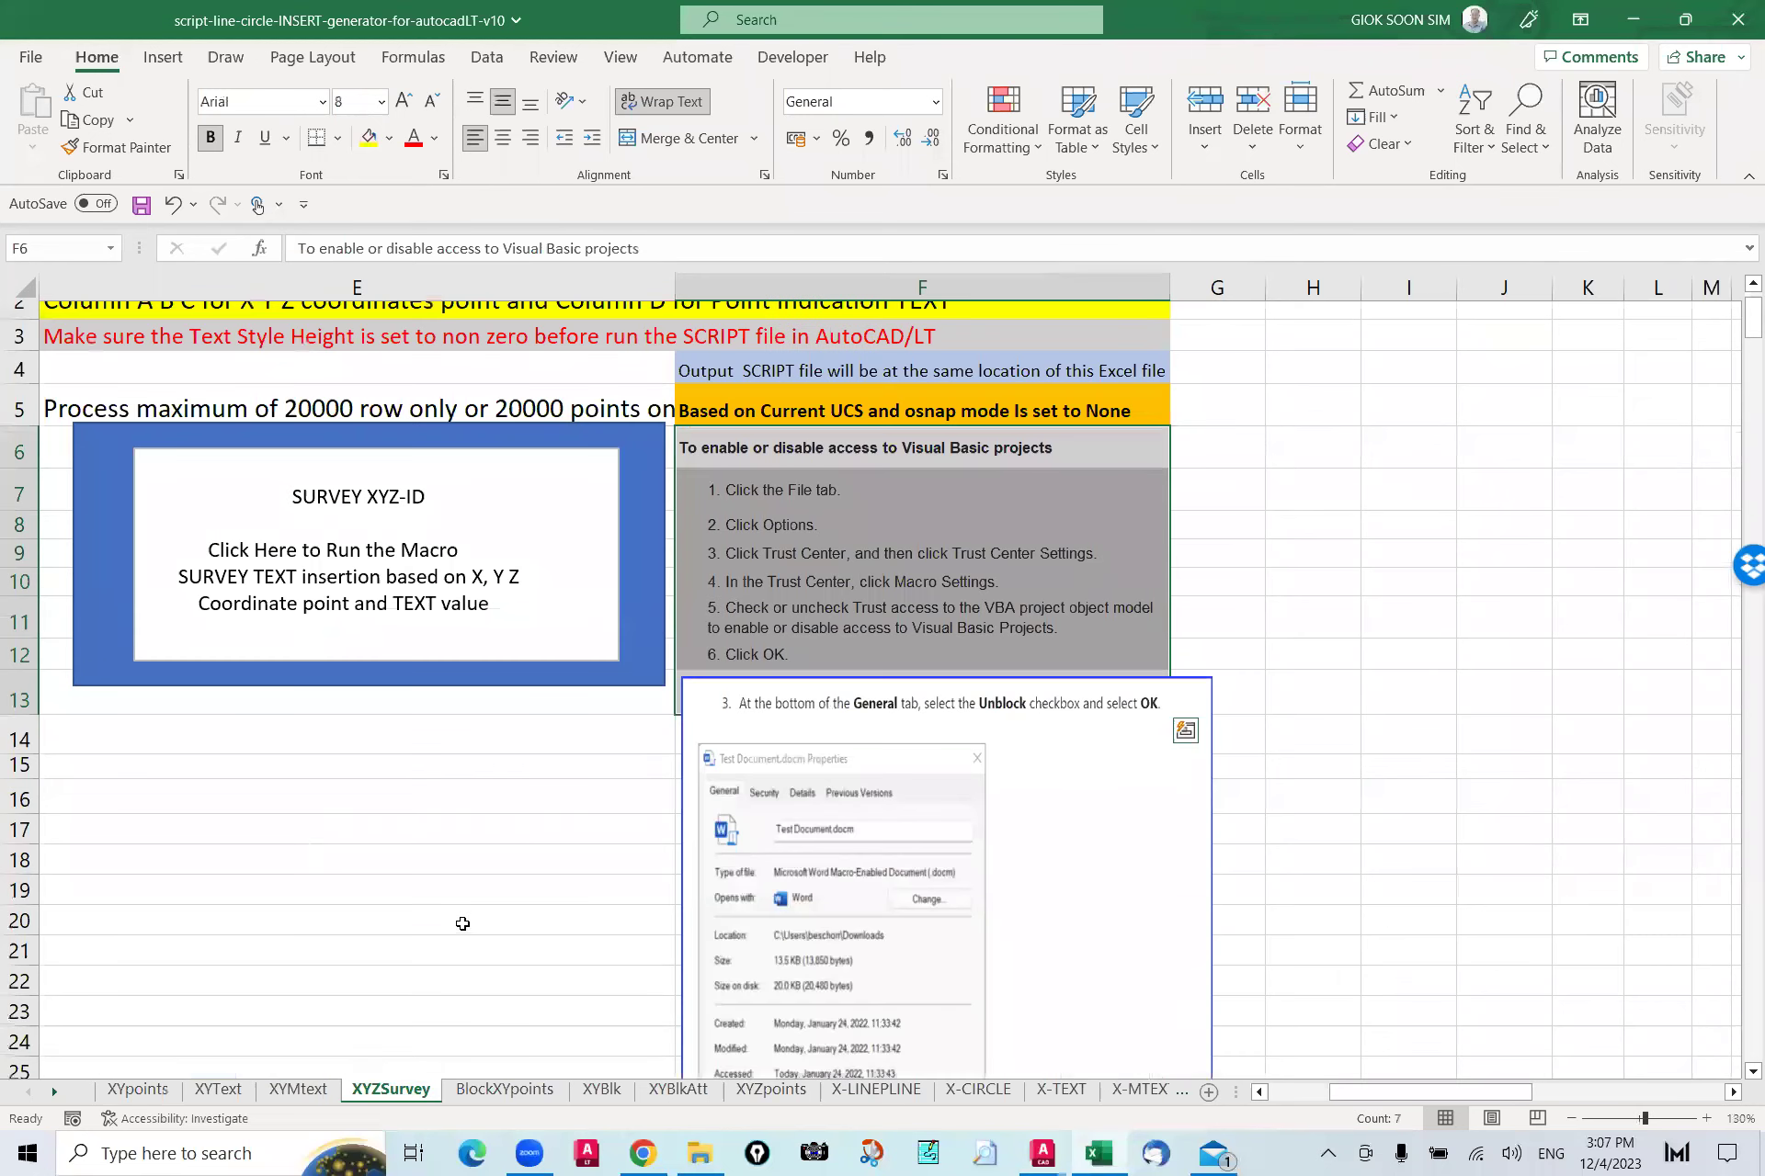
click(1296, 1101)
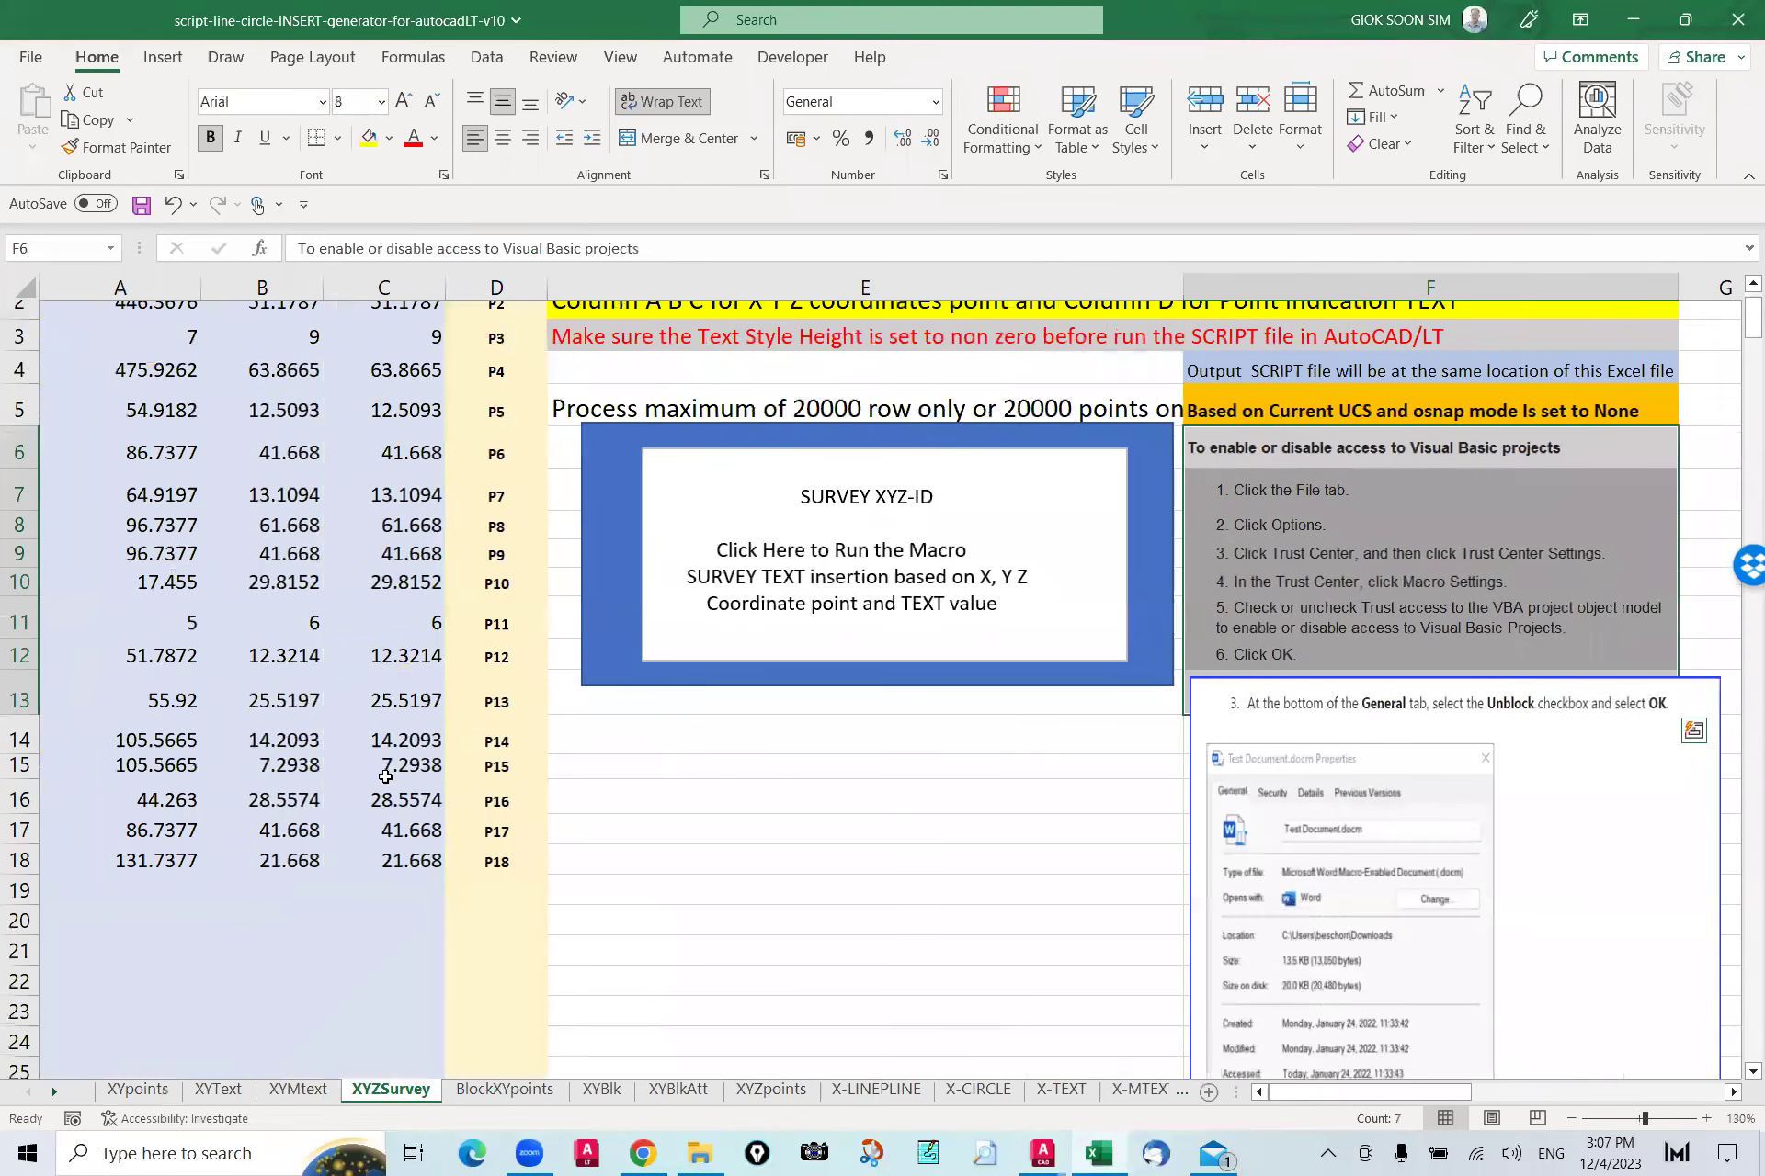
scroll(239, 349, up, 1)
Step: Examine the first points' X, Y and Z values in columns A to C, the point label in D1 and the script filename in F1
click(145, 342)
click(261, 339)
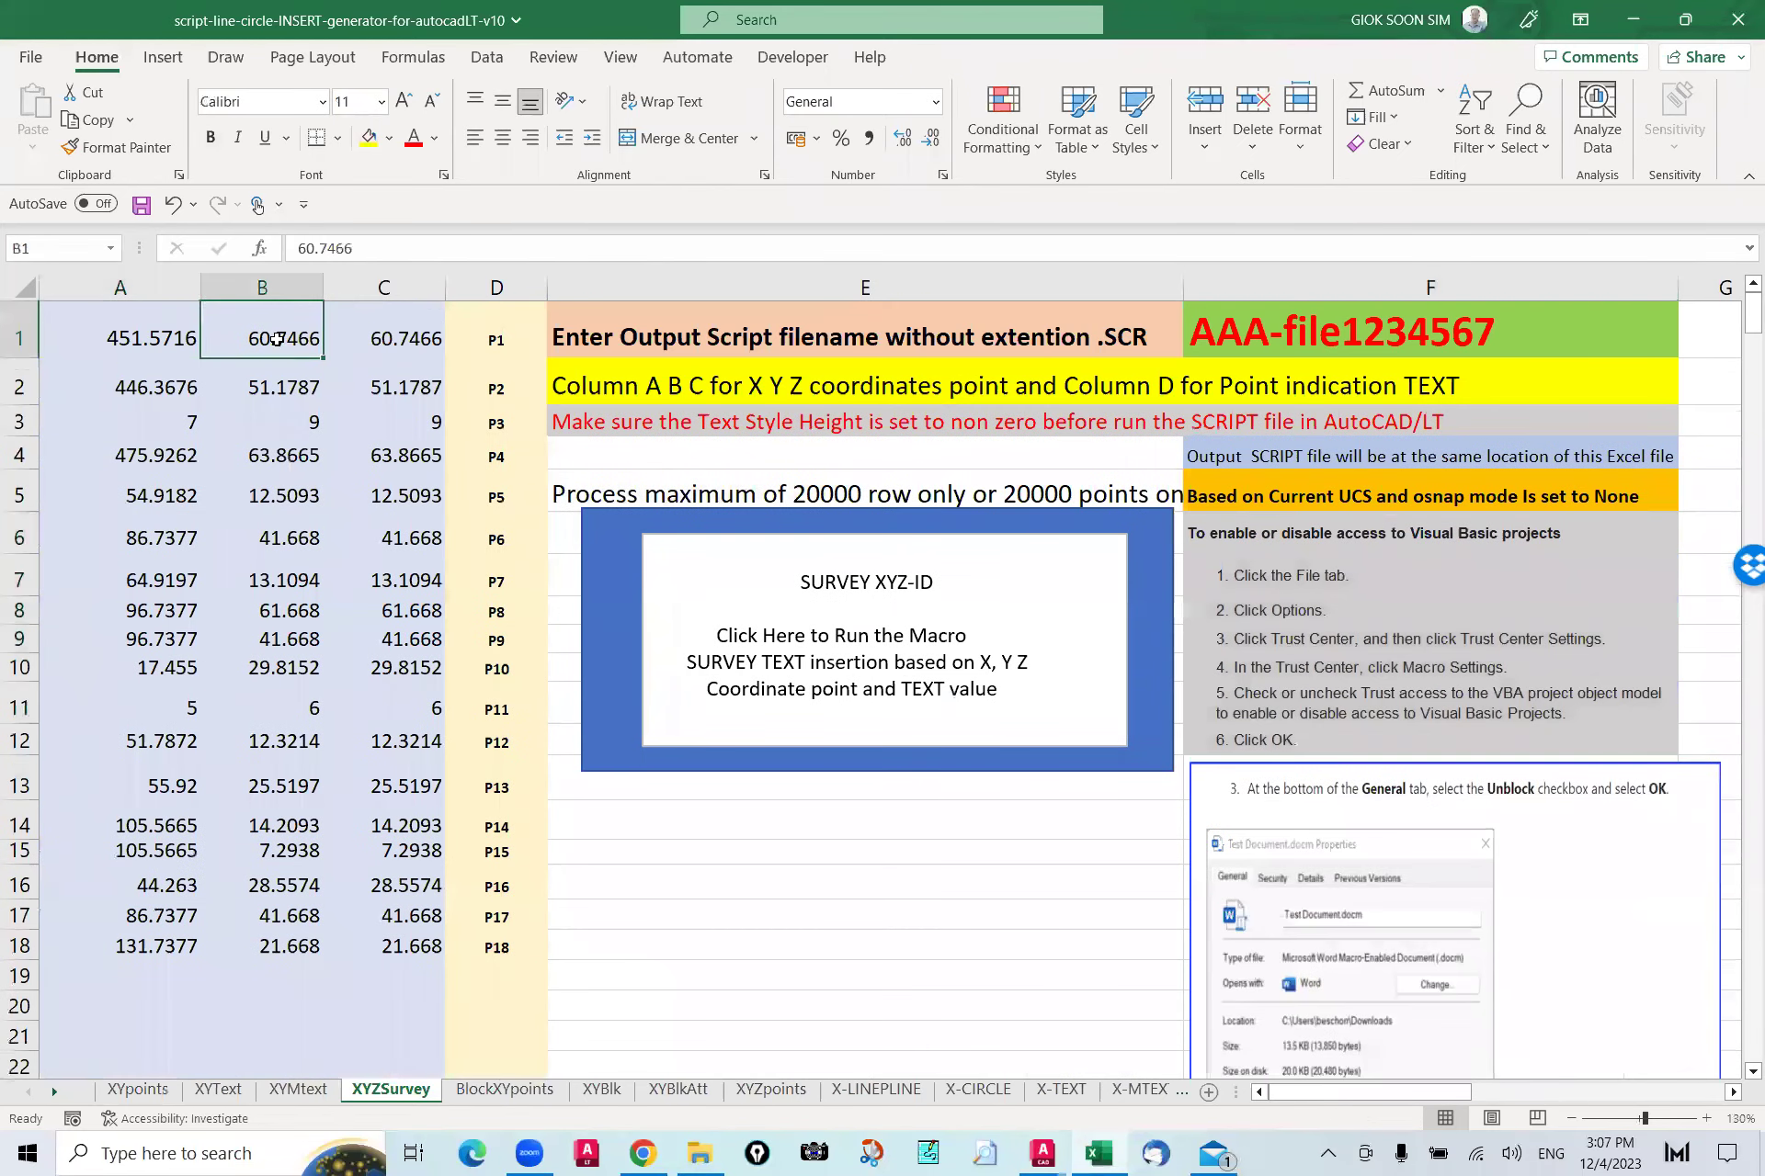
click(389, 357)
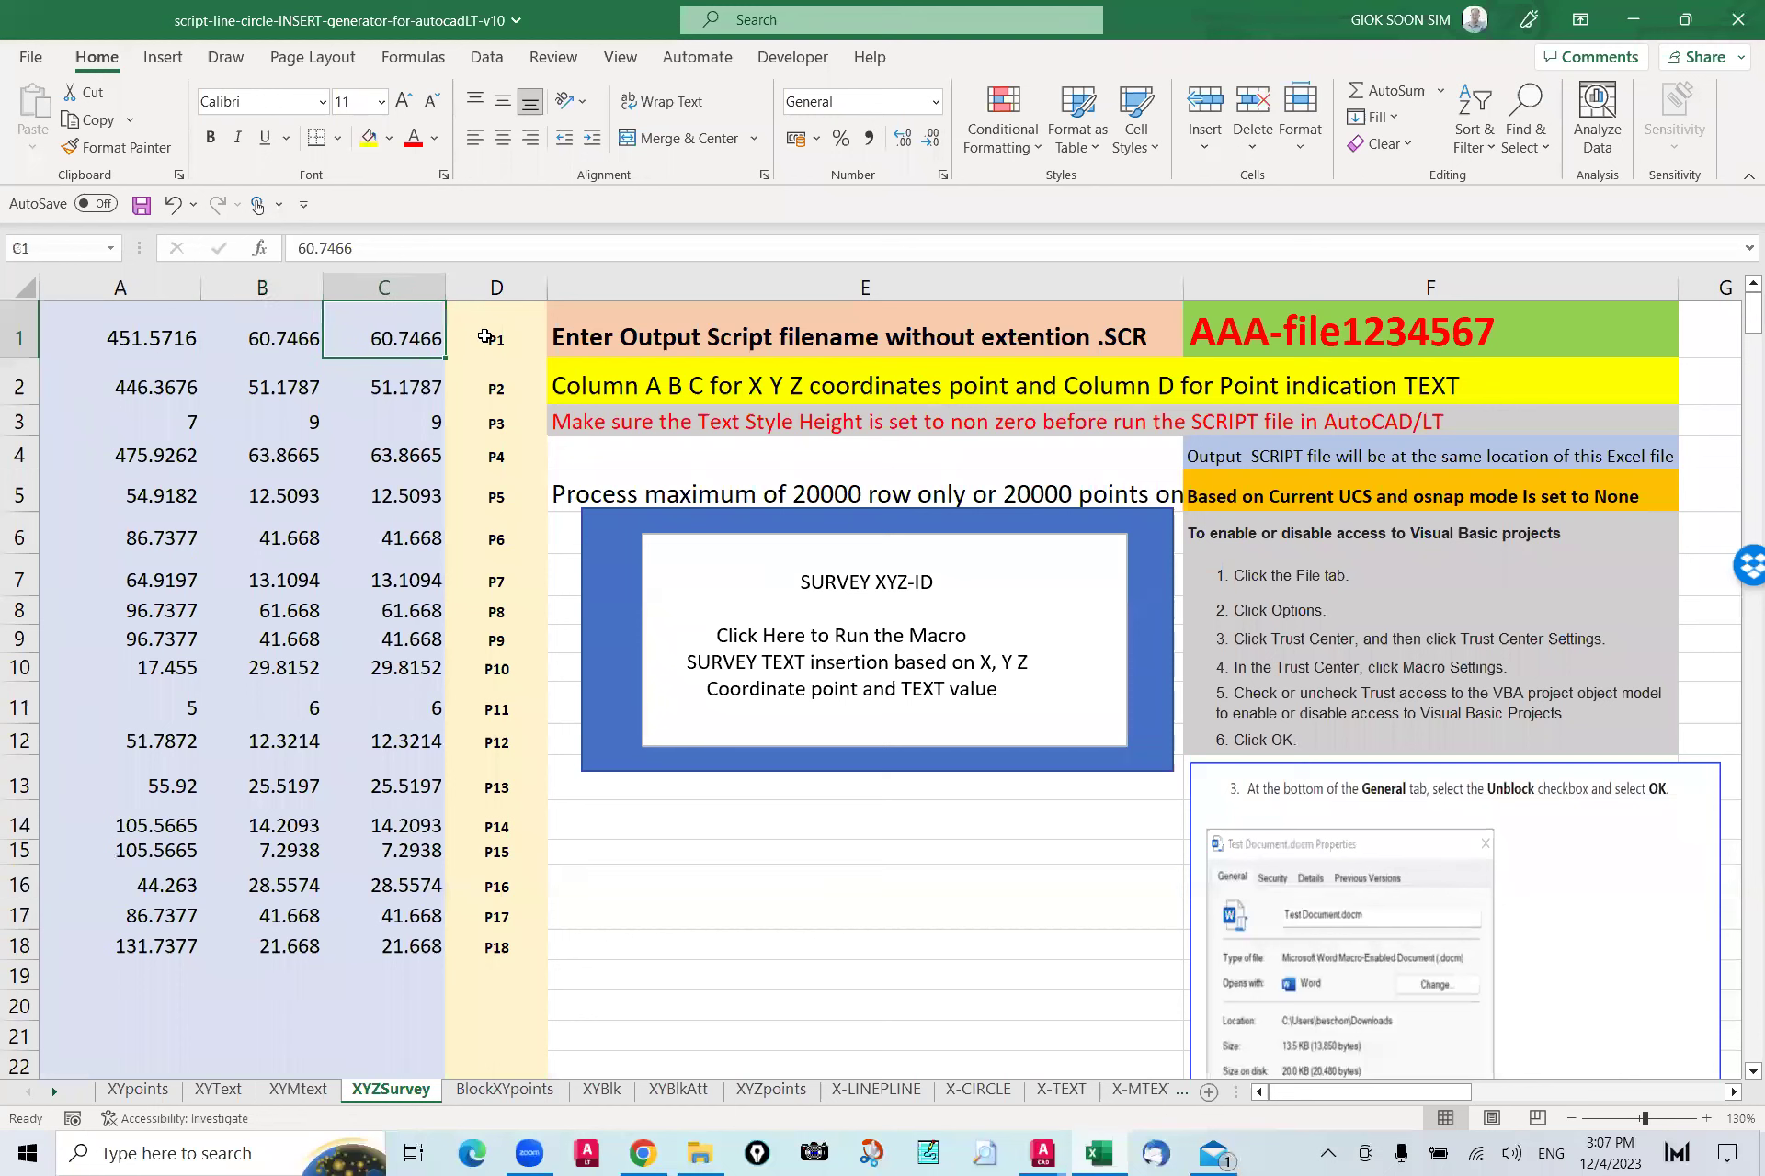
click(484, 337)
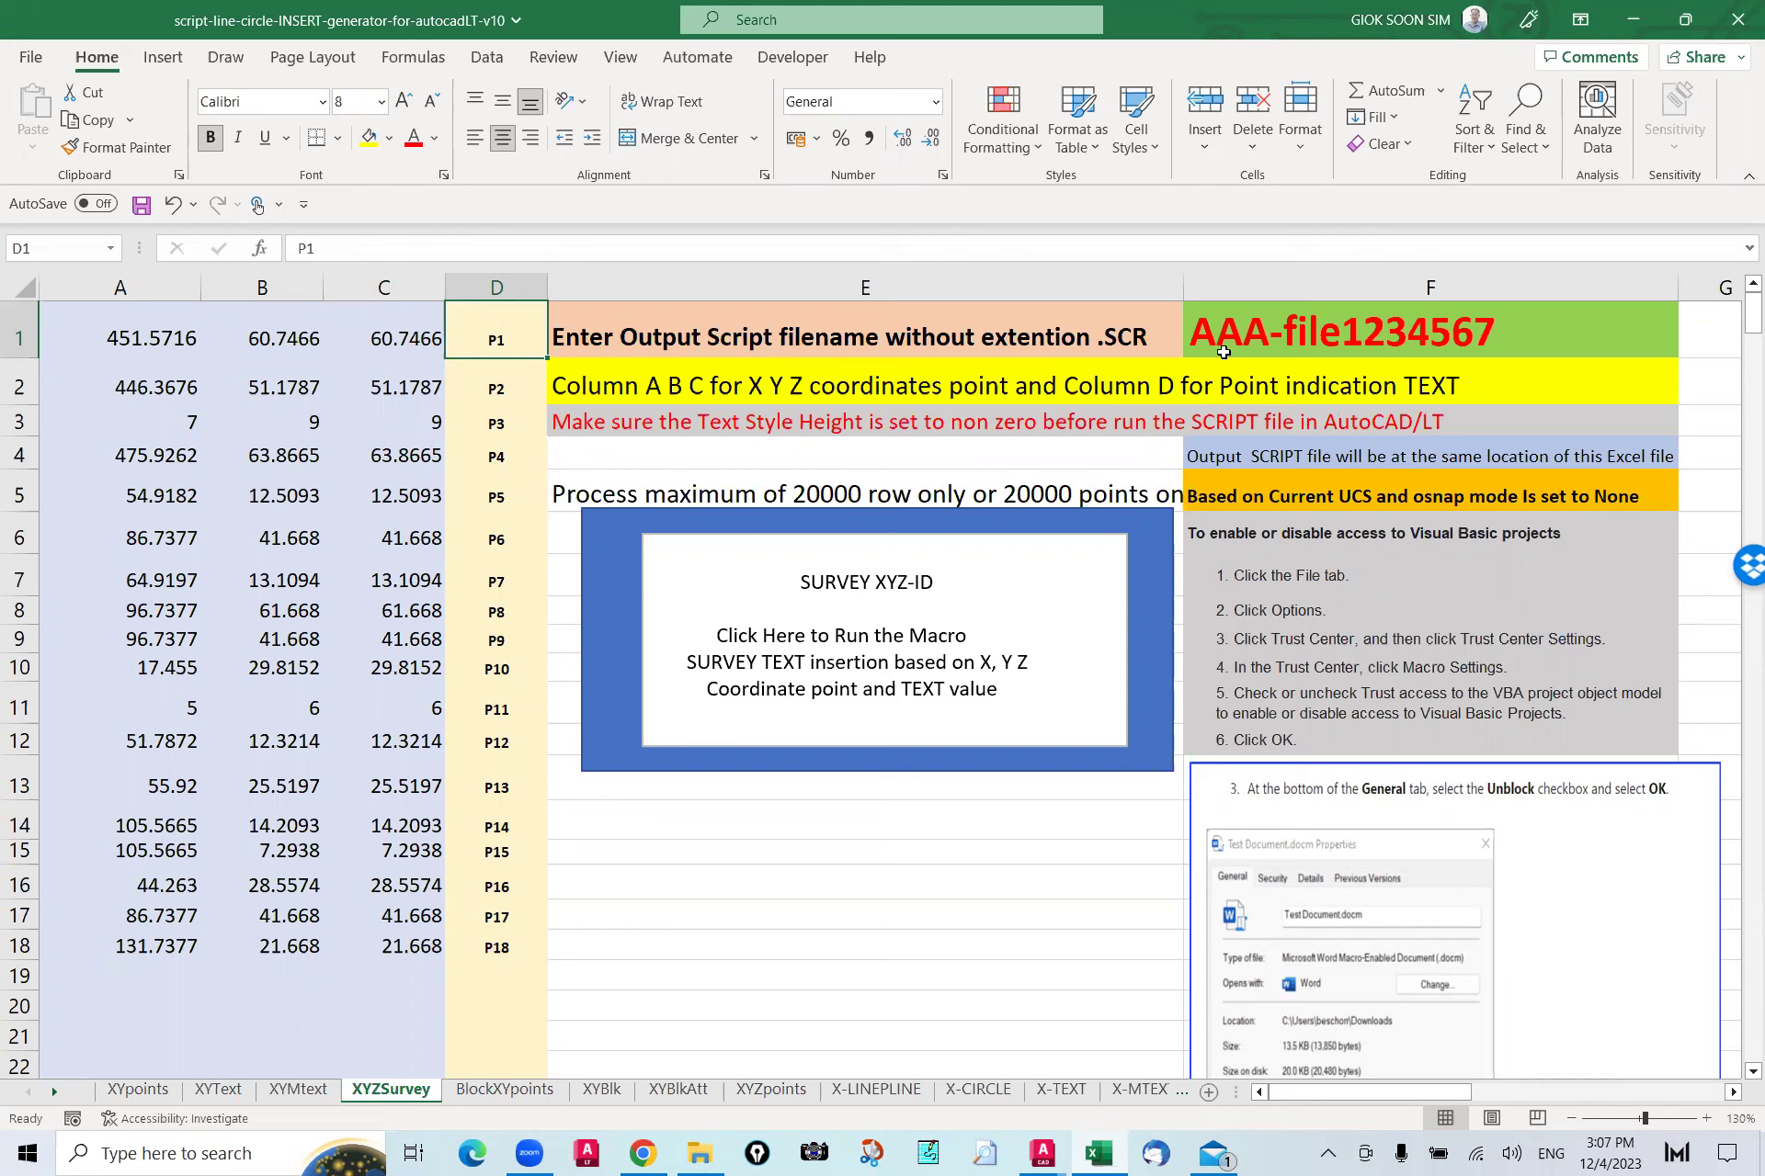
click(1239, 325)
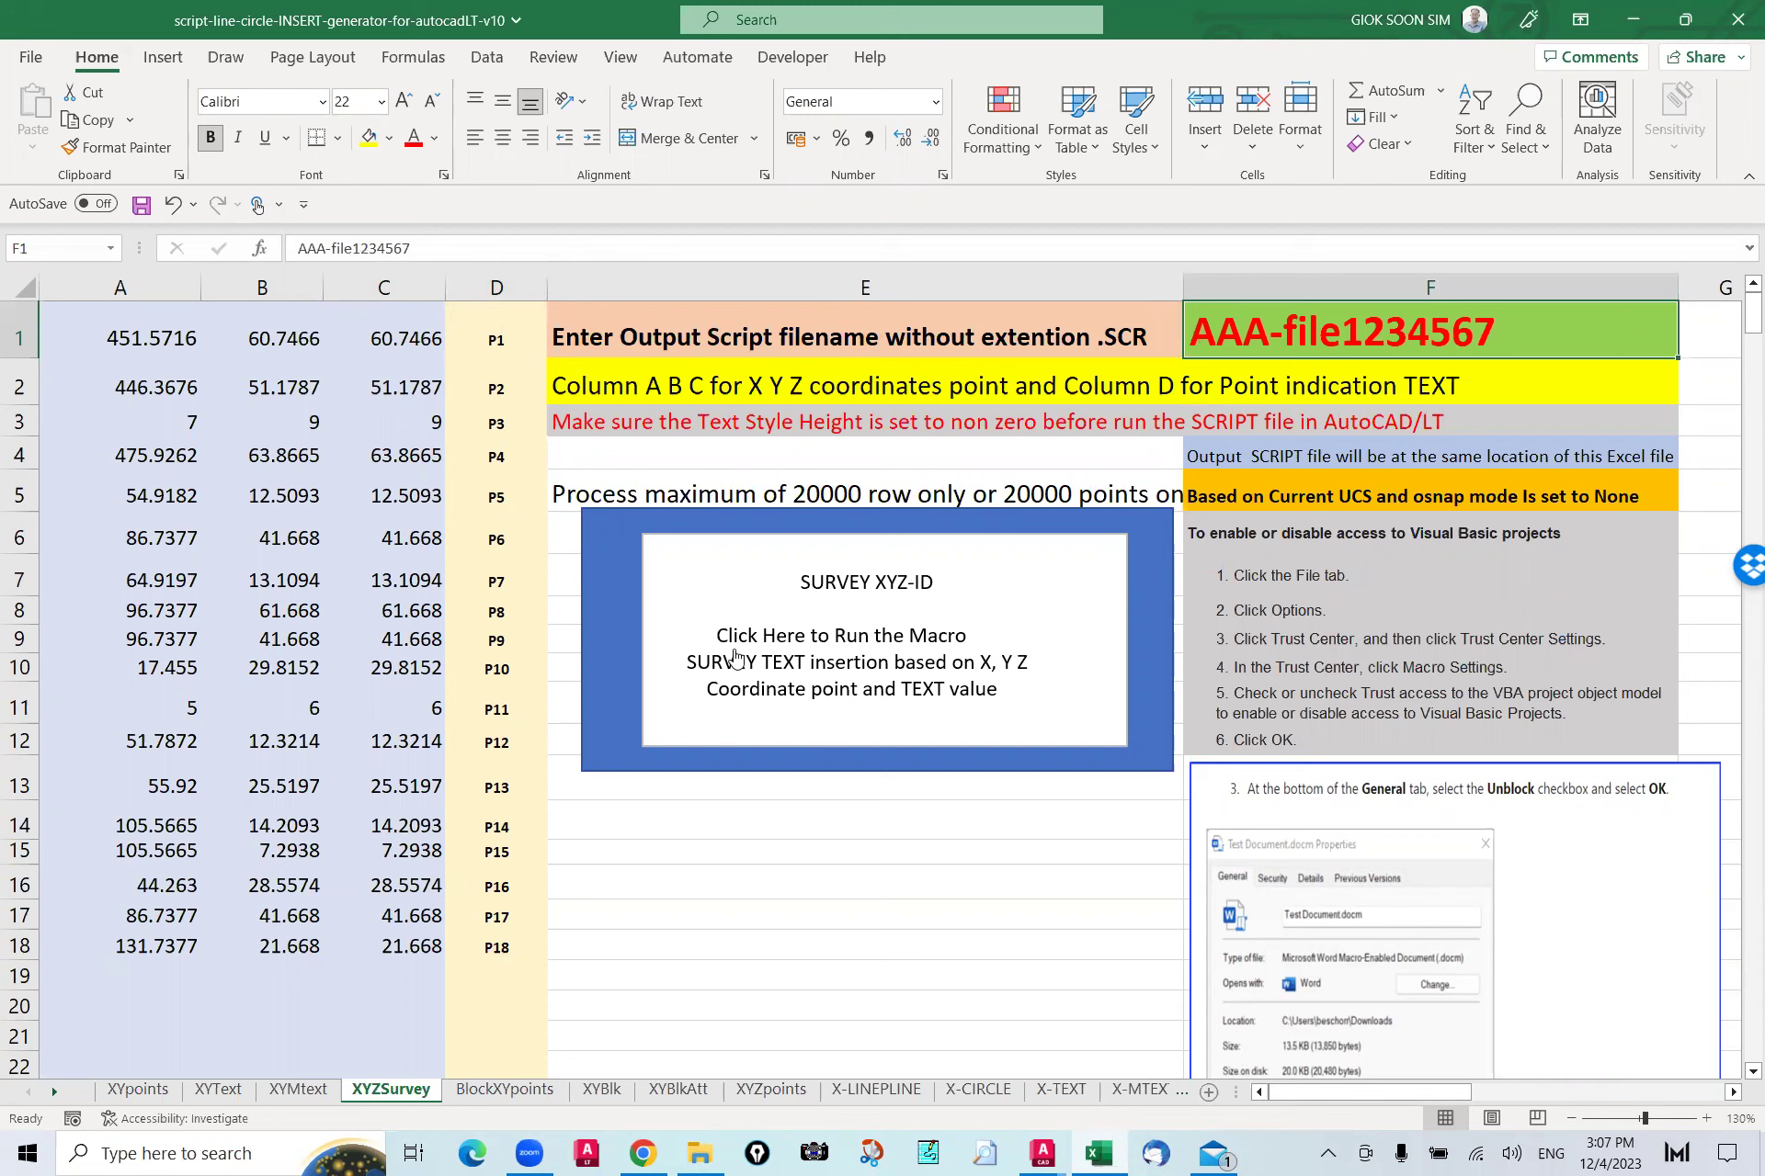
click(131, 347)
click(260, 344)
click(404, 331)
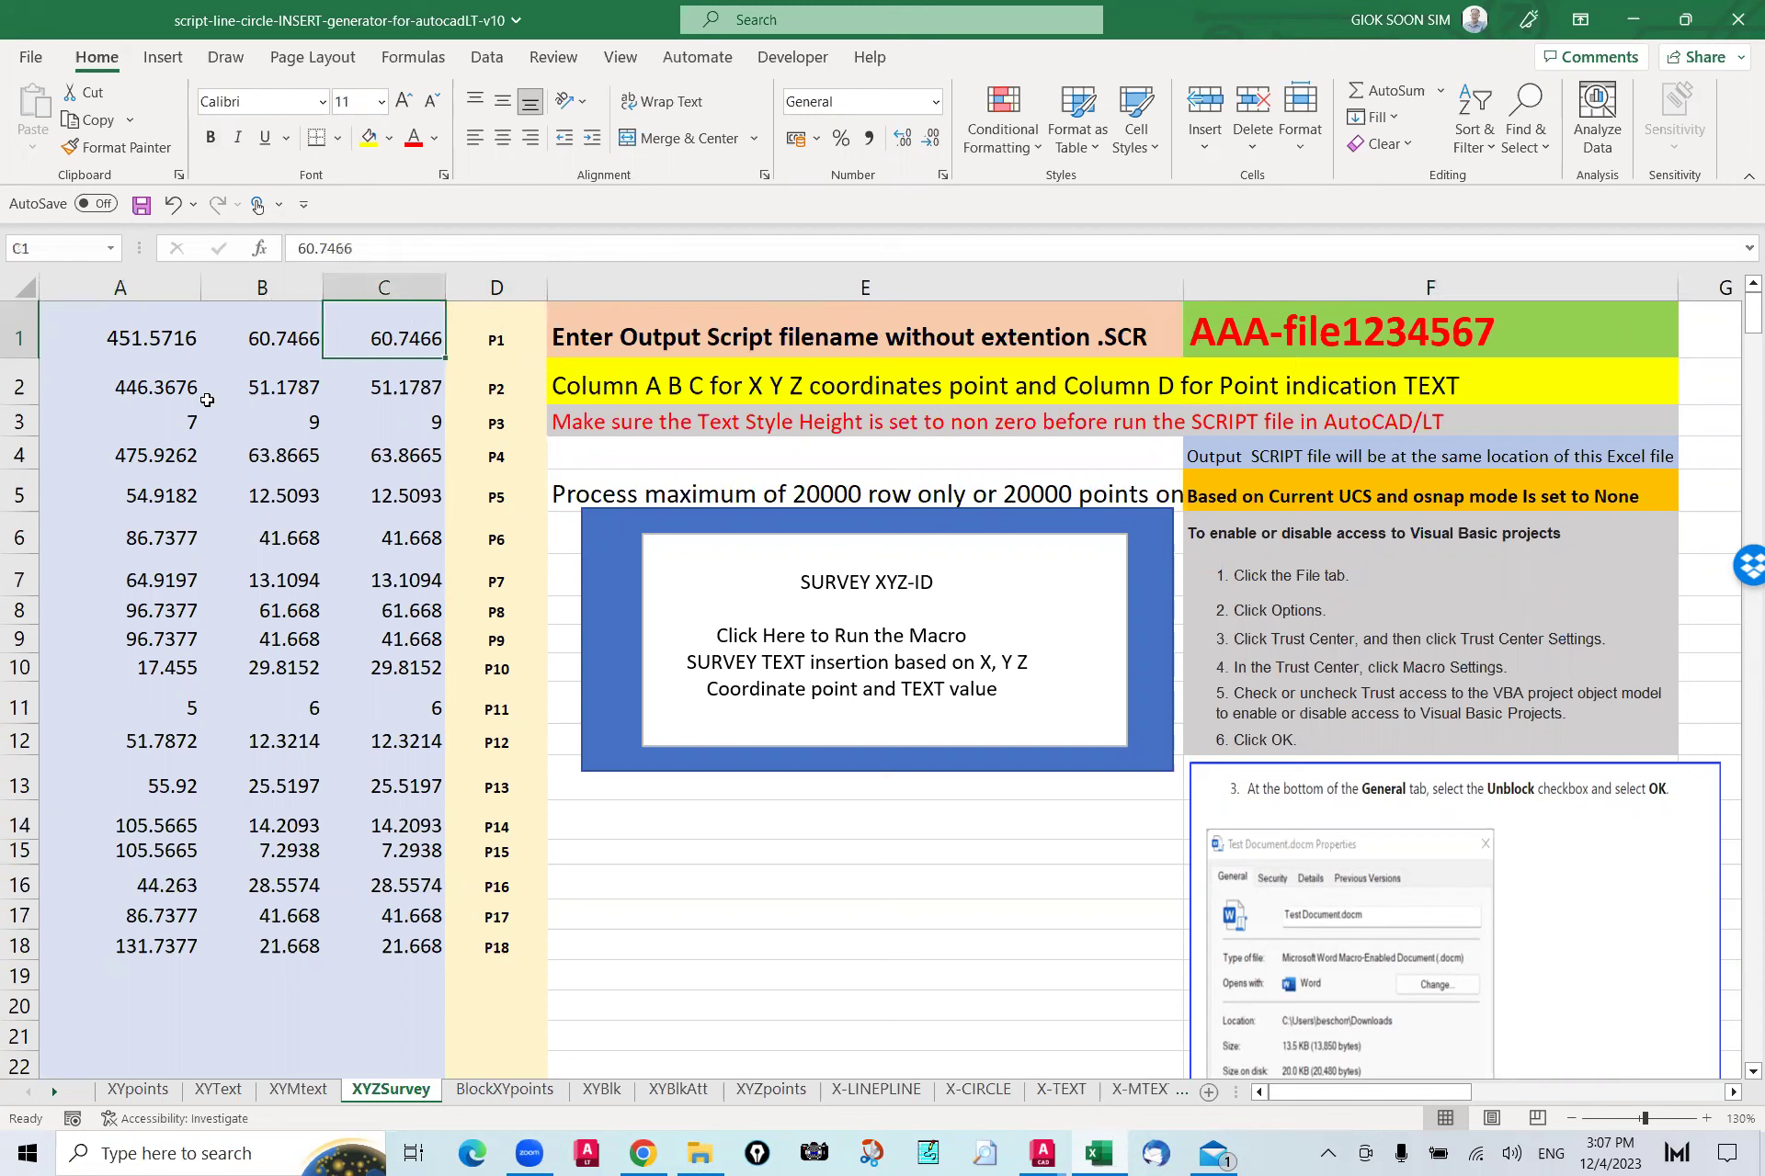
click(170, 386)
click(422, 383)
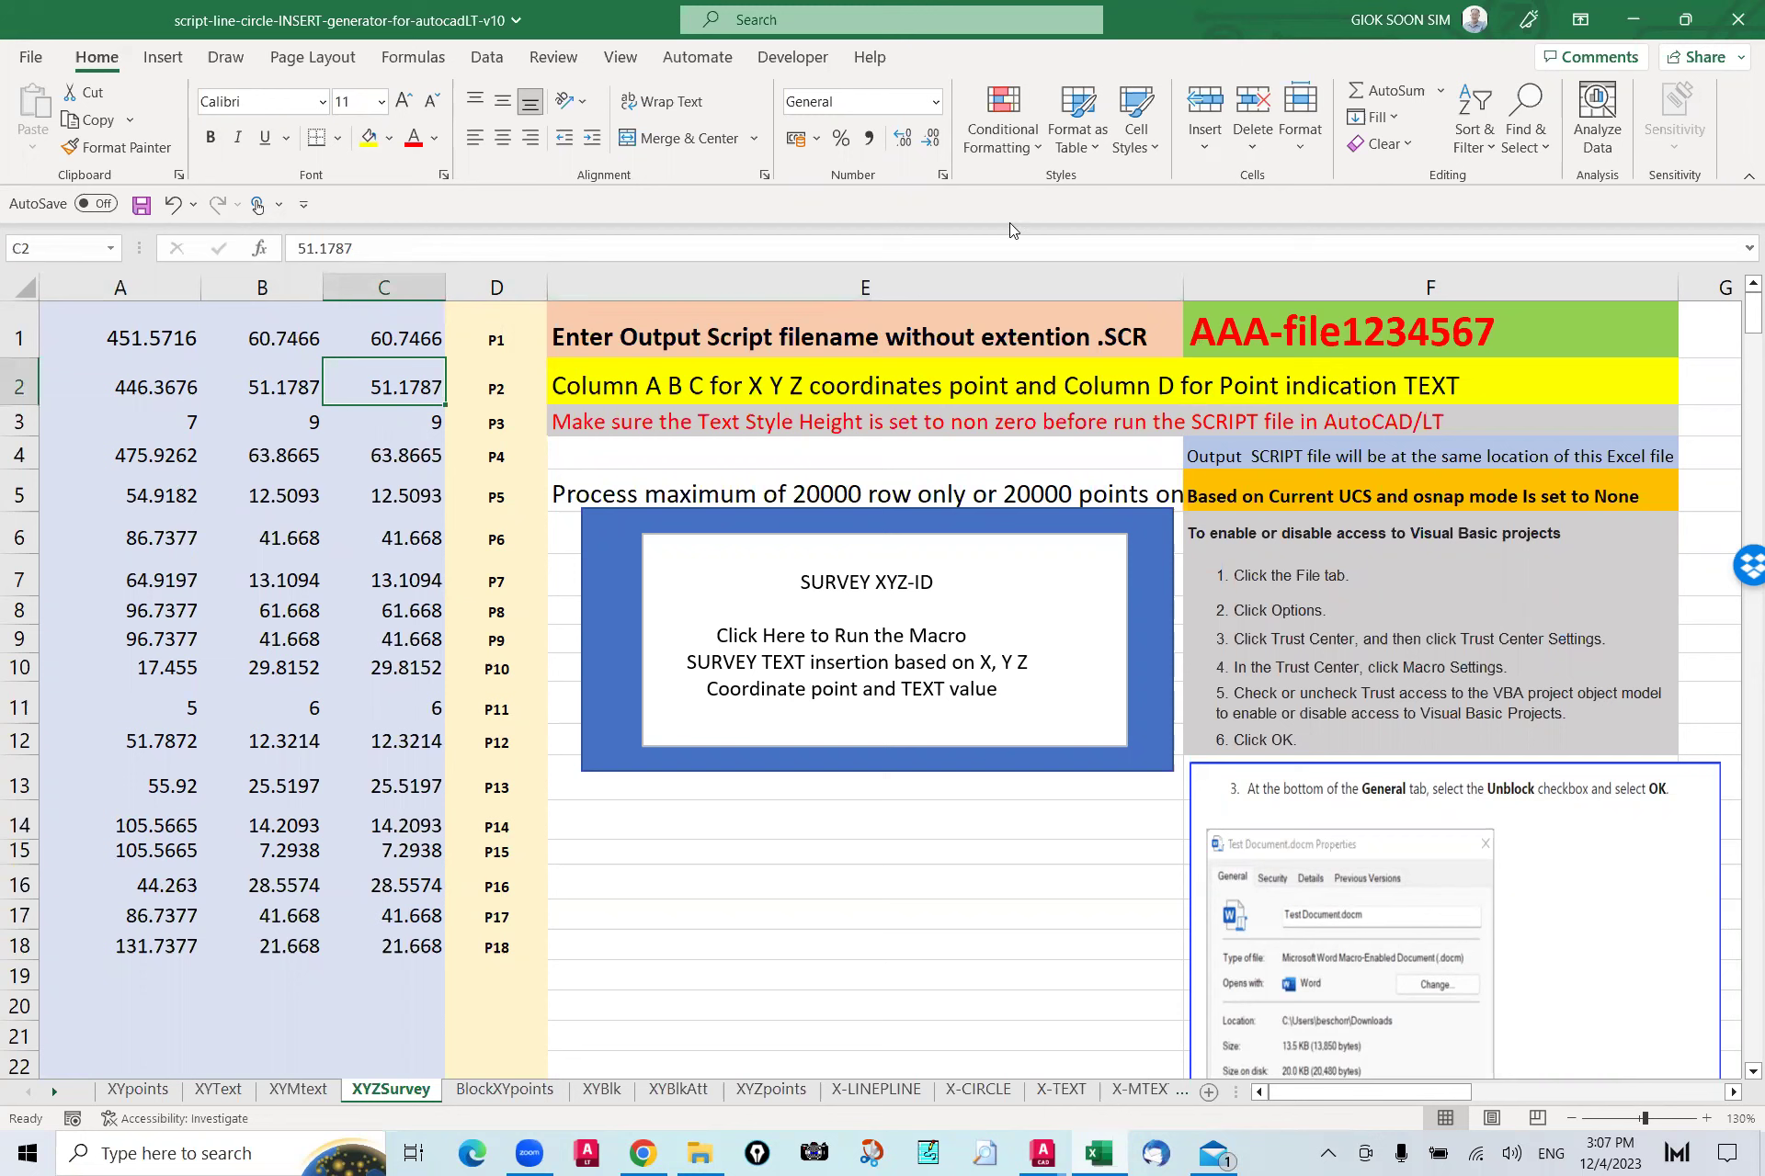
Step: Set the output script filename in F1 to xyz-civil
click(1229, 341)
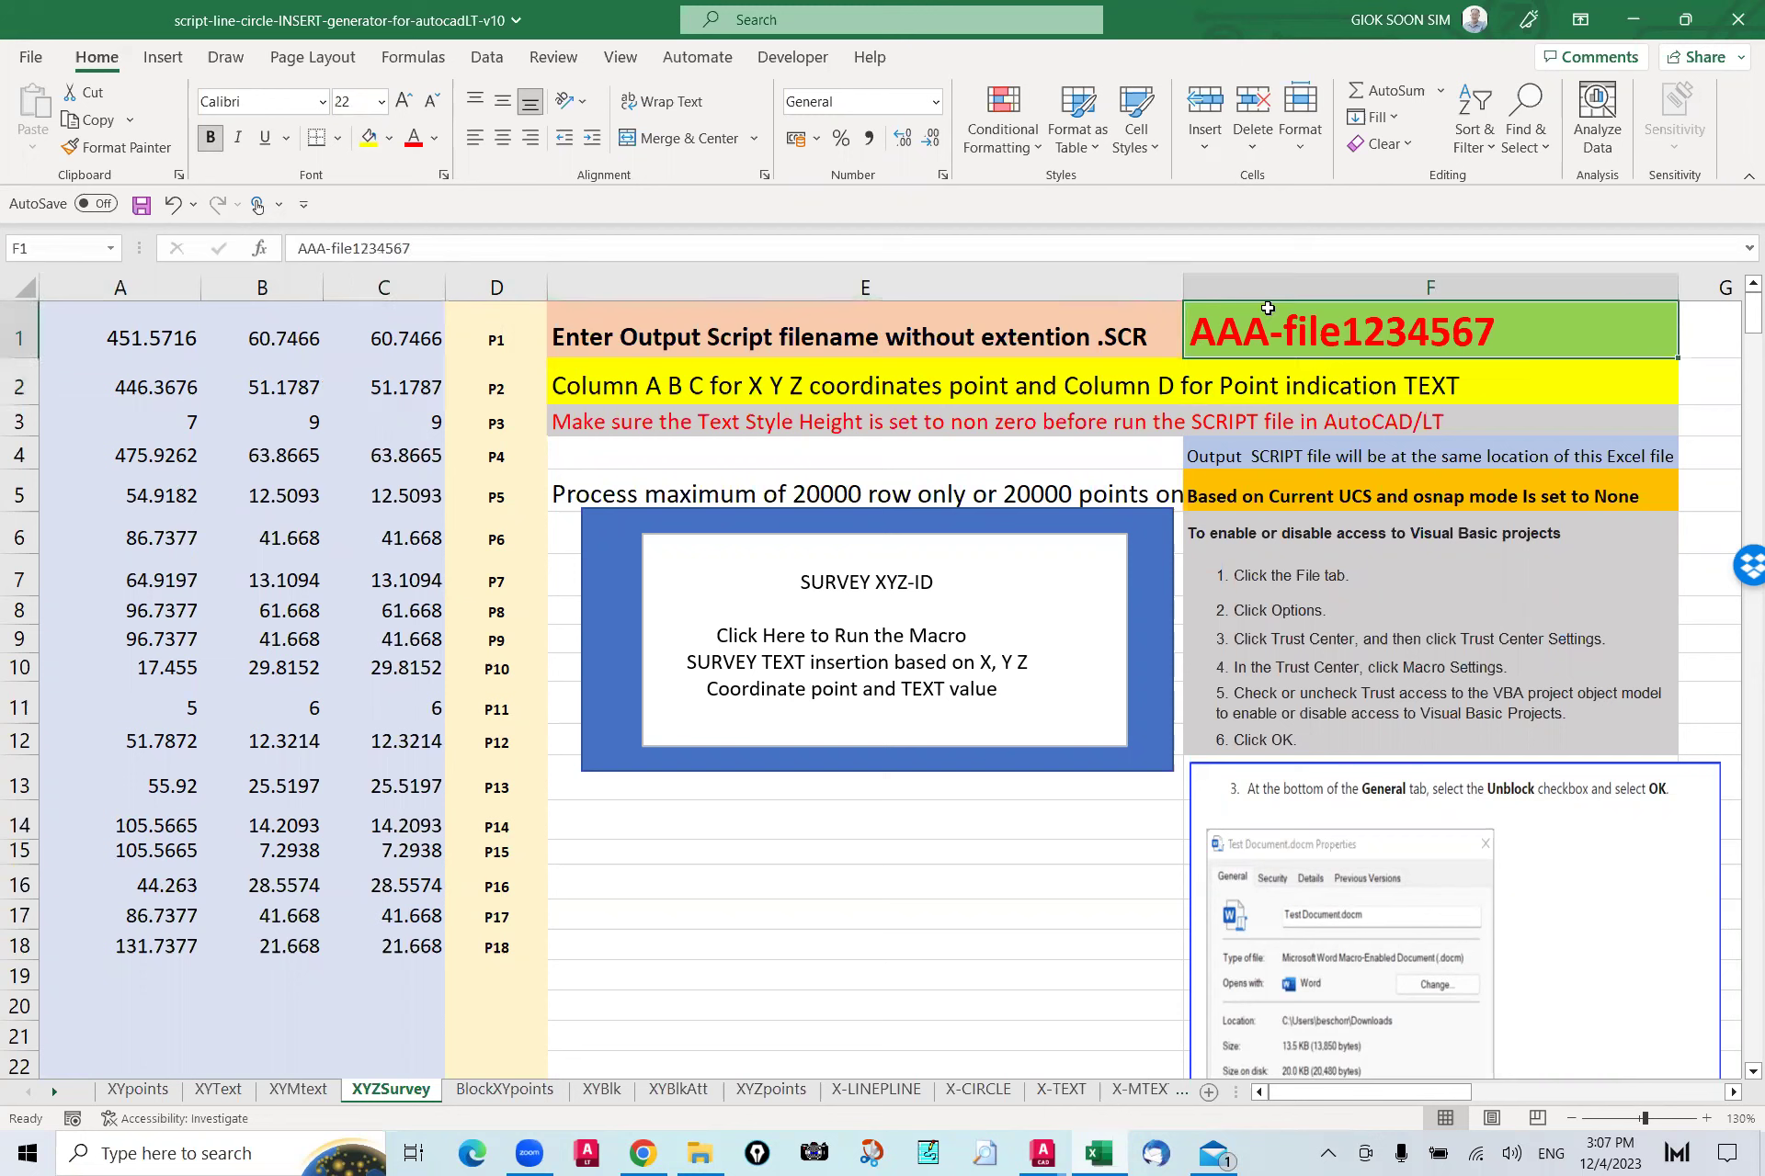
text(x)
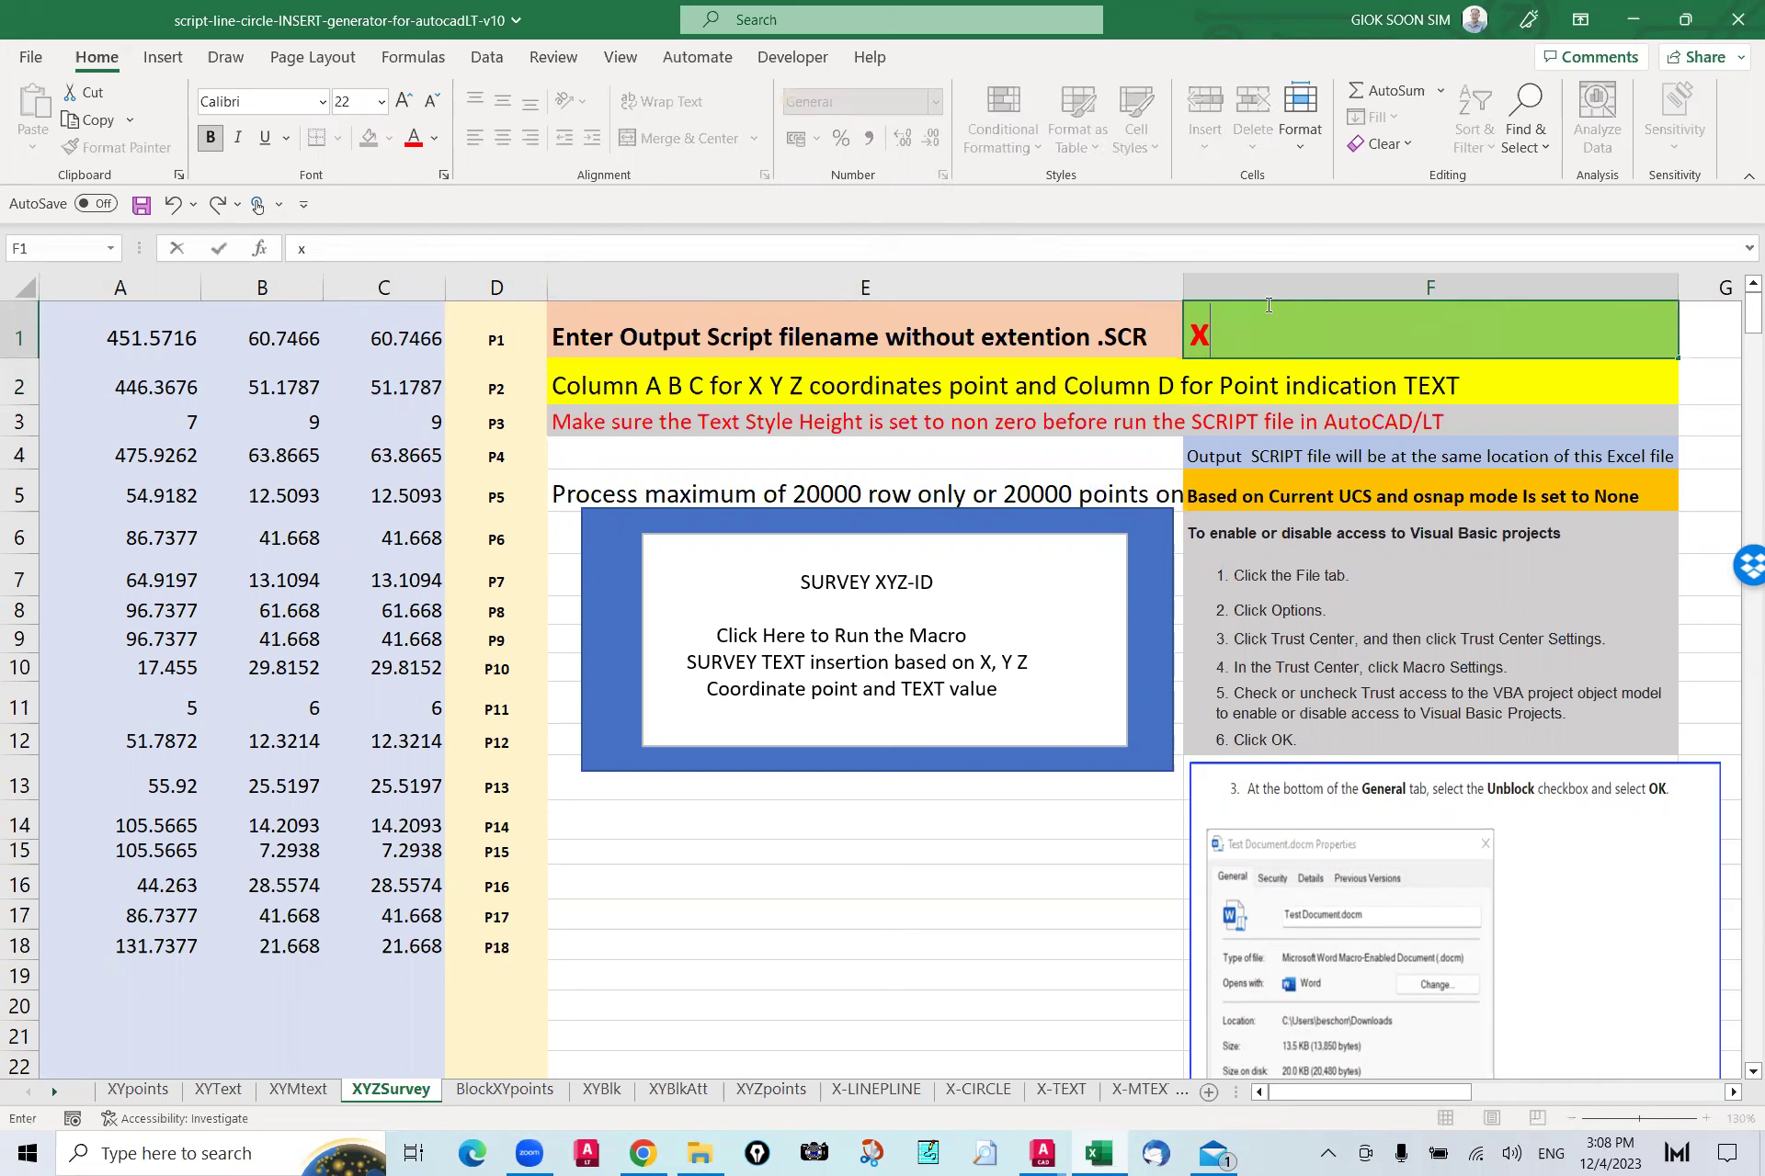
text(yz-cicl)
key(BackSpace)
text(vil)
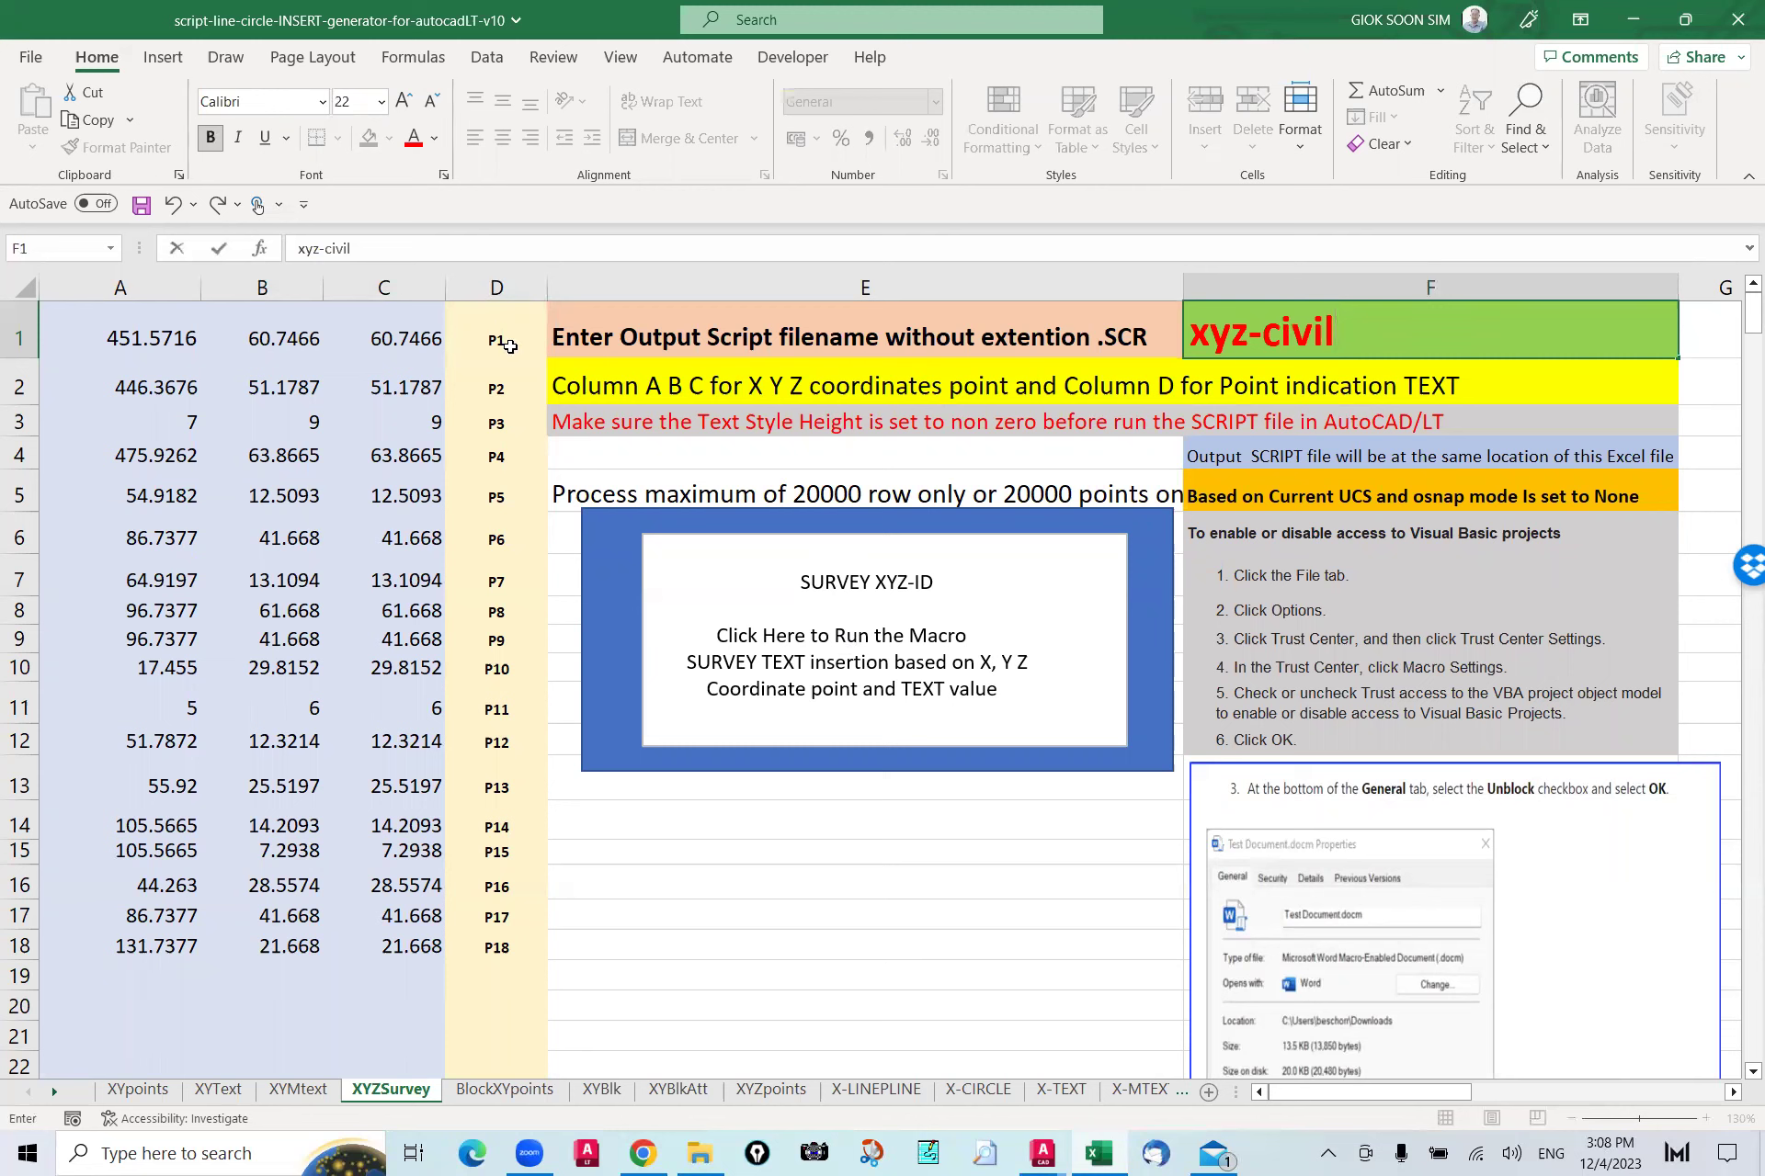
Step: Run the SURVEY XYZ-ID macro with text rotation angle 0 and accept its output messages
click(848, 664)
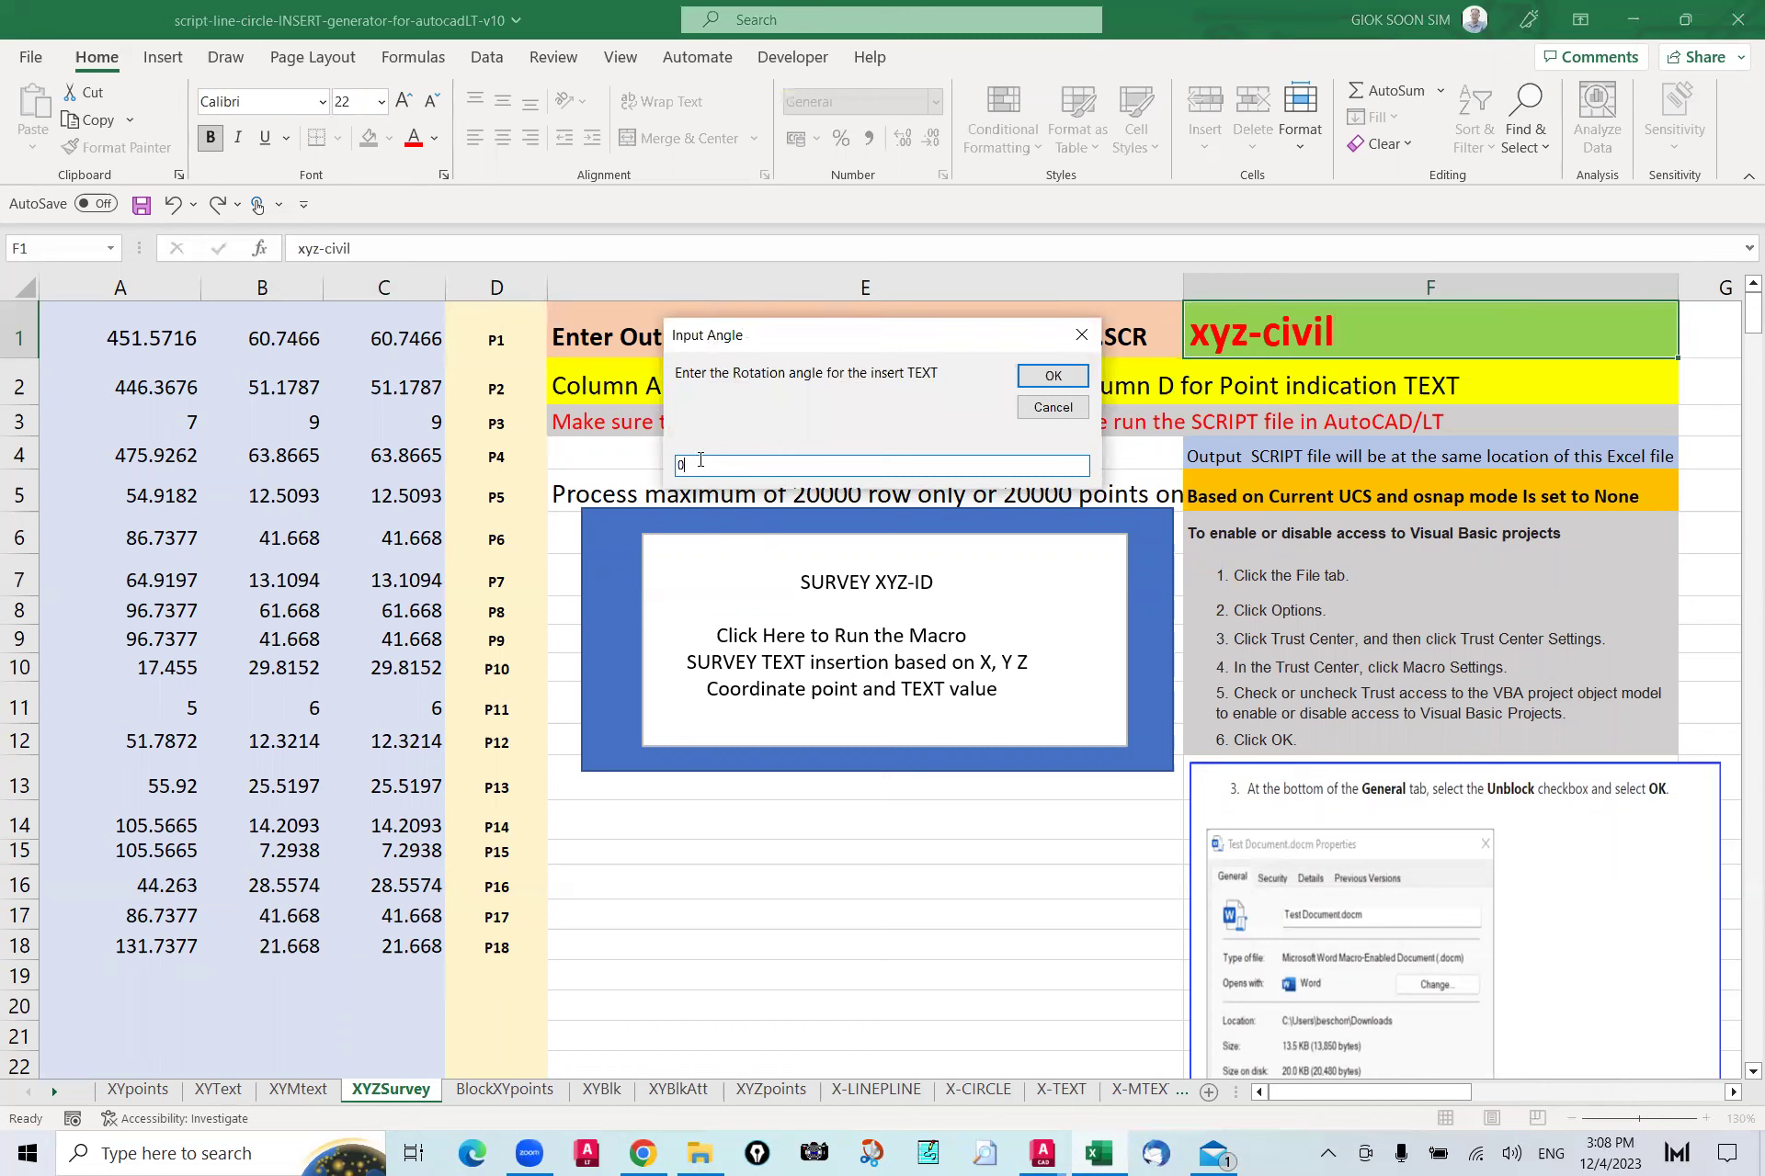
key(Return)
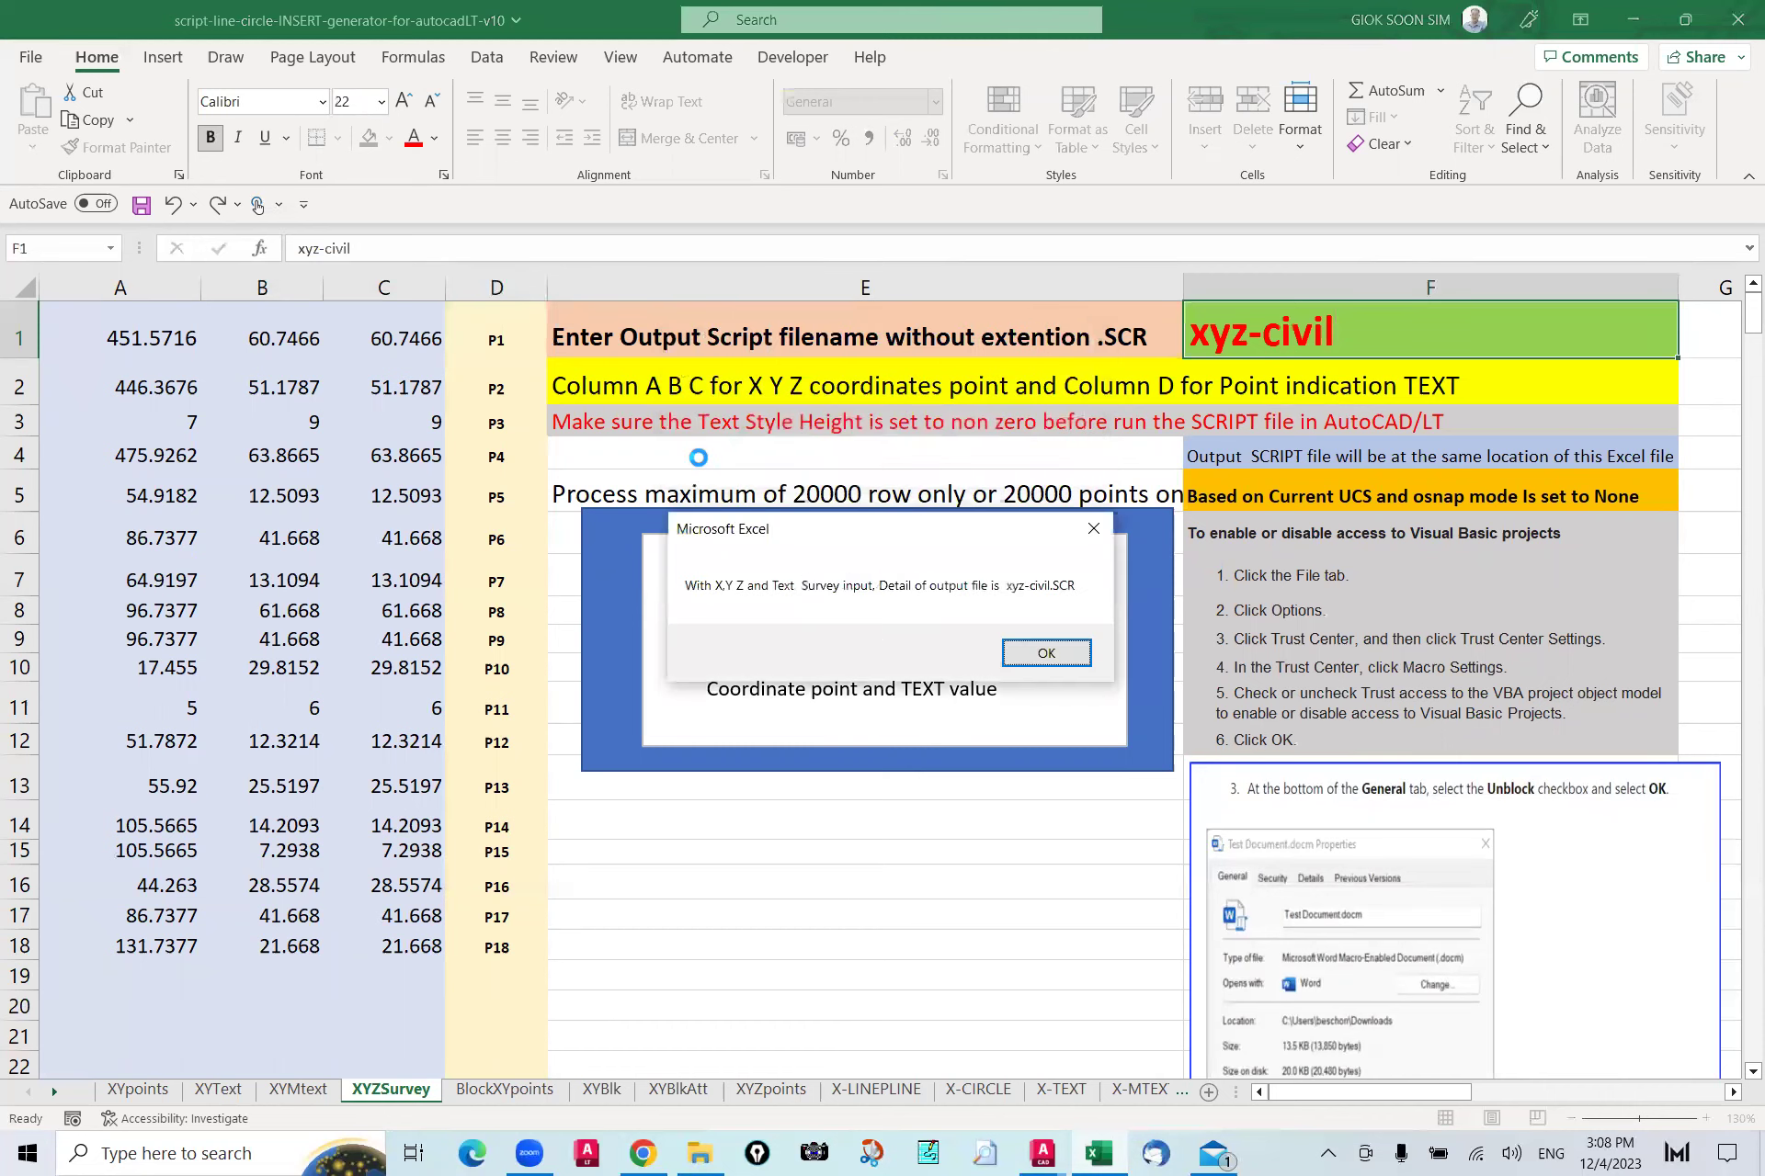
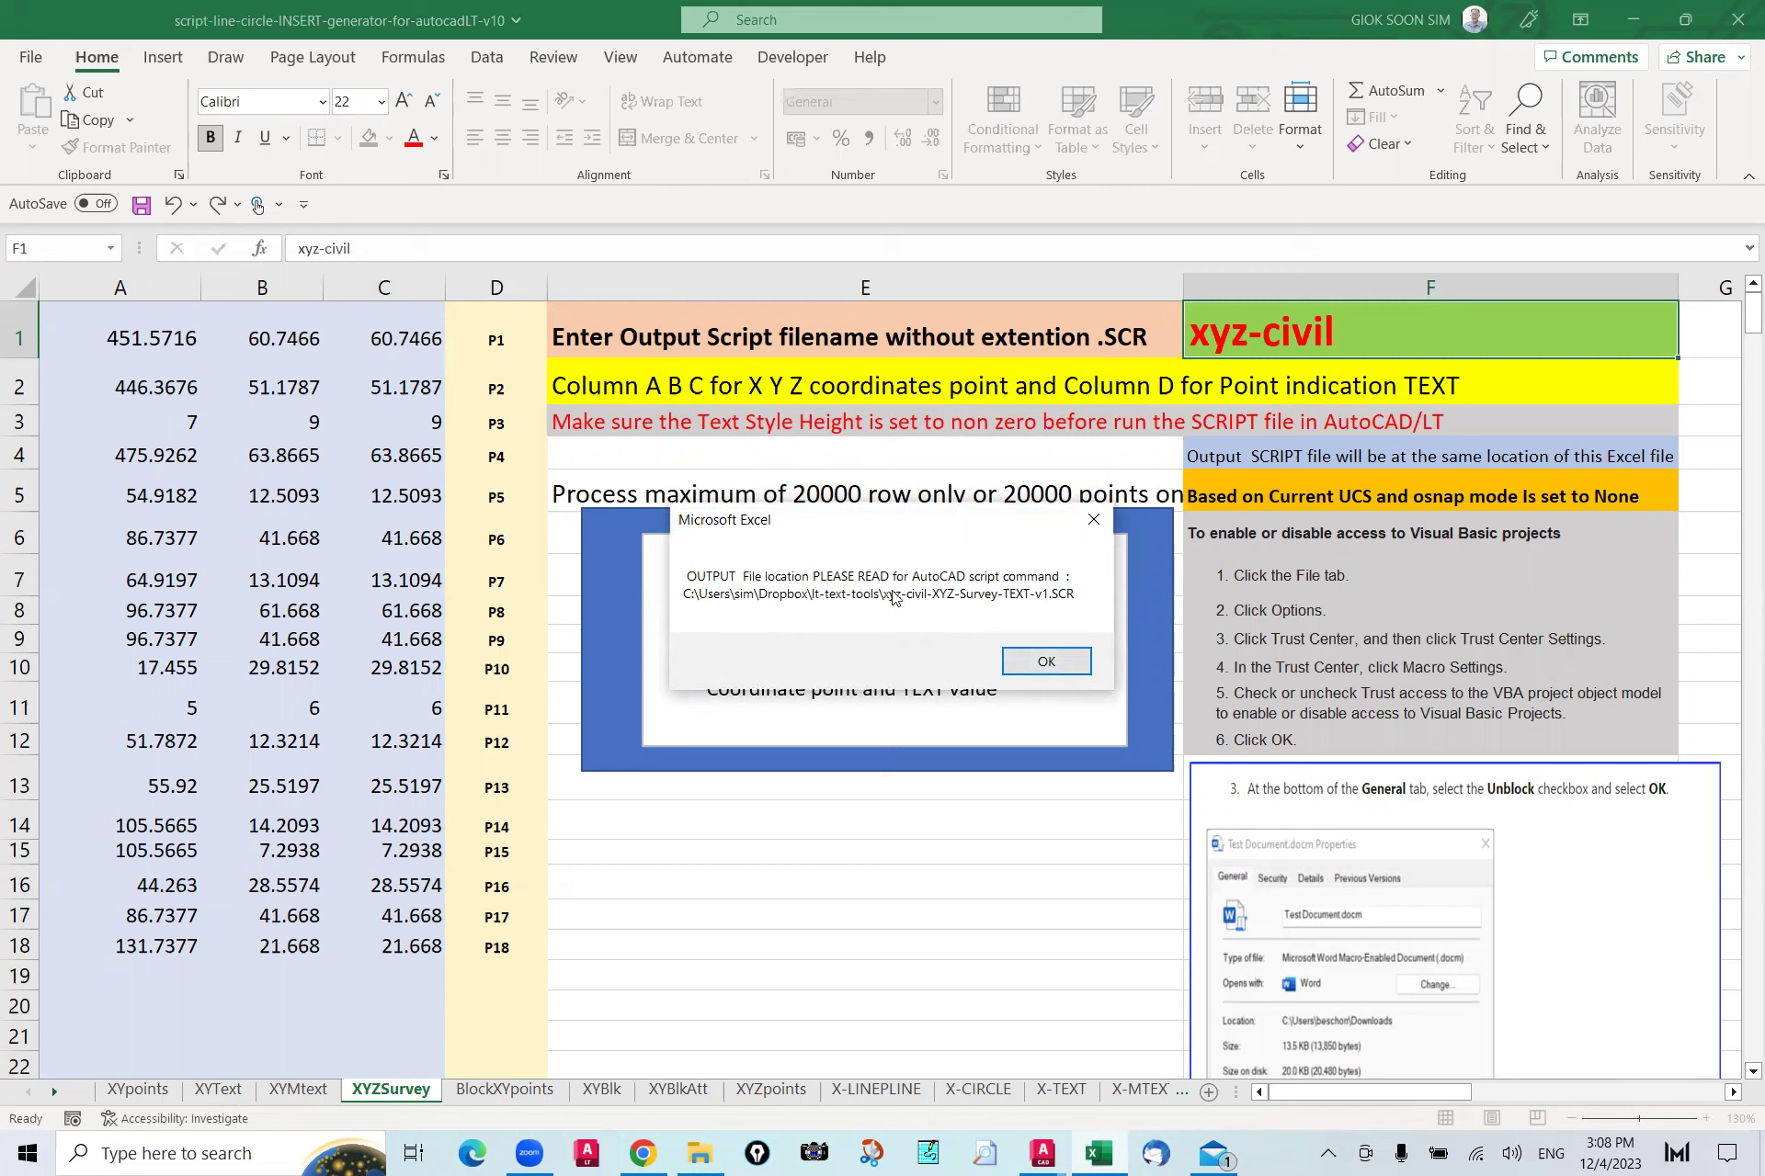
click(1047, 662)
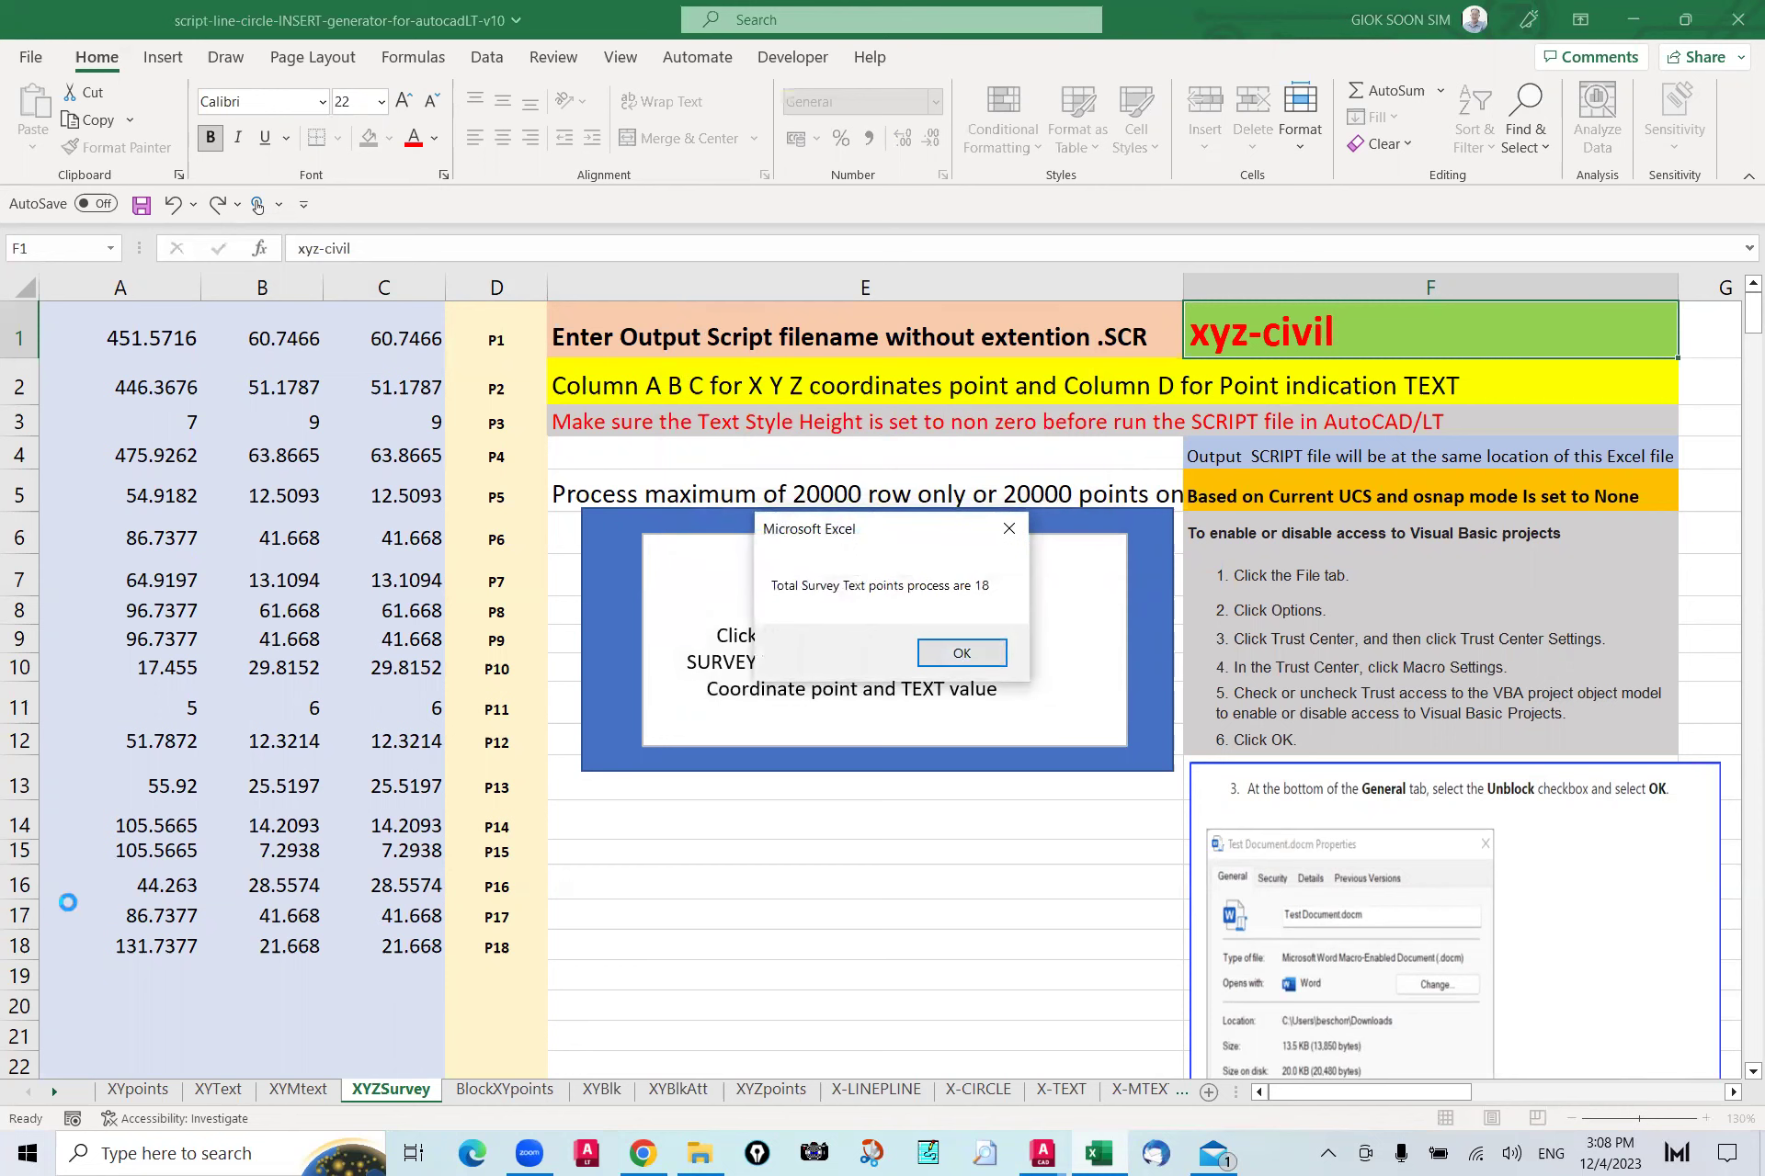
click(944, 658)
Step: Switch to AutoCAD and try to run the xyz-civil-XYZ-Survey-TEXT-v1 script file
mouse_move(1042, 1153)
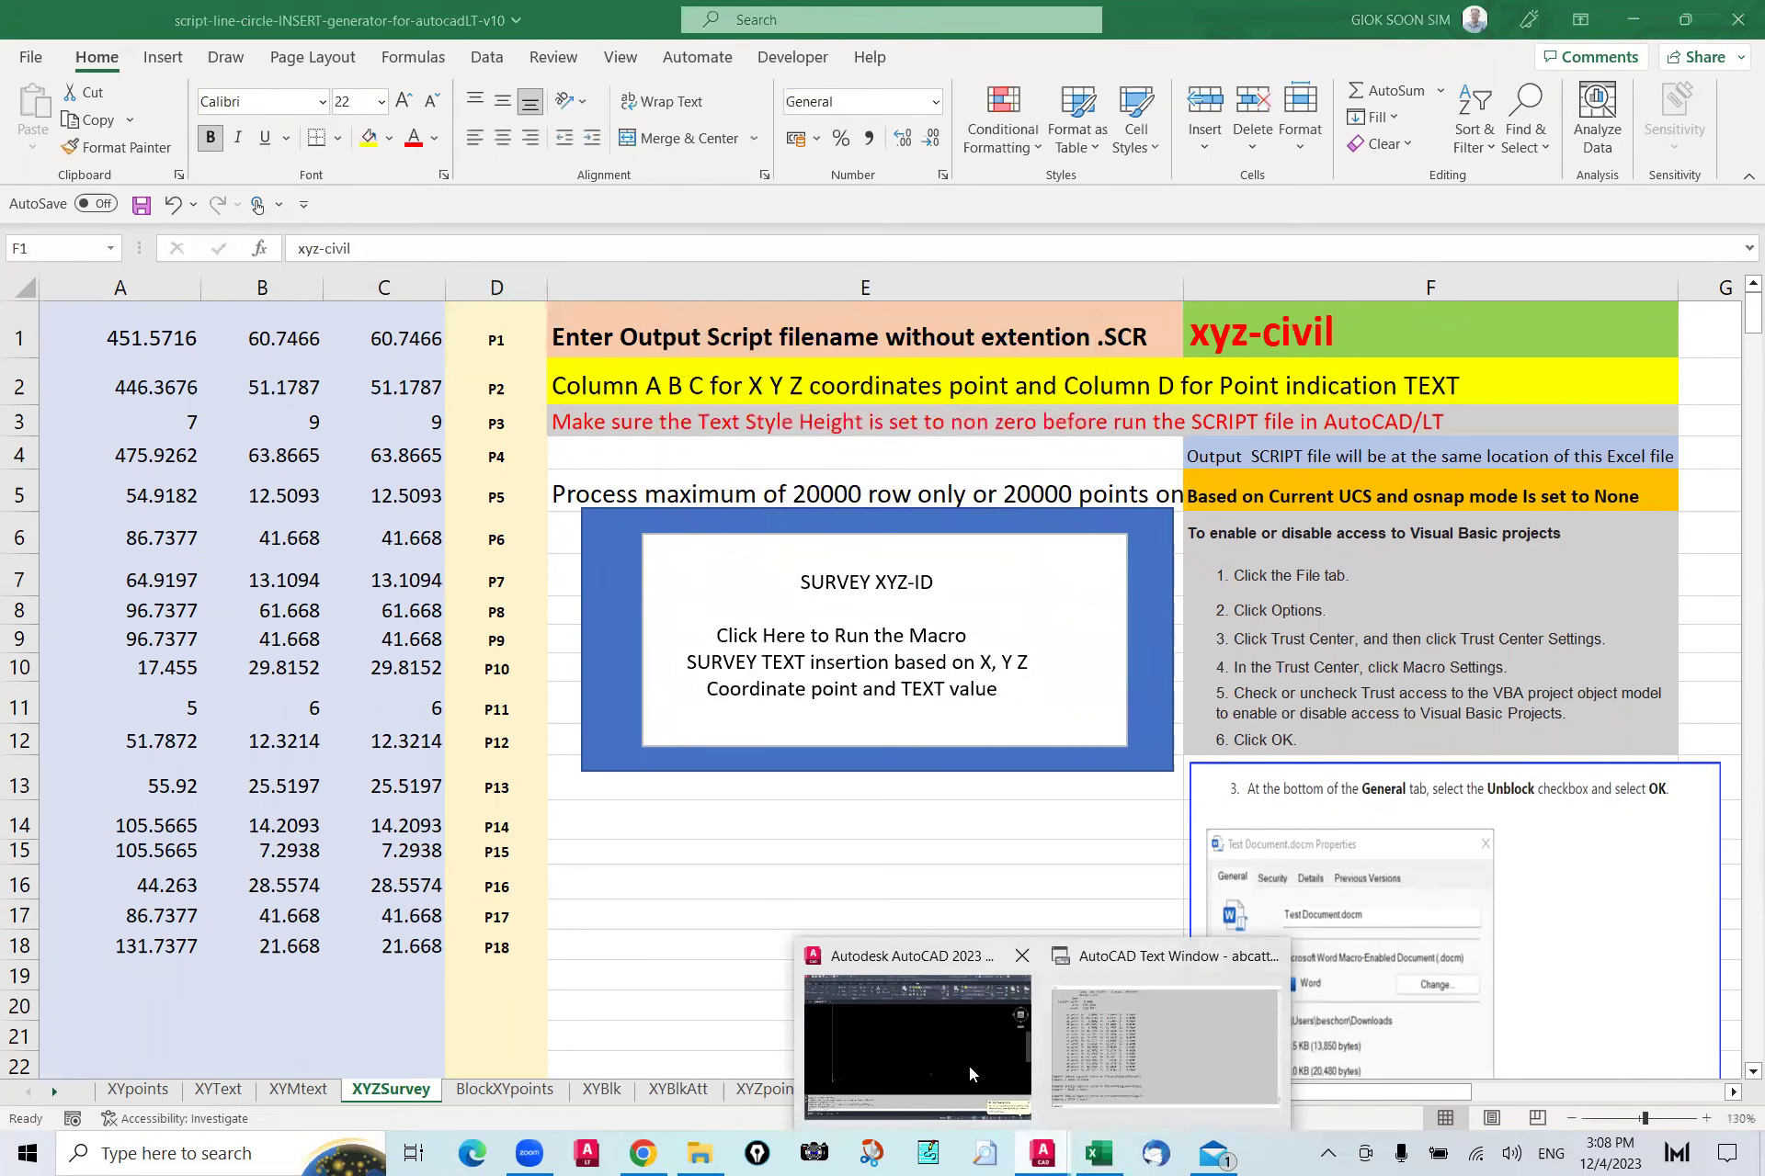
click(969, 1072)
text(script)
key(Return)
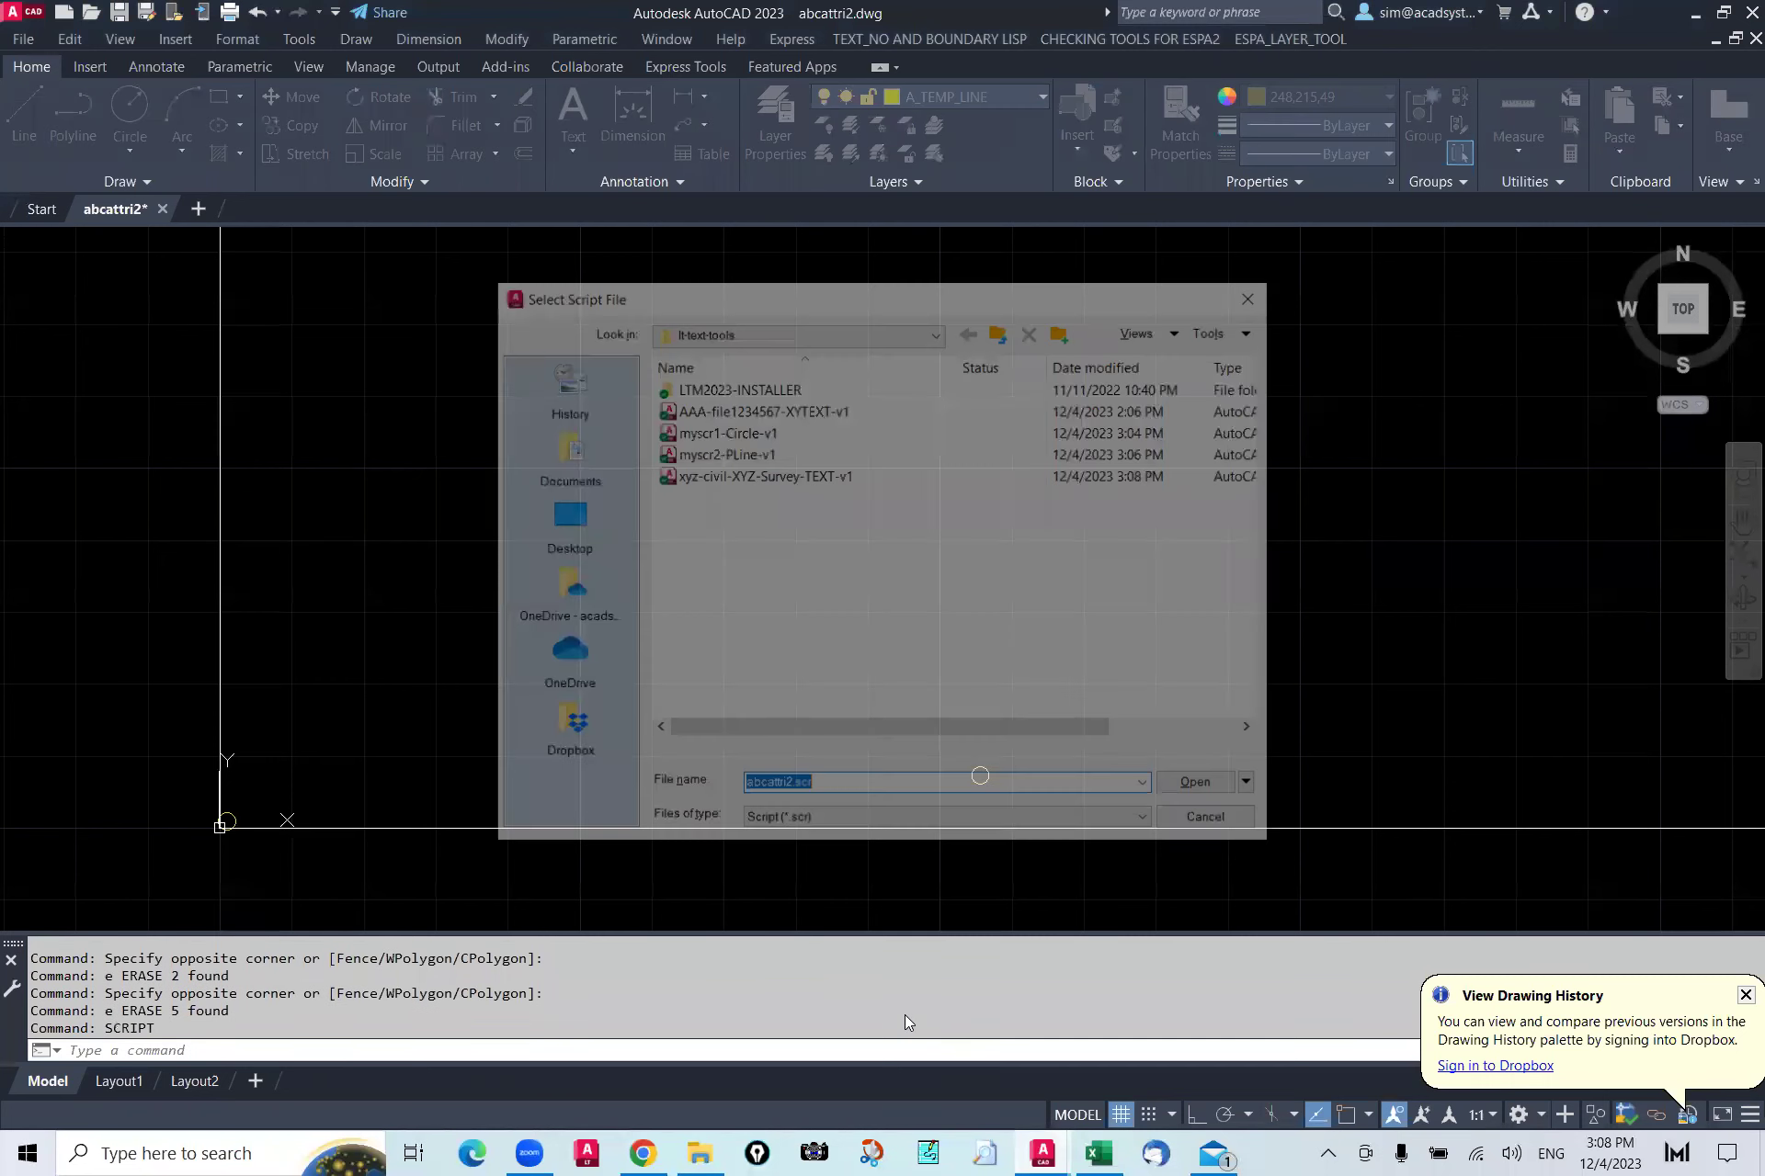
click(796, 476)
click(1177, 779)
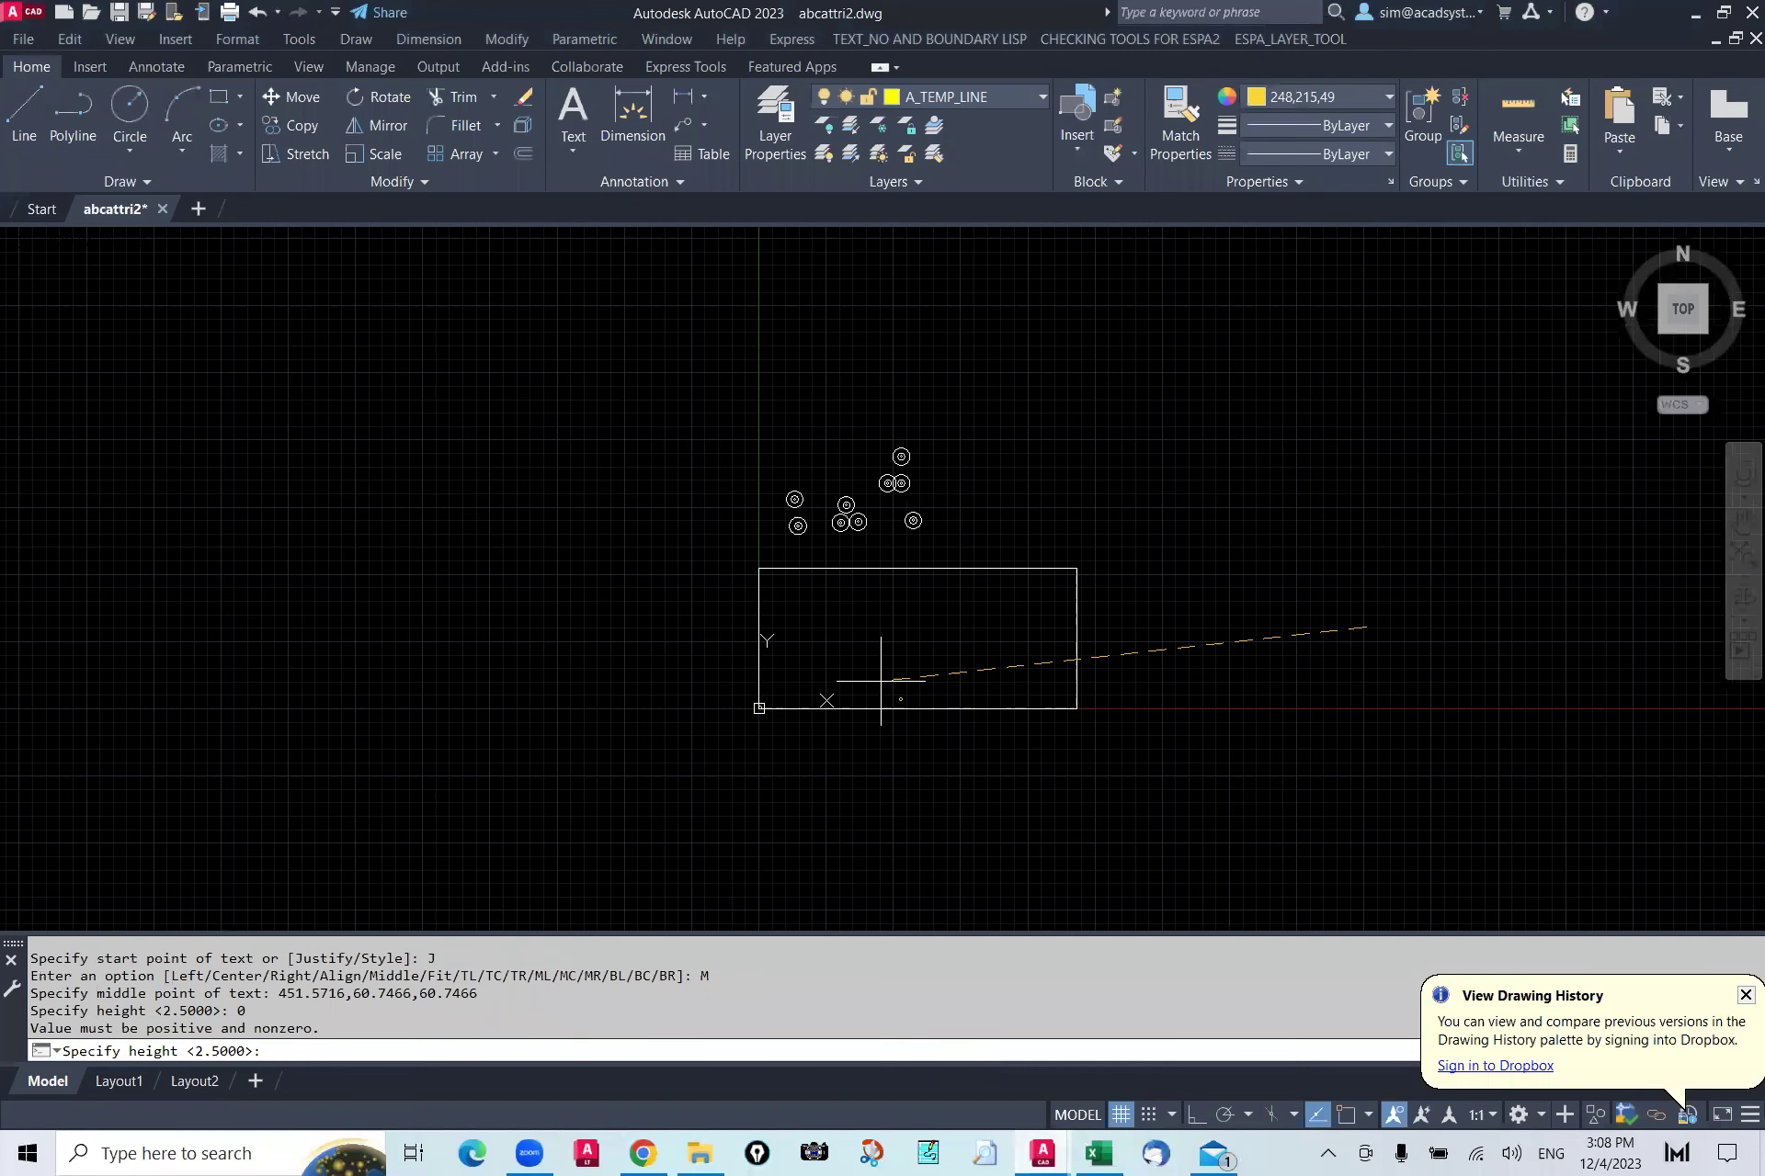
scroll(881, 681, down, 2)
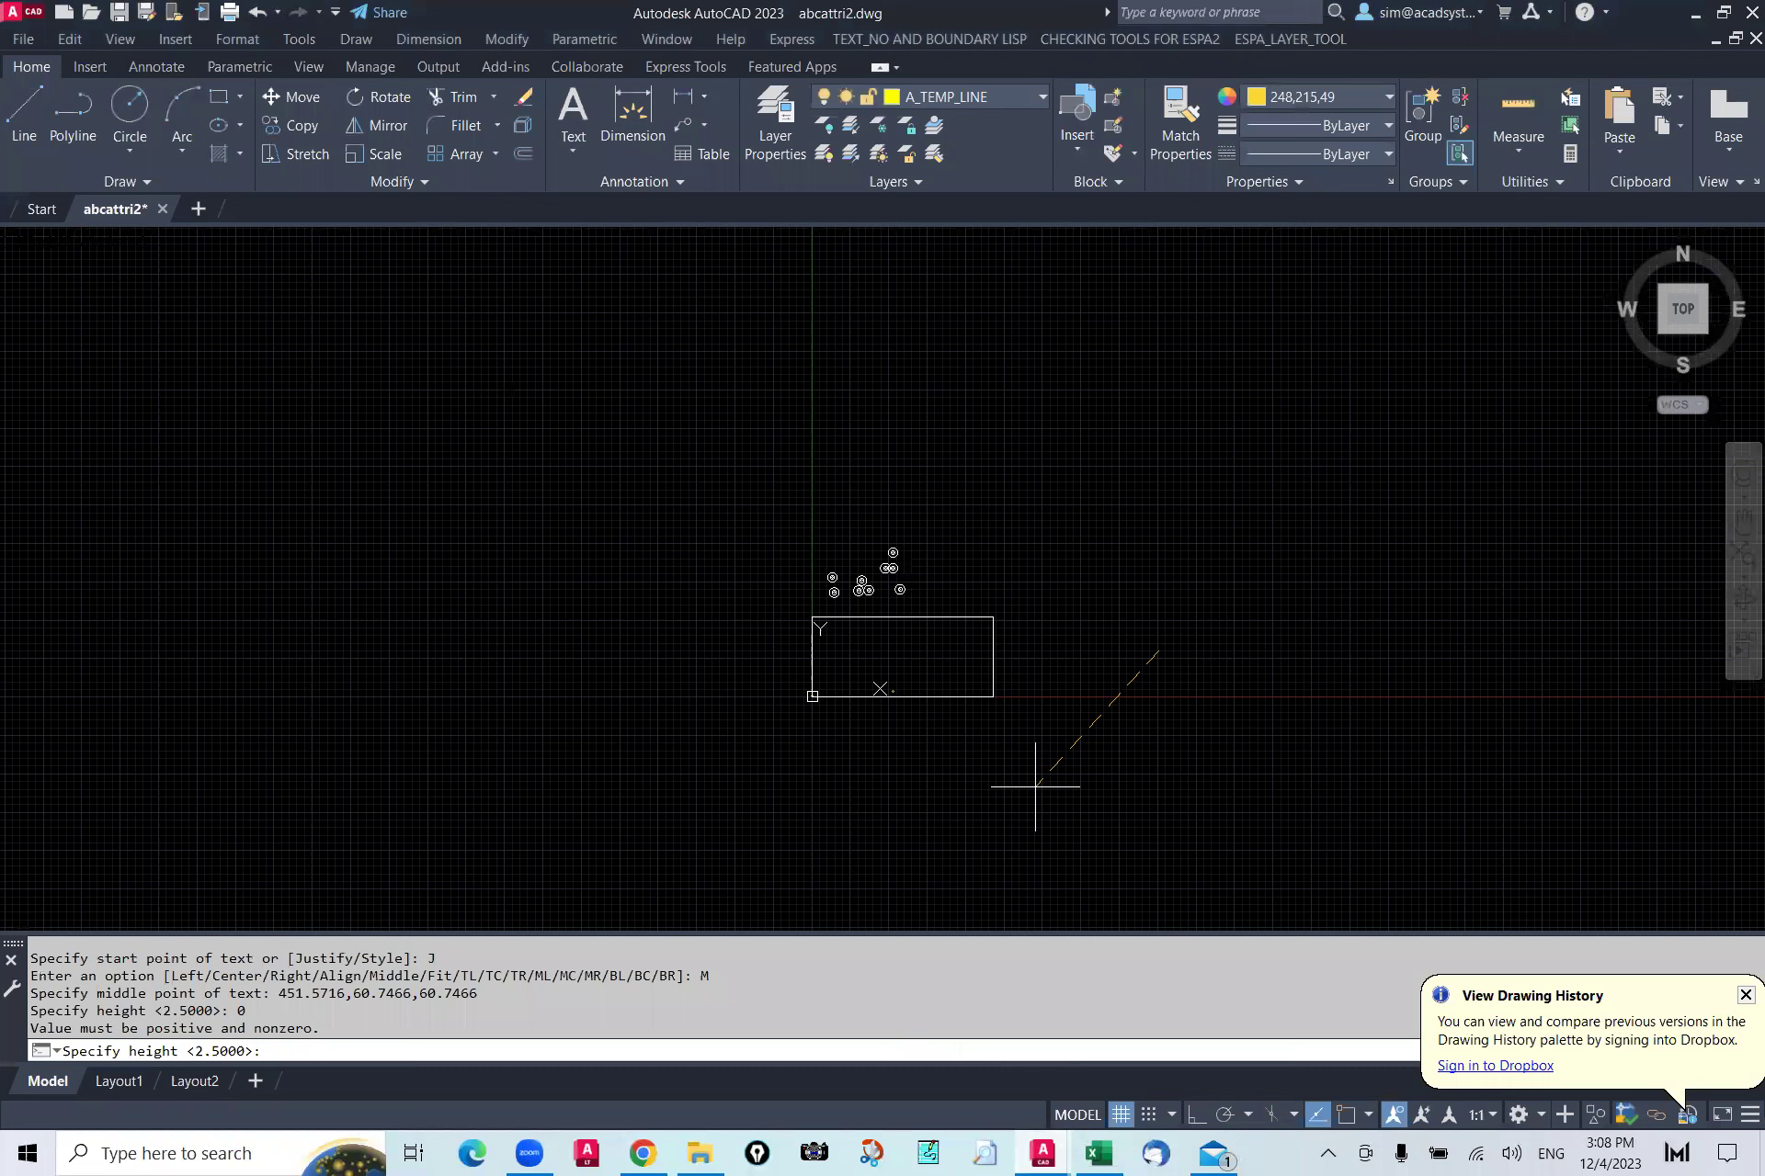
key(Escape)
Step: Set the Standard text style's height to 1.9 and close the text style settings
text(styp)
key(BackSpace)
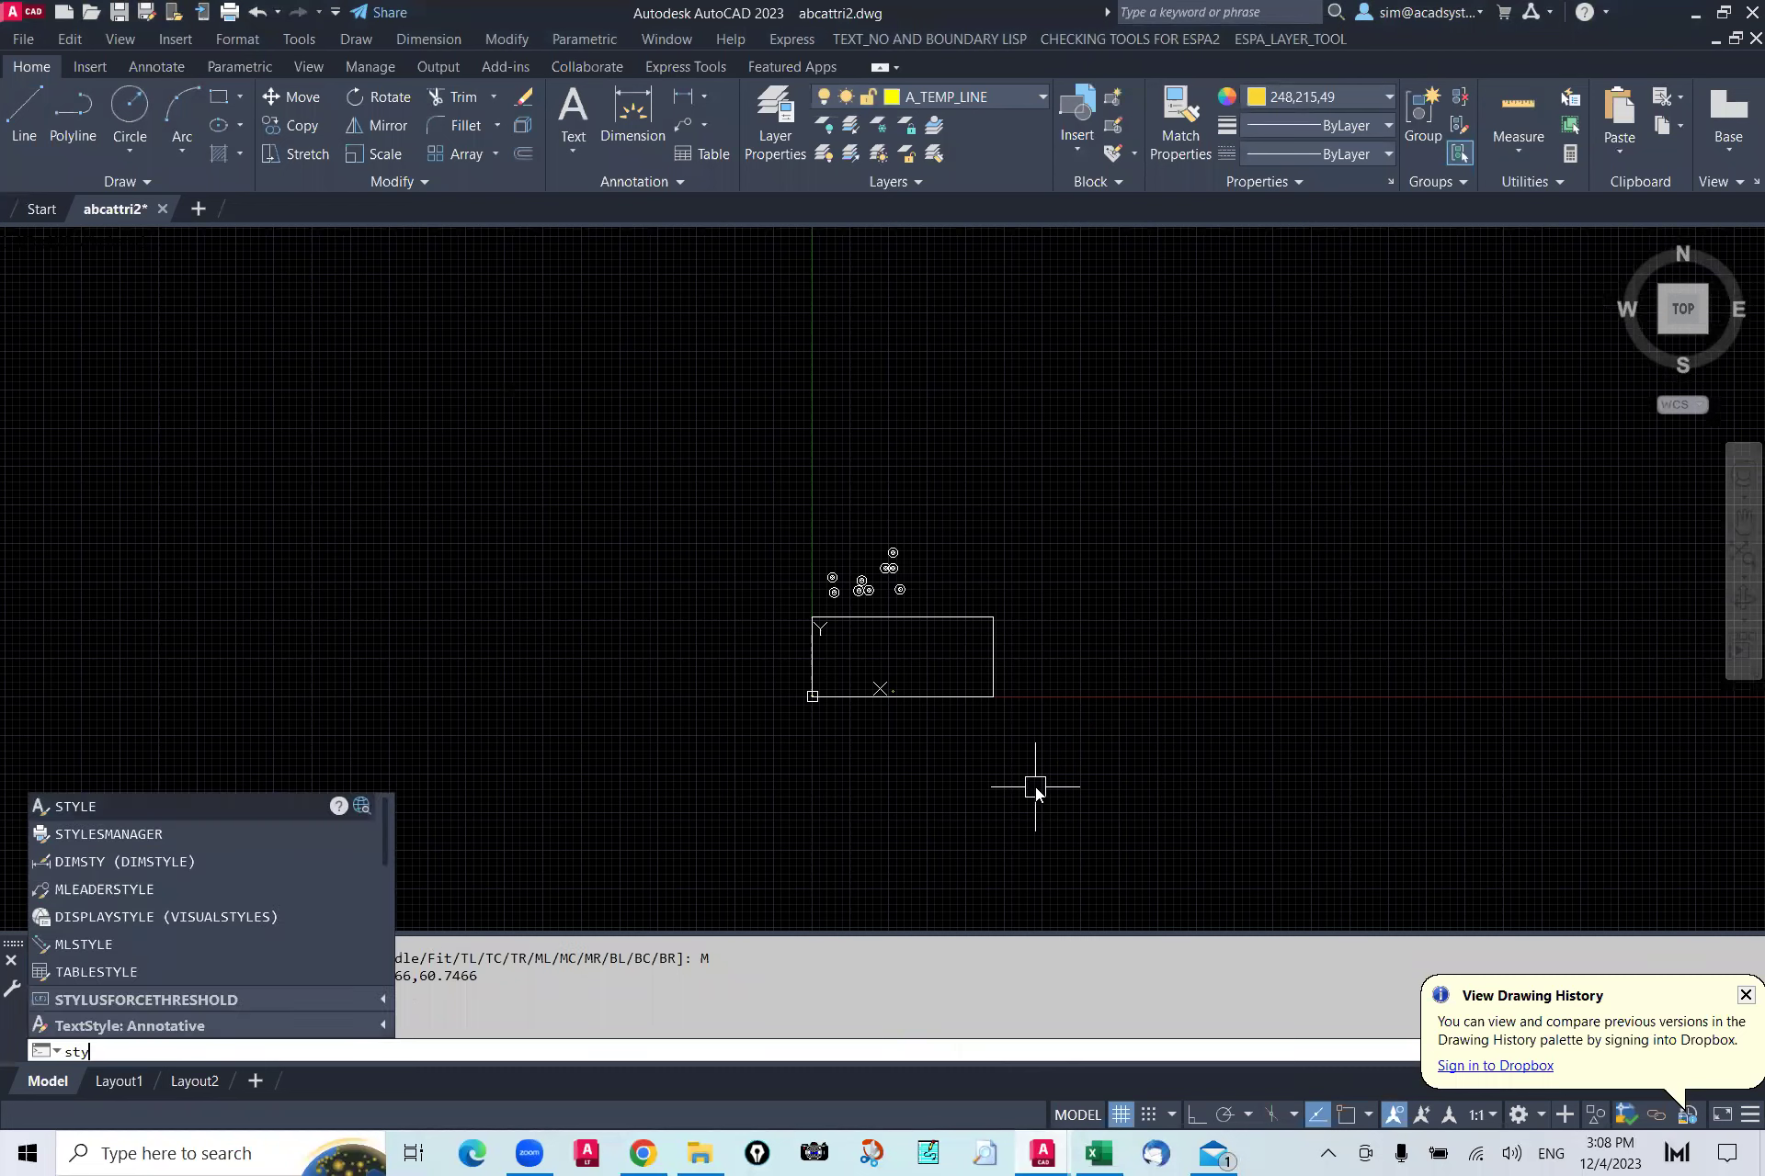
key(Return)
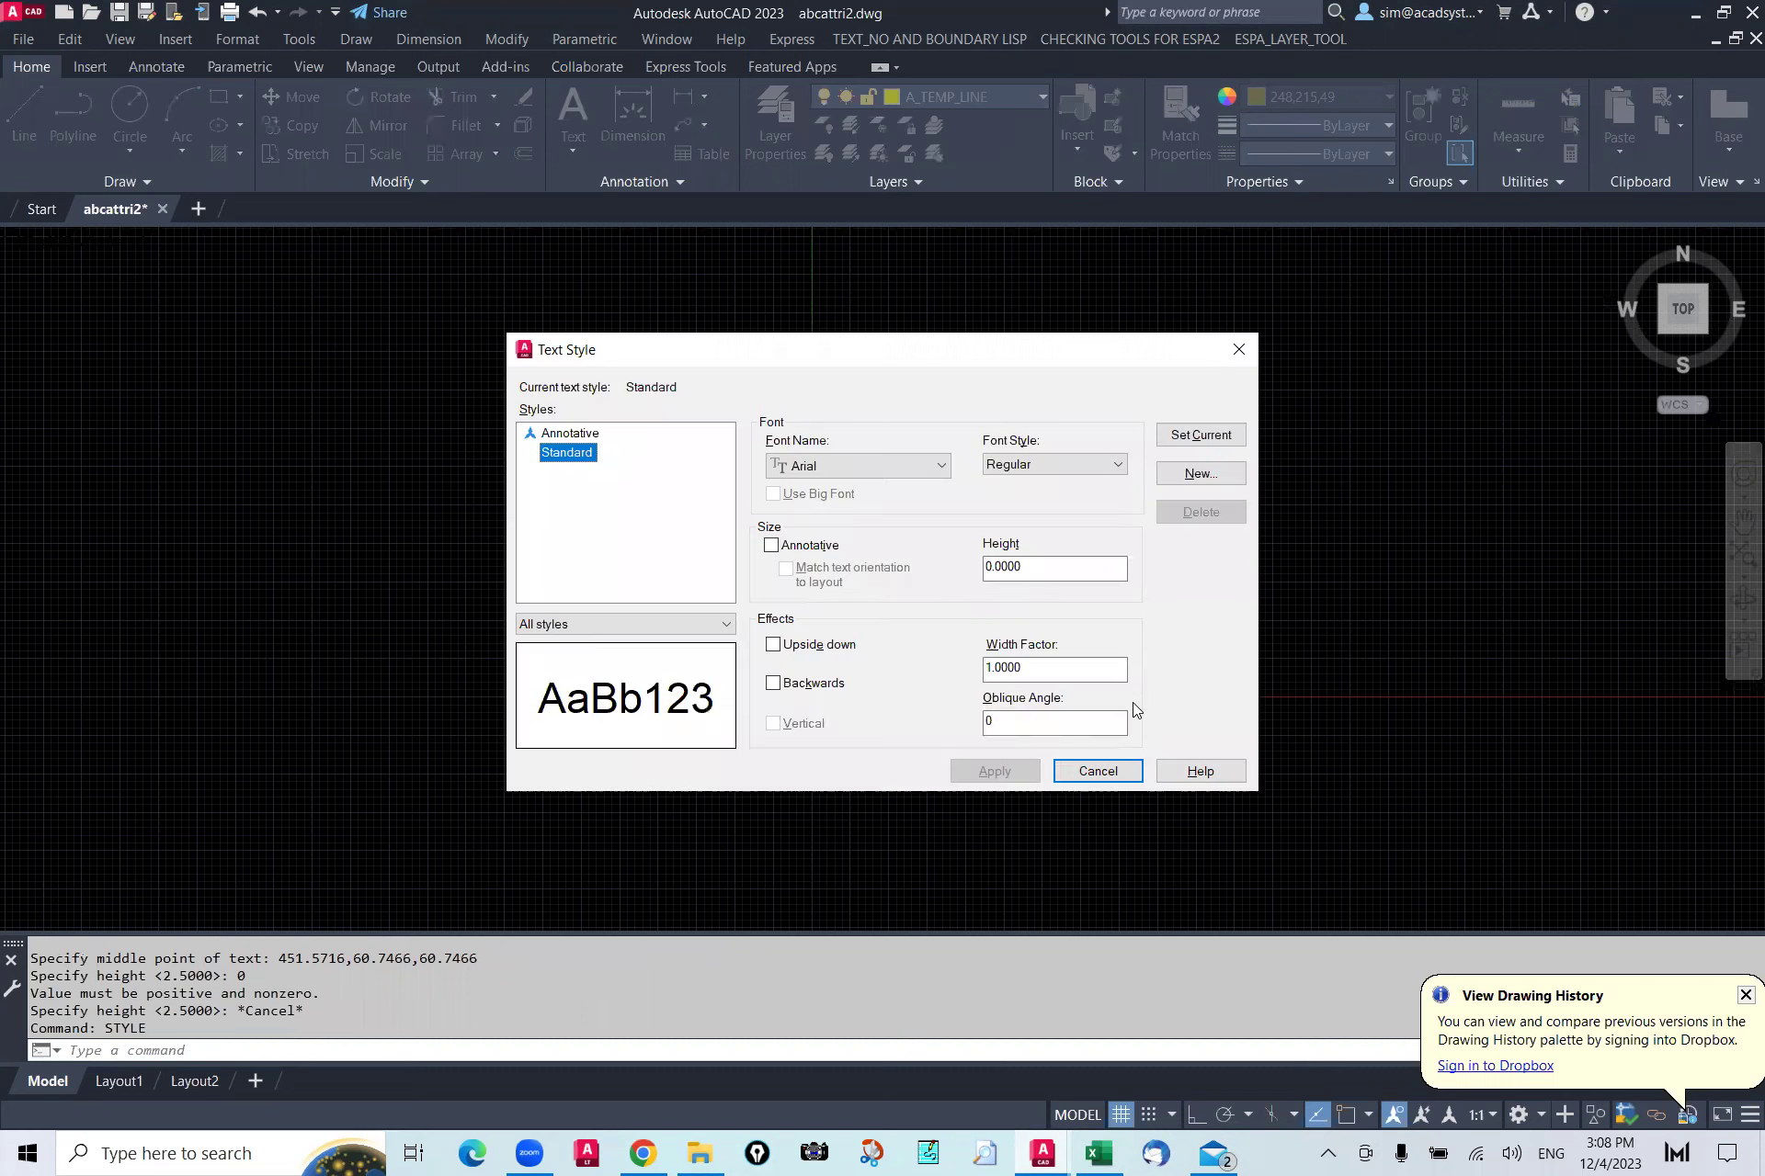
double_click(1052, 566)
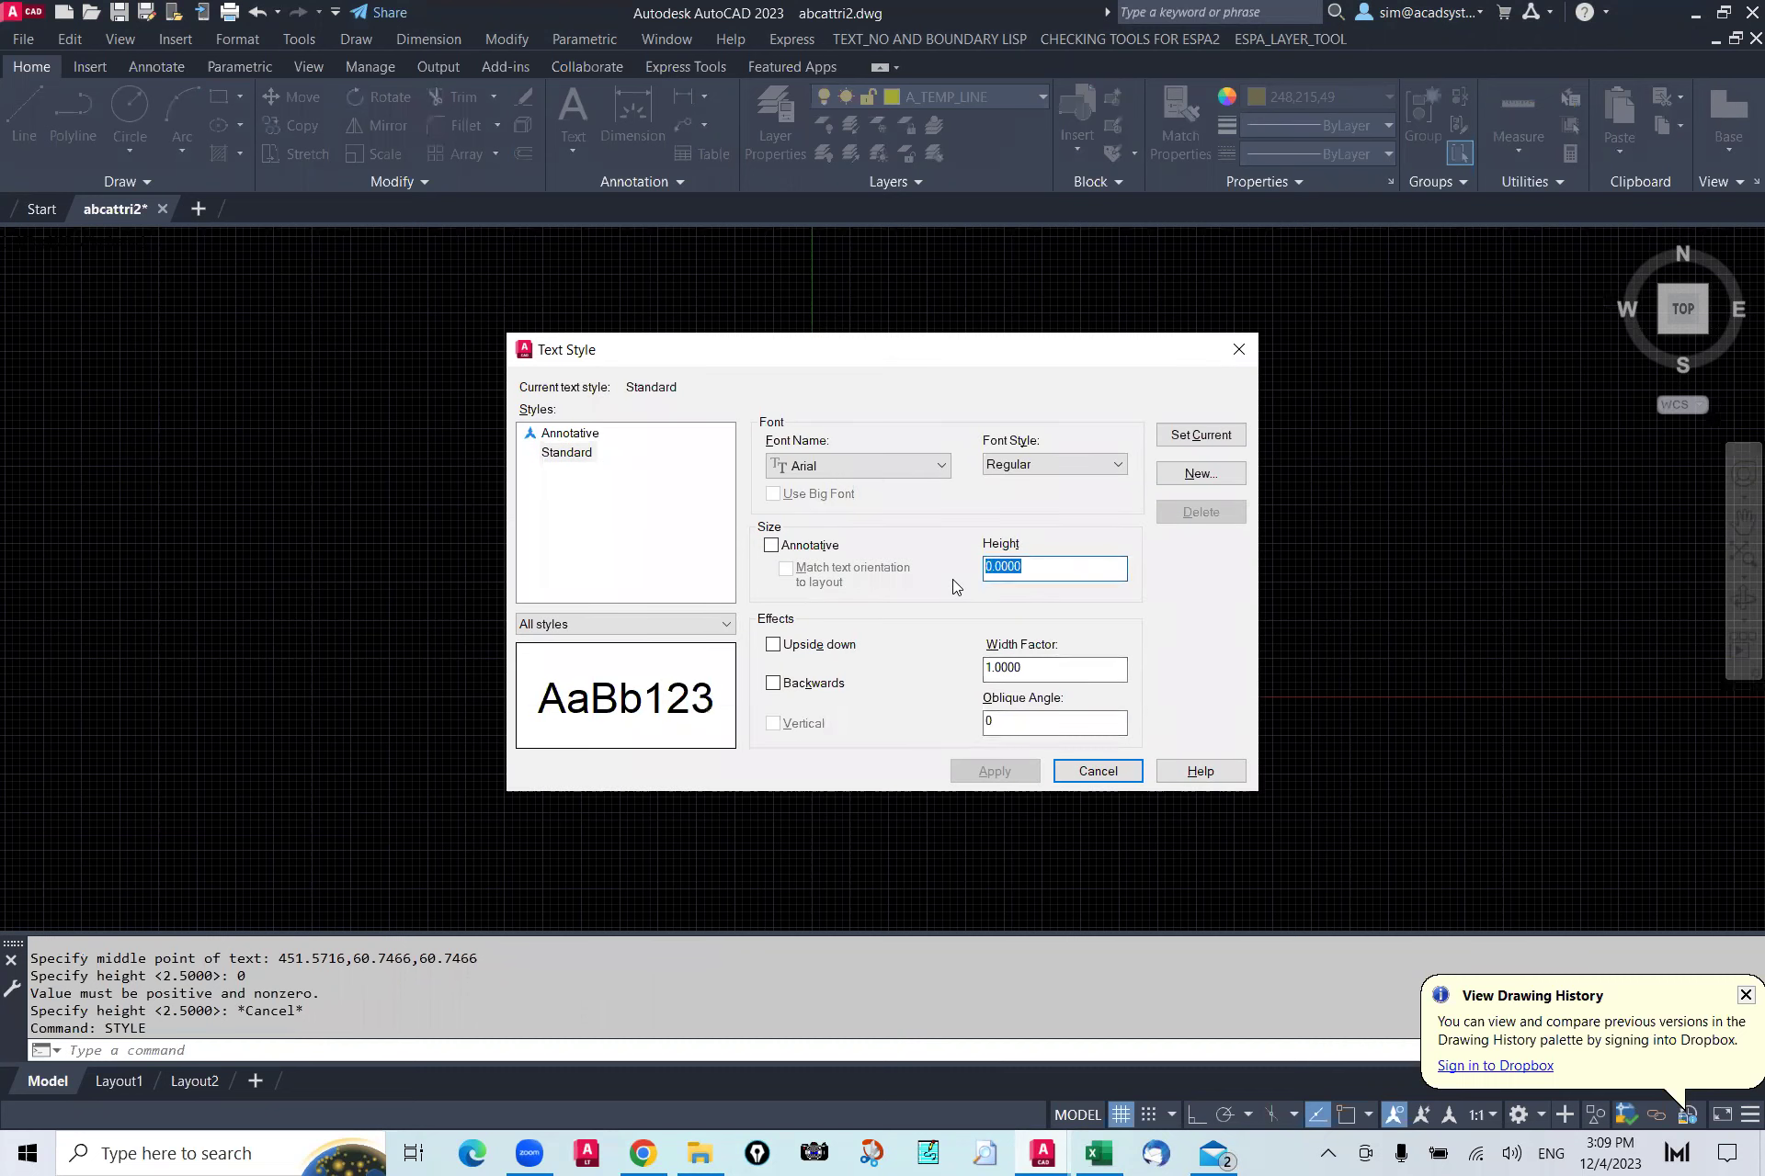
text(1.5)
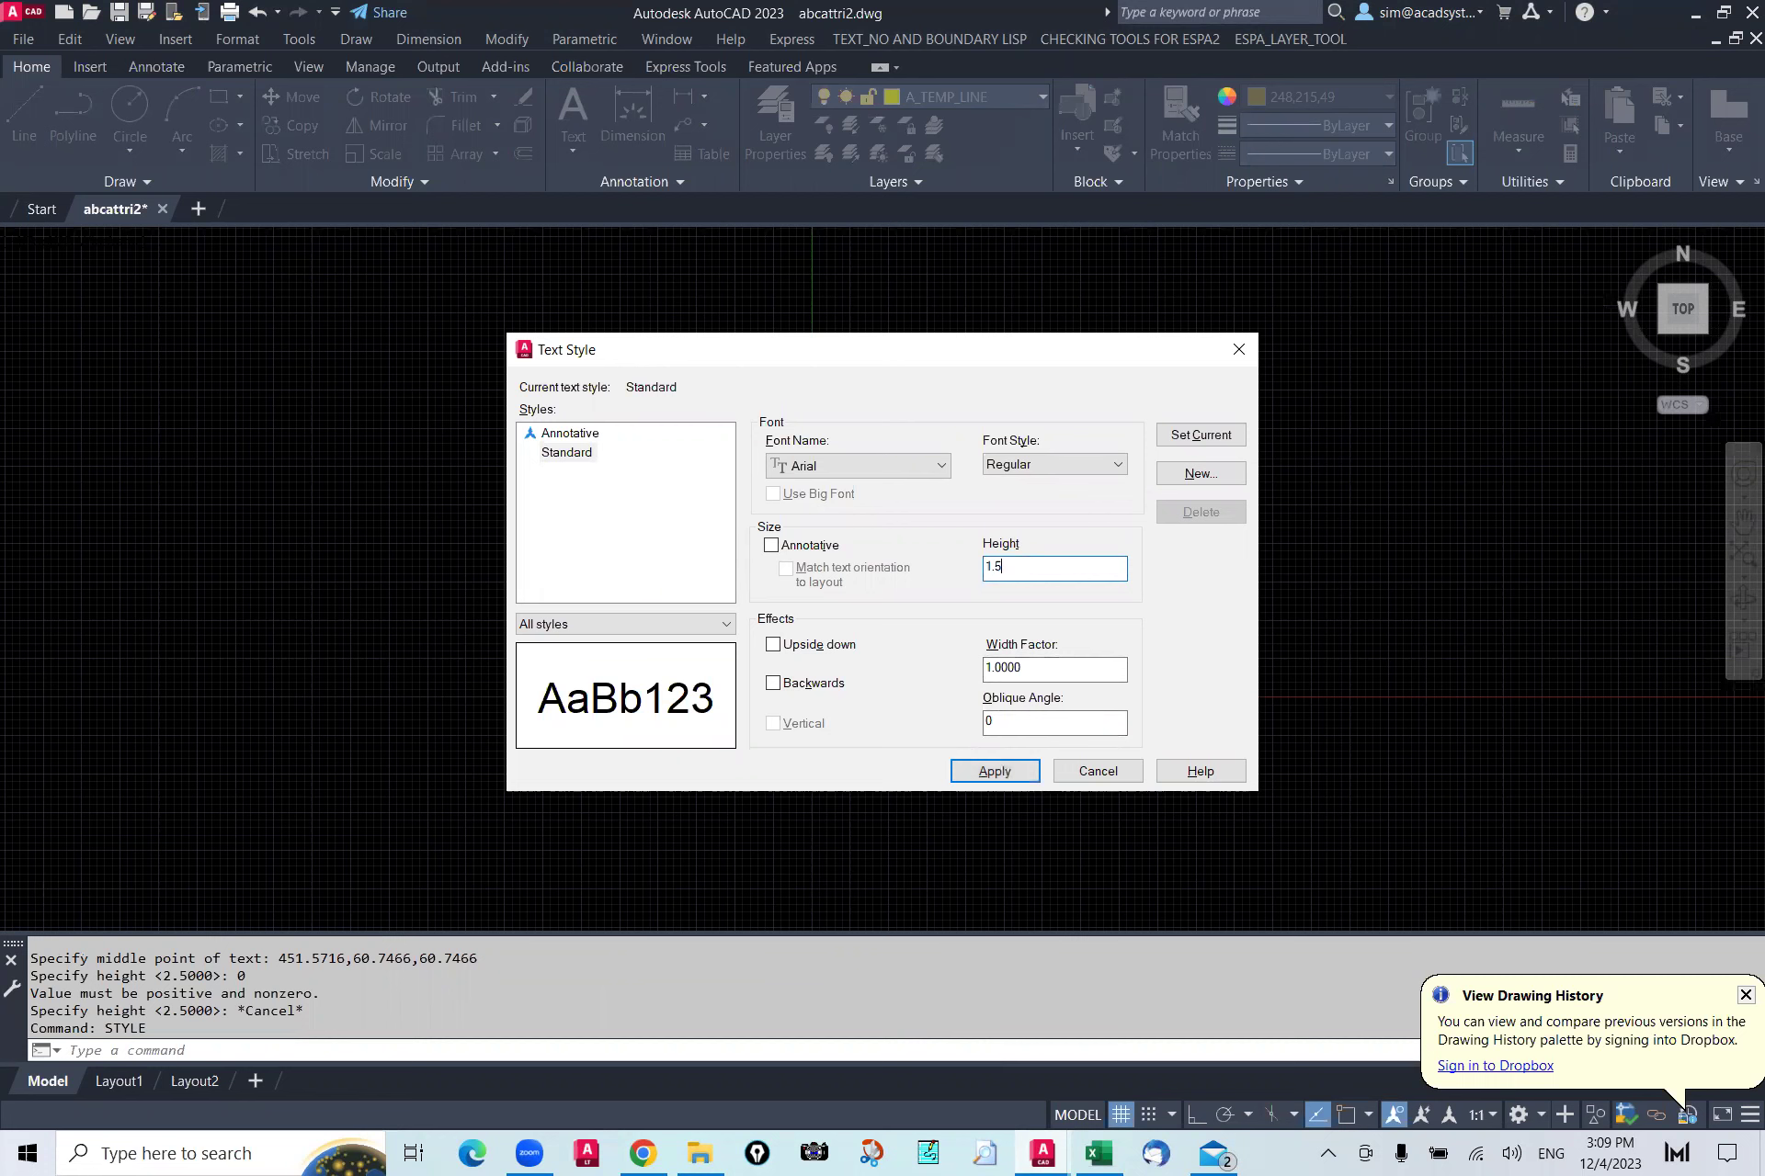
text(9)
key(Return)
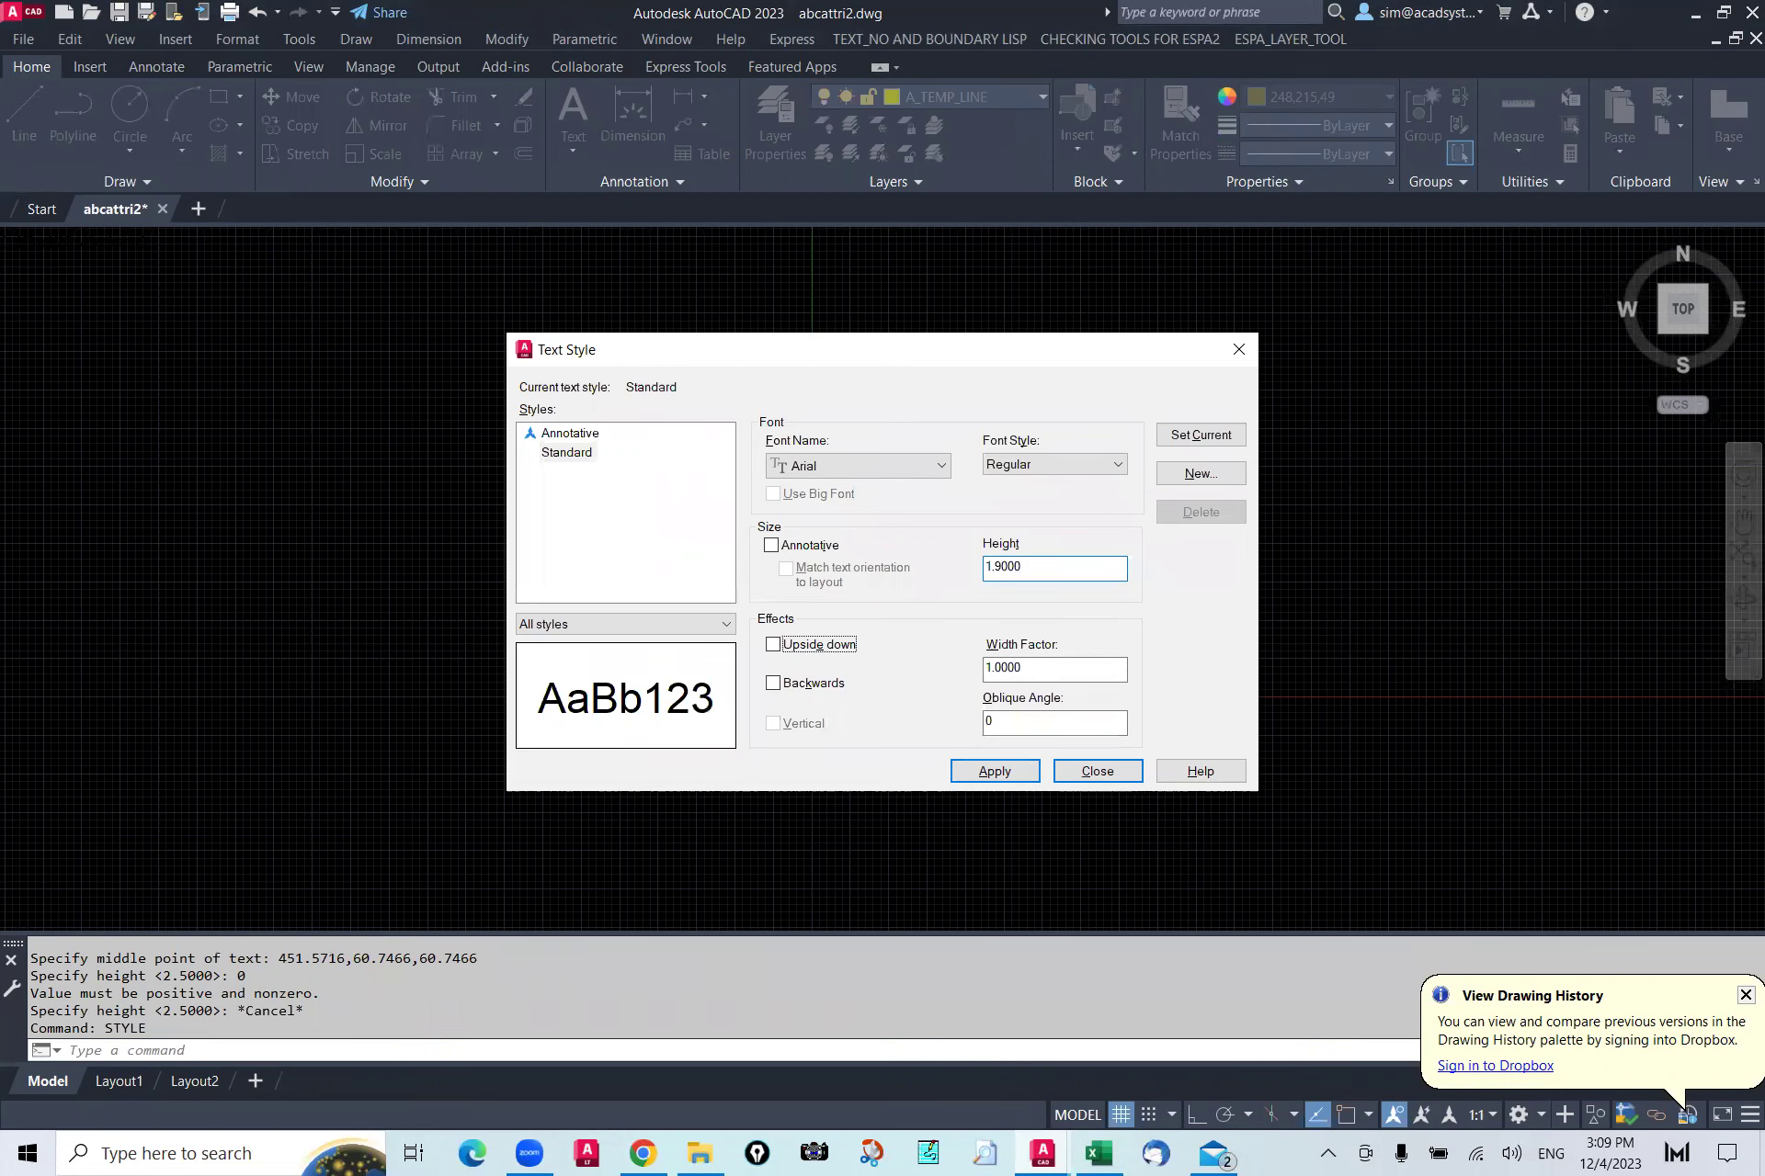
click(1081, 772)
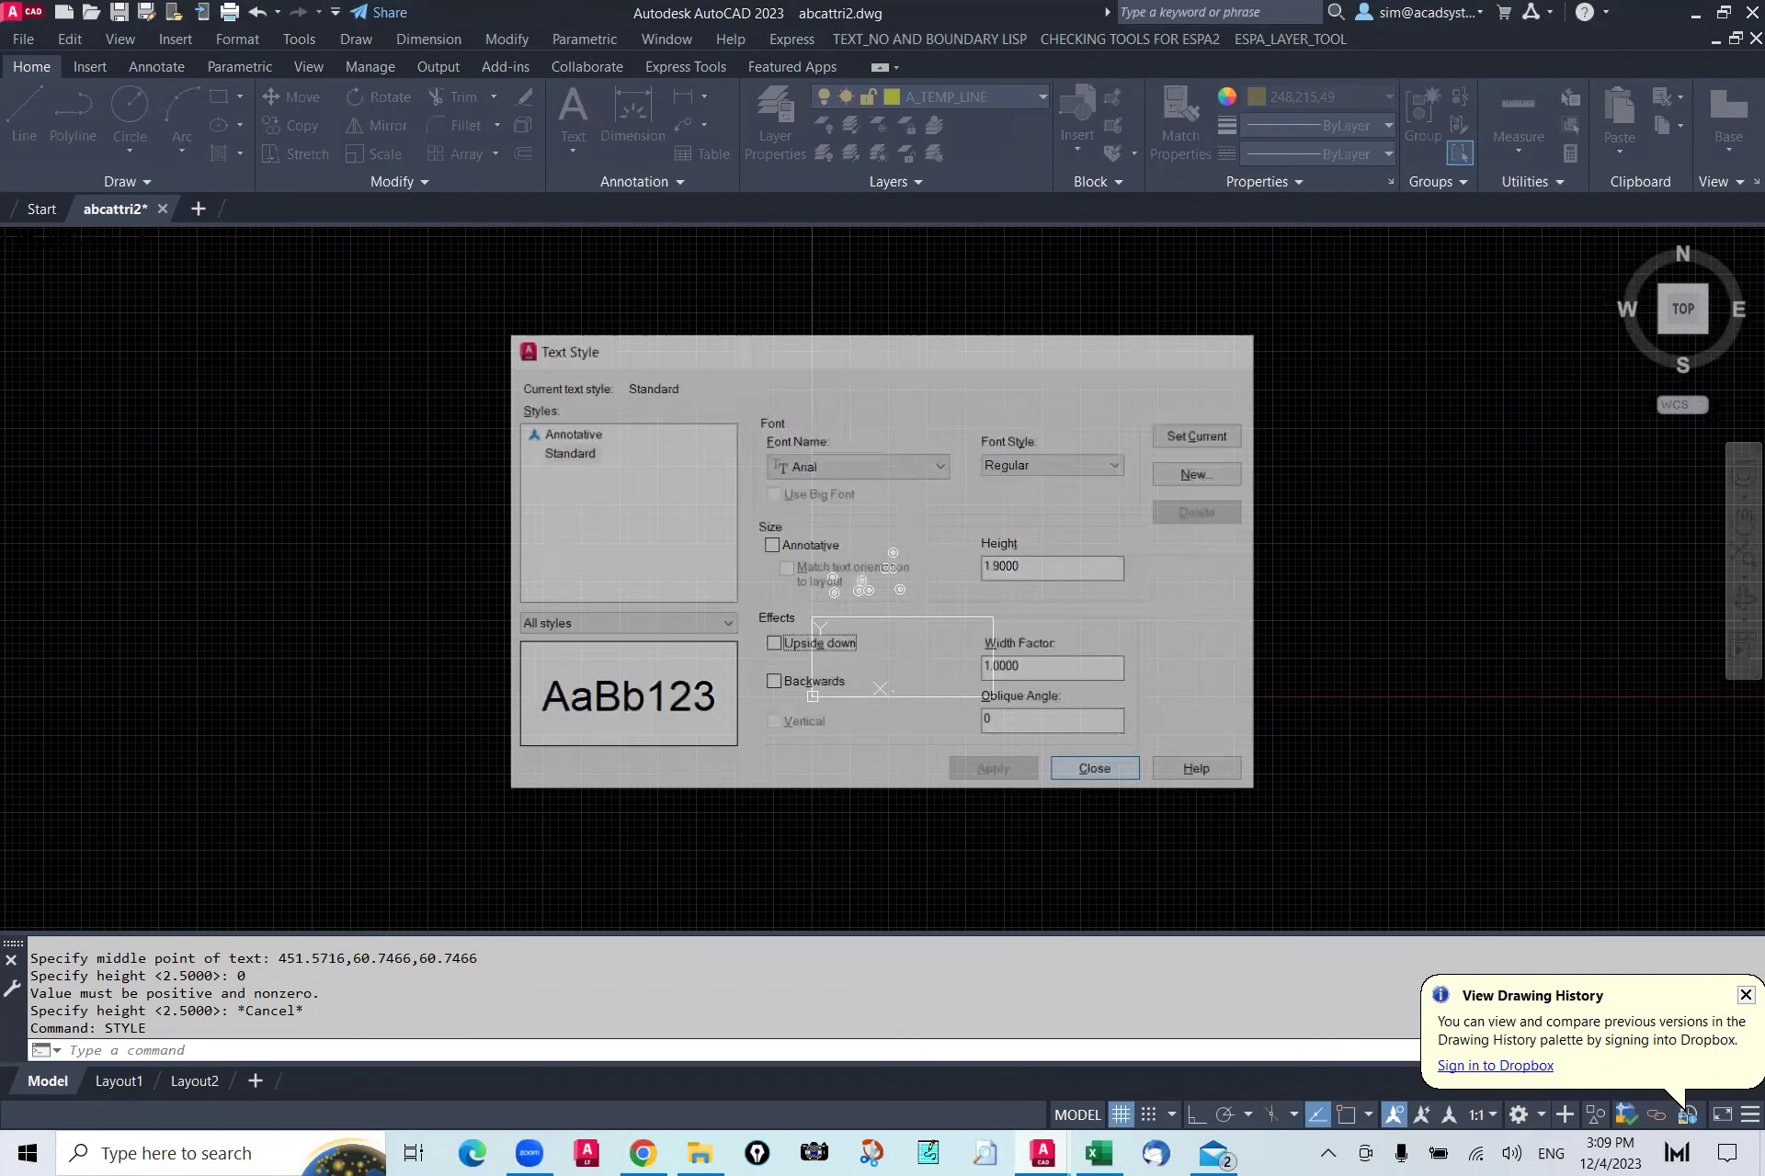
Step: Run the xyz-civil survey text script again to place the point labels in the drawing
text(scr)
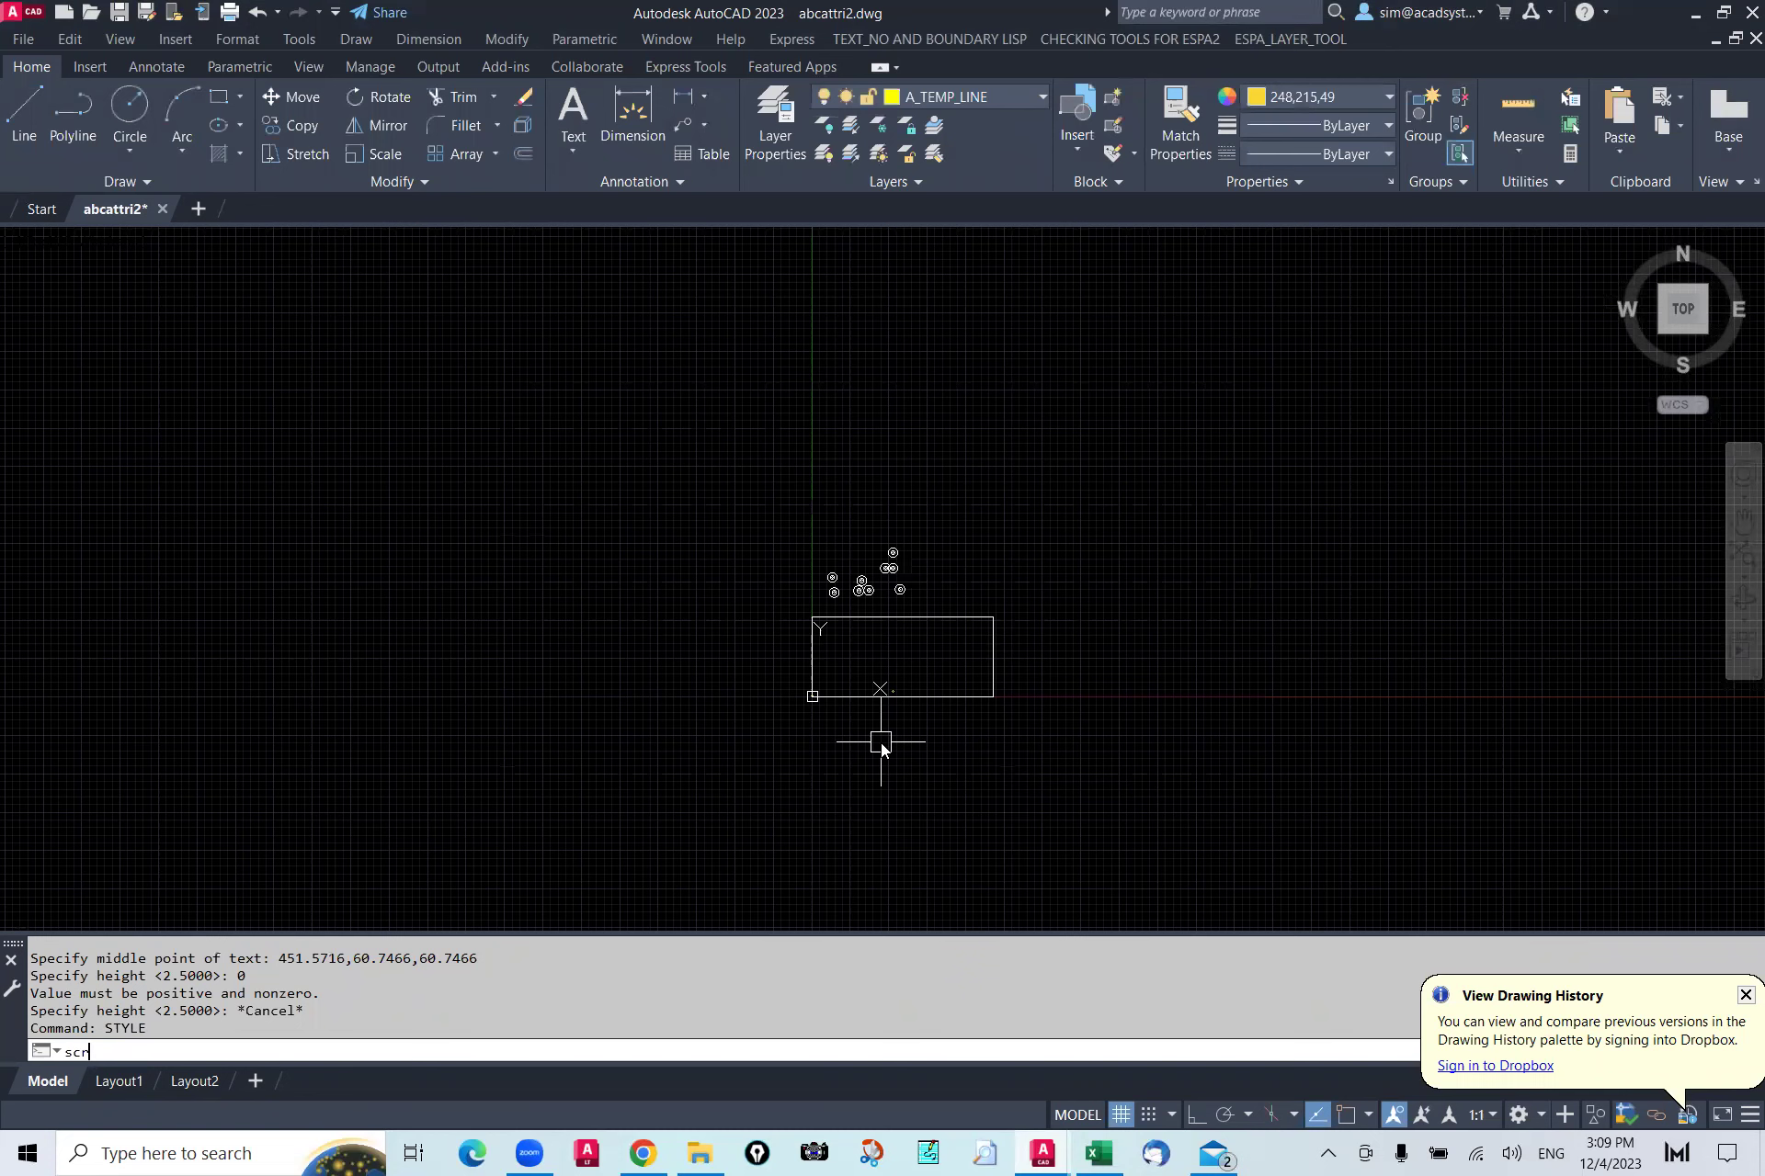
key(Return)
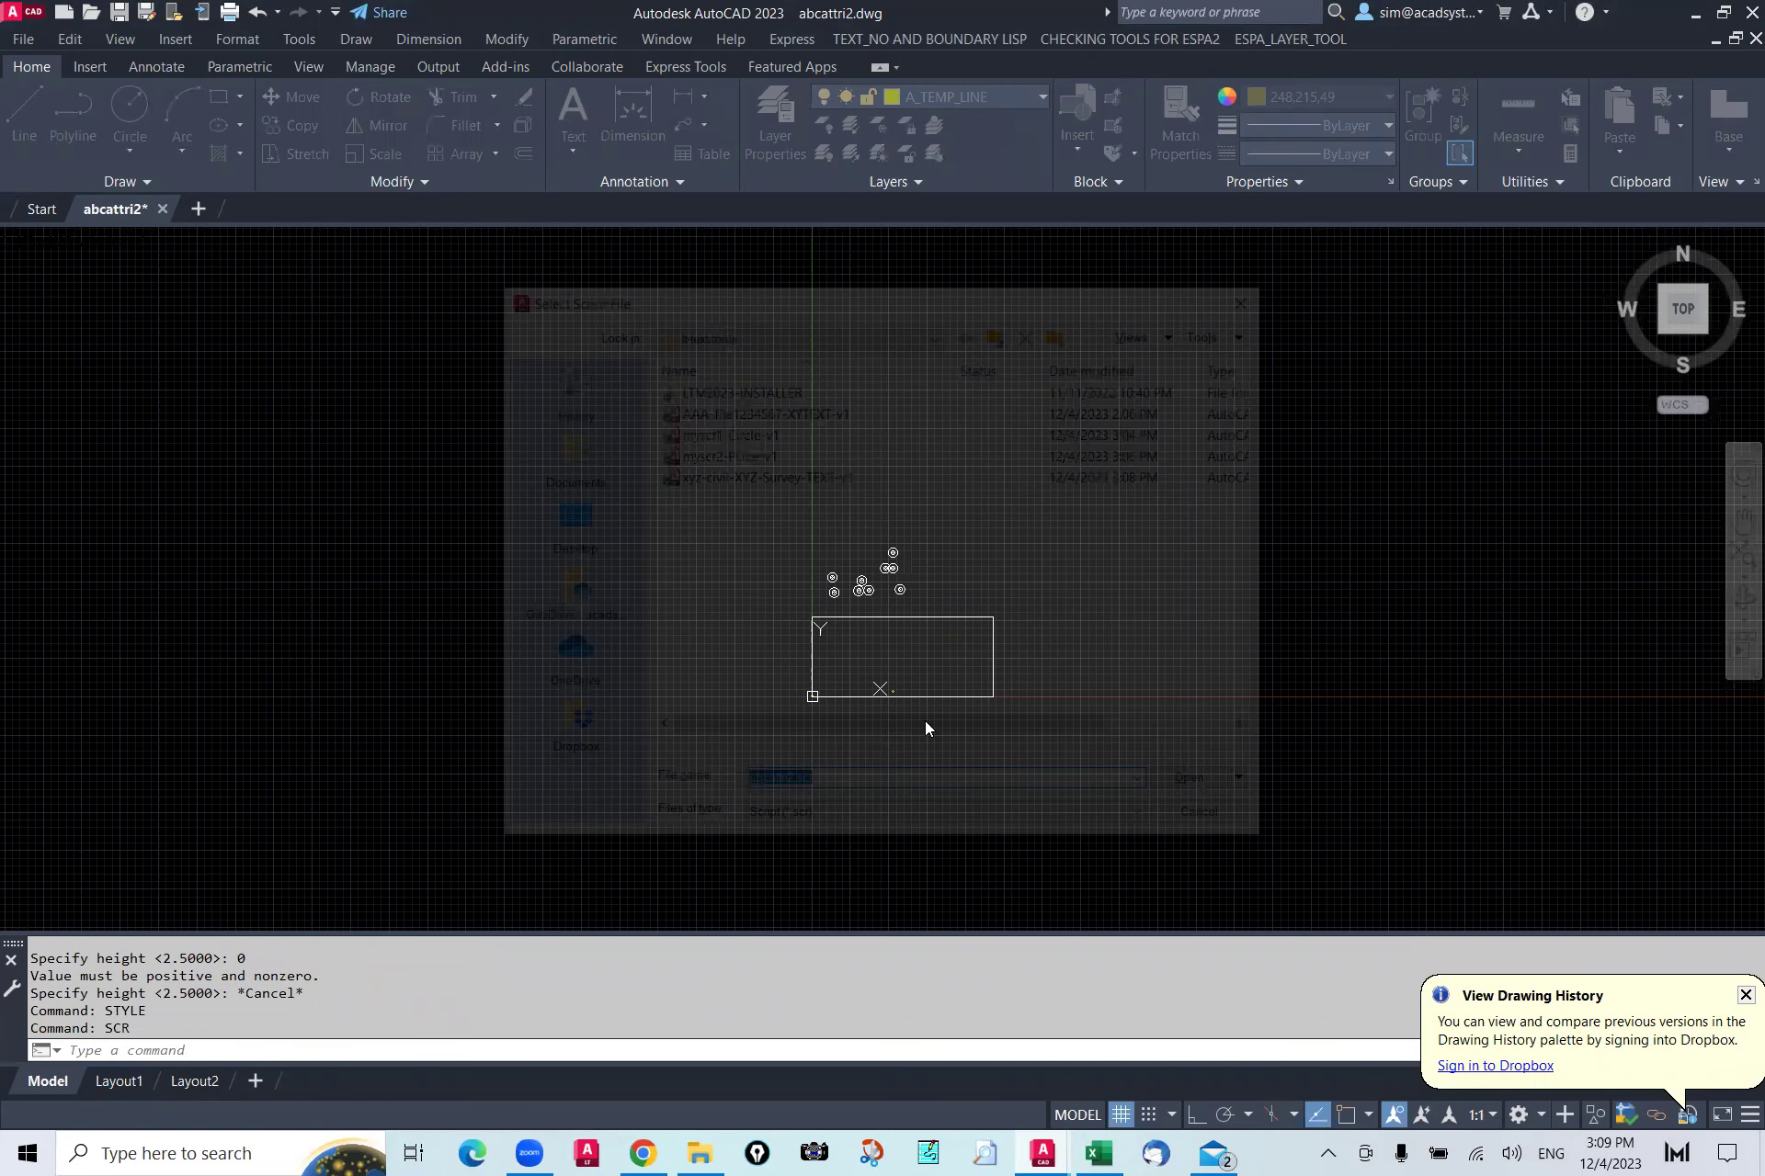
click(1197, 785)
scroll(832, 680, up, 10)
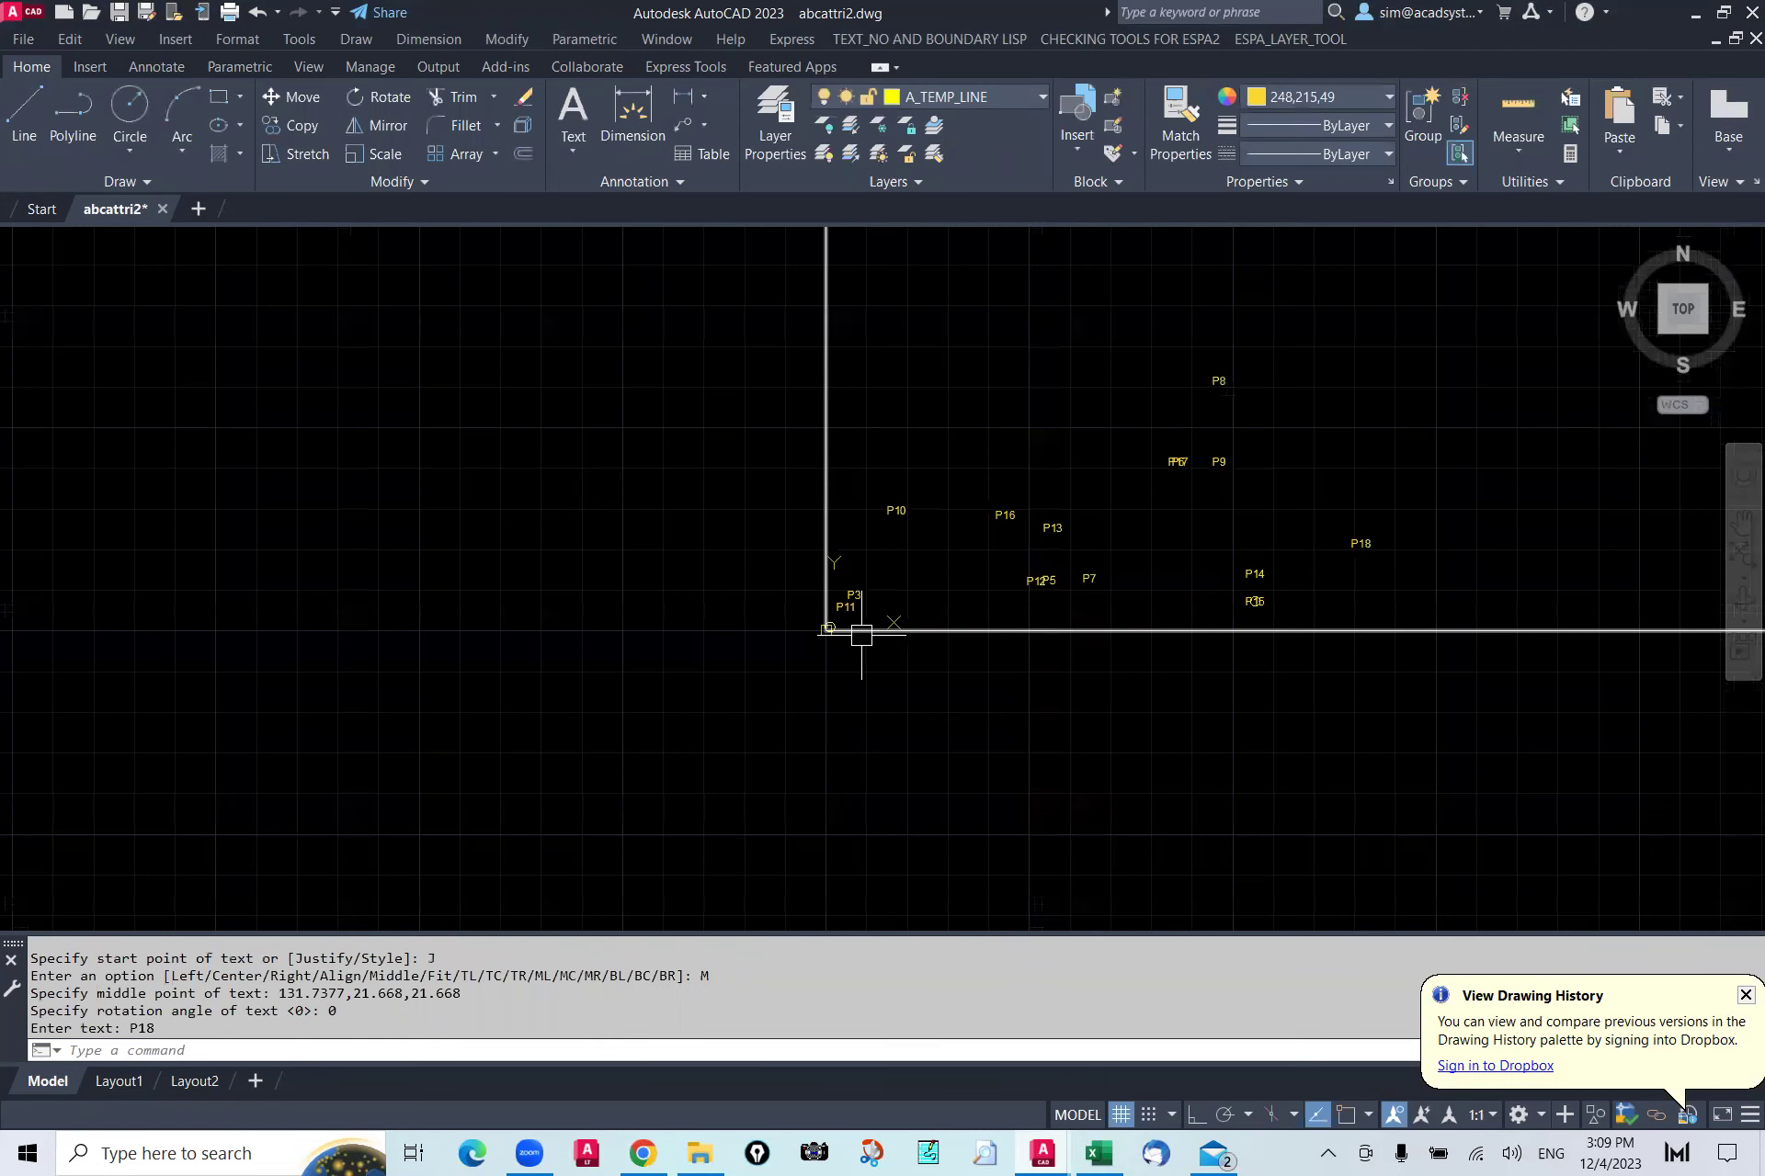
click(692, 606)
click(692, 607)
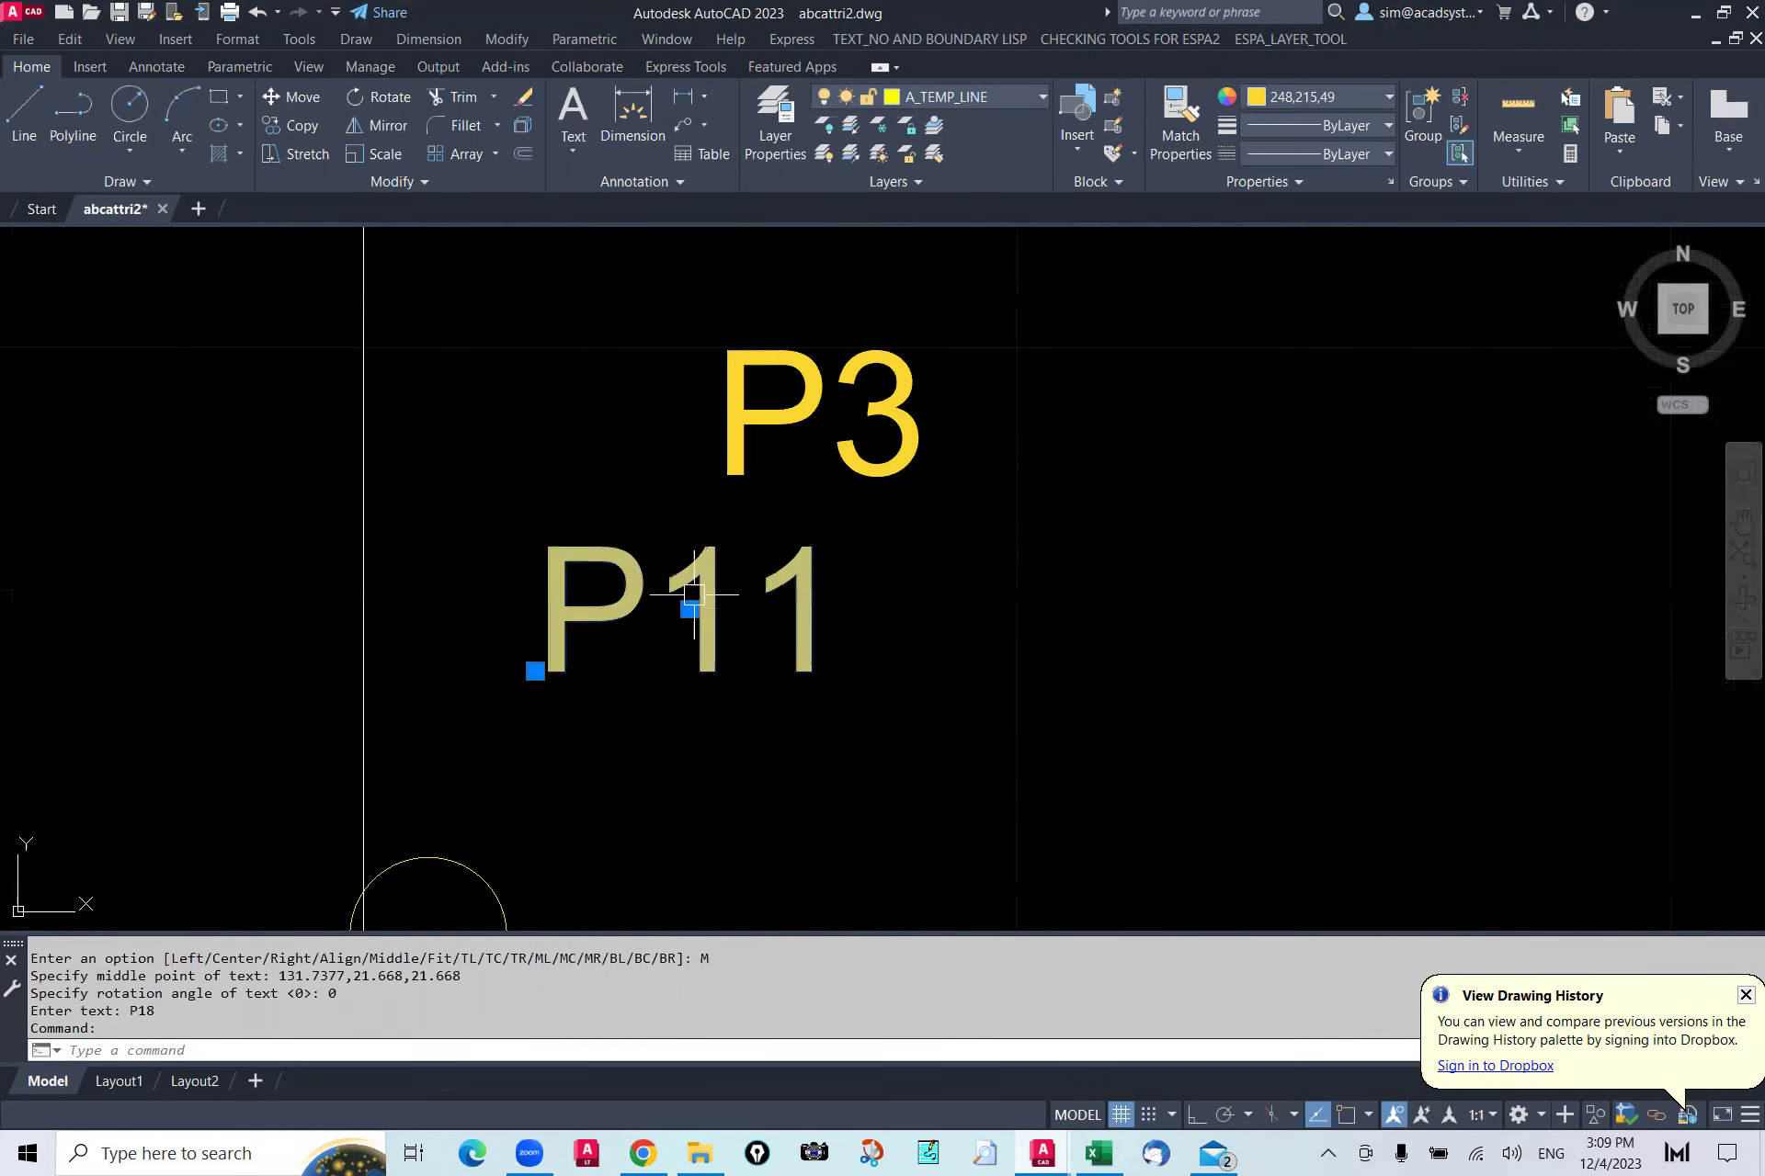
scroll(690, 608, up, 2)
text(l)
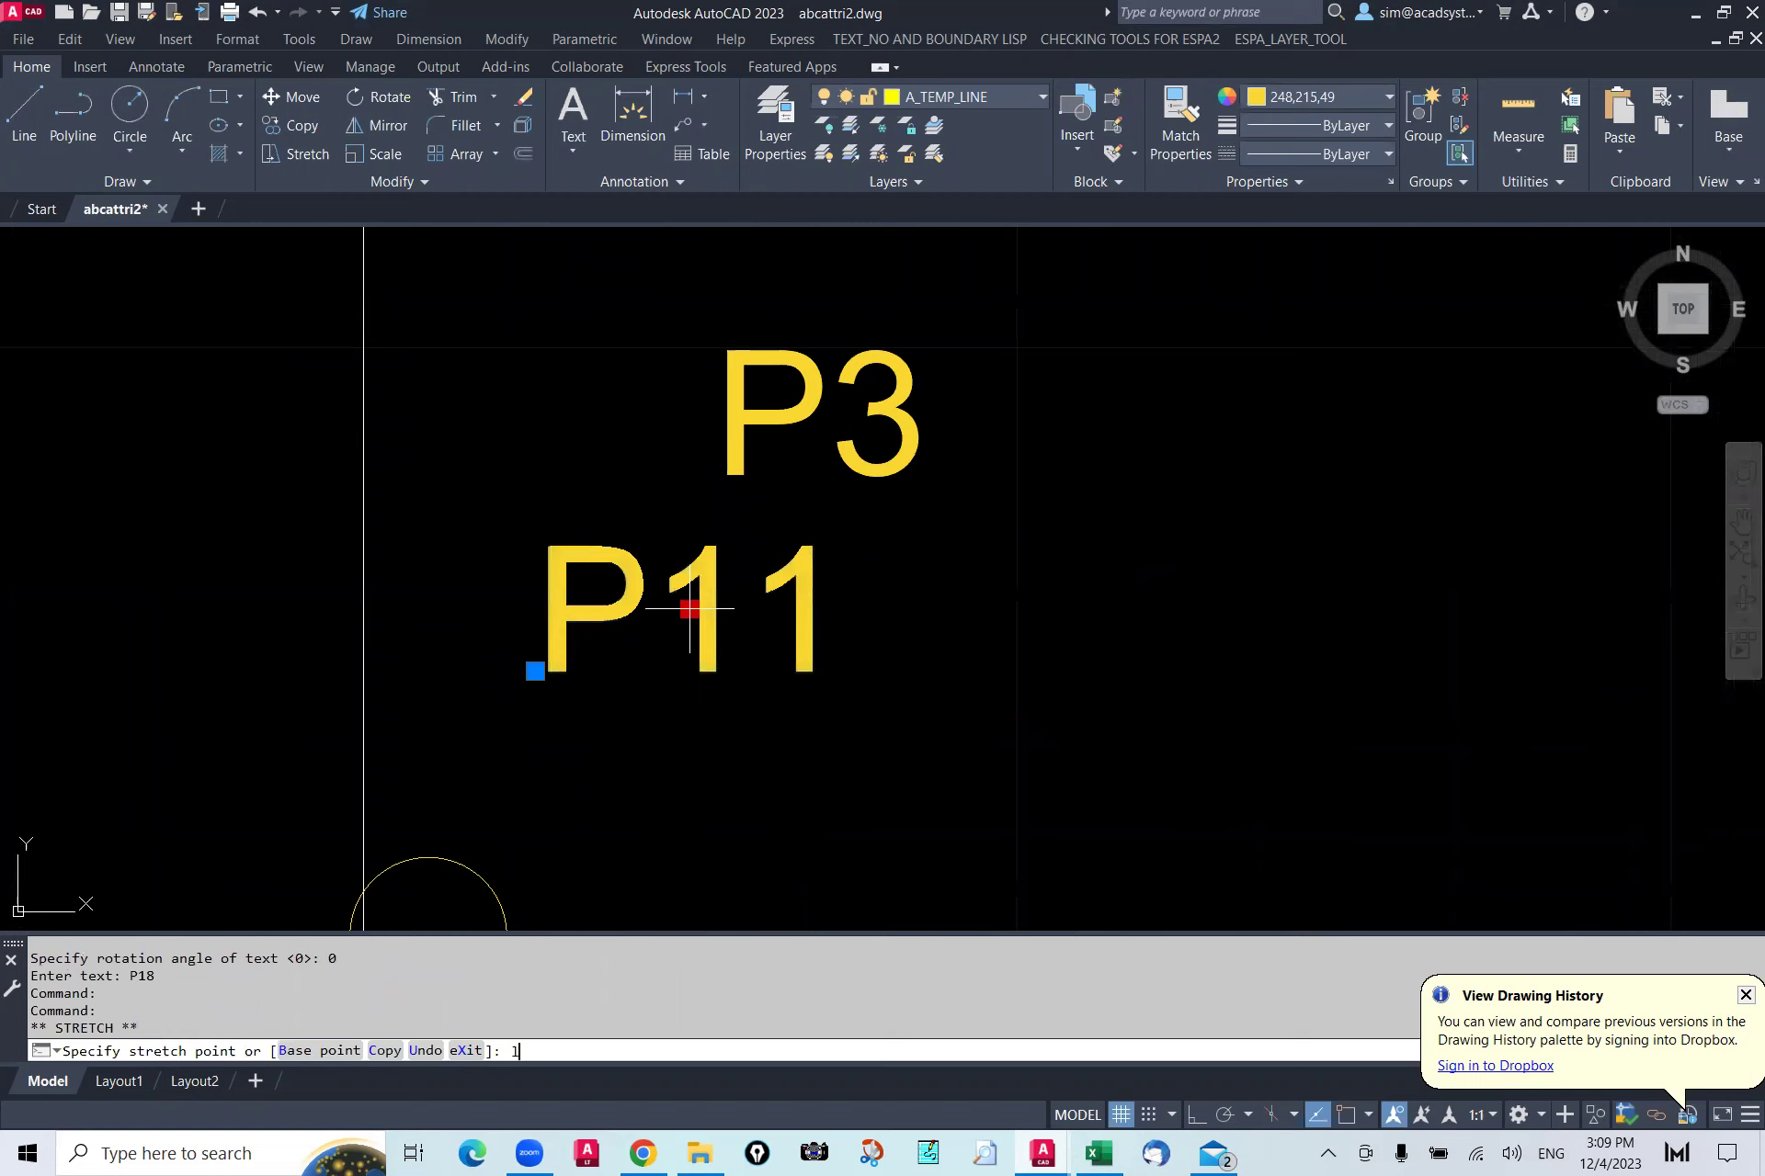
text(i)
key(Return)
key(Escape)
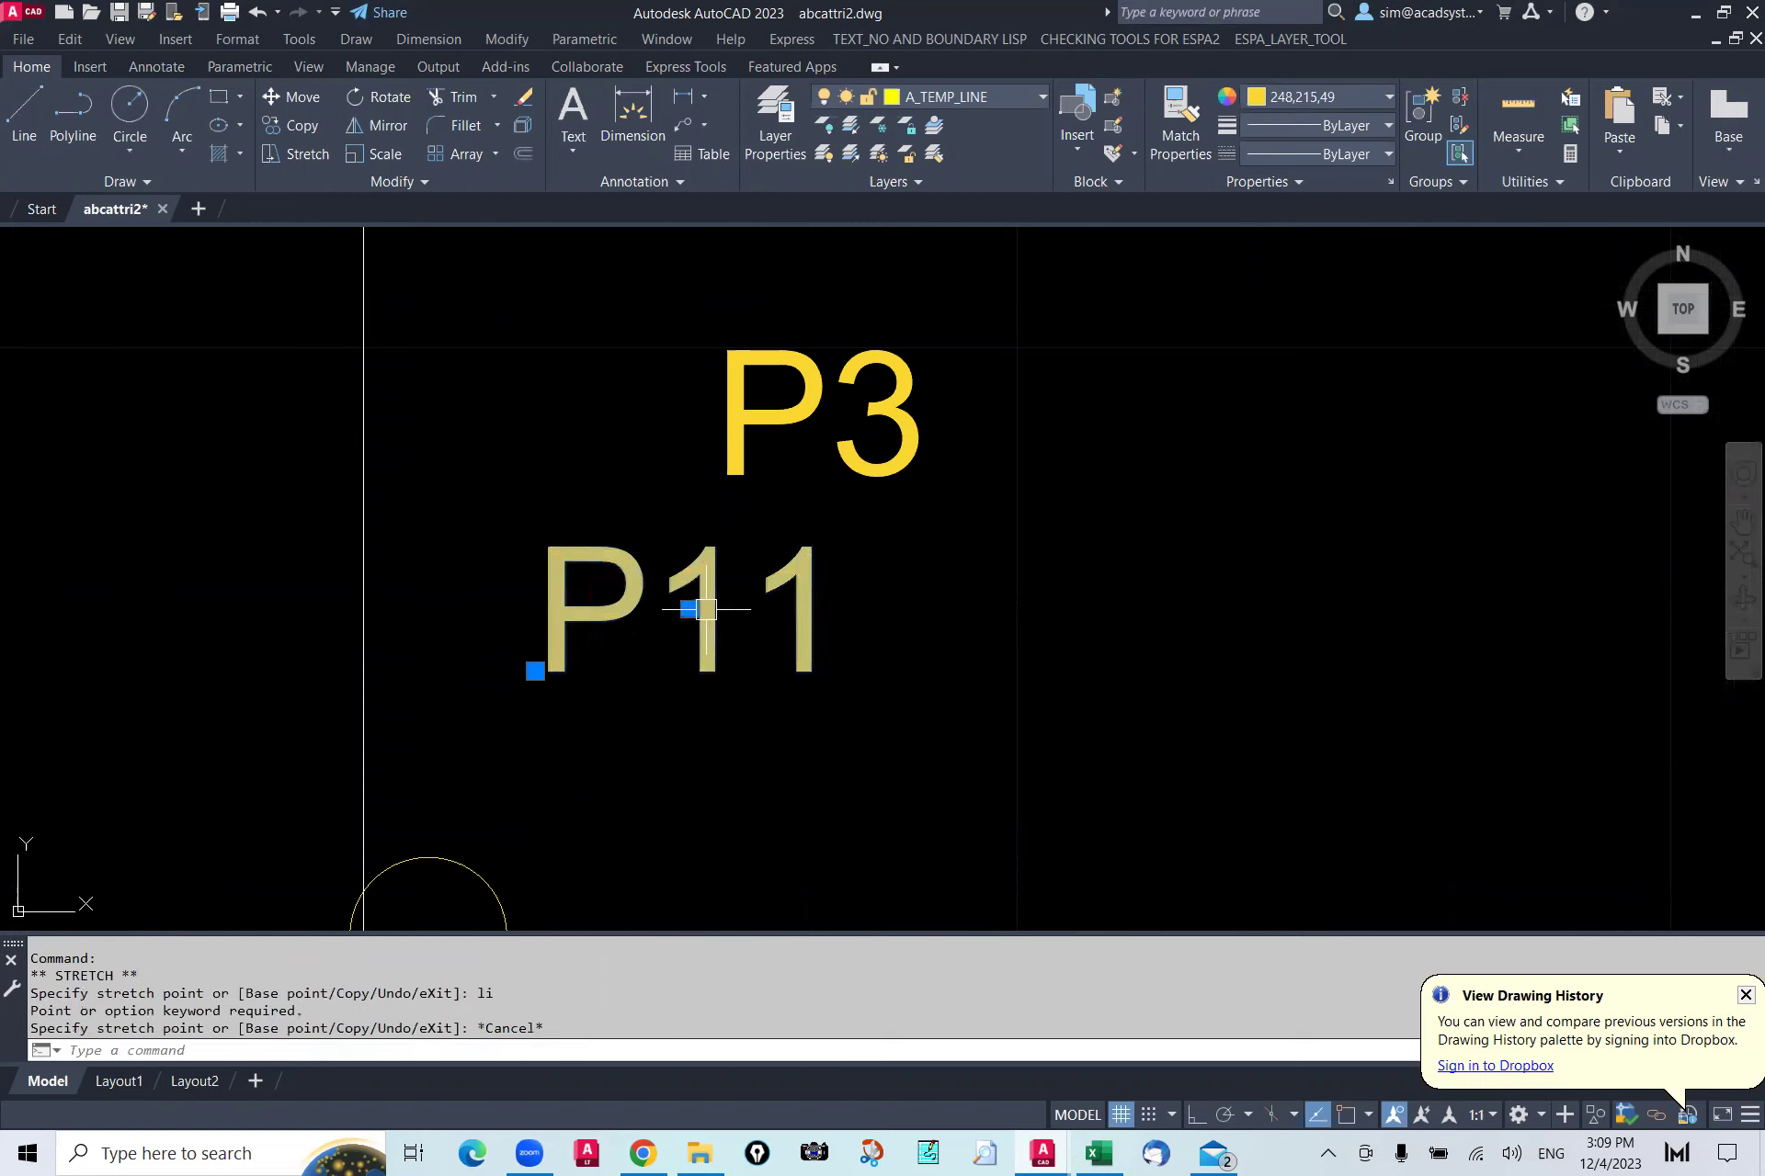
key(Escape)
key(Escape)
Step: List the properties of the P5 text and highlight its midpoint X, Y and Z coordinates
scroll(630, 661, down, 8)
drag(908, 619, 729, 641)
scroll(729, 641, up, 5)
click(736, 641)
text(li)
key(Return)
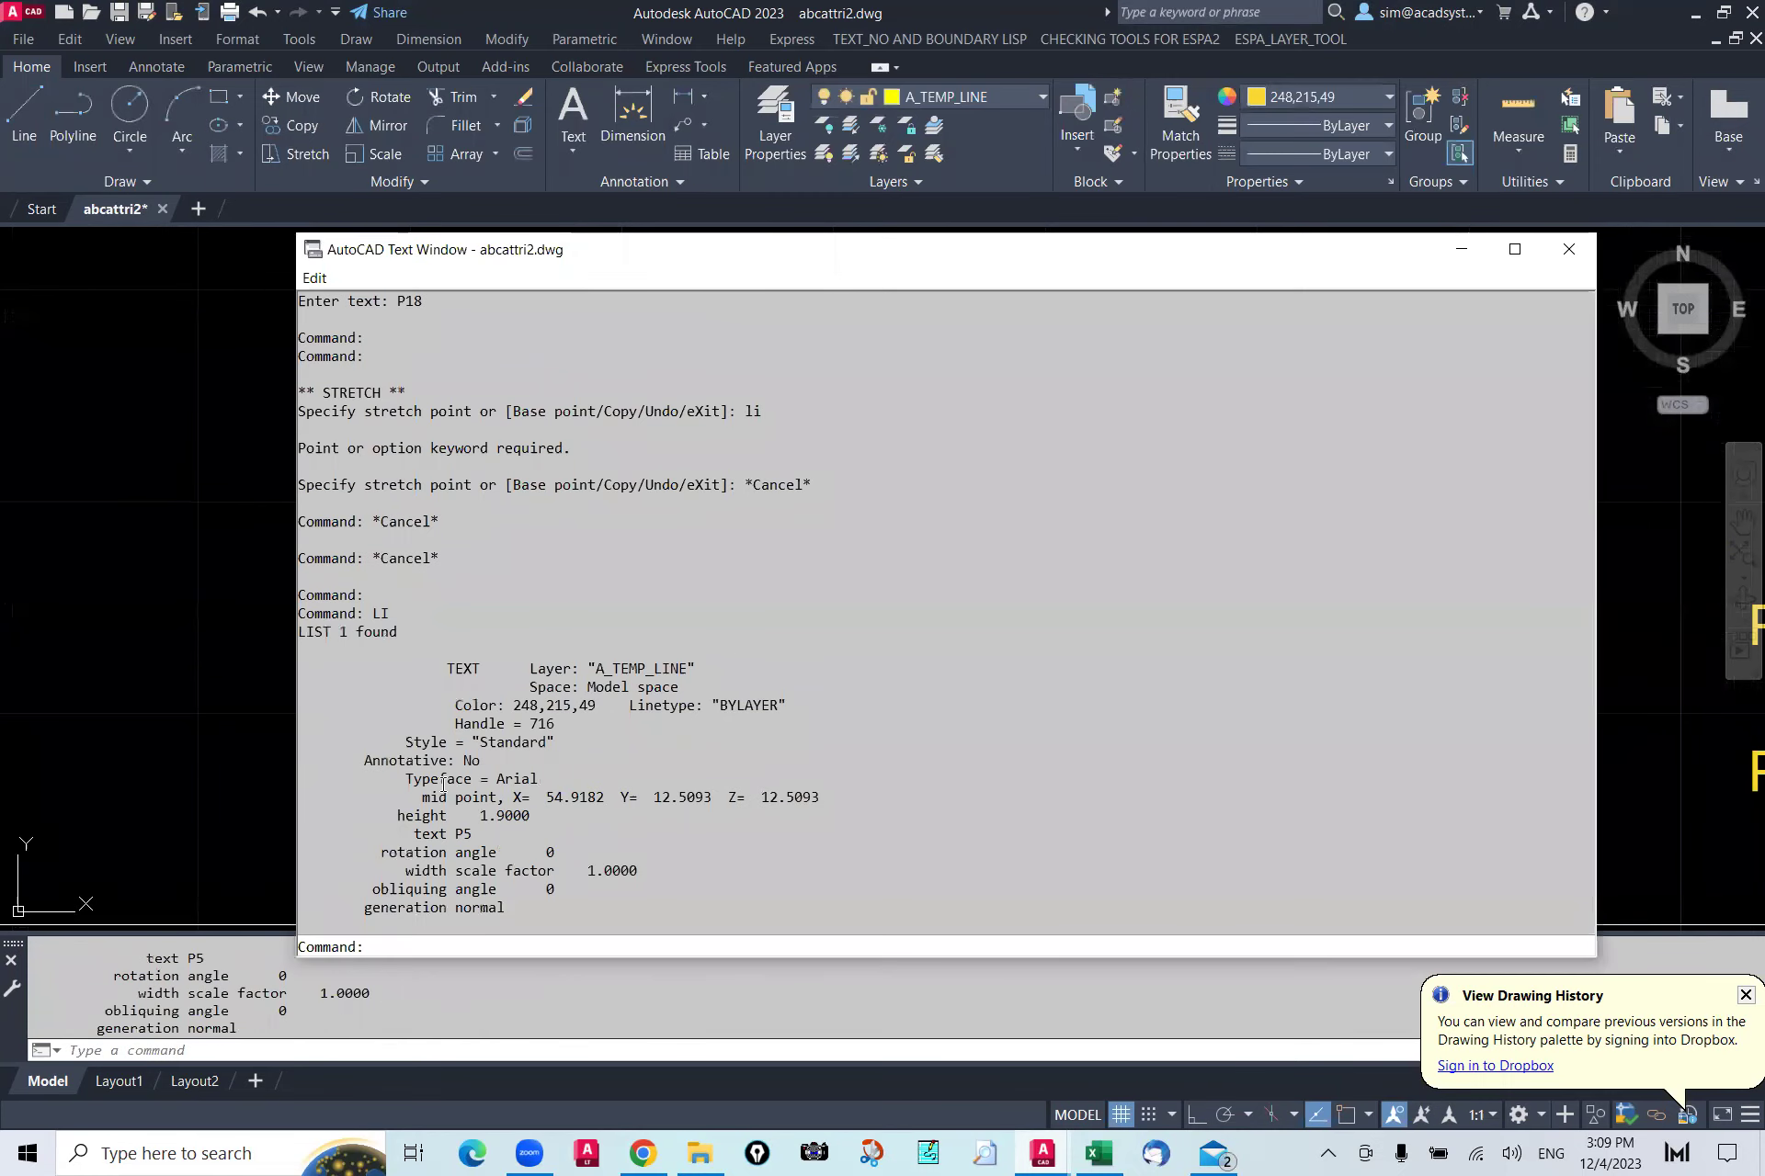
drag(504, 792, 862, 788)
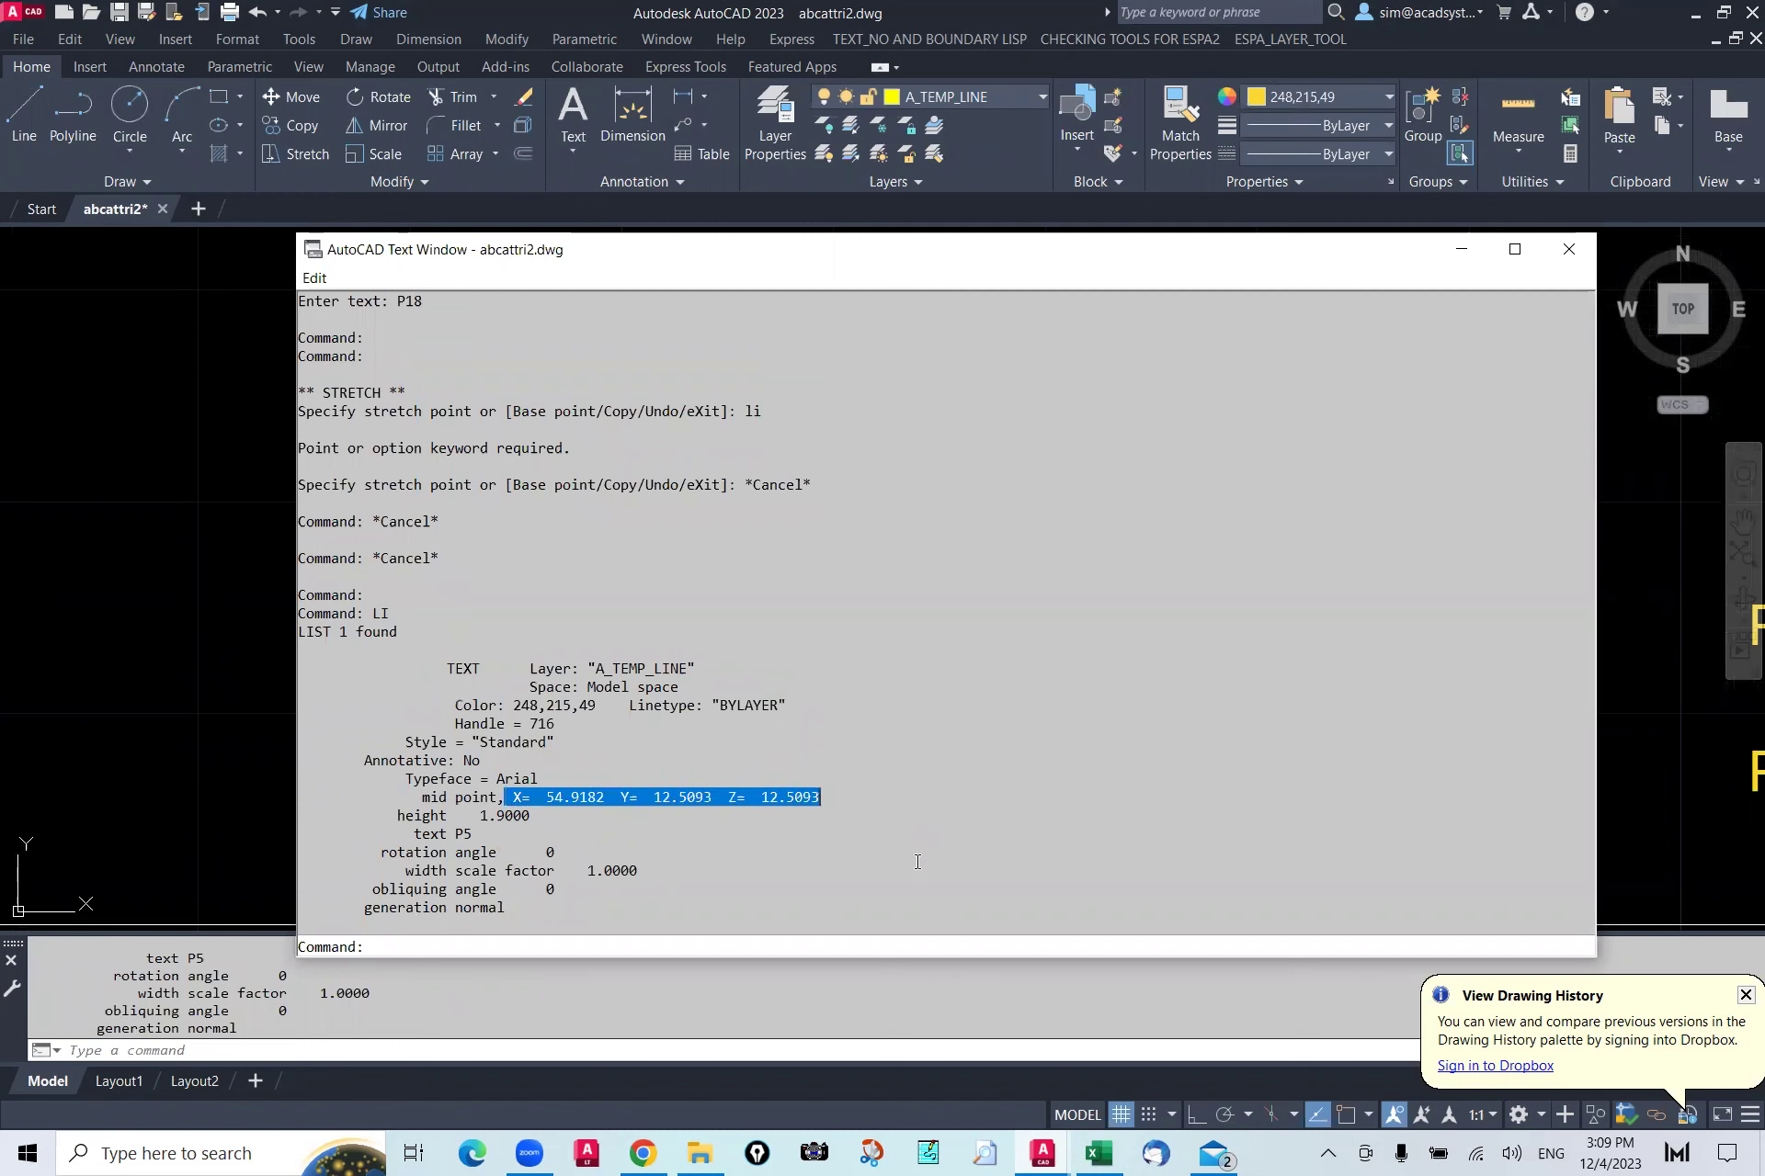
Step: Switch to the Excel workbook and examine the coordinates and label of point P7 on the XYZSurvey sheet
click(1100, 1155)
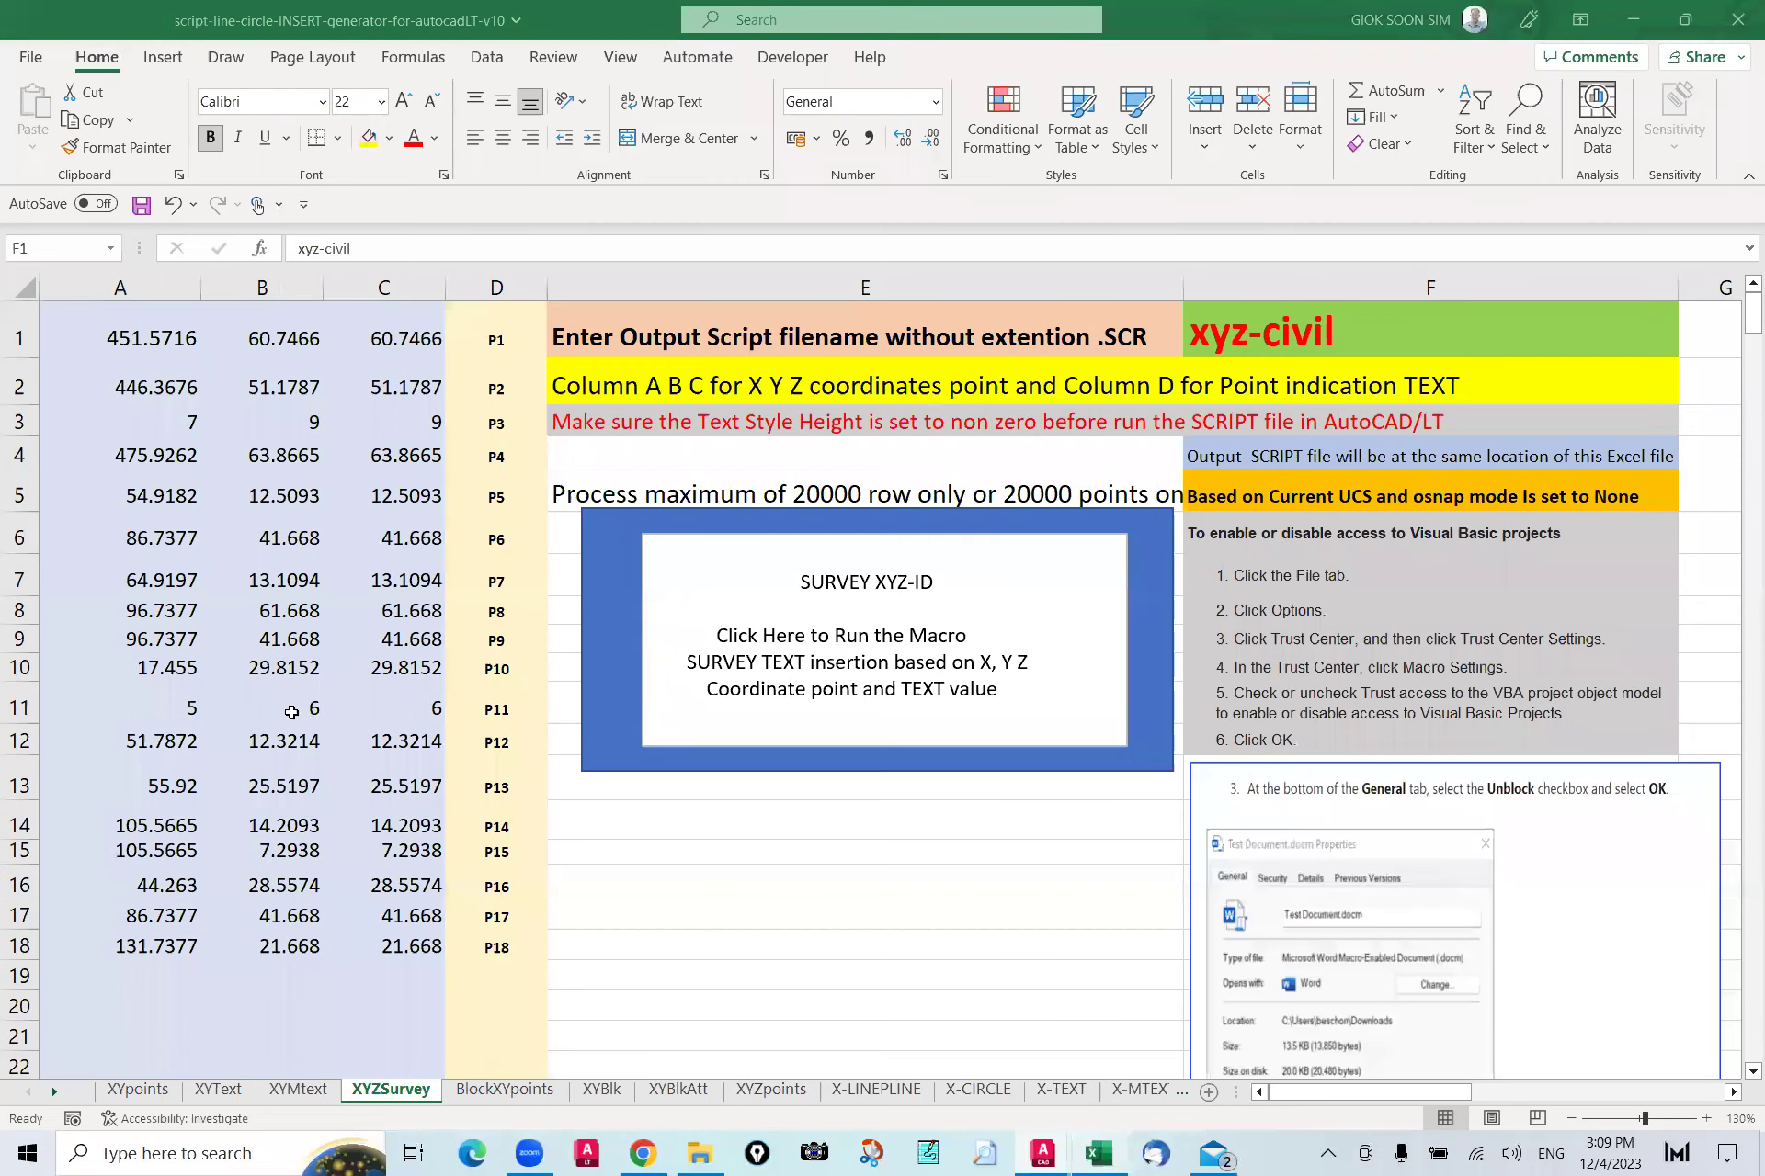
drag(84, 576, 393, 571)
click(512, 583)
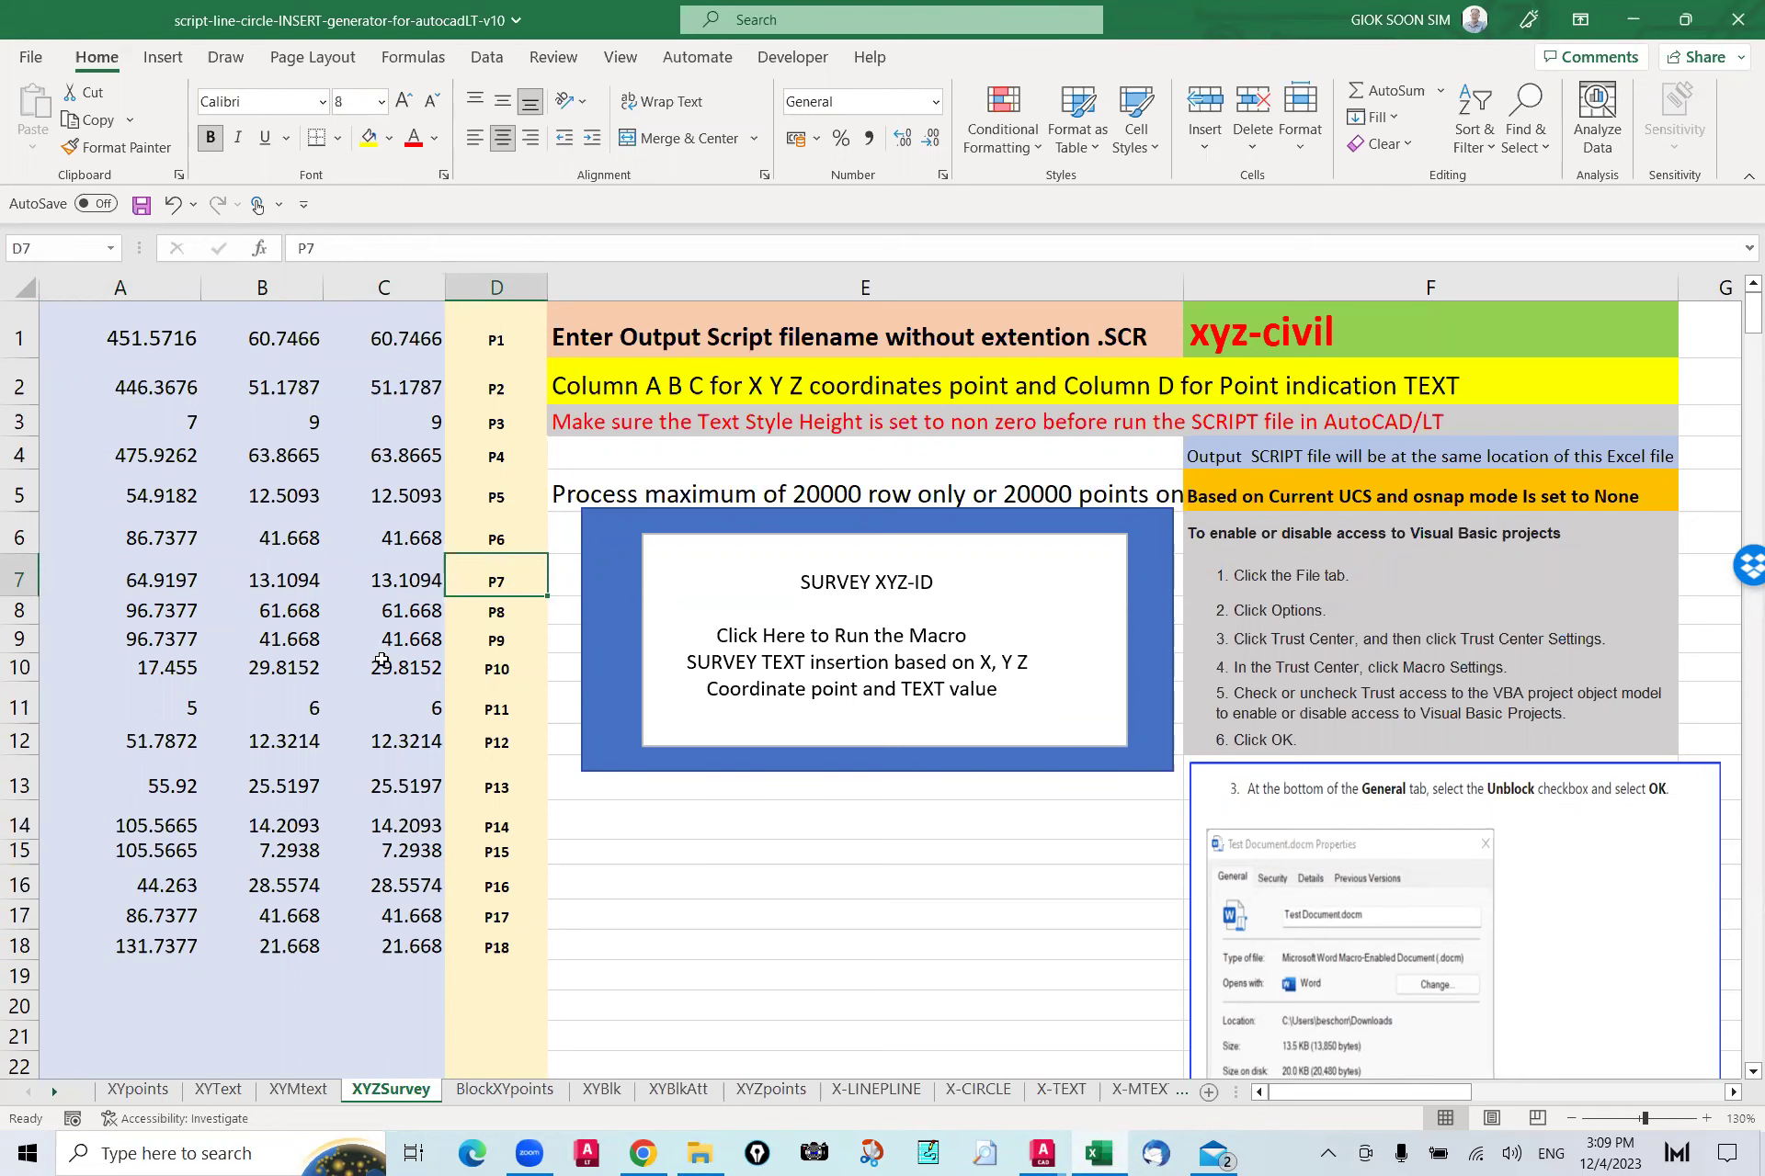
Step: Open the BlockXYpoints sheet and examine the block name cell G5 and the Y scale and rotation values in columns D and E
click(499, 1091)
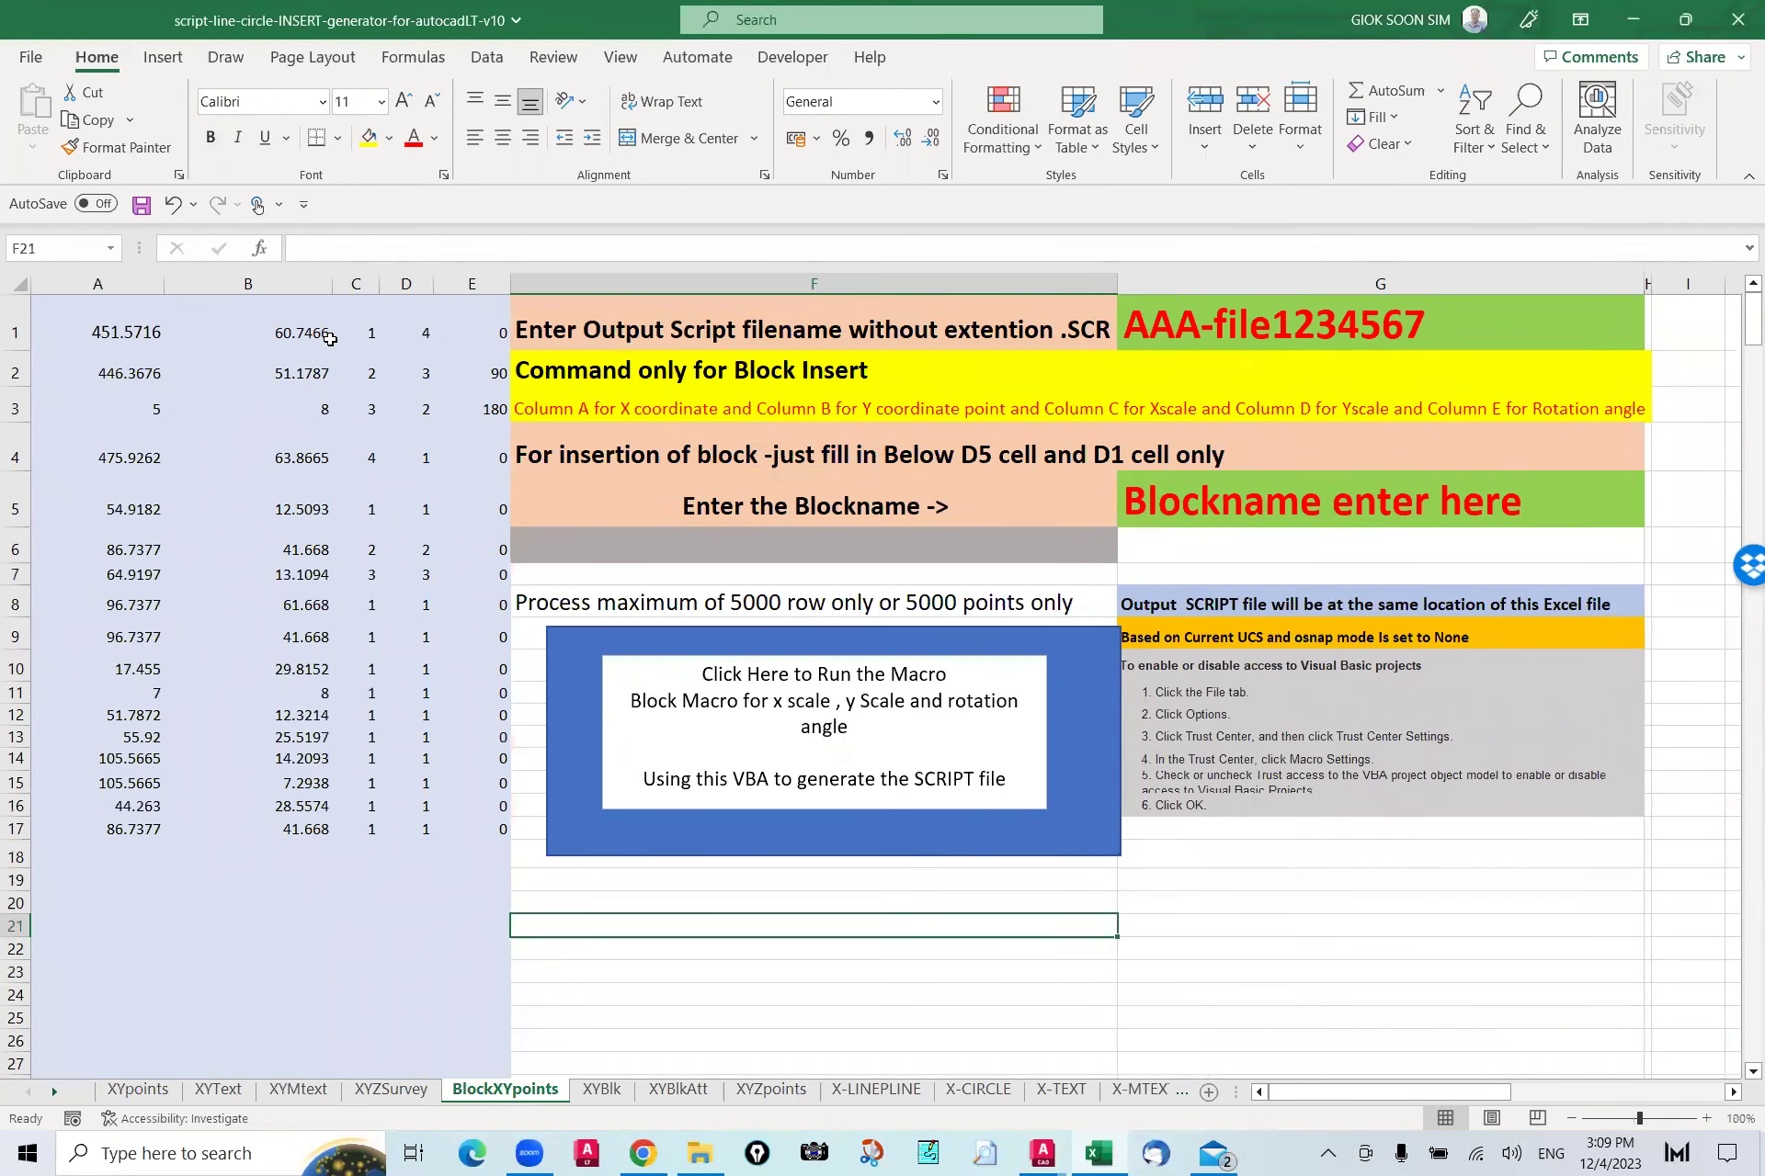
click(1251, 510)
drag(397, 334, 472, 813)
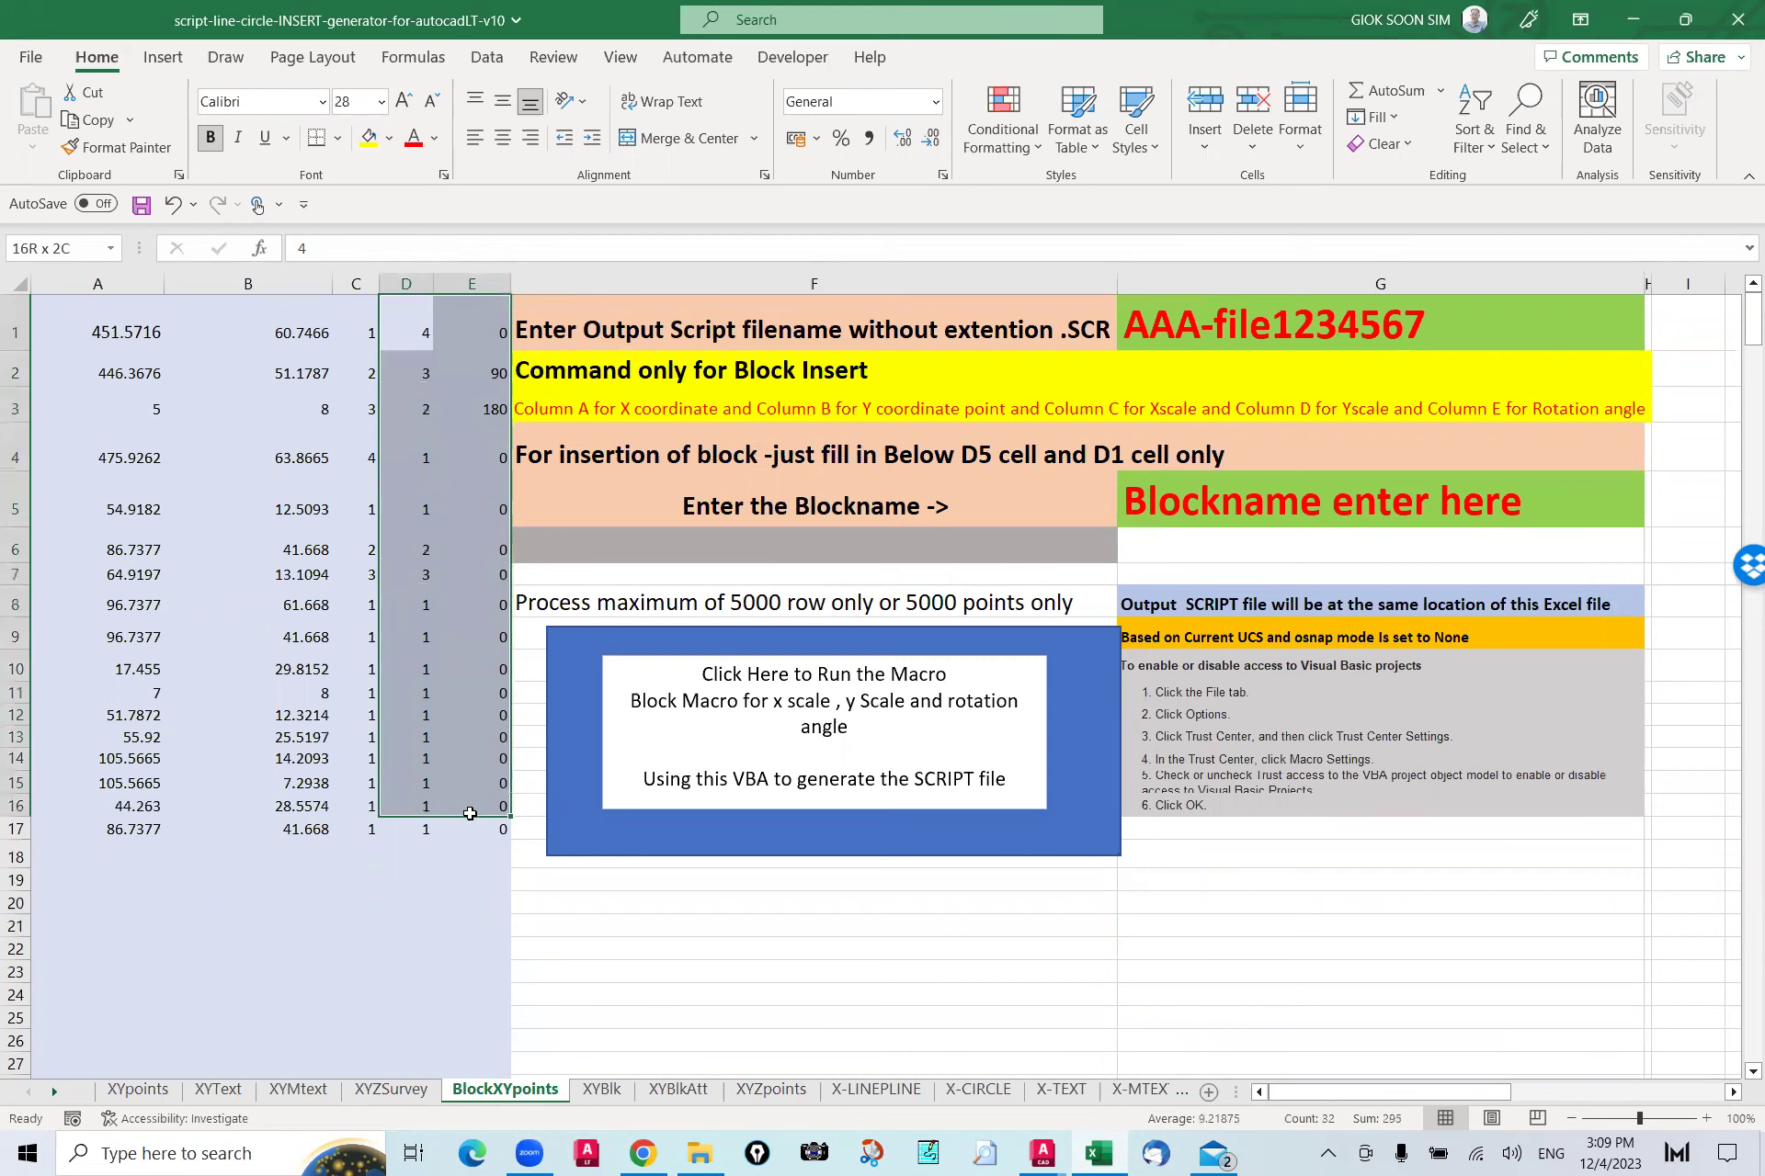
Step: Open the XYBlkAtt sheet and examine the attributes in columns G to L, the attribute count in N7 and the block names in column C
click(678, 1089)
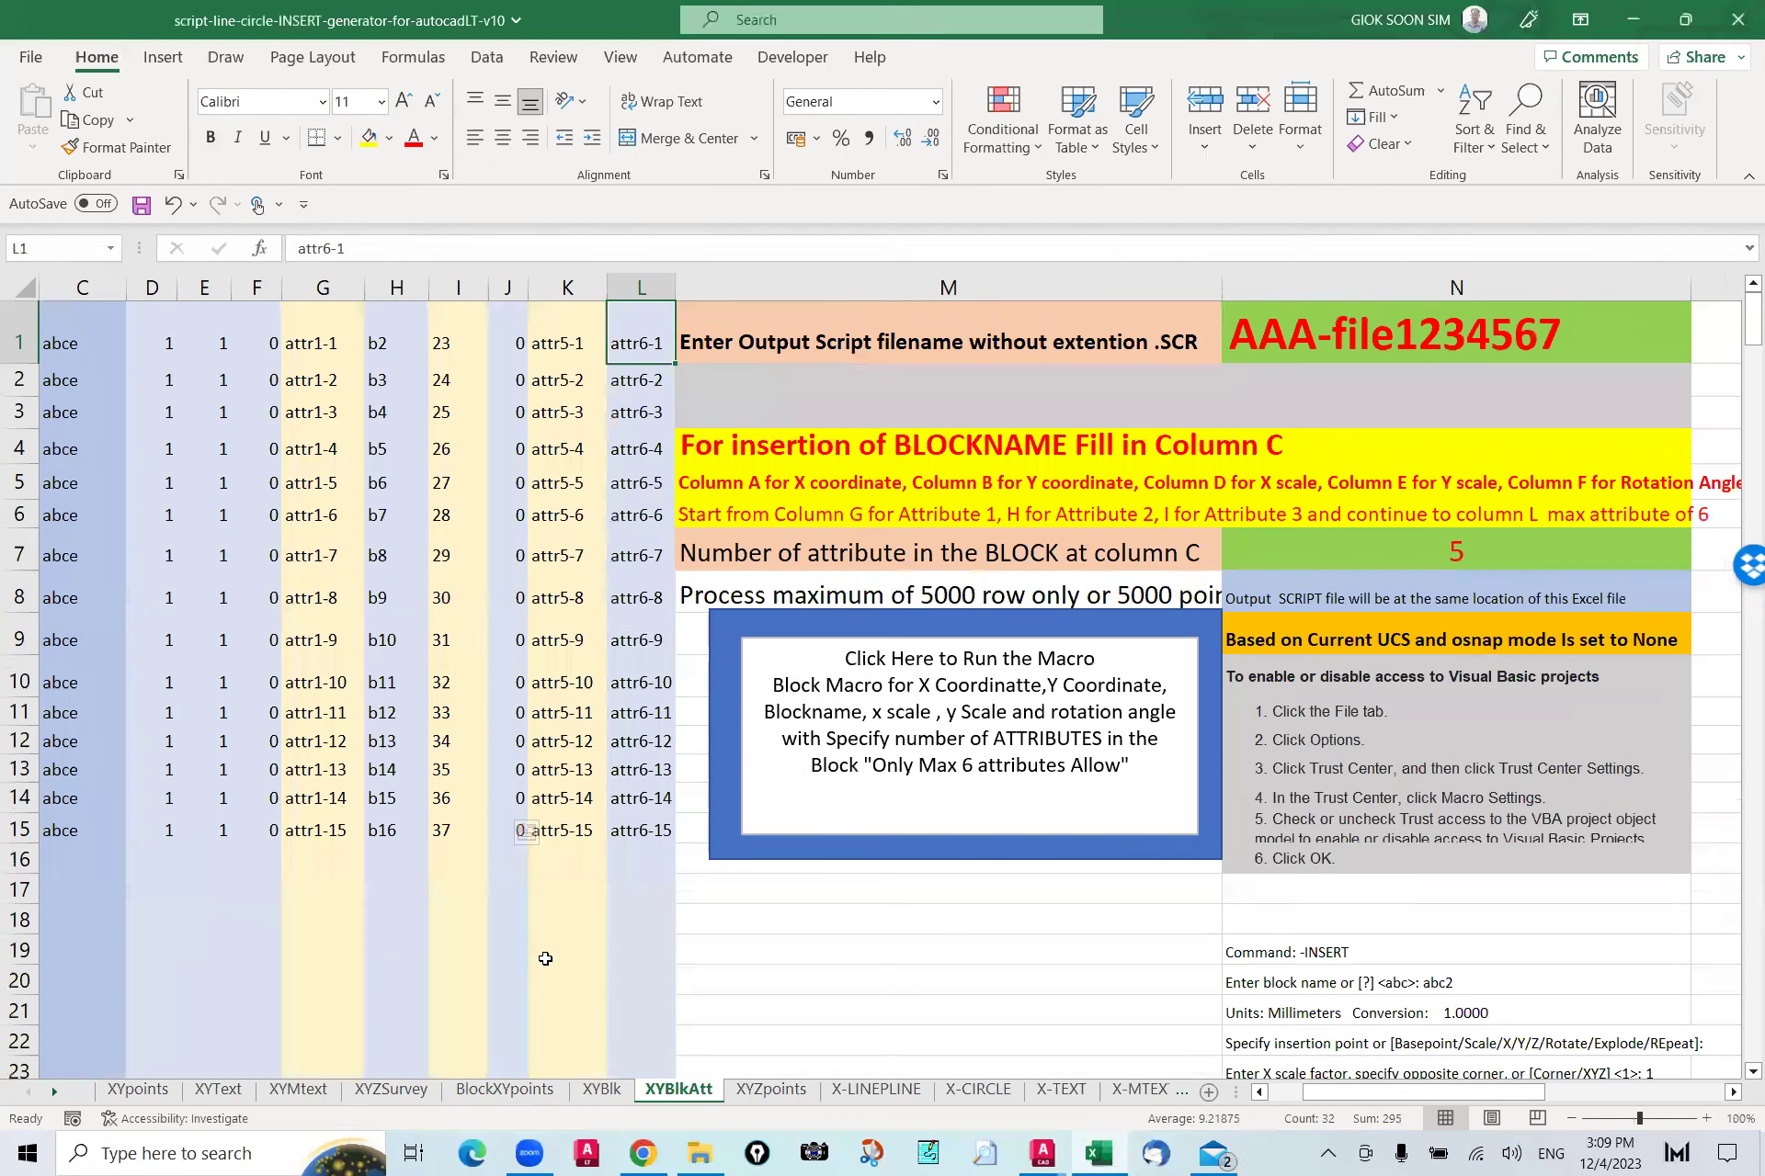
click(296, 337)
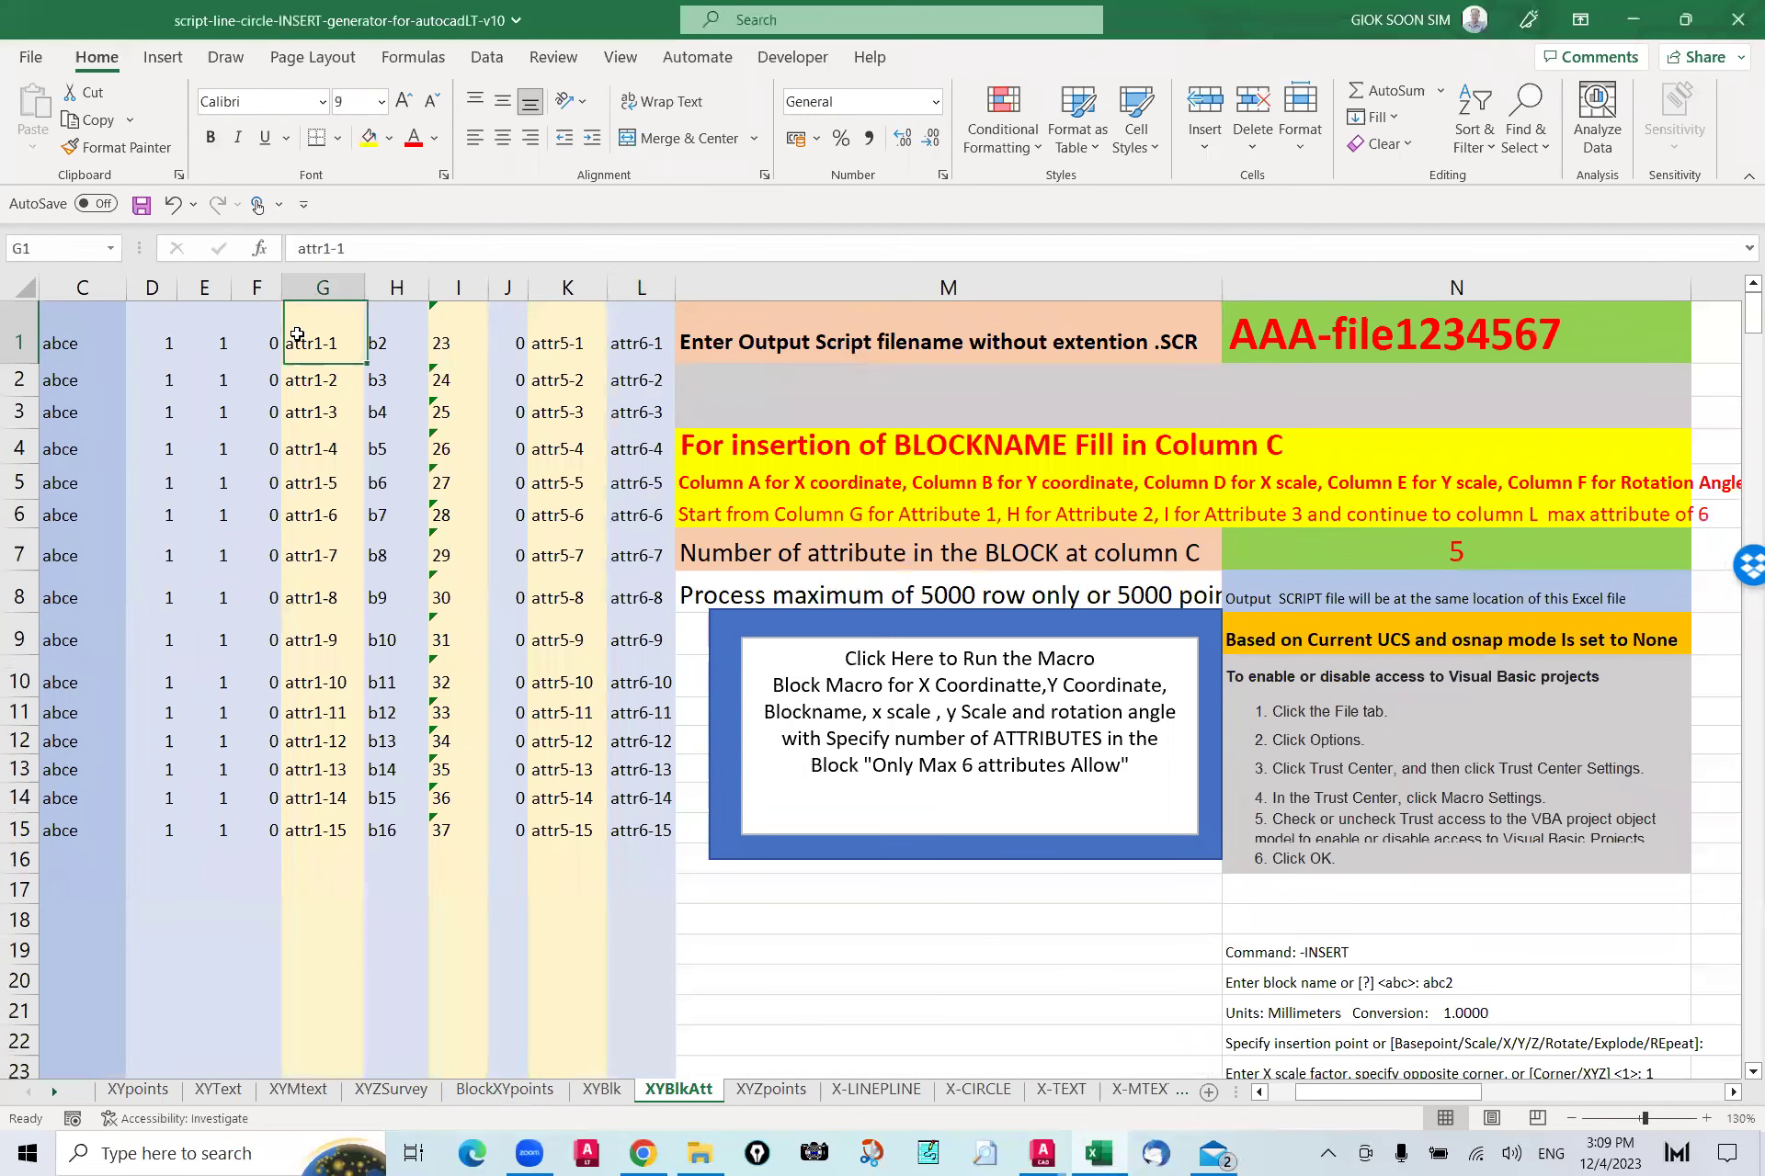
click(382, 338)
click(450, 342)
click(512, 332)
click(546, 328)
click(643, 322)
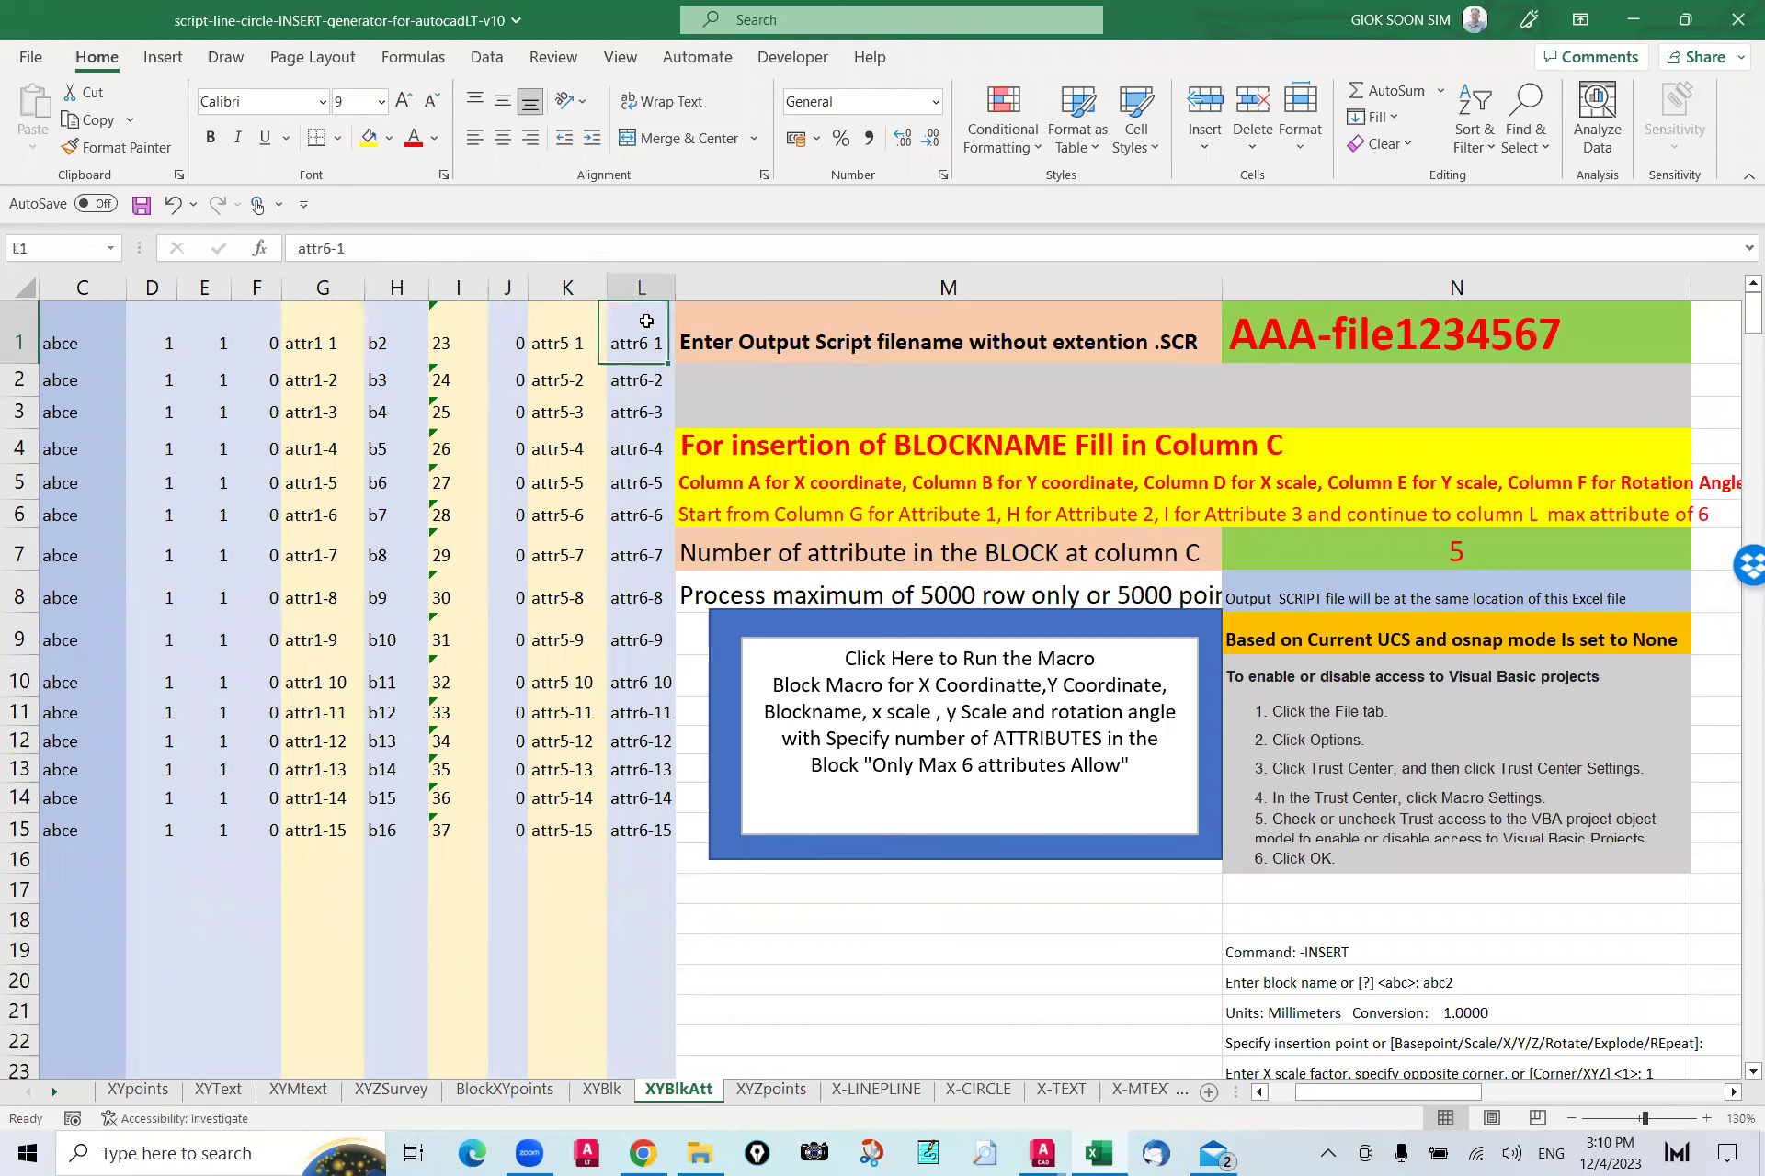
click(1461, 550)
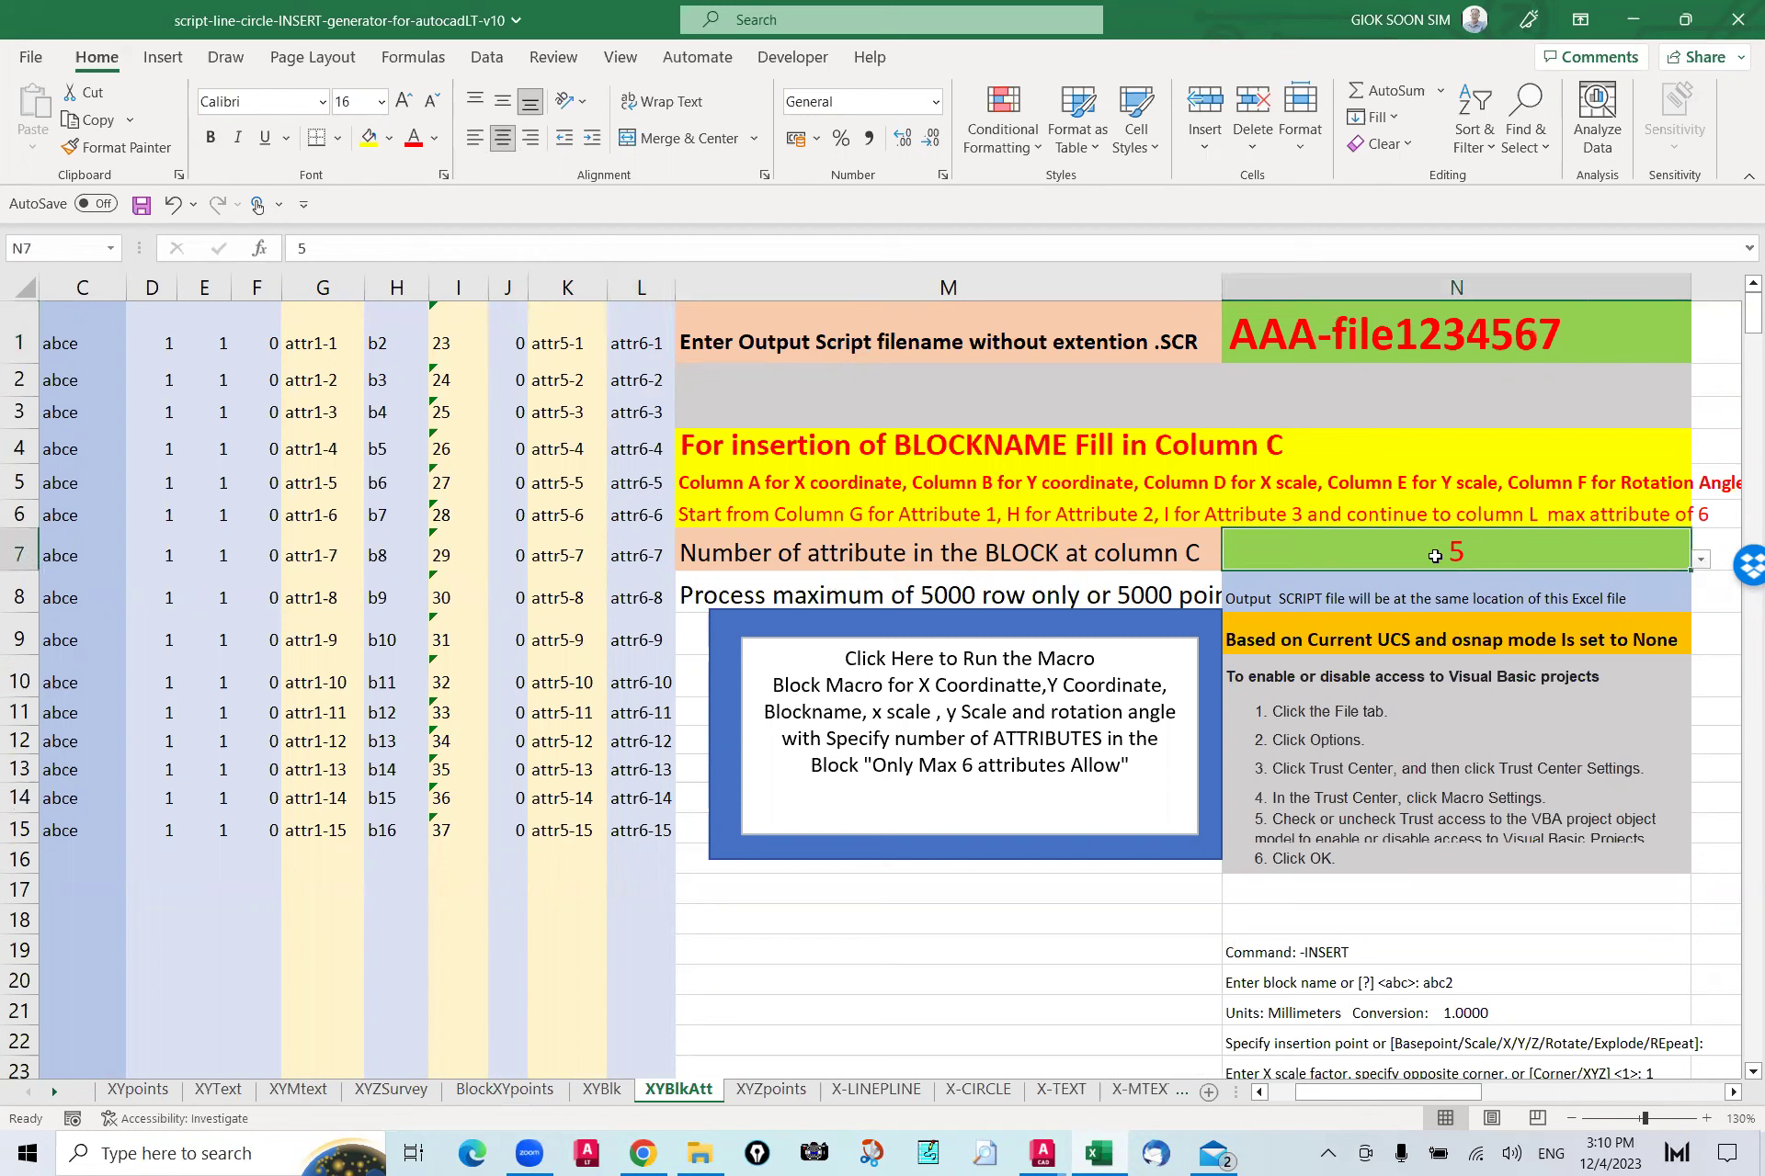
drag(60, 347, 118, 805)
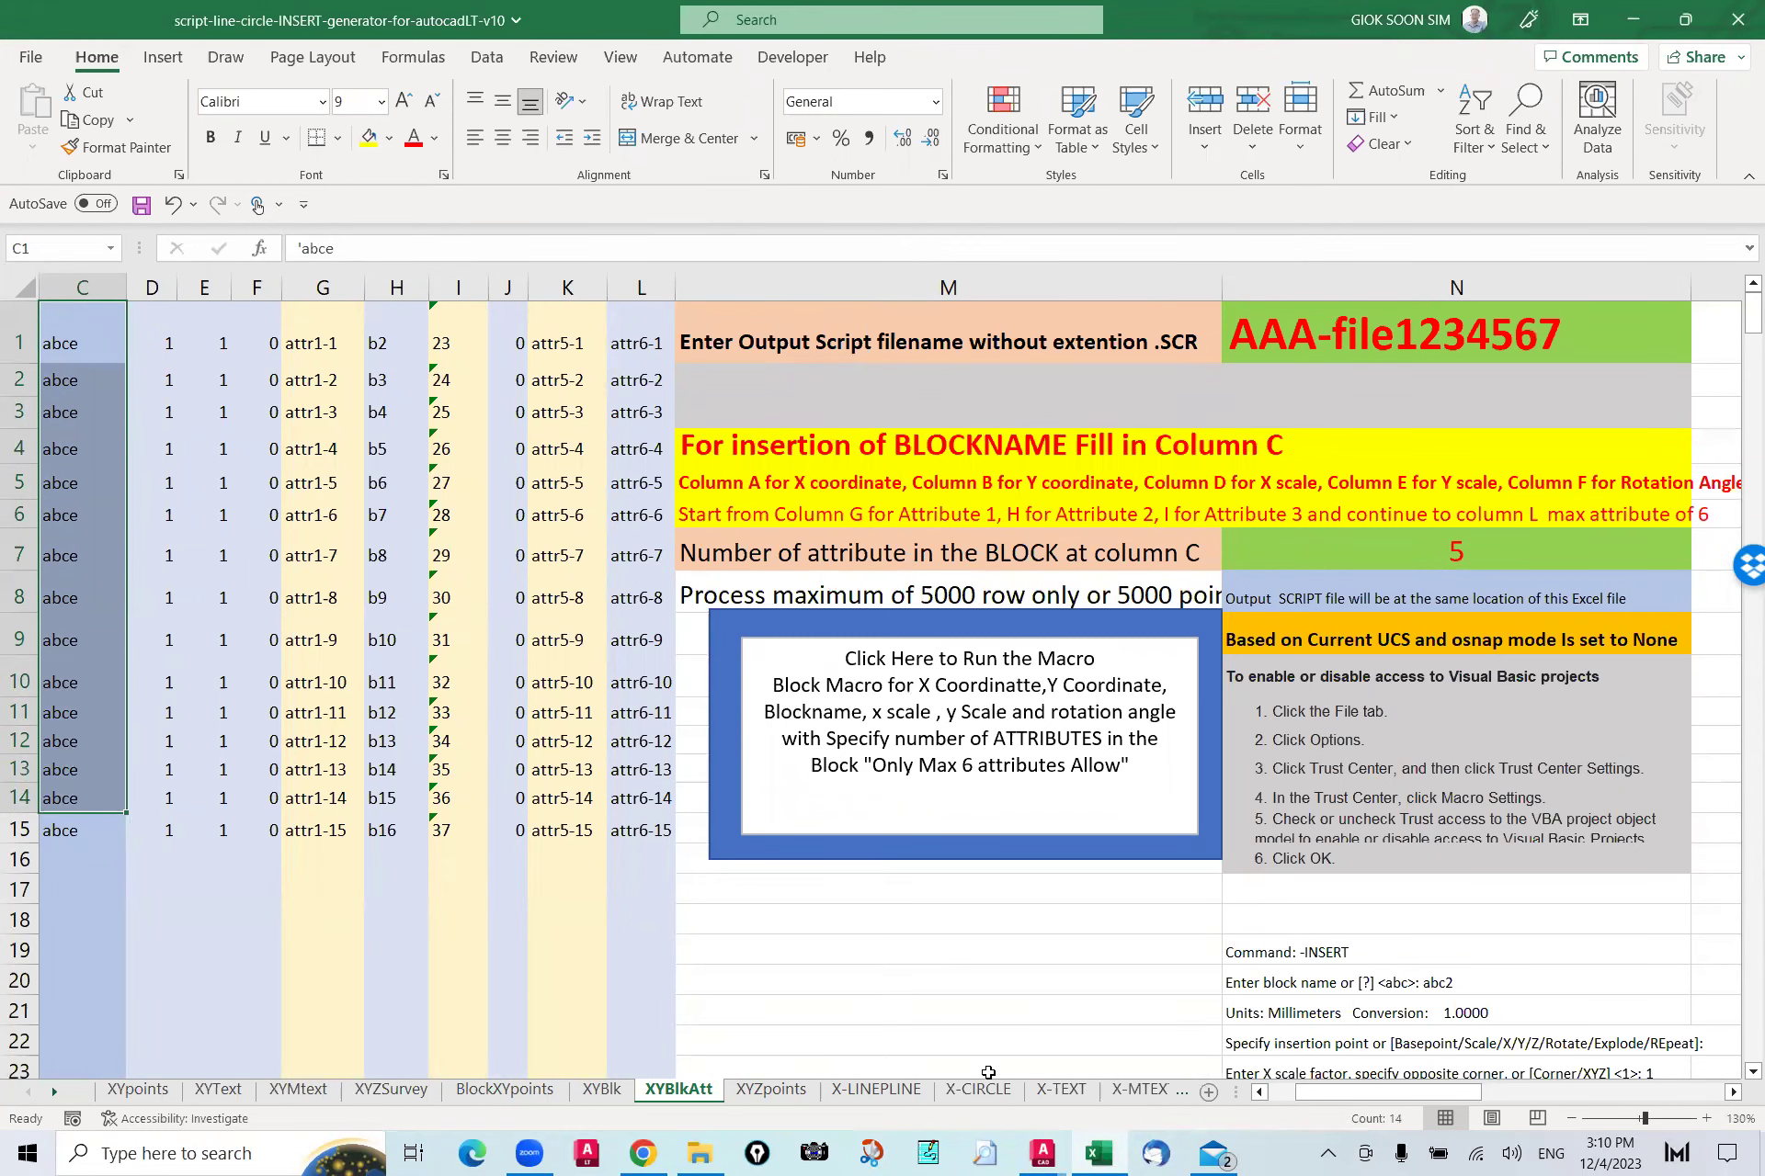
Step: Examine row 1 from column A to I, covering the coordinates, block name, scales, rotation angle and first three attributes
click(1273, 1097)
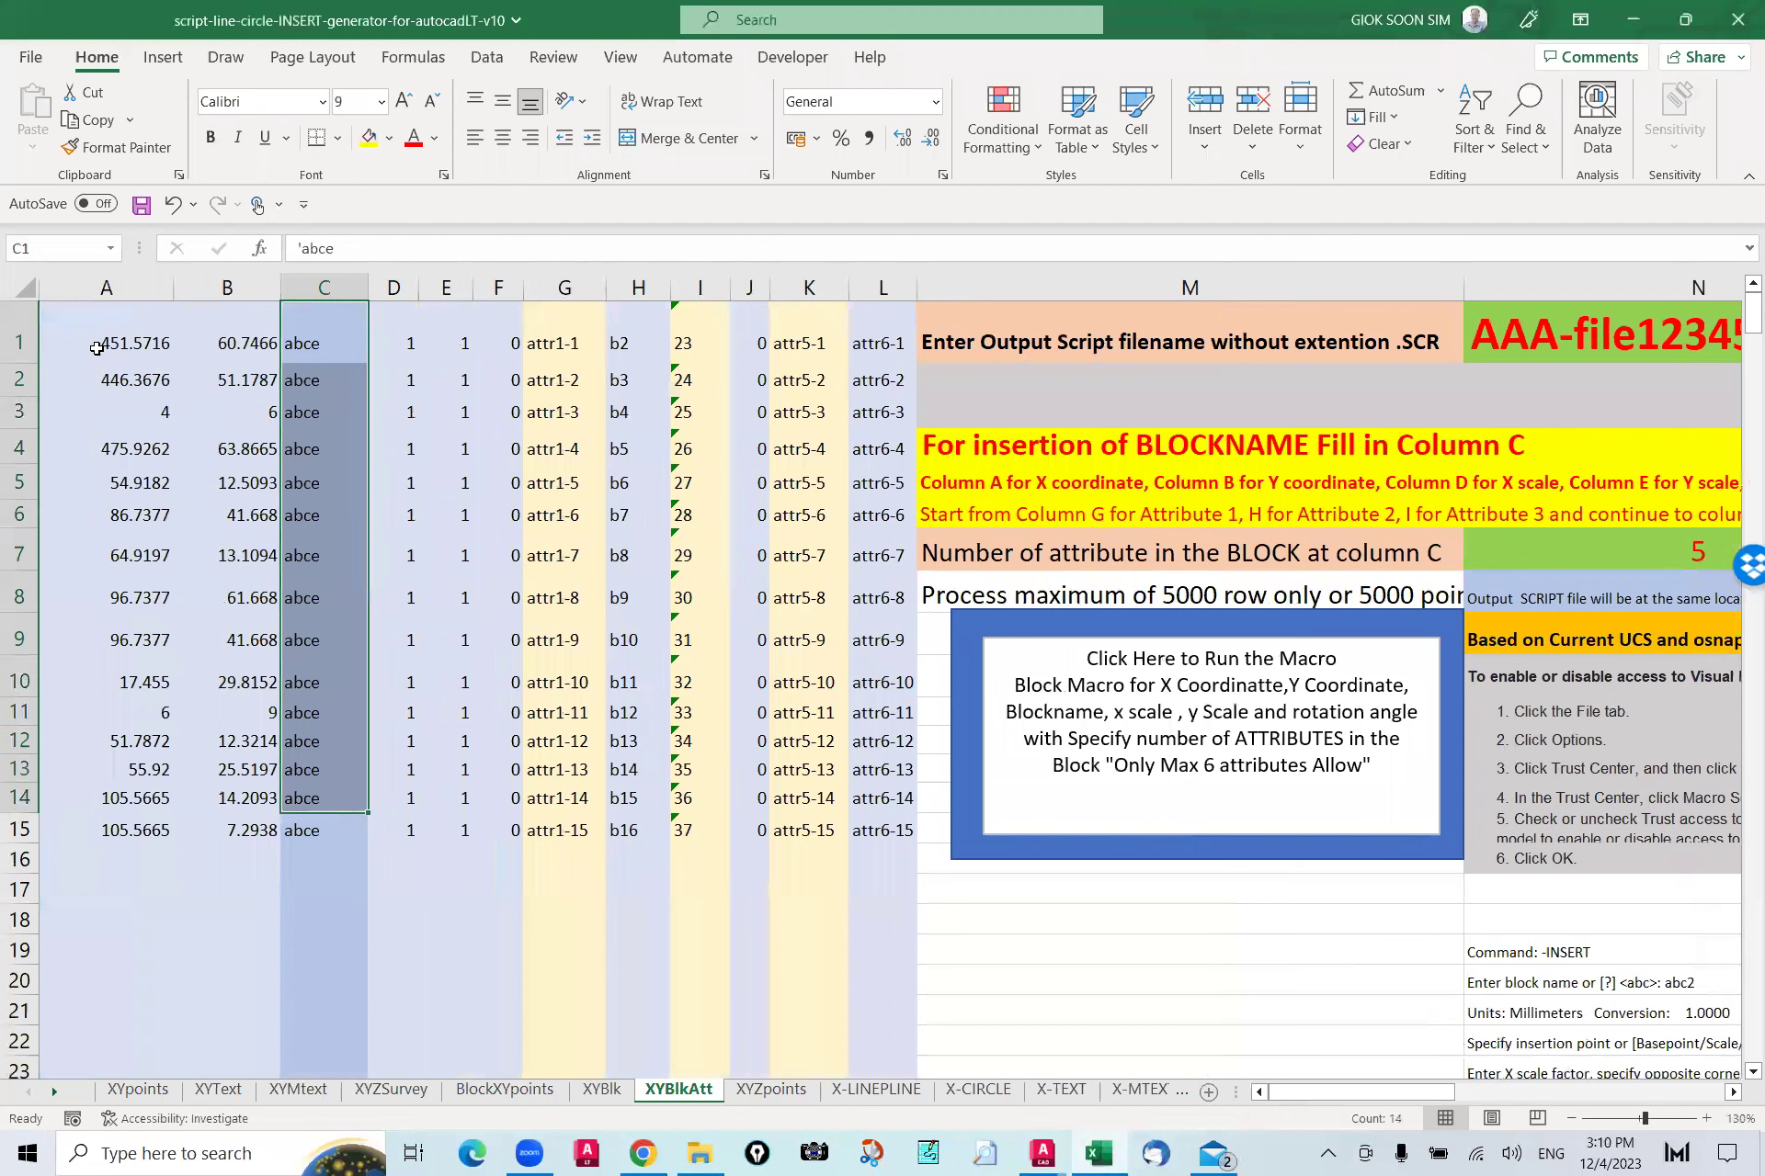
click(99, 340)
click(217, 336)
click(323, 346)
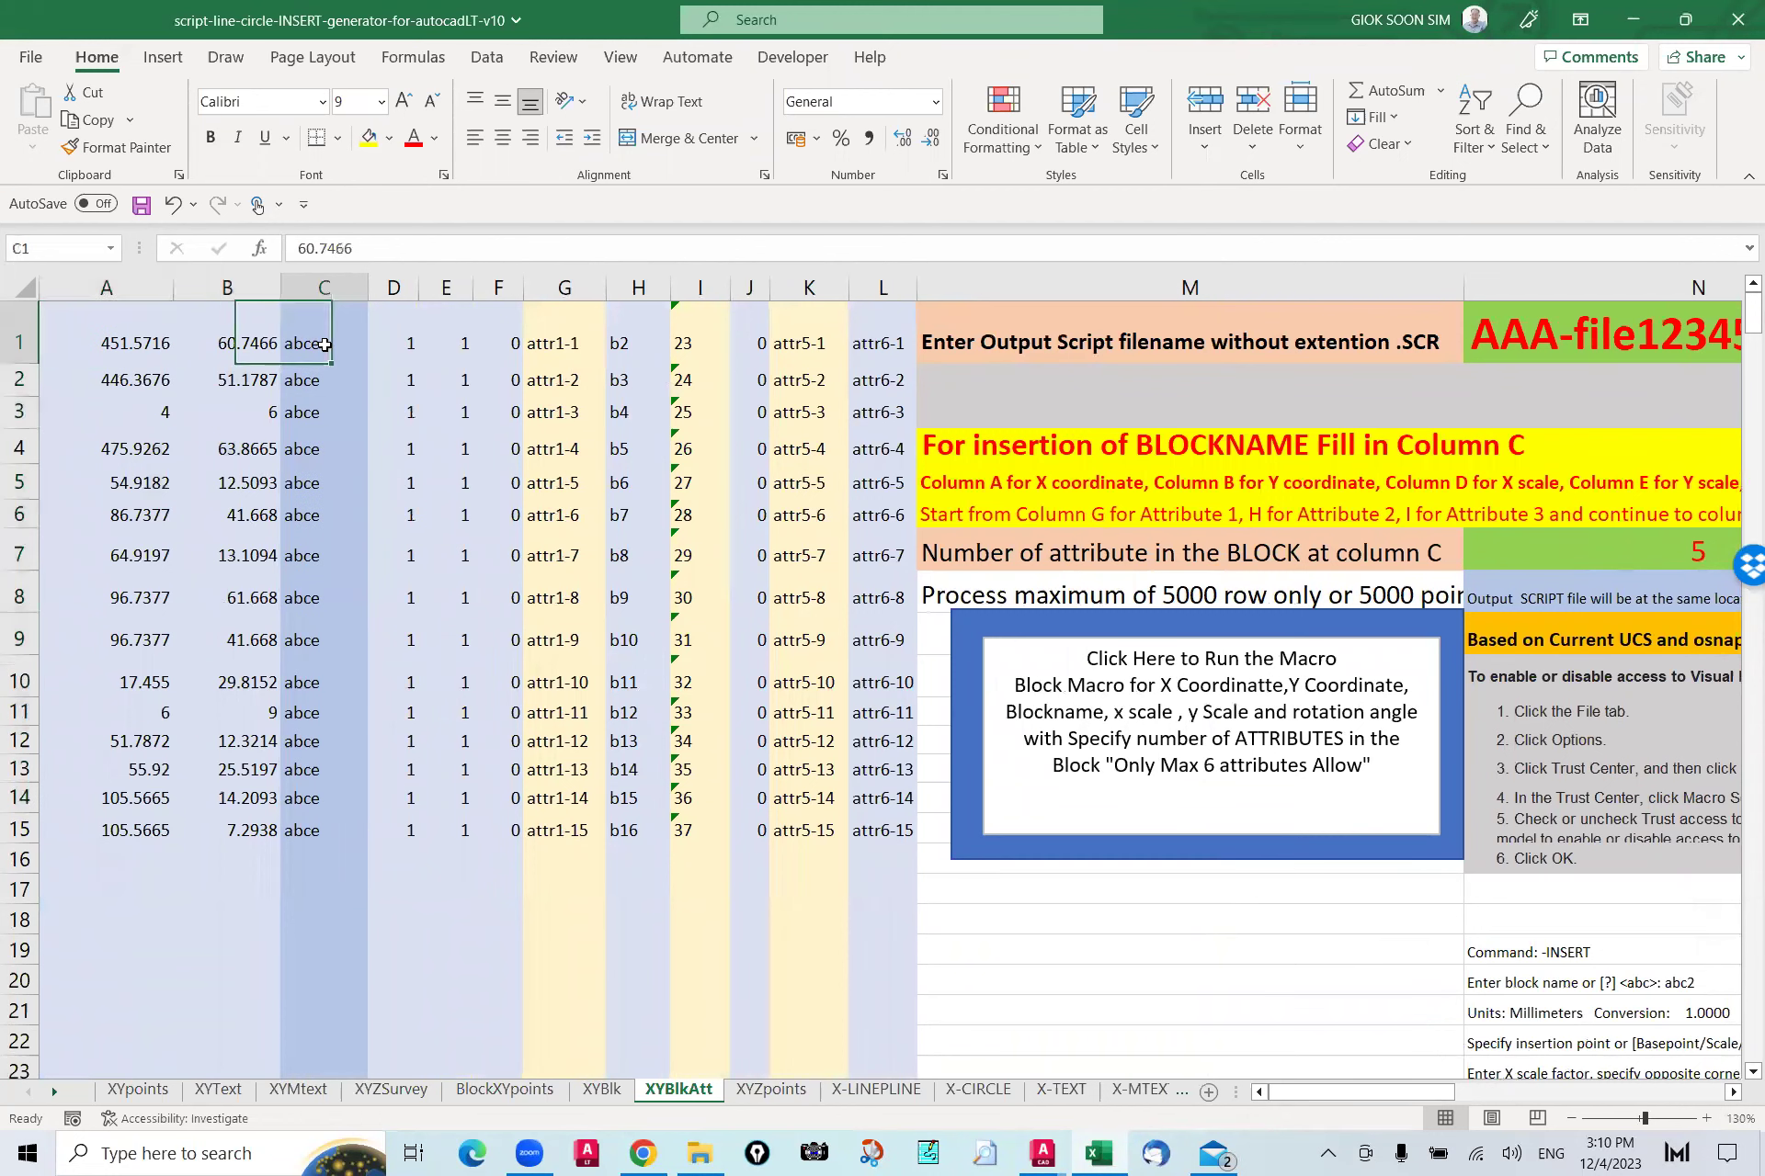
drag(405, 343, 469, 340)
click(467, 340)
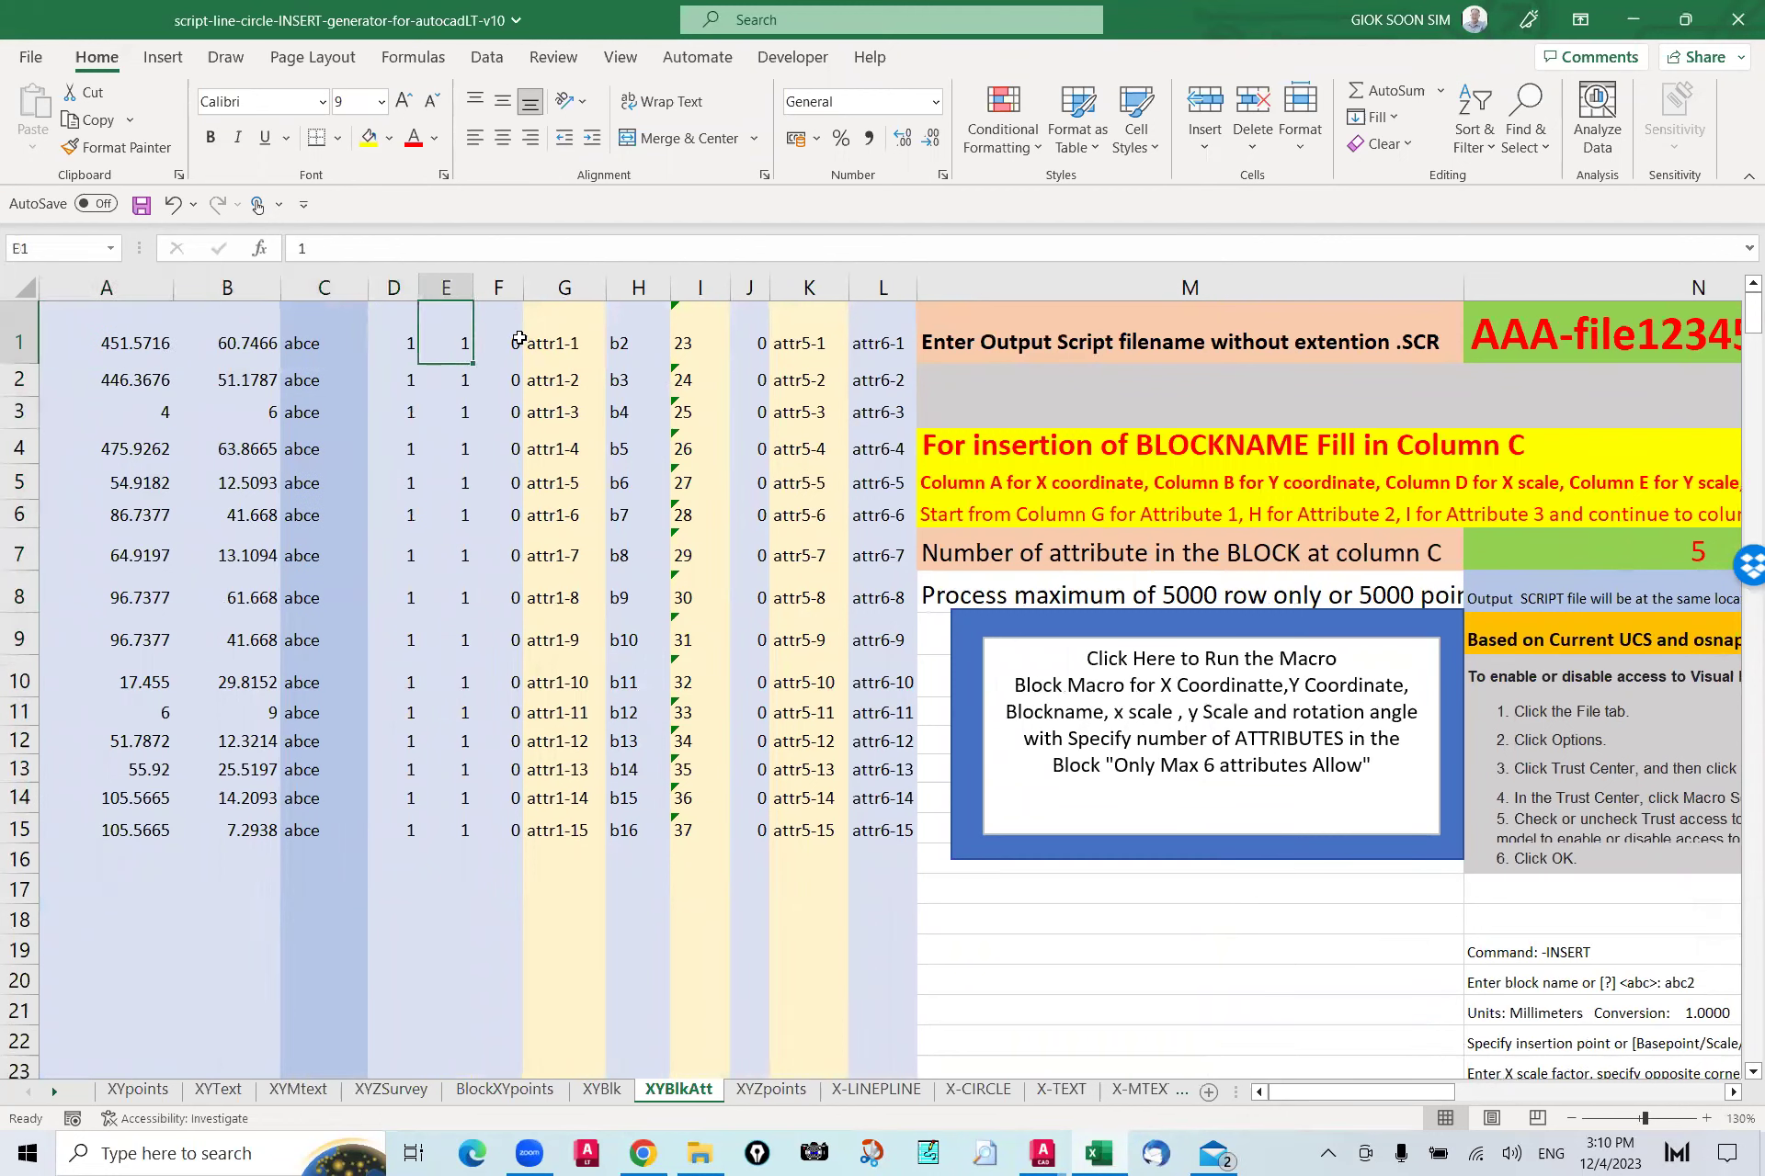
click(520, 341)
click(553, 344)
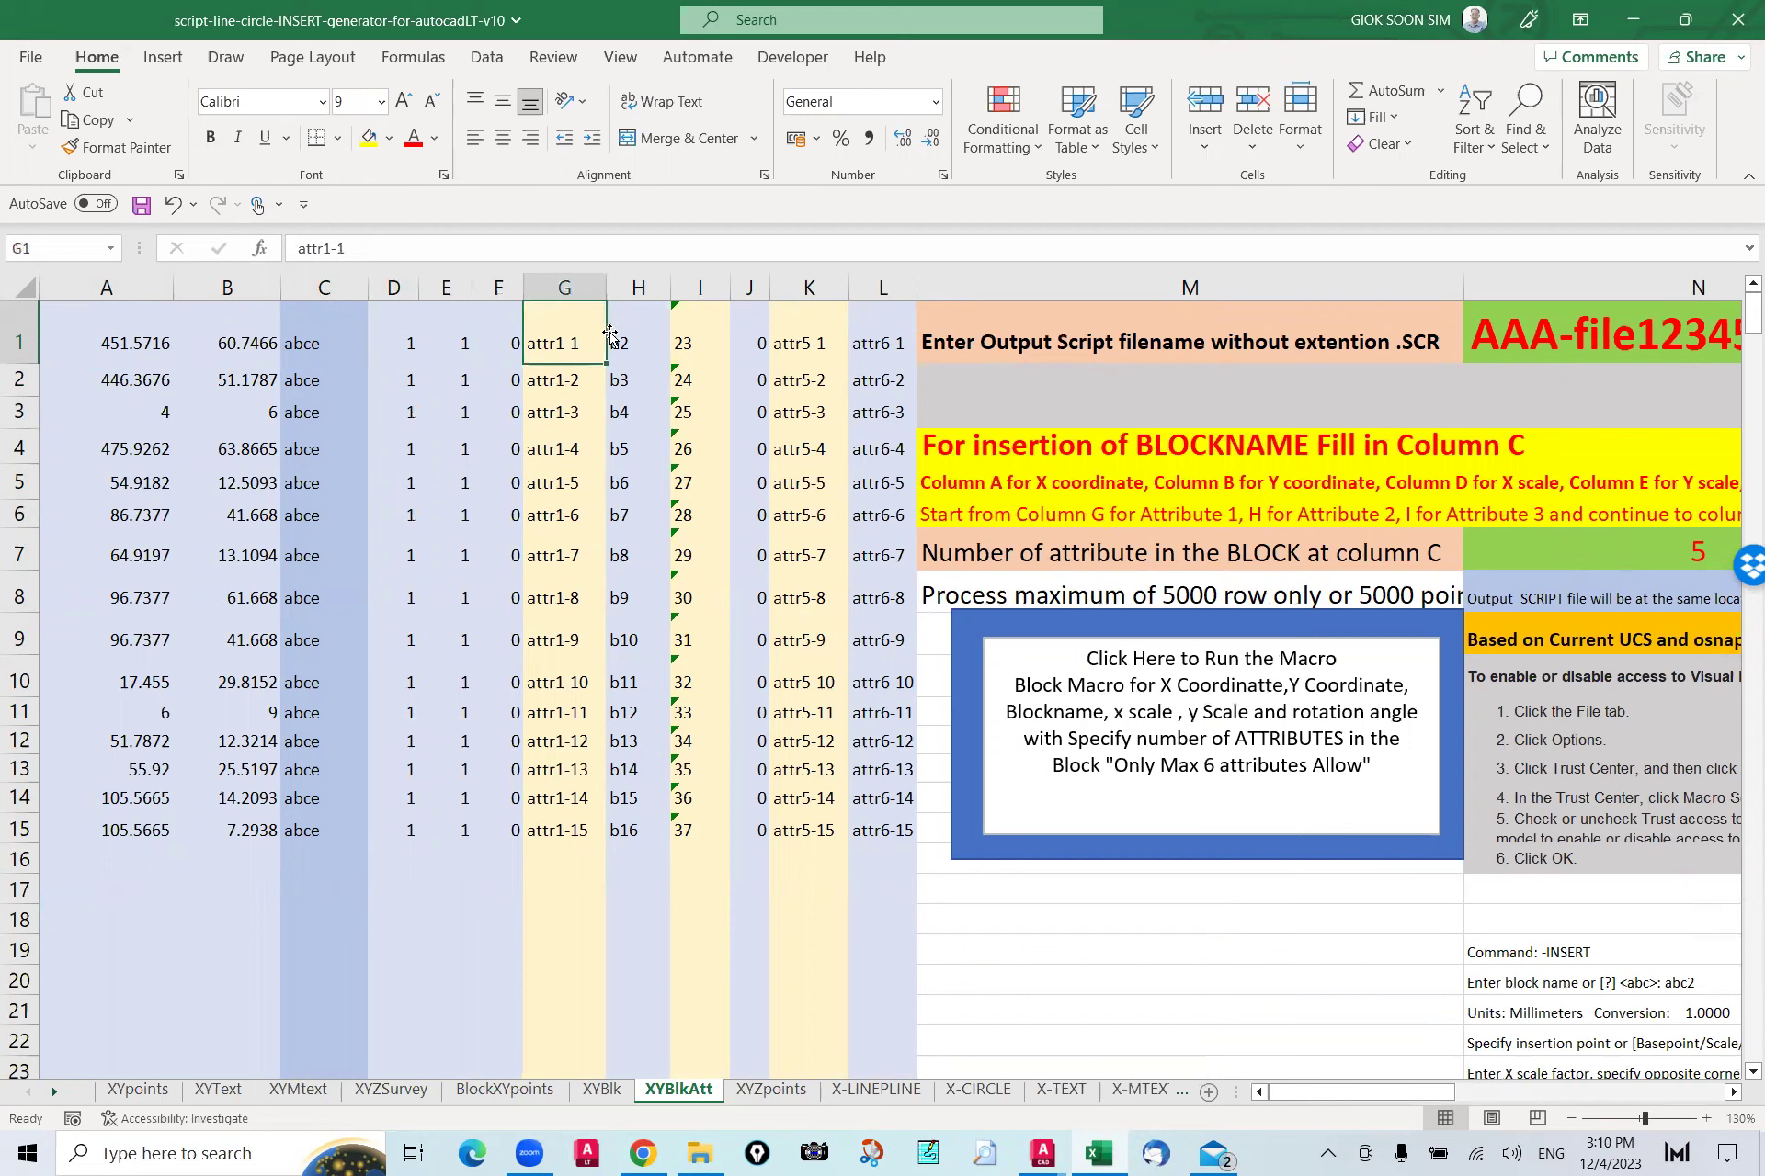
click(643, 342)
click(686, 342)
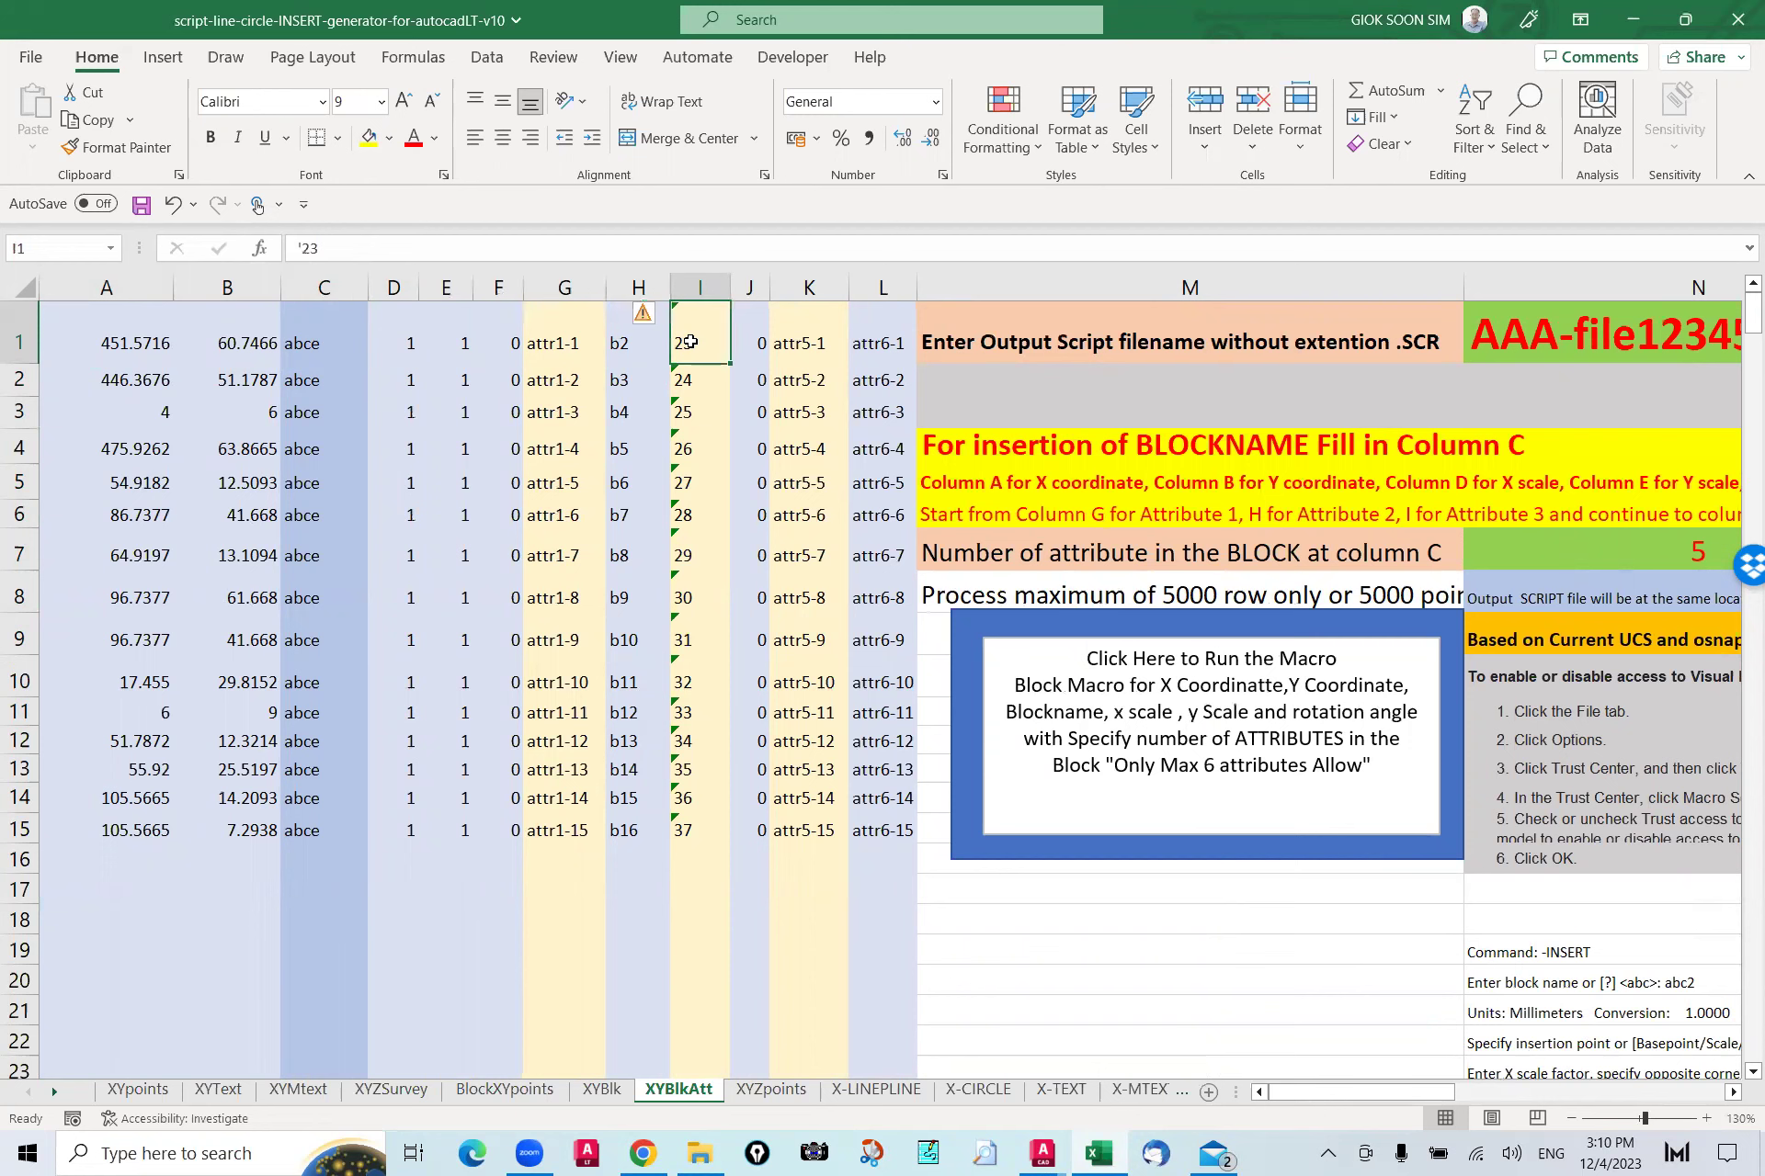
Step: Go through the remaining row 1 columns beyond I and select the attribute count cell N7
key(Right)
key(Right)
key(Right)
key(Right)
key(Right)
key(Right)
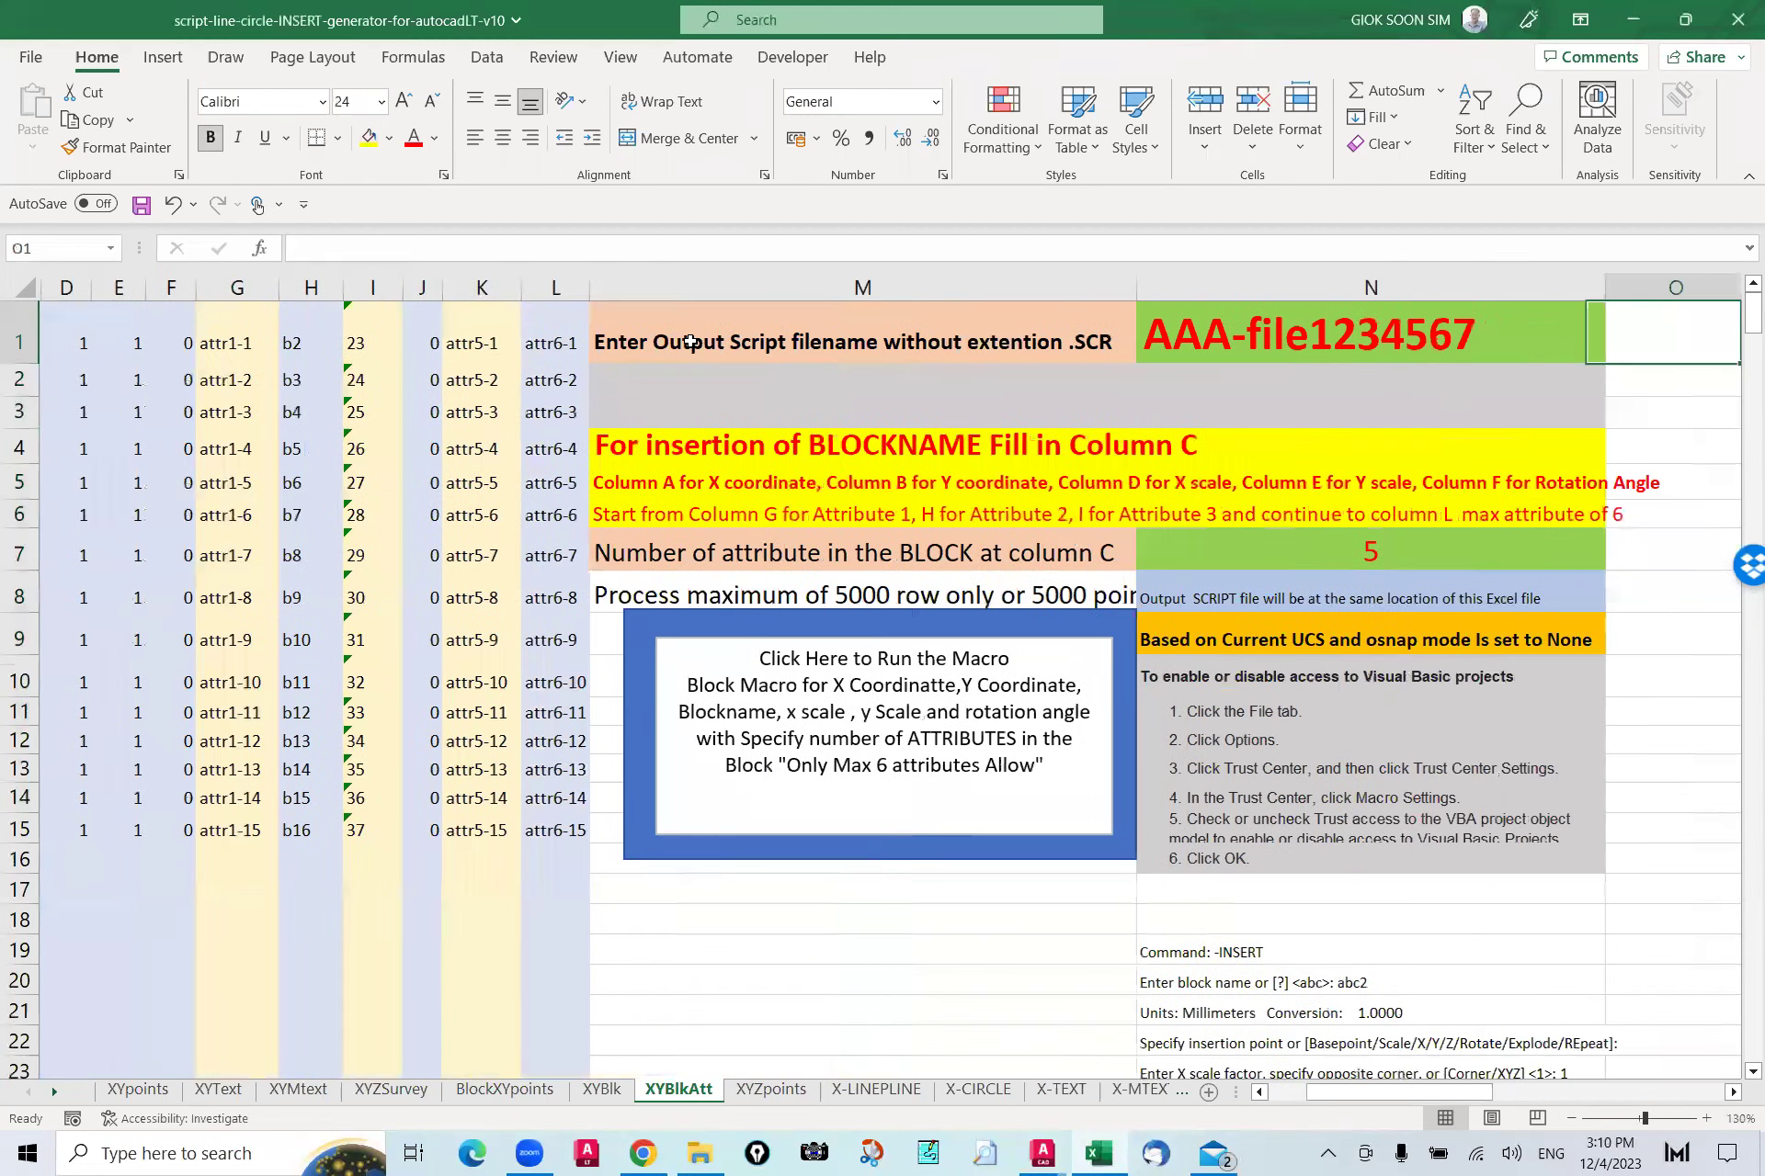
key(Right)
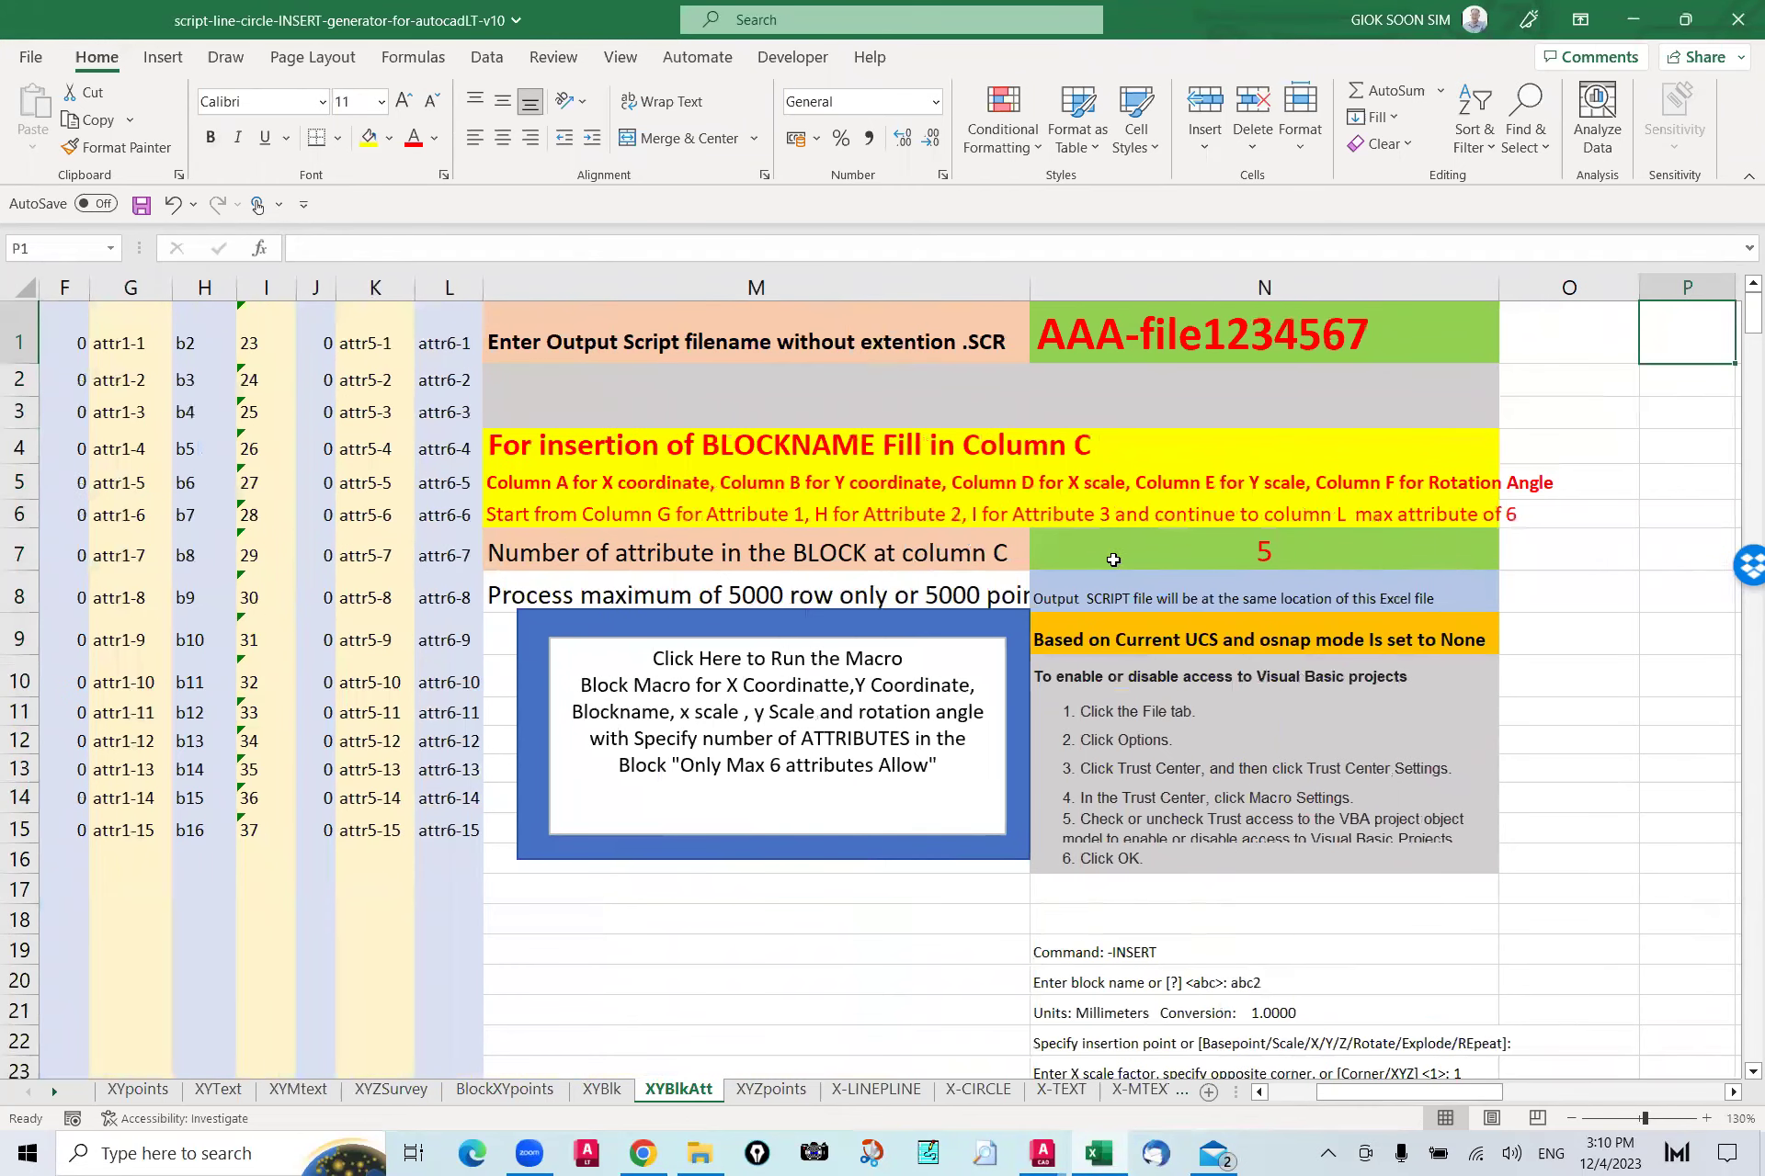
click(1278, 552)
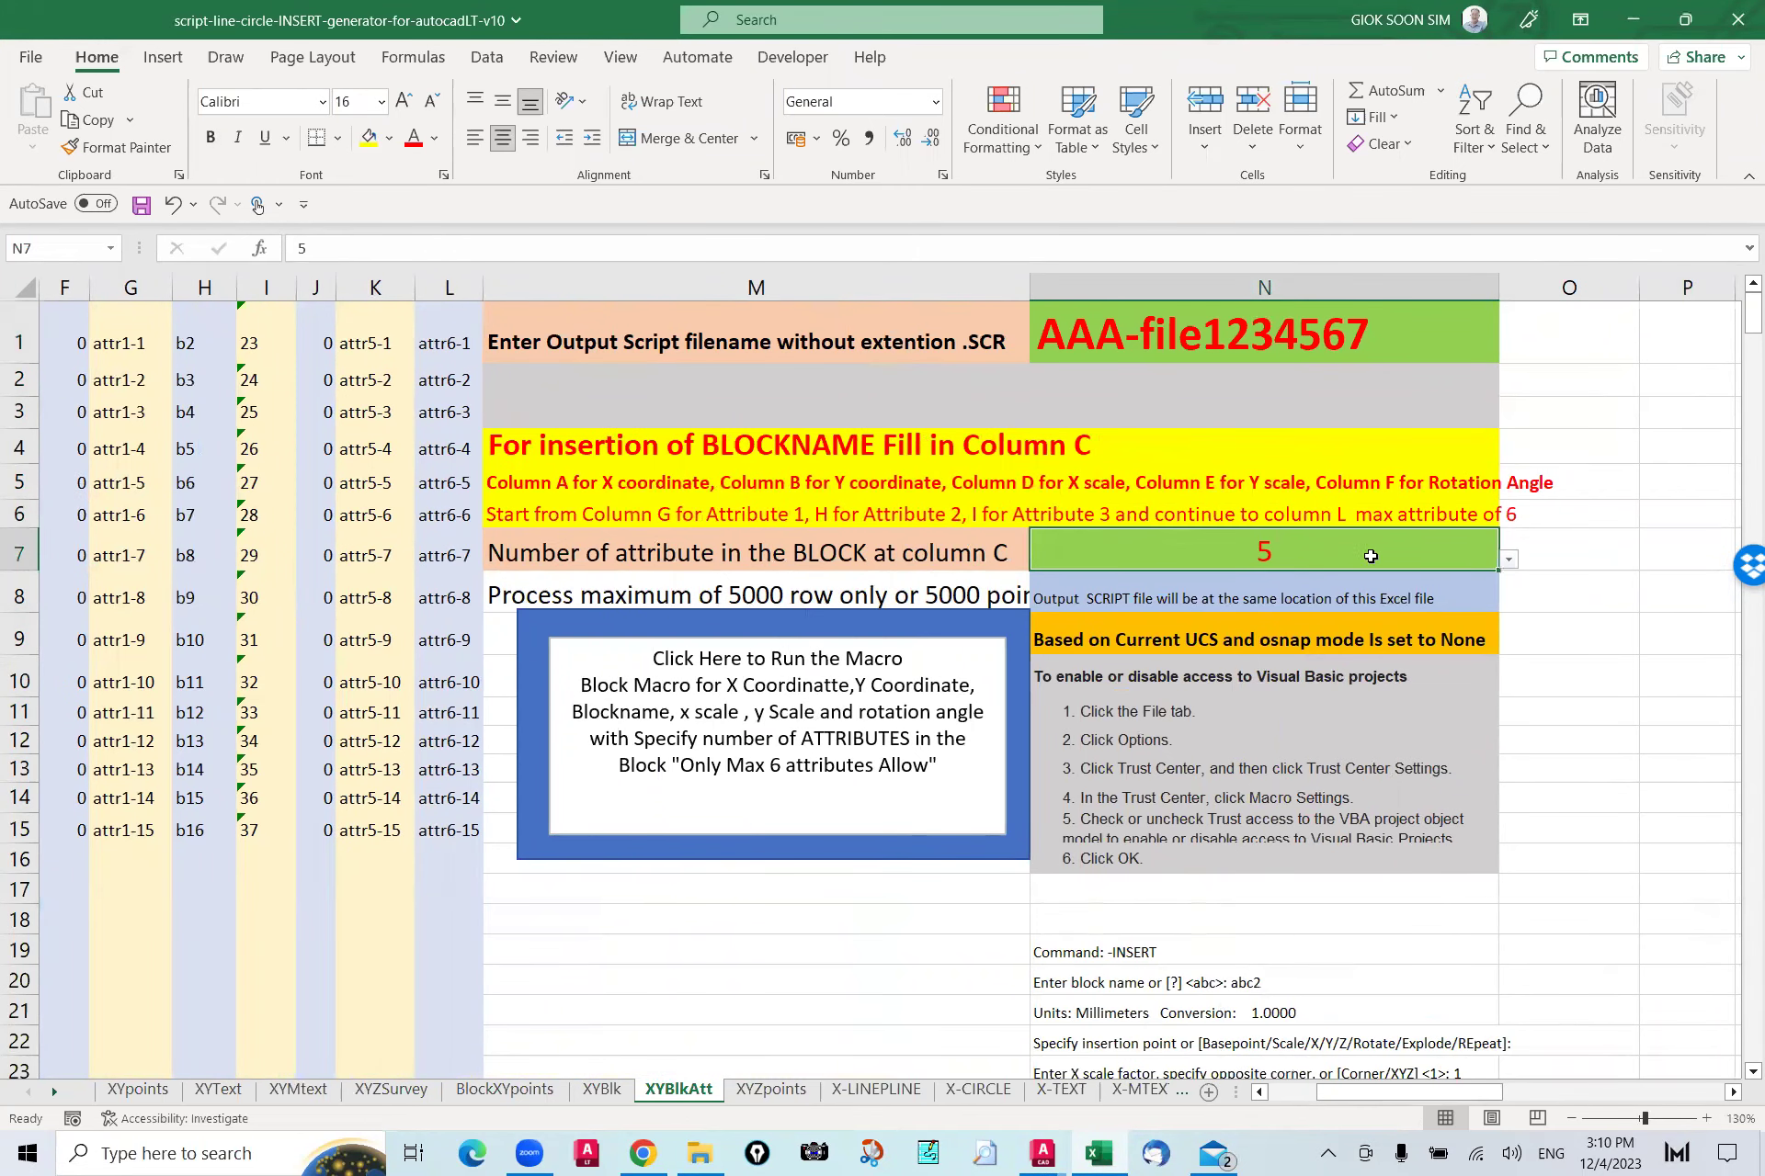
Step: Review the attribute count options in N7, then examine the XYZpoints and X-CIRCLE sheets
click(1506, 561)
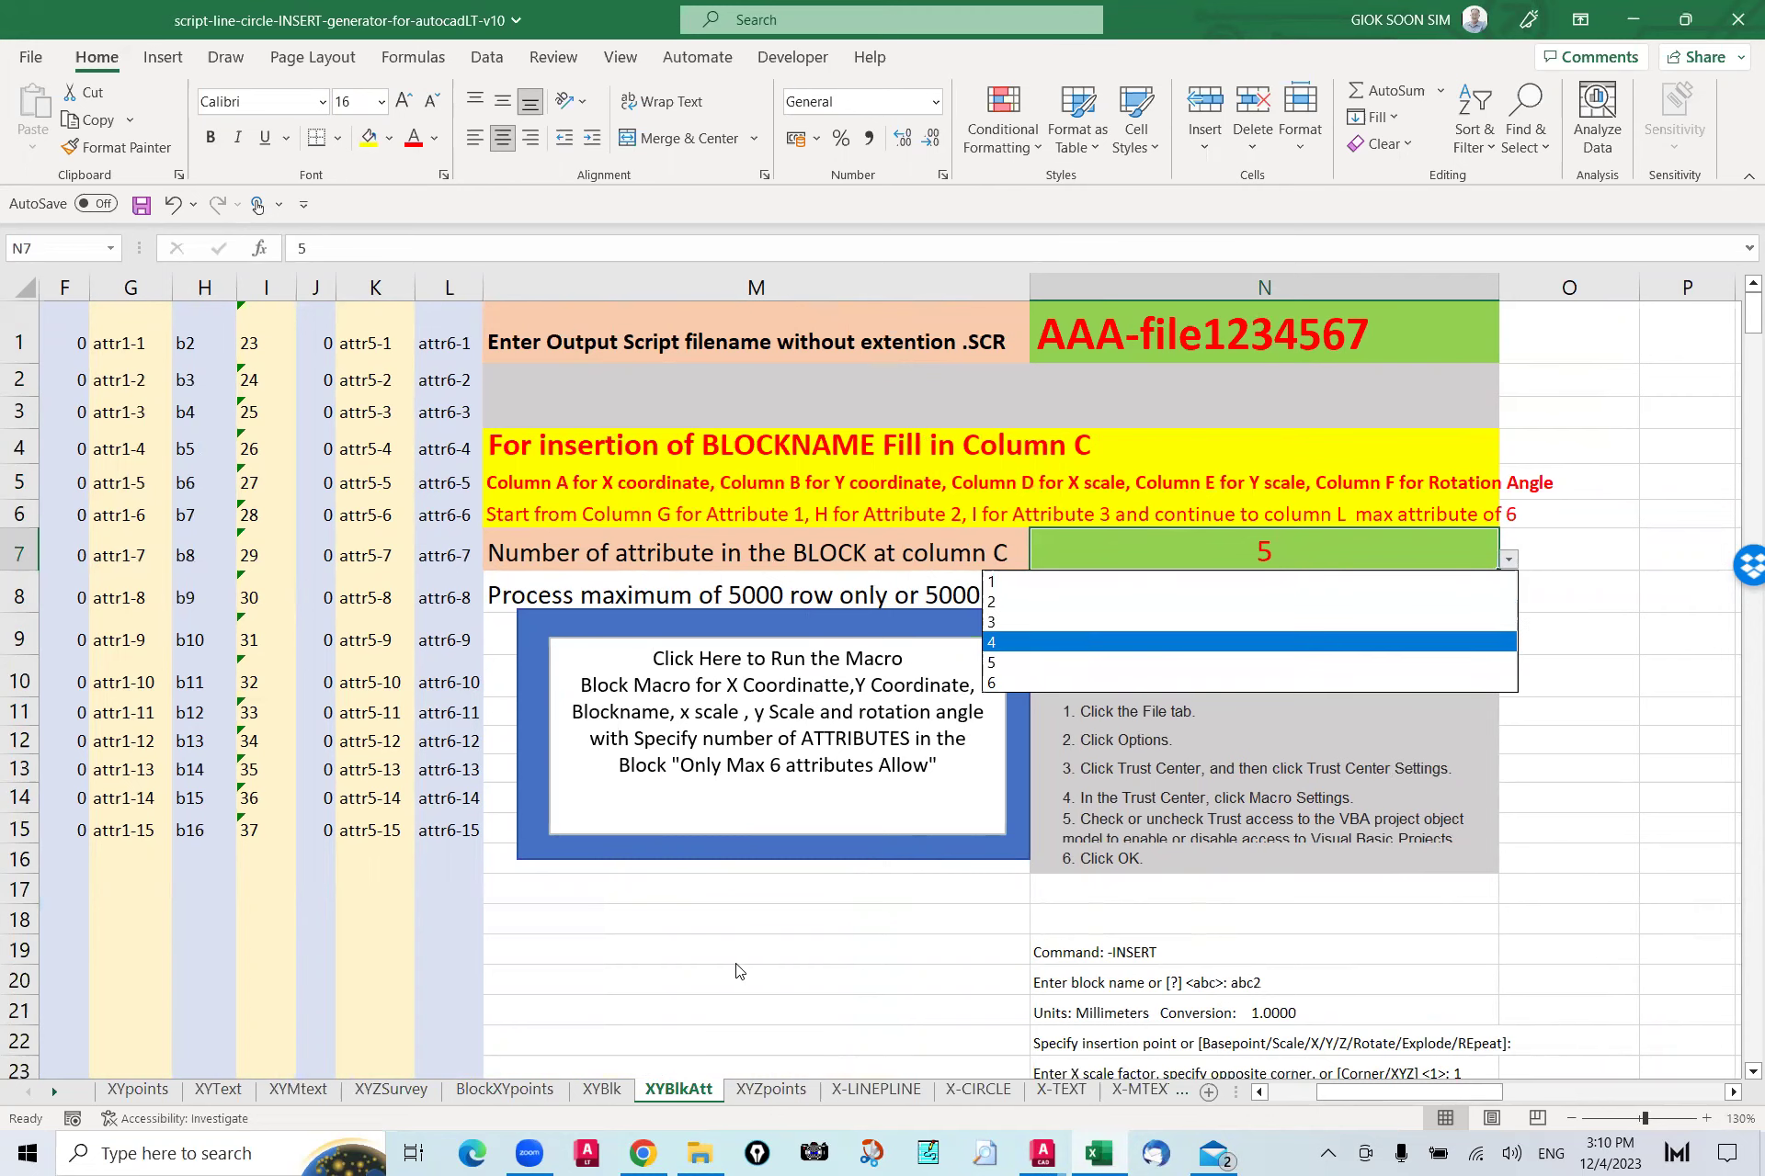
key(Escape)
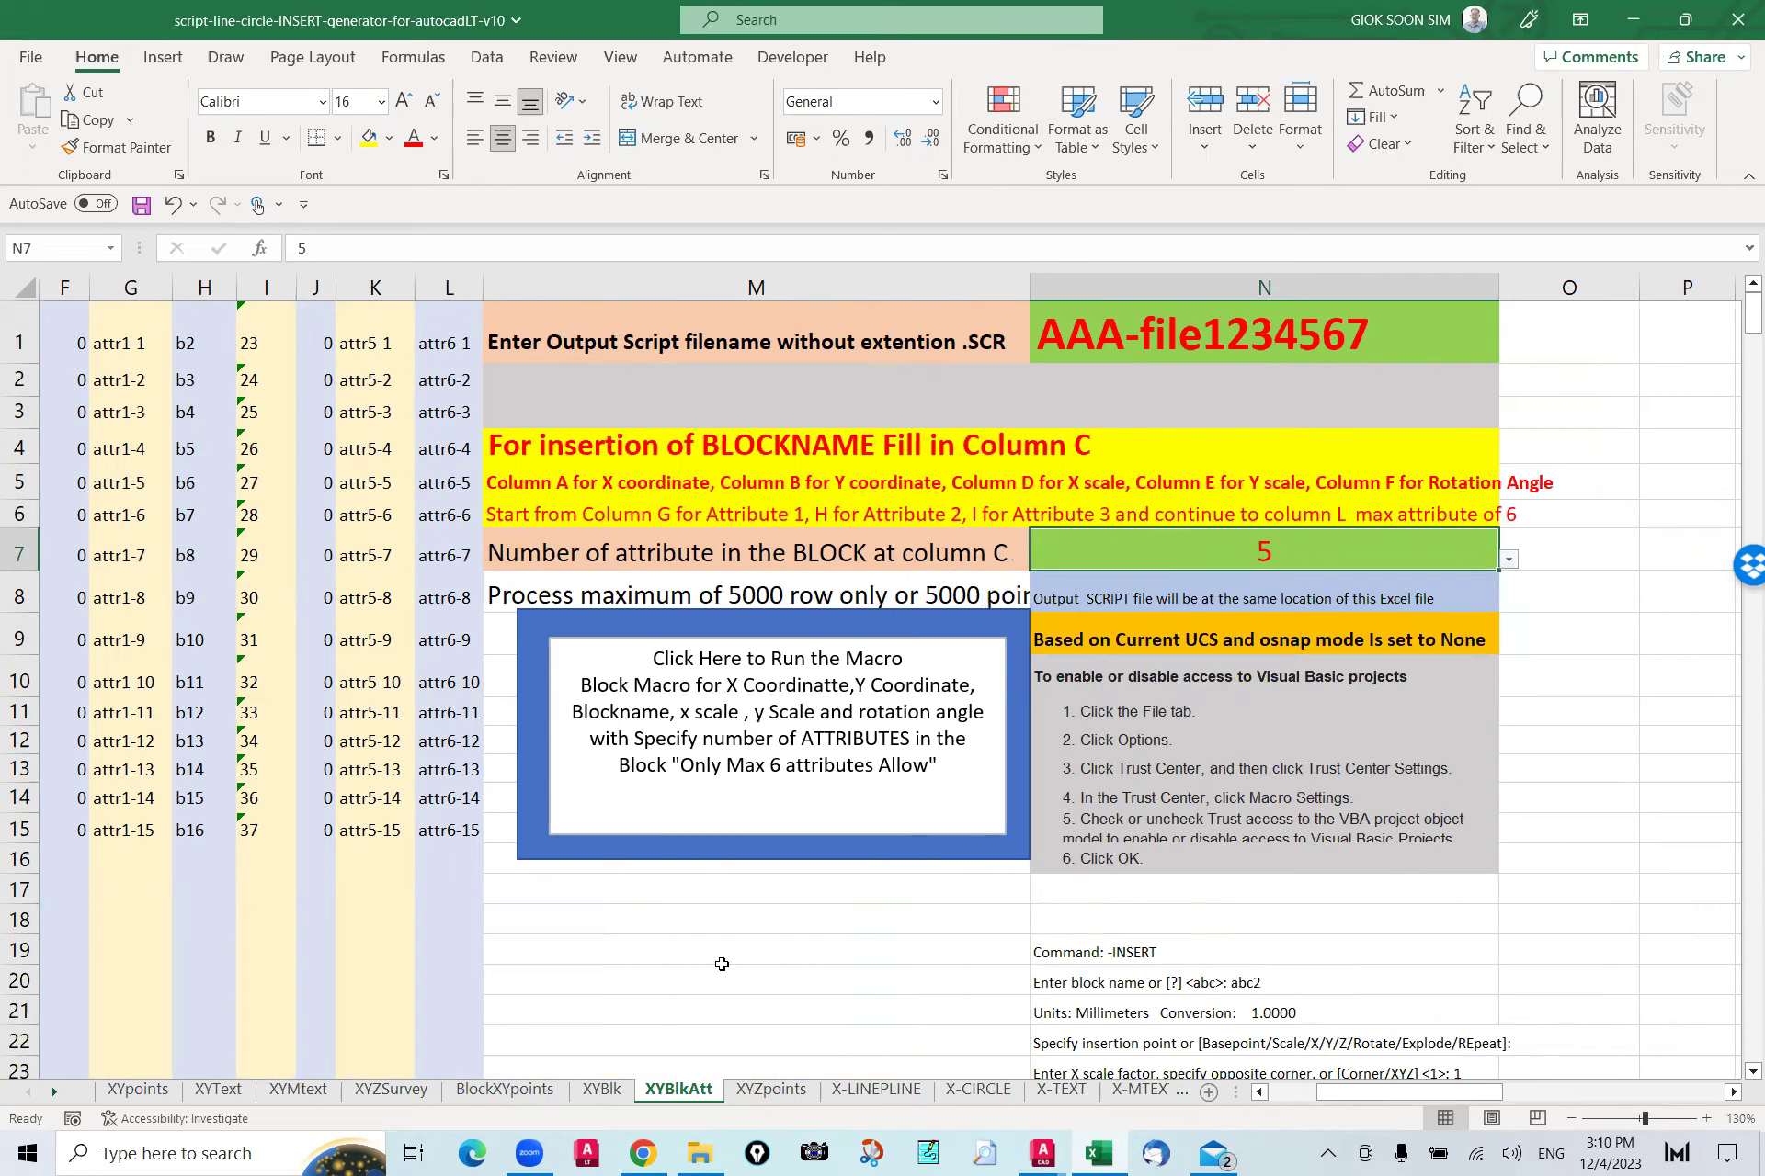
click(770, 1090)
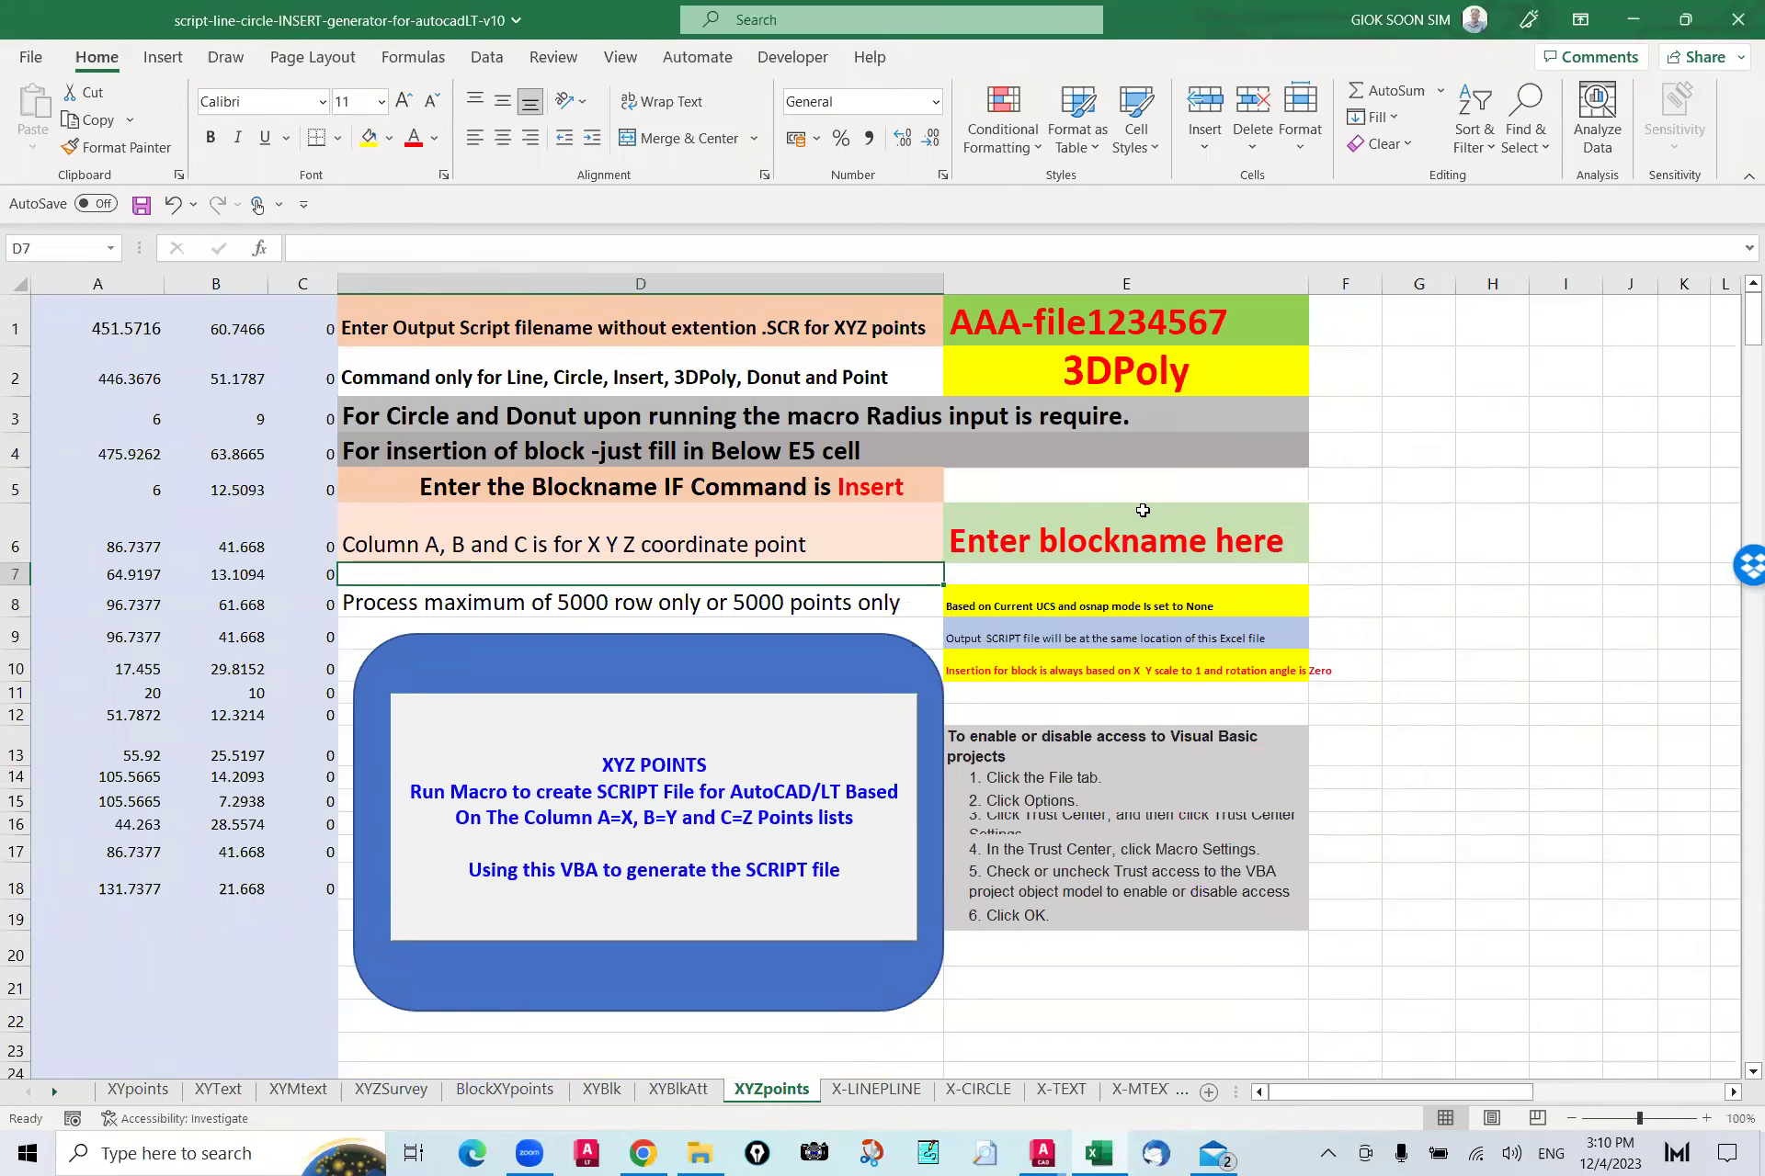
click(978, 1090)
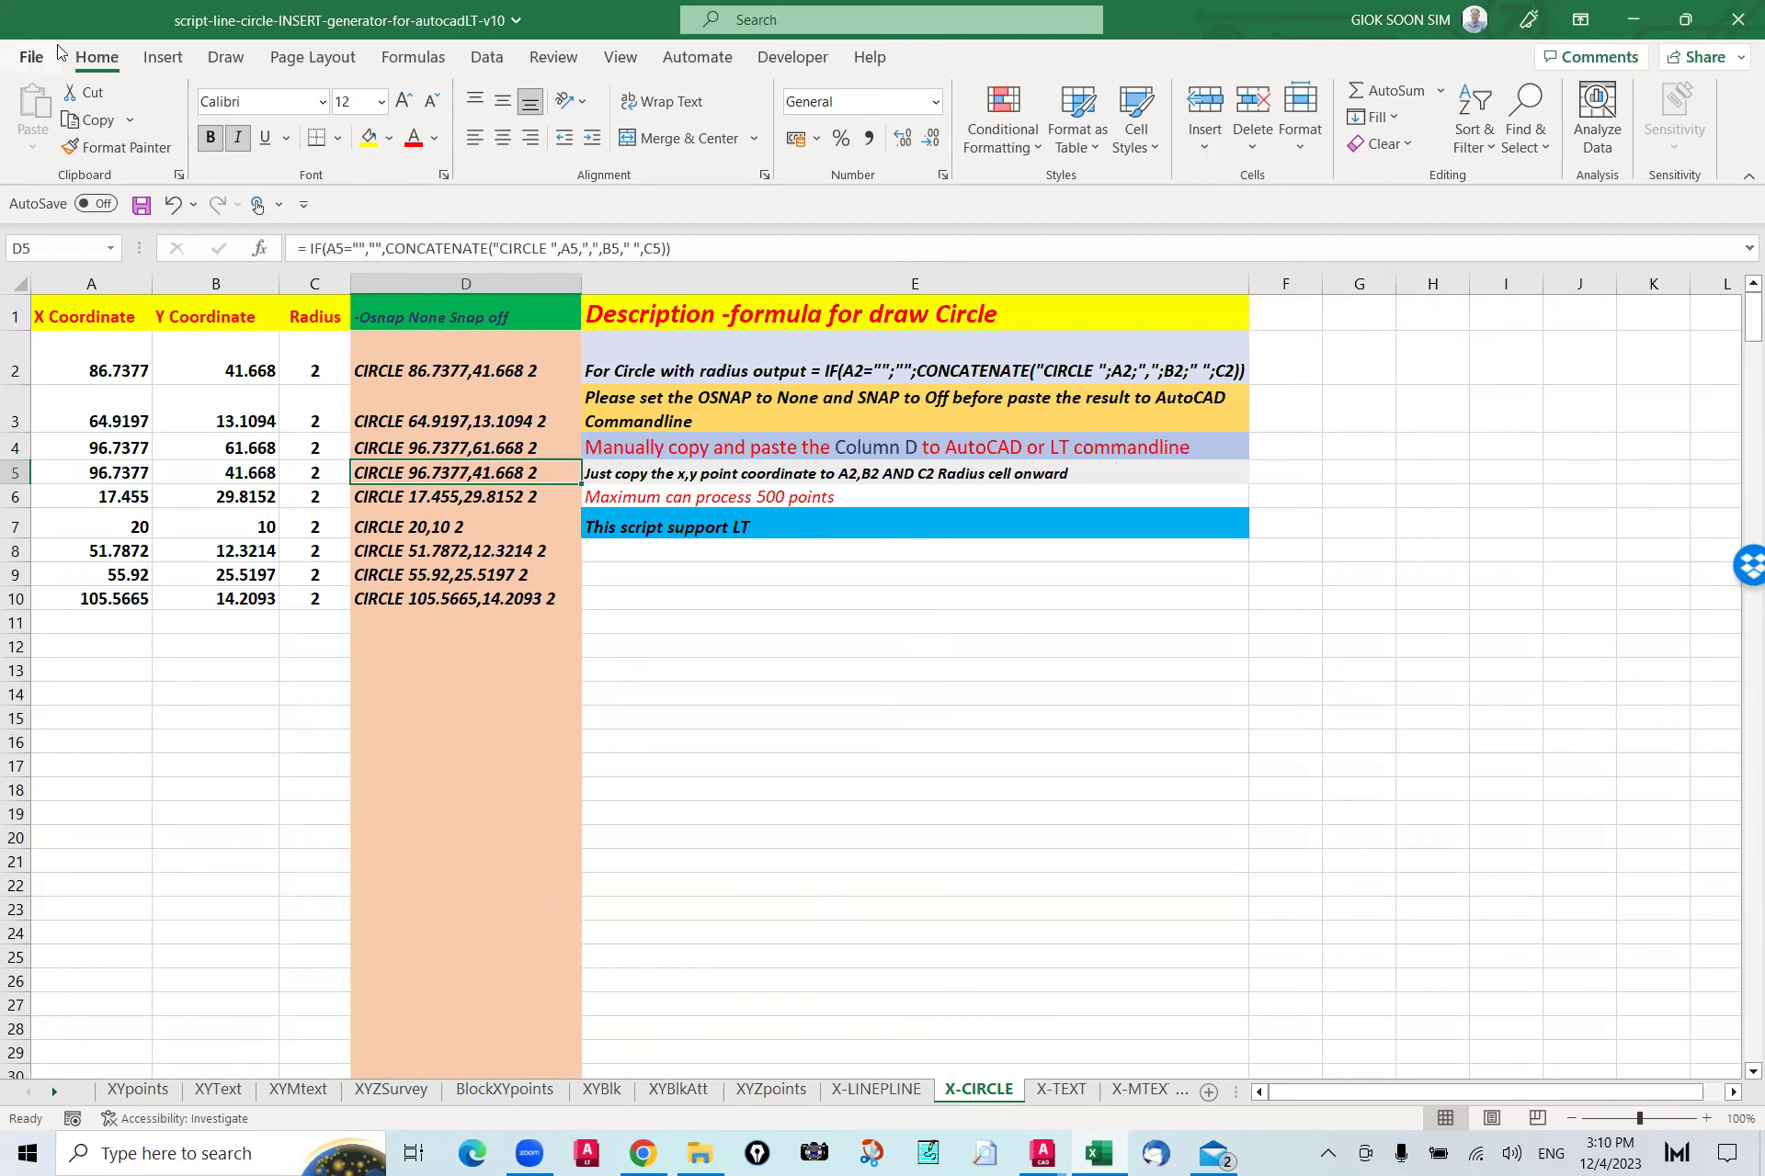
Step: Try to open the recent workbook script-generator-for-autocadLT-v10 from the Downloads folder
click(30, 57)
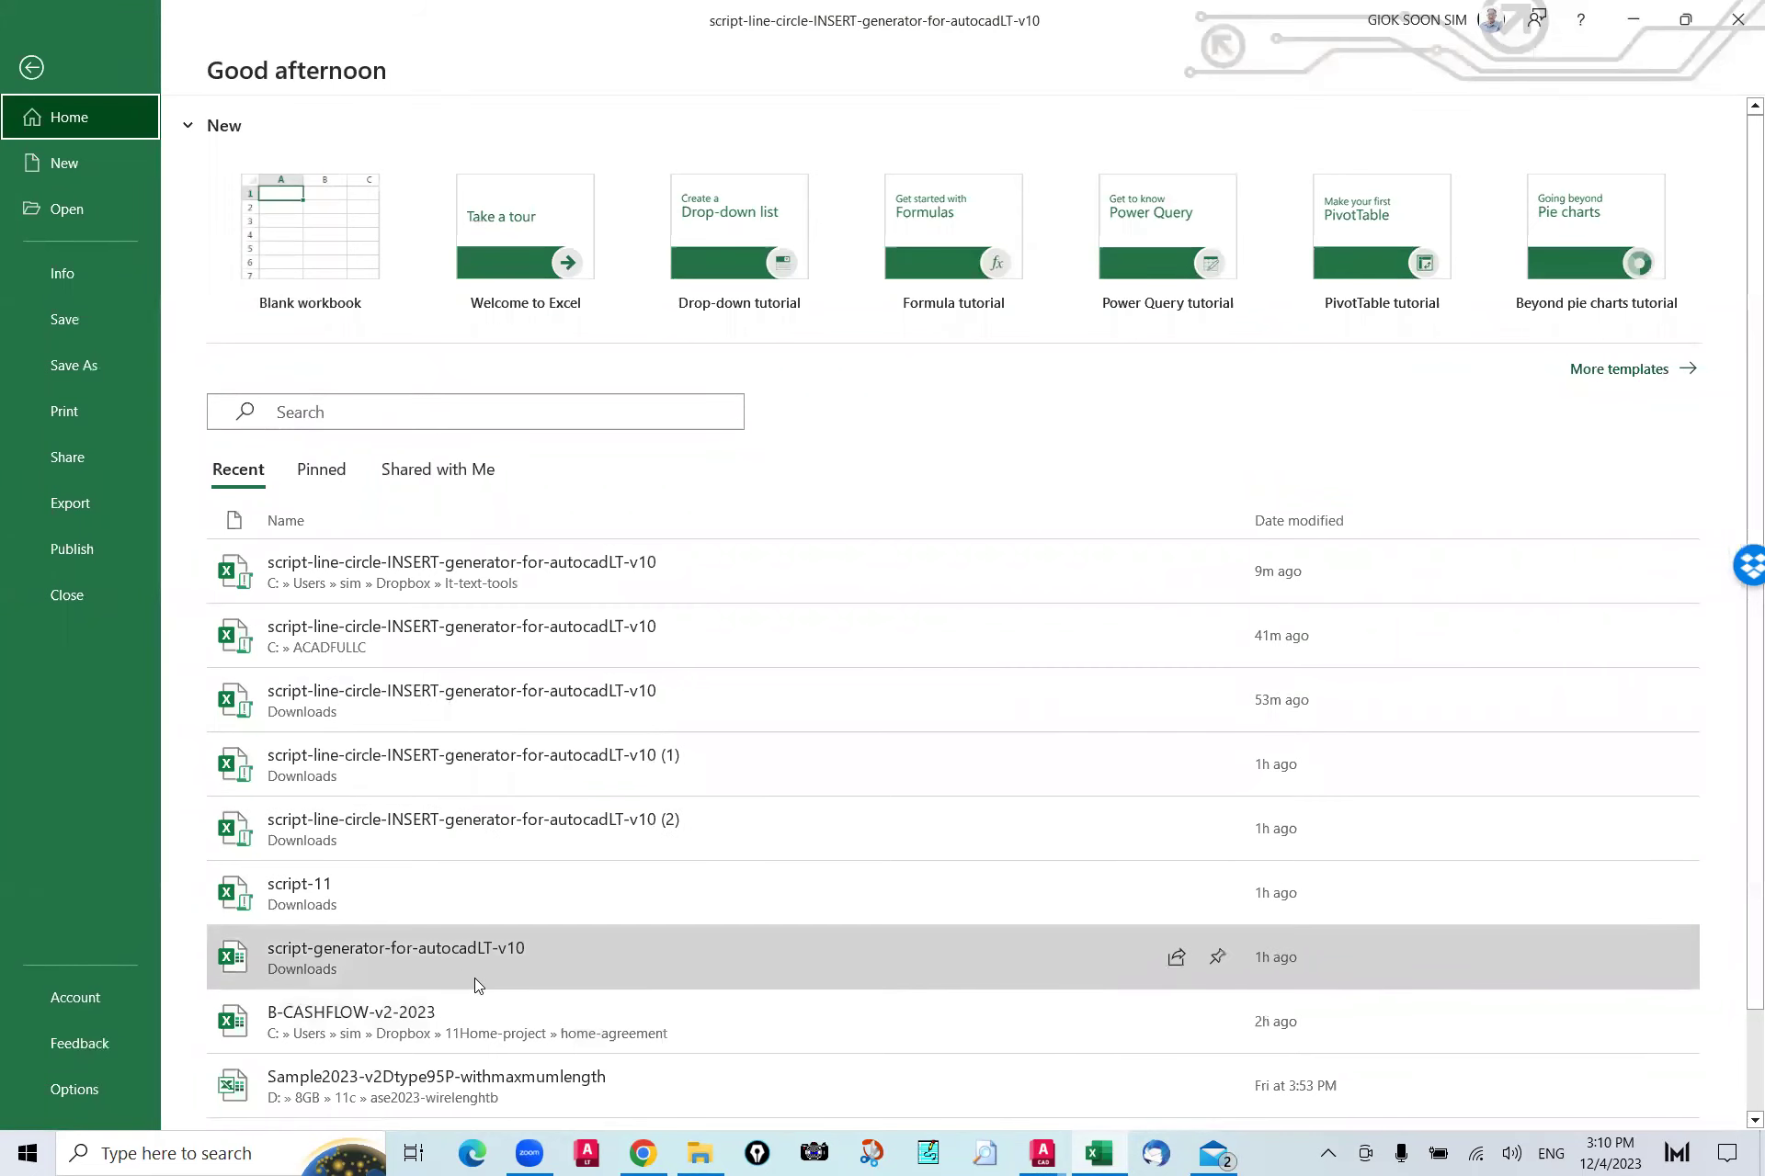
click(490, 965)
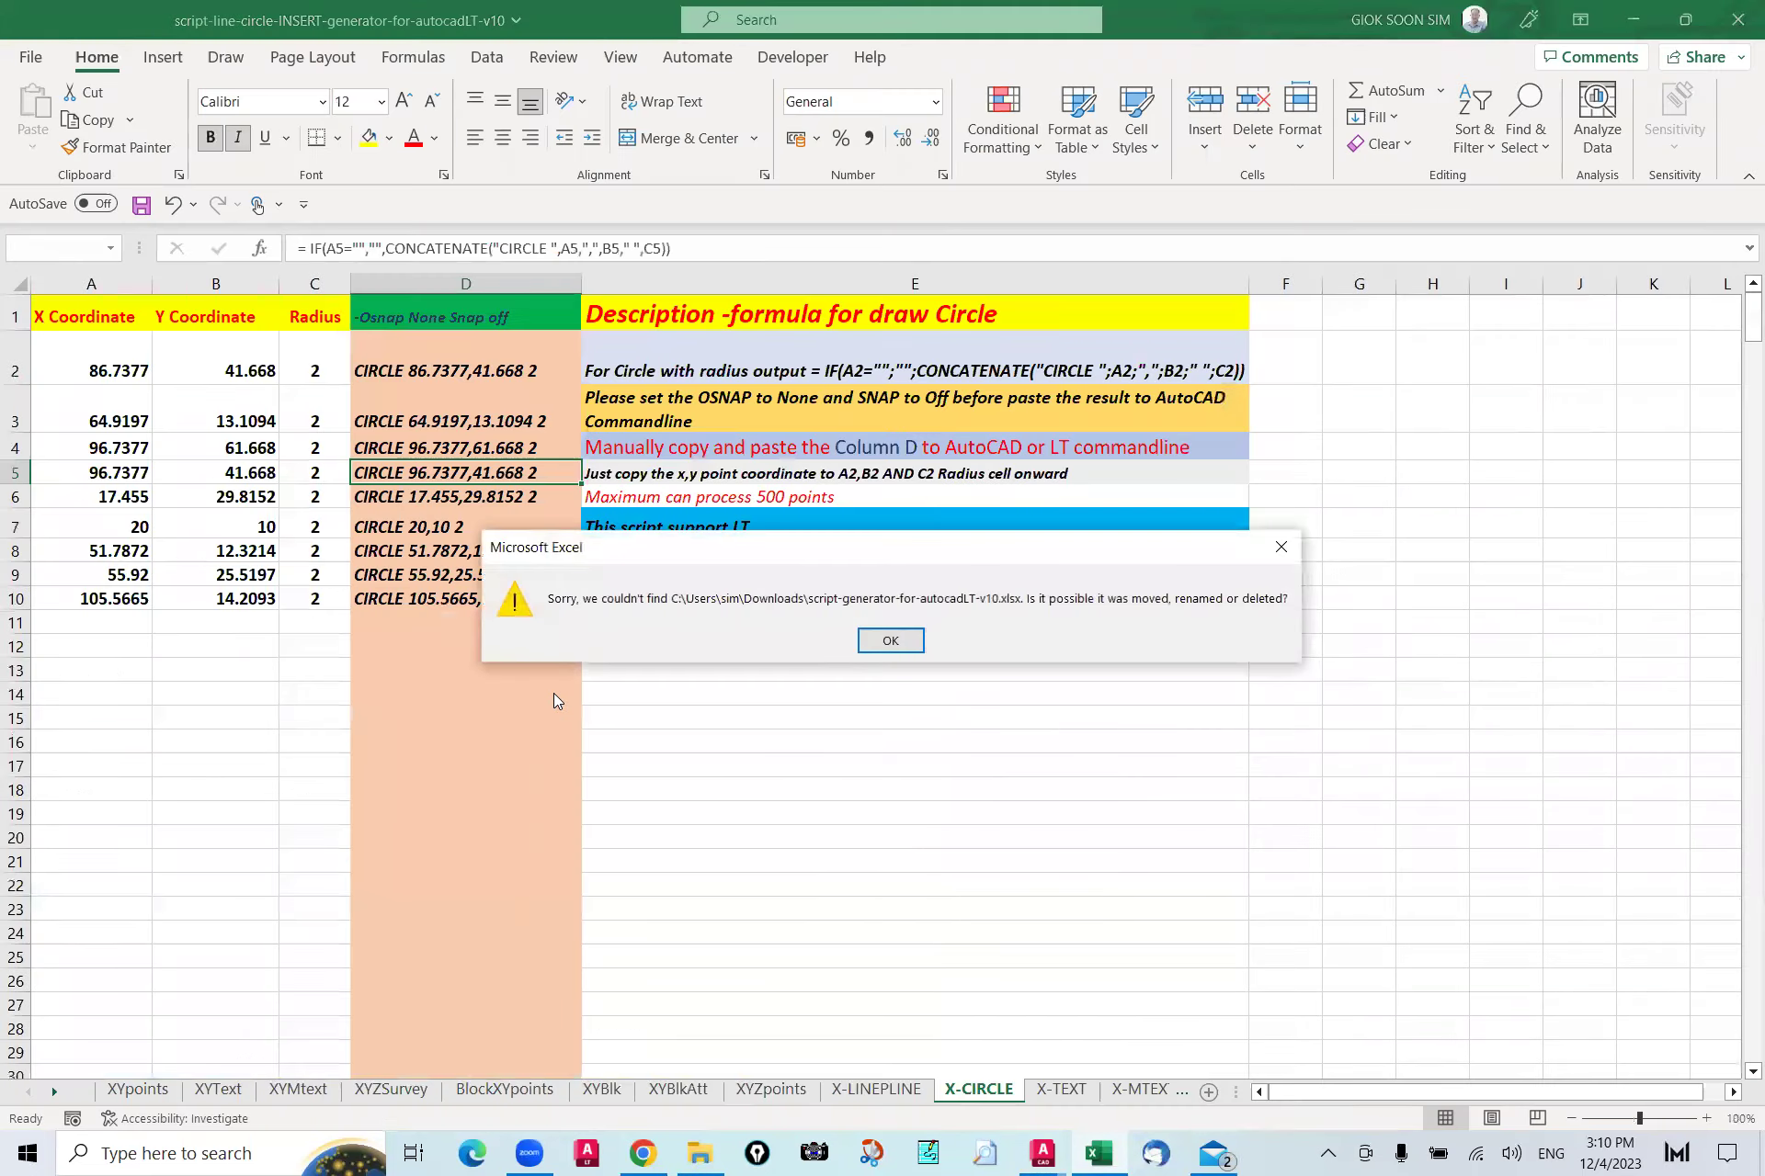
click(888, 640)
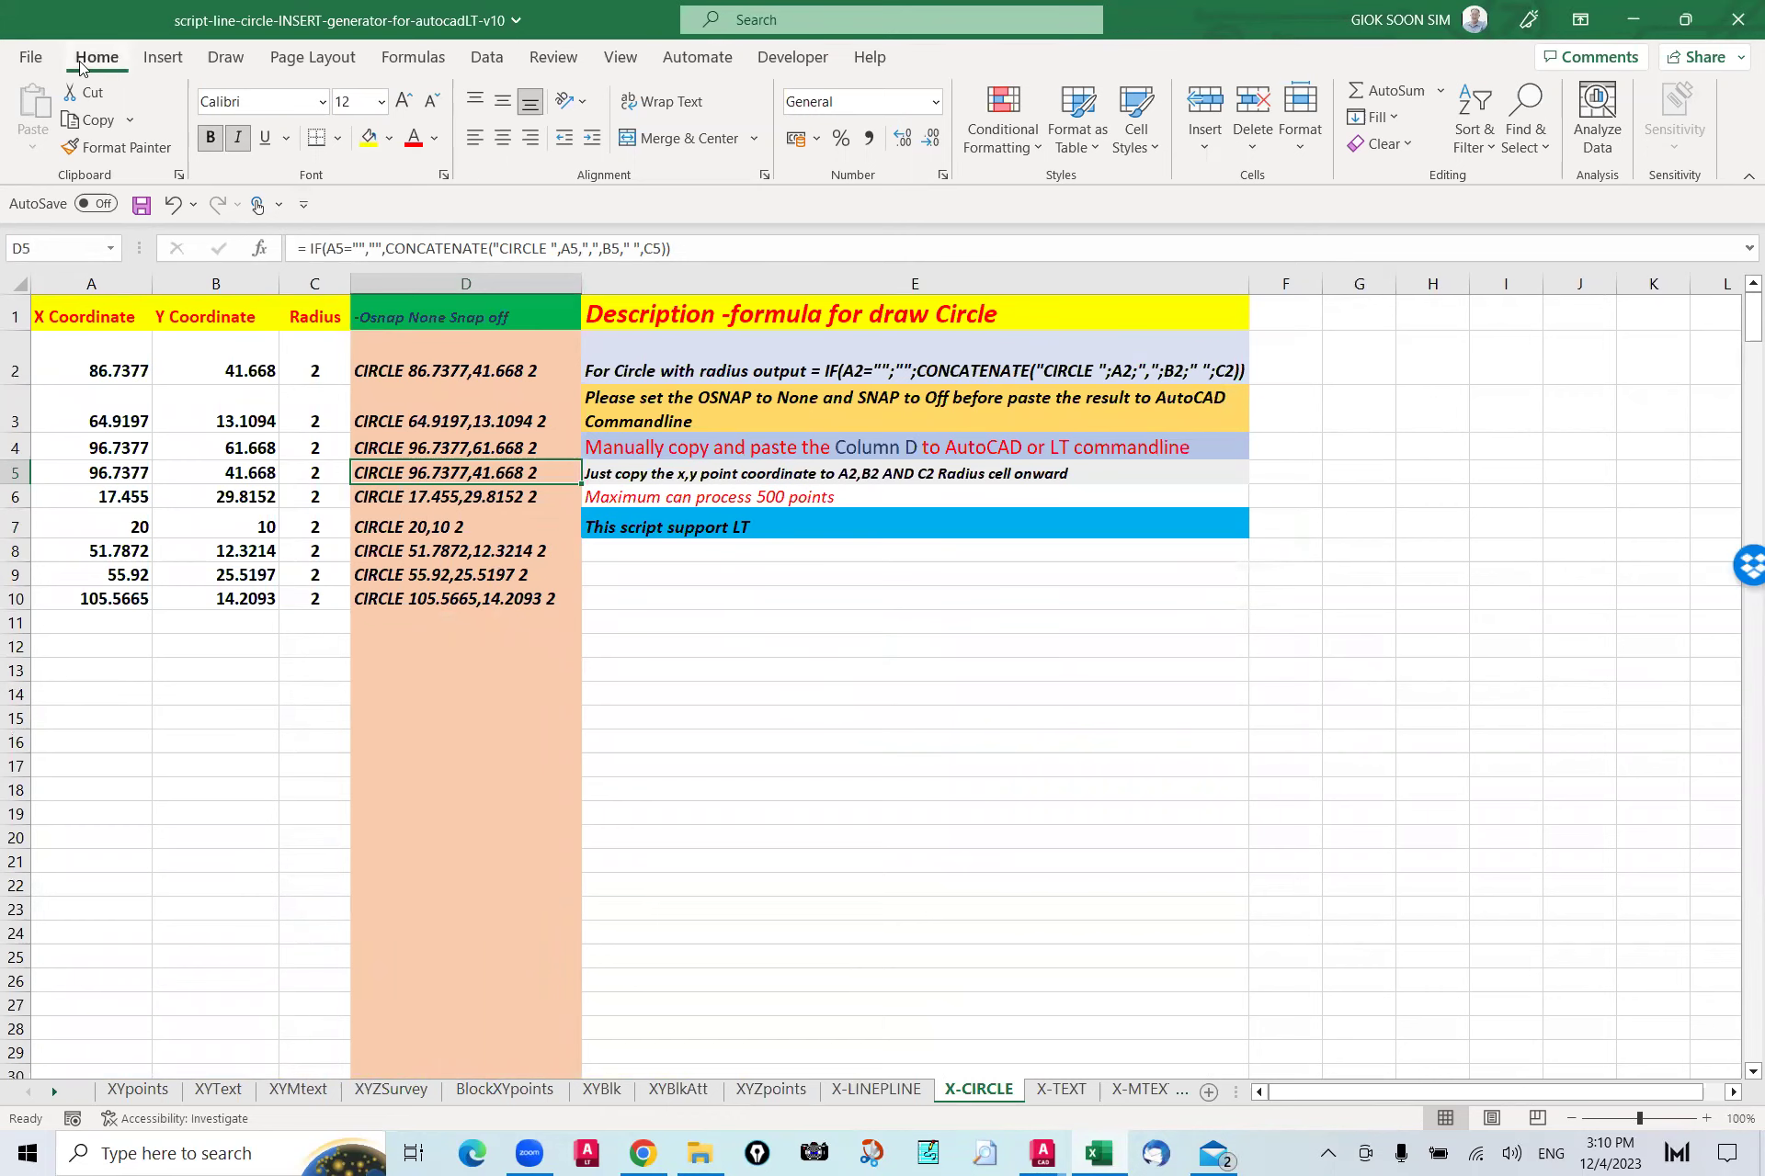
click(30, 57)
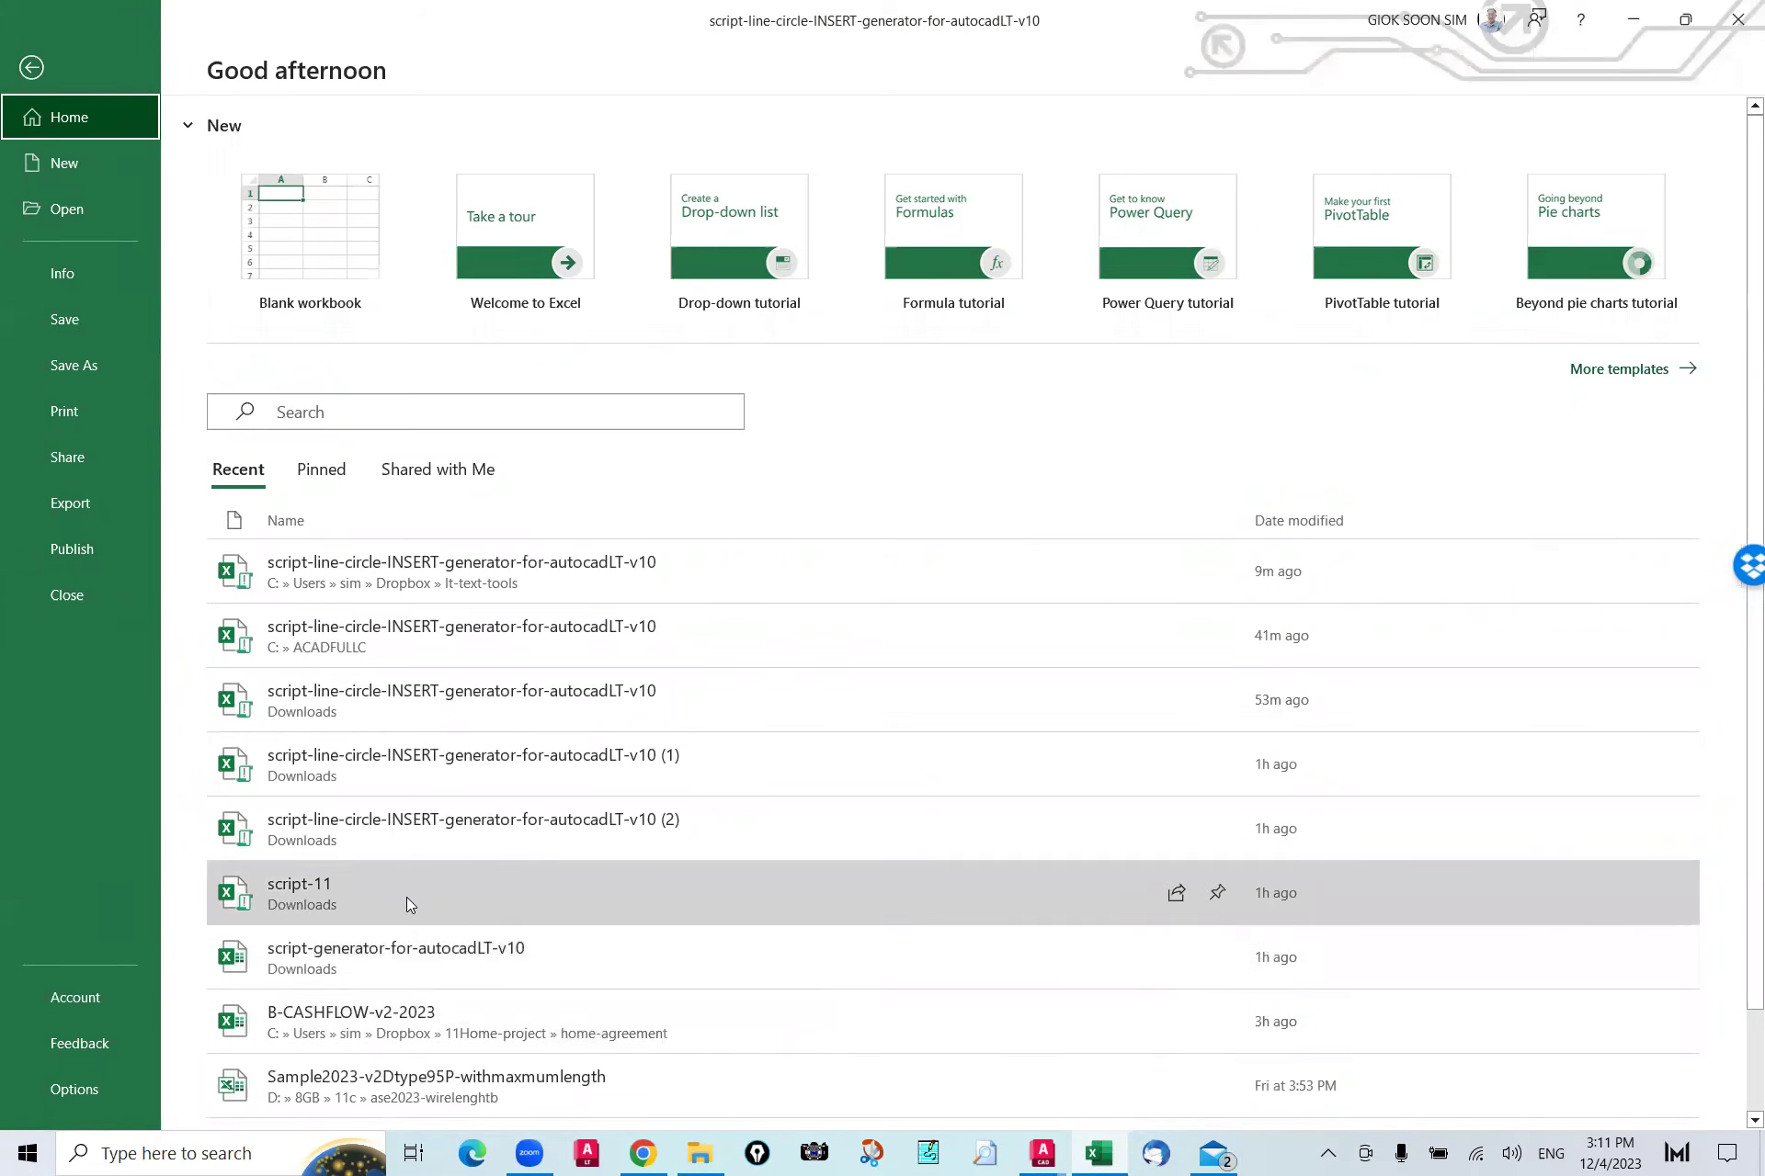
click(423, 954)
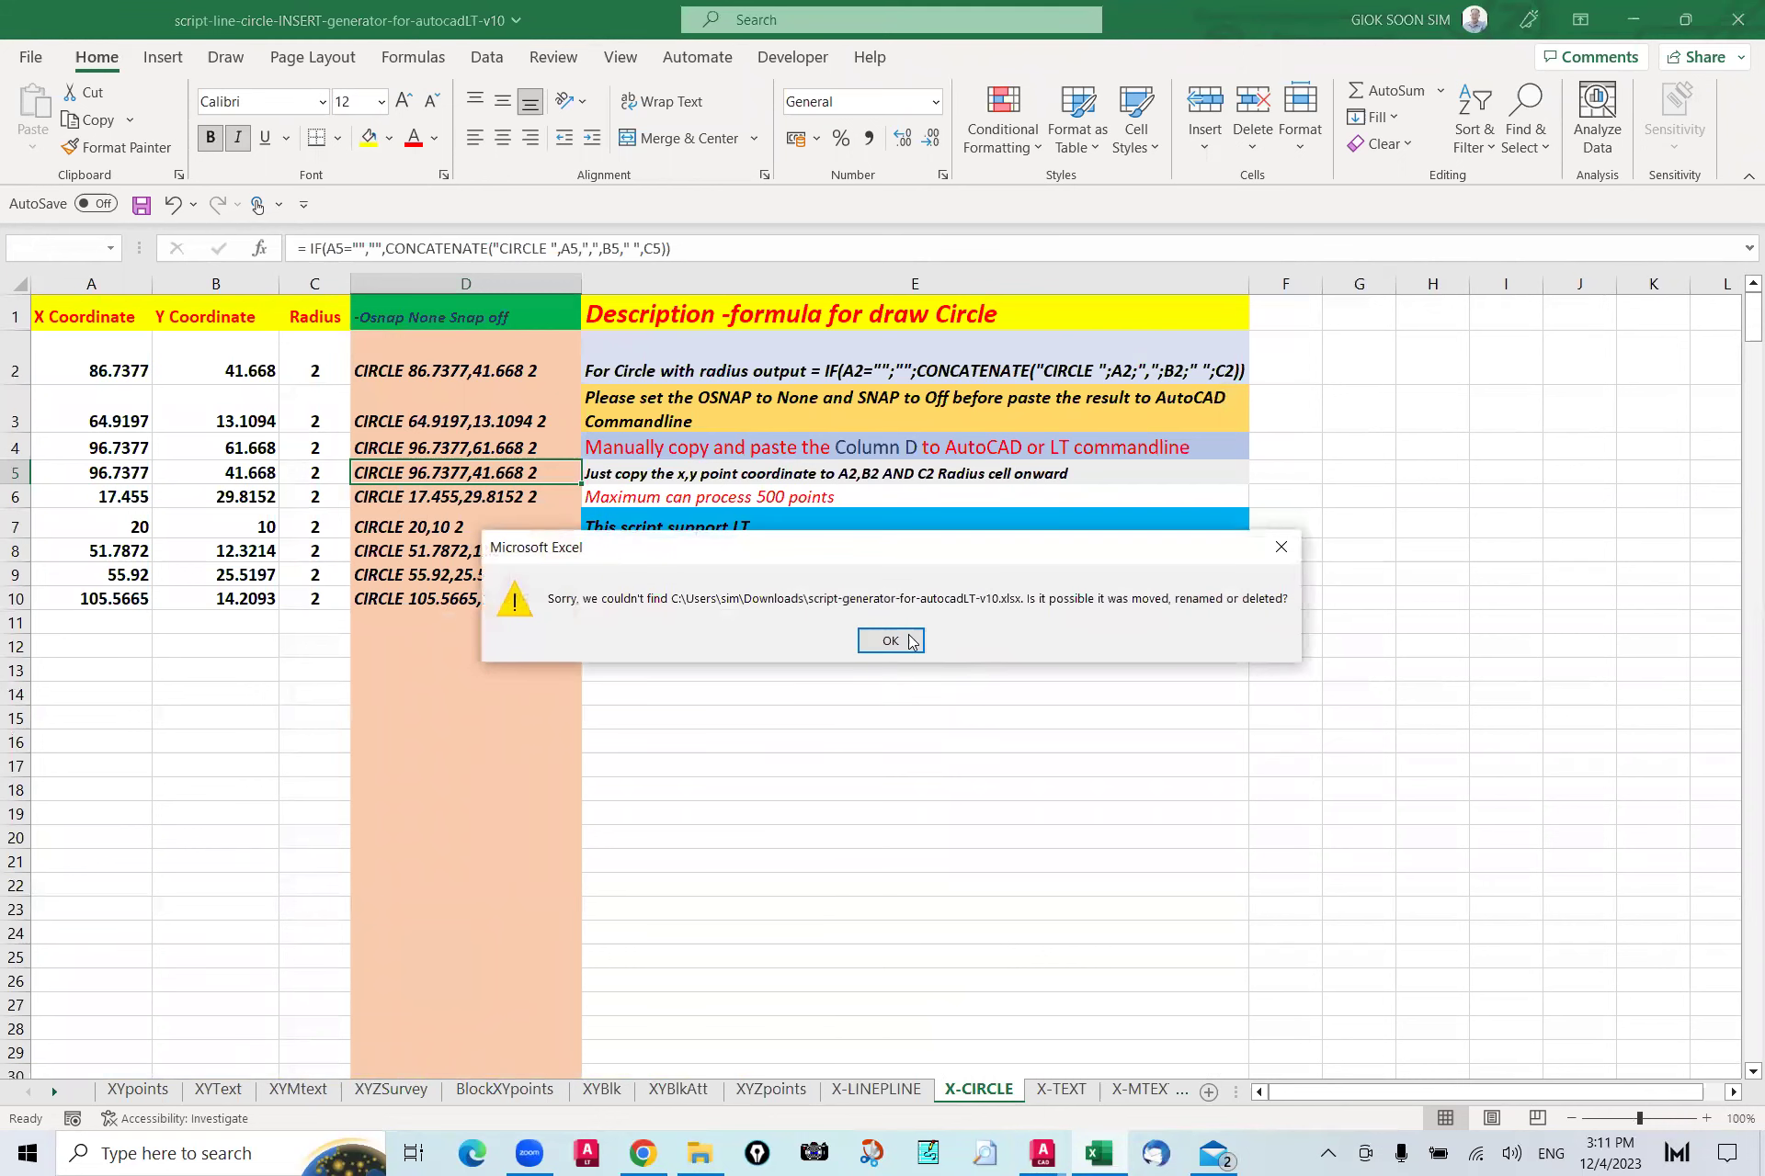
click(891, 641)
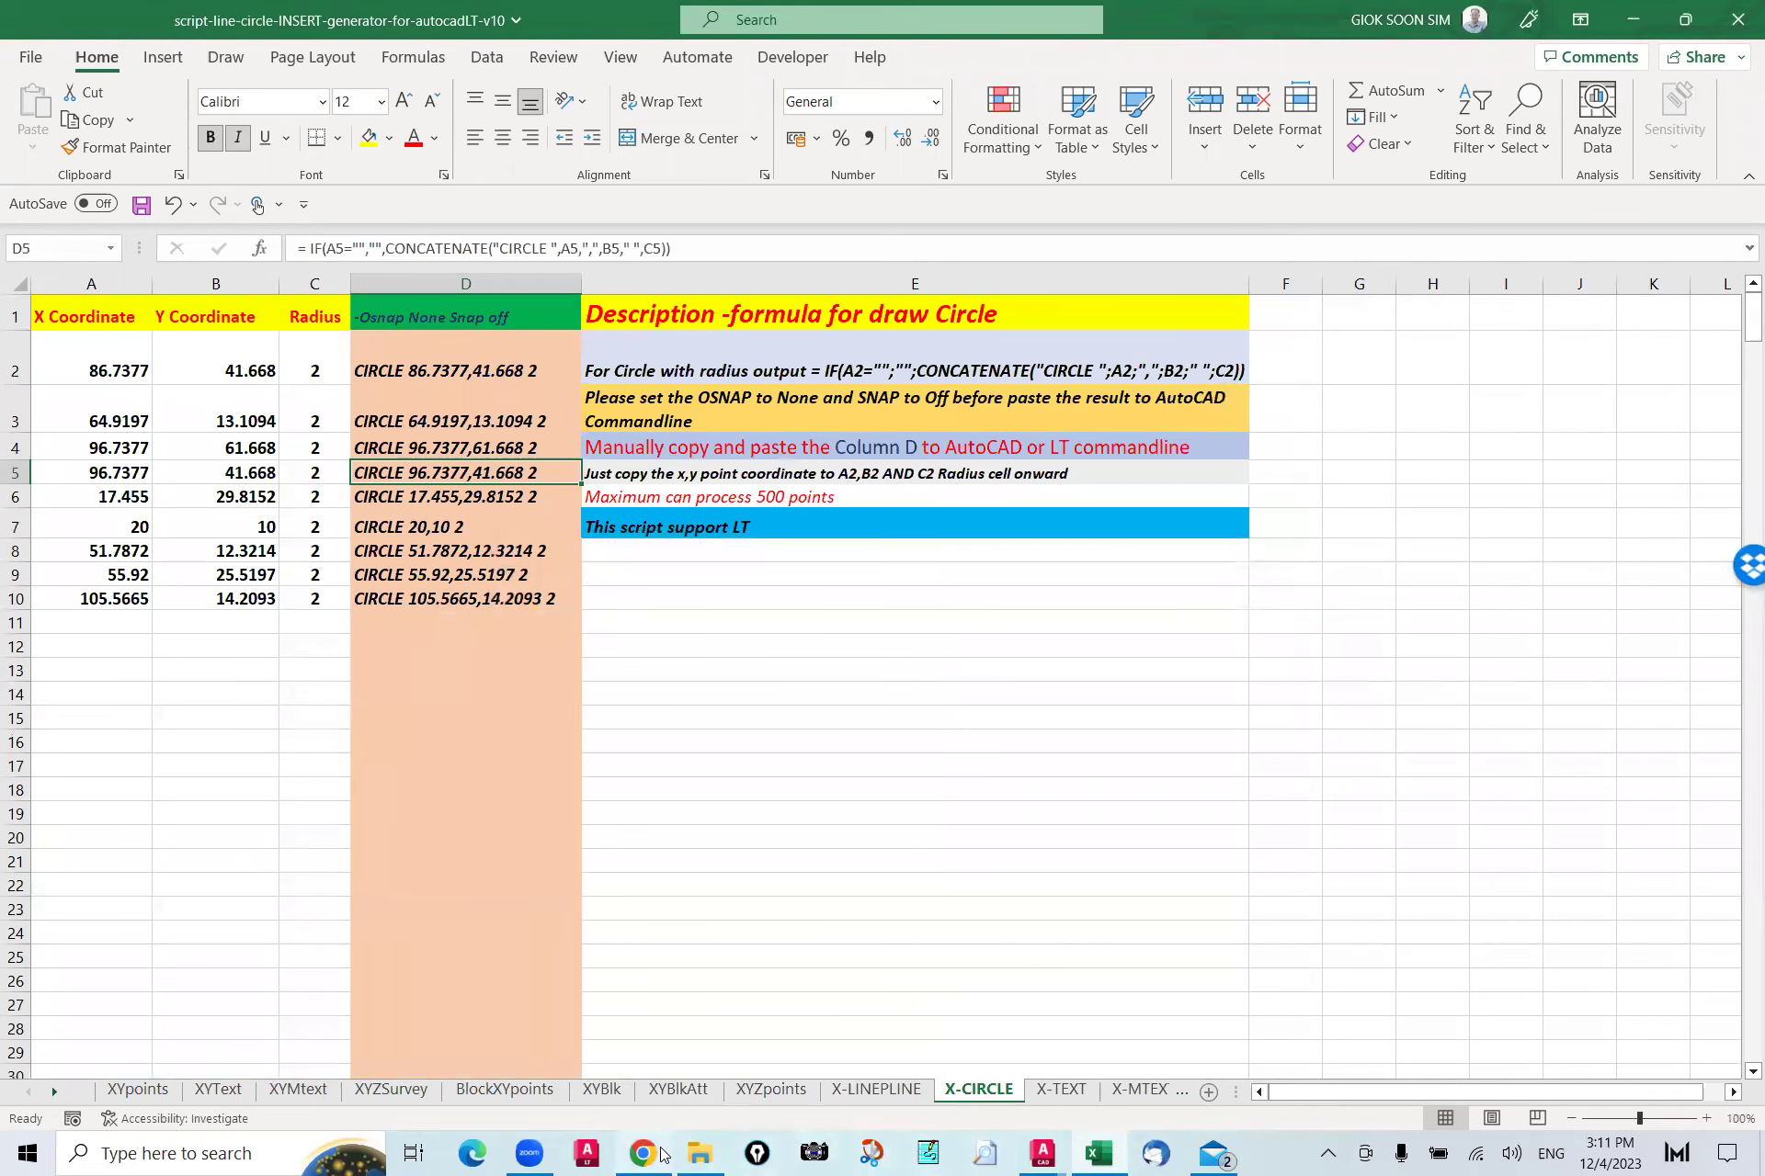
Step: Switch to Chrome, download script-generator-for-autocadLT-v10.xlsx through the blog's Excel without VBA link, and open it
click(643, 1154)
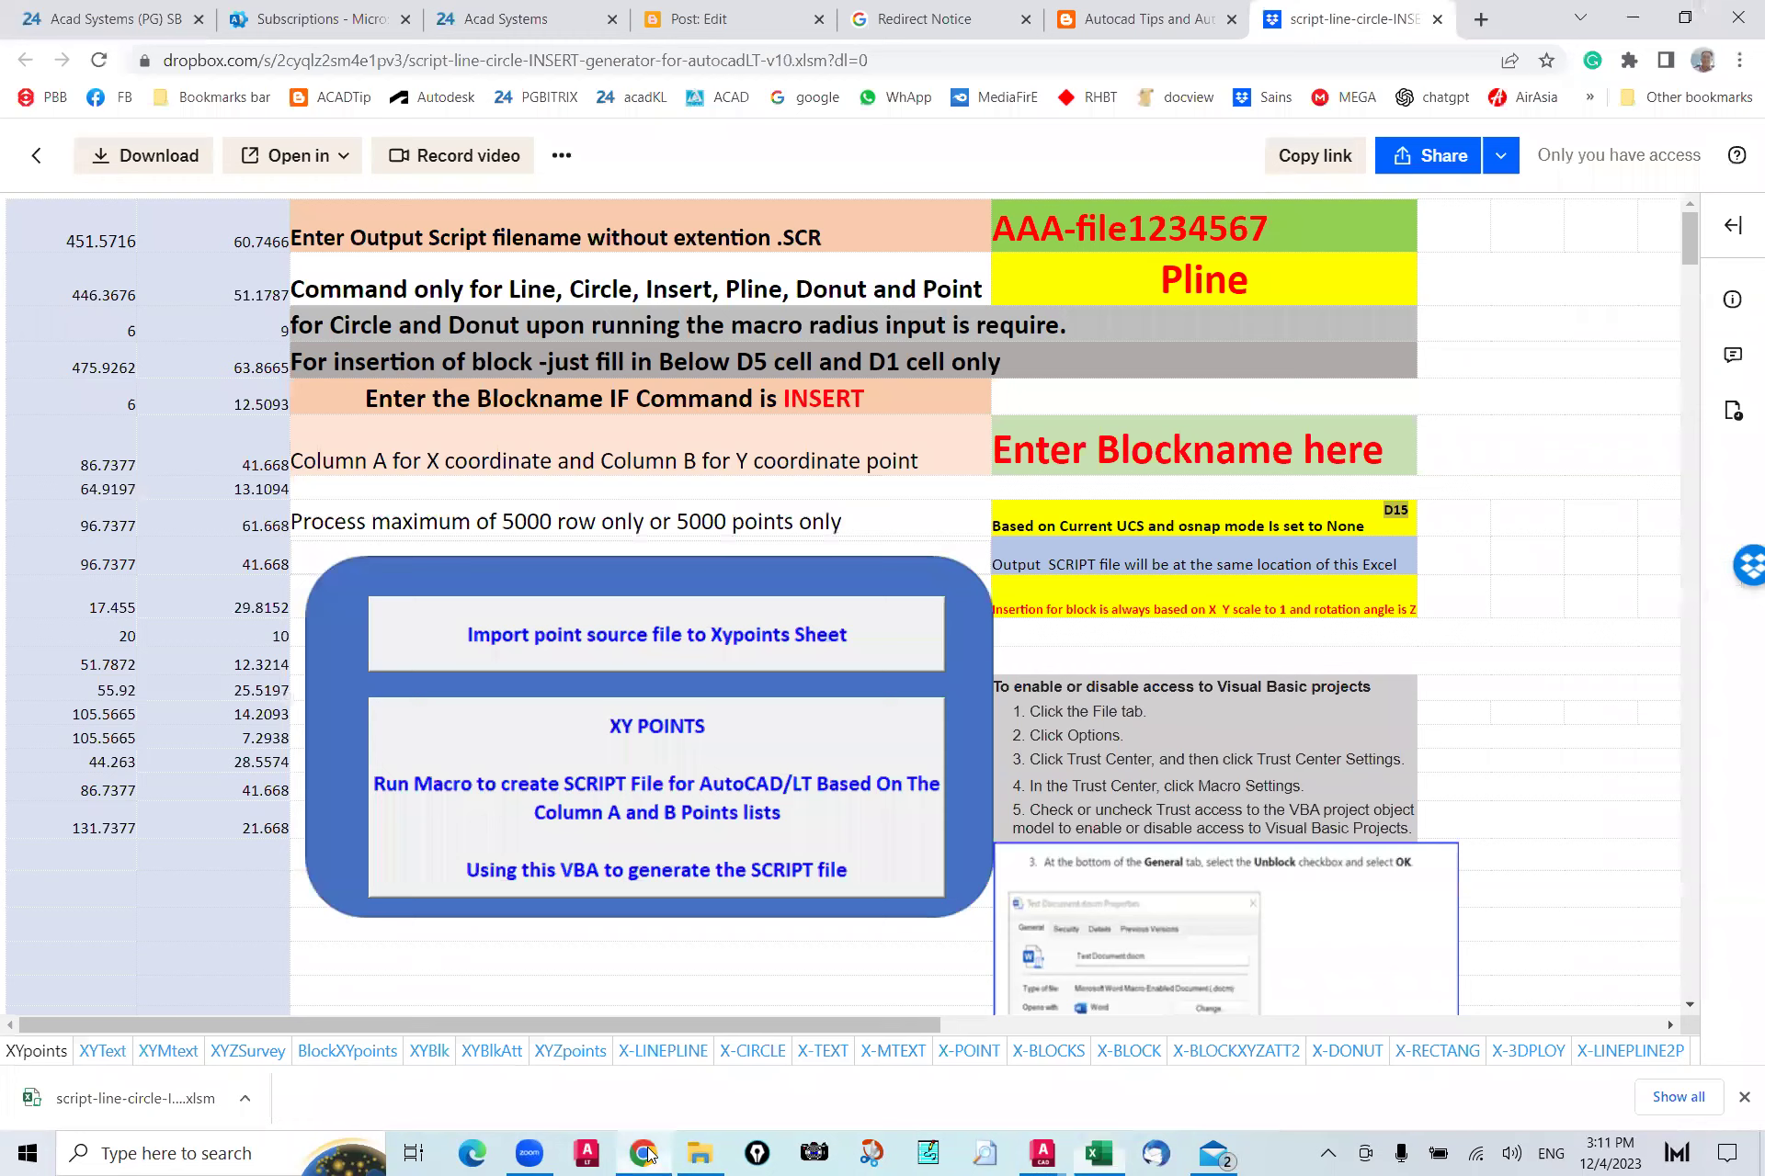
click(740, 15)
click(1163, 17)
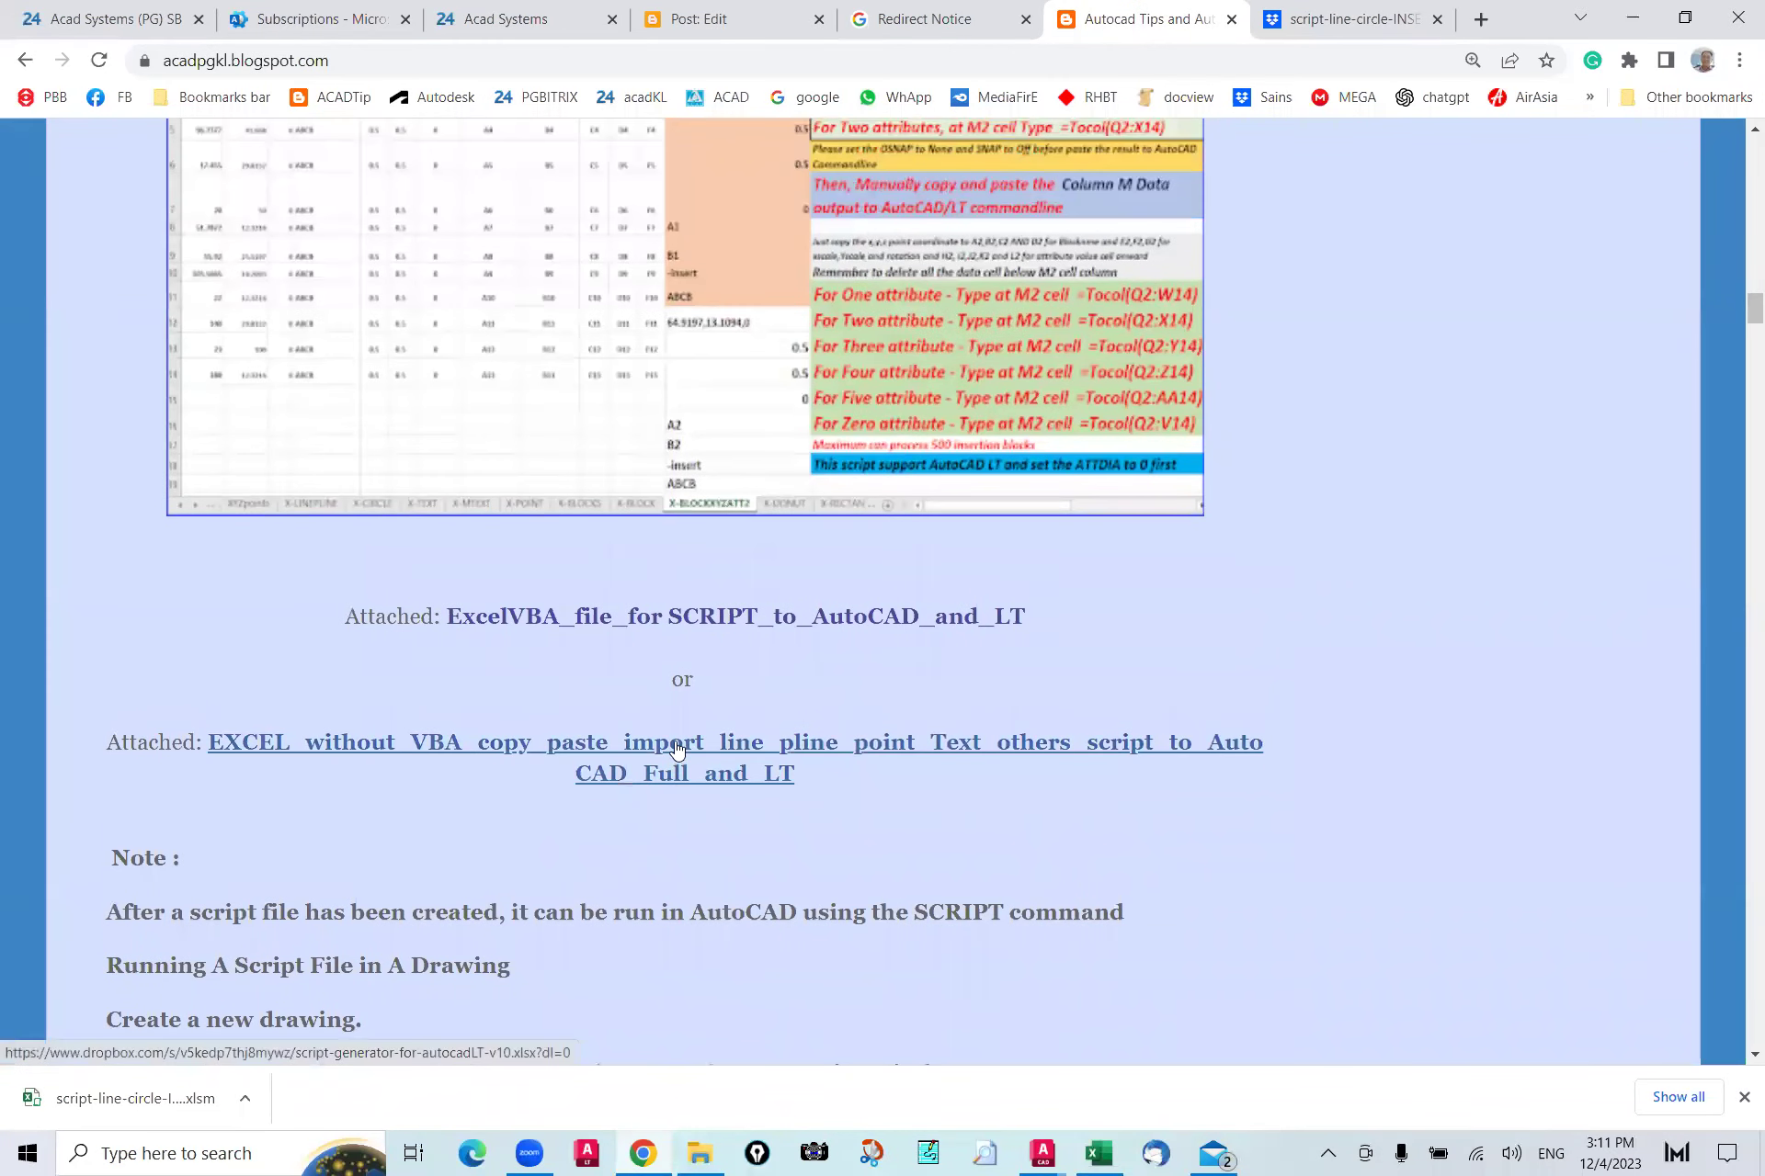
click(634, 743)
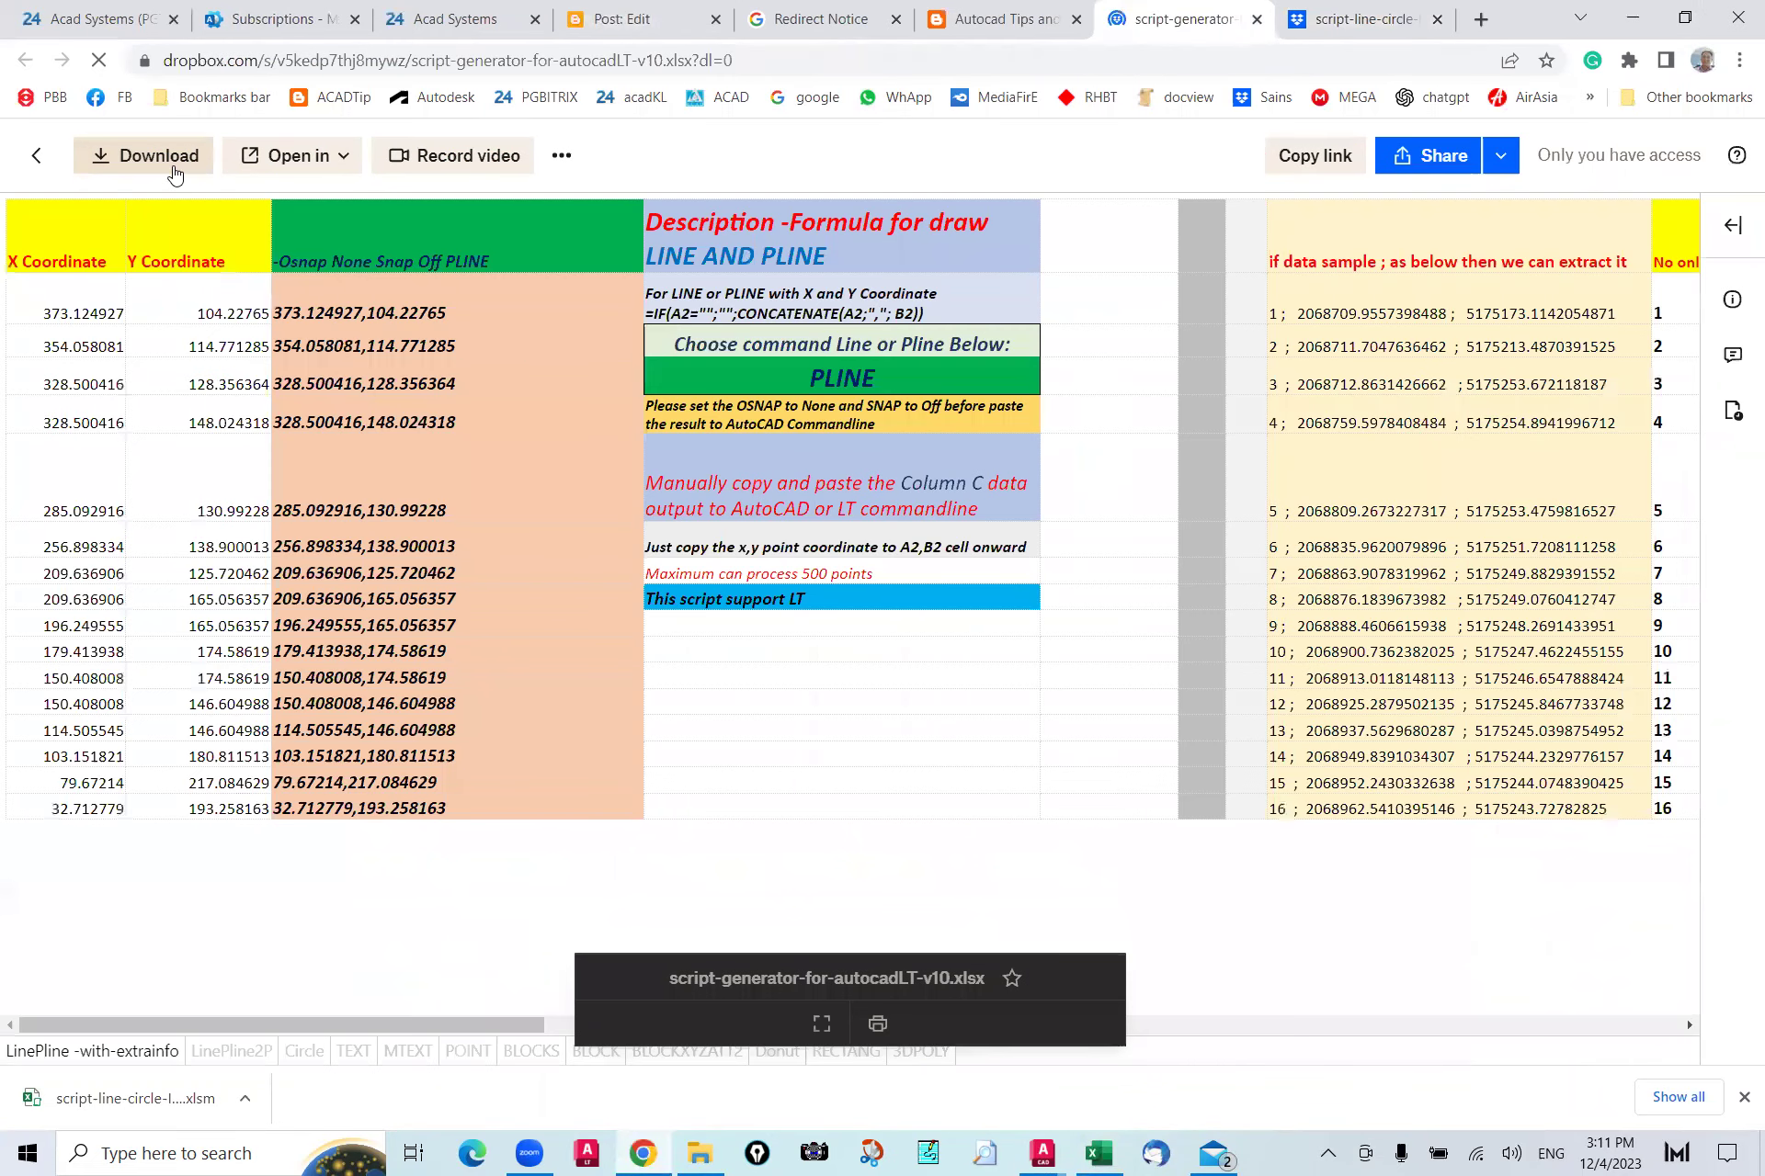
click(172, 168)
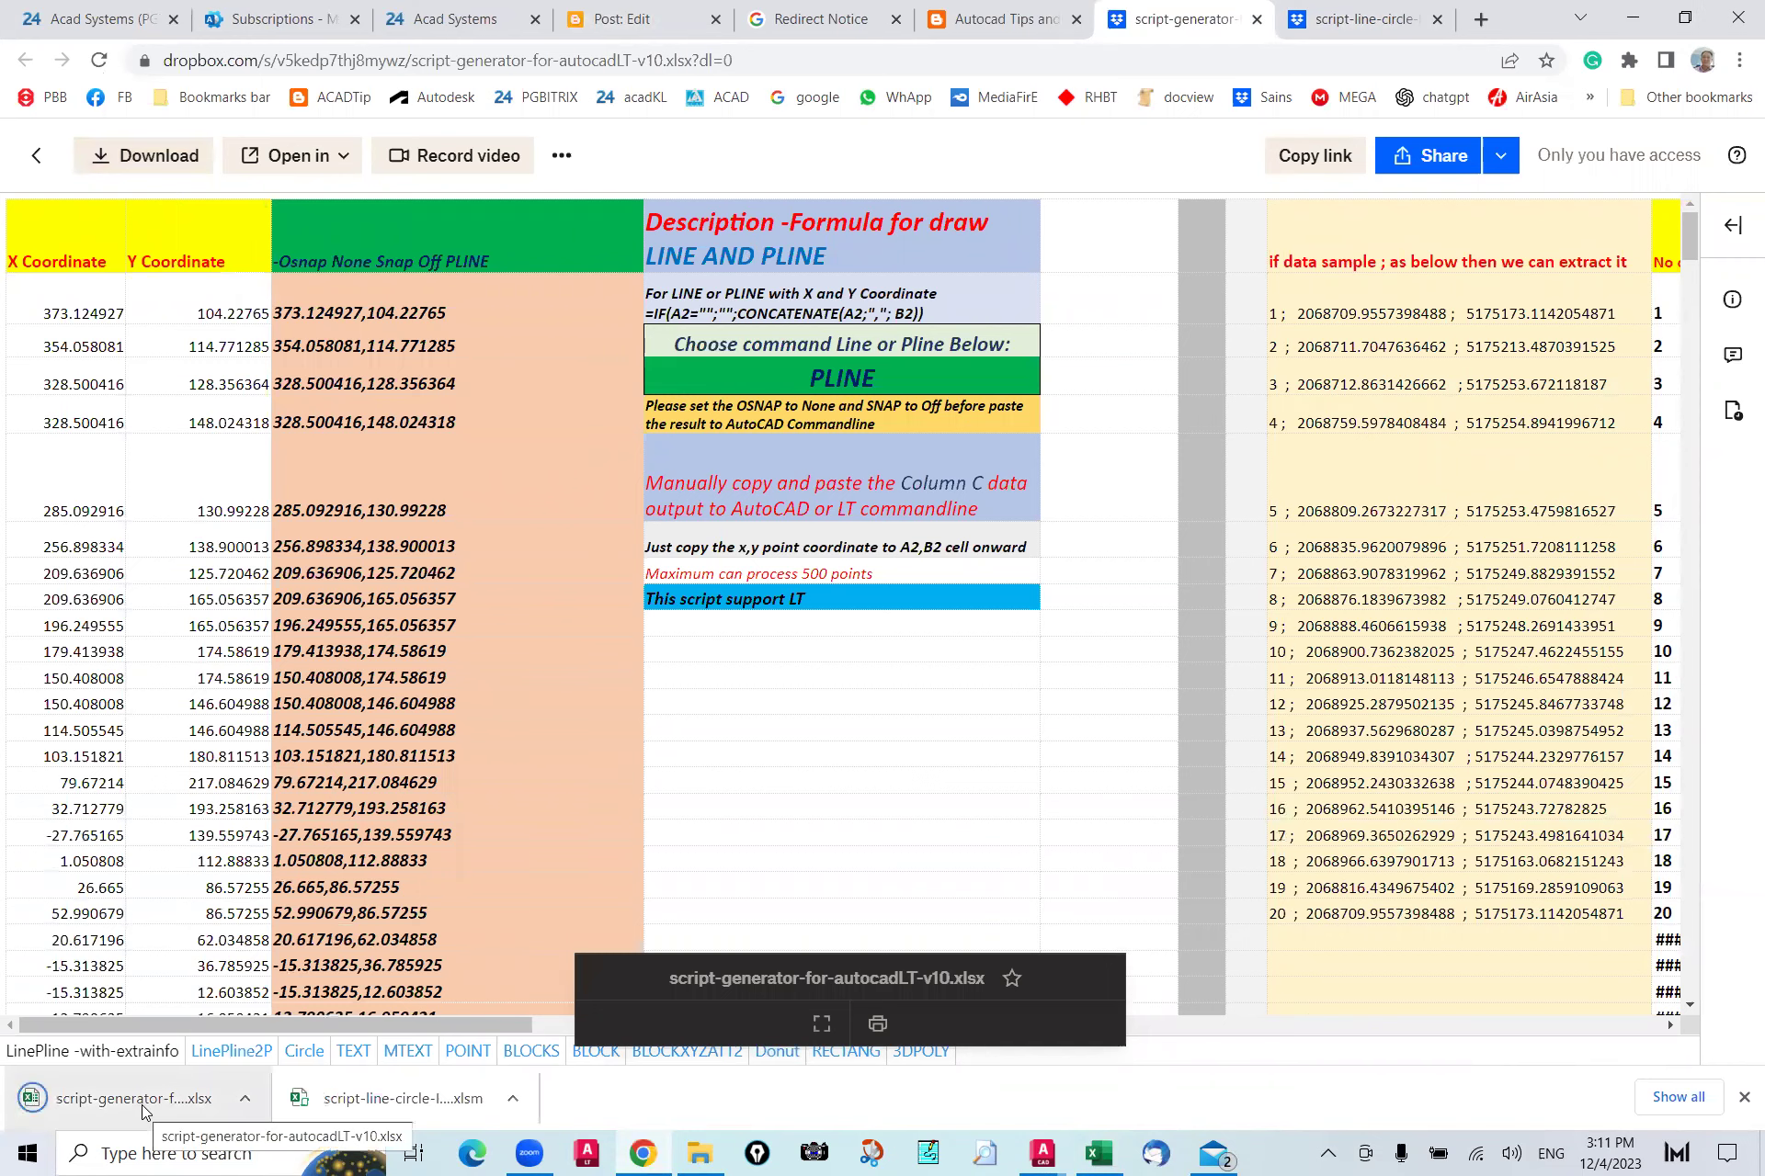
click(142, 1112)
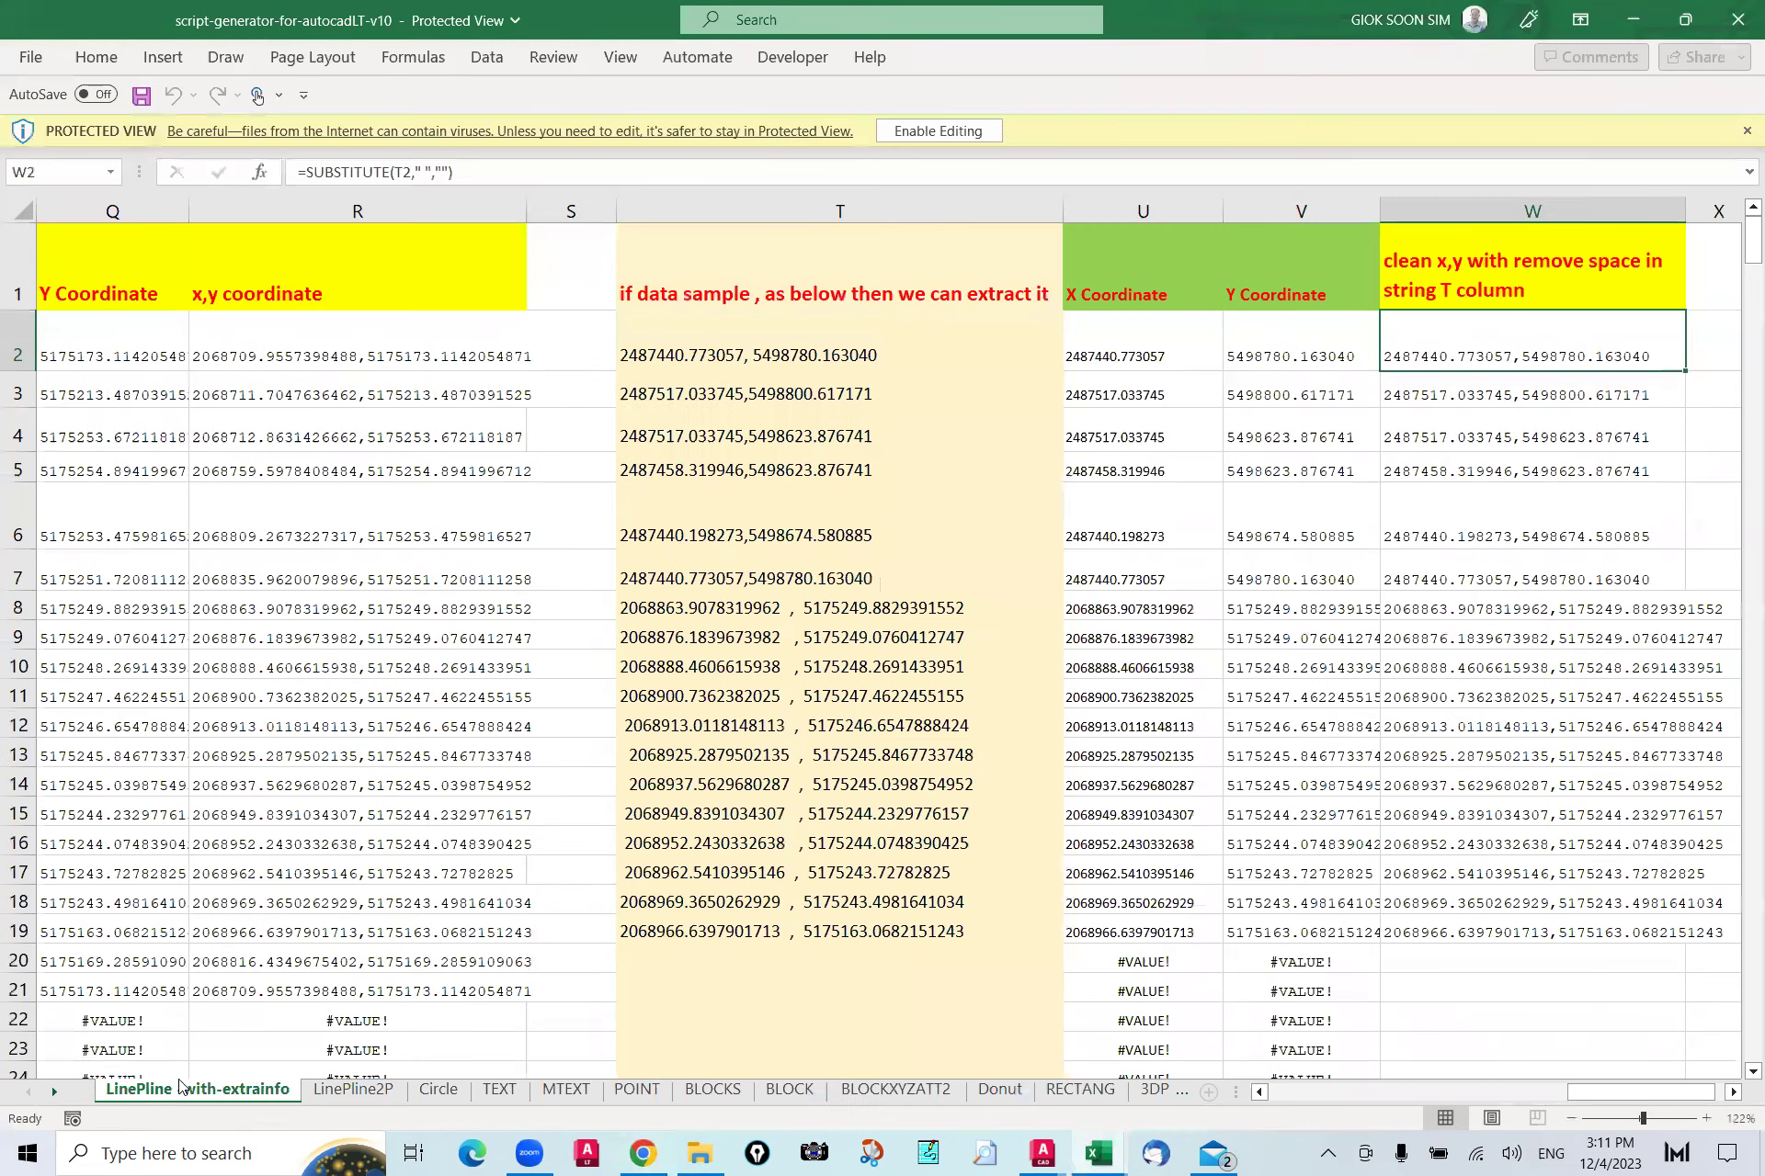
Step: Examine the x,y coordinate formula in R2 and the neighbouring data sample columns on the LinePline -with-extrainfo sheet
click(356, 345)
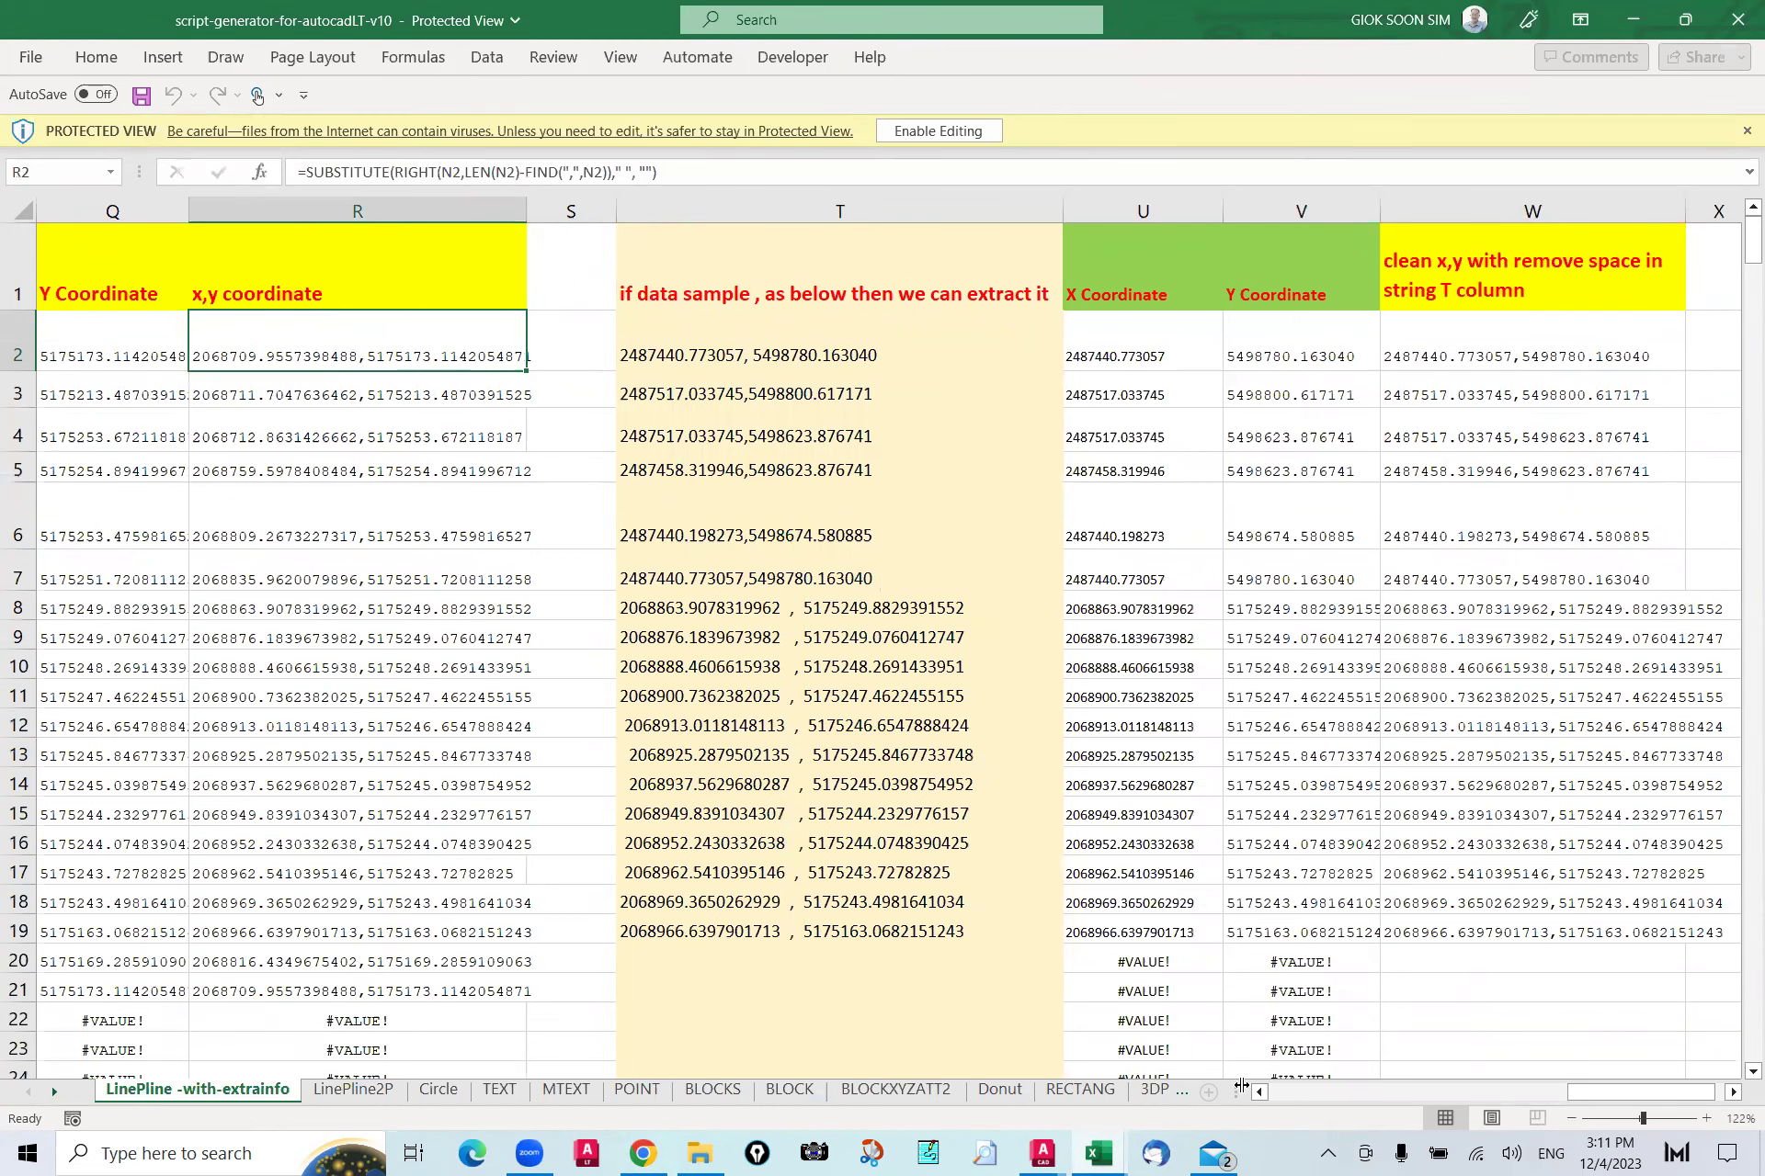
scroll(1278, 1096, left, 3)
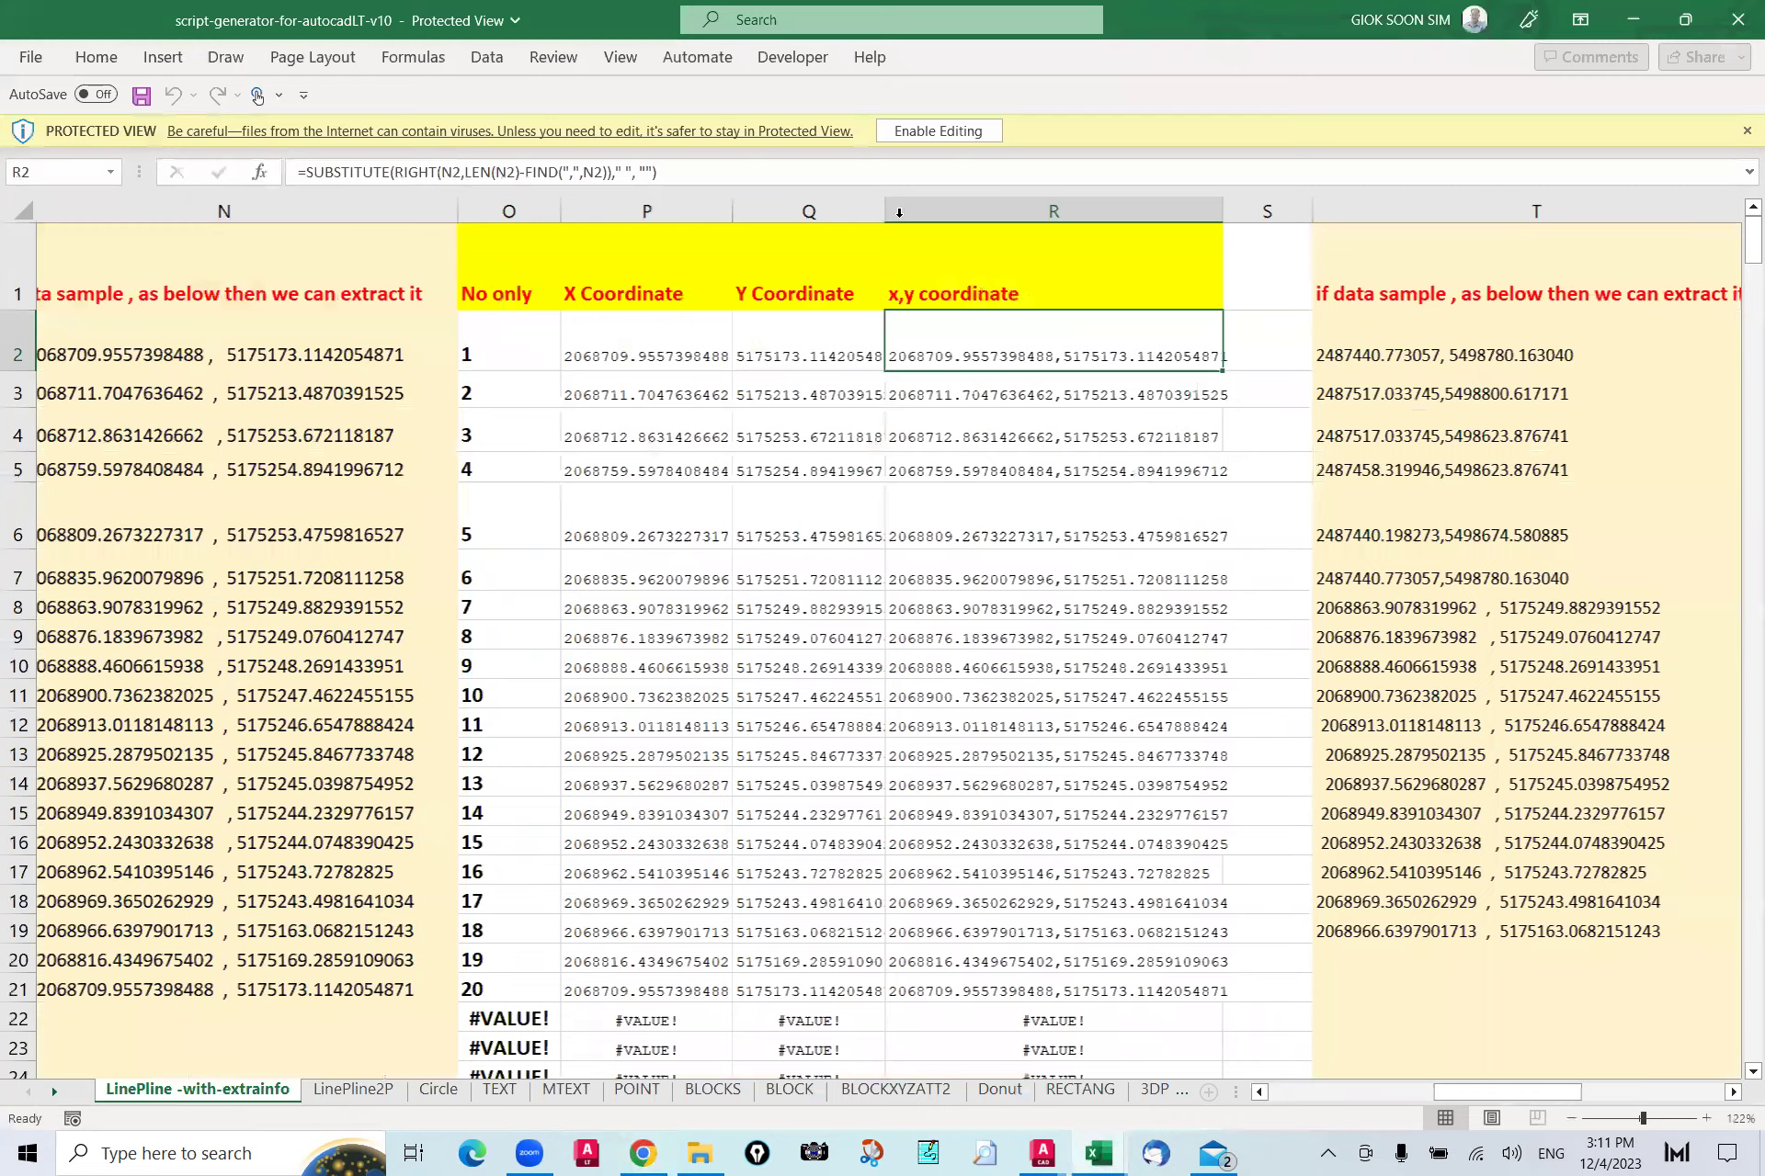
scroll(895, 420, left, 3)
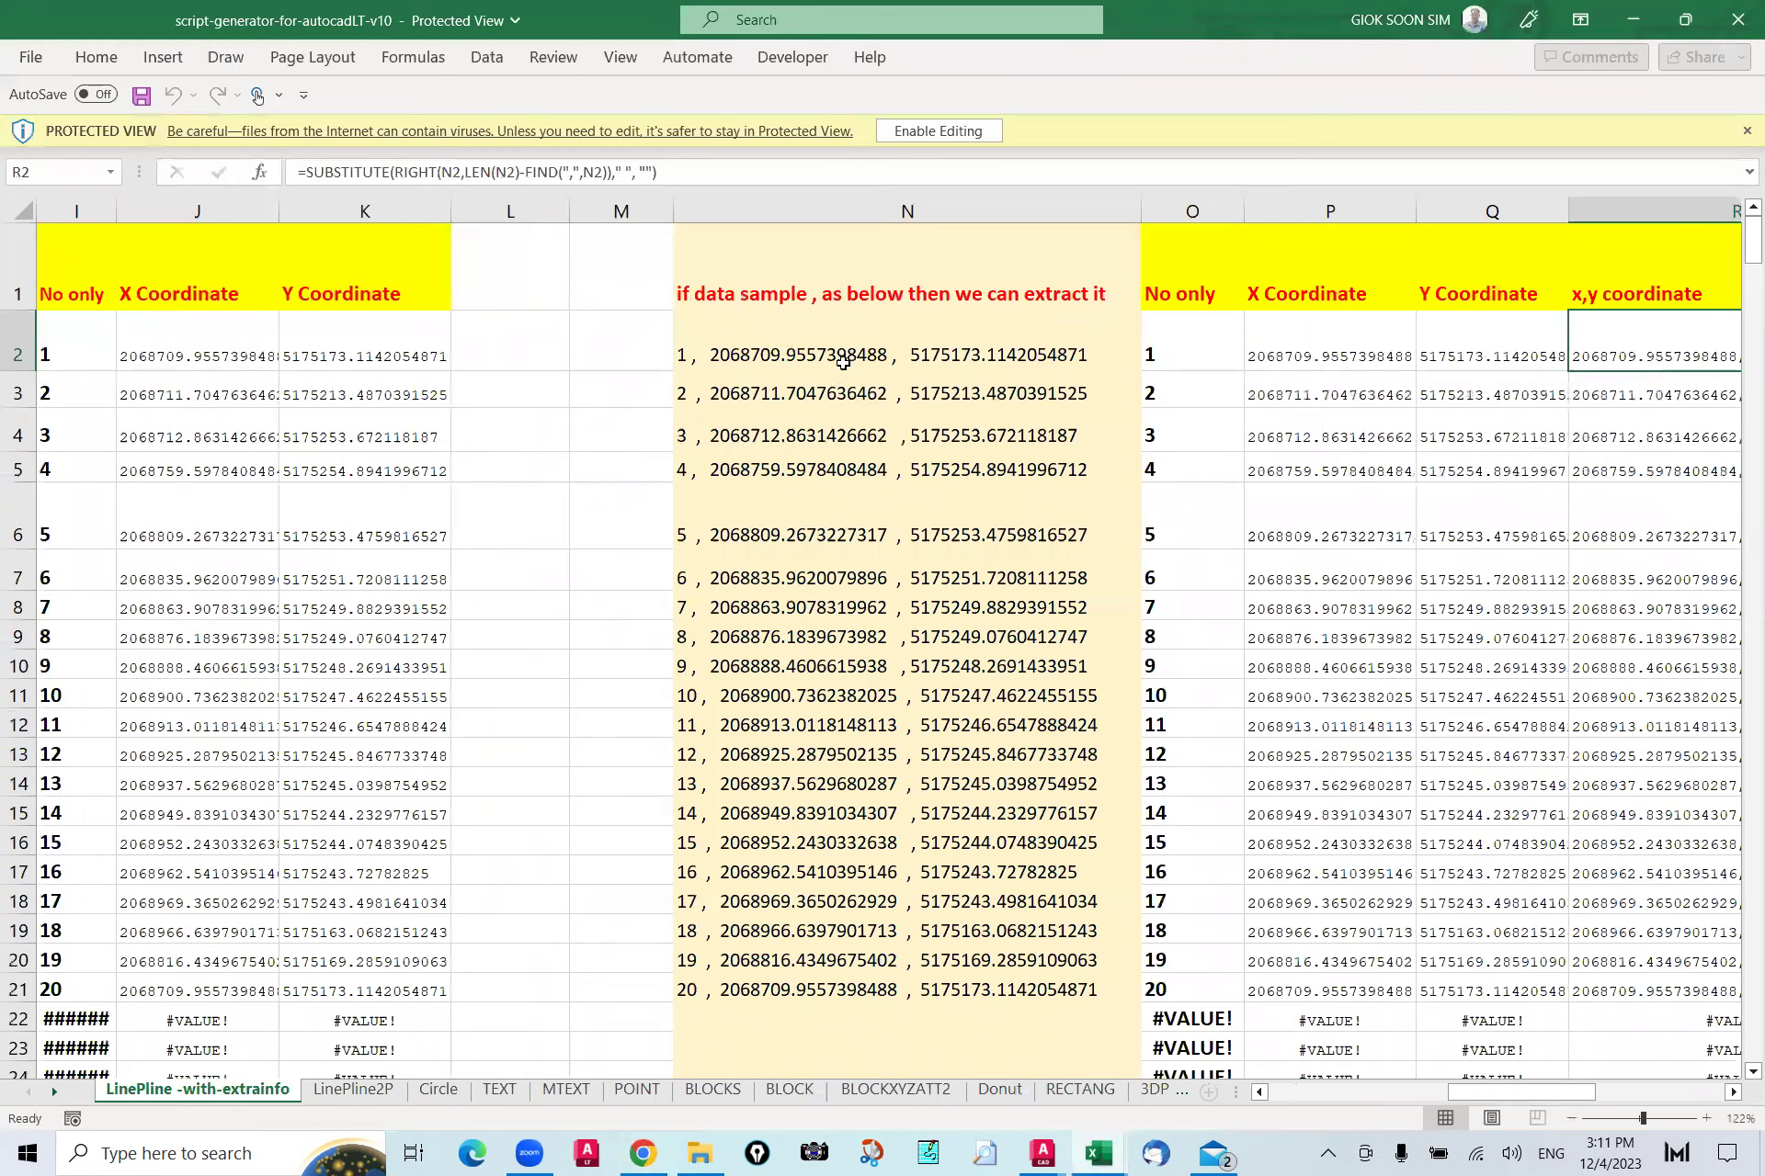
Step: Select data sample cell N2 and enable editing of the workbook, declining to open it as read-only
click(738, 347)
click(639, 179)
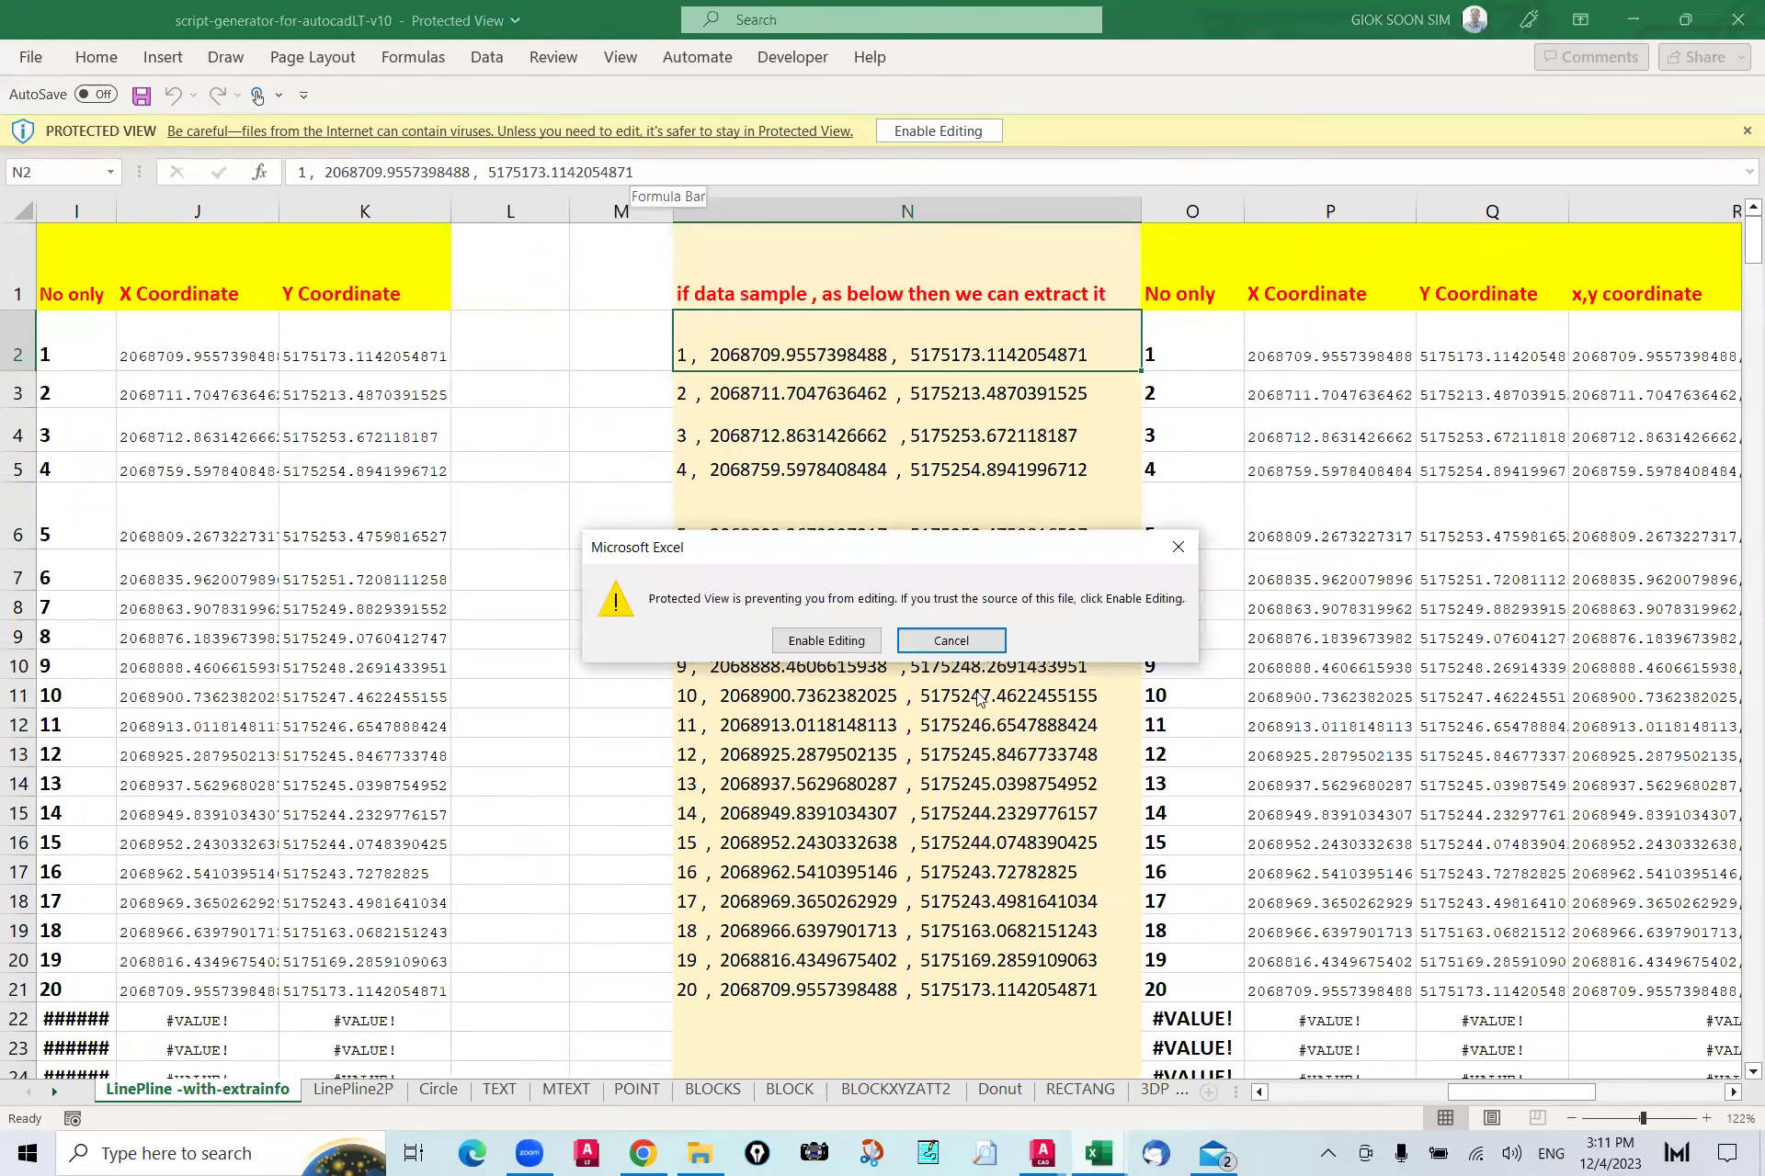
click(841, 641)
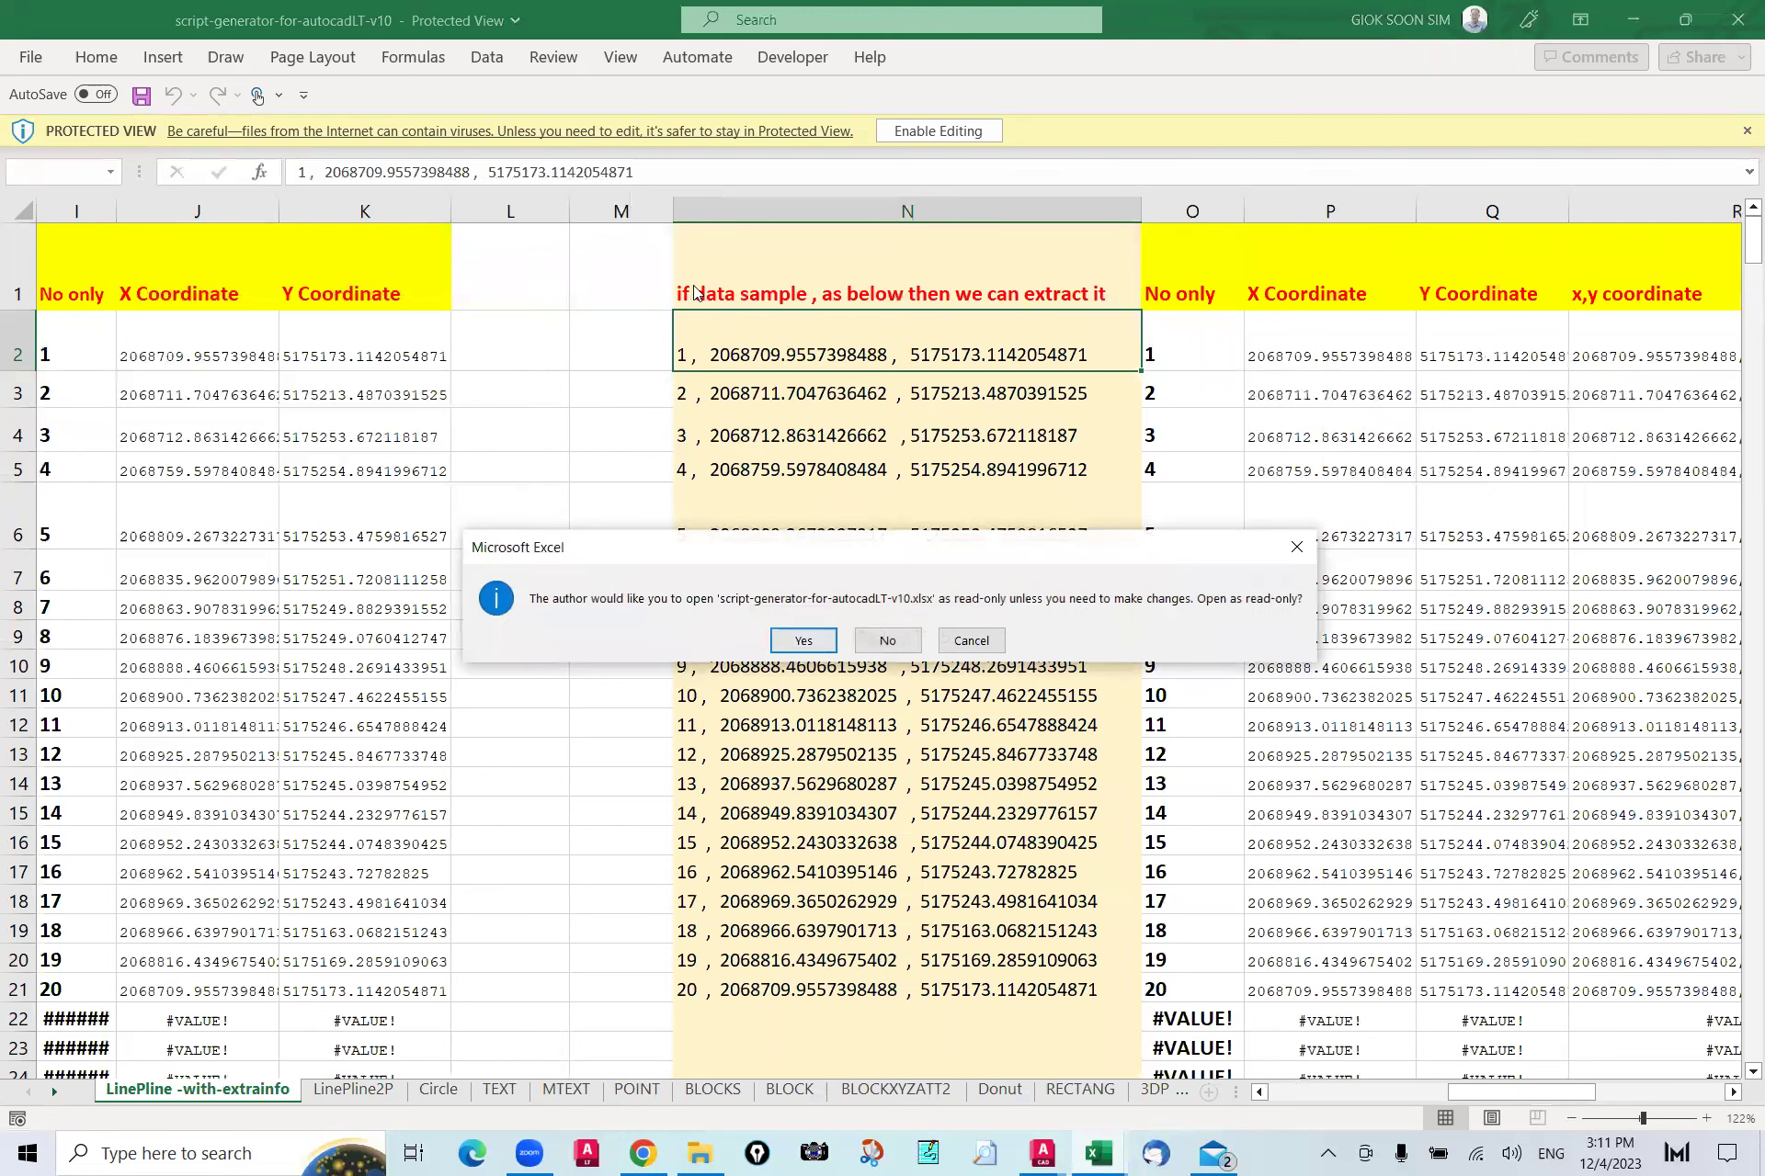
click(884, 644)
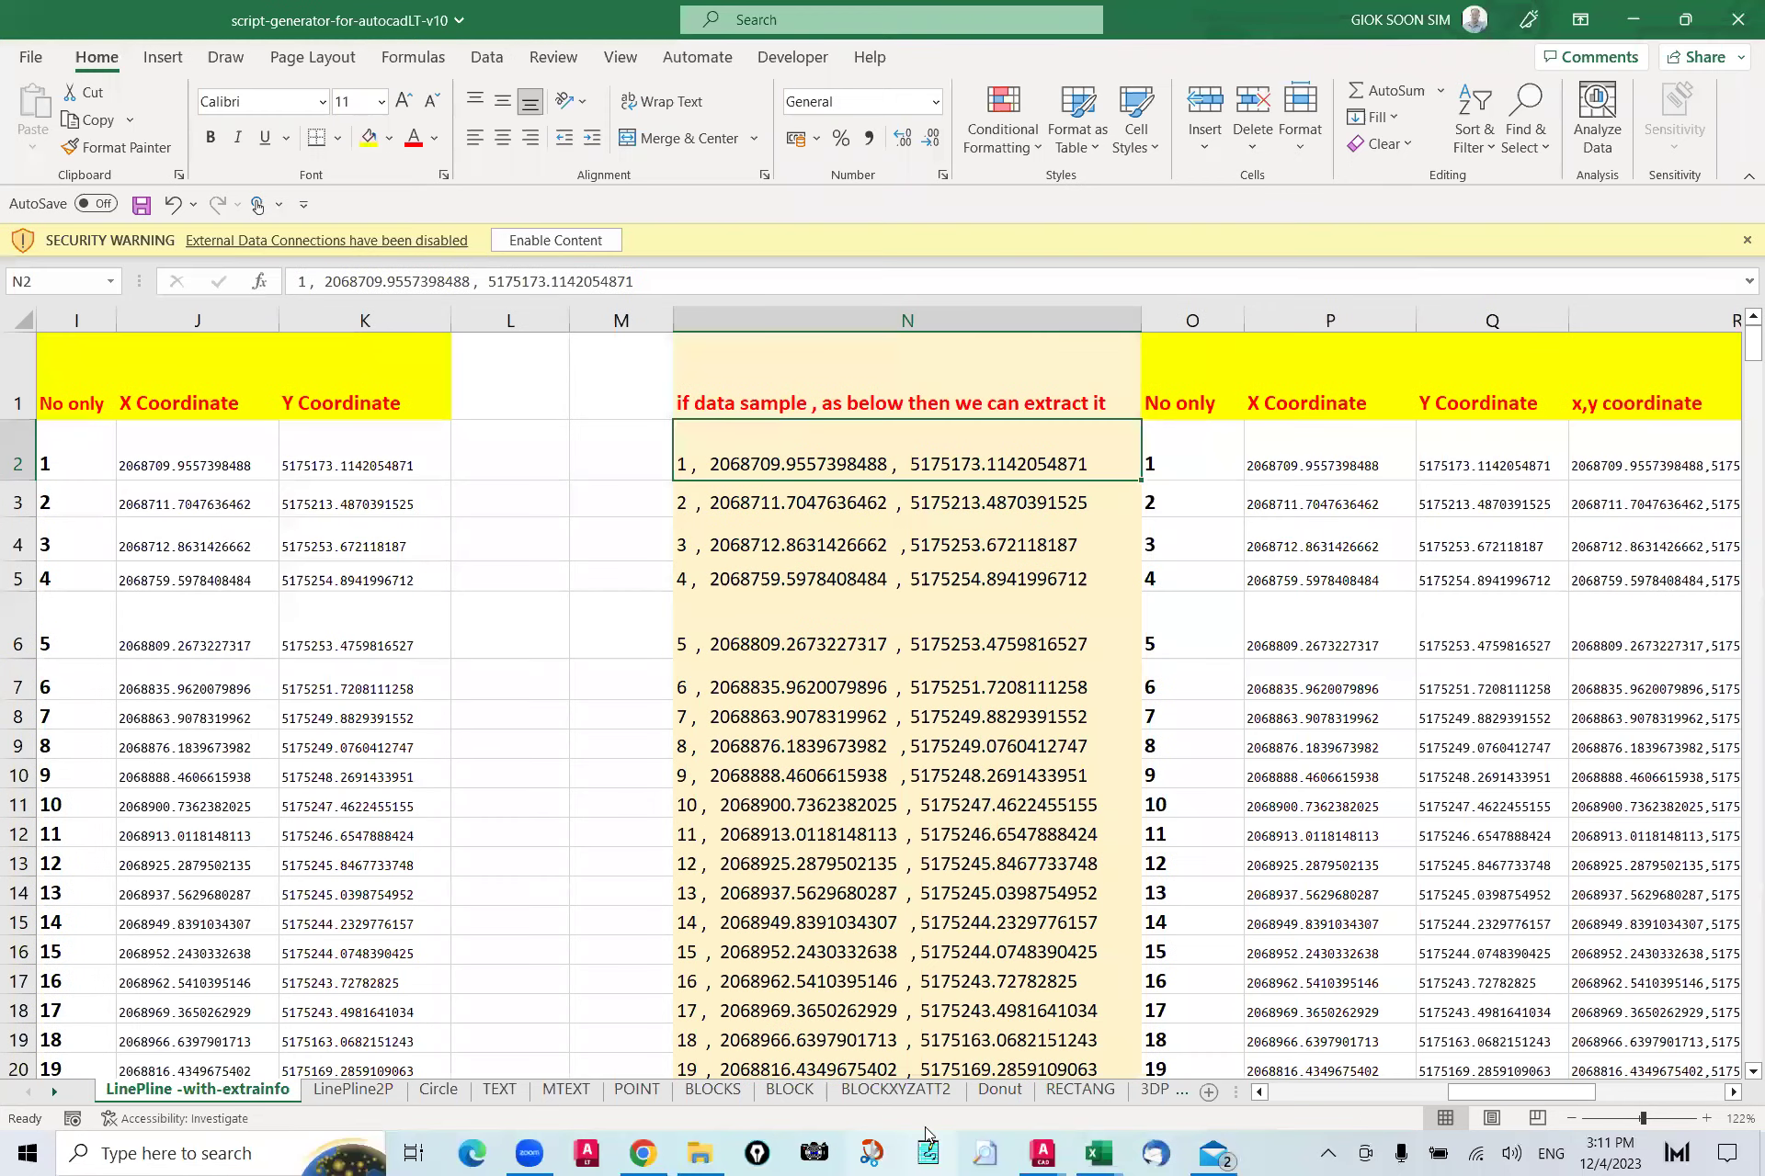
Step: Switch to win32pad, open the recent file 11point-sample.txt, and add extra spaces before the second comma and after "2068709." in line 1
key(alt+Tab)
click(19, 38)
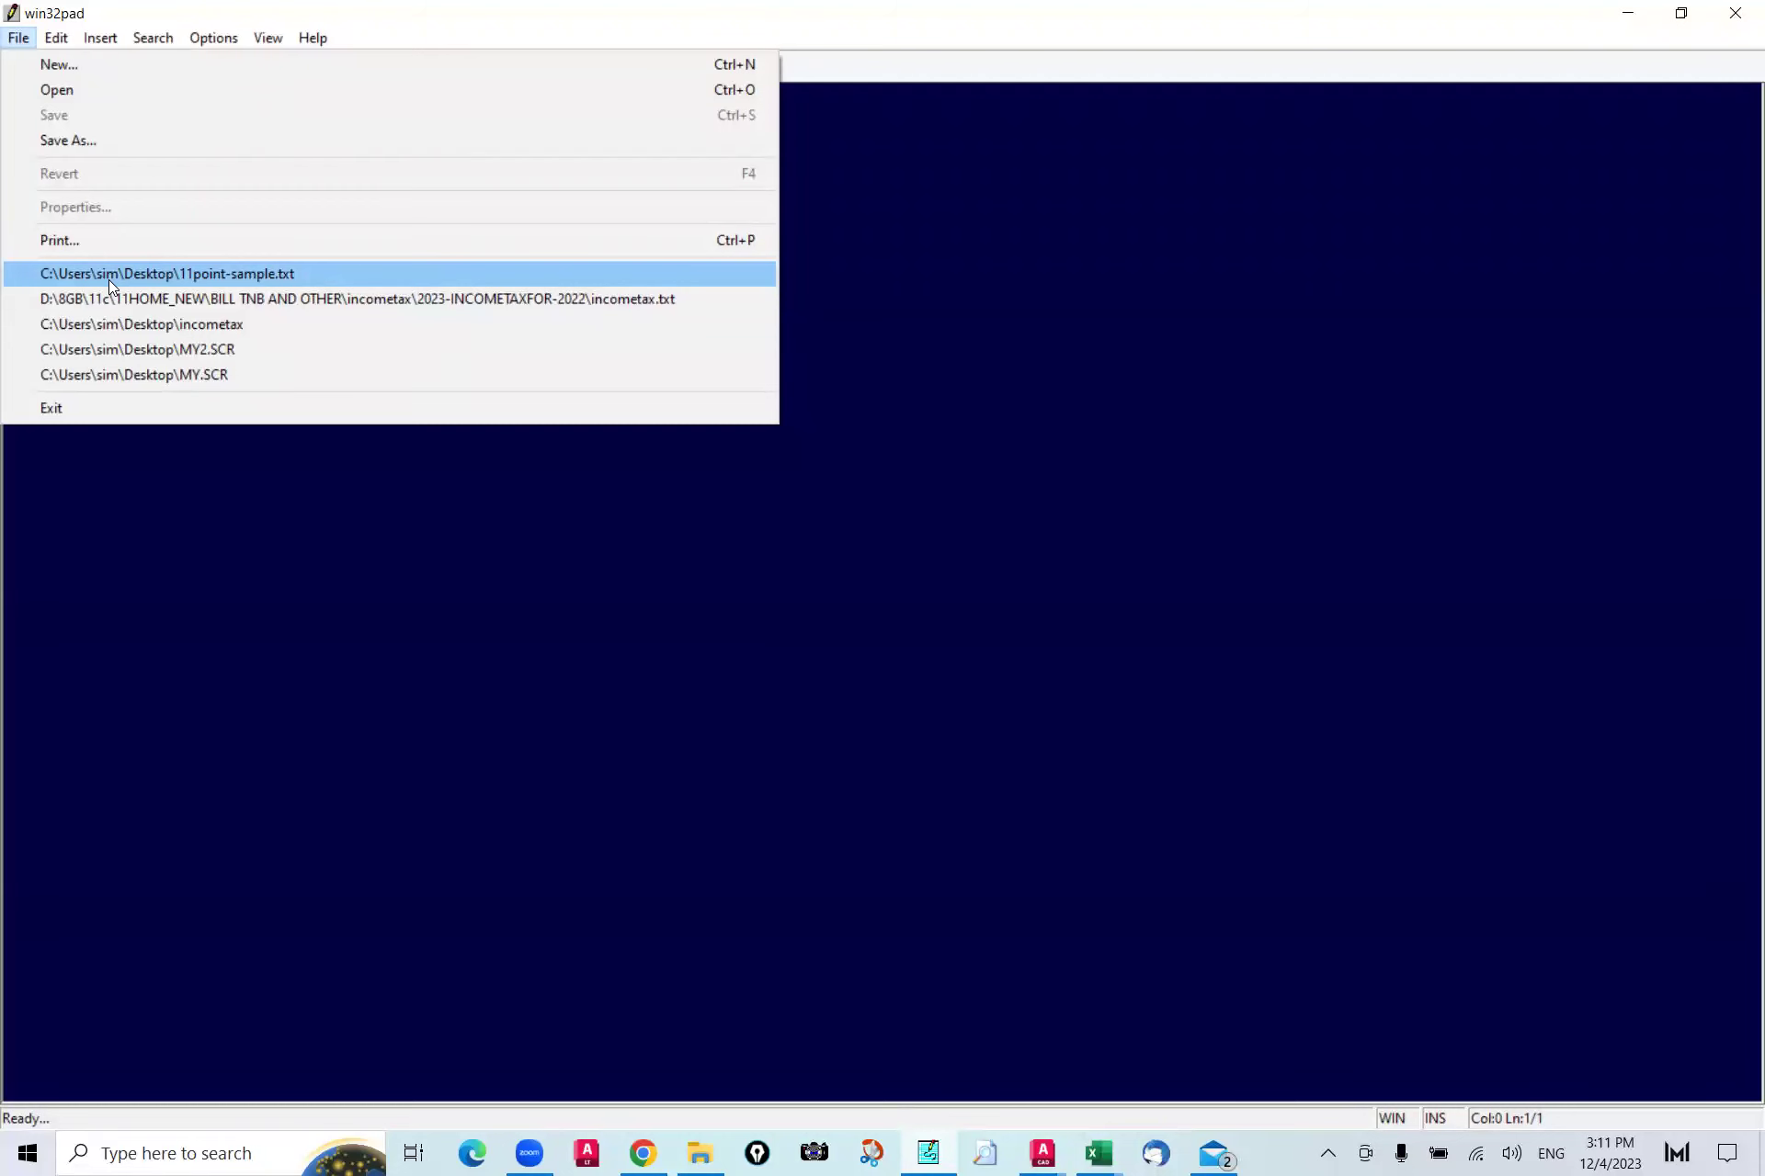
click(111, 276)
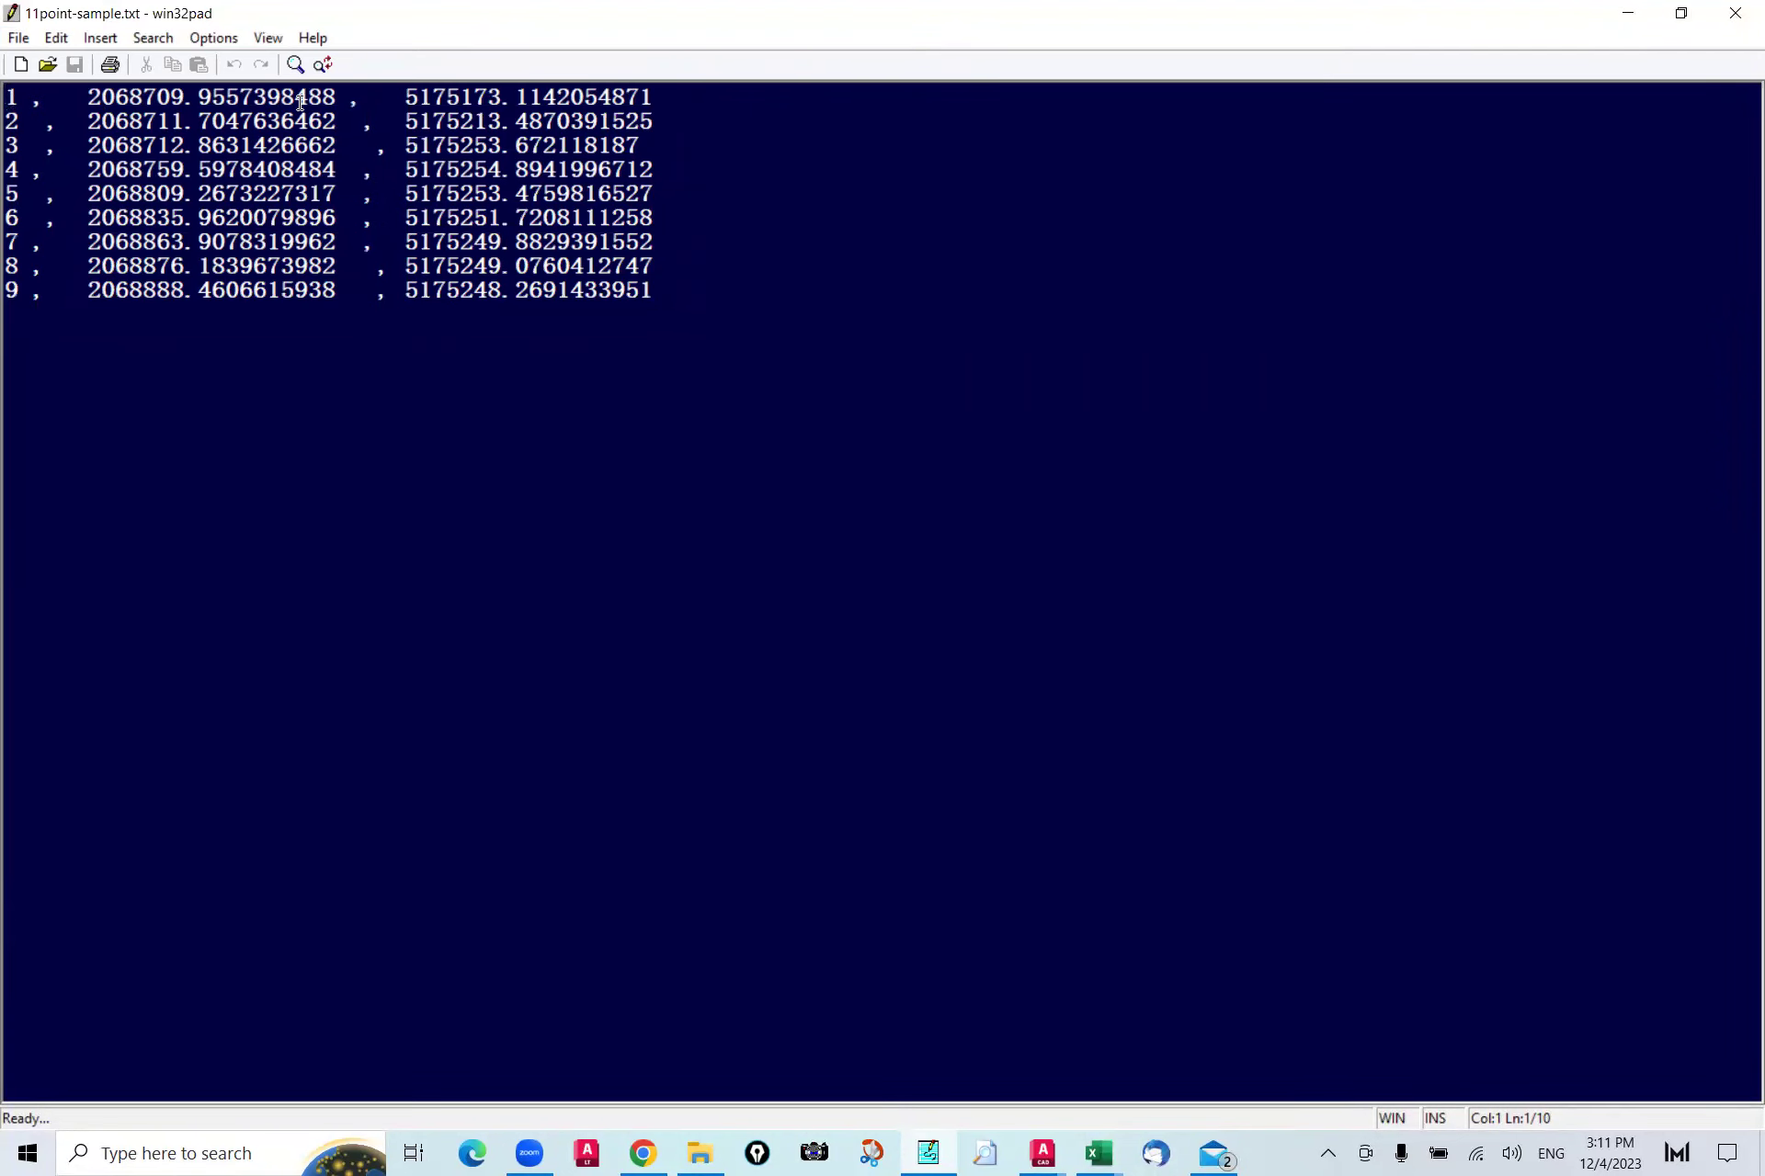
click(353, 97)
click(197, 97)
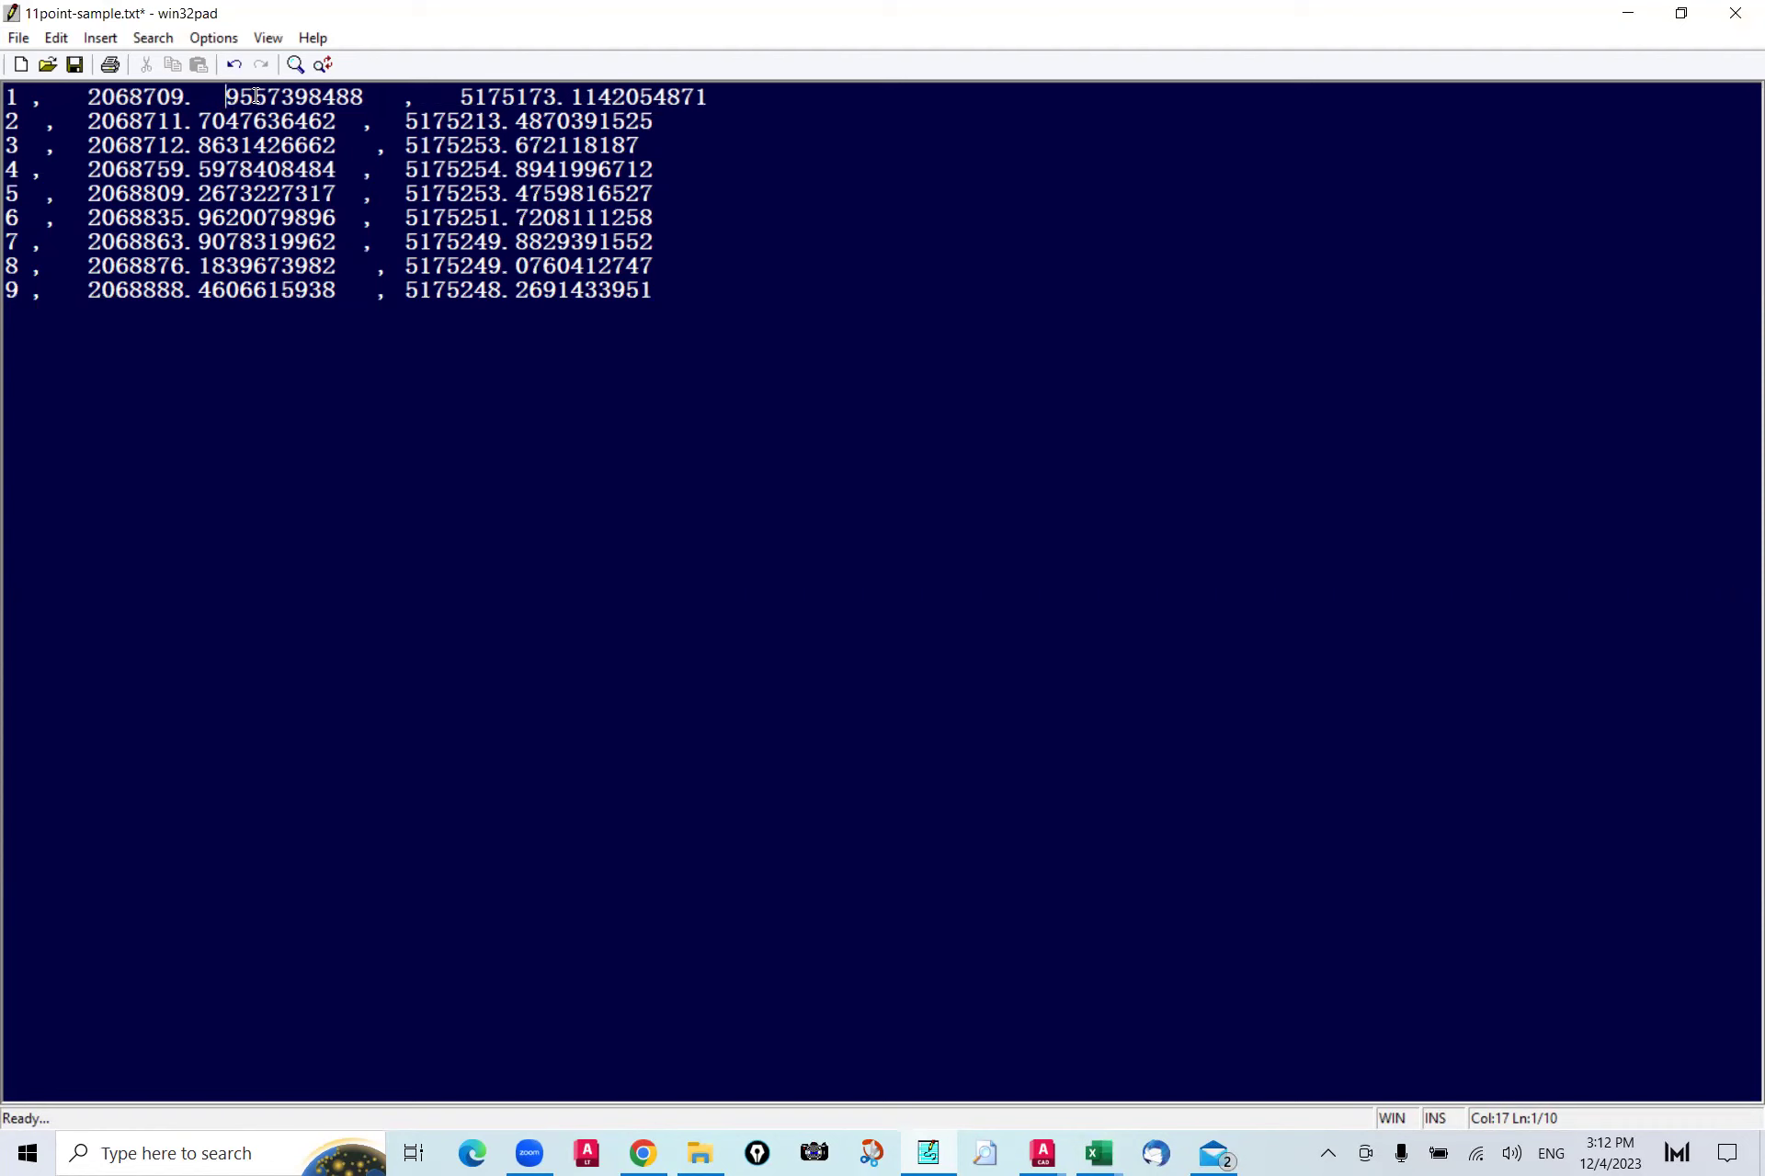
Step: Copy all nine point lines from 11point-sample.txt and switch back to the script-generator-for-autocadLT-v10 workbook in Excel
drag(710, 311, 63, 79)
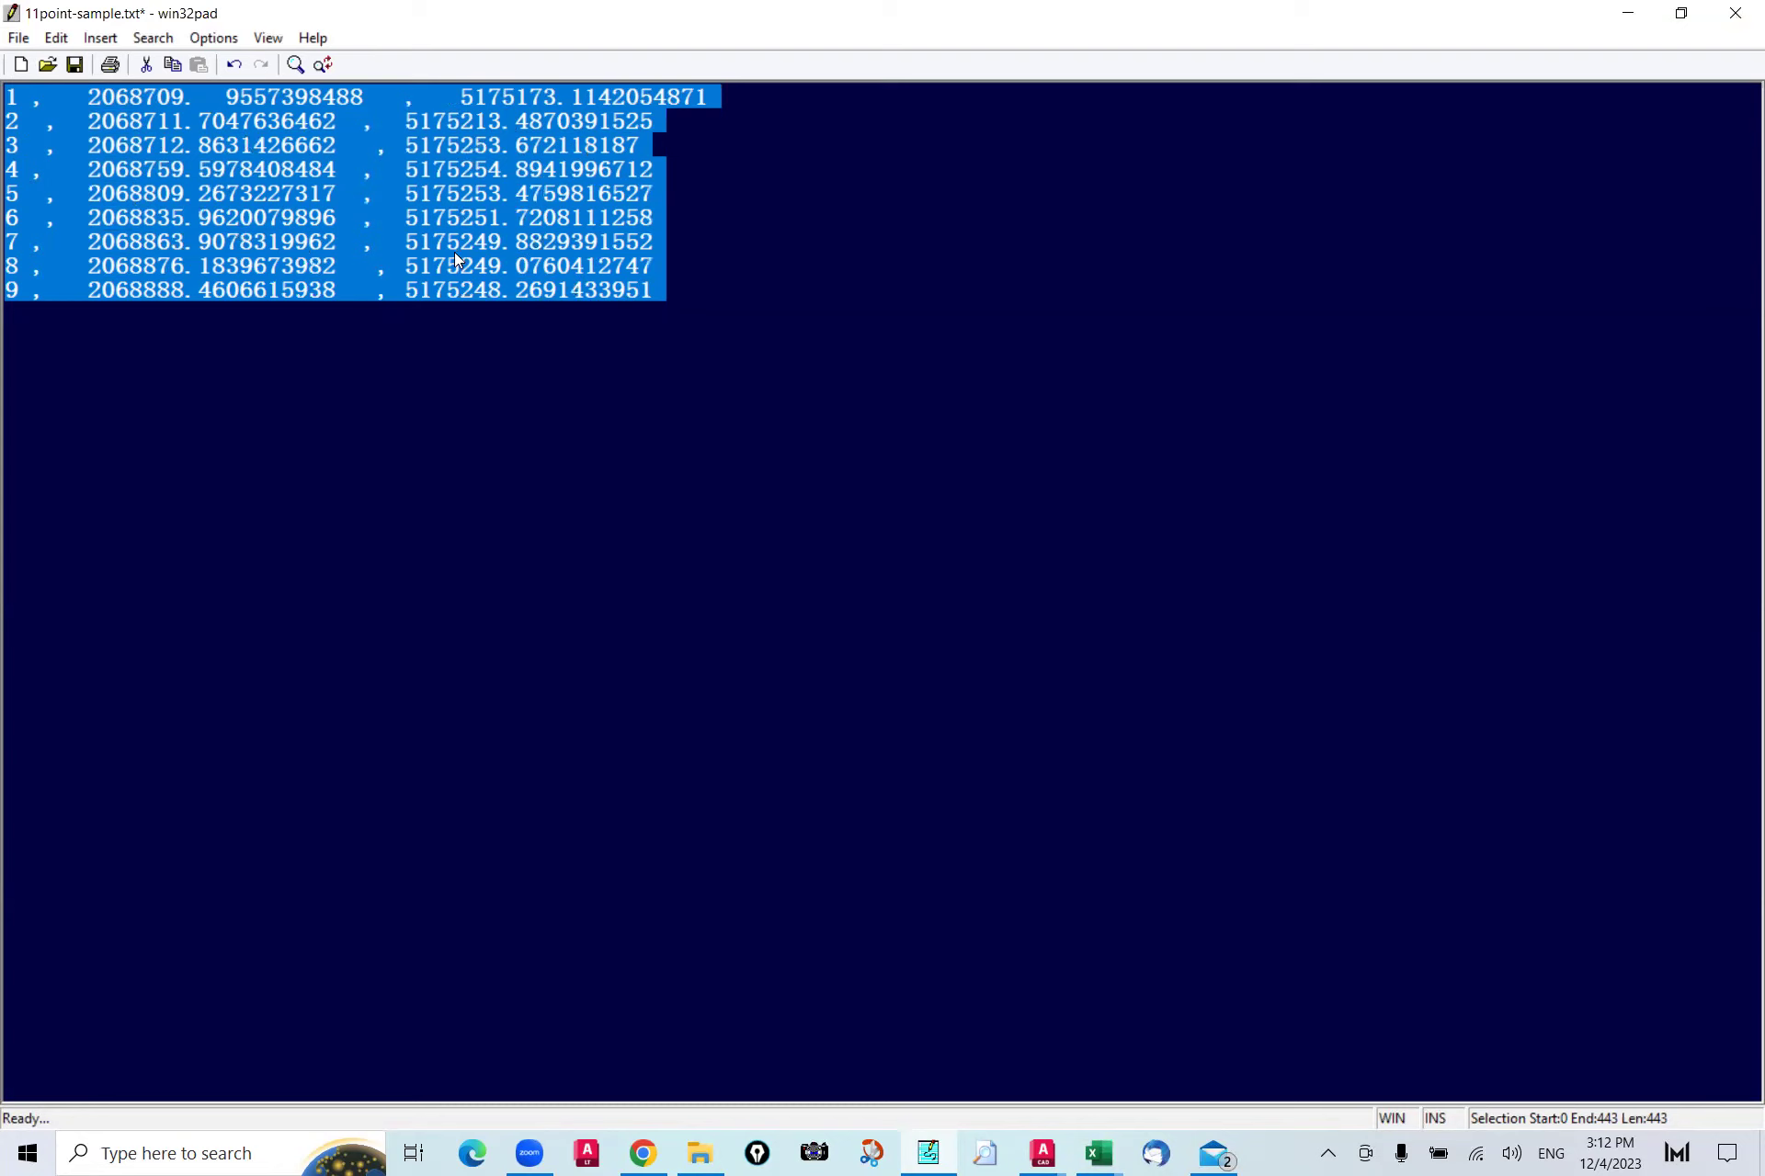
right_click(378, 169)
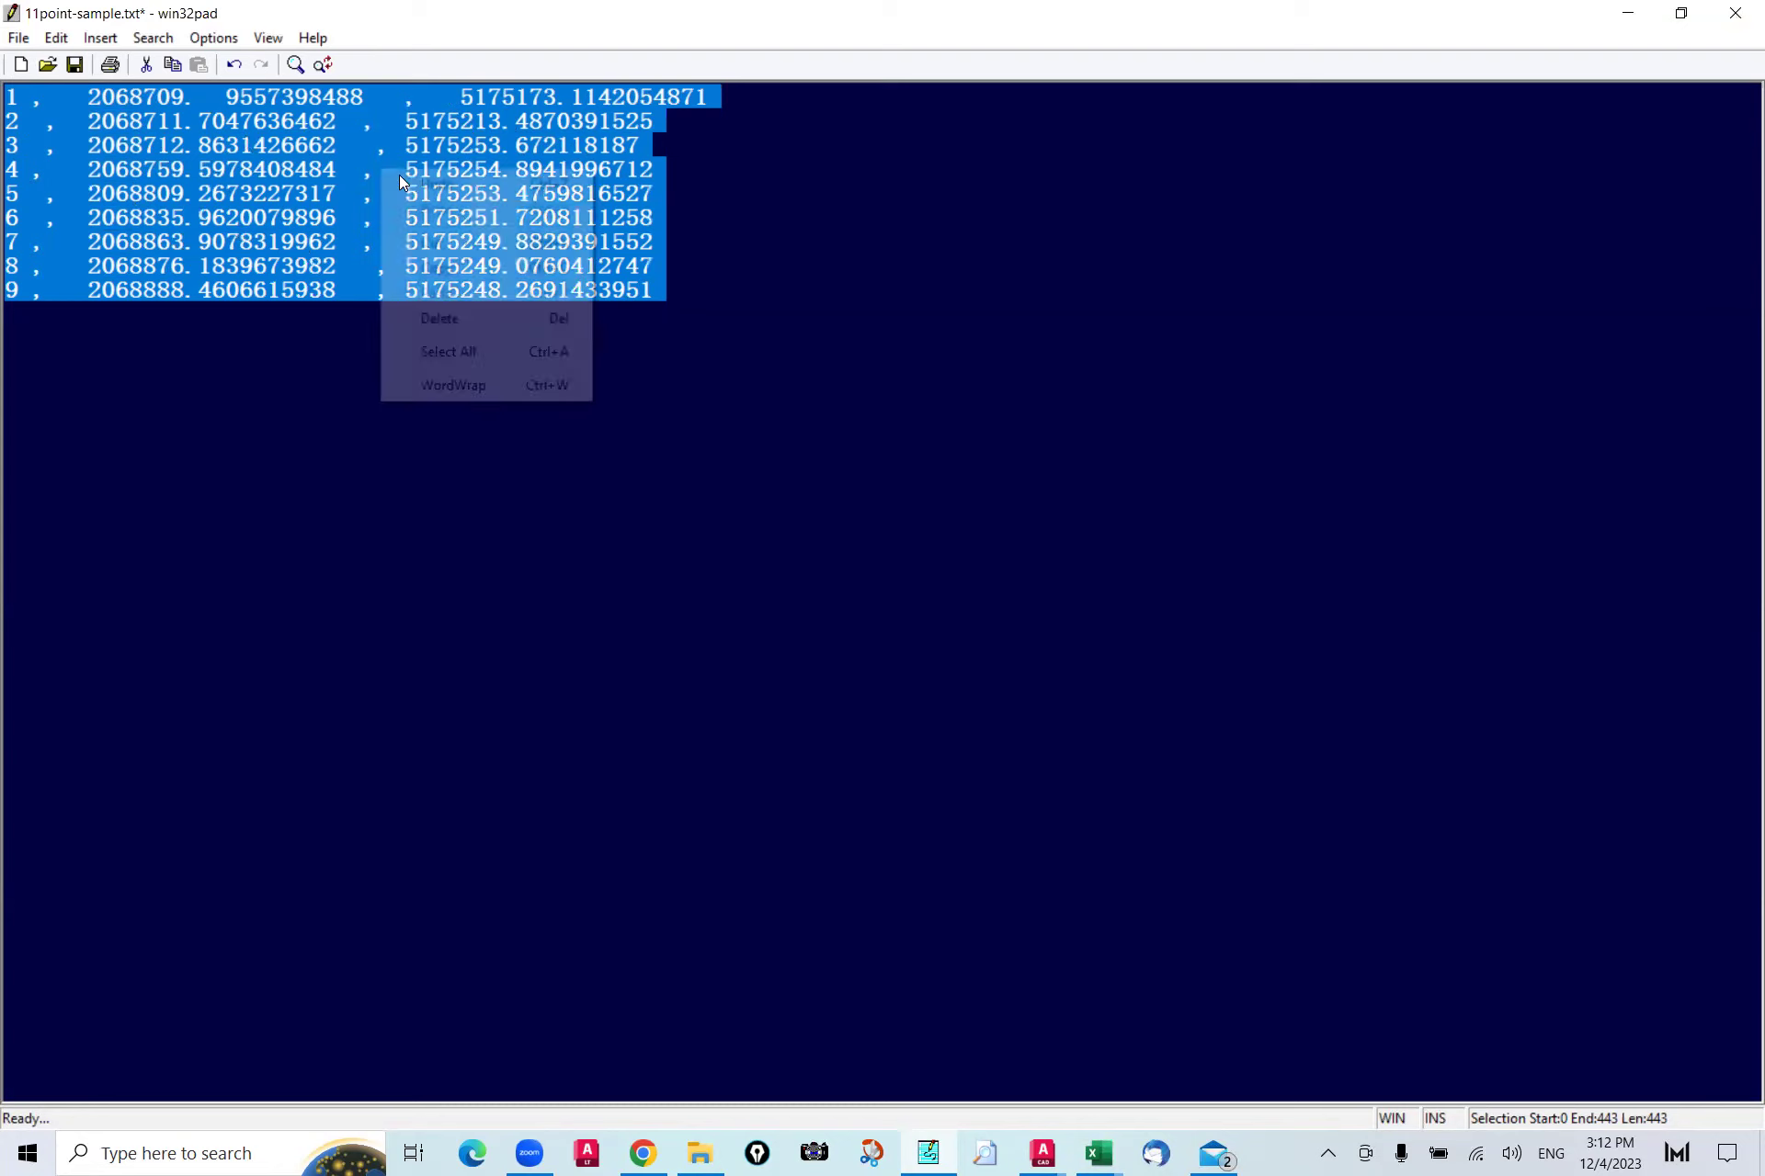
click(437, 268)
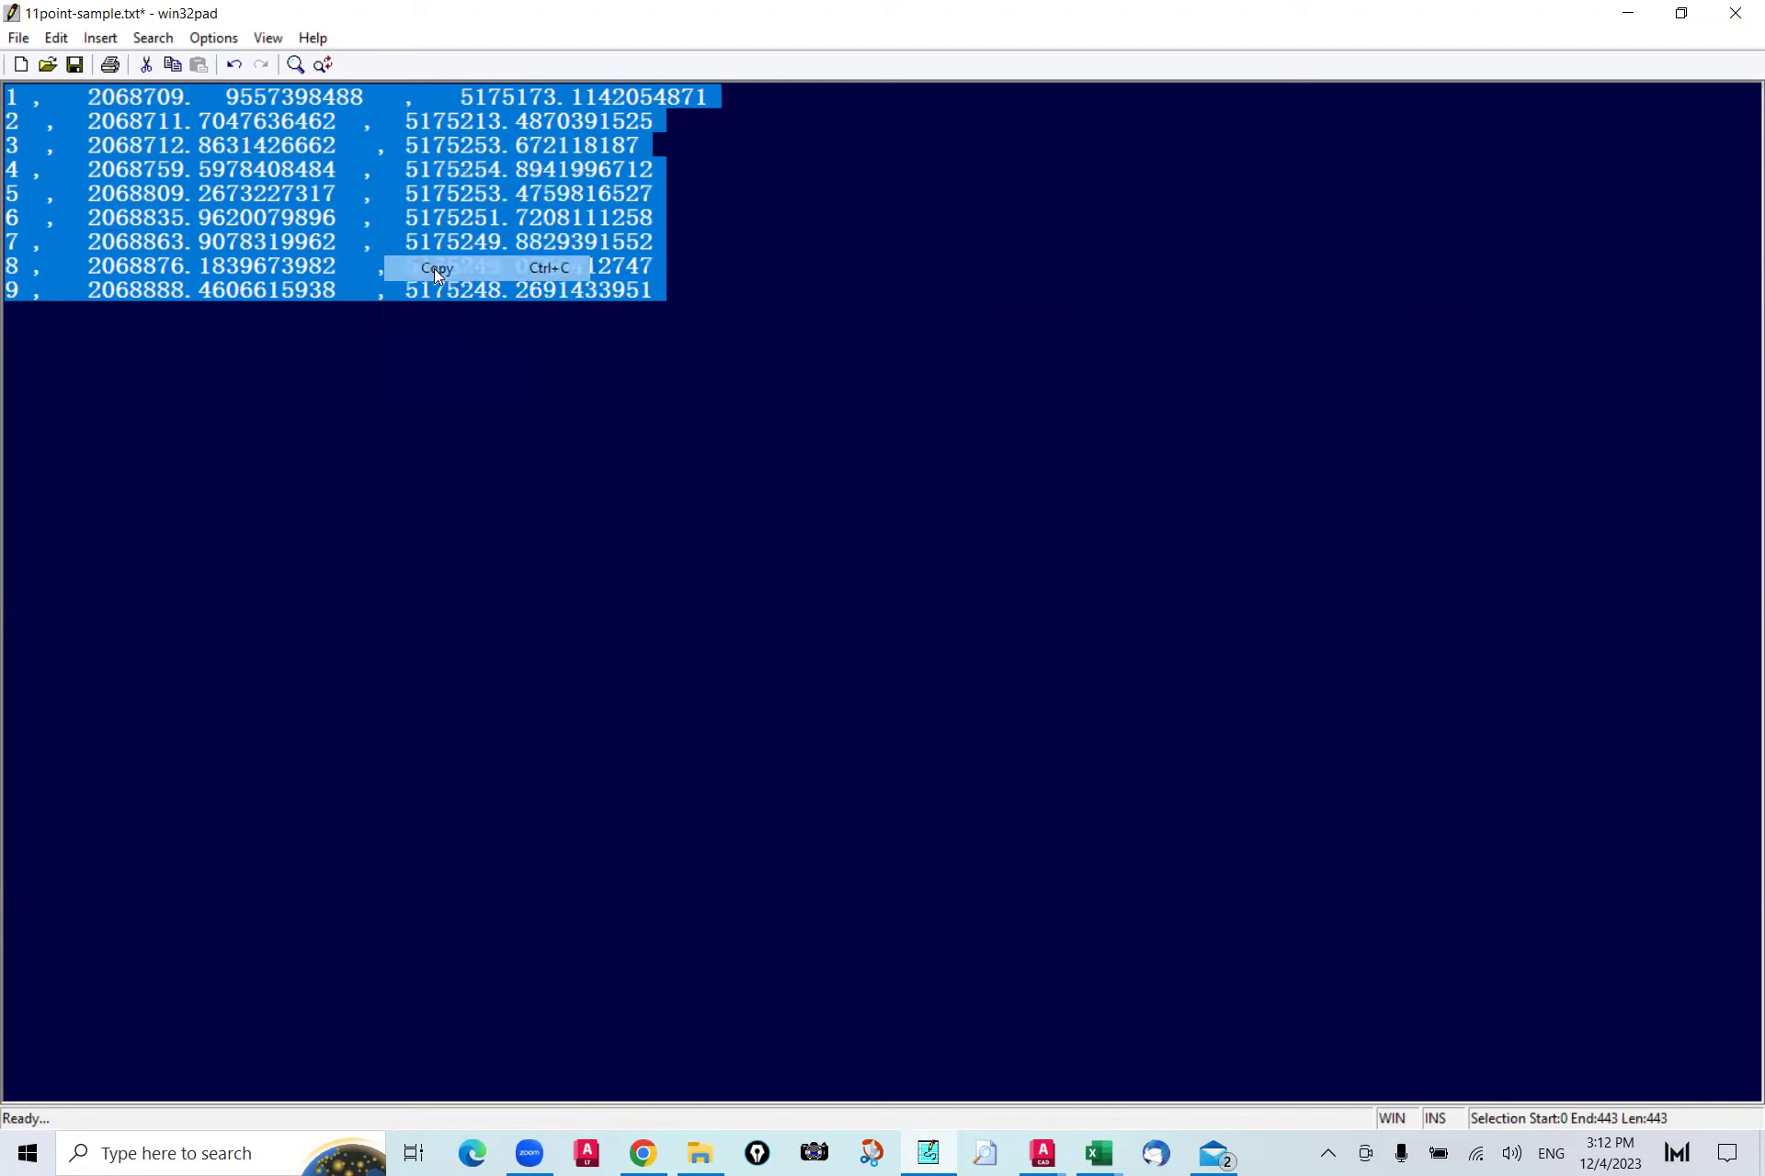
click(1100, 1154)
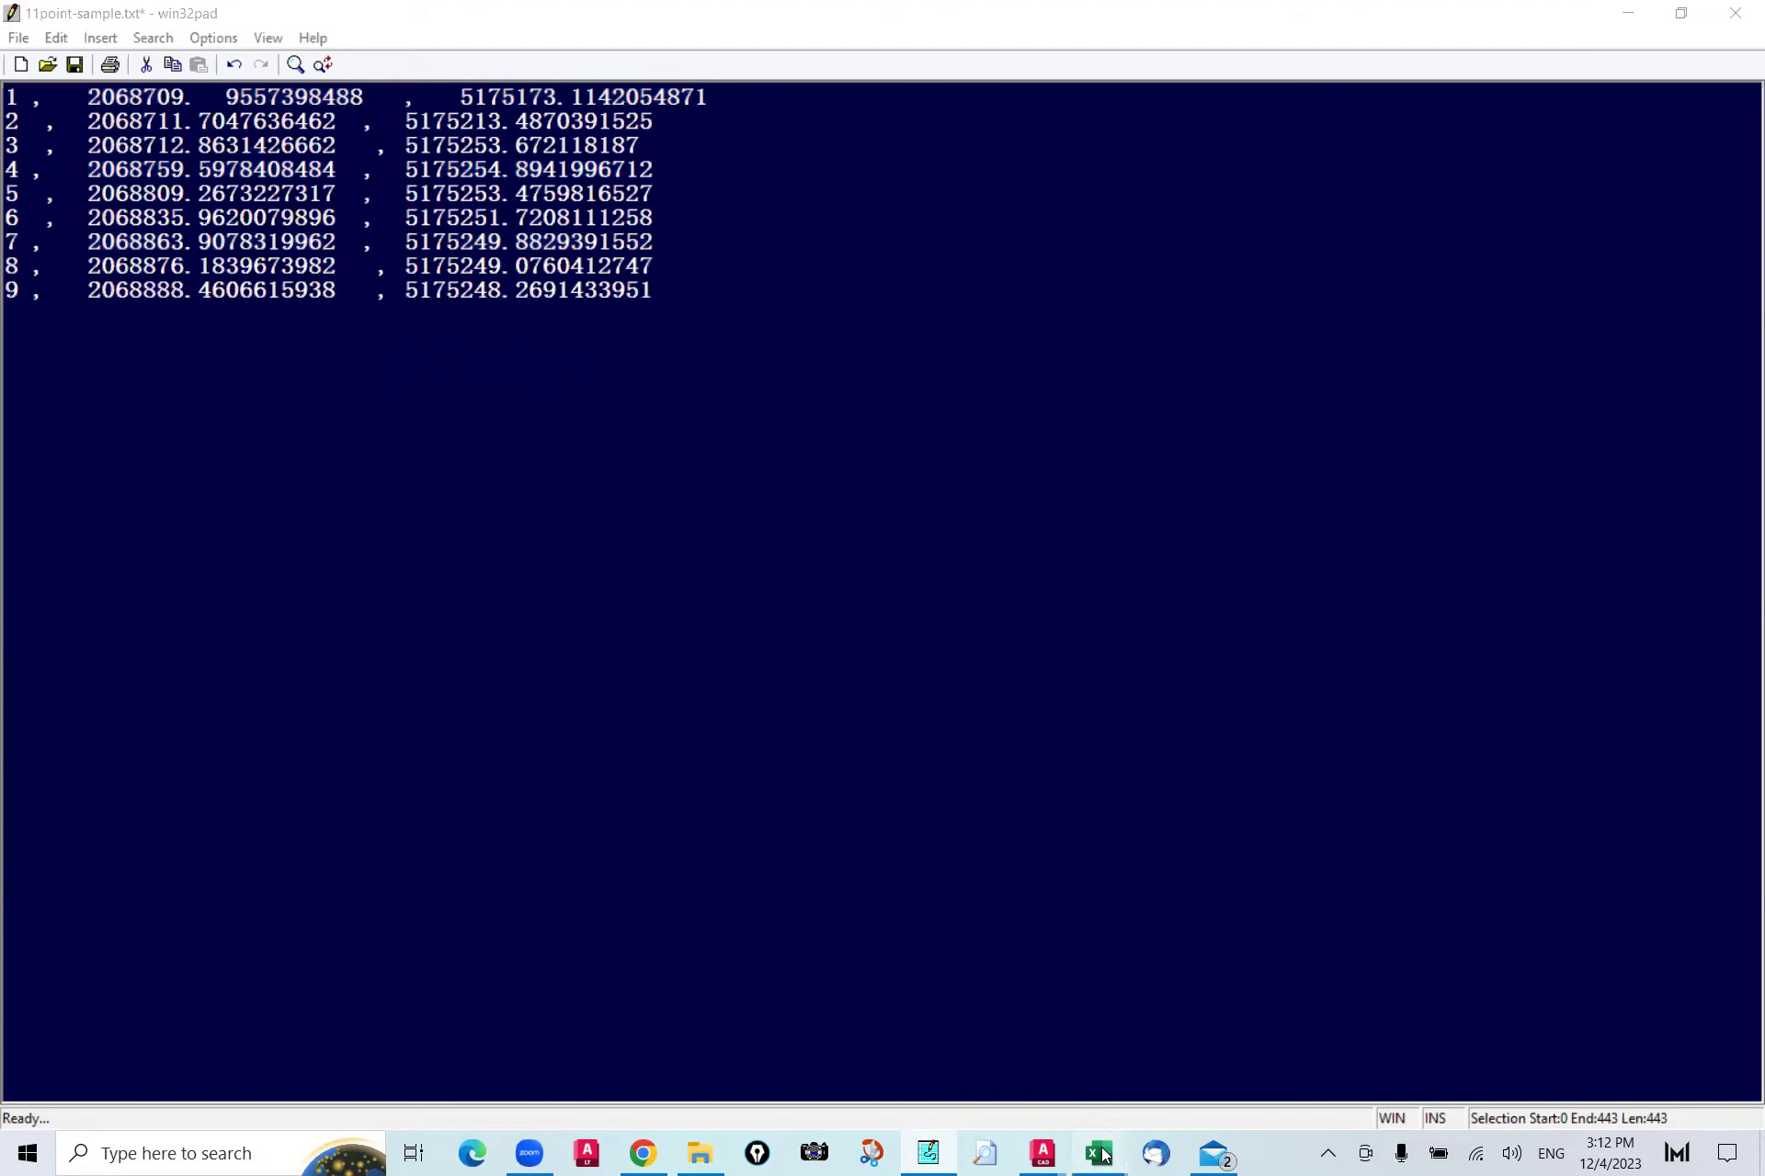
click(1140, 1055)
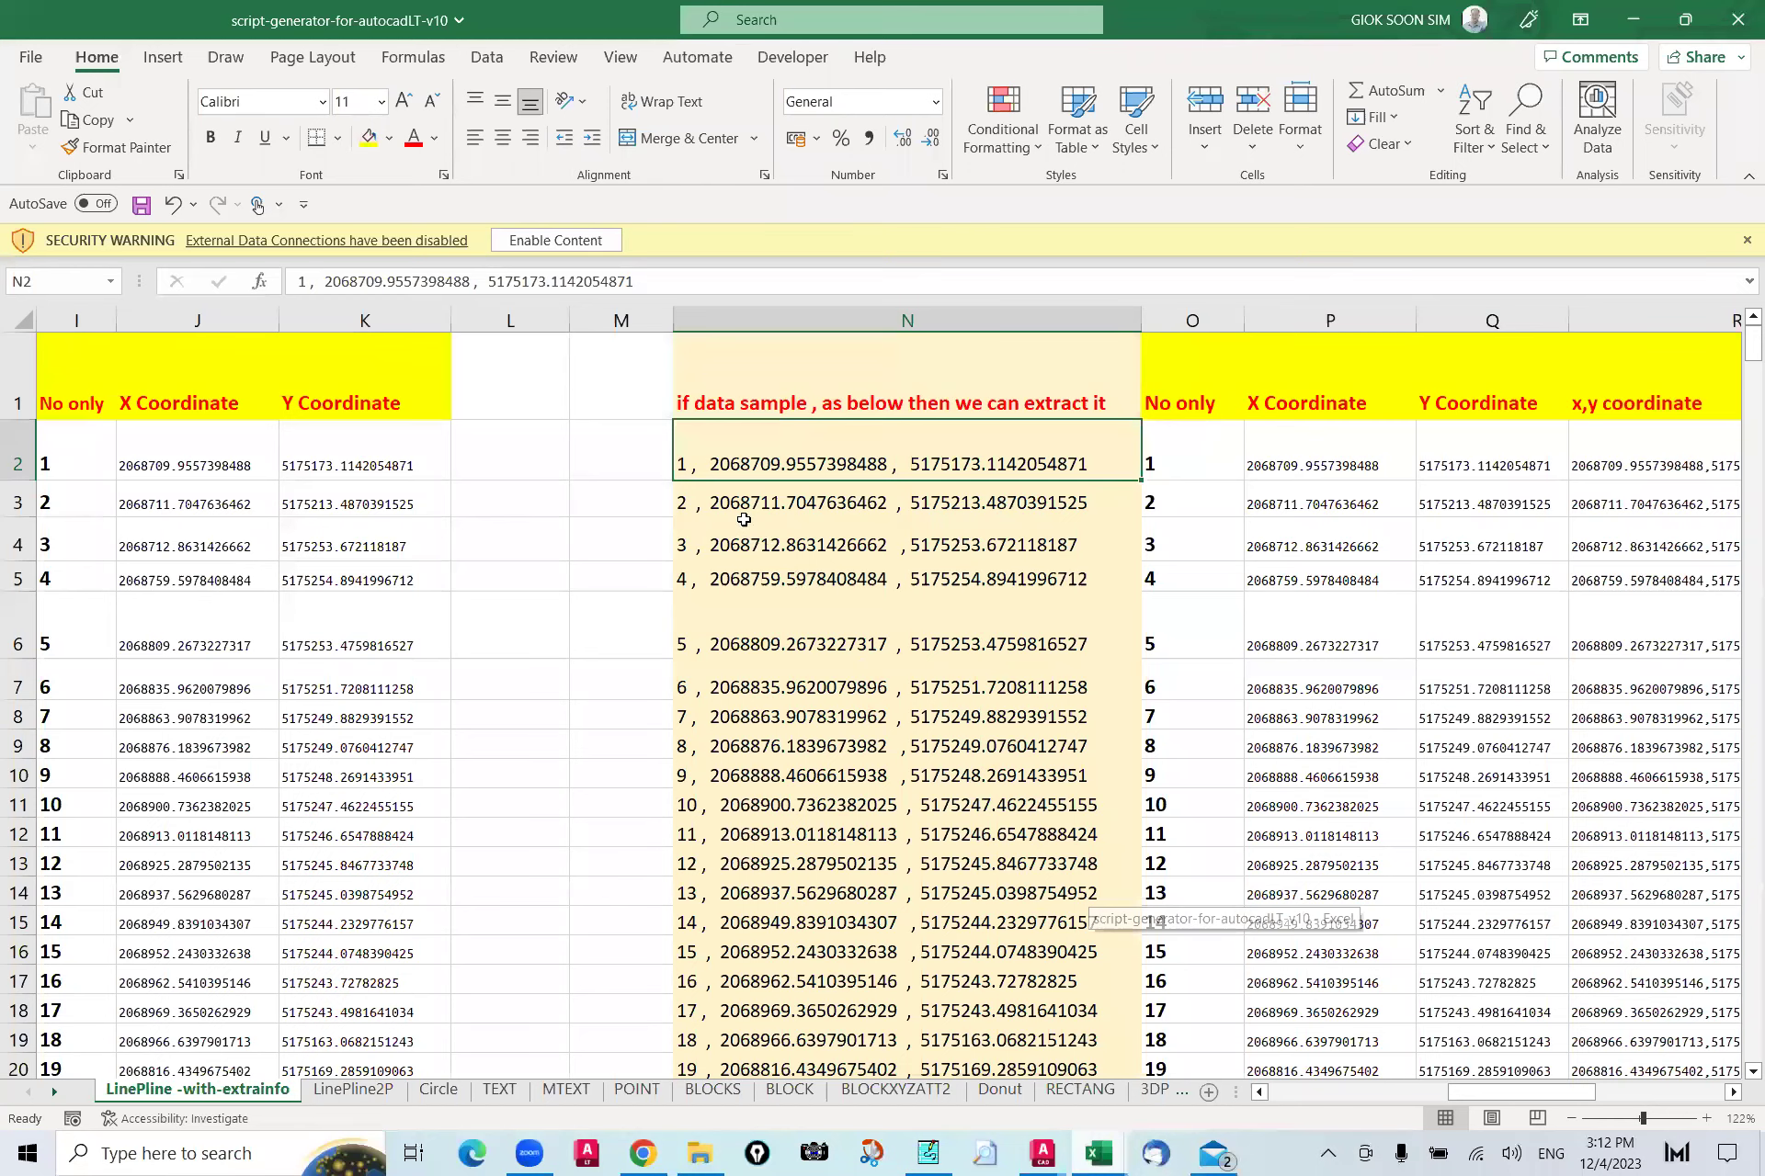
click(1047, 1154)
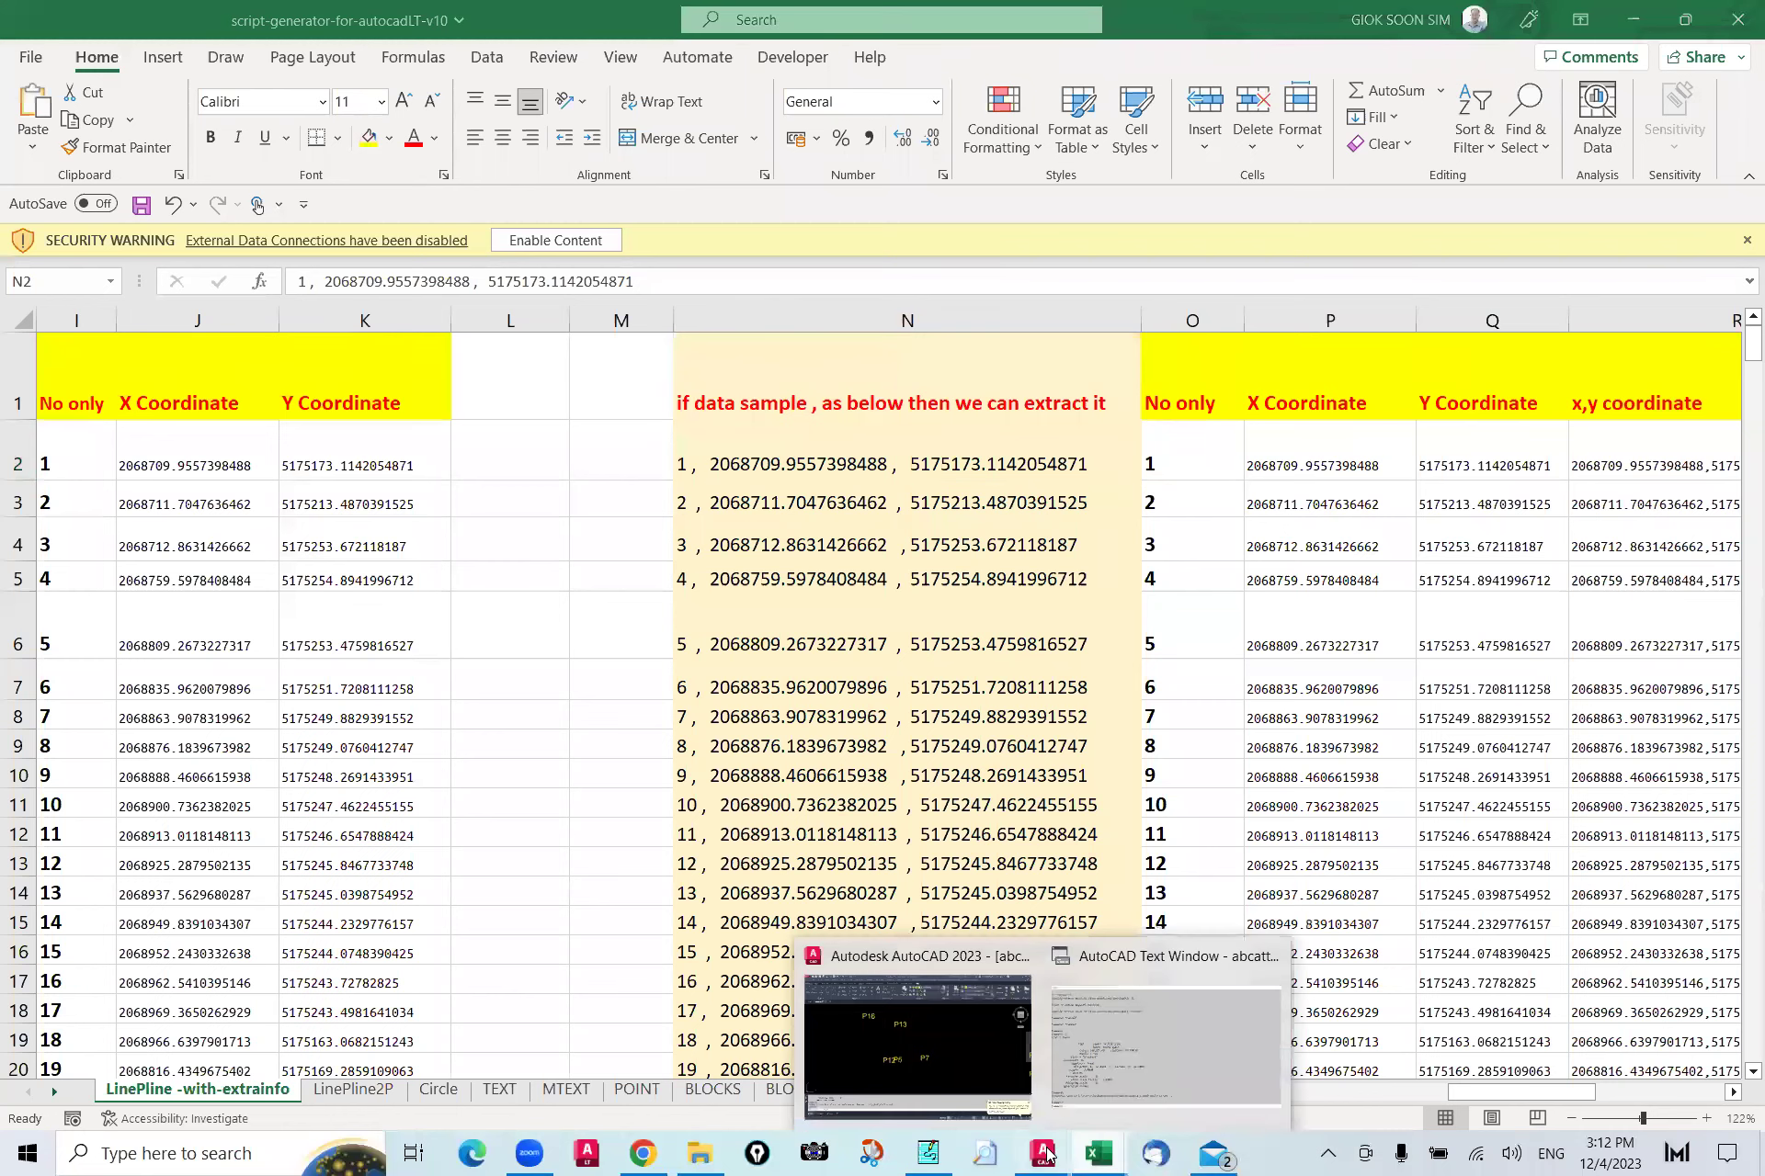
click(640, 1154)
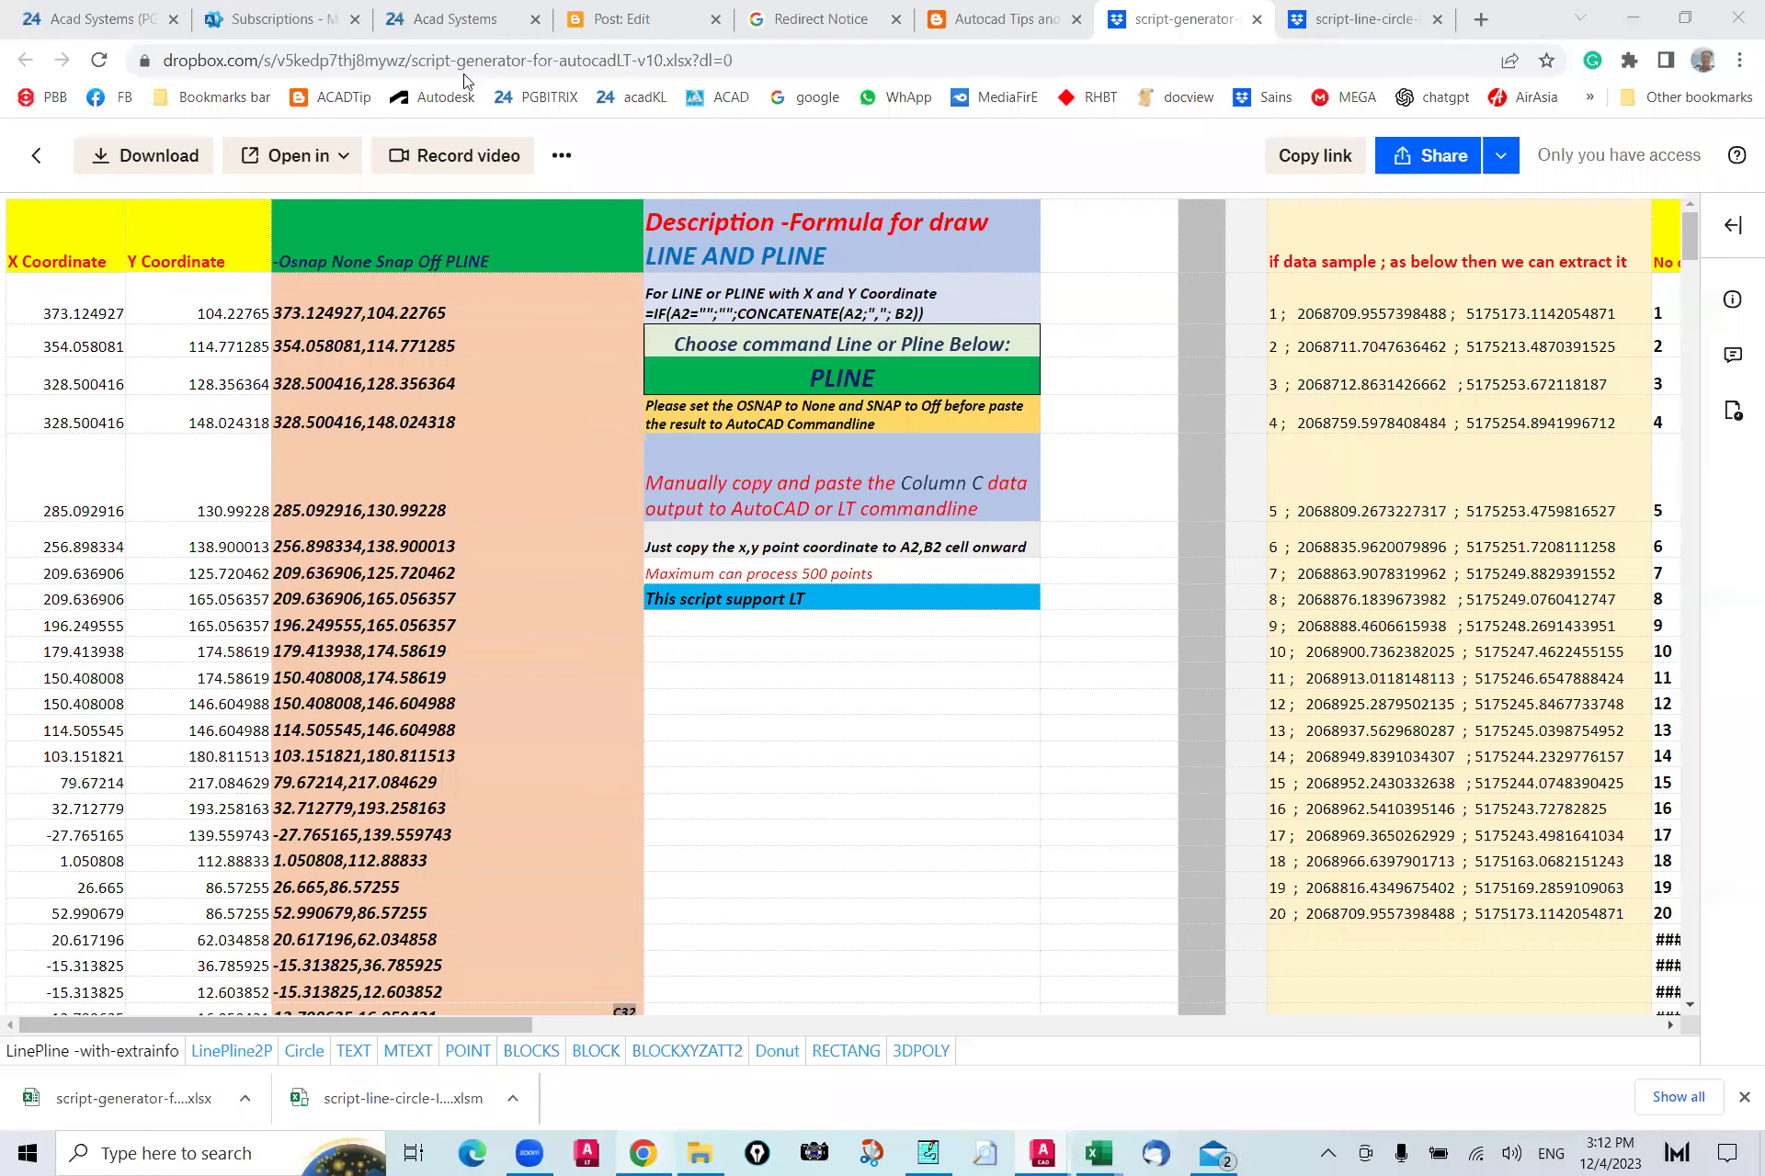
click(969, 23)
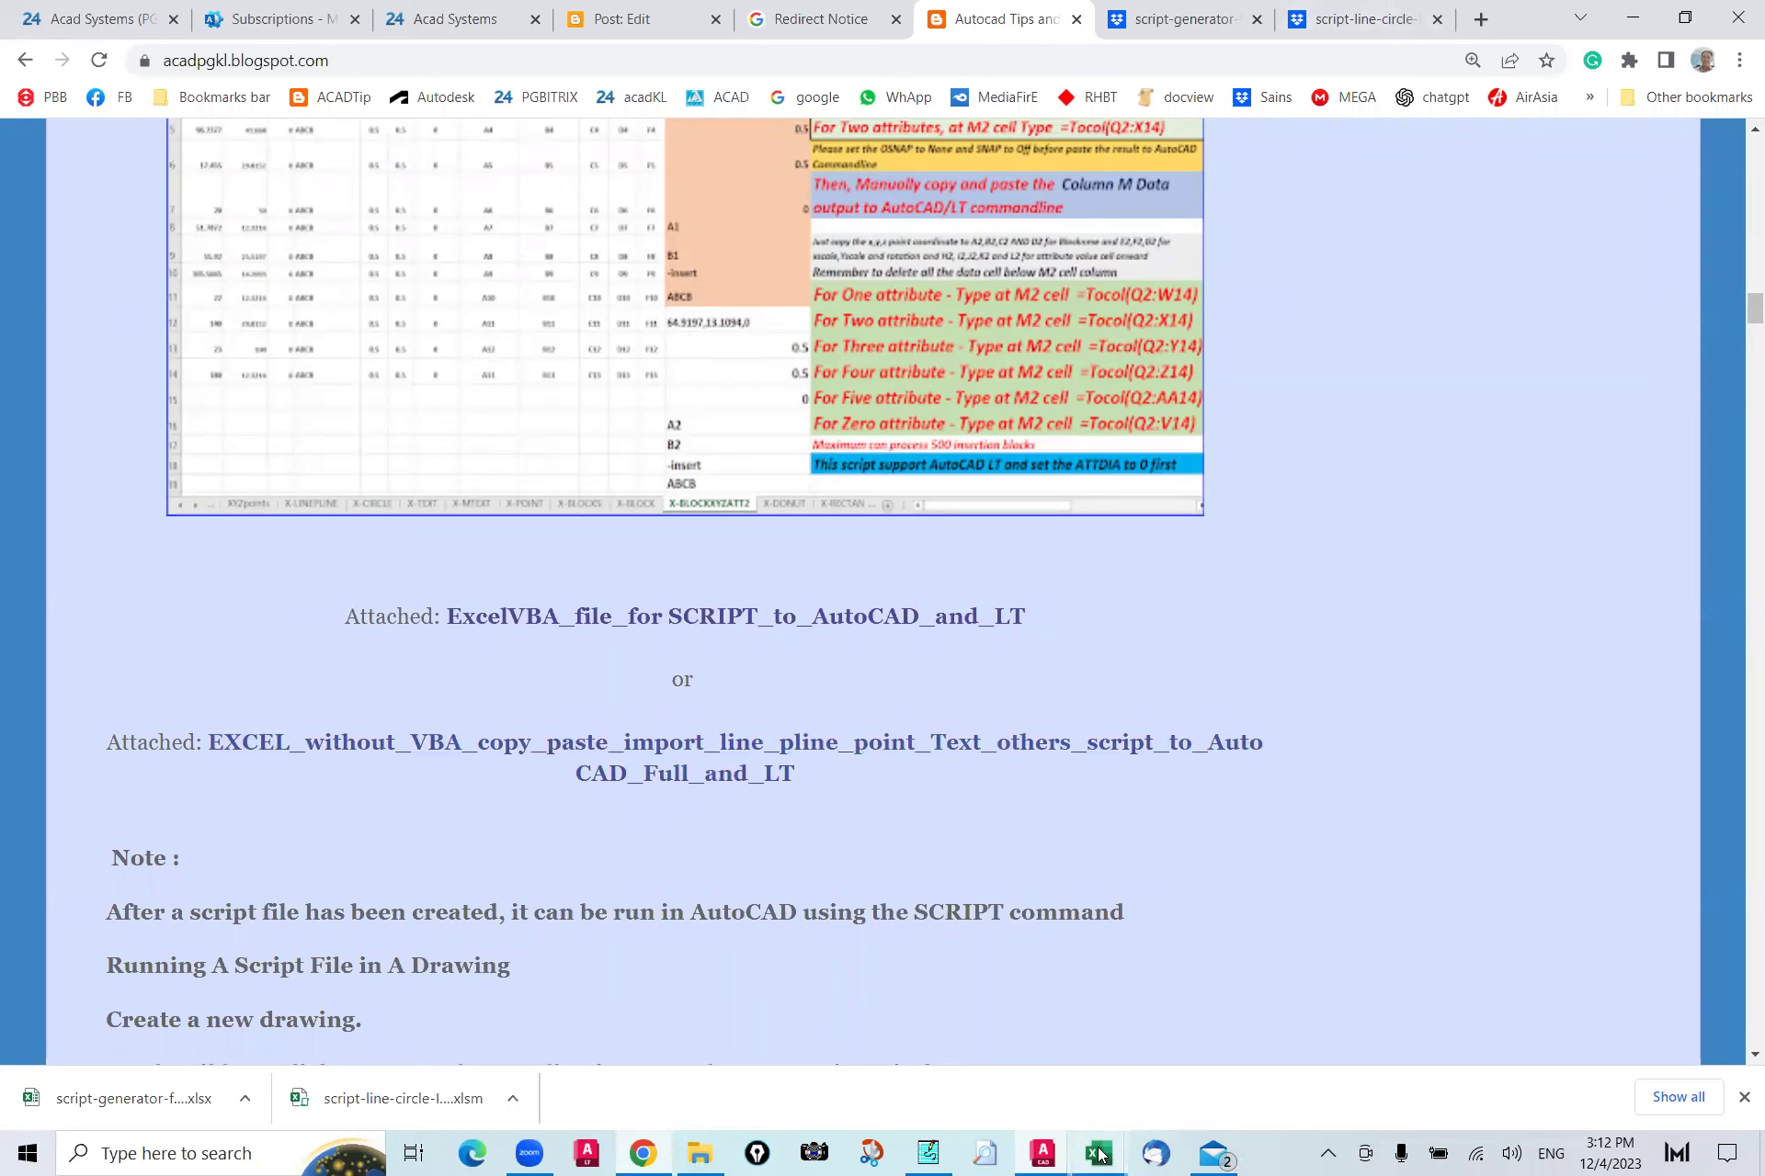
mouse_move(1097, 1155)
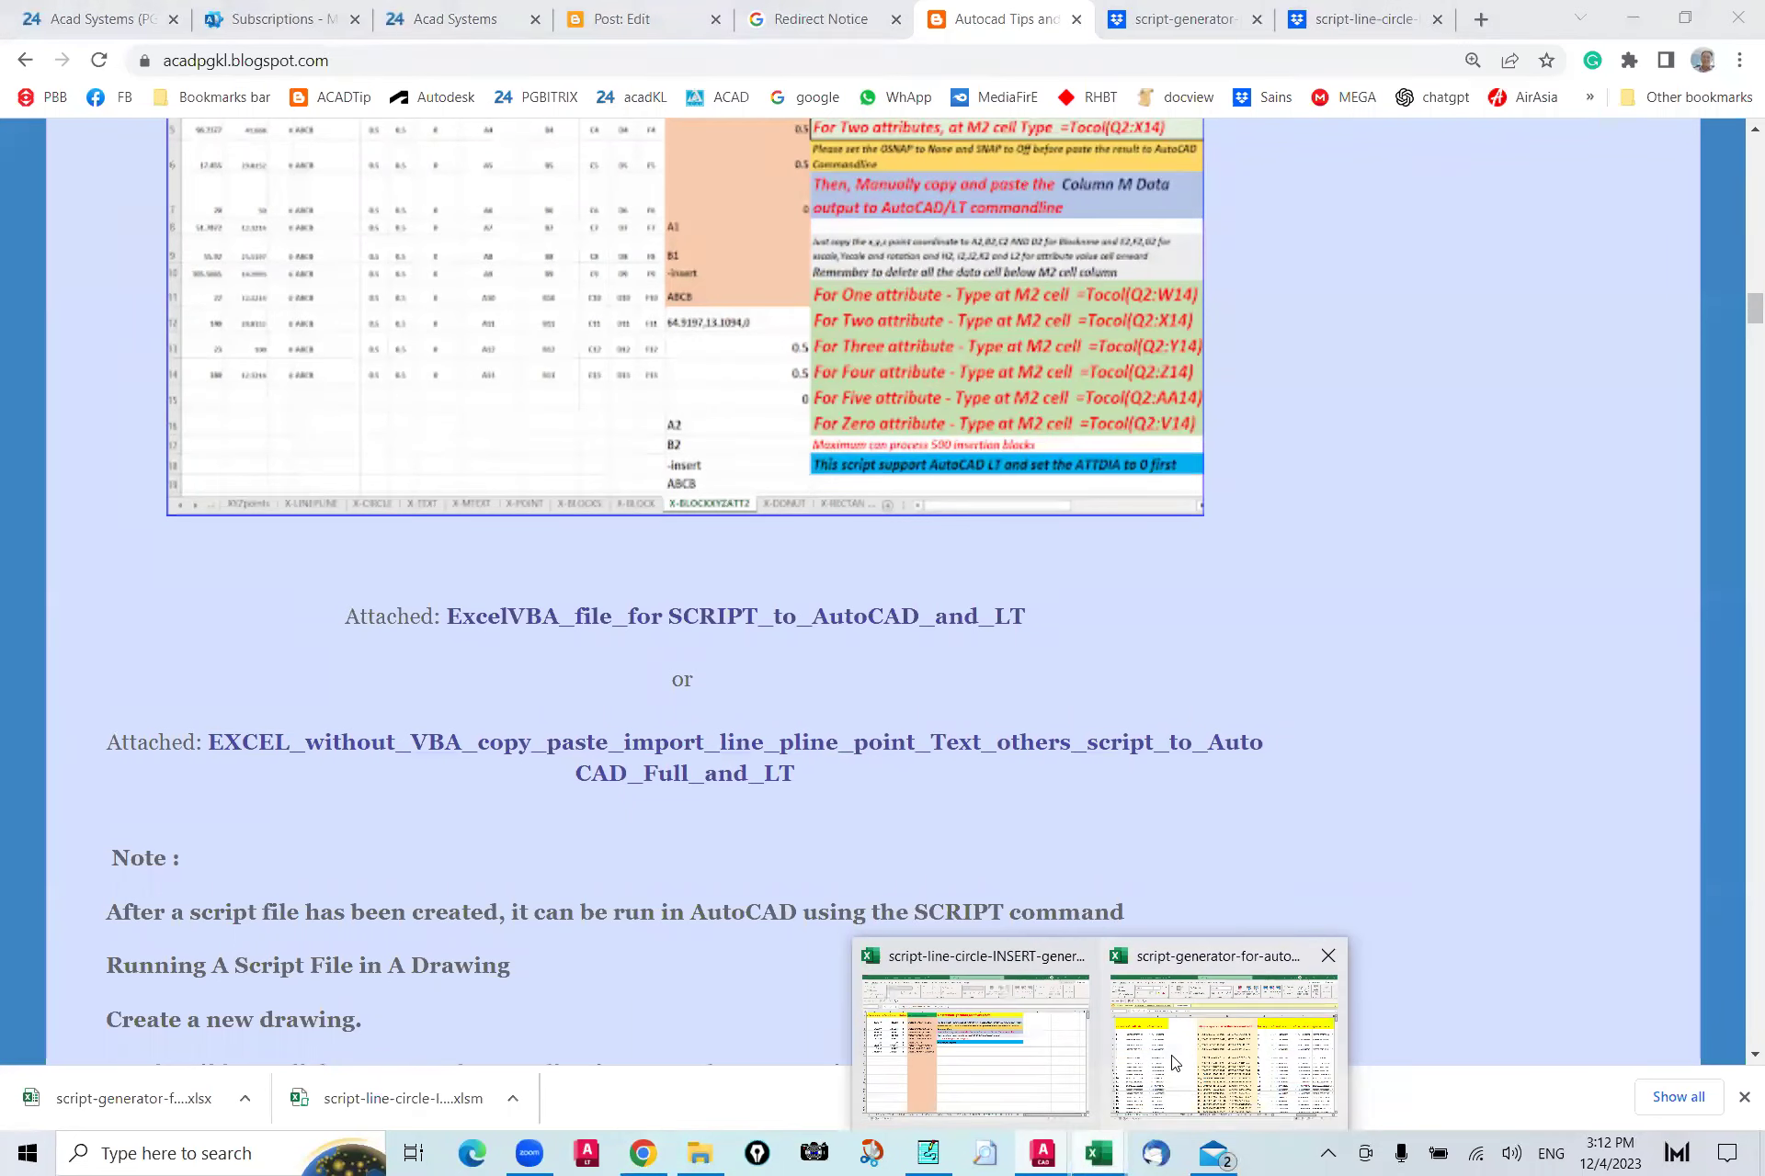
click(1223, 1020)
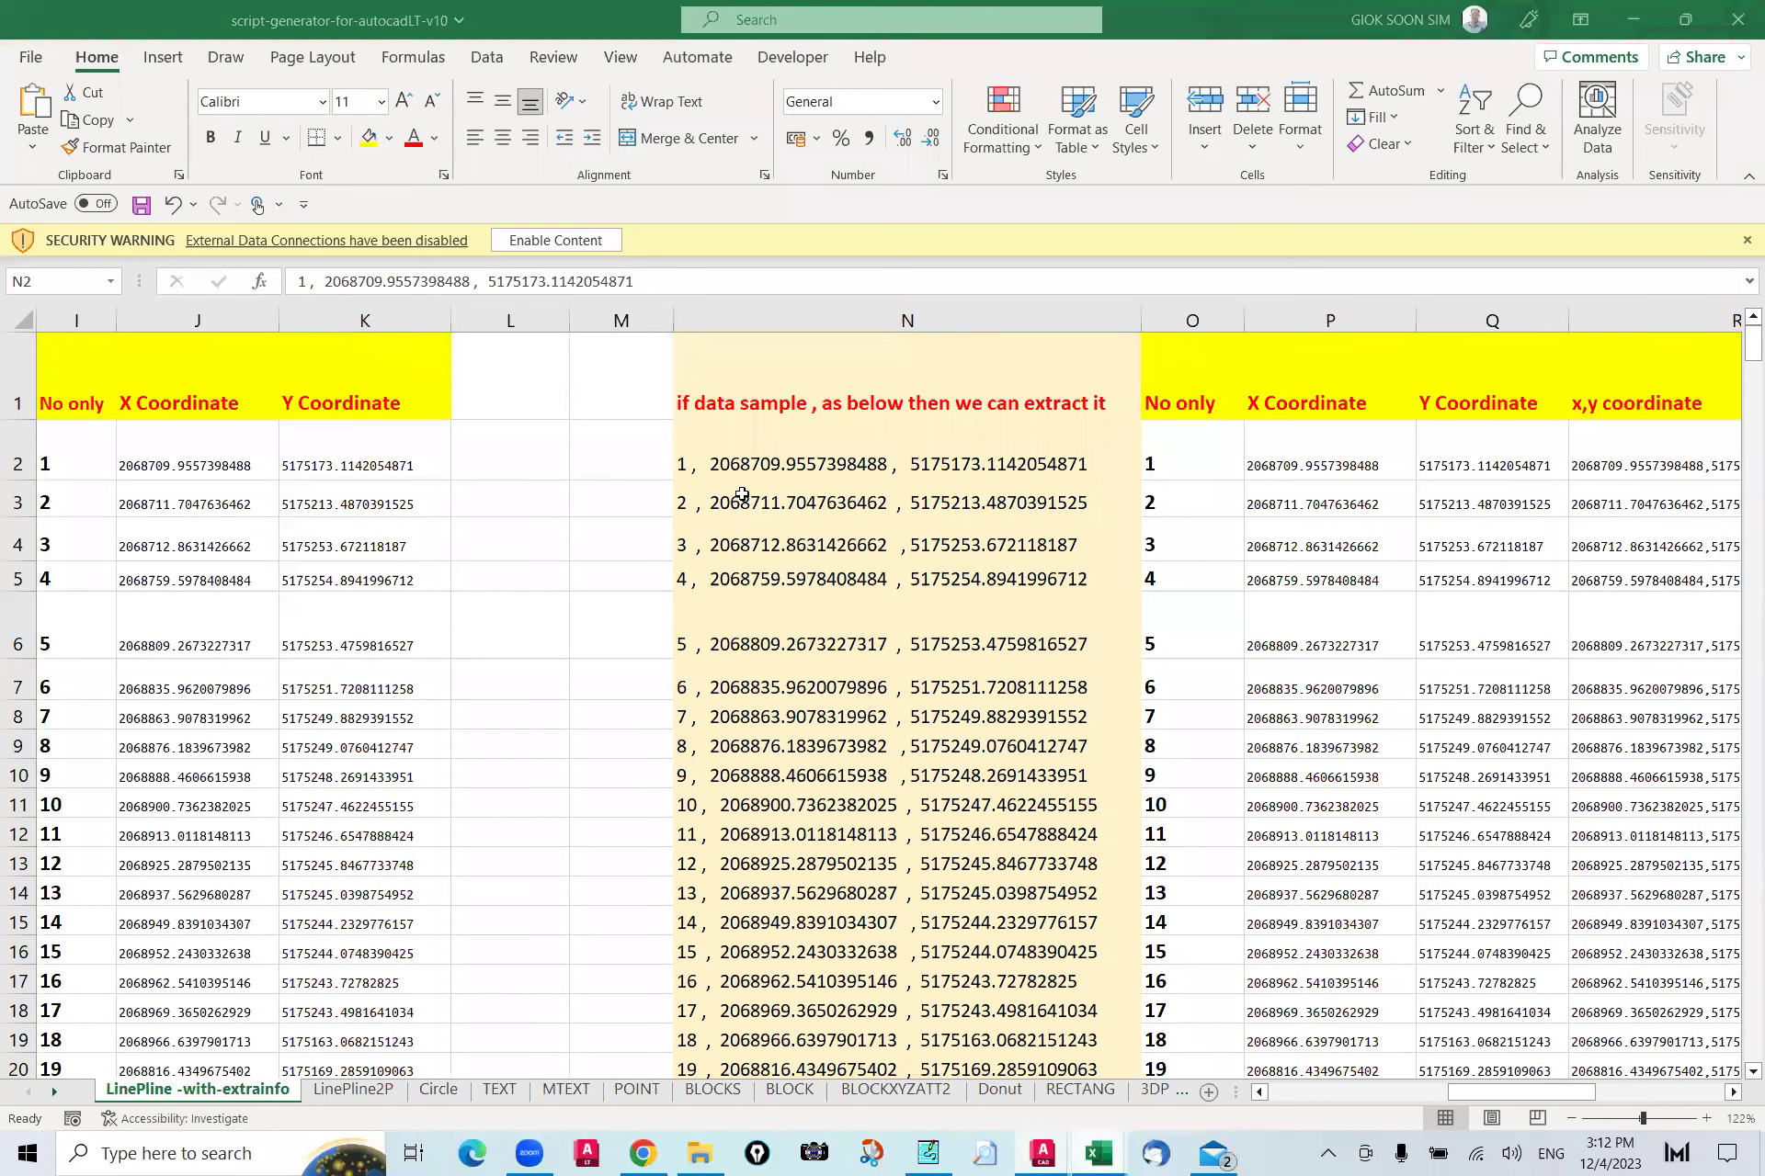
Step: Paste the nine copied point lines as text into the comma data sample column, starting at N2
scroll(768, 497, down, 1)
scroll(767, 498, down, 1)
scroll(711, 464, up, 2)
right_click(714, 453)
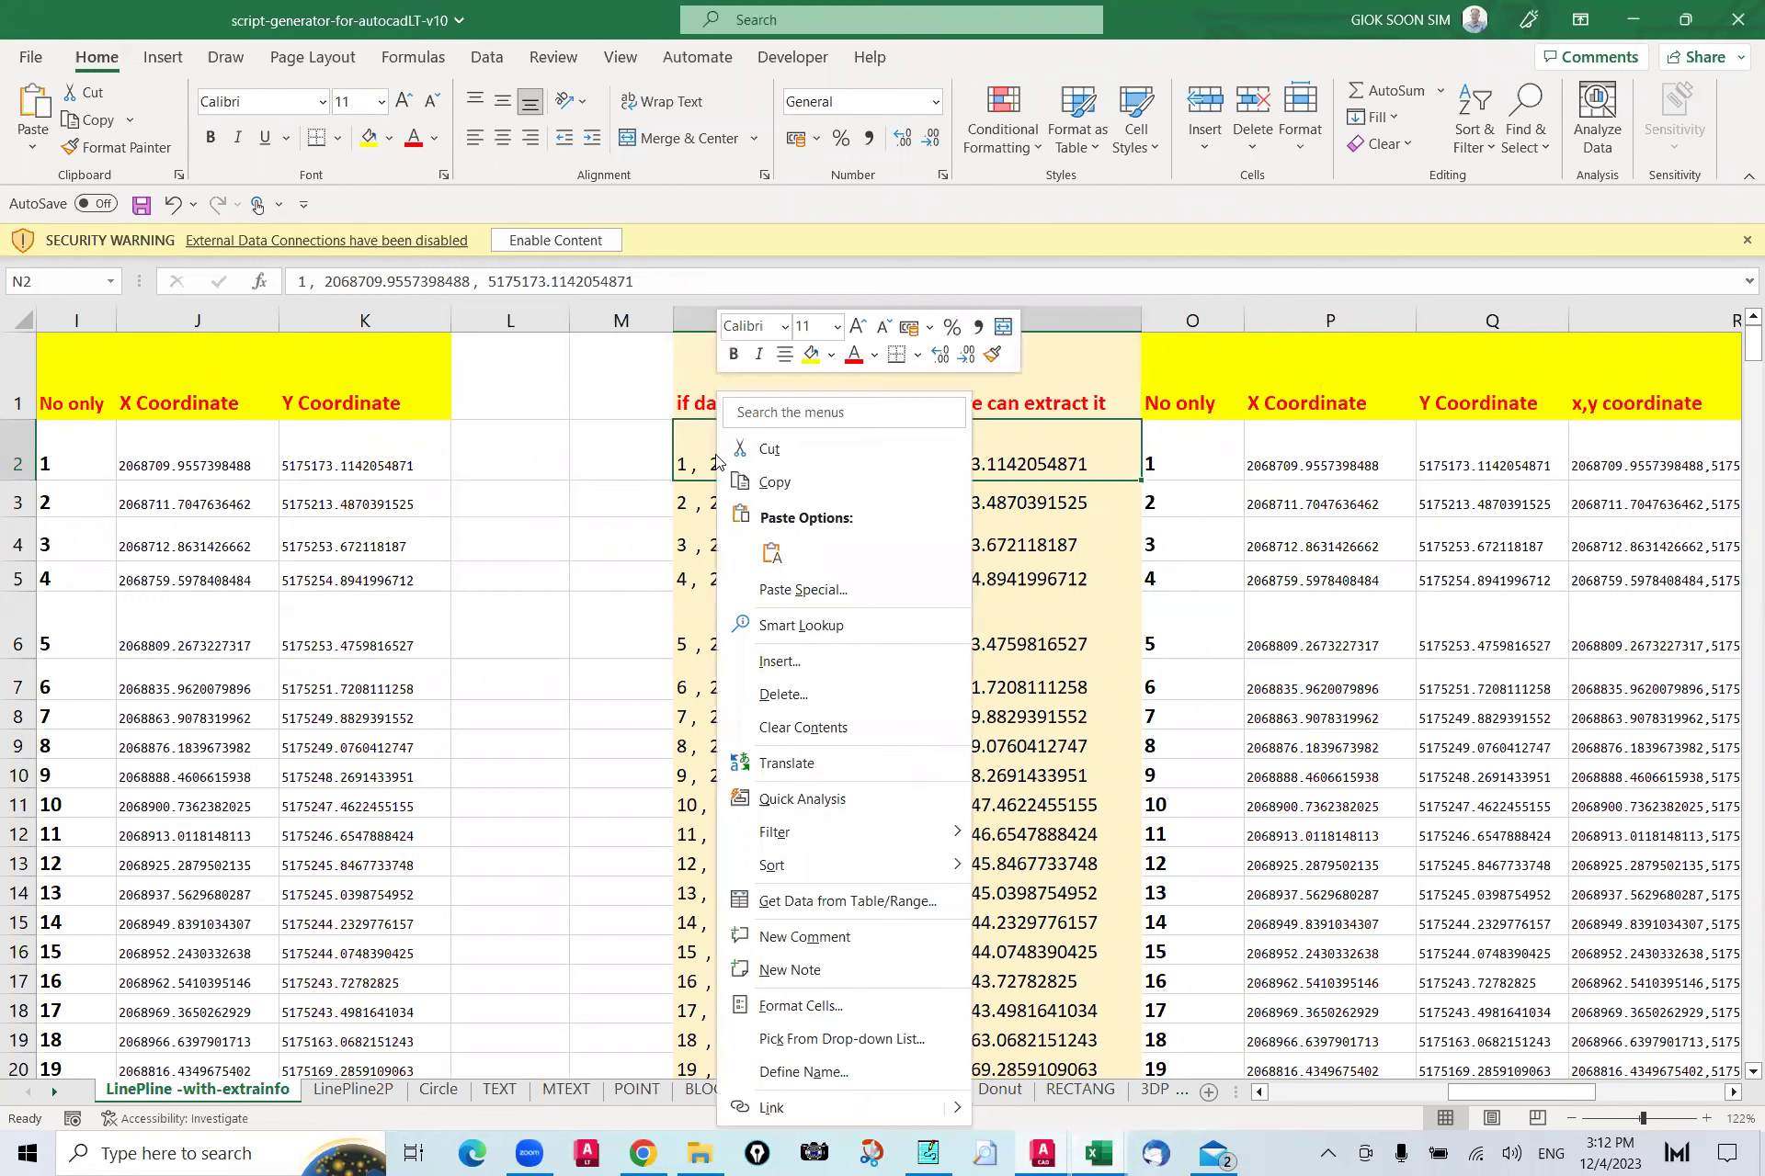
click(772, 550)
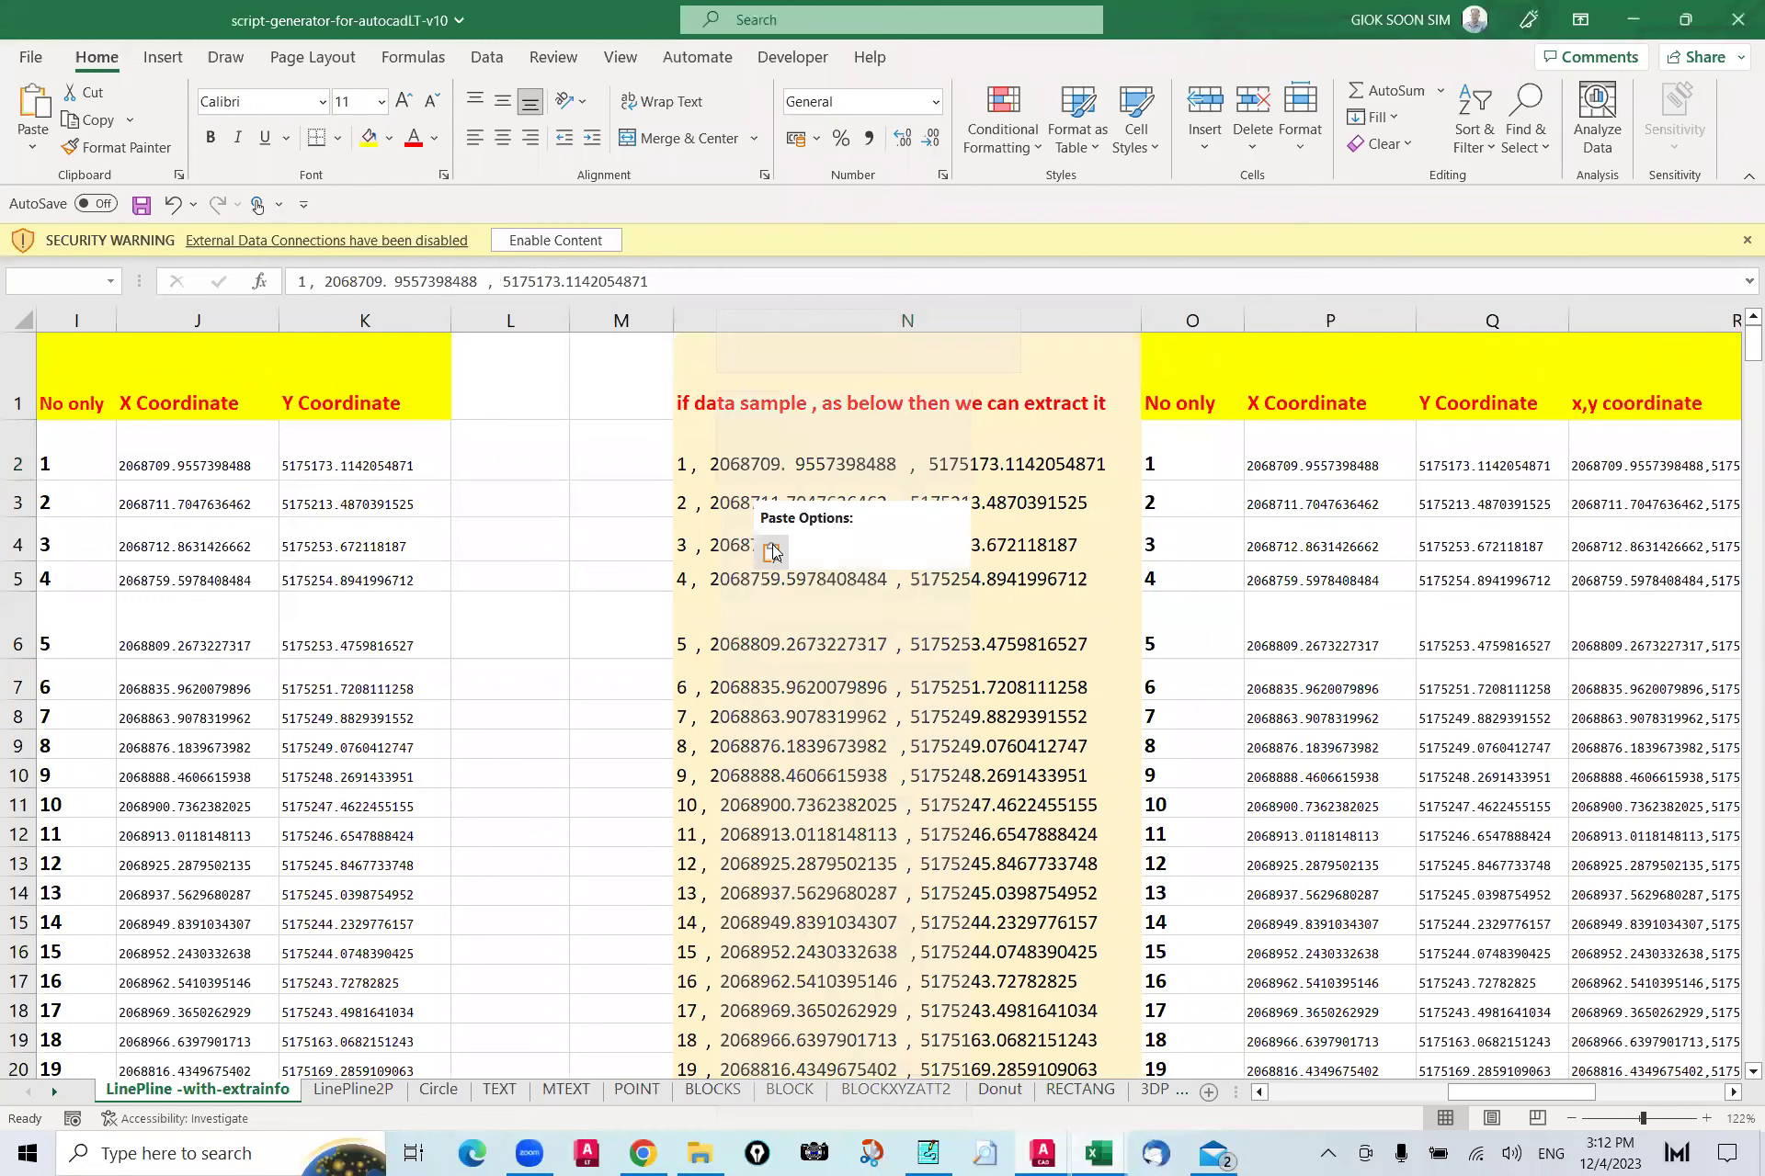
click(772, 550)
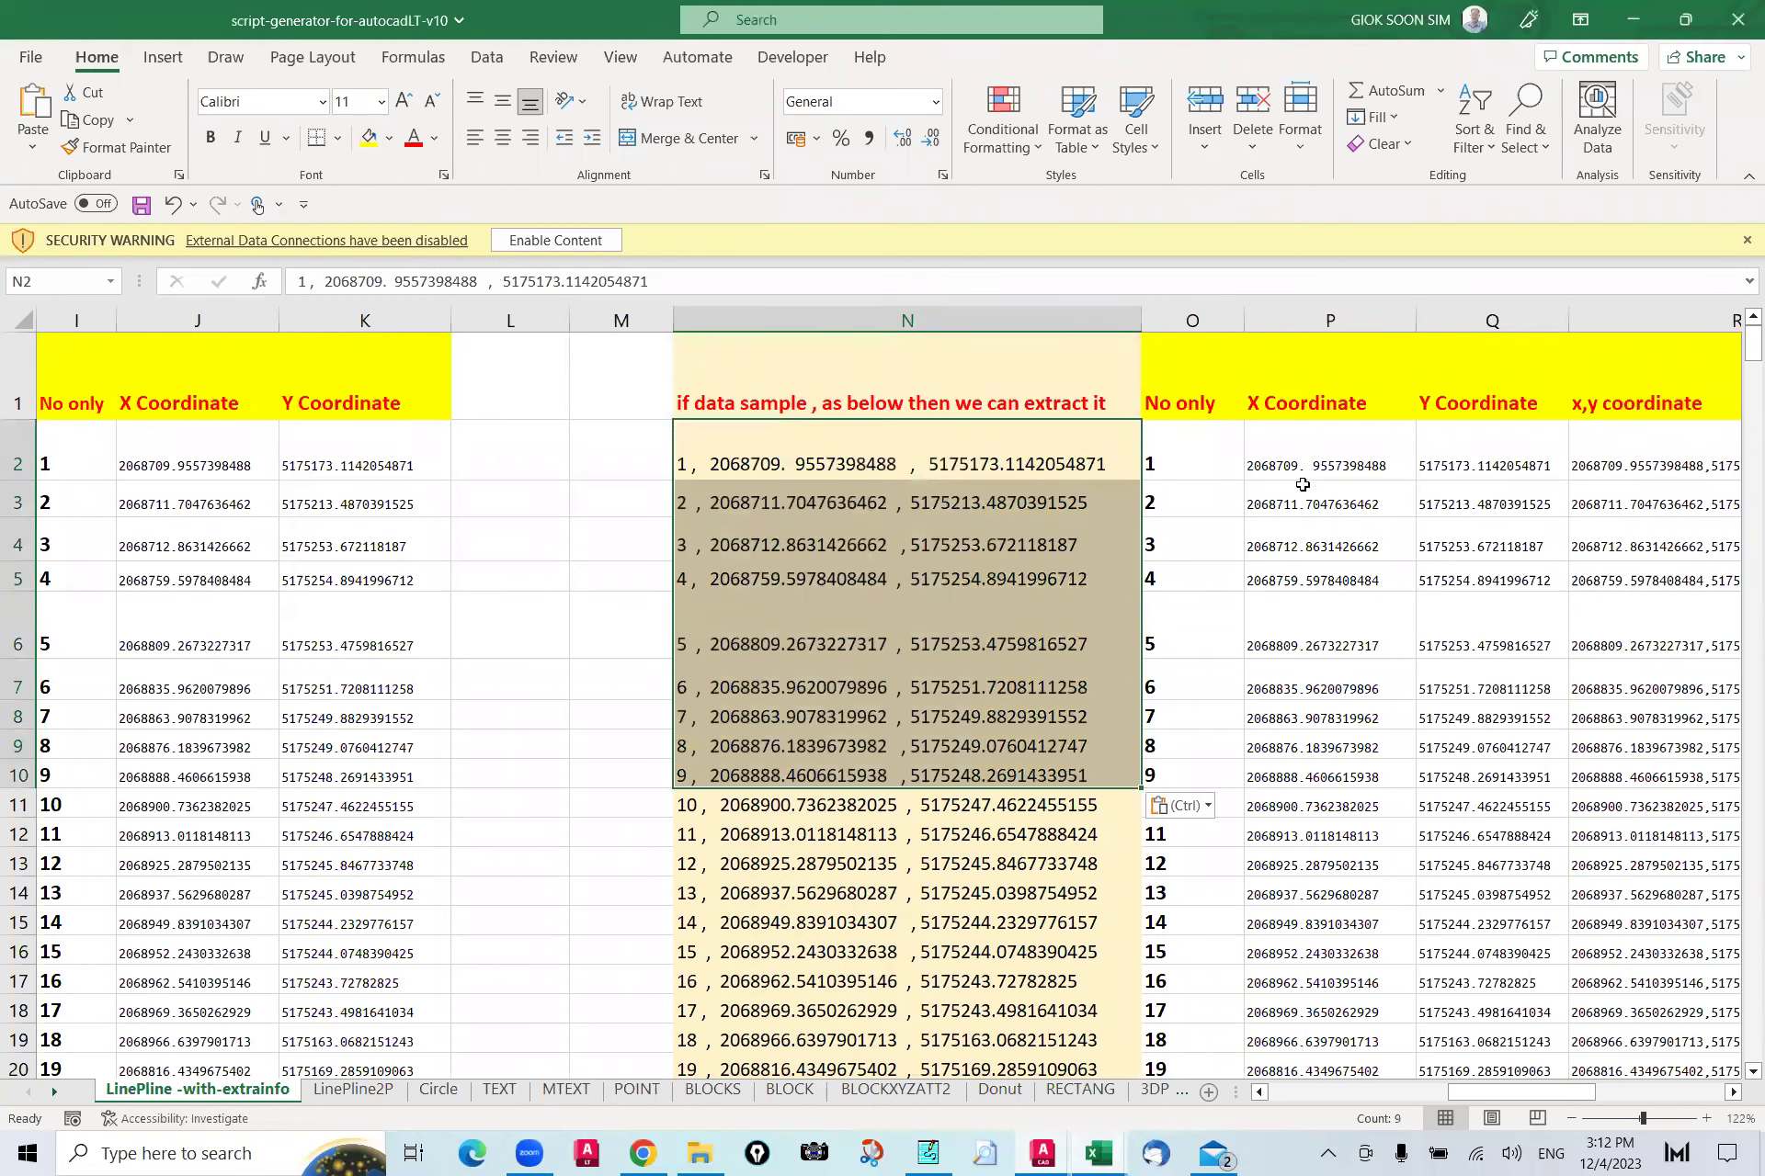
Step: Examine the formulas in O2 to R2 that extract the number, X, Y and combined coordinate from N2
click(1286, 471)
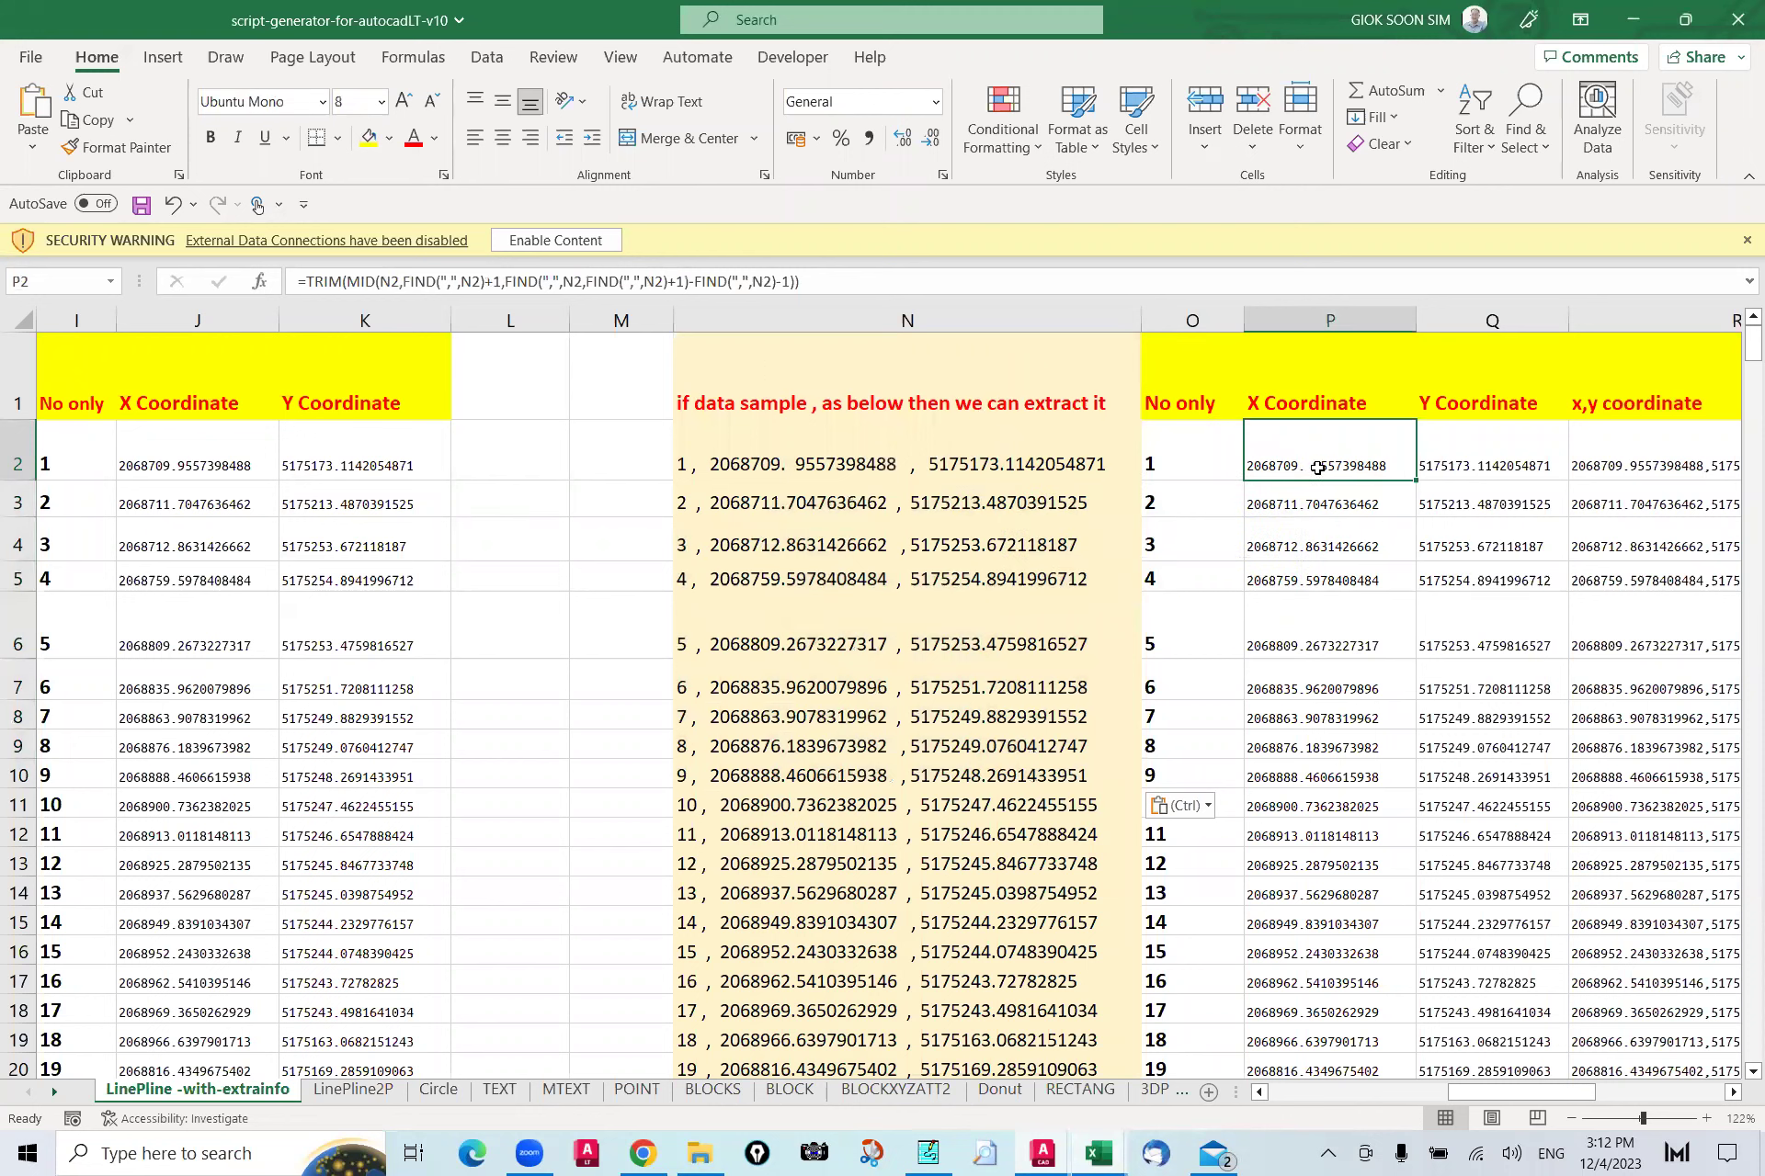
click(1480, 471)
click(1613, 453)
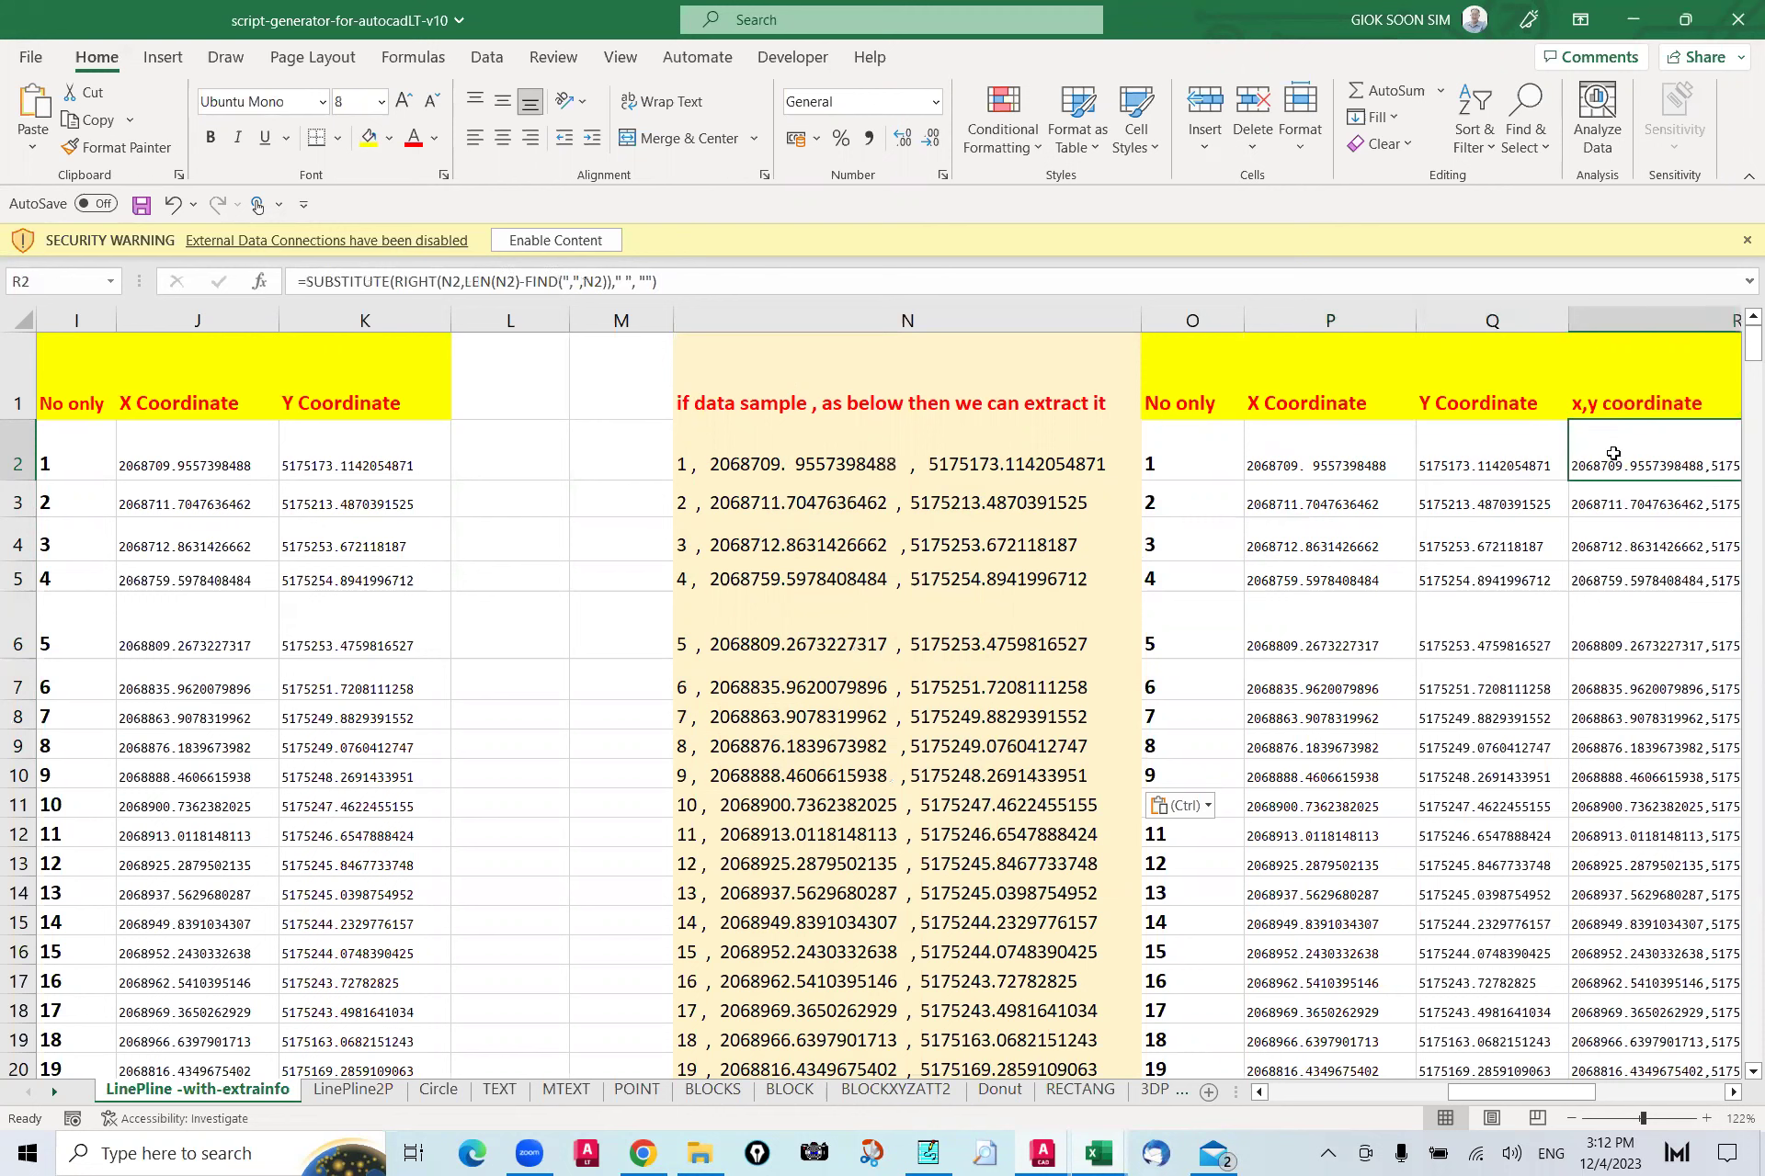
click(1174, 466)
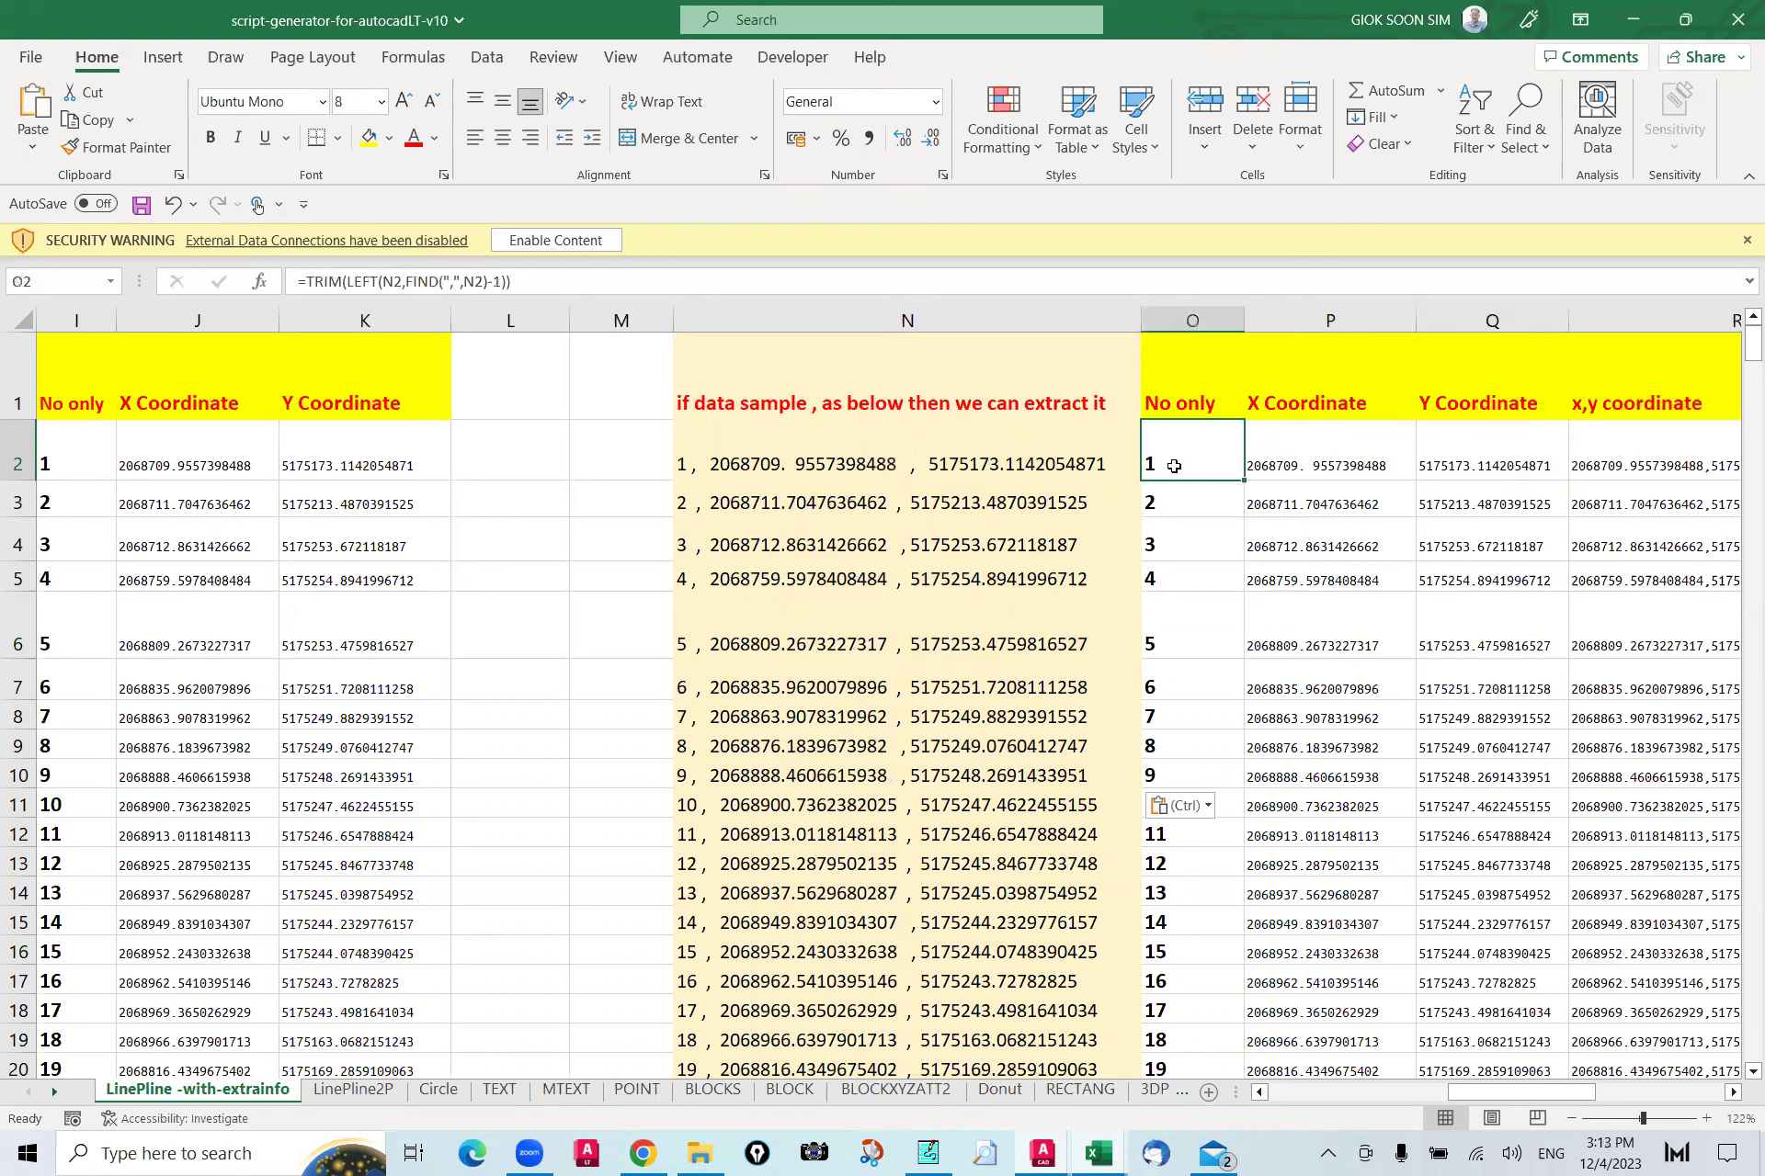
click(1315, 446)
click(1460, 451)
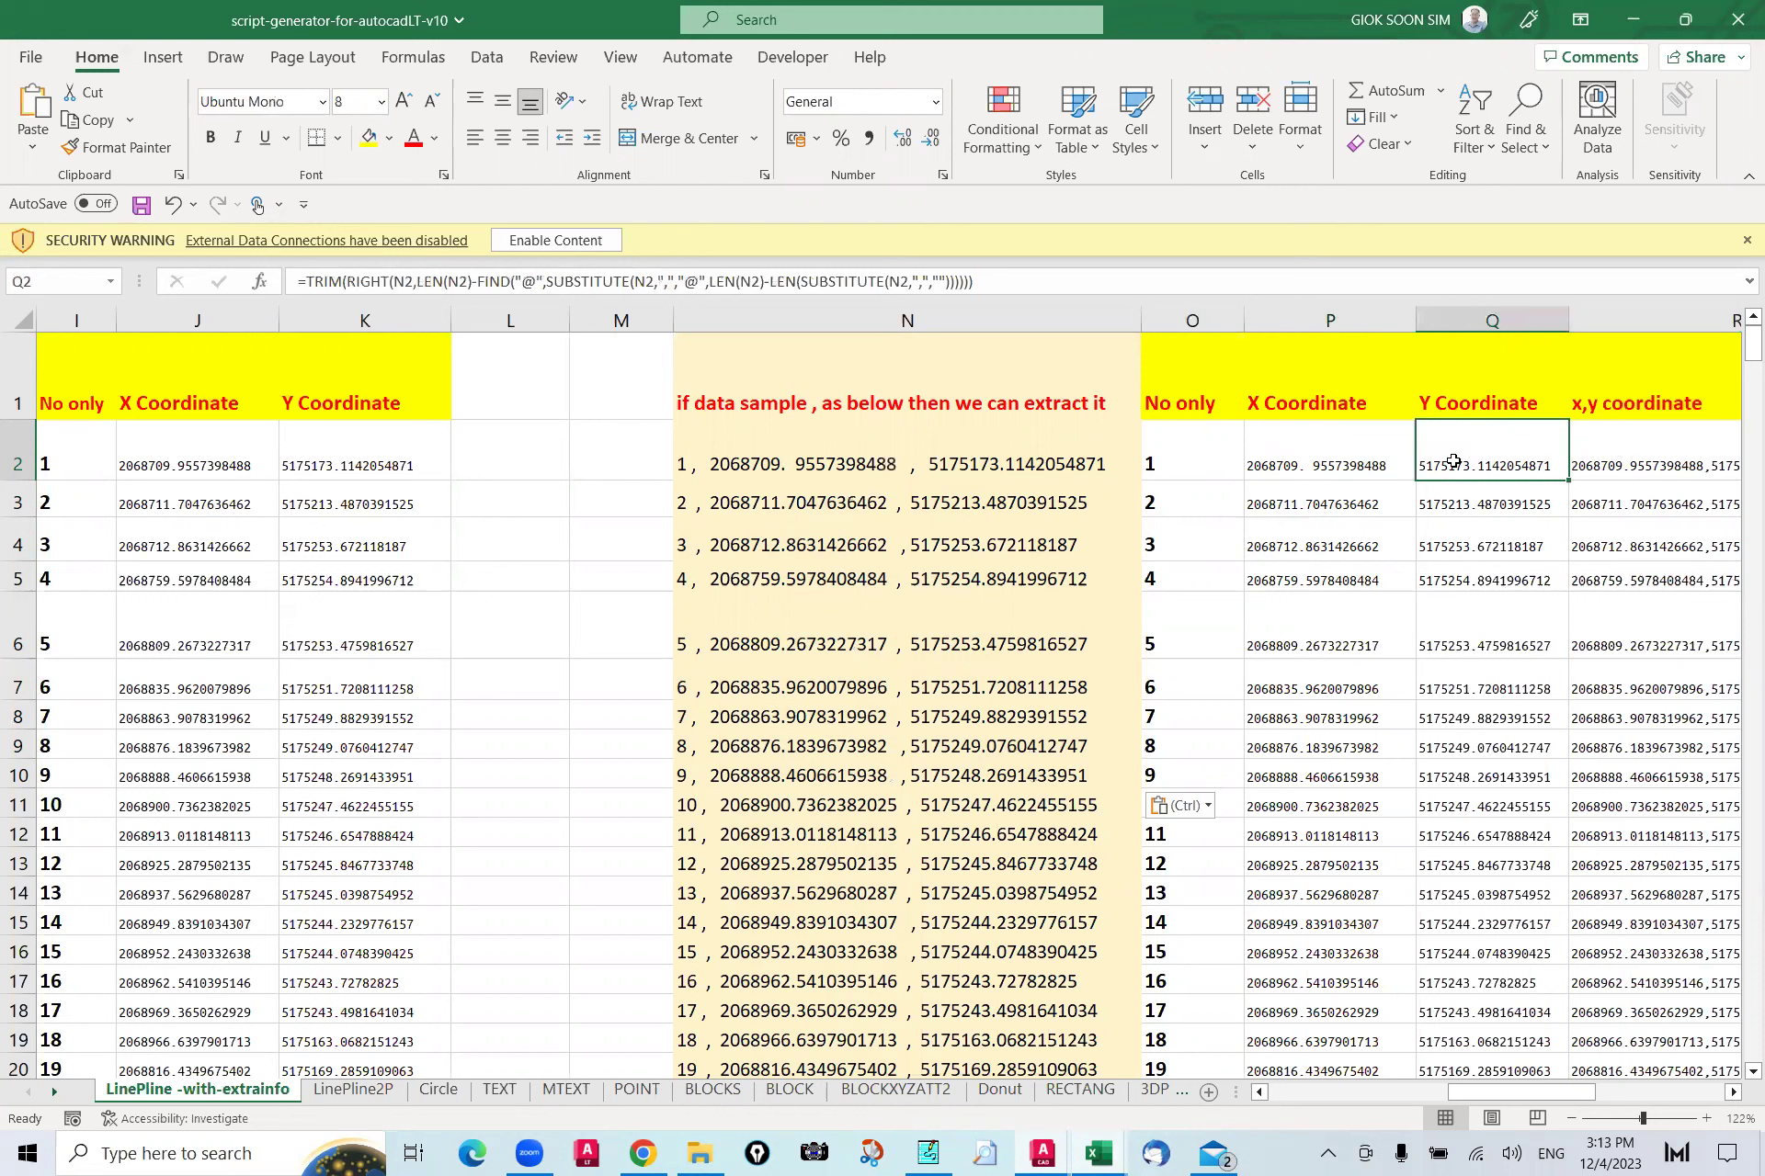
click(1345, 468)
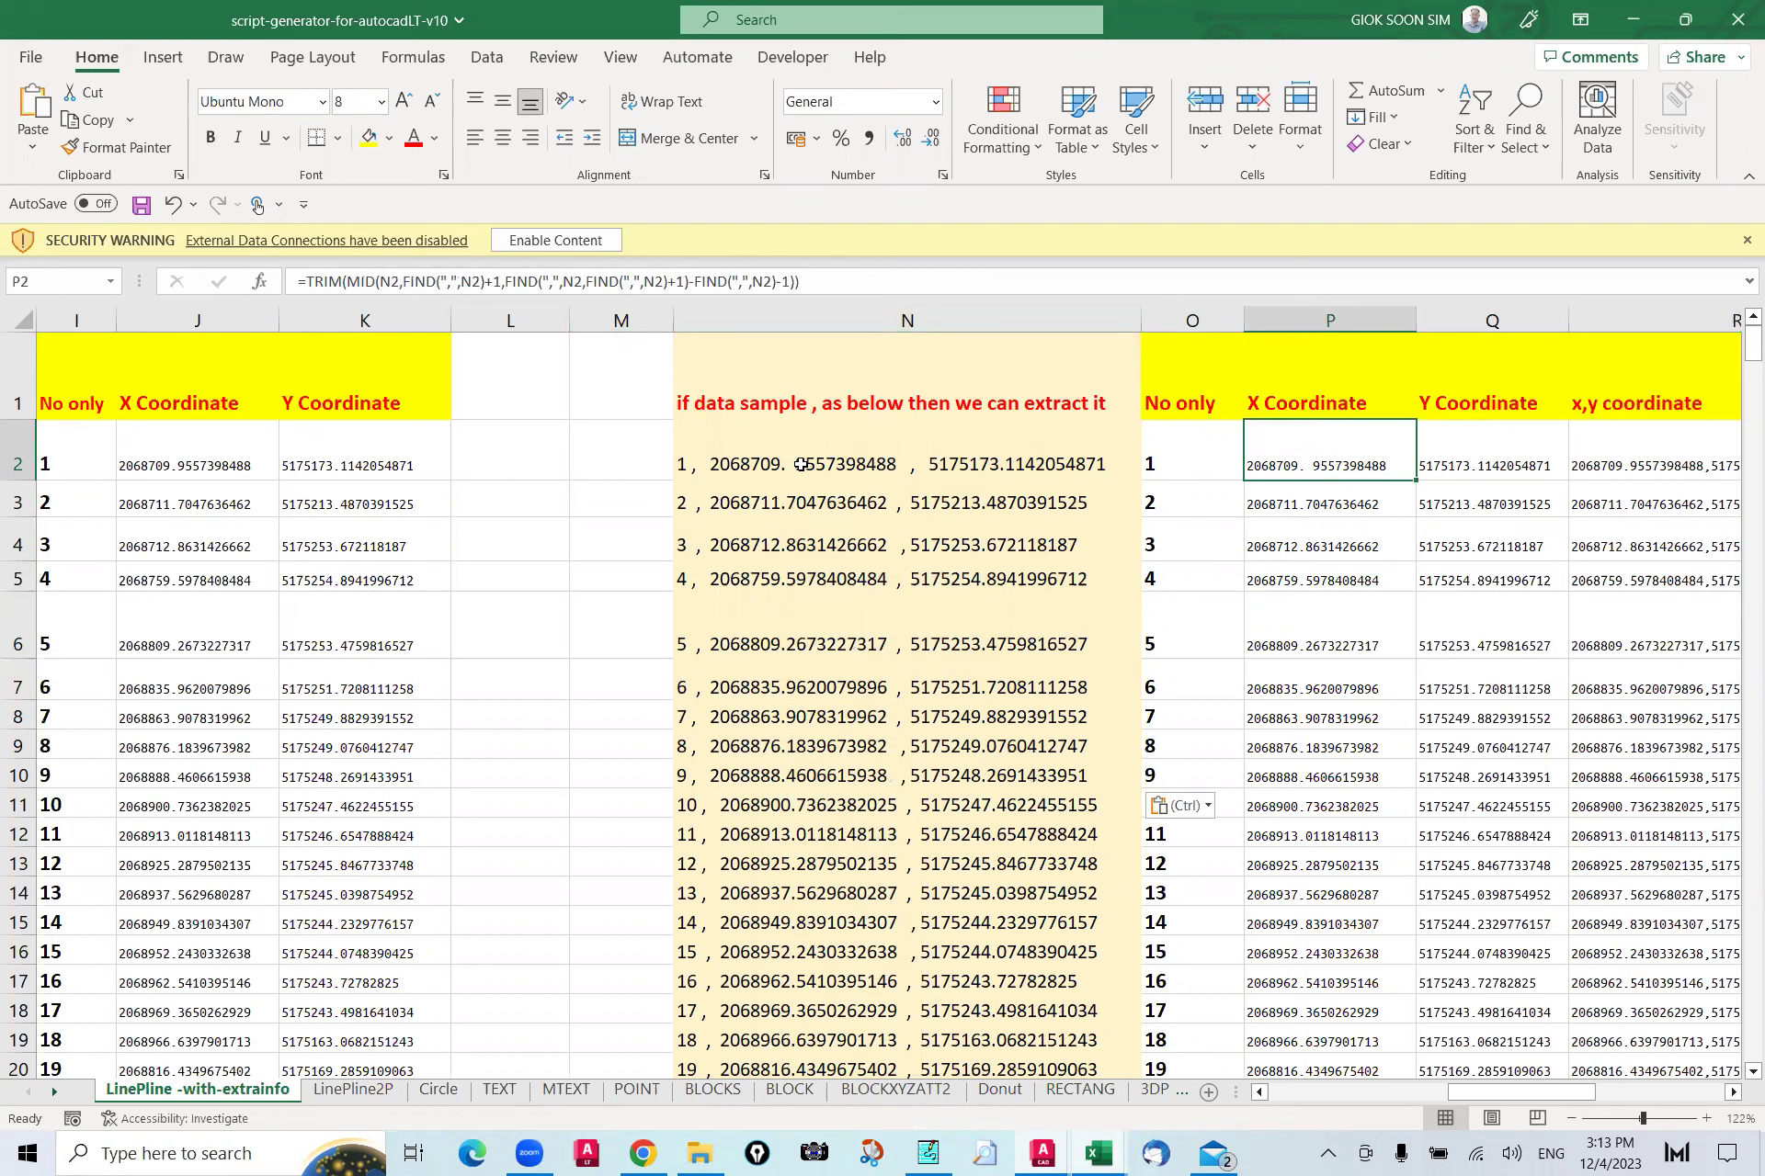
Step: Remove the extra spaces after "2068709." in N2 and check the extracted X coordinate in P2
click(762, 449)
click(394, 279)
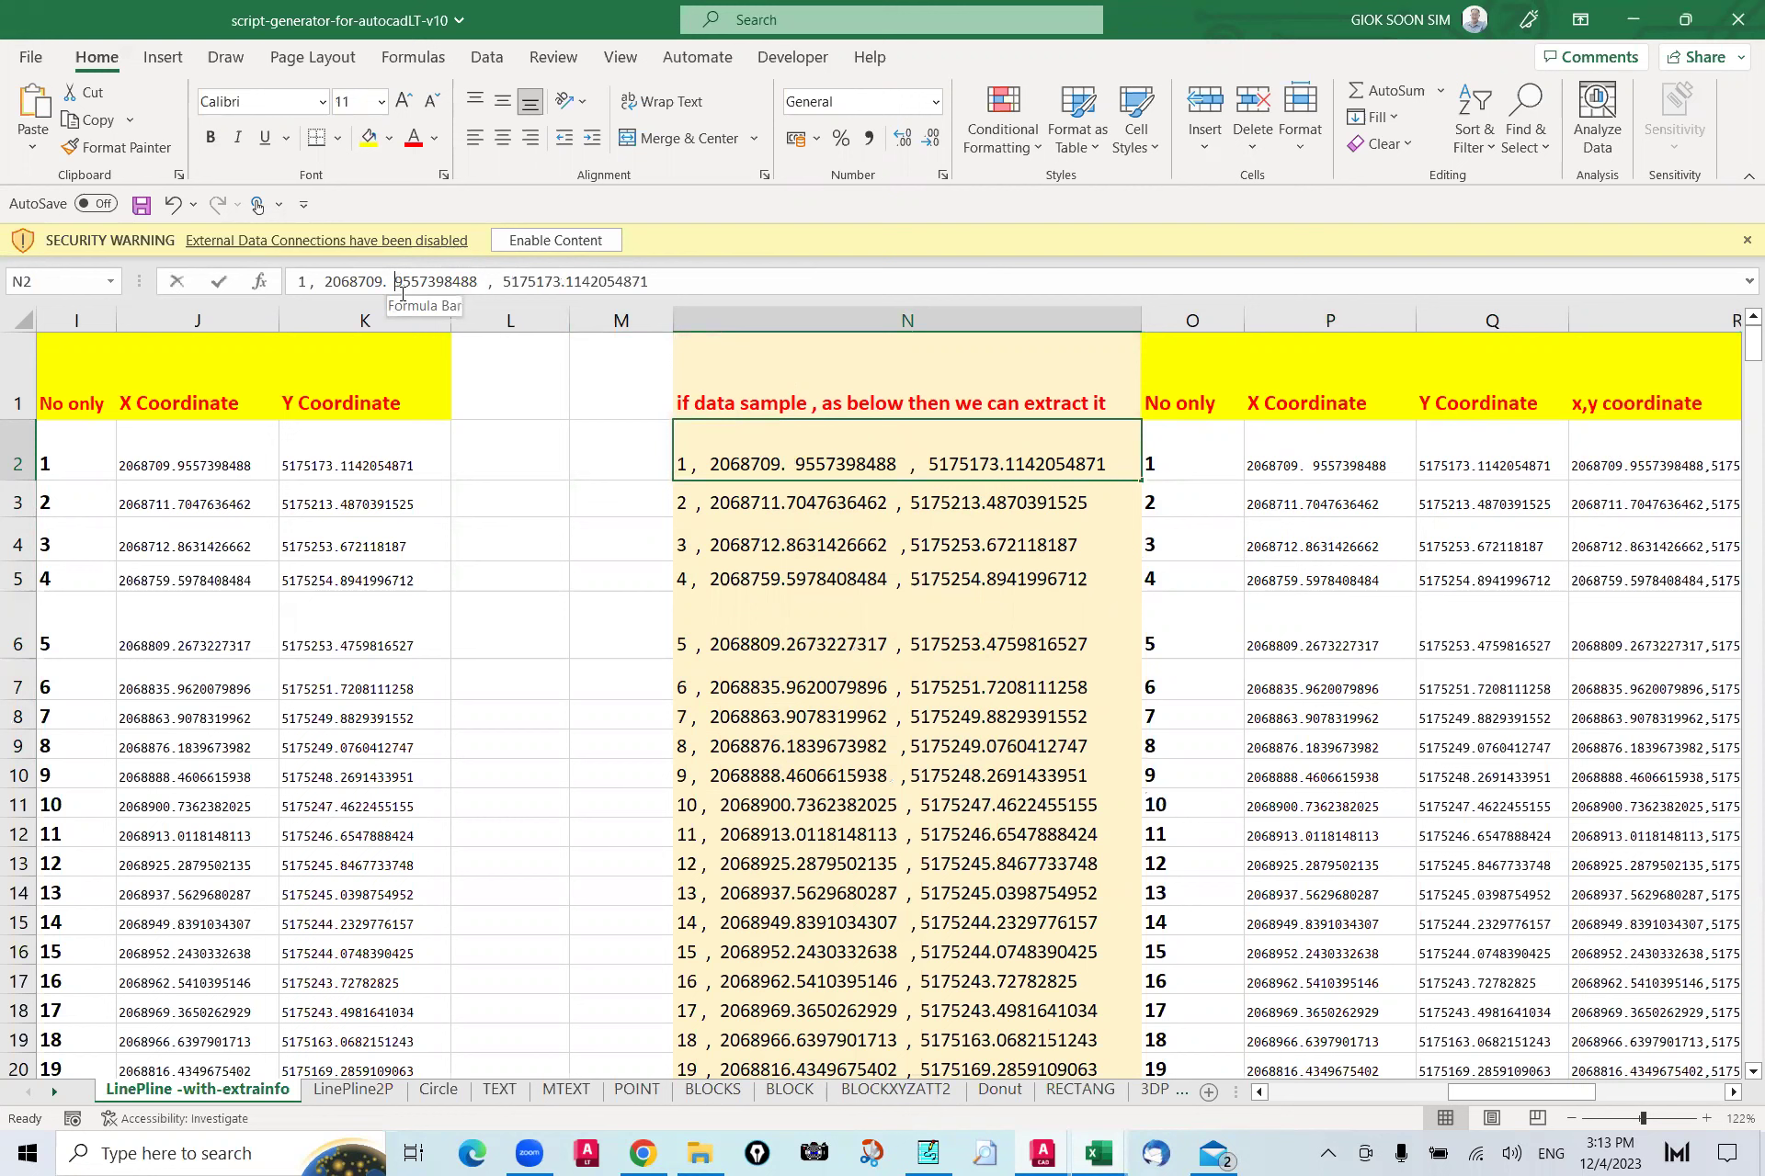
key(BackSpace)
key(BackSpace)
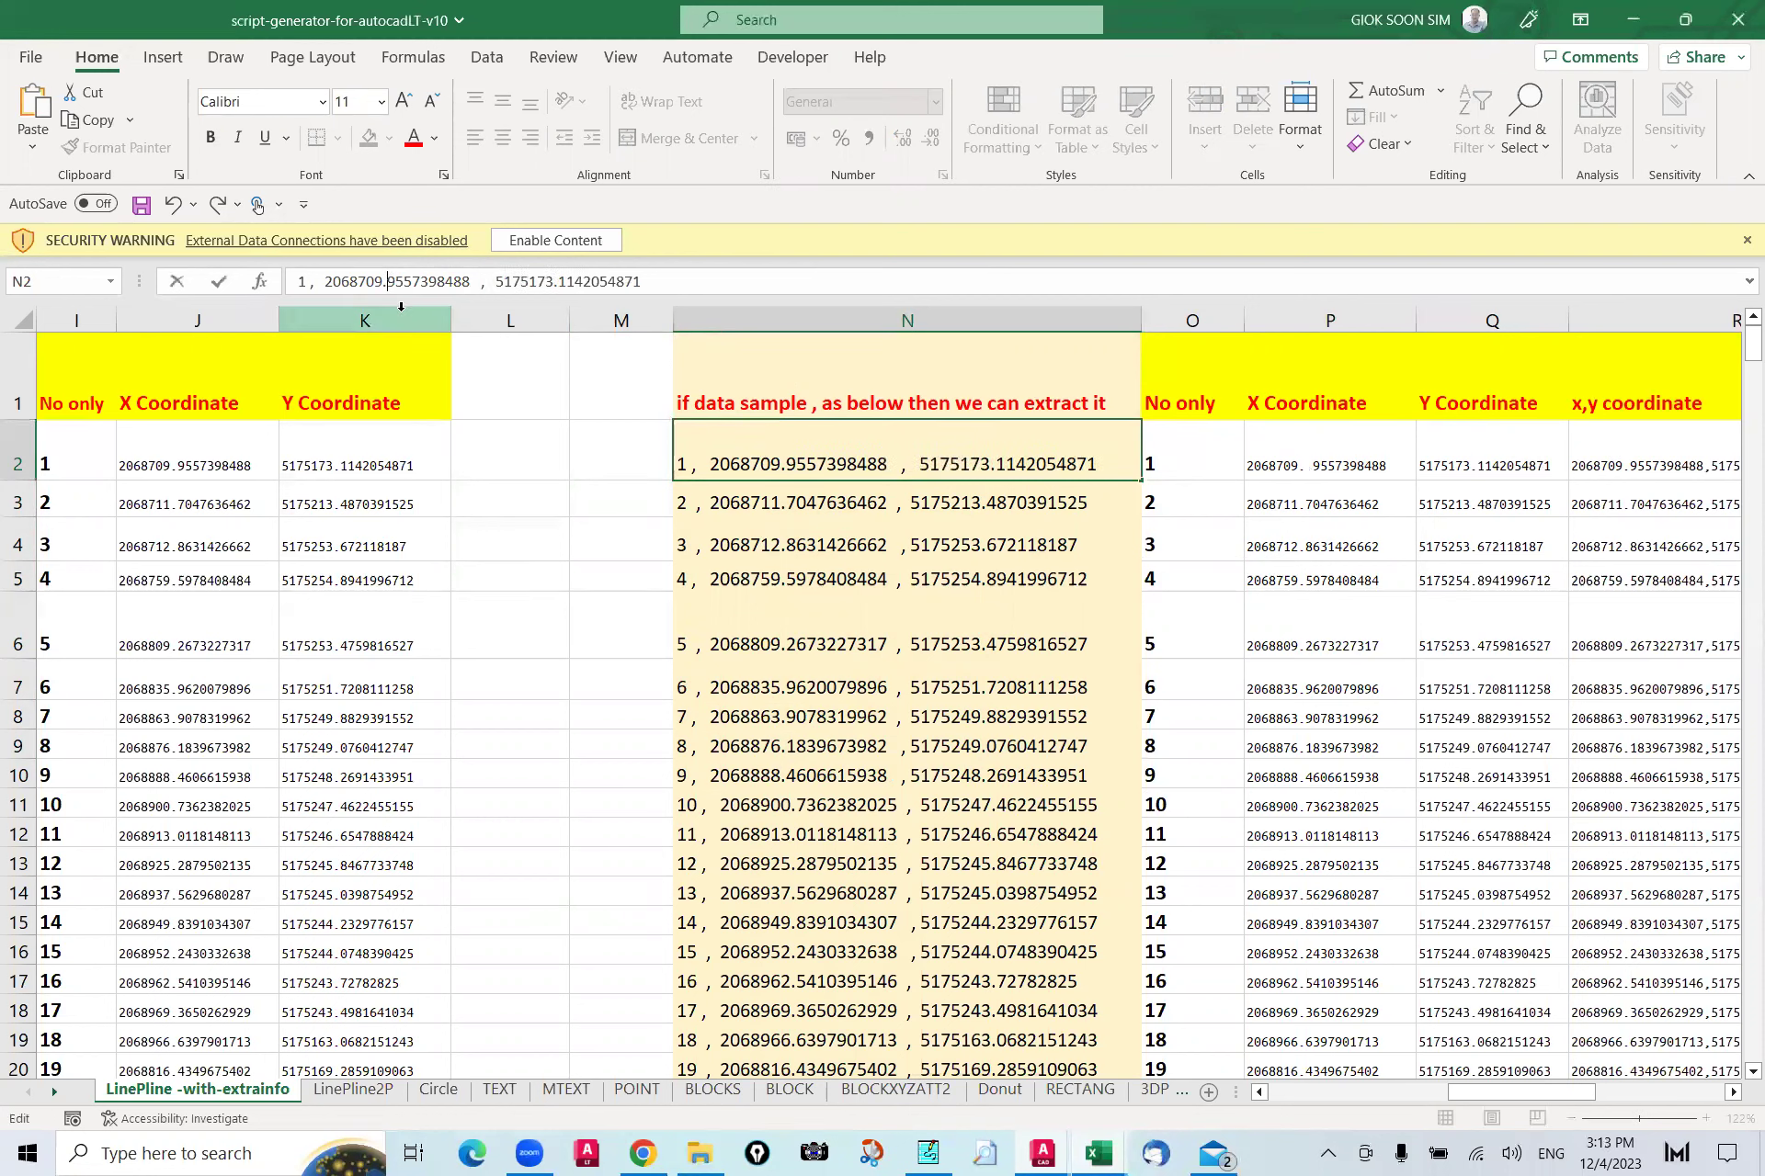
key(Return)
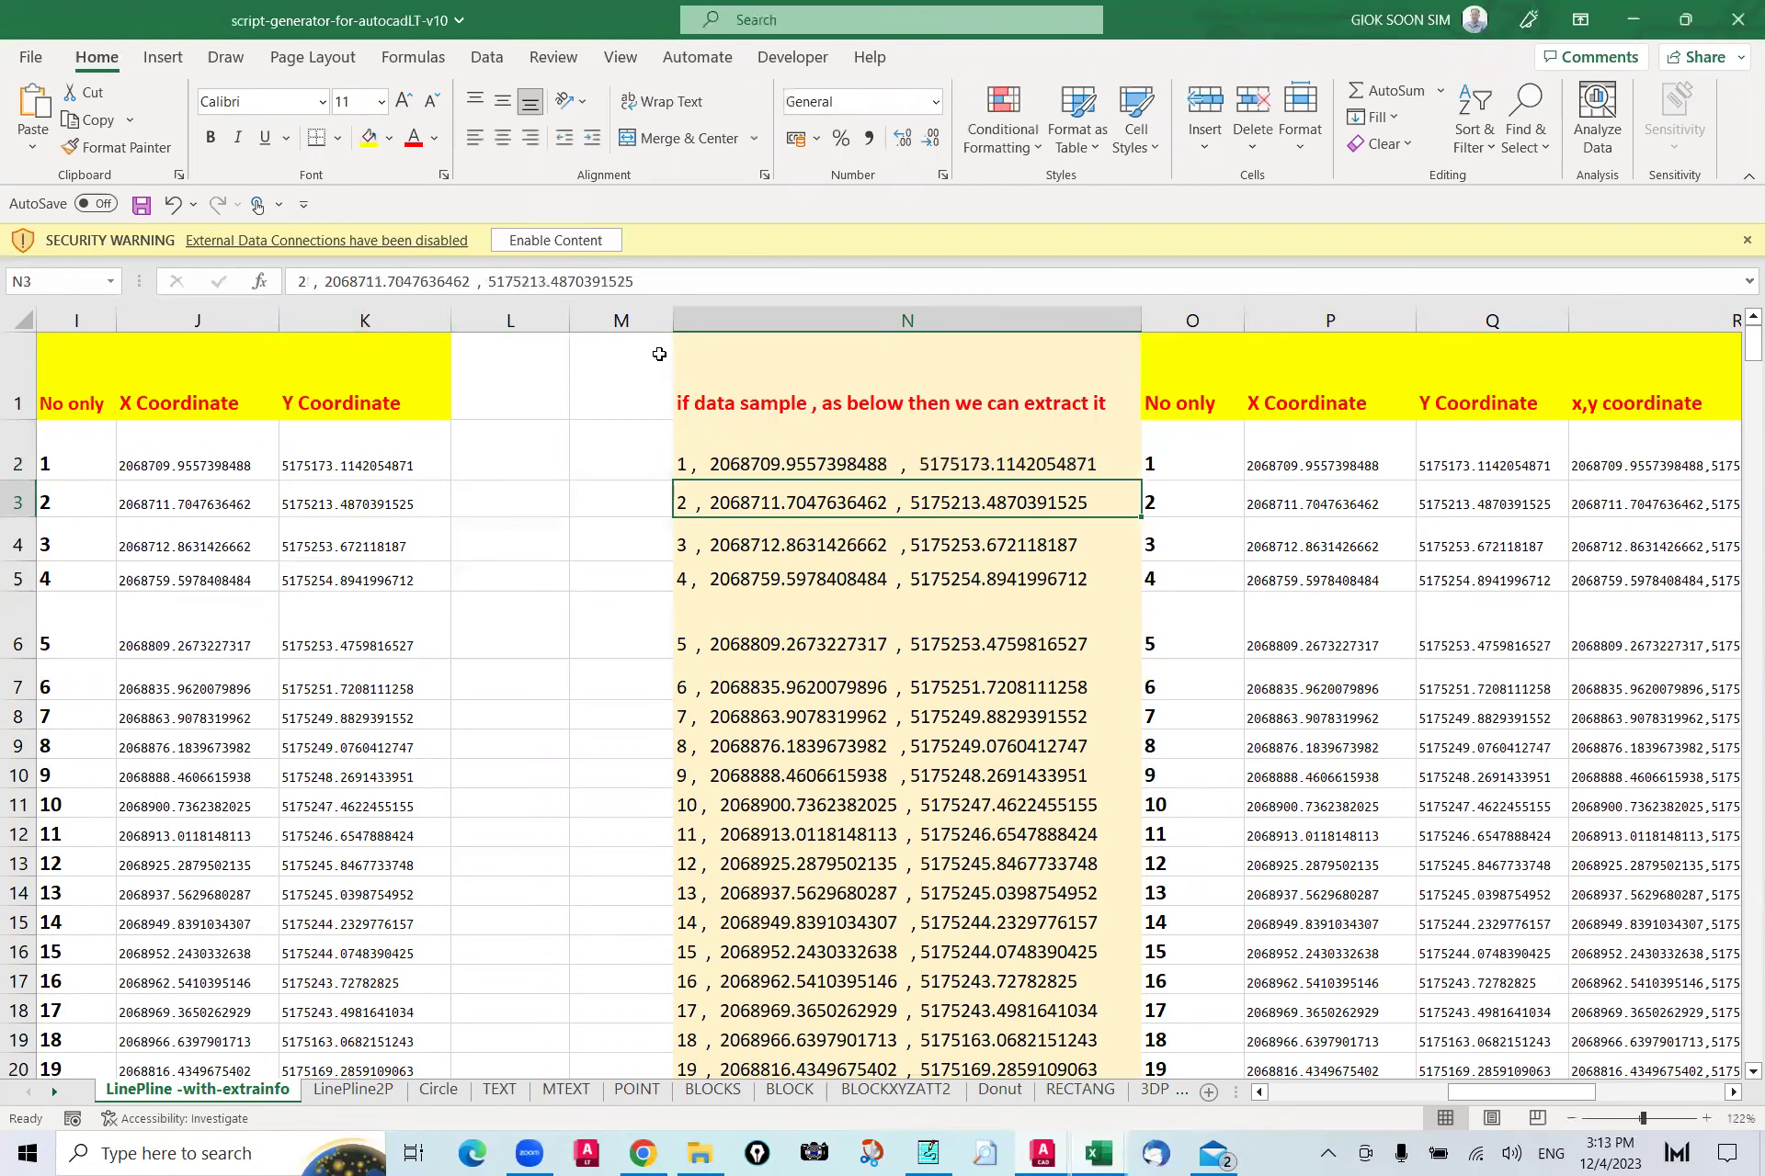
click(1319, 435)
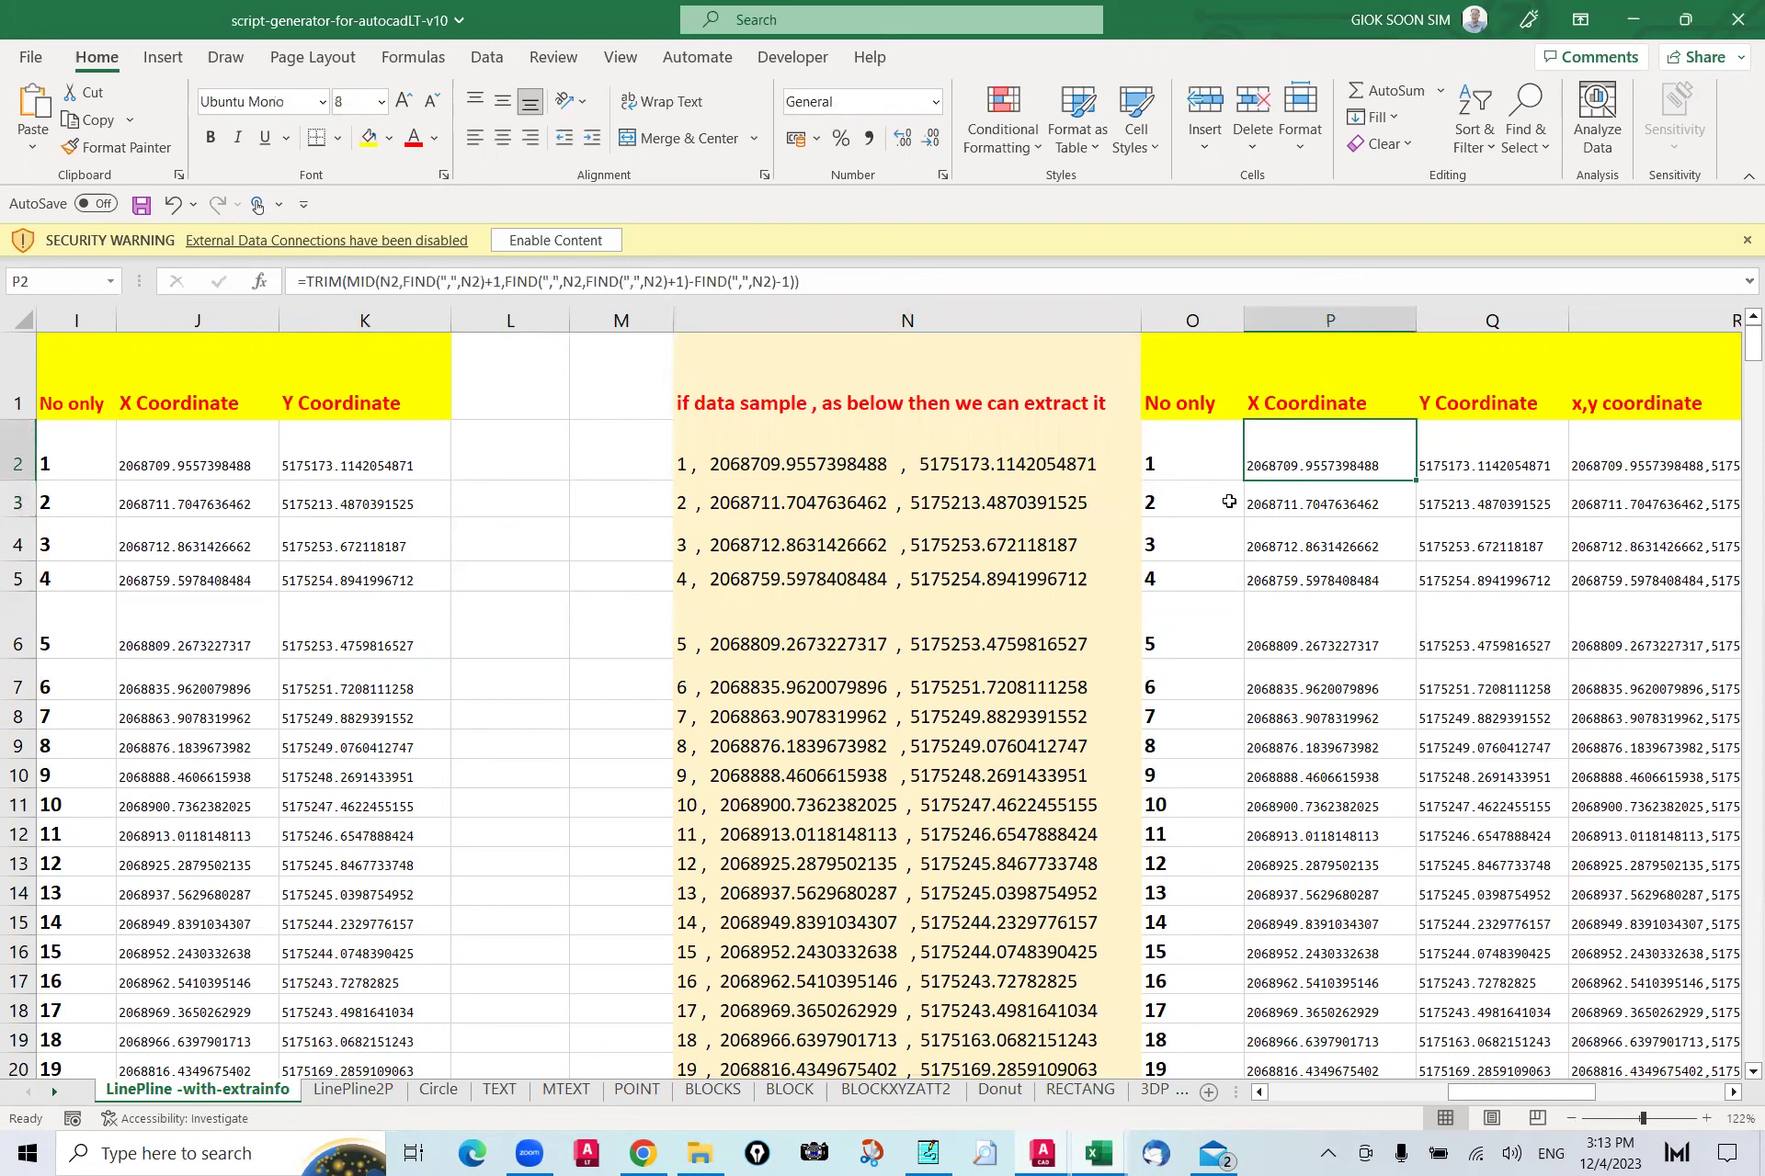
click(1160, 456)
click(1232, 579)
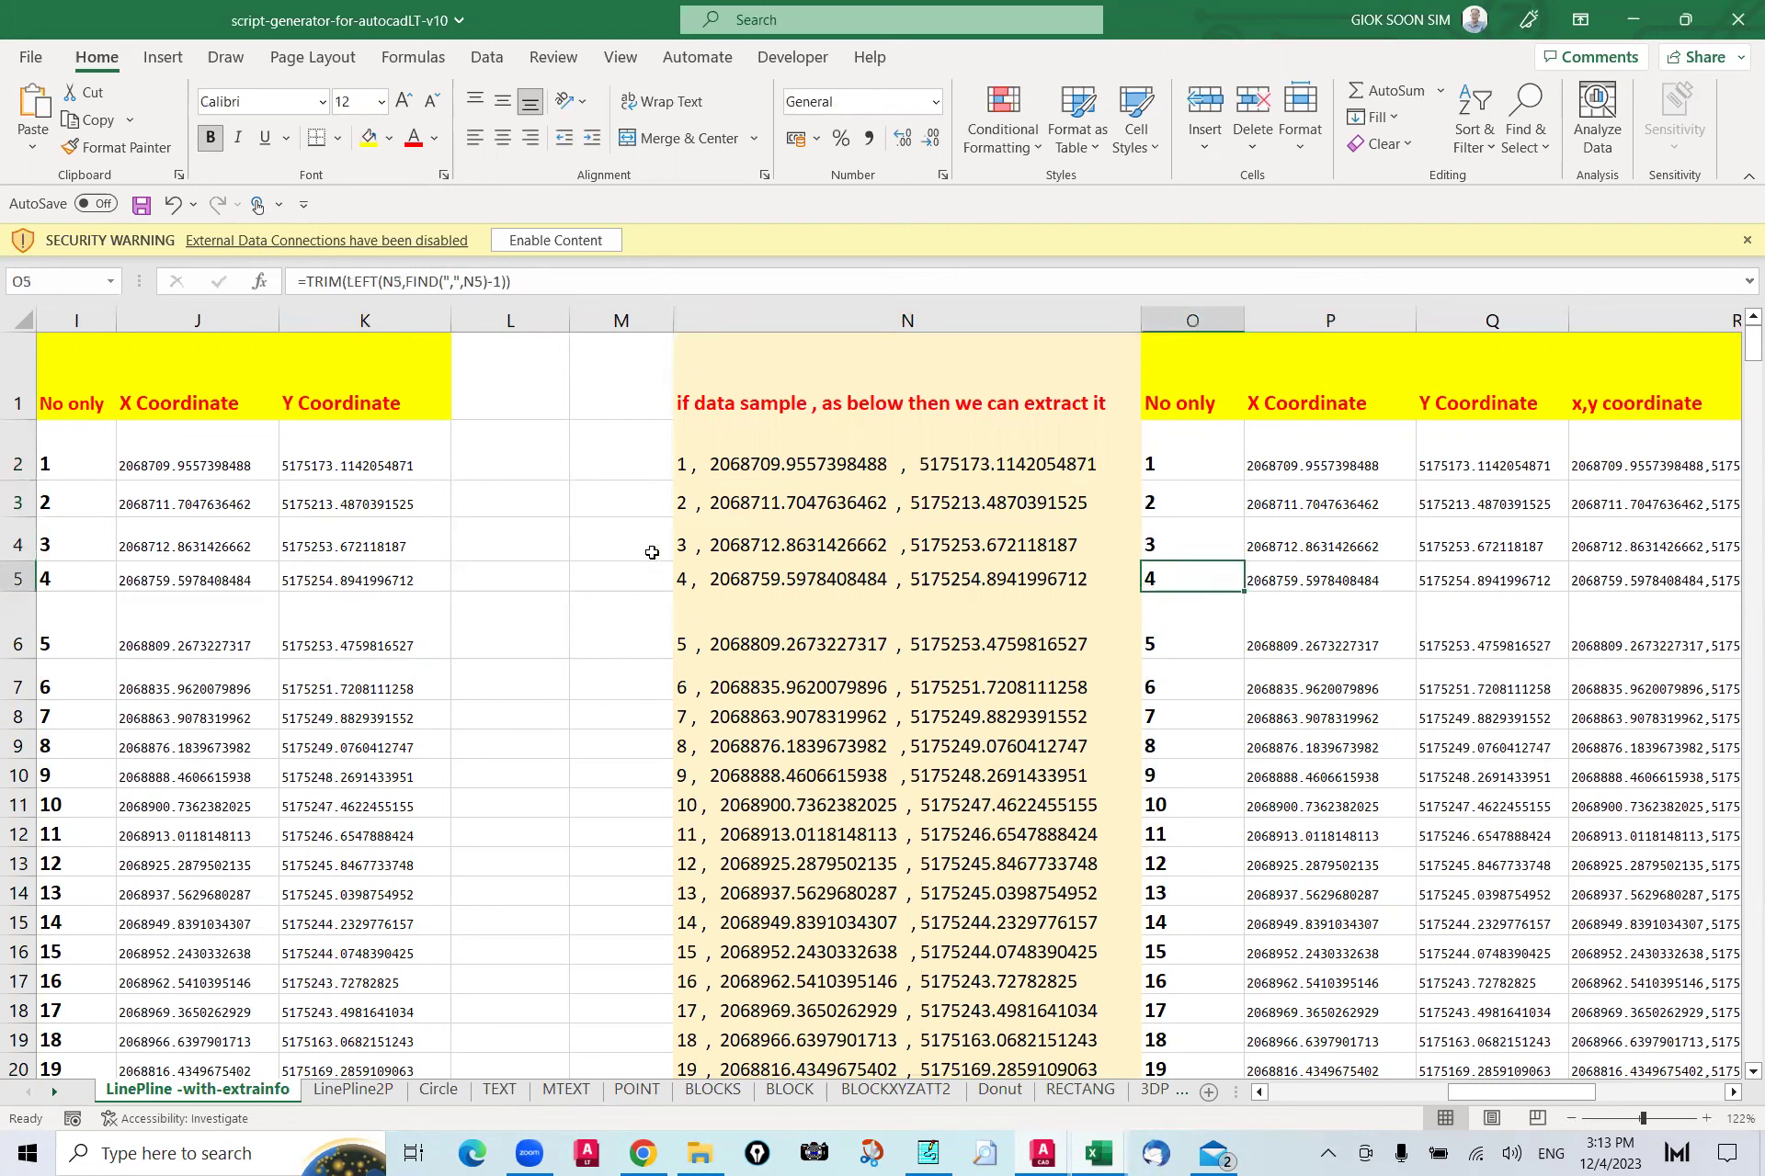
Step: Change the point number at the start of the N2 data sample to 0
click(714, 461)
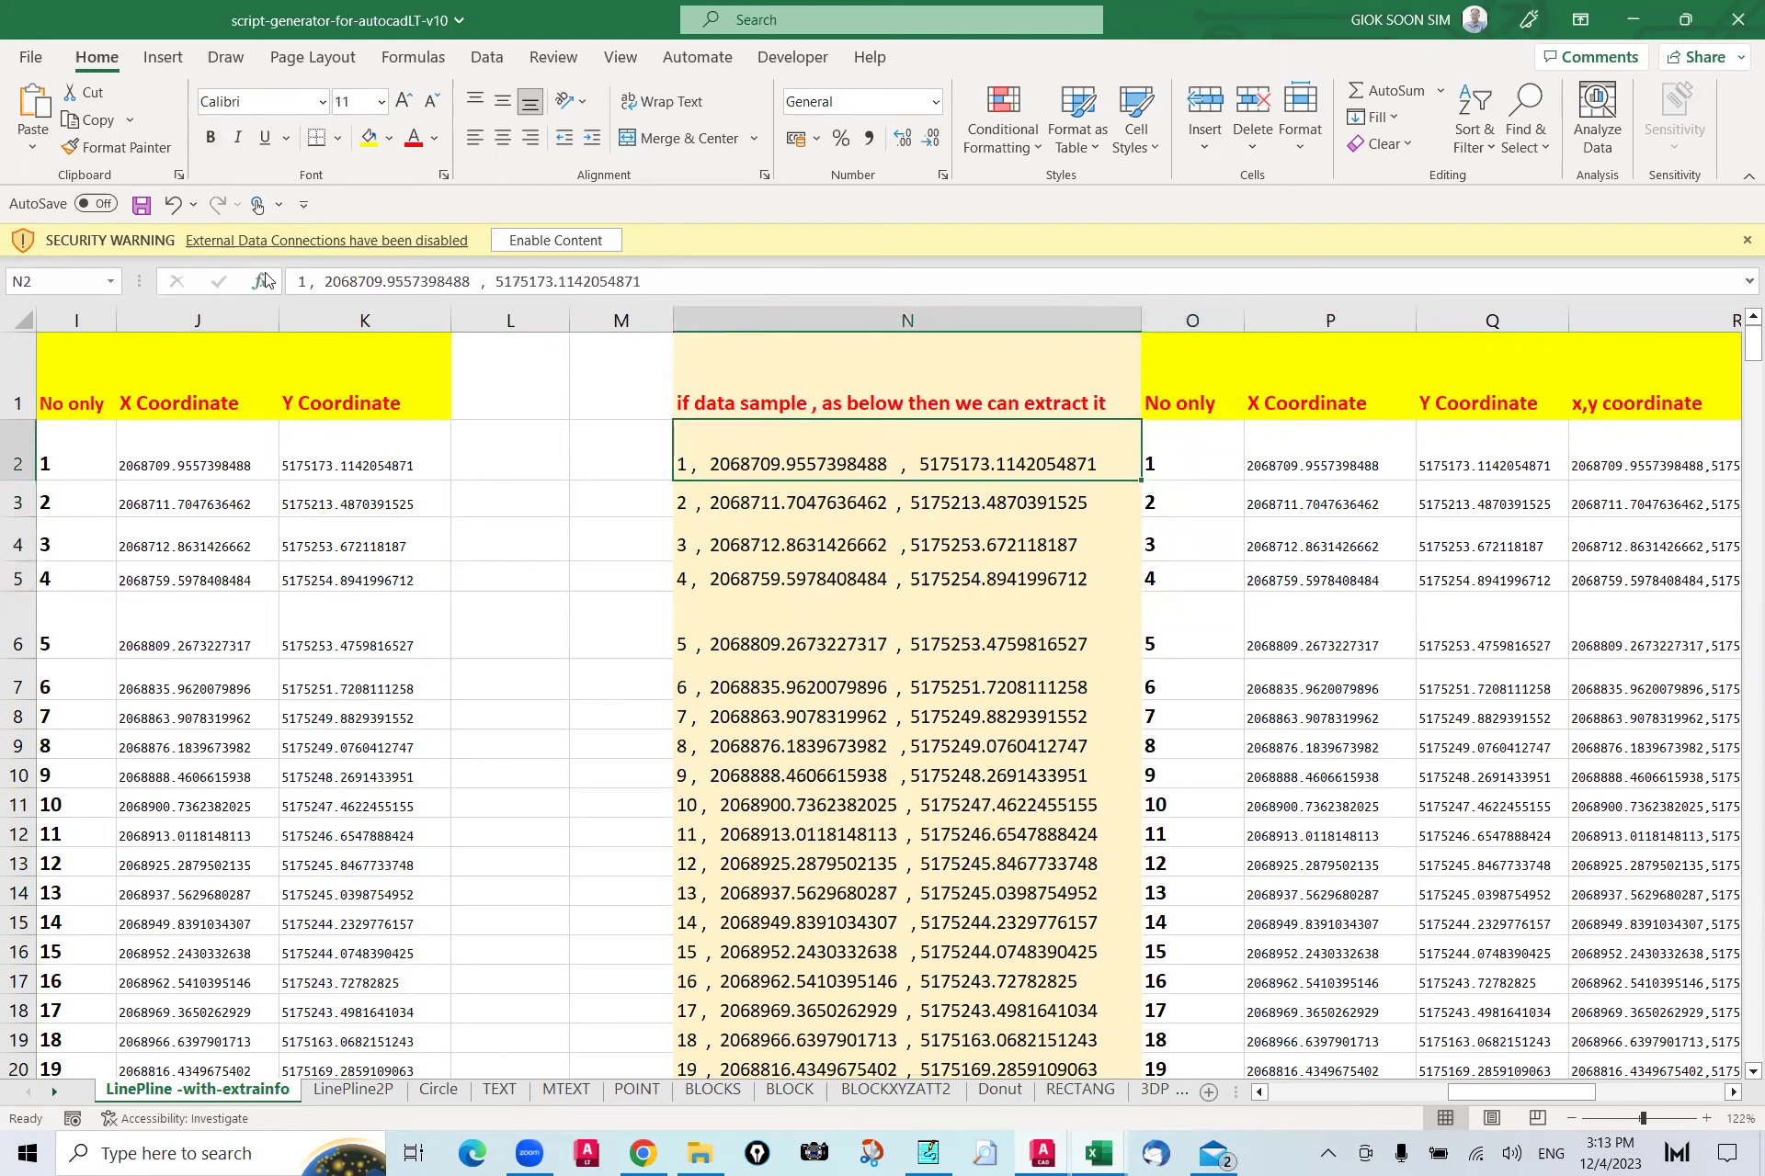
click(314, 284)
key(BackSpace)
key(BackSpace)
text(0)
key(Return)
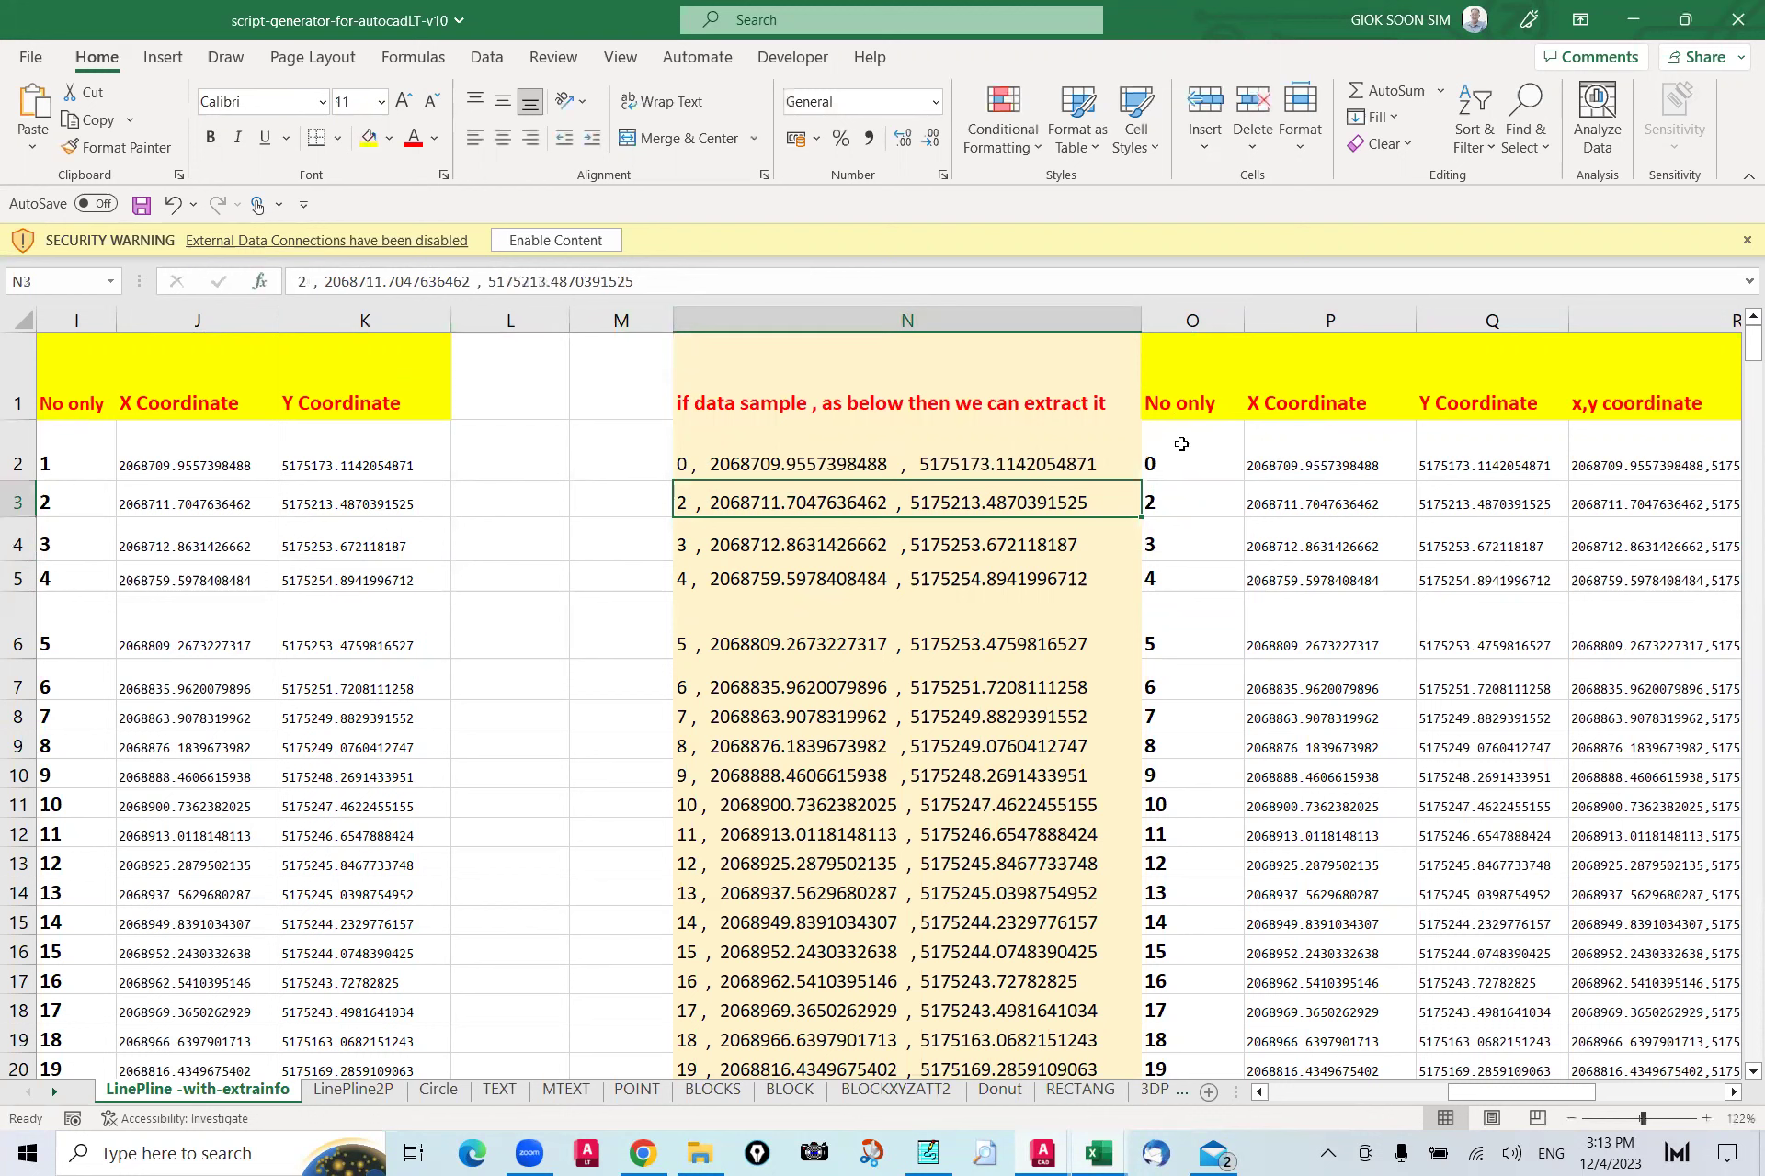
Step: Replace the two coordinates in N2 with 1 and 2, so that the entry reads "0, 1 ,2"
click(937, 458)
click(330, 286)
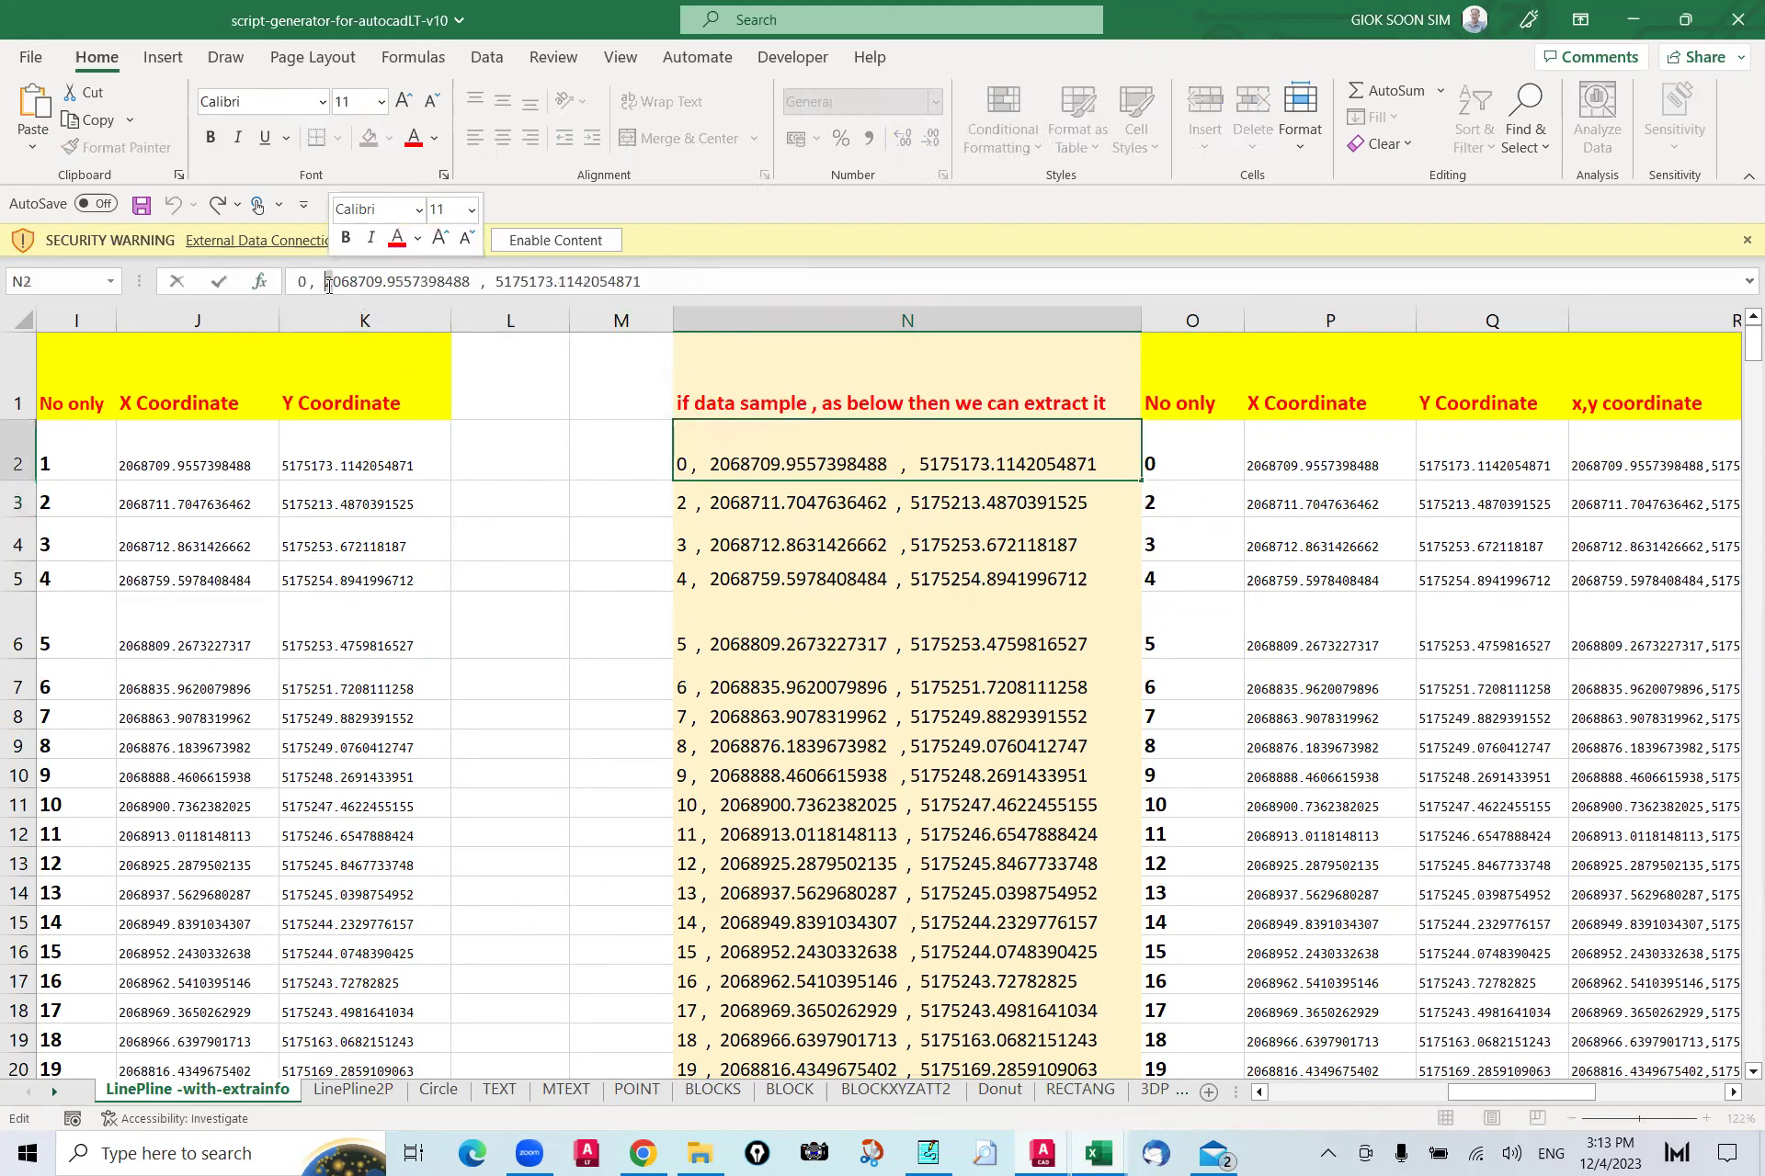
text(1 ,)
key(Delete)
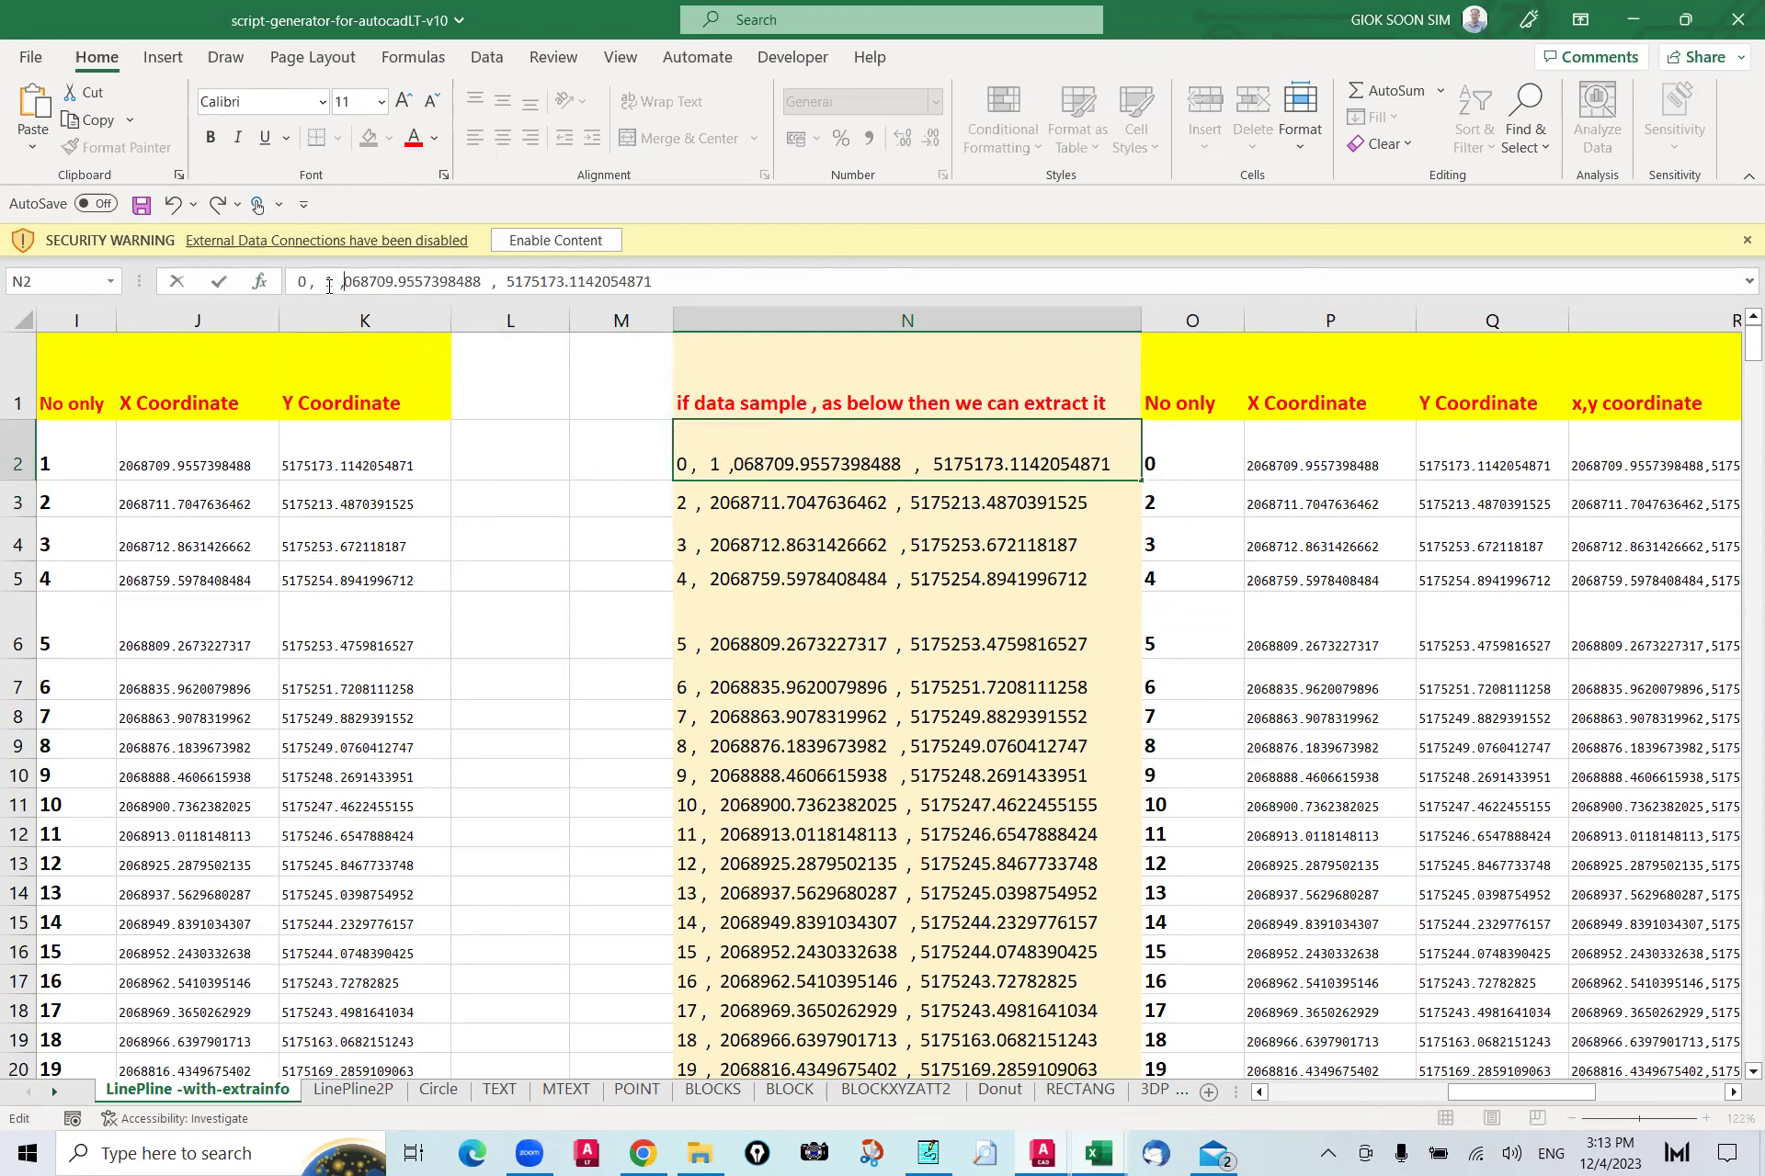
text(2)
key(Delete)
key(Delete)
key(Delete)
key(Delete)
key(Delete)
key(Delete)
key(Delete)
key(Delete)
key(Delete)
key(Delete)
key(Delete)
key(Delete)
key(Delete)
key(Delete)
key(Delete)
key(Delete)
key(Delete)
key(Delete)
key(Delete)
key(Delete)
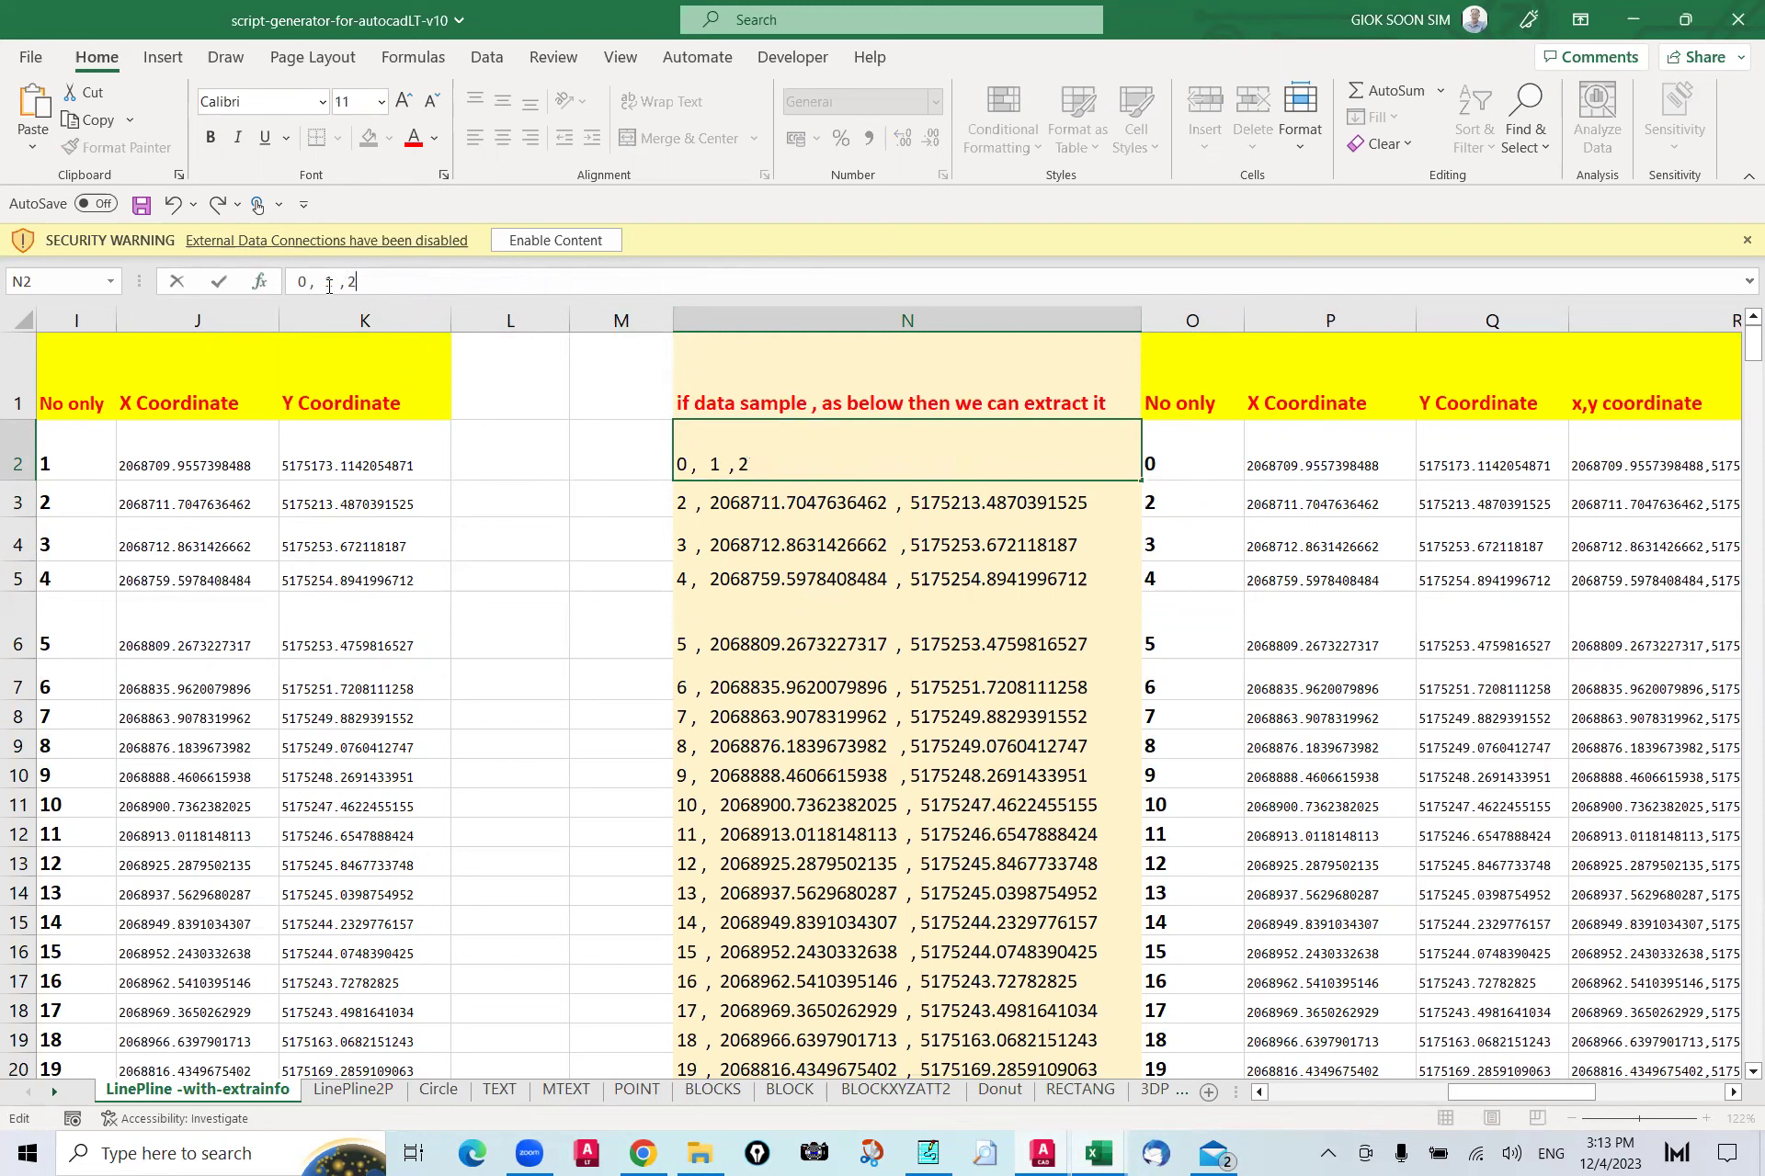
key(Return)
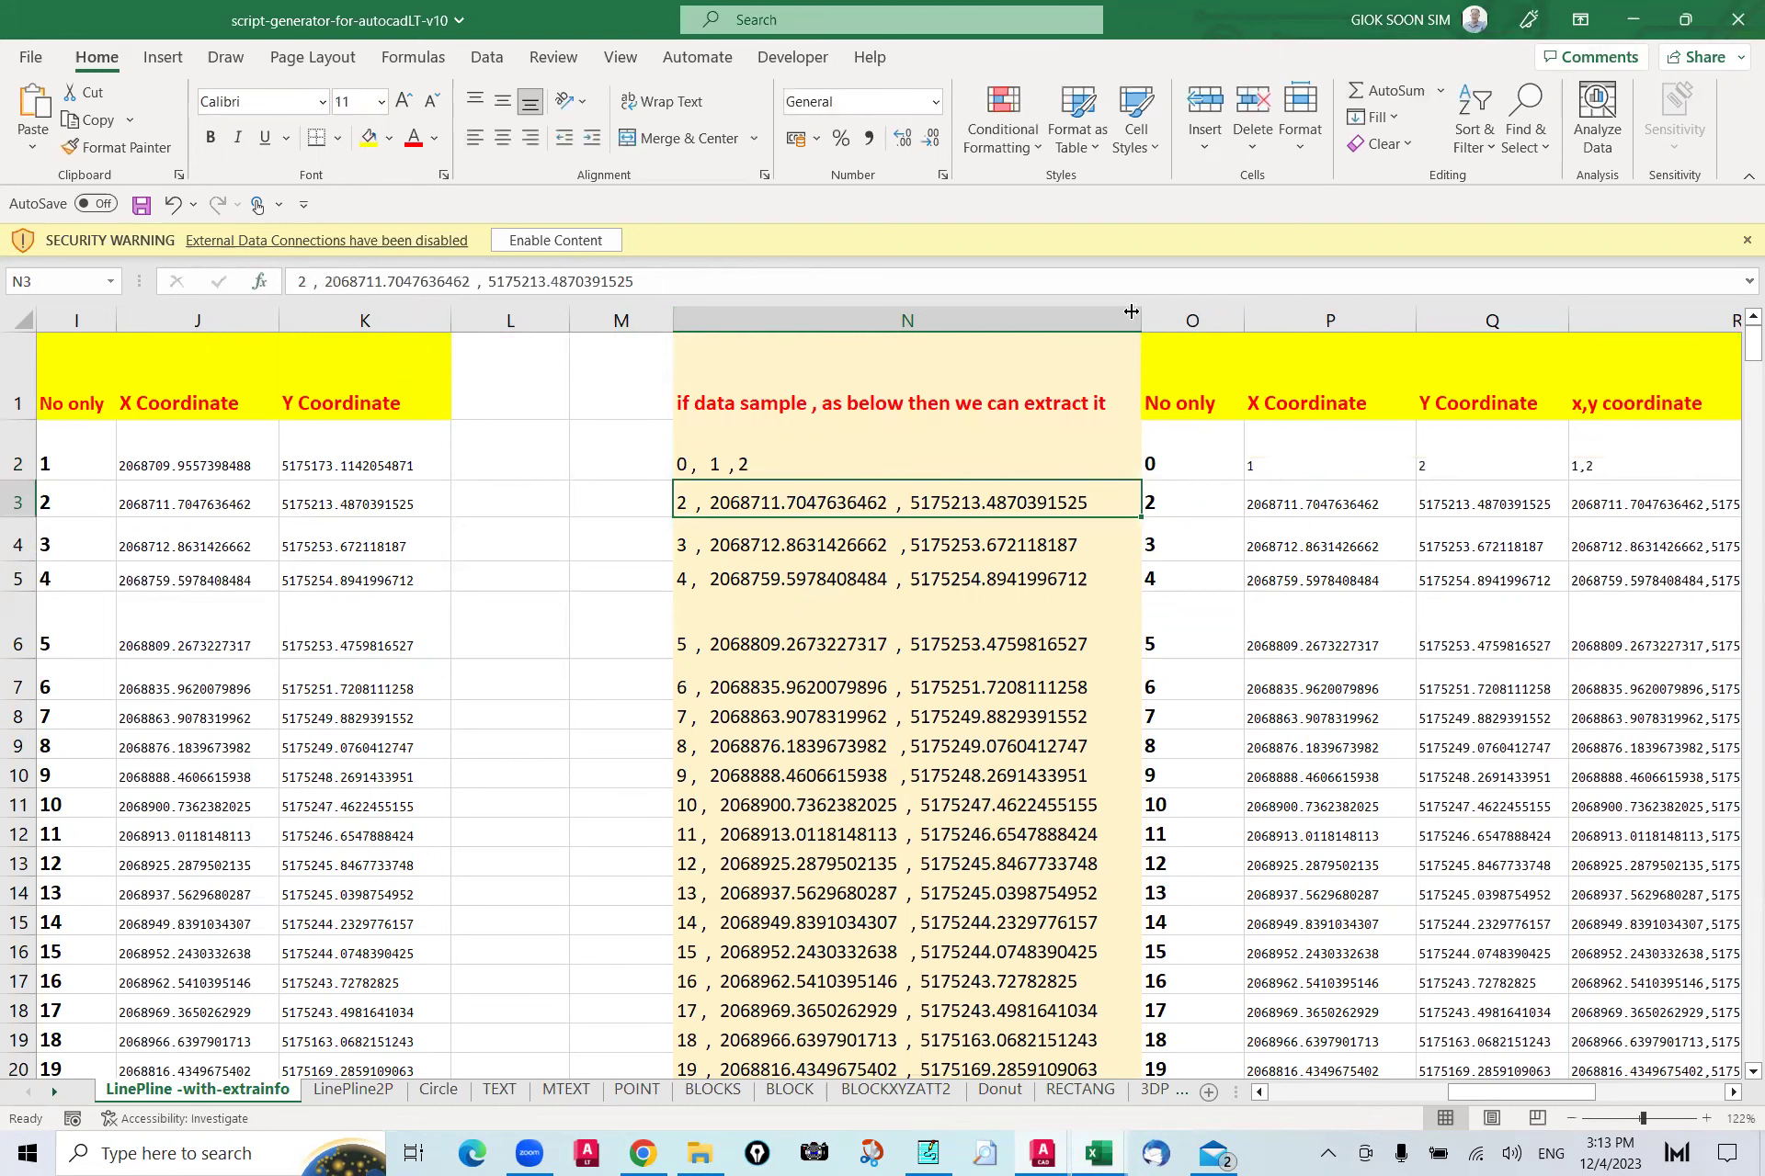
Step: Review the extracted values in O2 to R2 and the coordinate formulas beside the data sample in column T
click(1188, 471)
click(1298, 462)
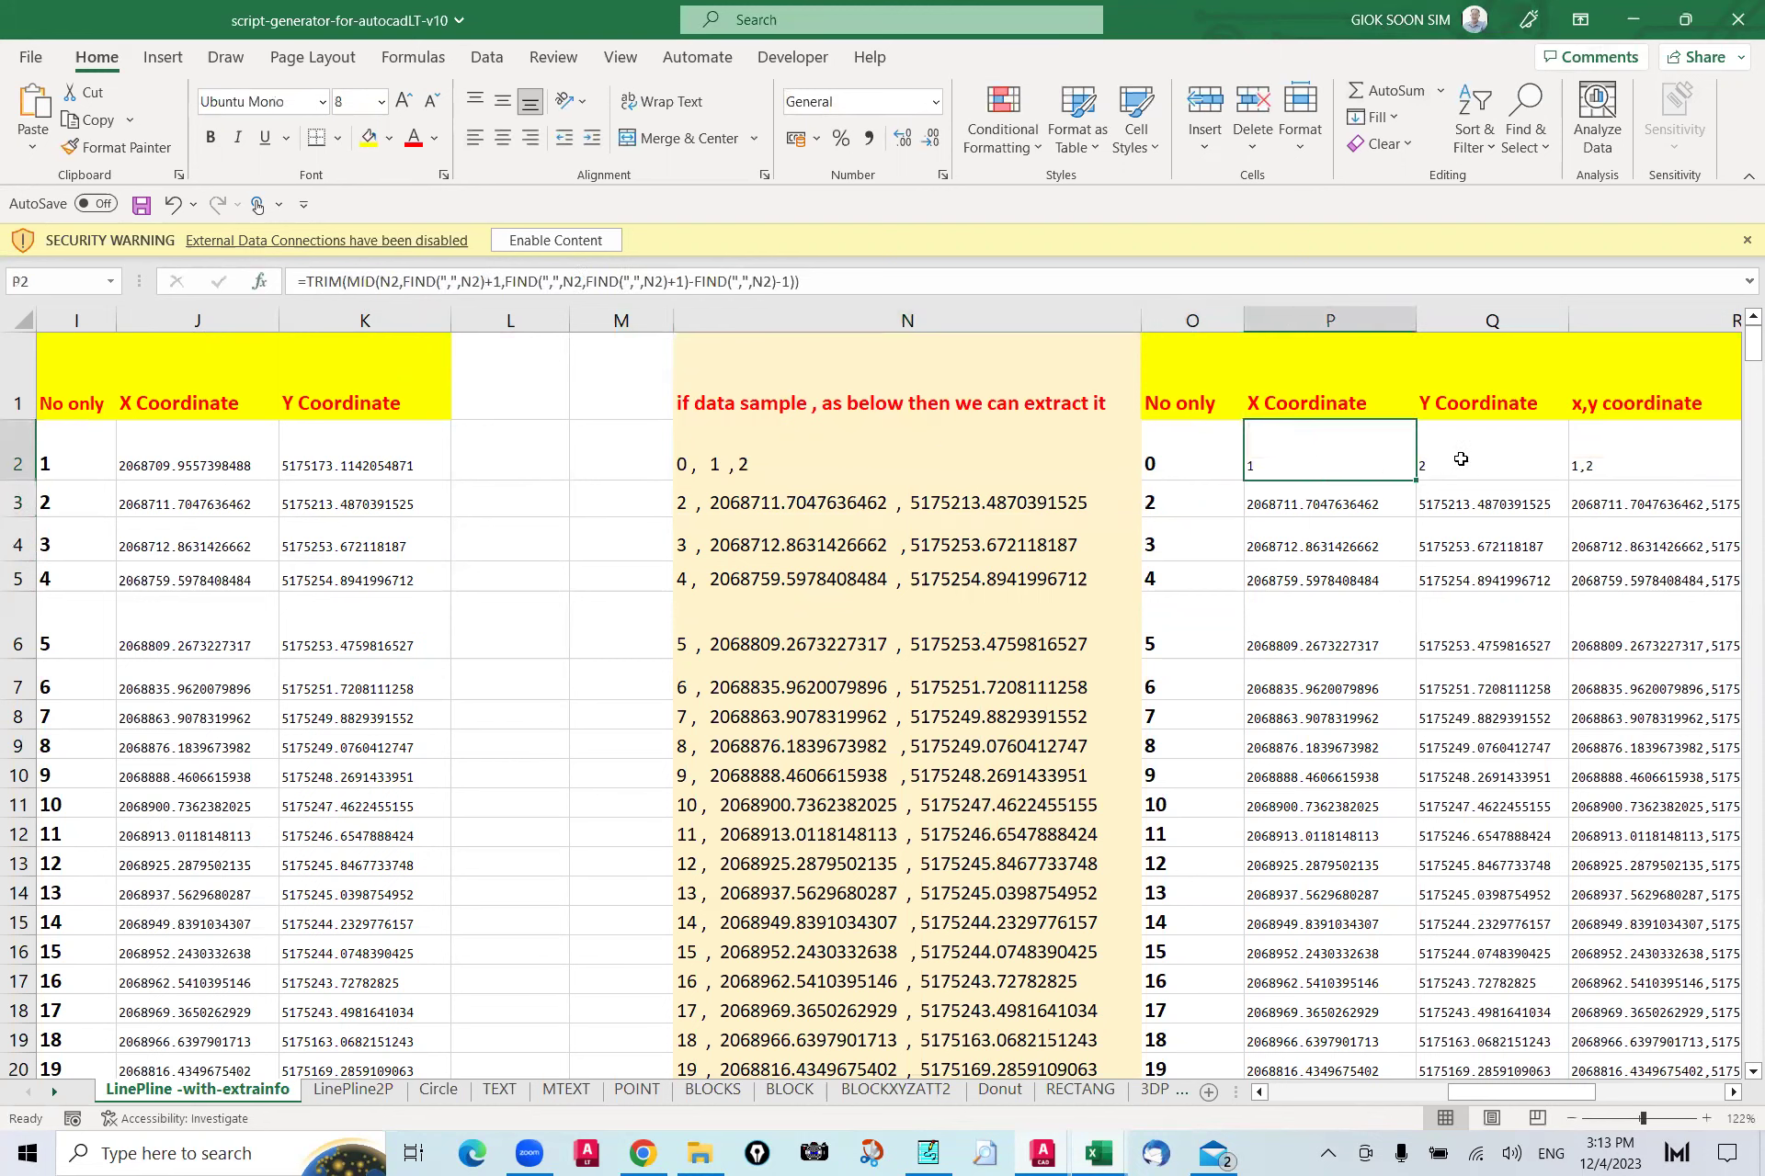
click(1461, 460)
click(1604, 466)
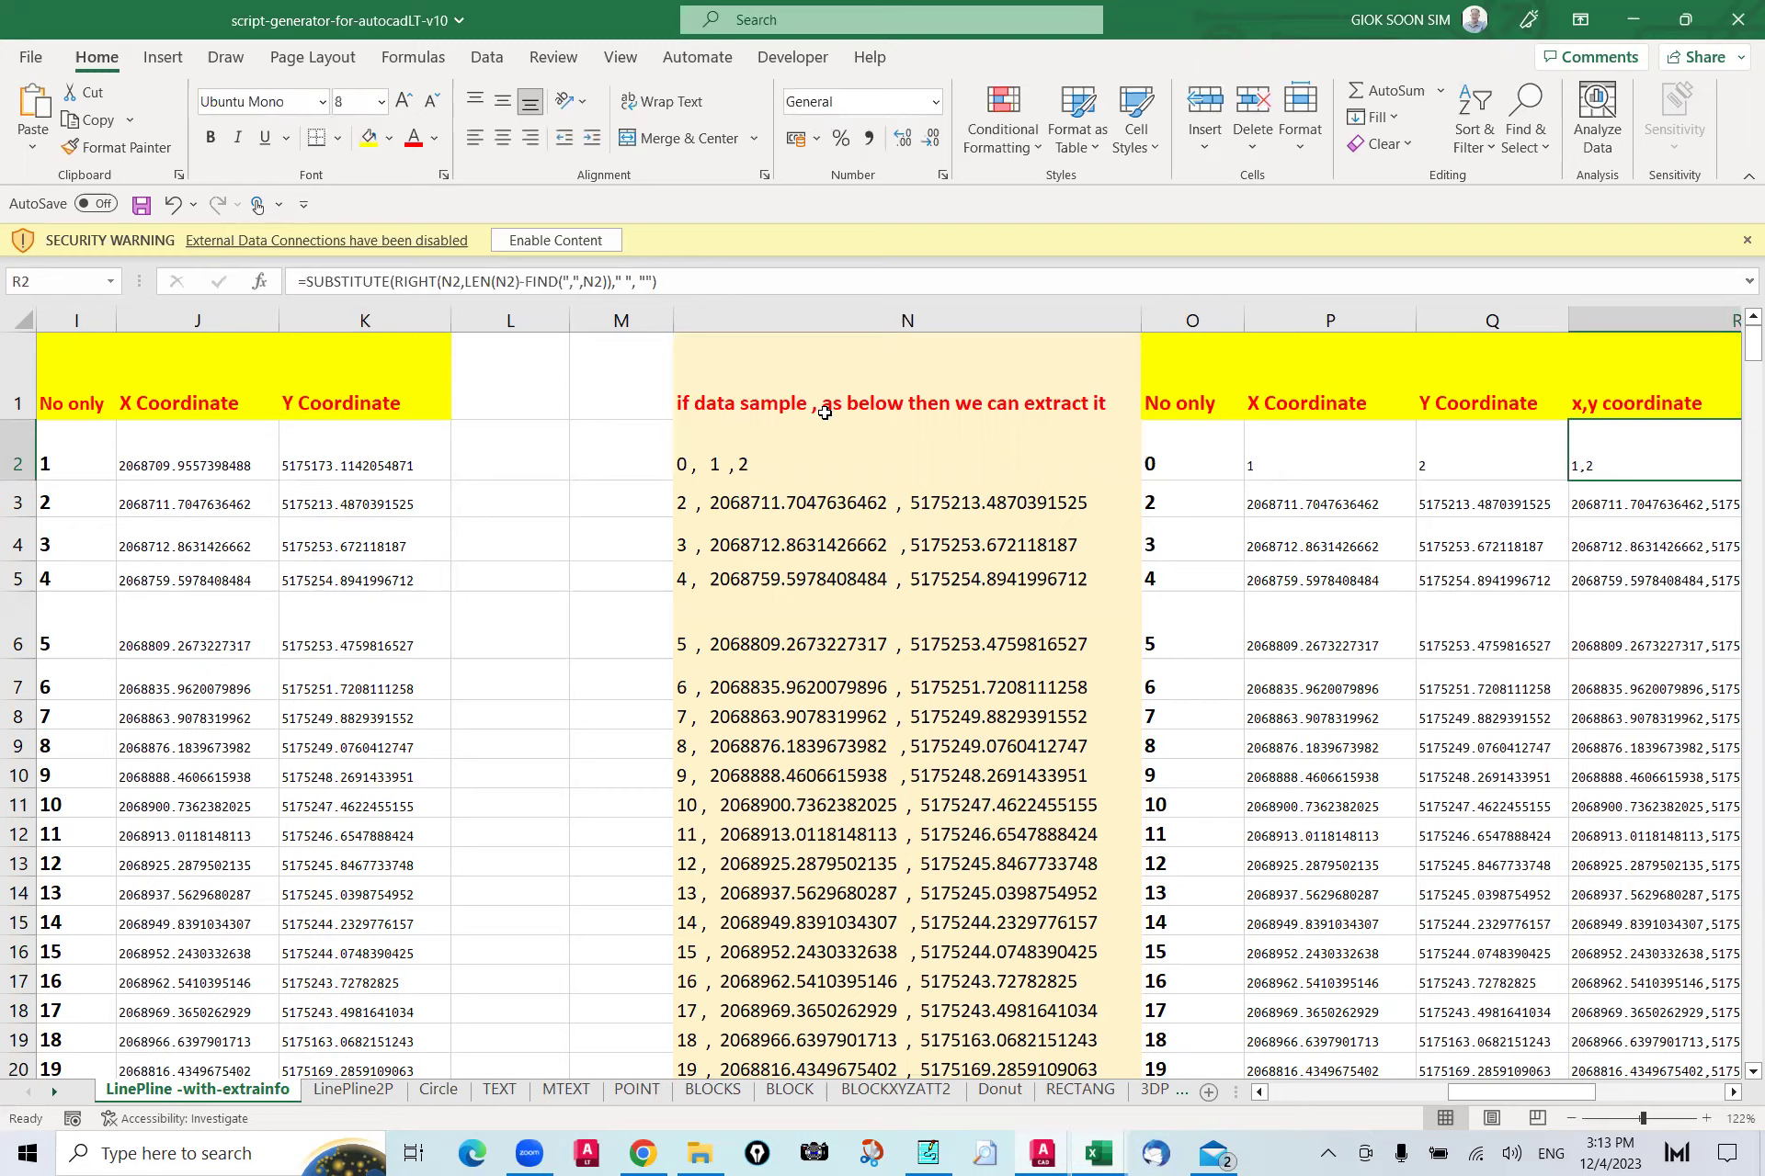
key(Right)
key(Right)
key(Right)
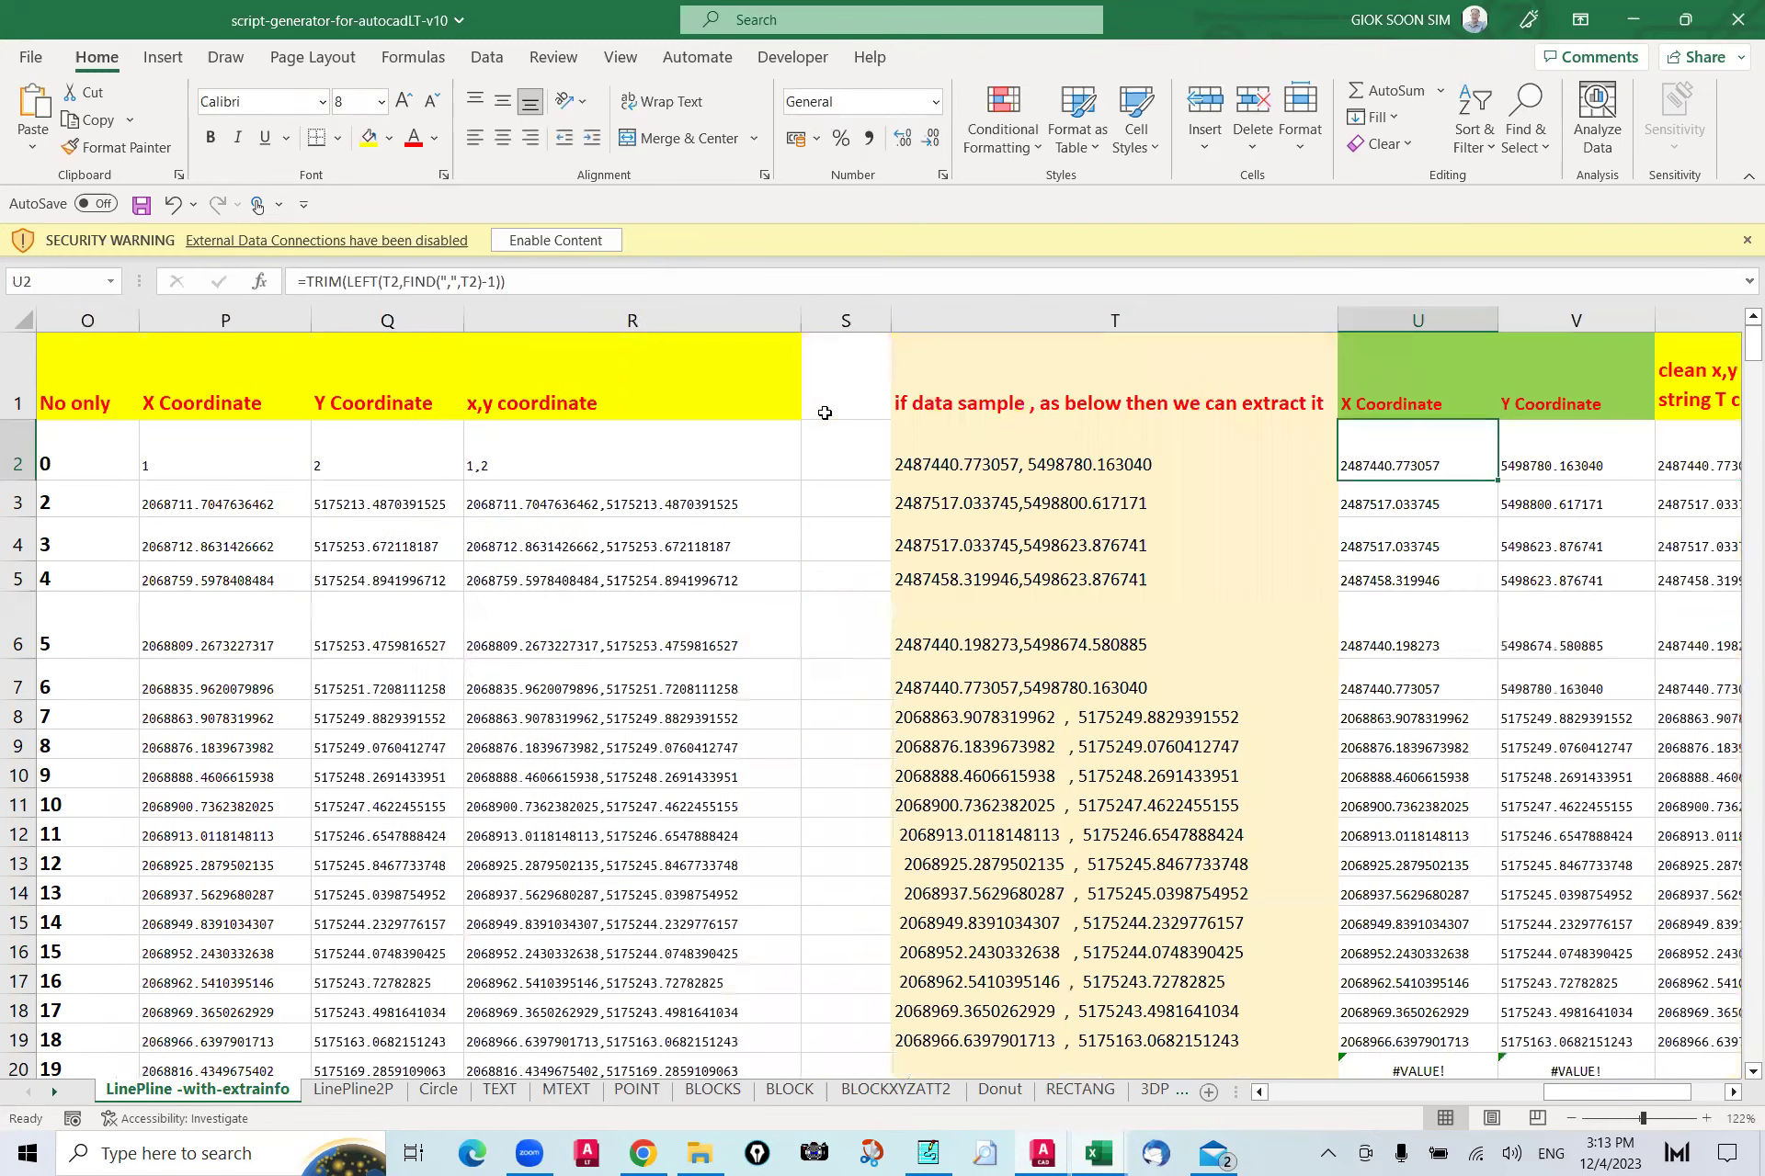
key(Right)
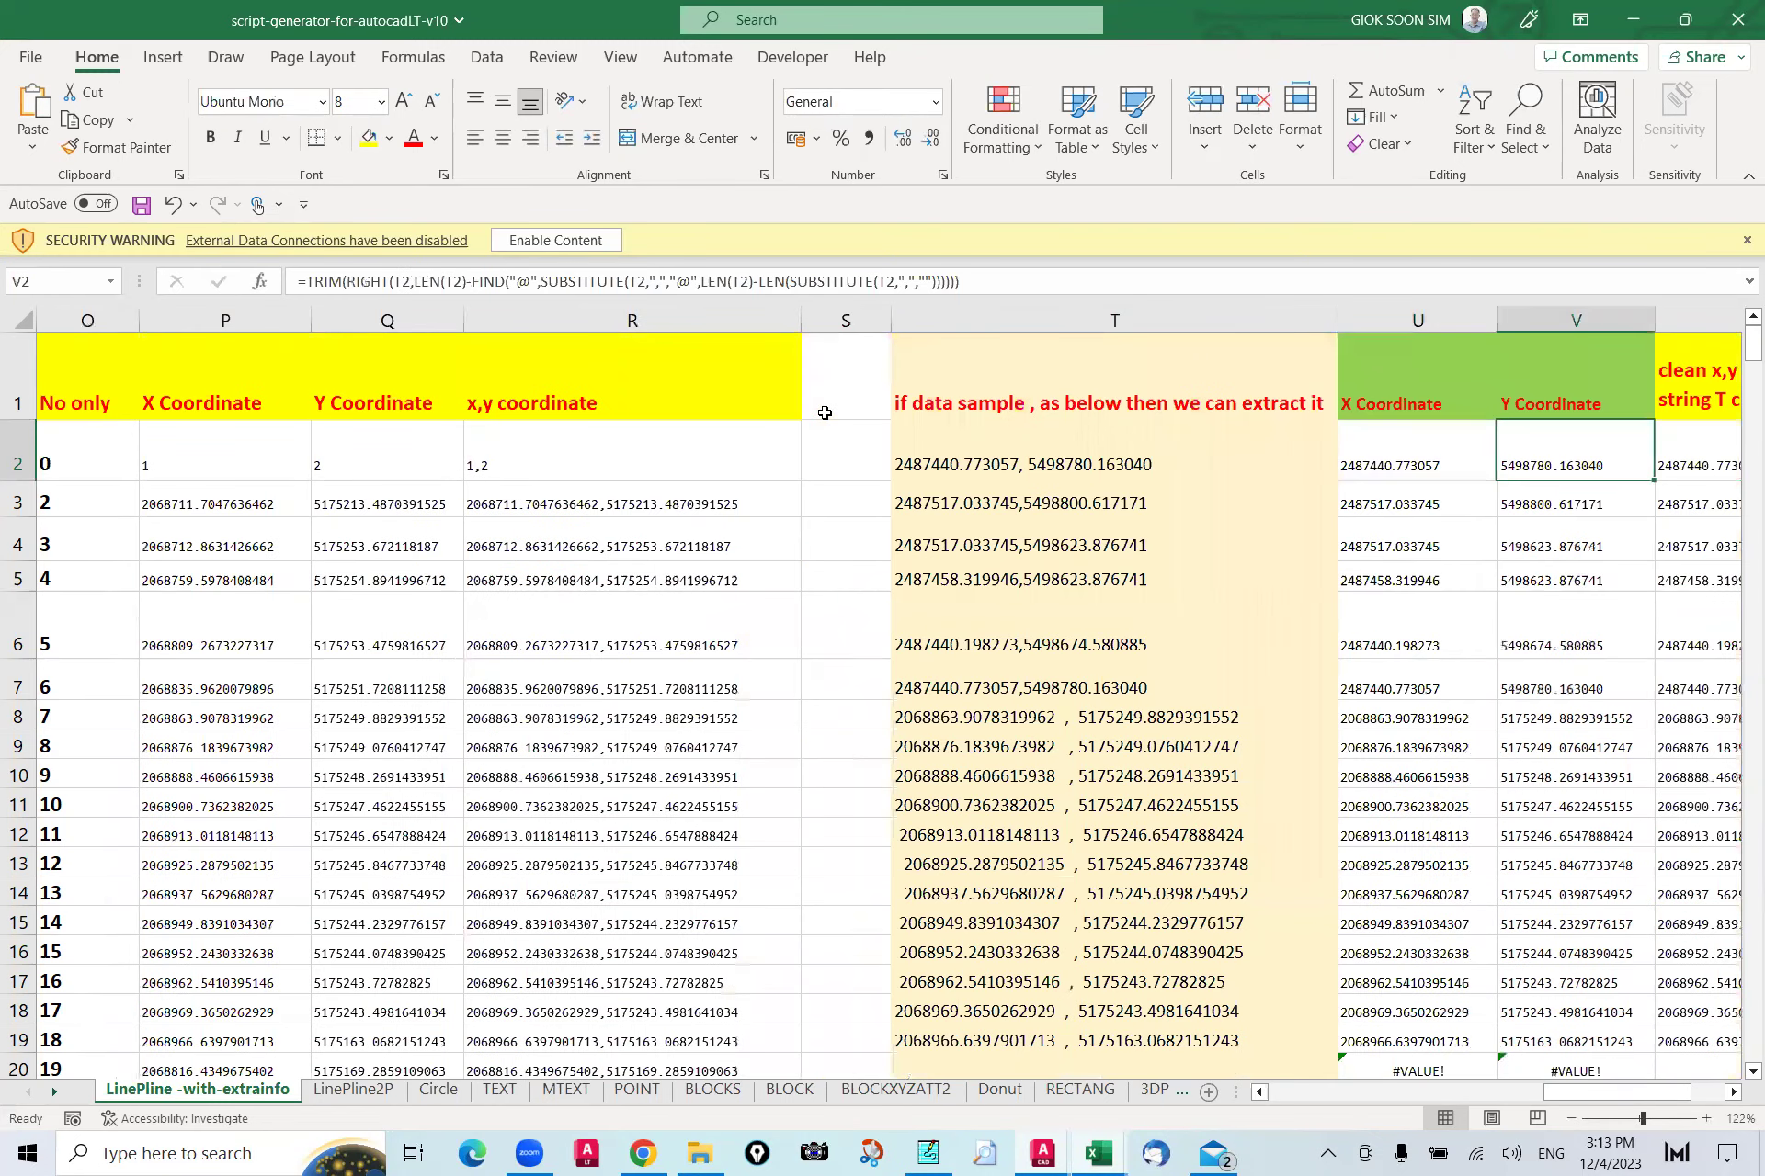
key(Right)
Step: Replace the semicolon-separated data sample in H2 with "a;34;2"
key(Home)
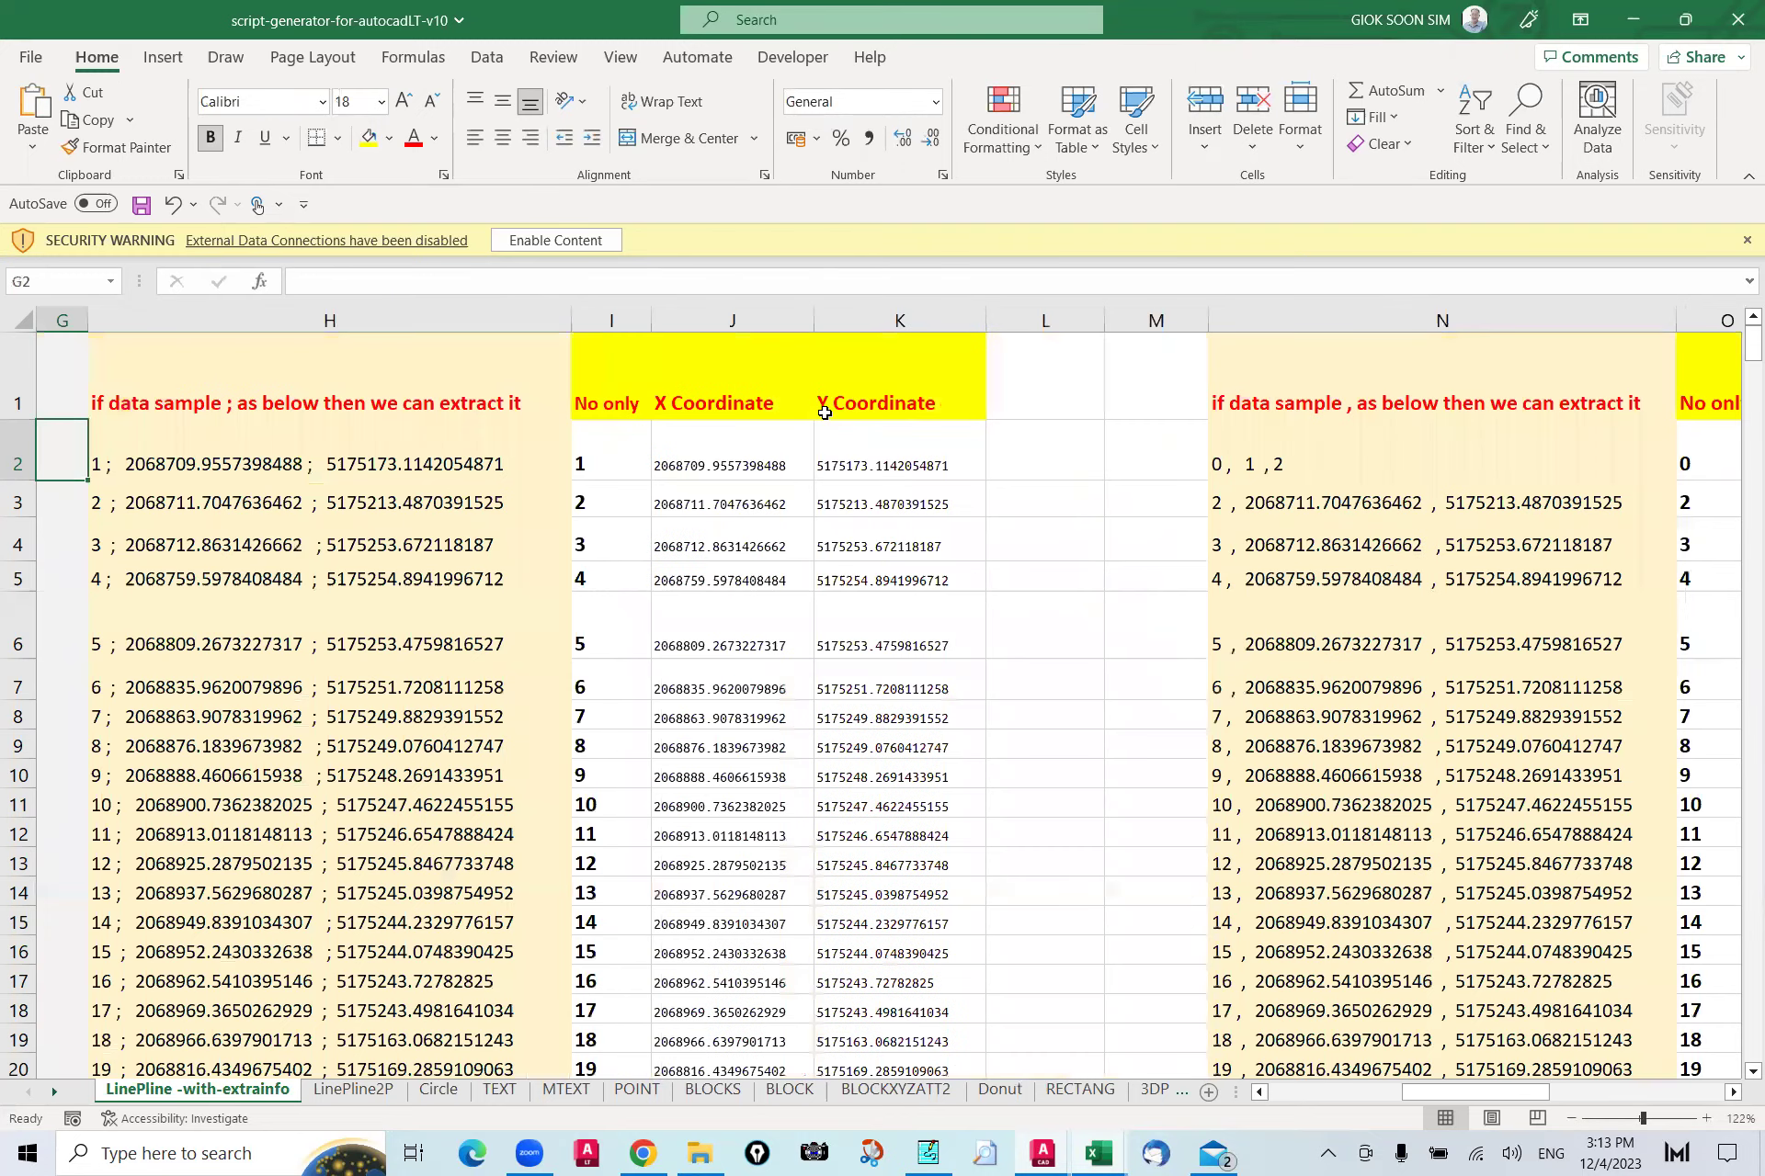
scroll(725, 458, left, 1)
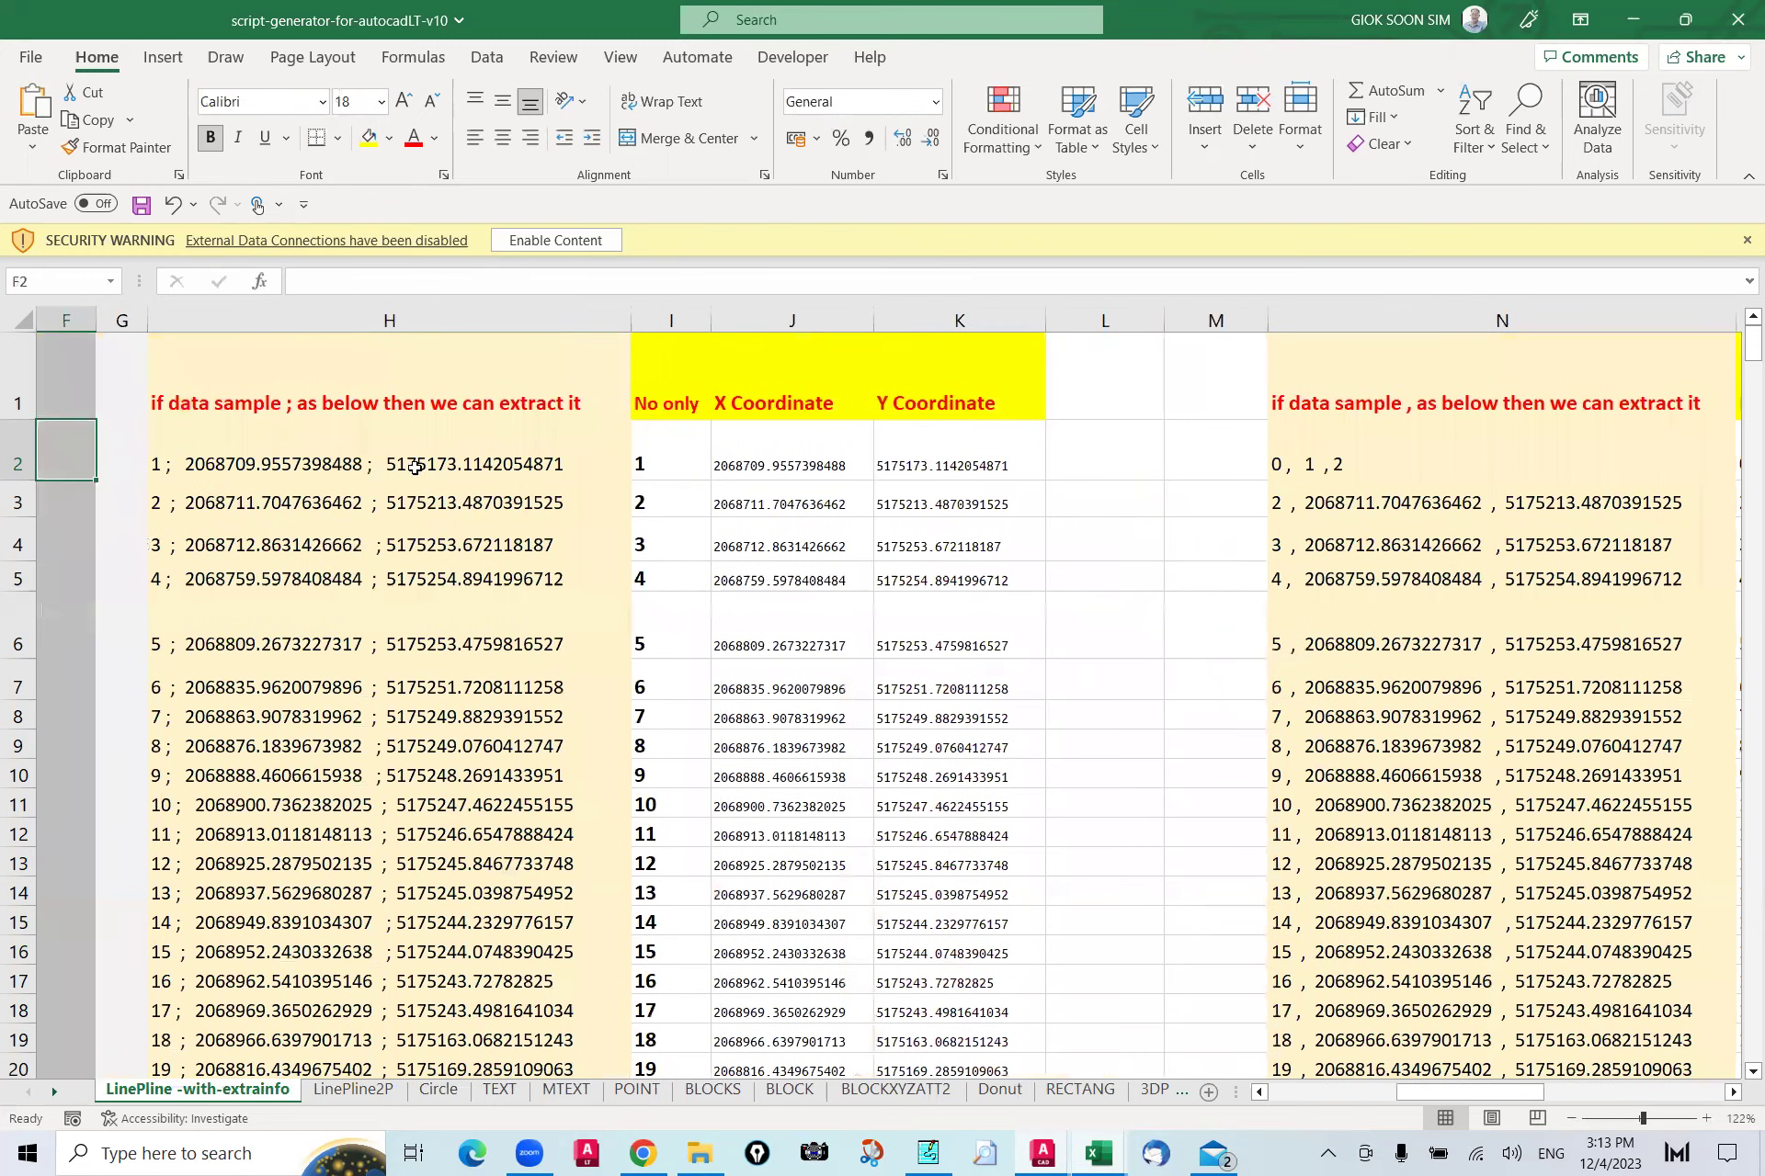
click(414, 468)
drag(640, 282, 280, 297)
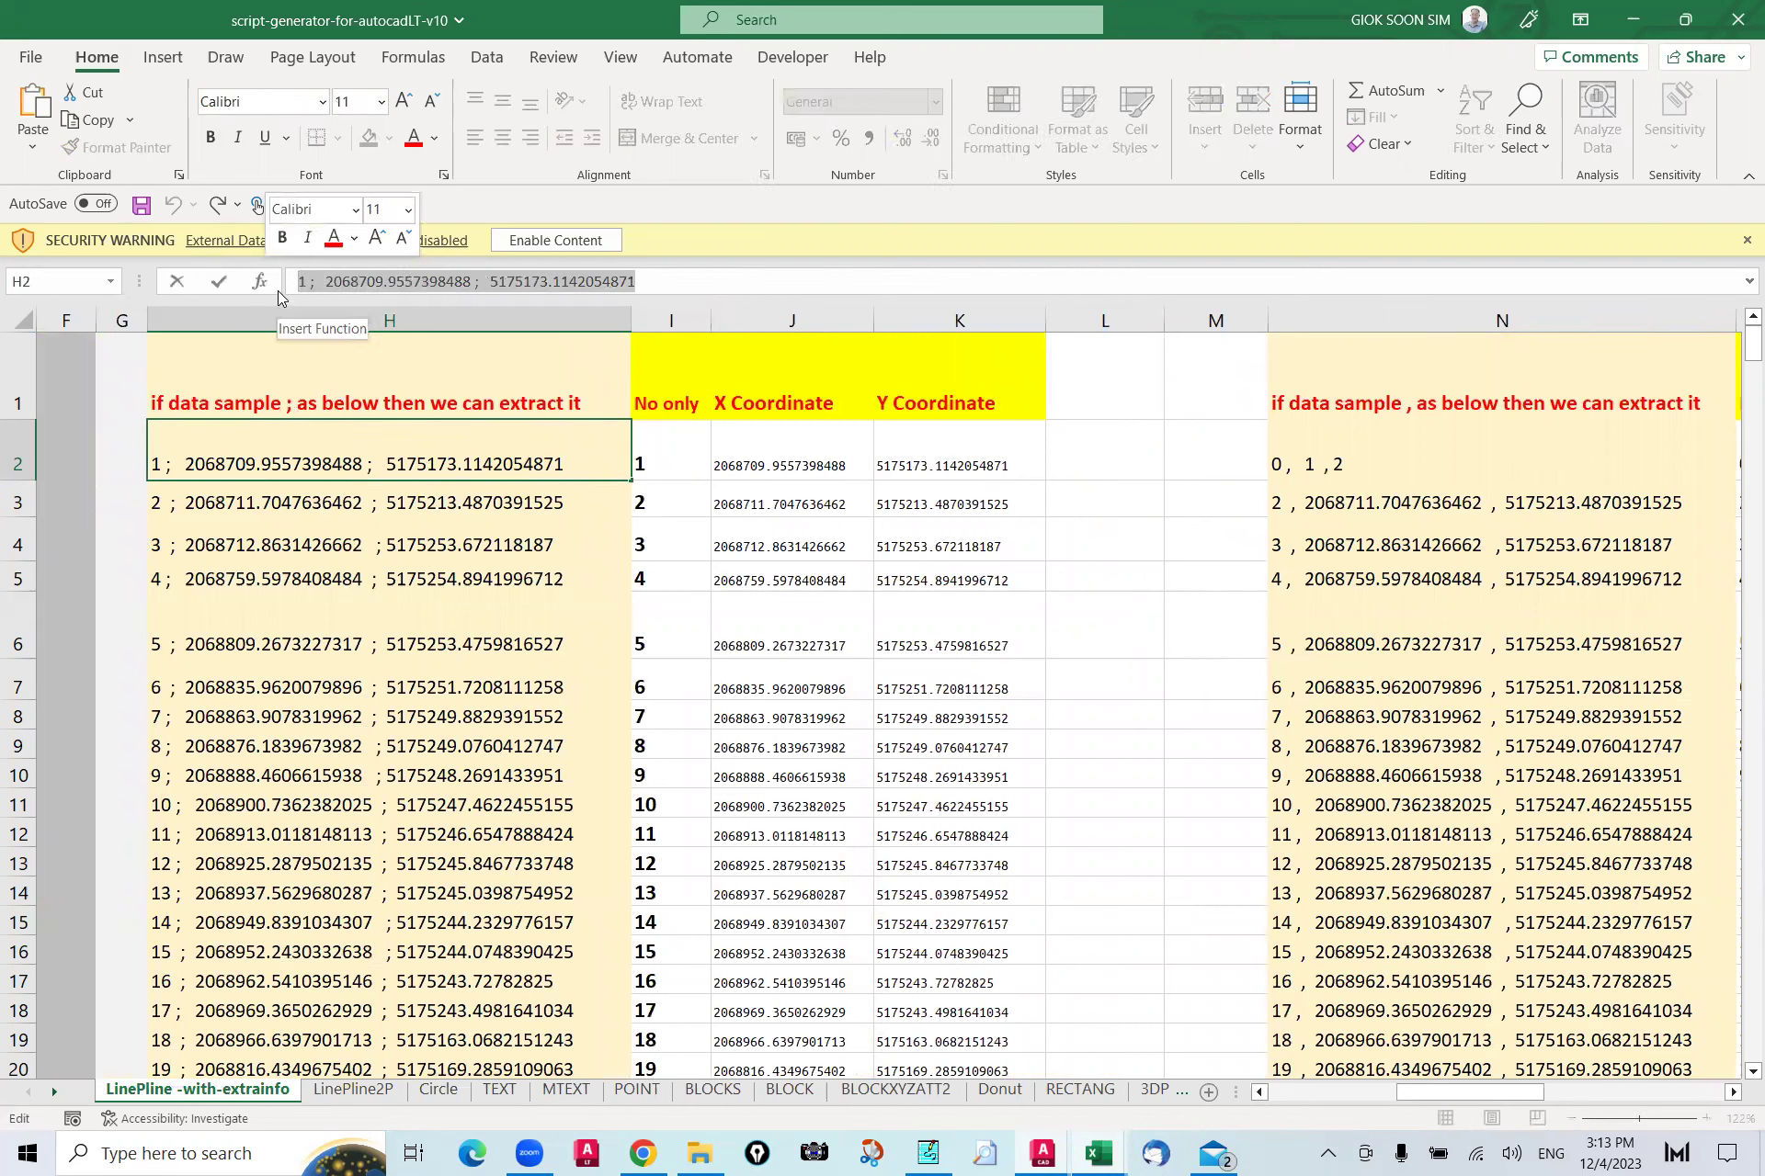
text(a;34;2)
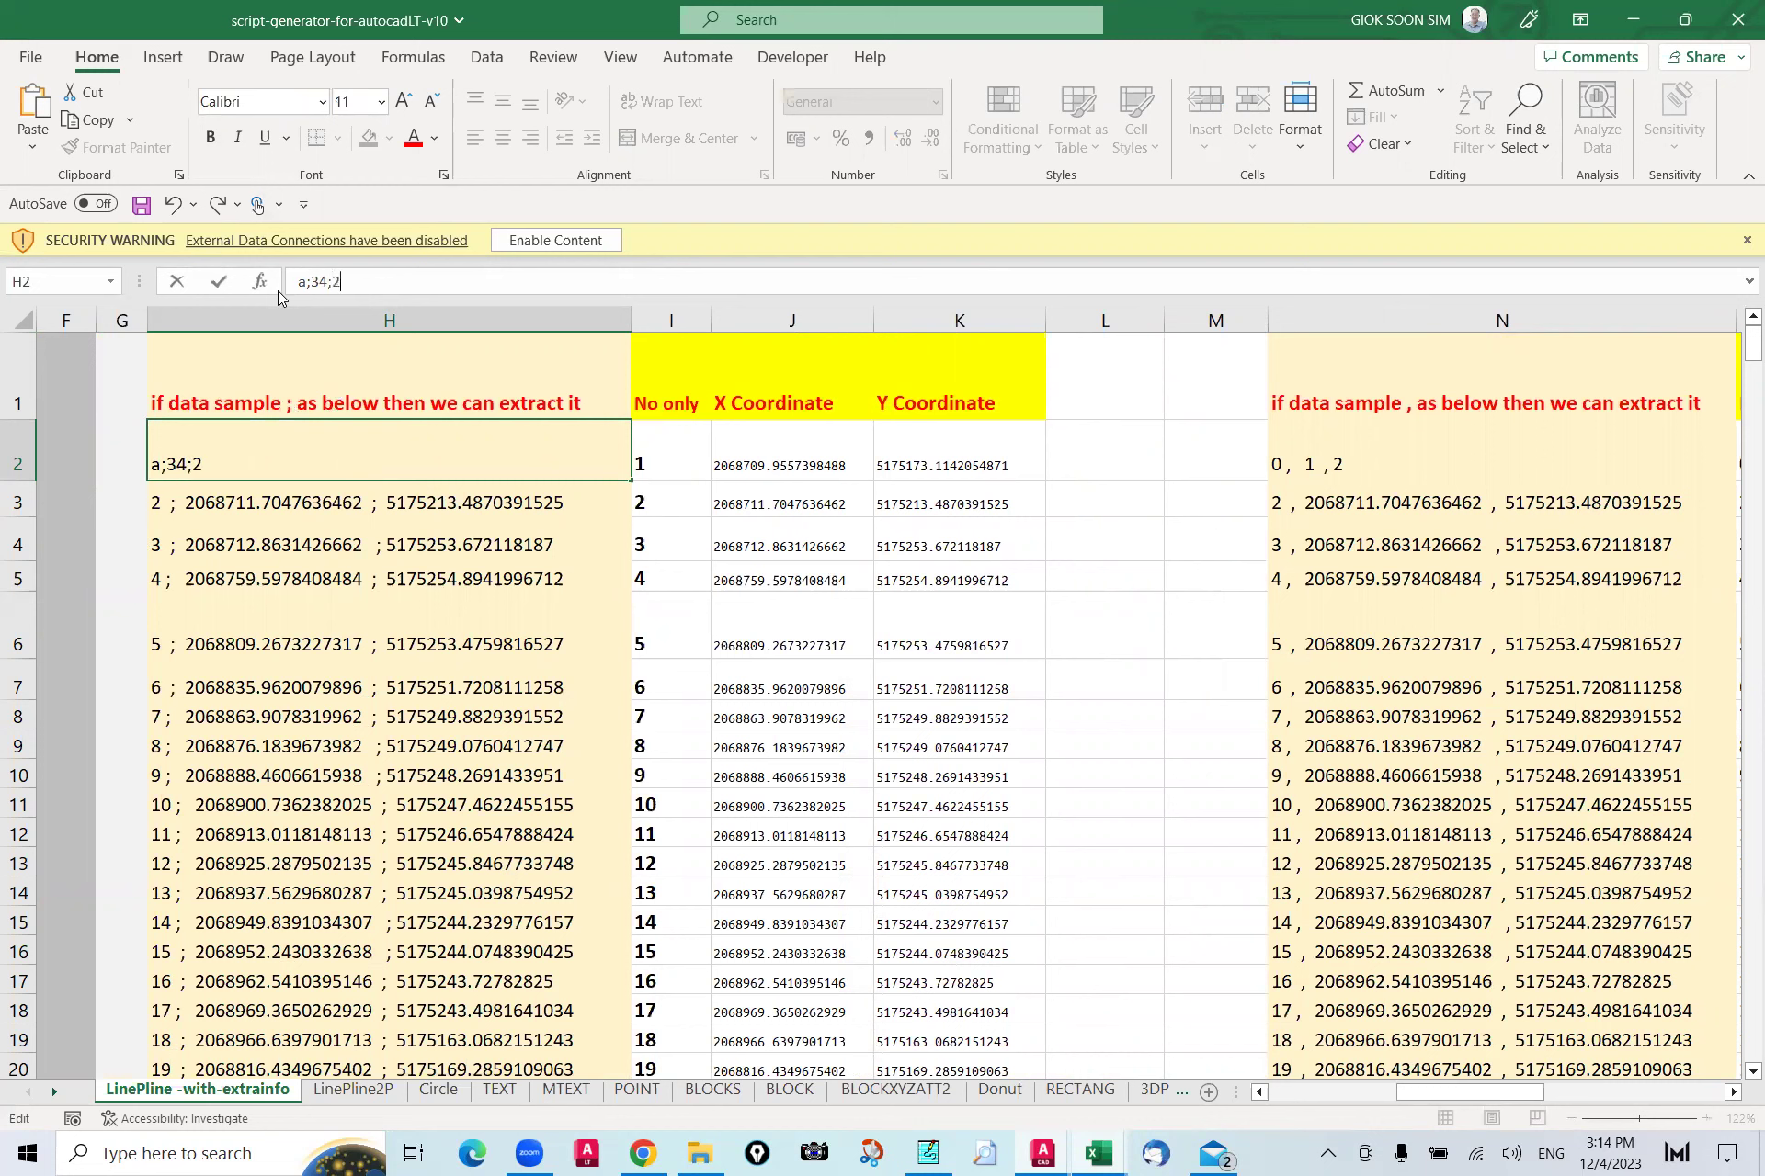
key(Return)
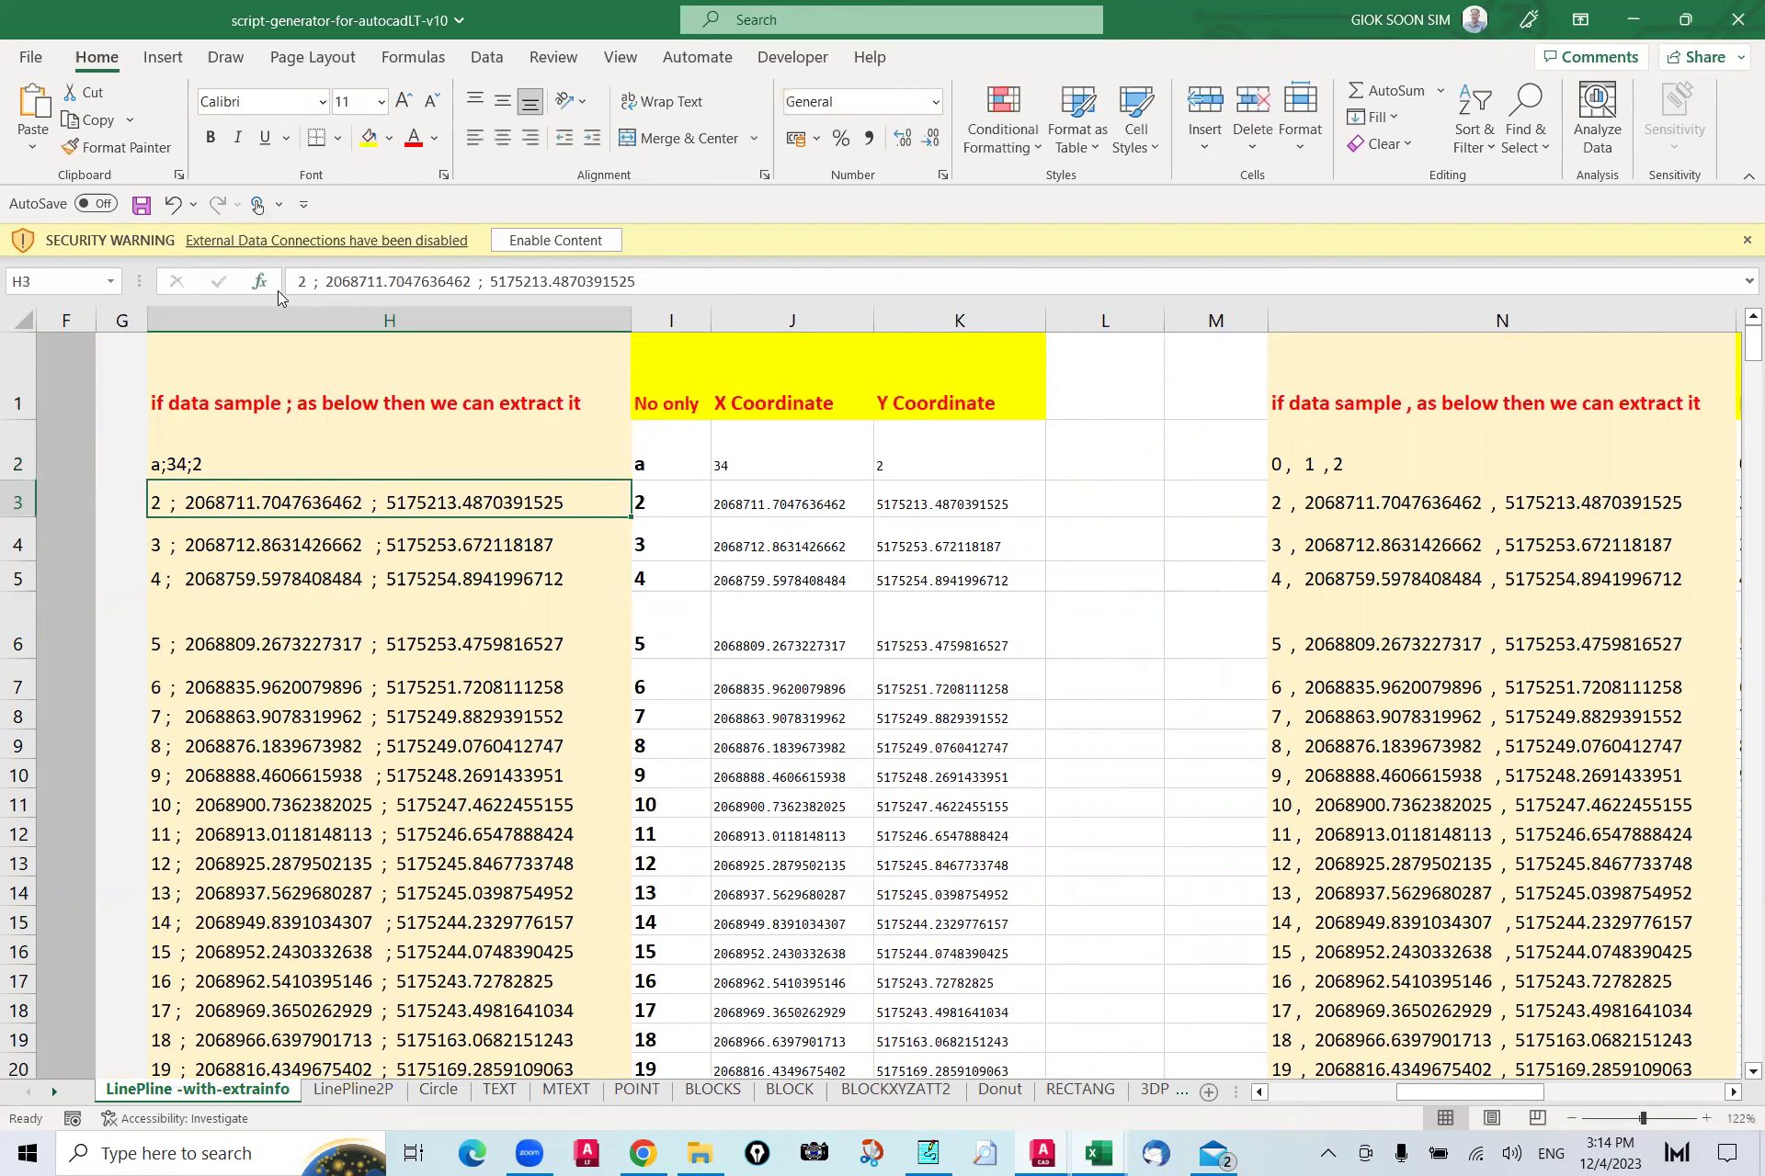
Step: Inspect the number, X and Y values extracted from H2 and the rest of the X Coordinate column
click(657, 471)
click(722, 474)
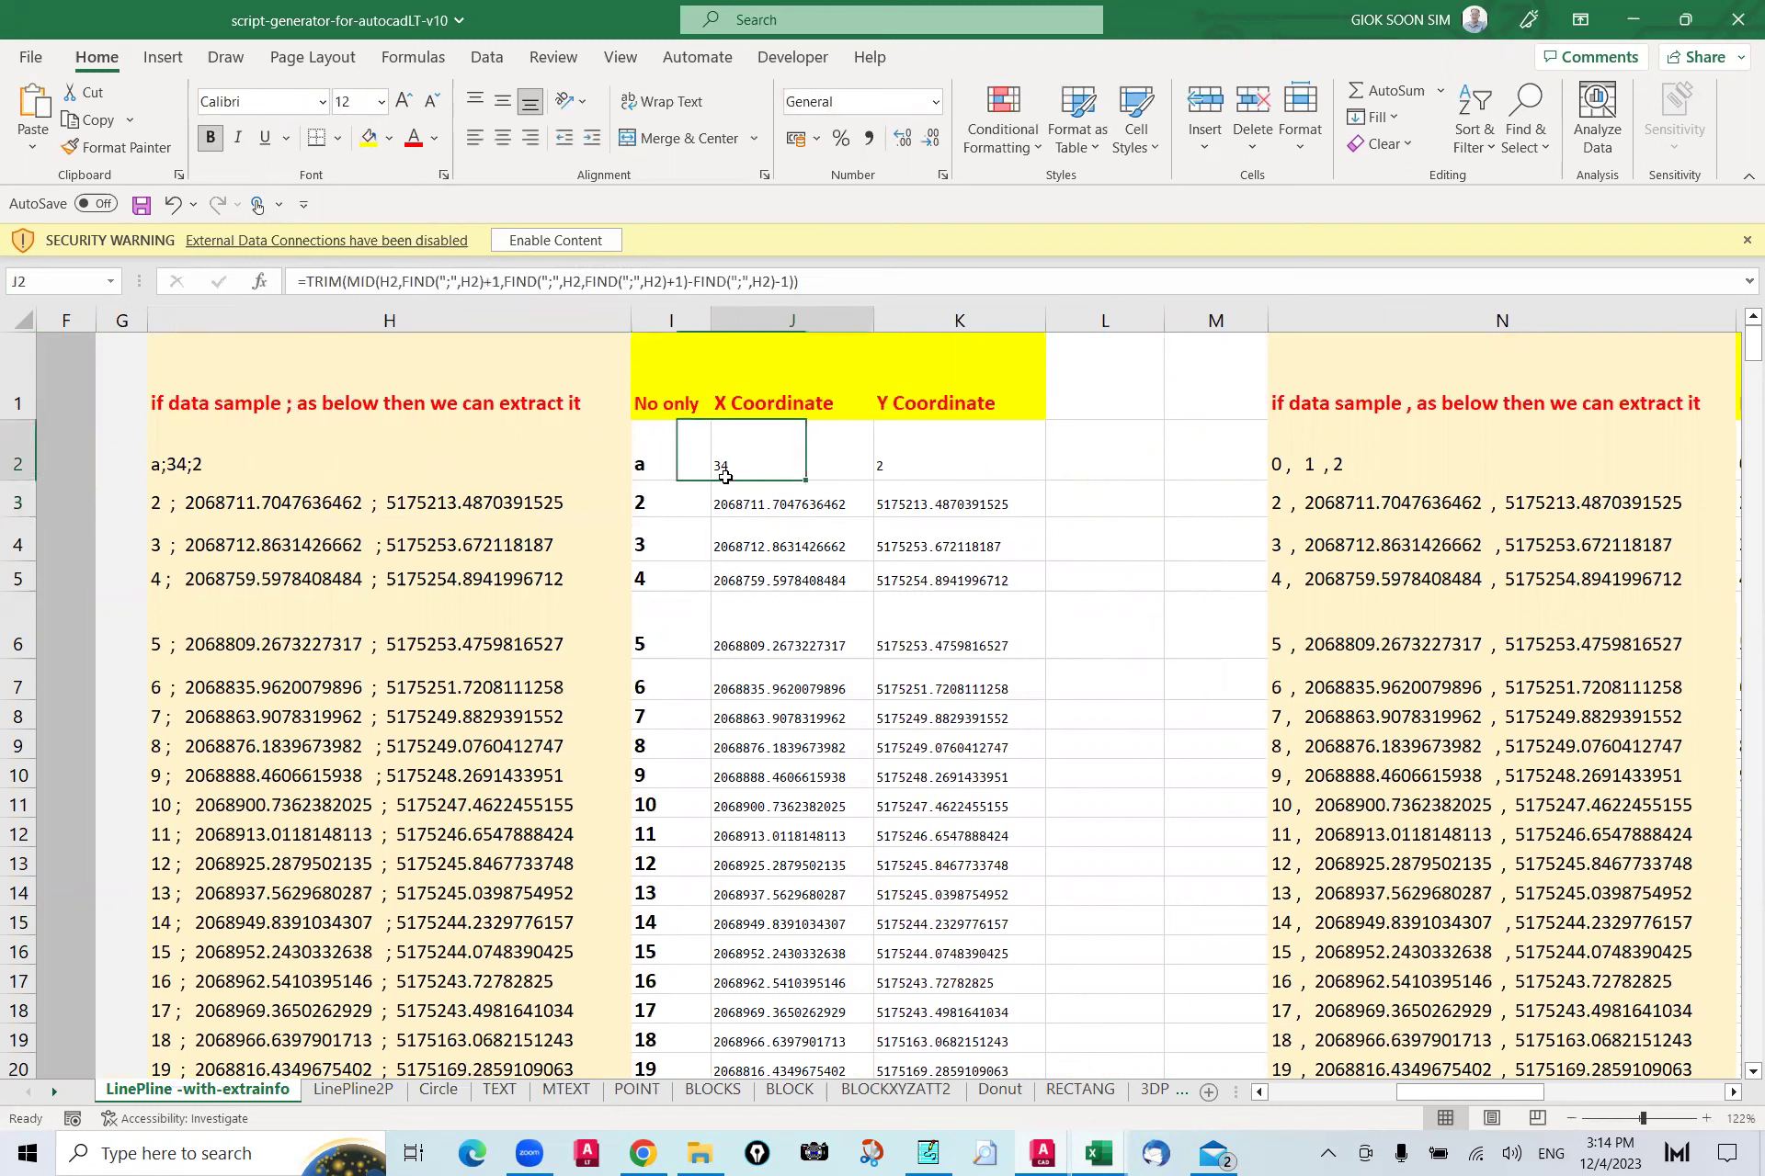
drag(899, 482, 879, 466)
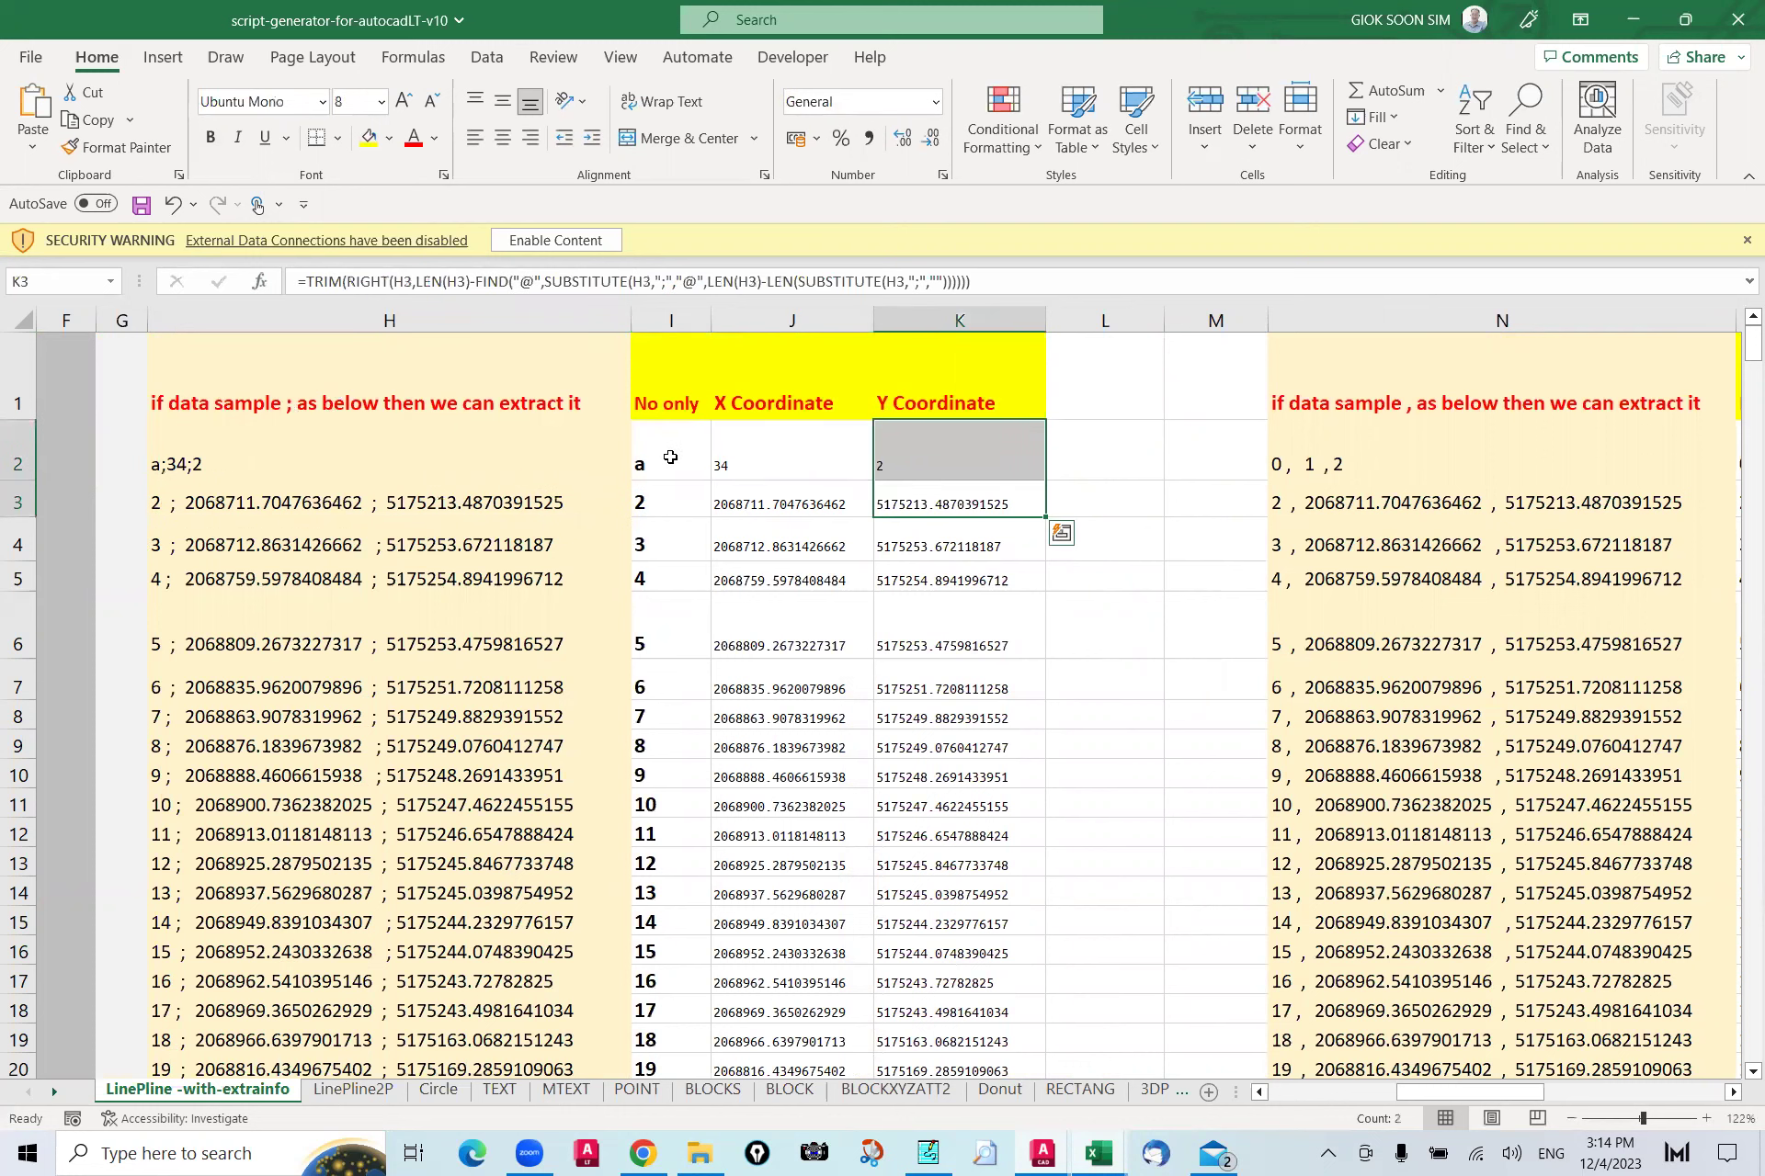
drag(751, 445, 756, 774)
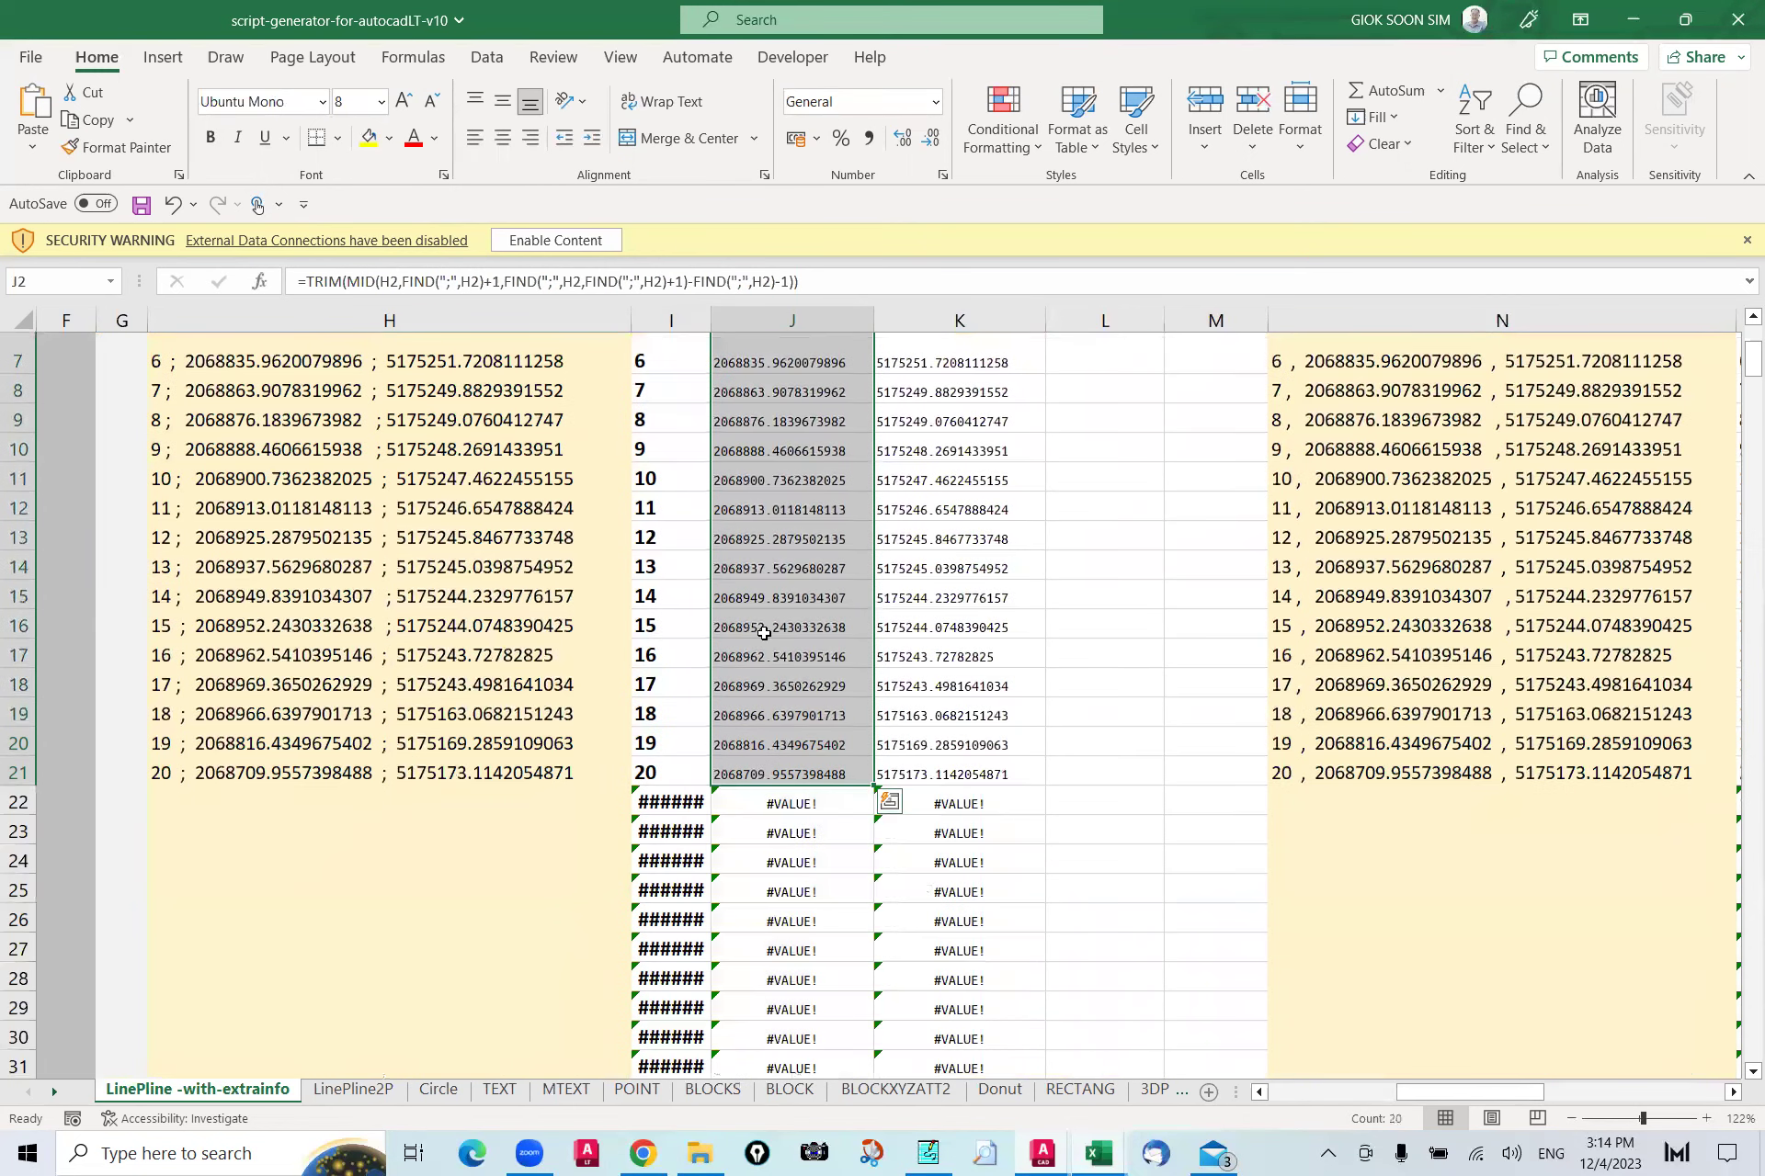
scroll(746, 643, up, 2)
click(760, 438)
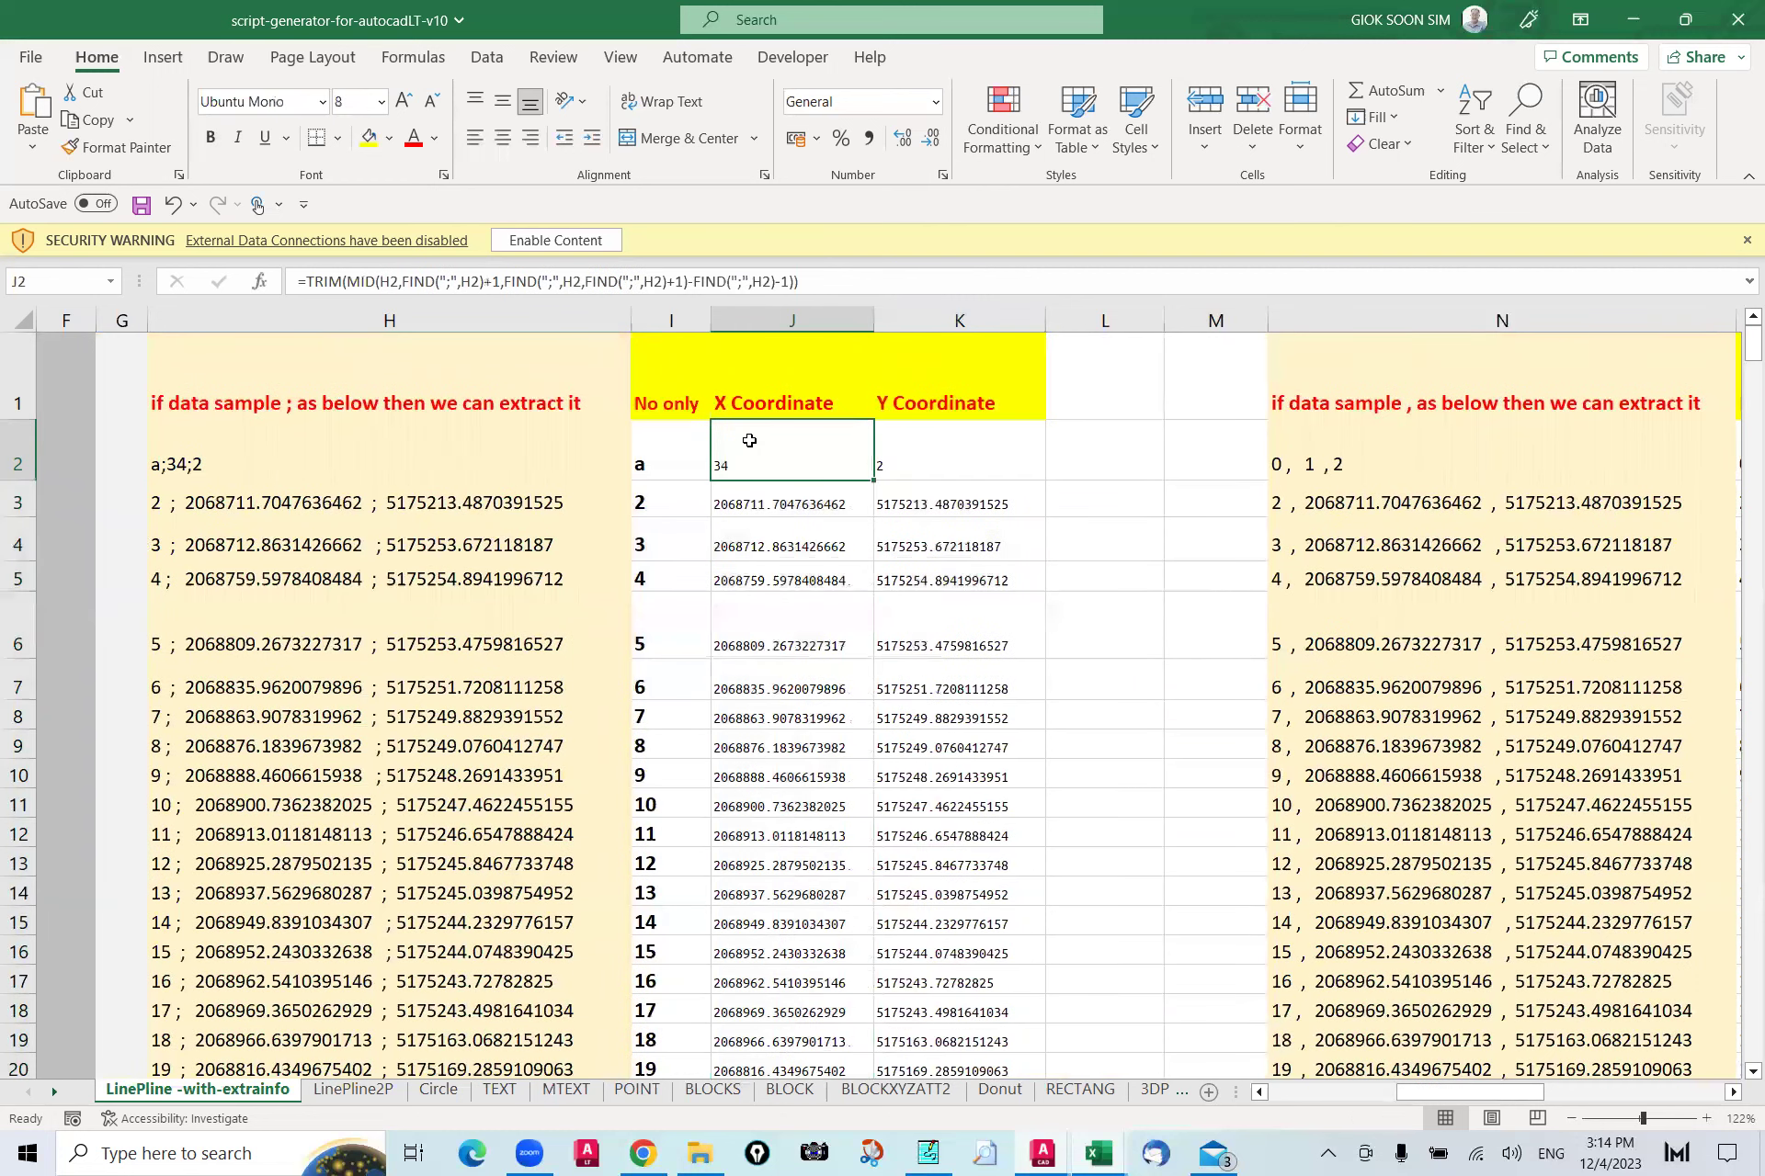
Step: Copy the extracted X and Y coordinates in J2:K13
double_click(851, 449)
drag(884, 817, 833, 555)
key(Escape)
key(shift+Right)
key(shift+Down)
key(shift+Down)
key(shift+Down)
key(shift+Down)
key(shift+Down)
key(shift+Down)
key(shift+Down)
key(shift+Down)
key(shift+Down)
key(shift+Down)
key(shift+Down)
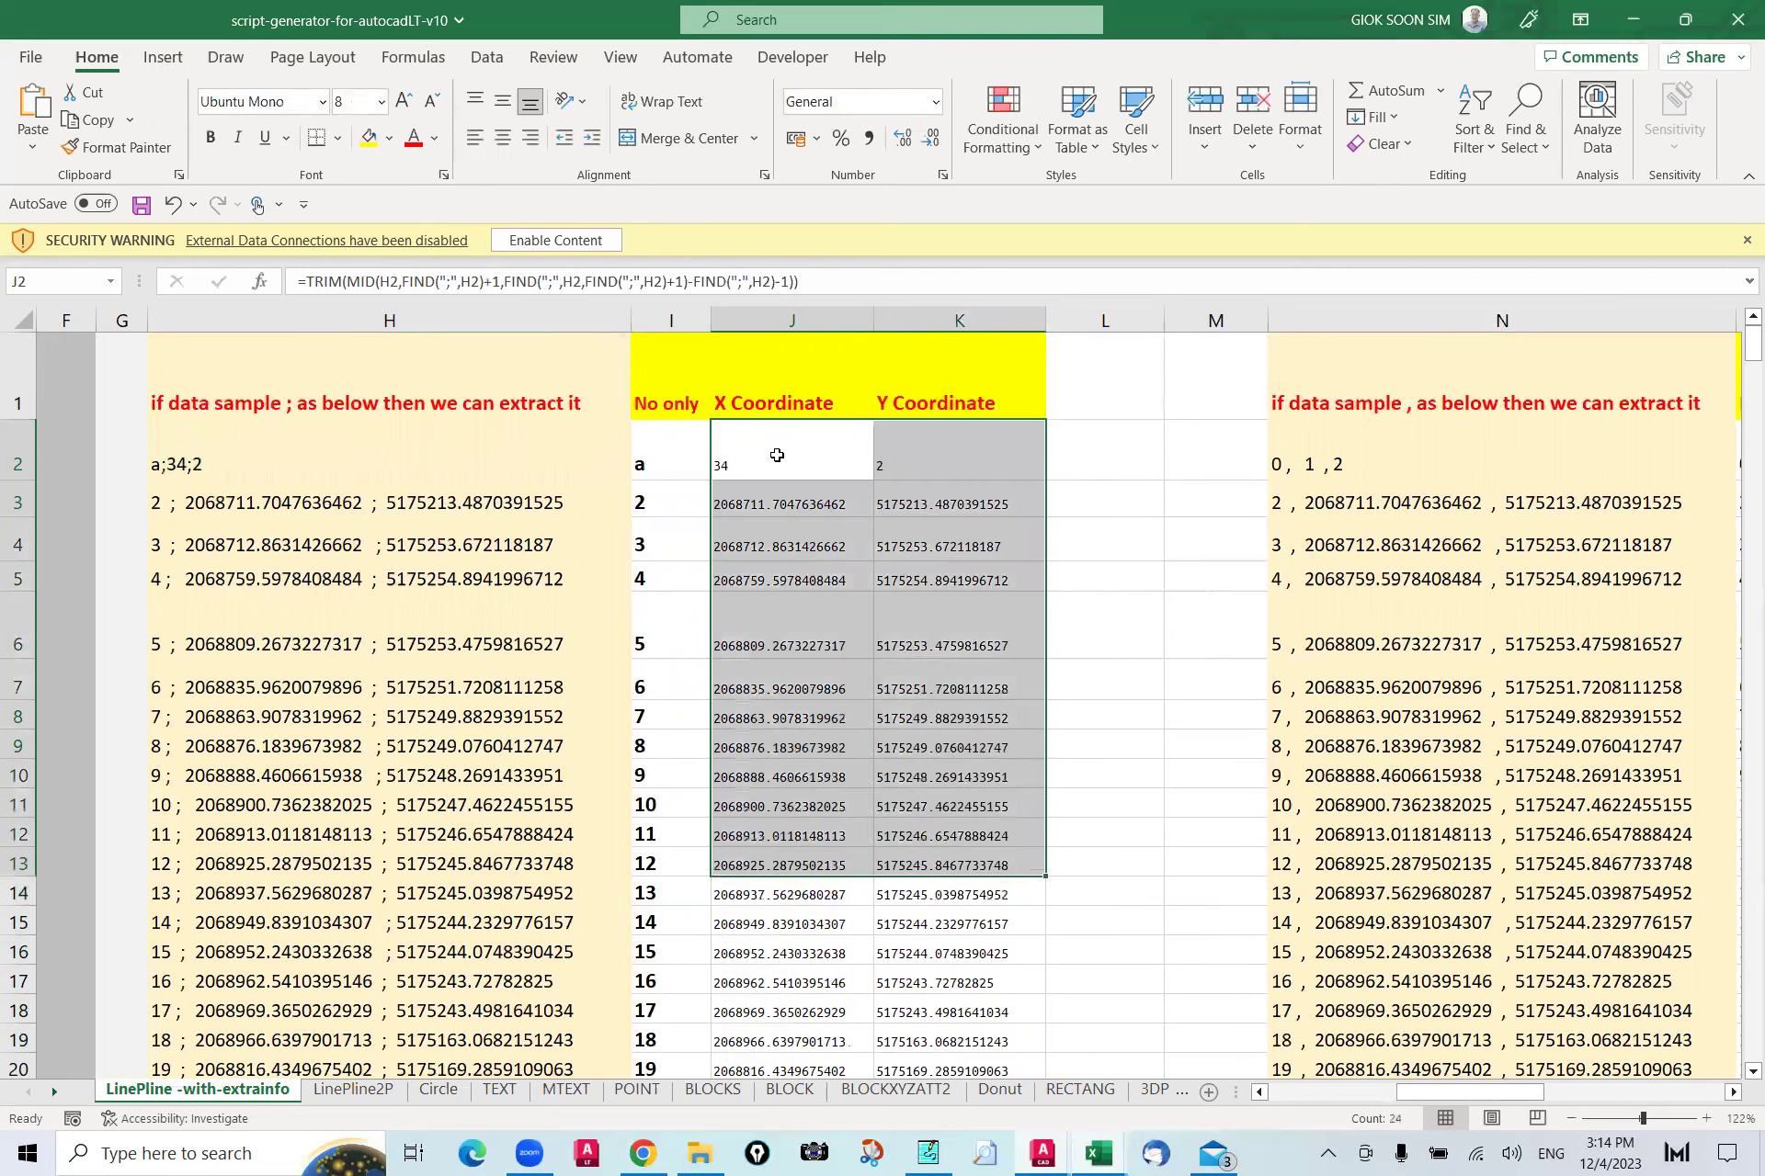
right_click(824, 452)
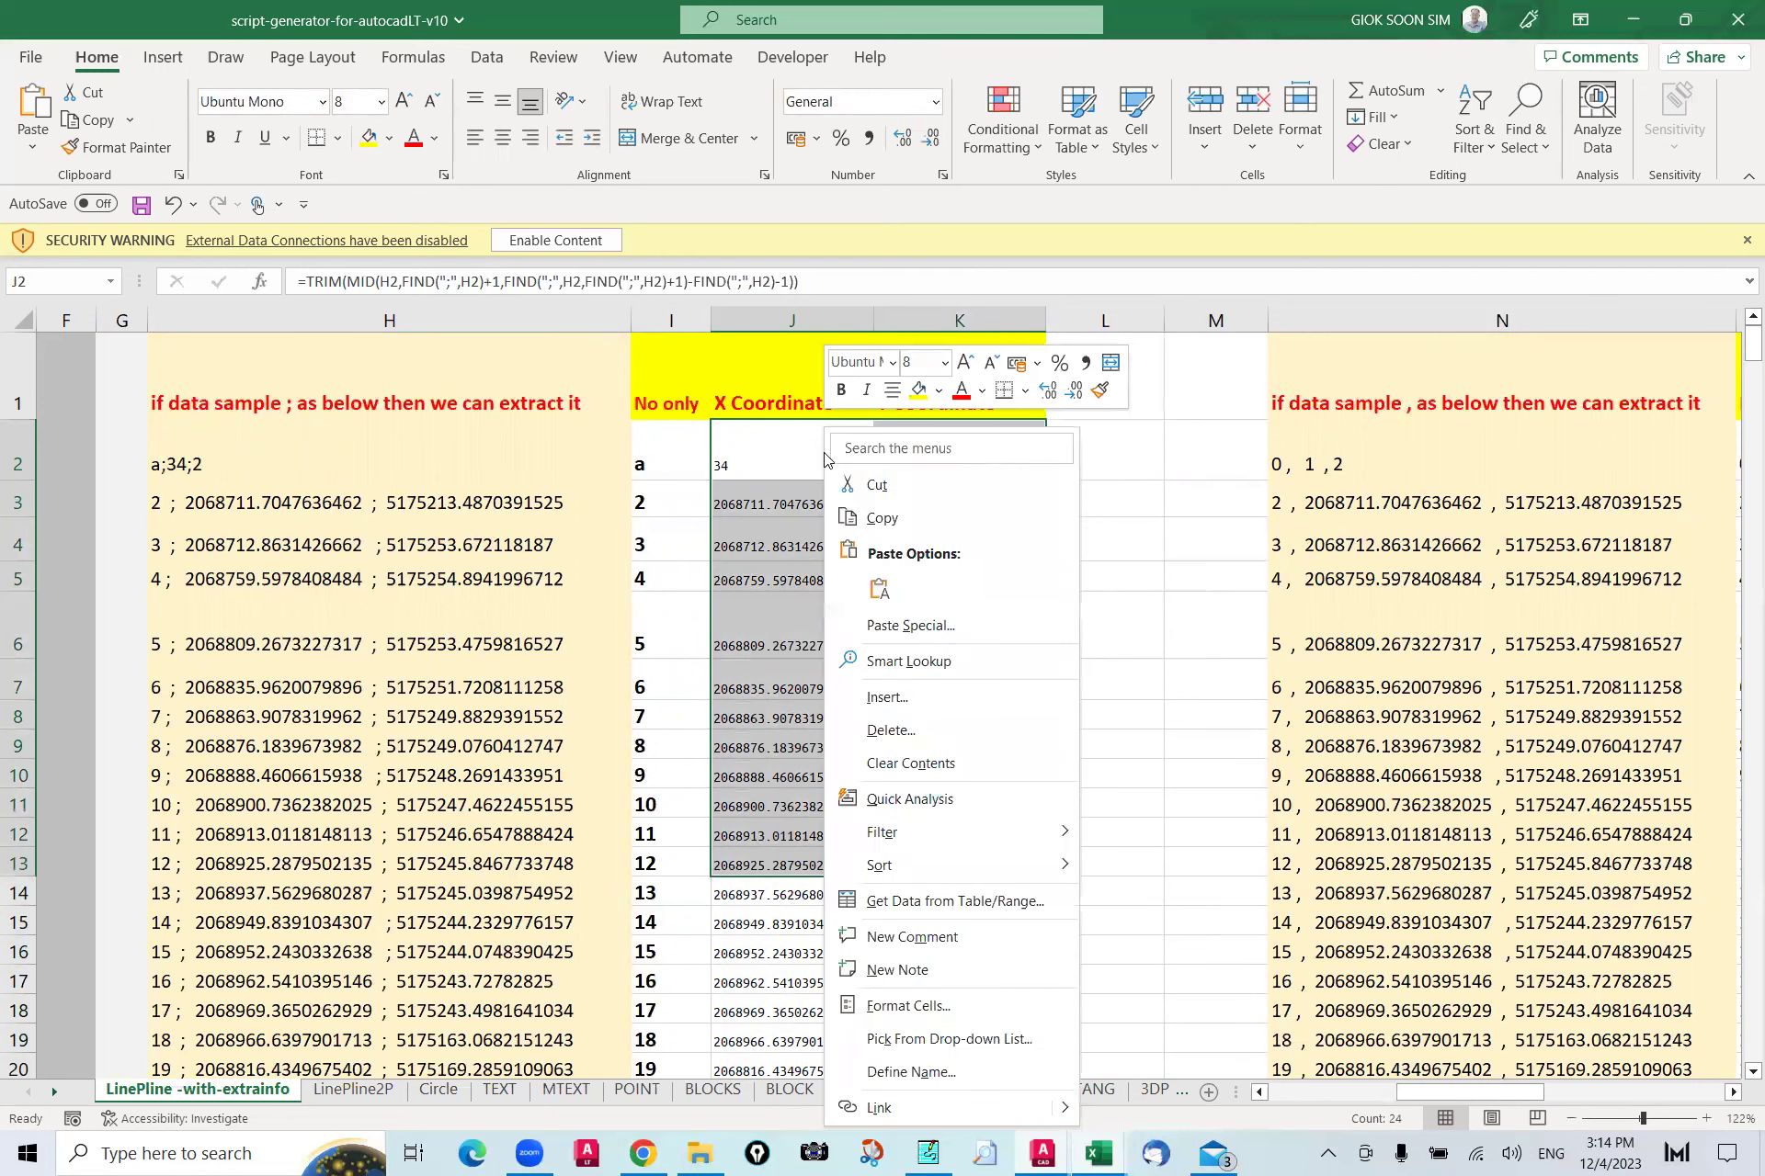
click(881, 519)
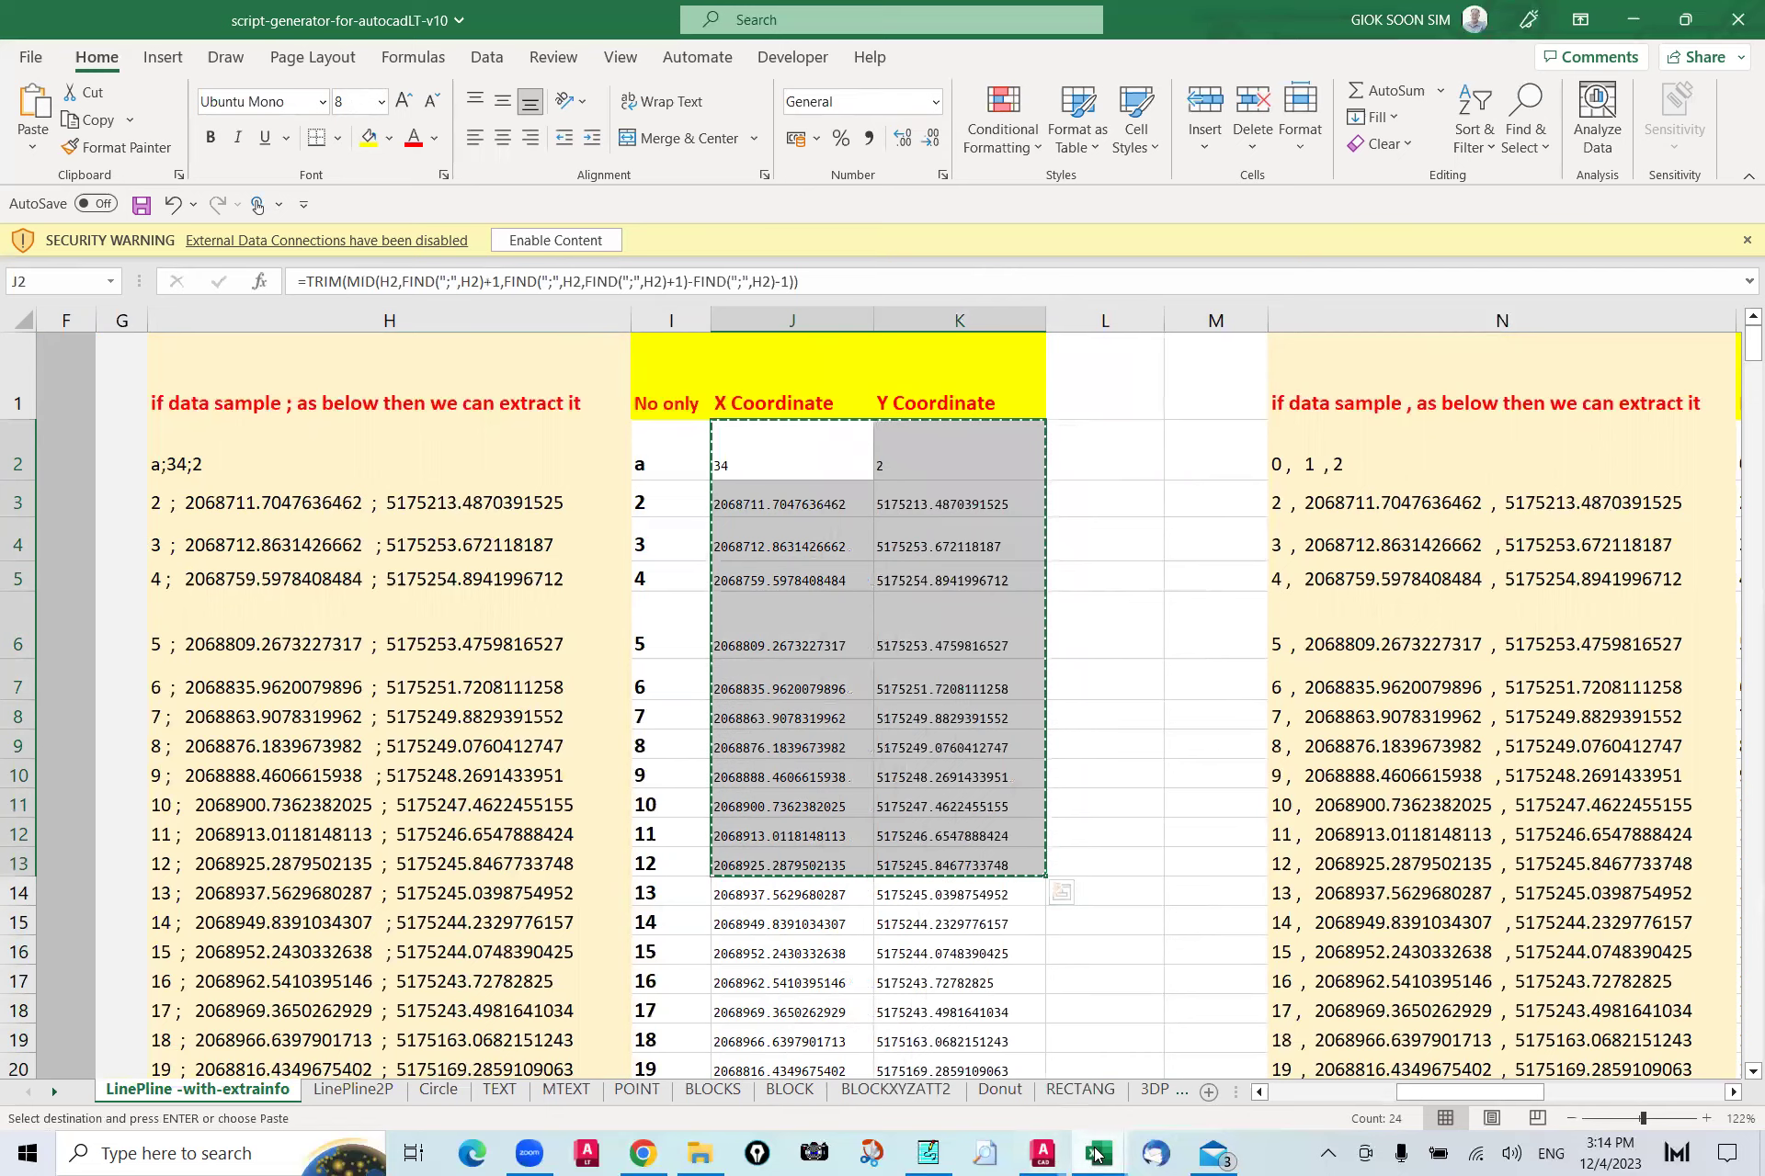
Step: Paste the copied coordinates as values from A1 of the XYpoints sheet in the script-line-circle-INSERT-generator workbook and widen column B
click(1095, 1154)
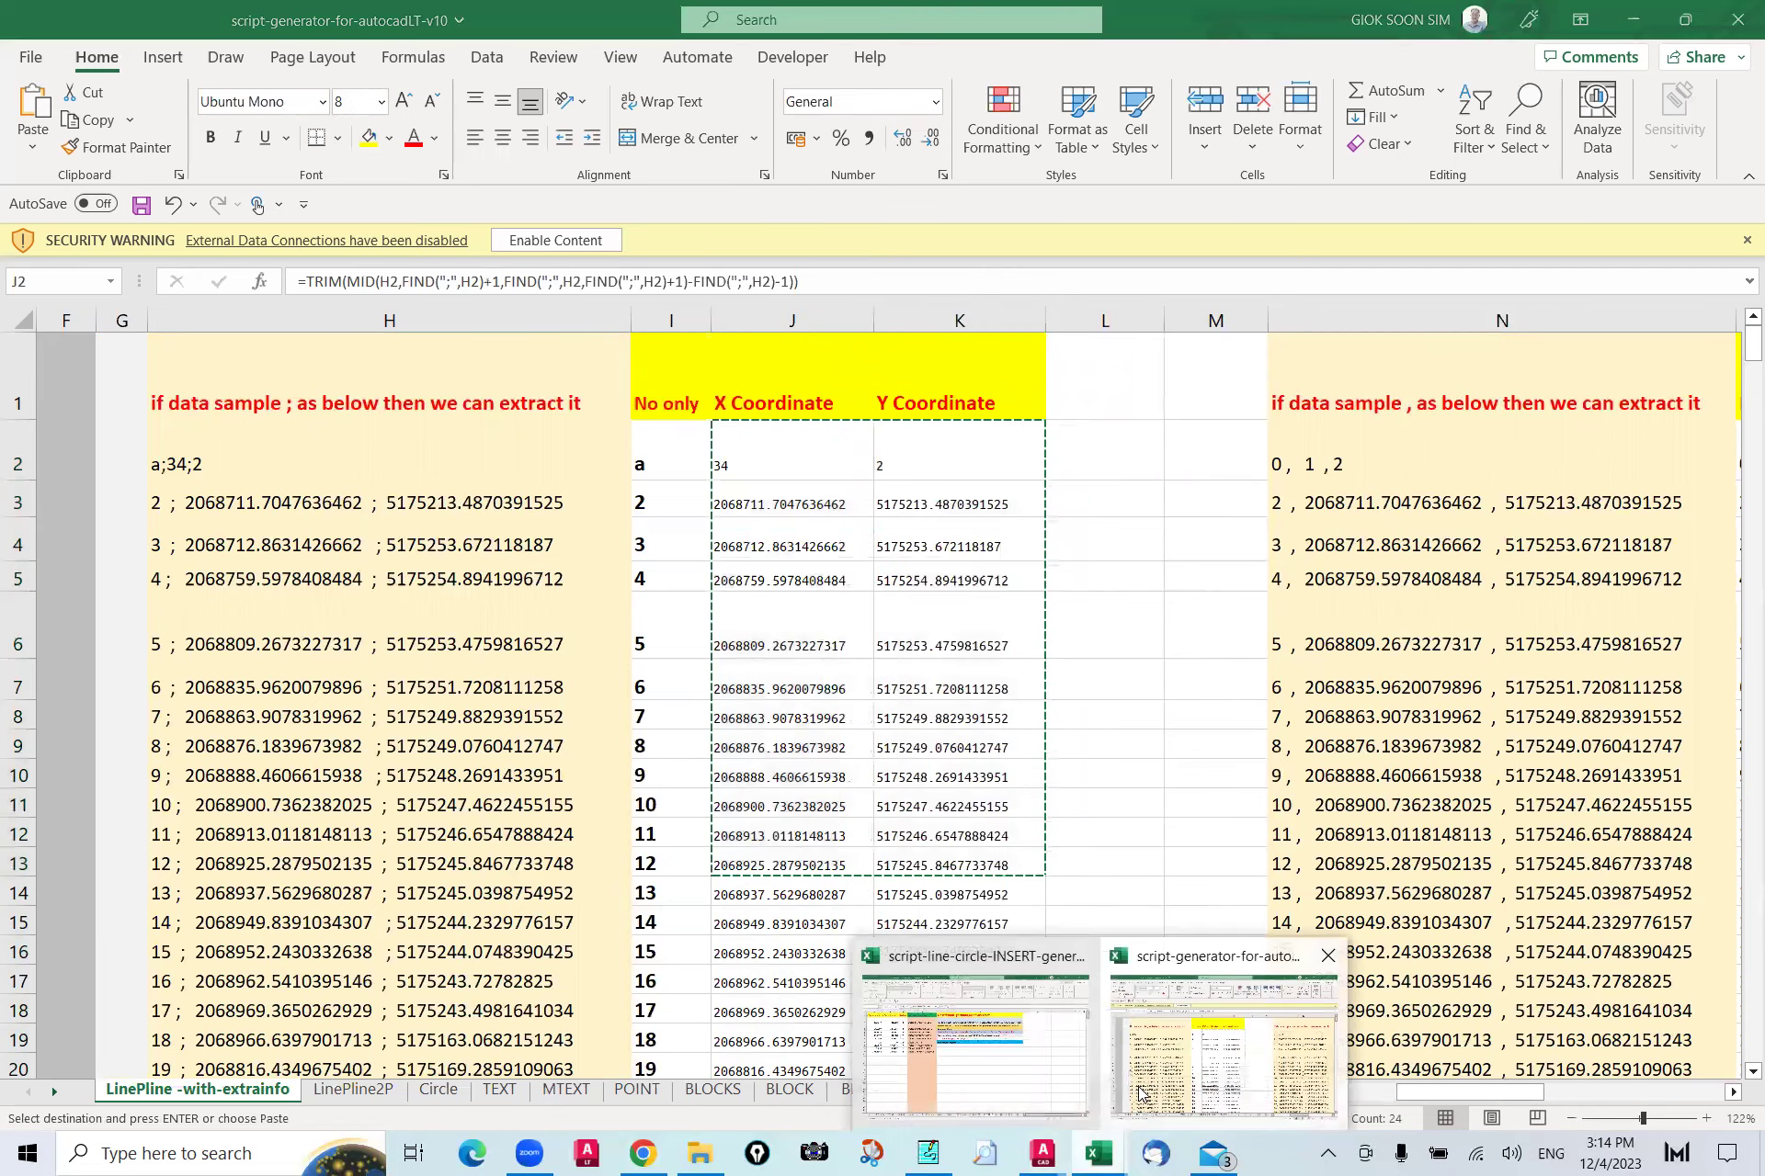
click(1014, 1077)
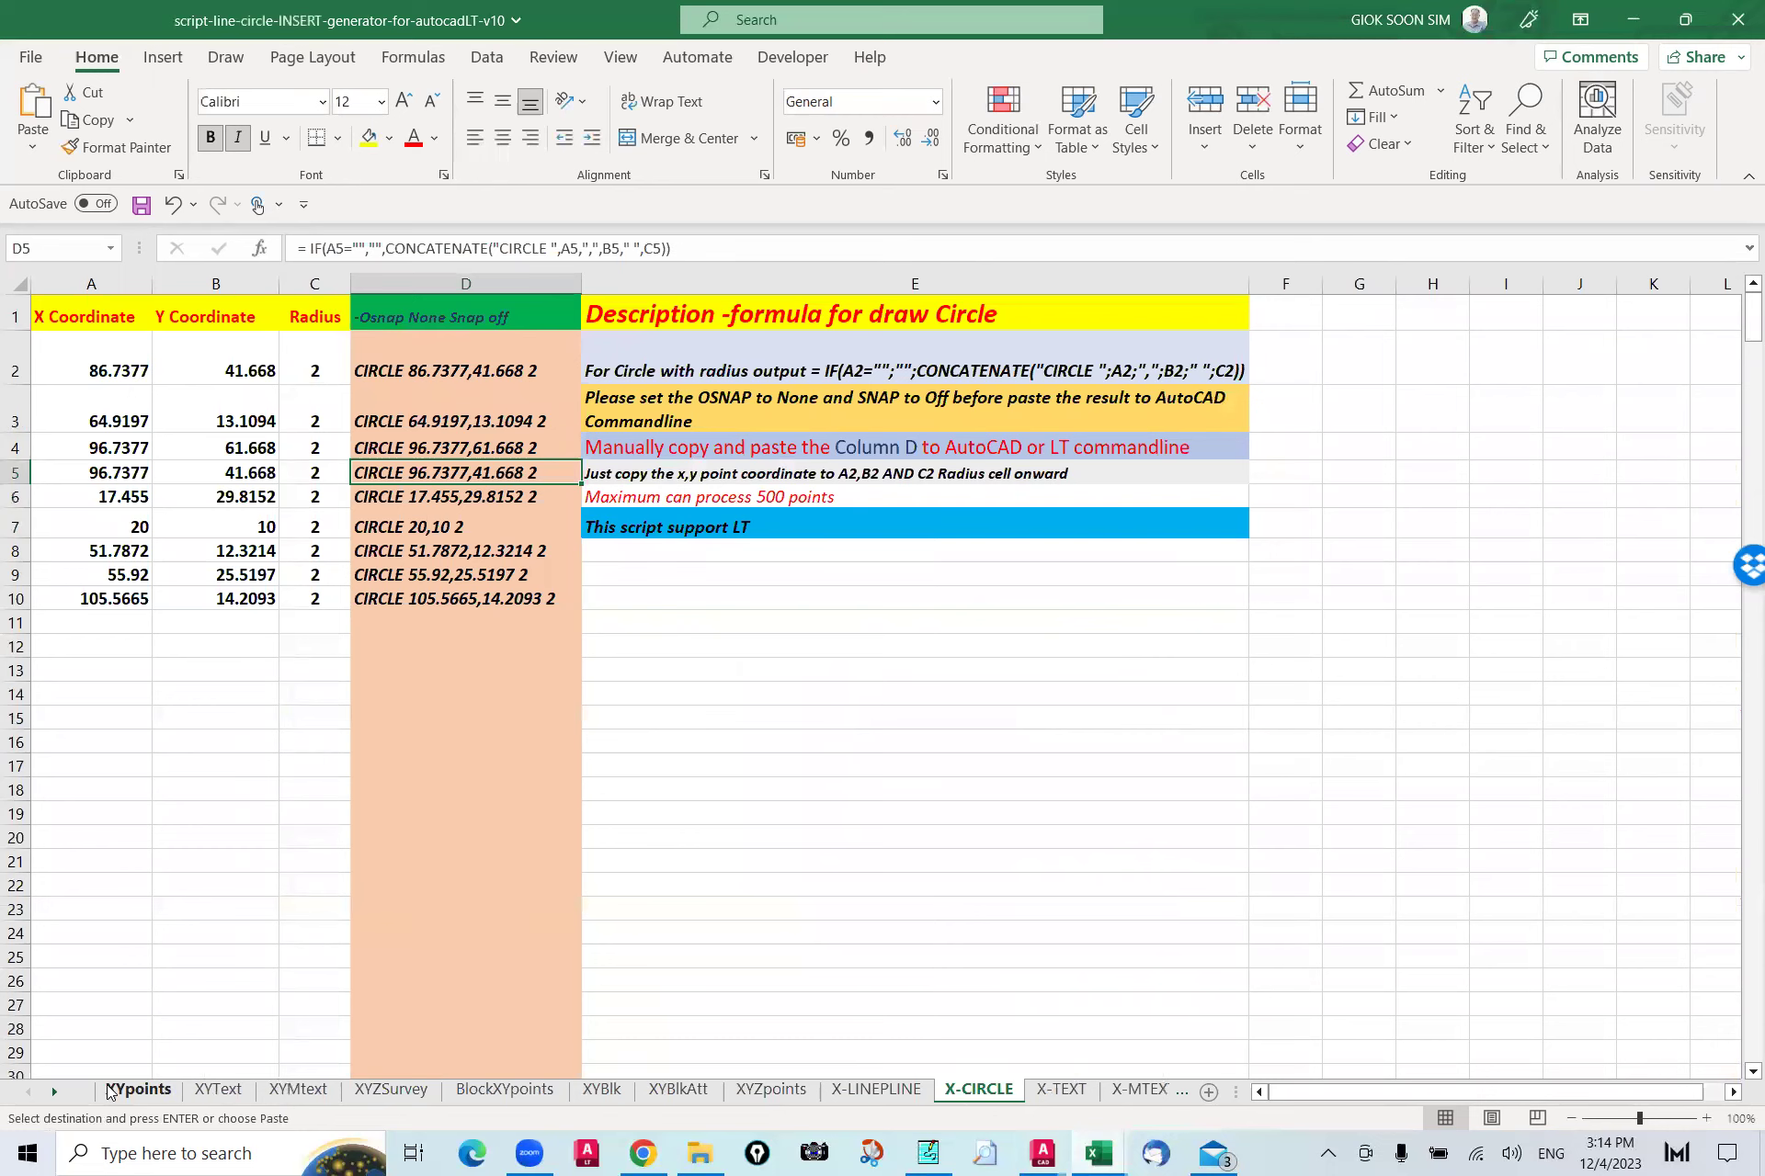
click(137, 1090)
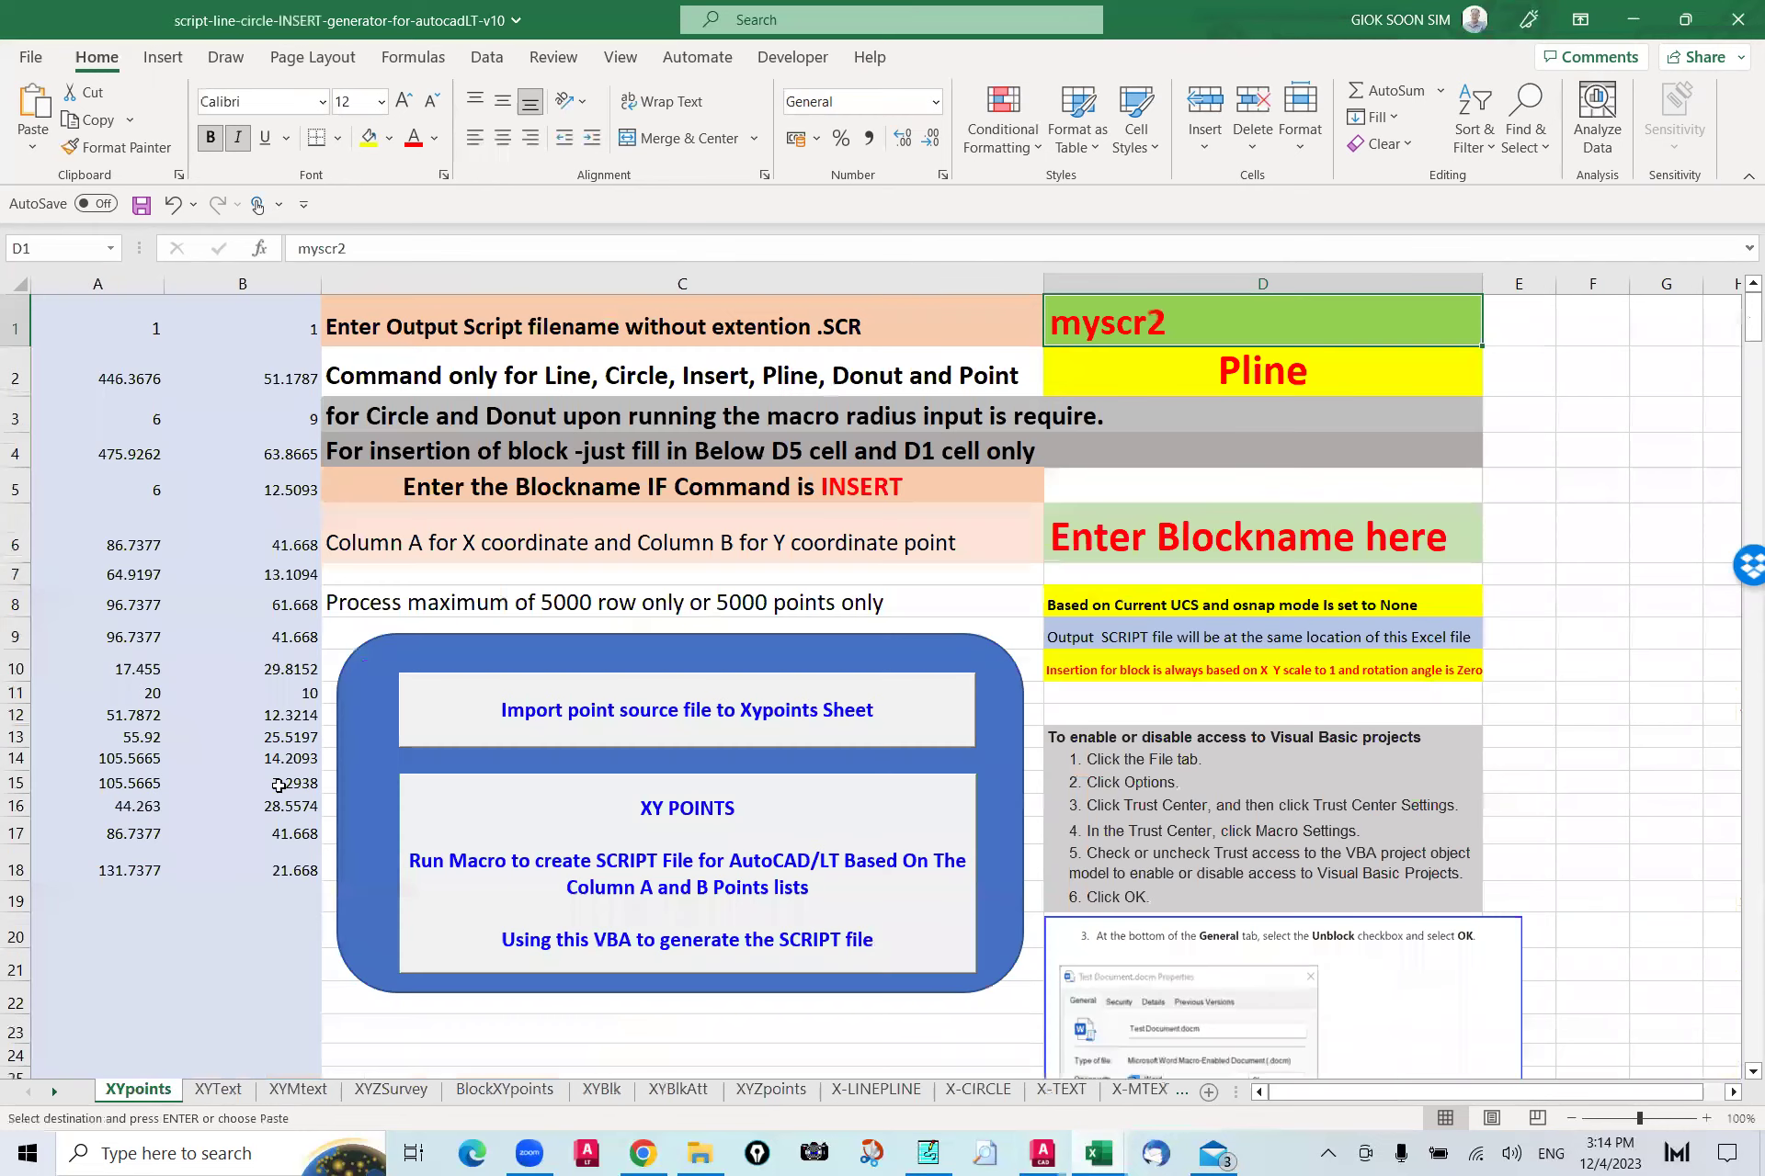
click(100, 320)
right_click(100, 321)
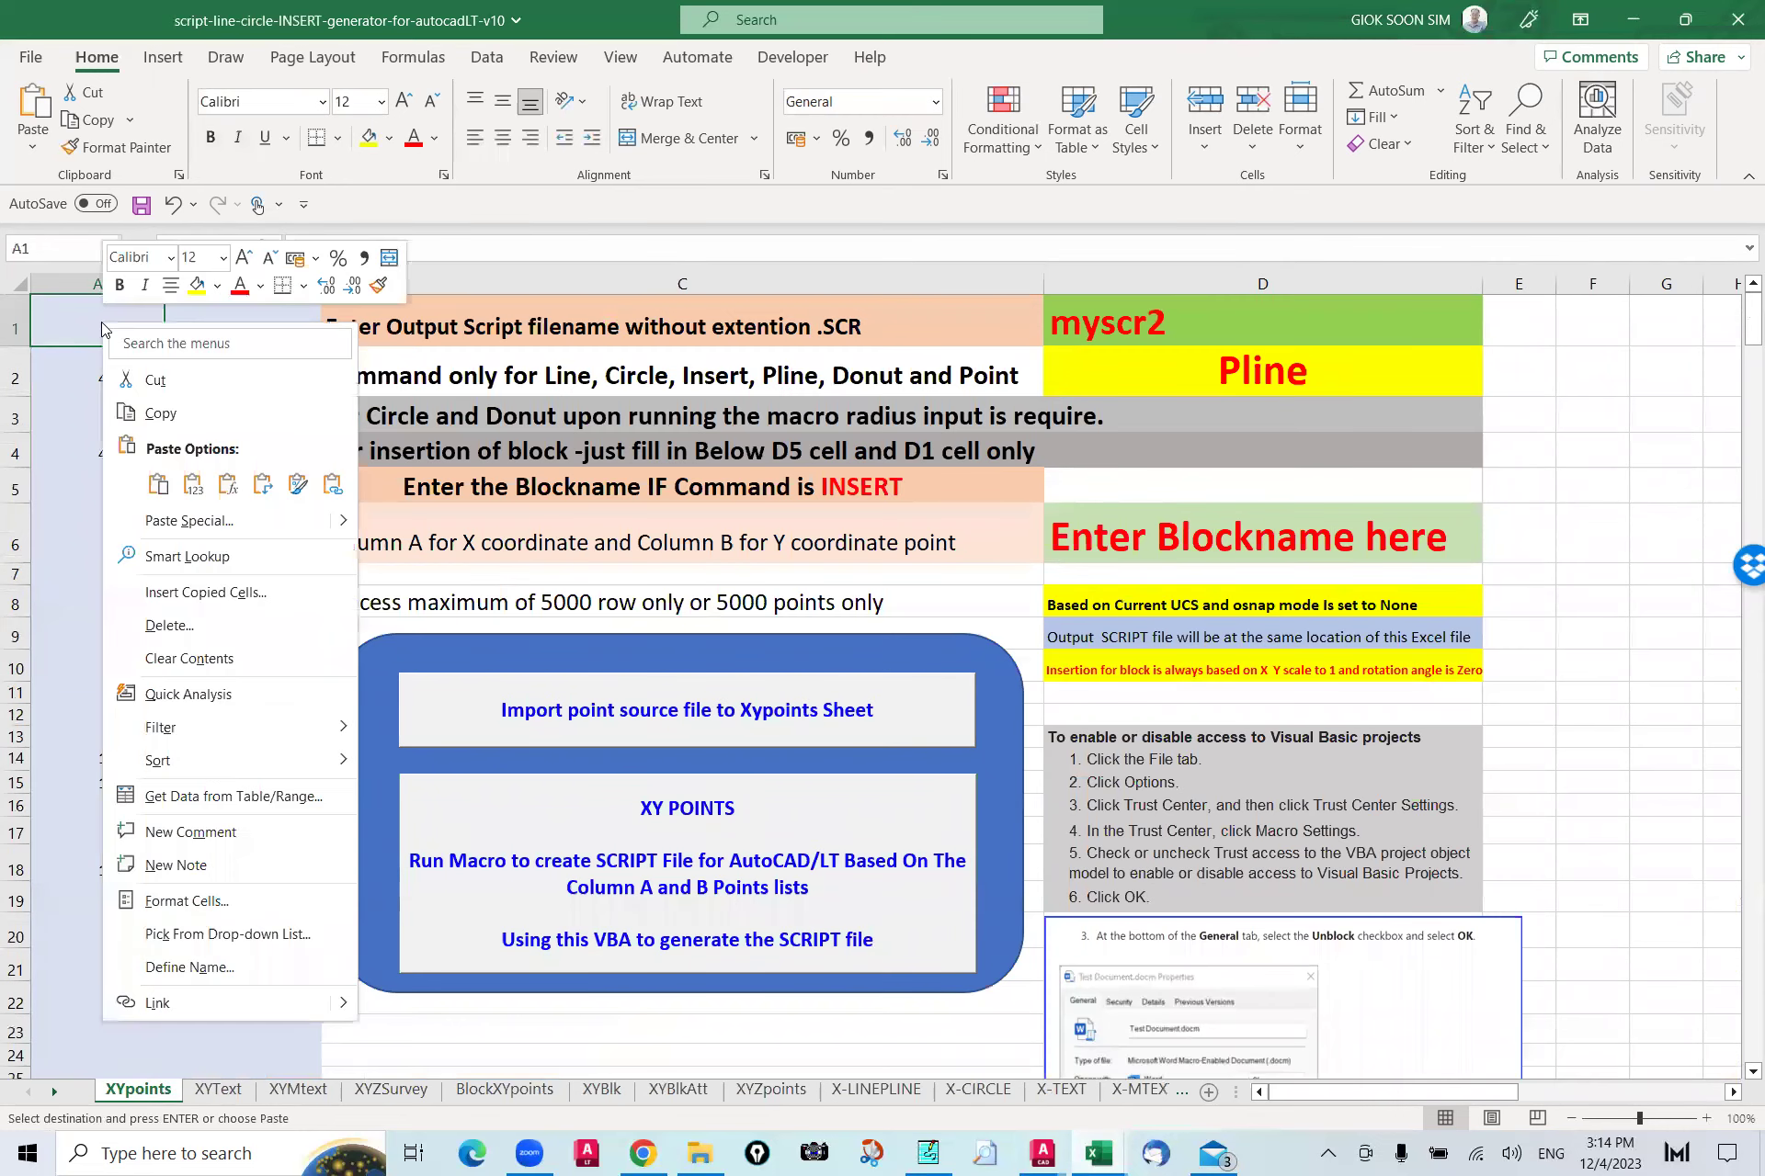
click(190, 486)
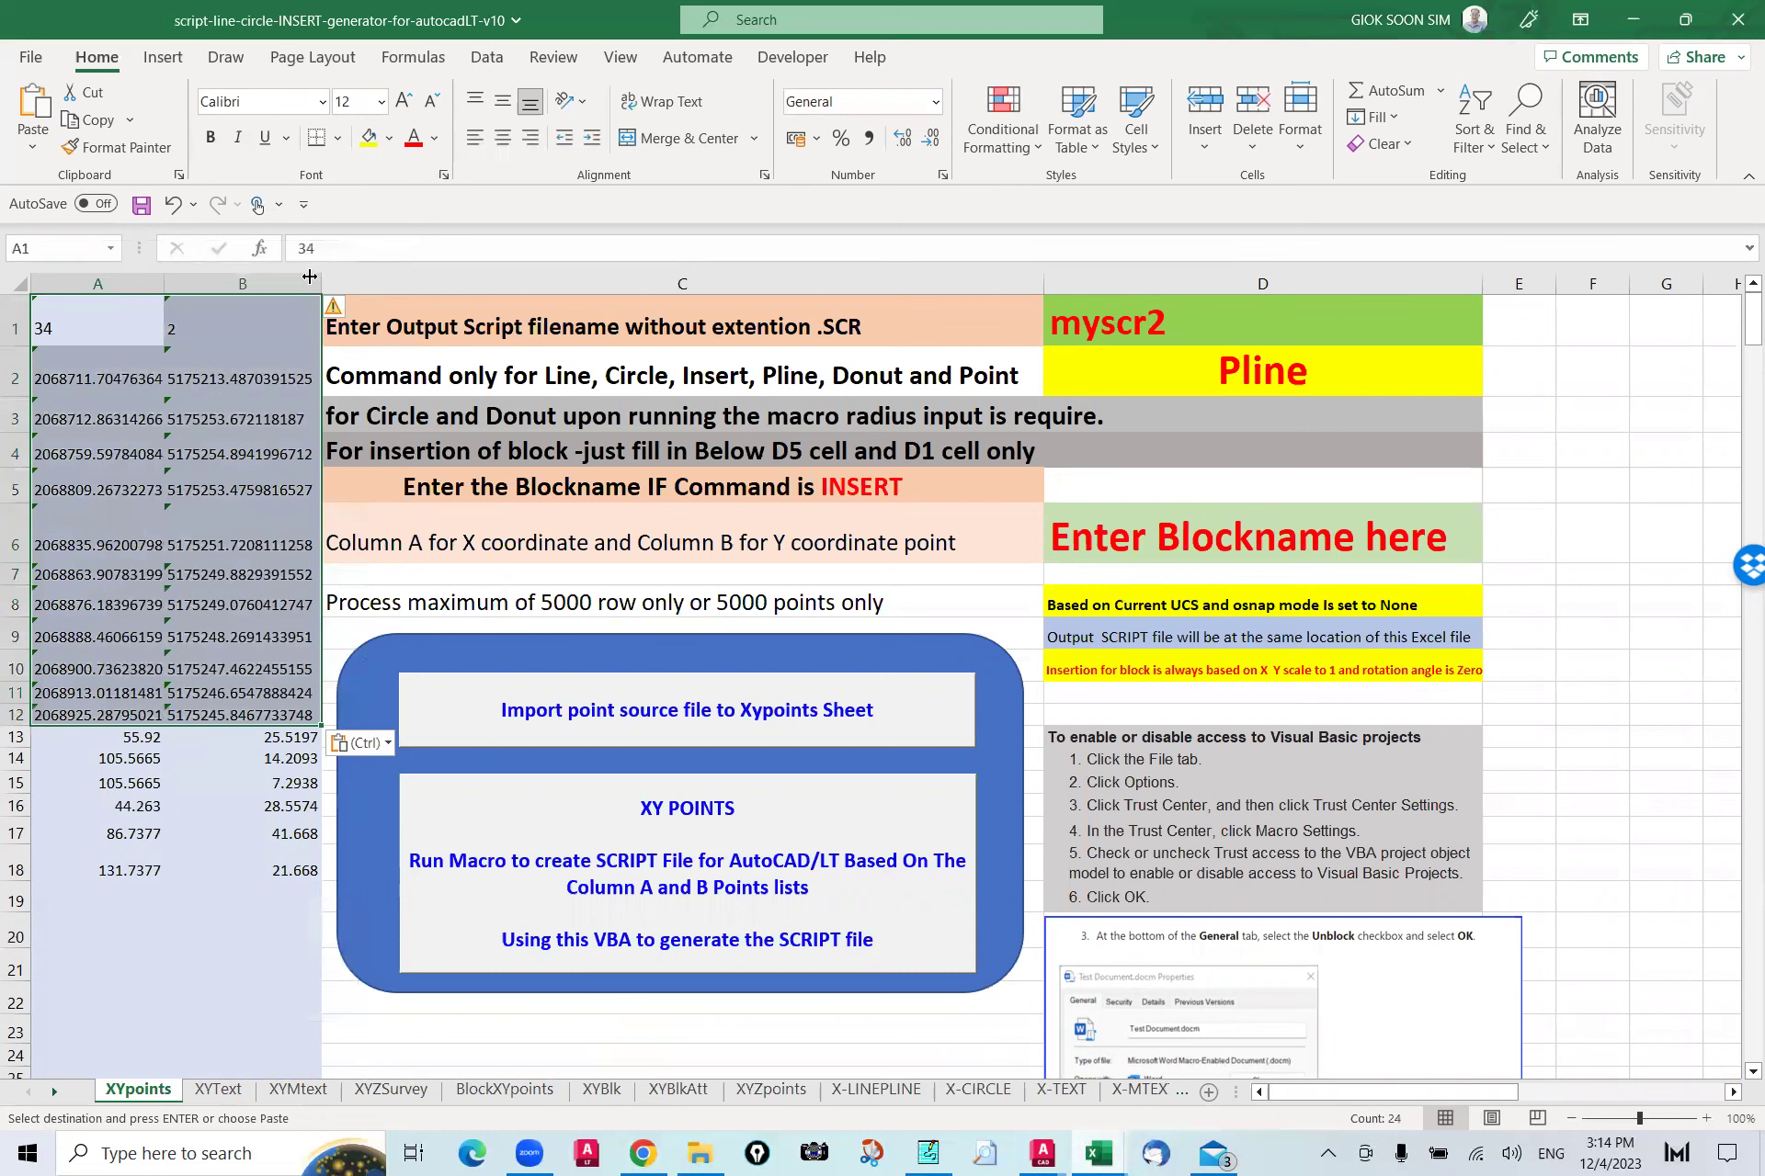
drag(317, 277, 372, 276)
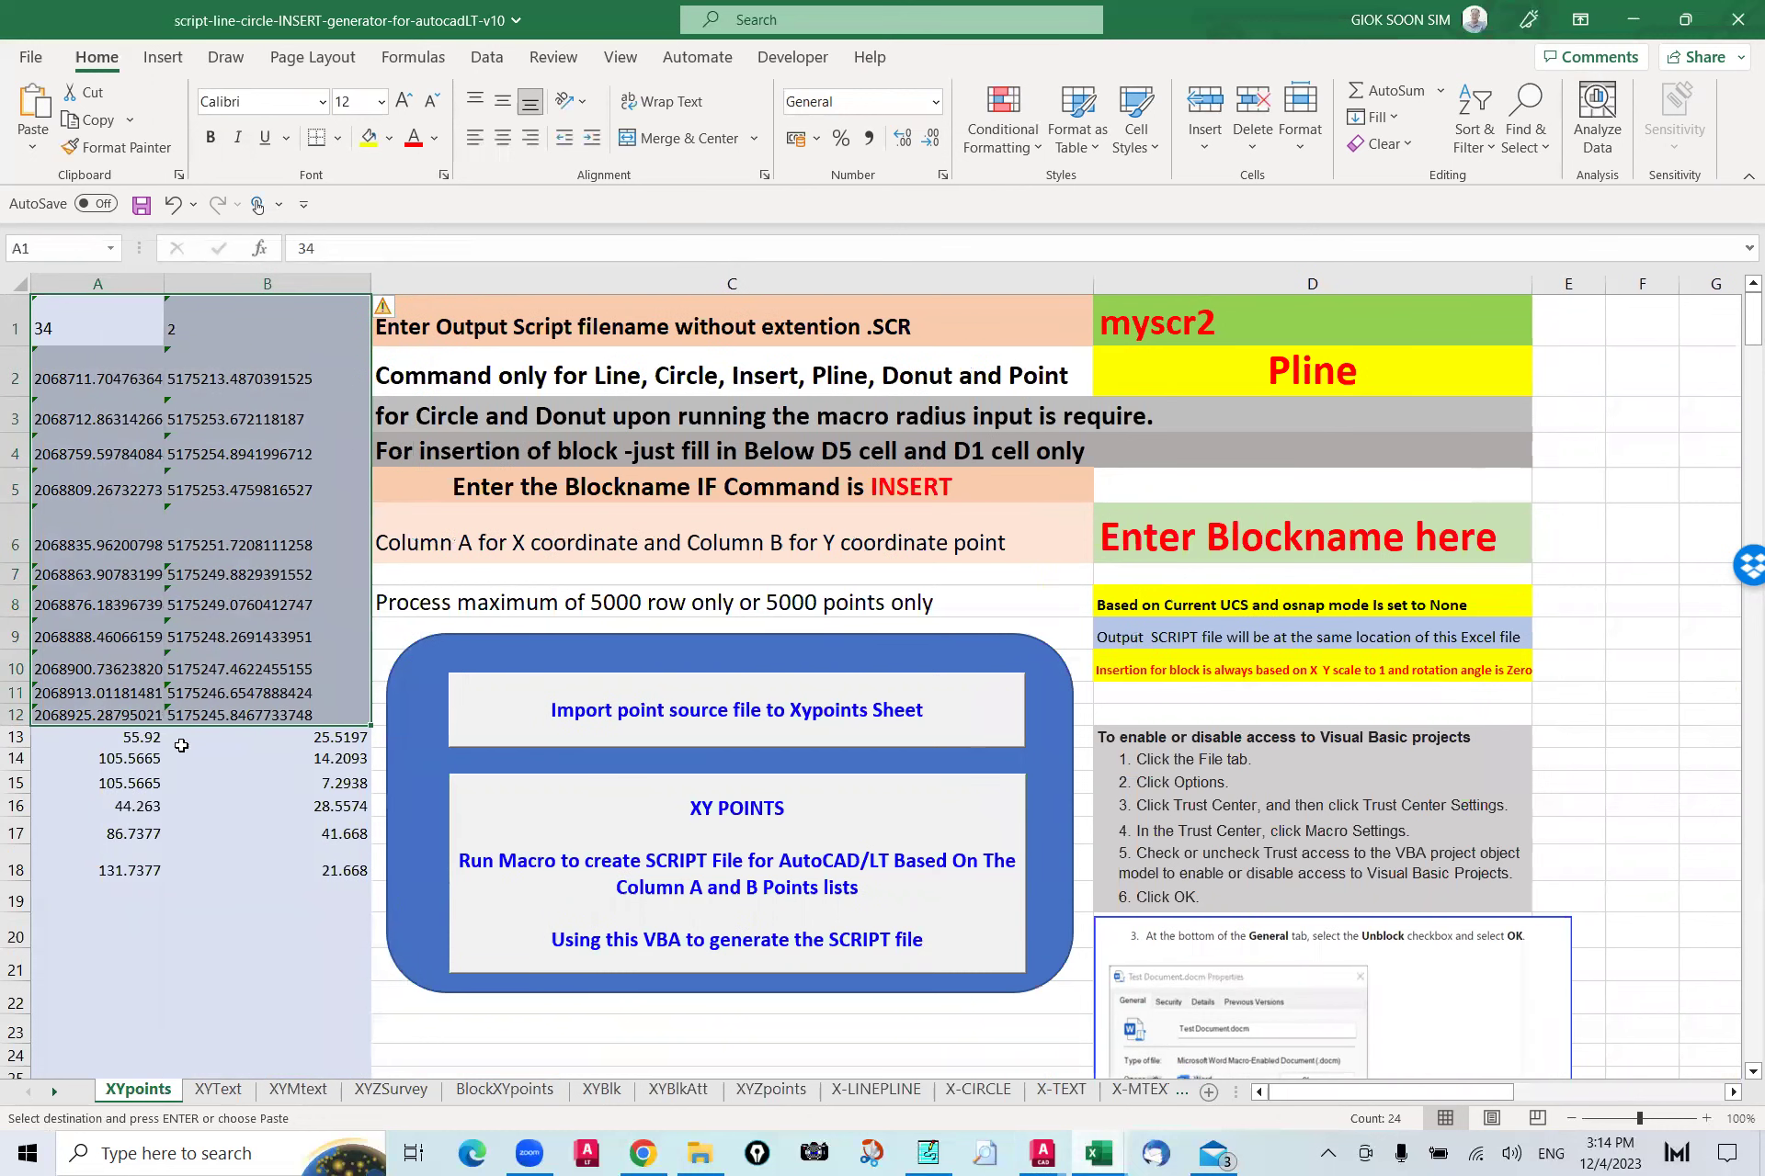
Step: Clear the leftover sample points in A13:B19 below the pasted coordinates
click(85, 754)
drag(85, 737, 252, 884)
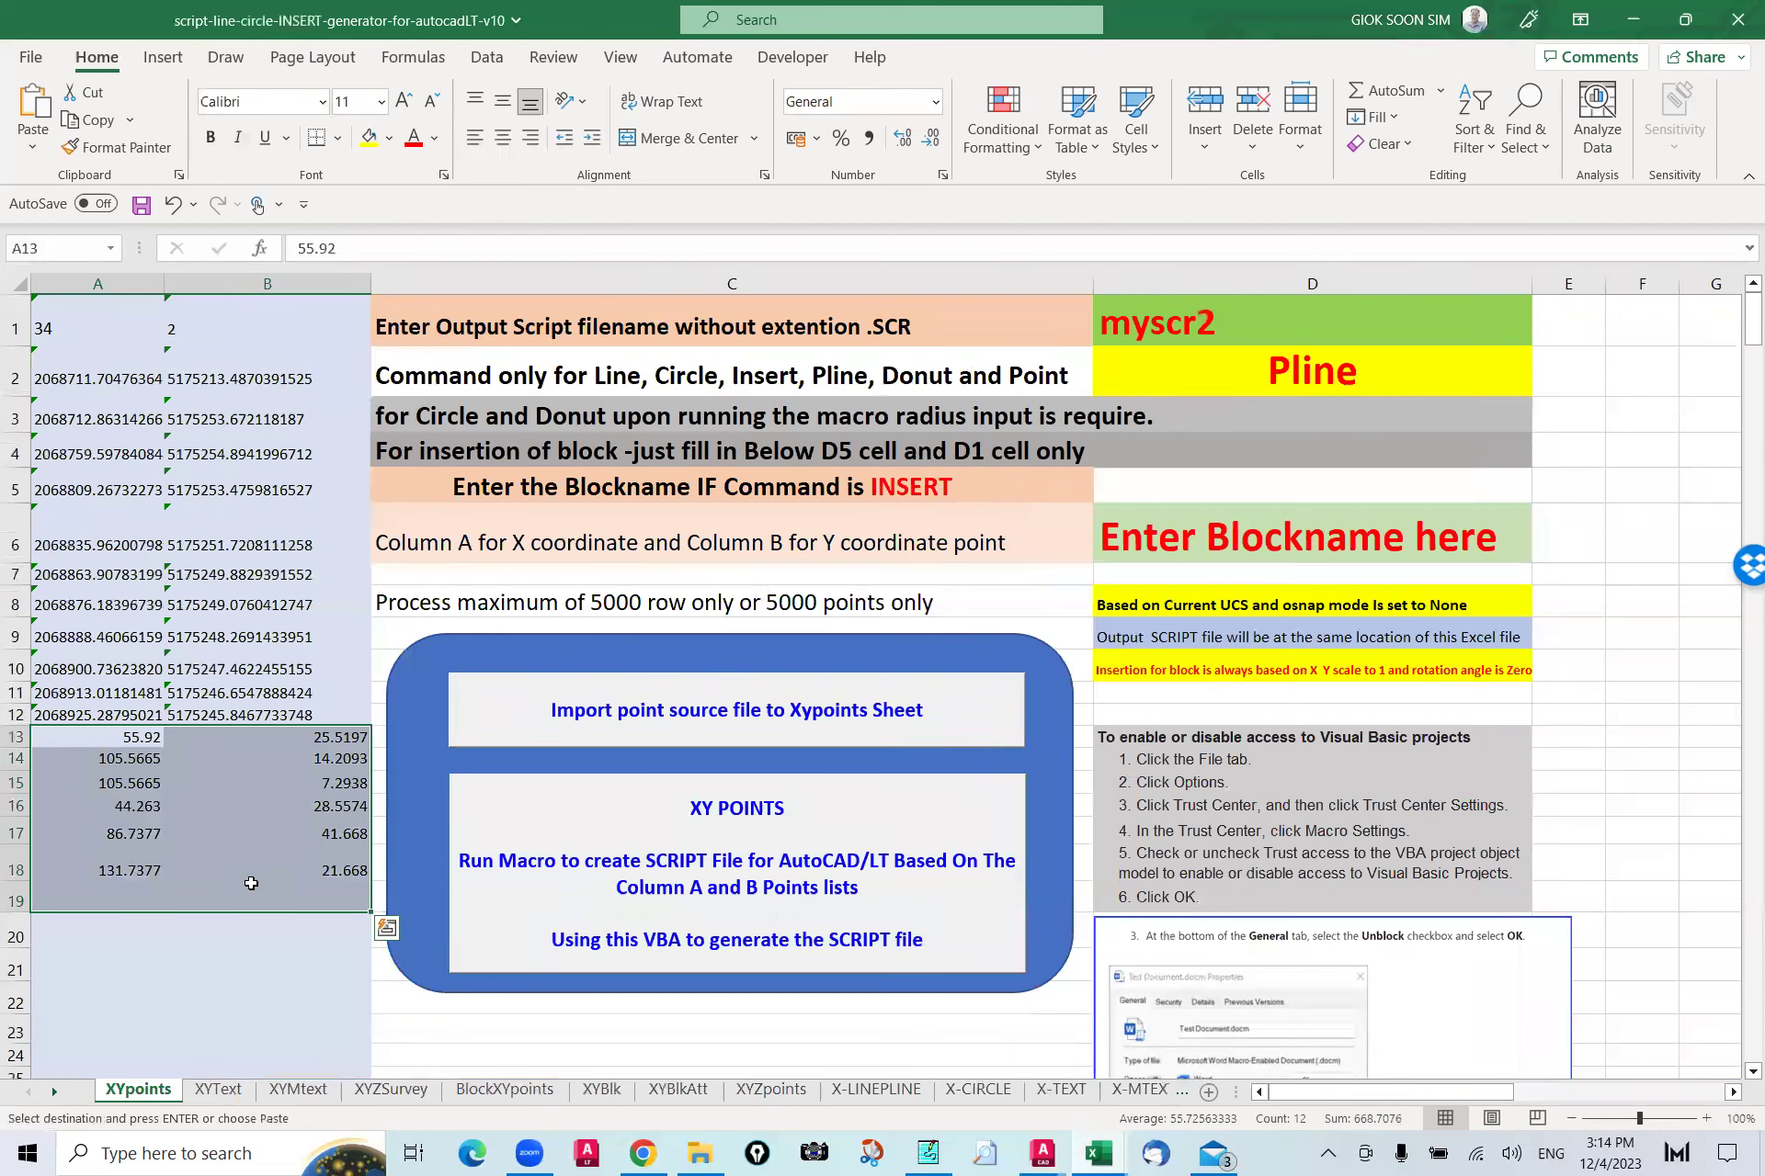
key(Delete)
Step: Set the drawing command in D2 to Donut
click(1287, 372)
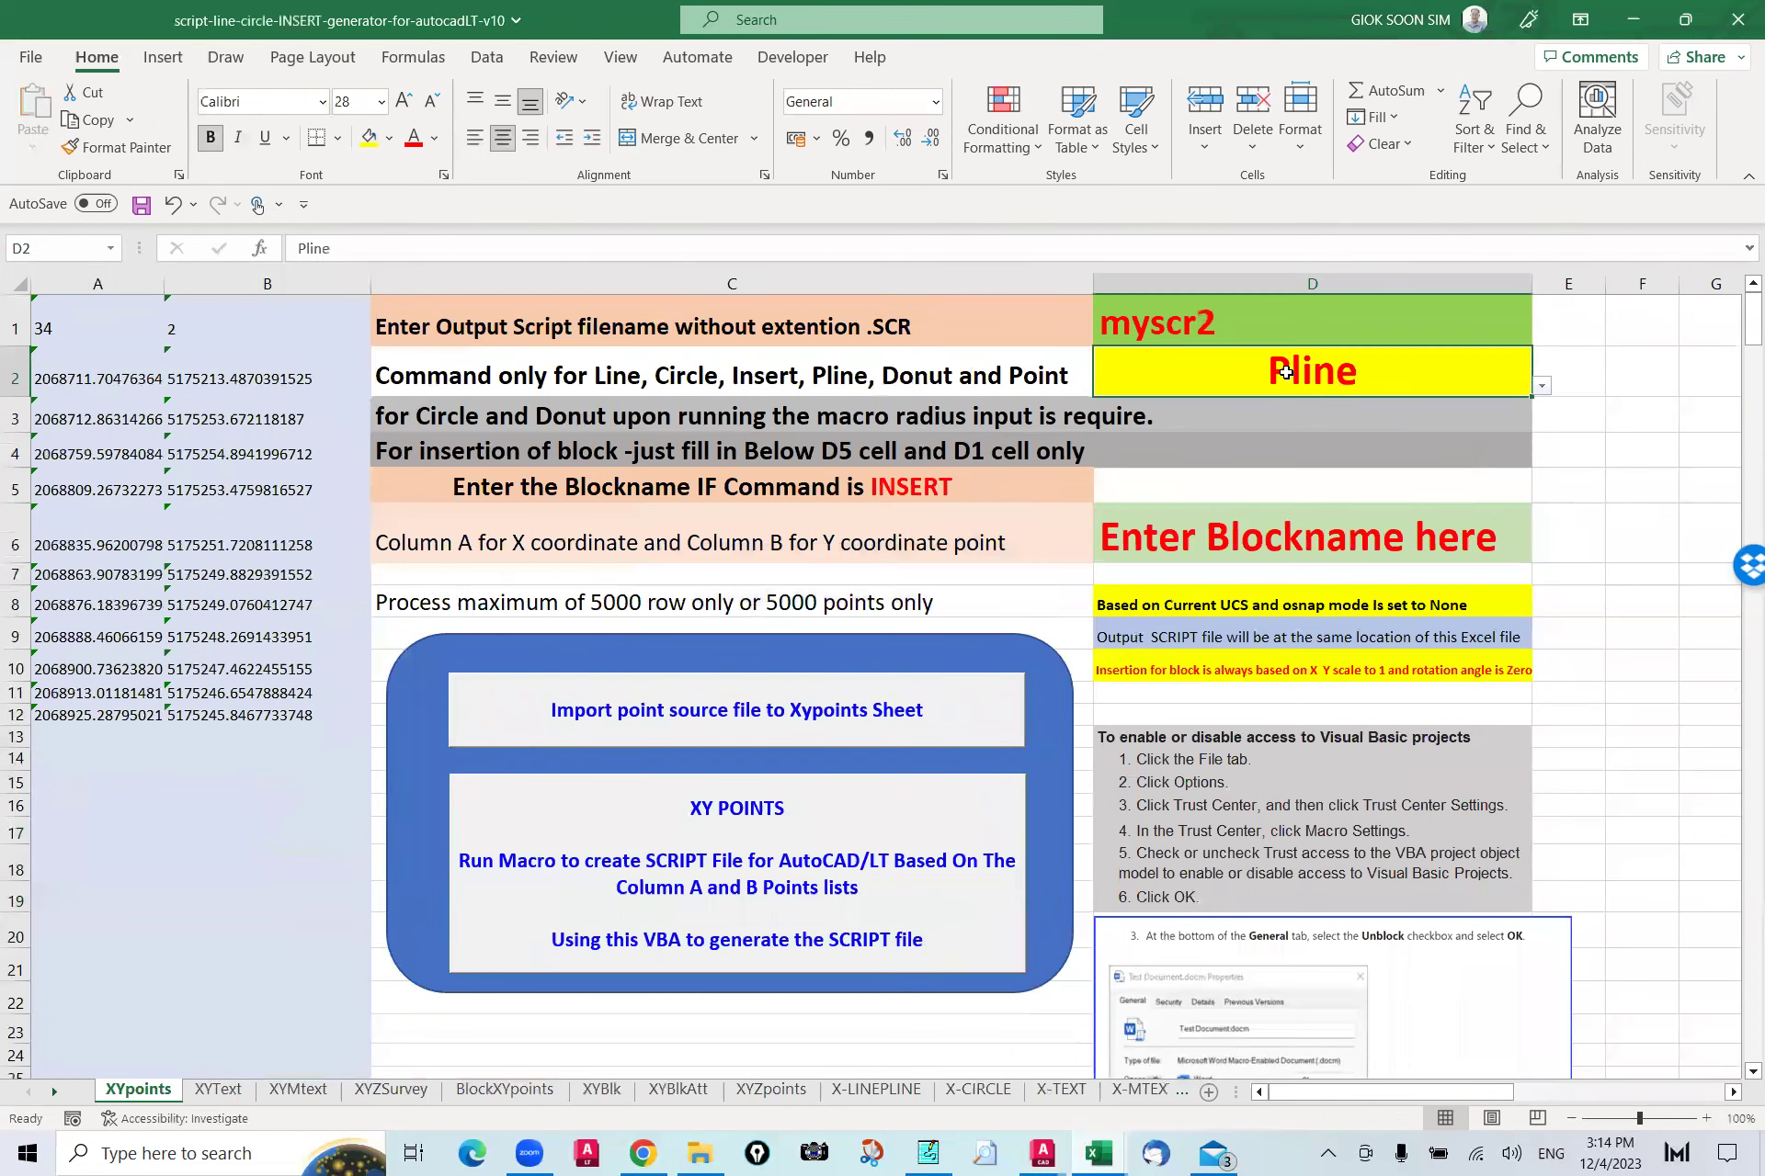
click(1541, 386)
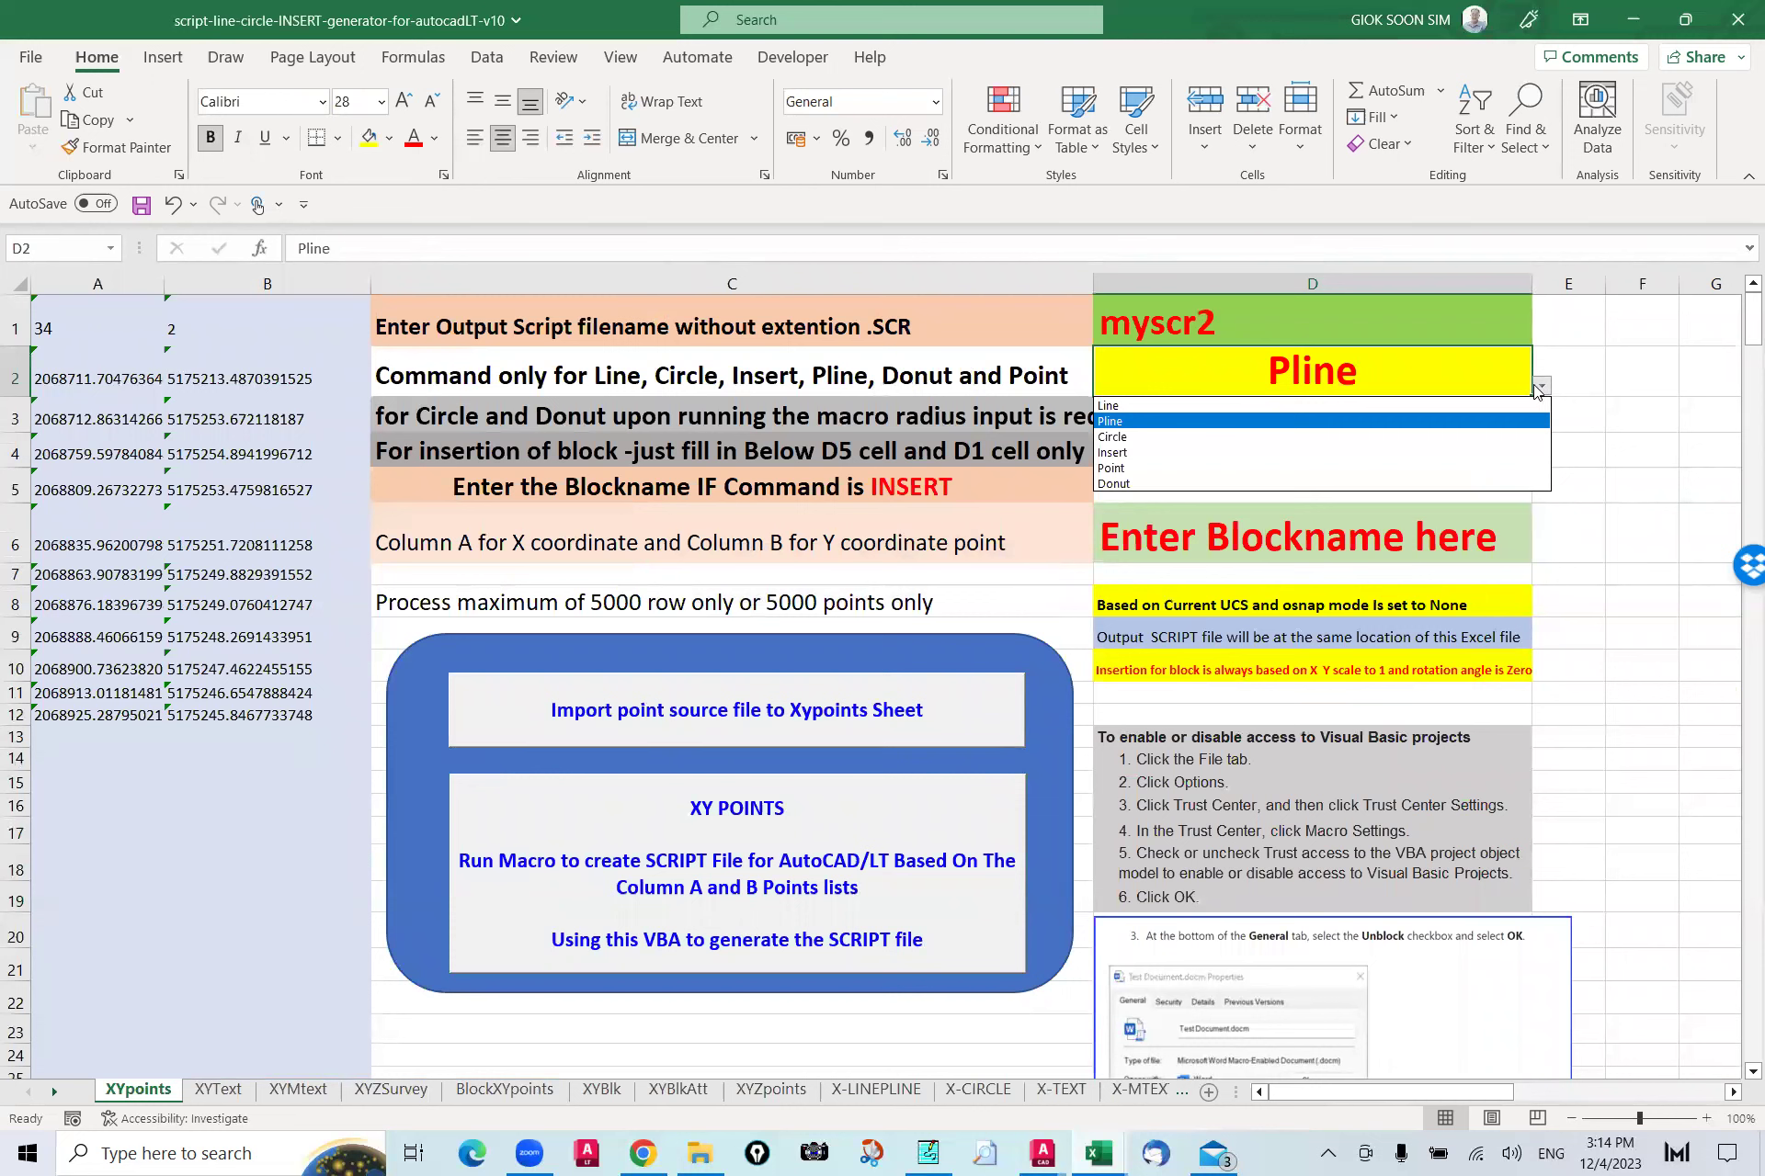
click(1252, 484)
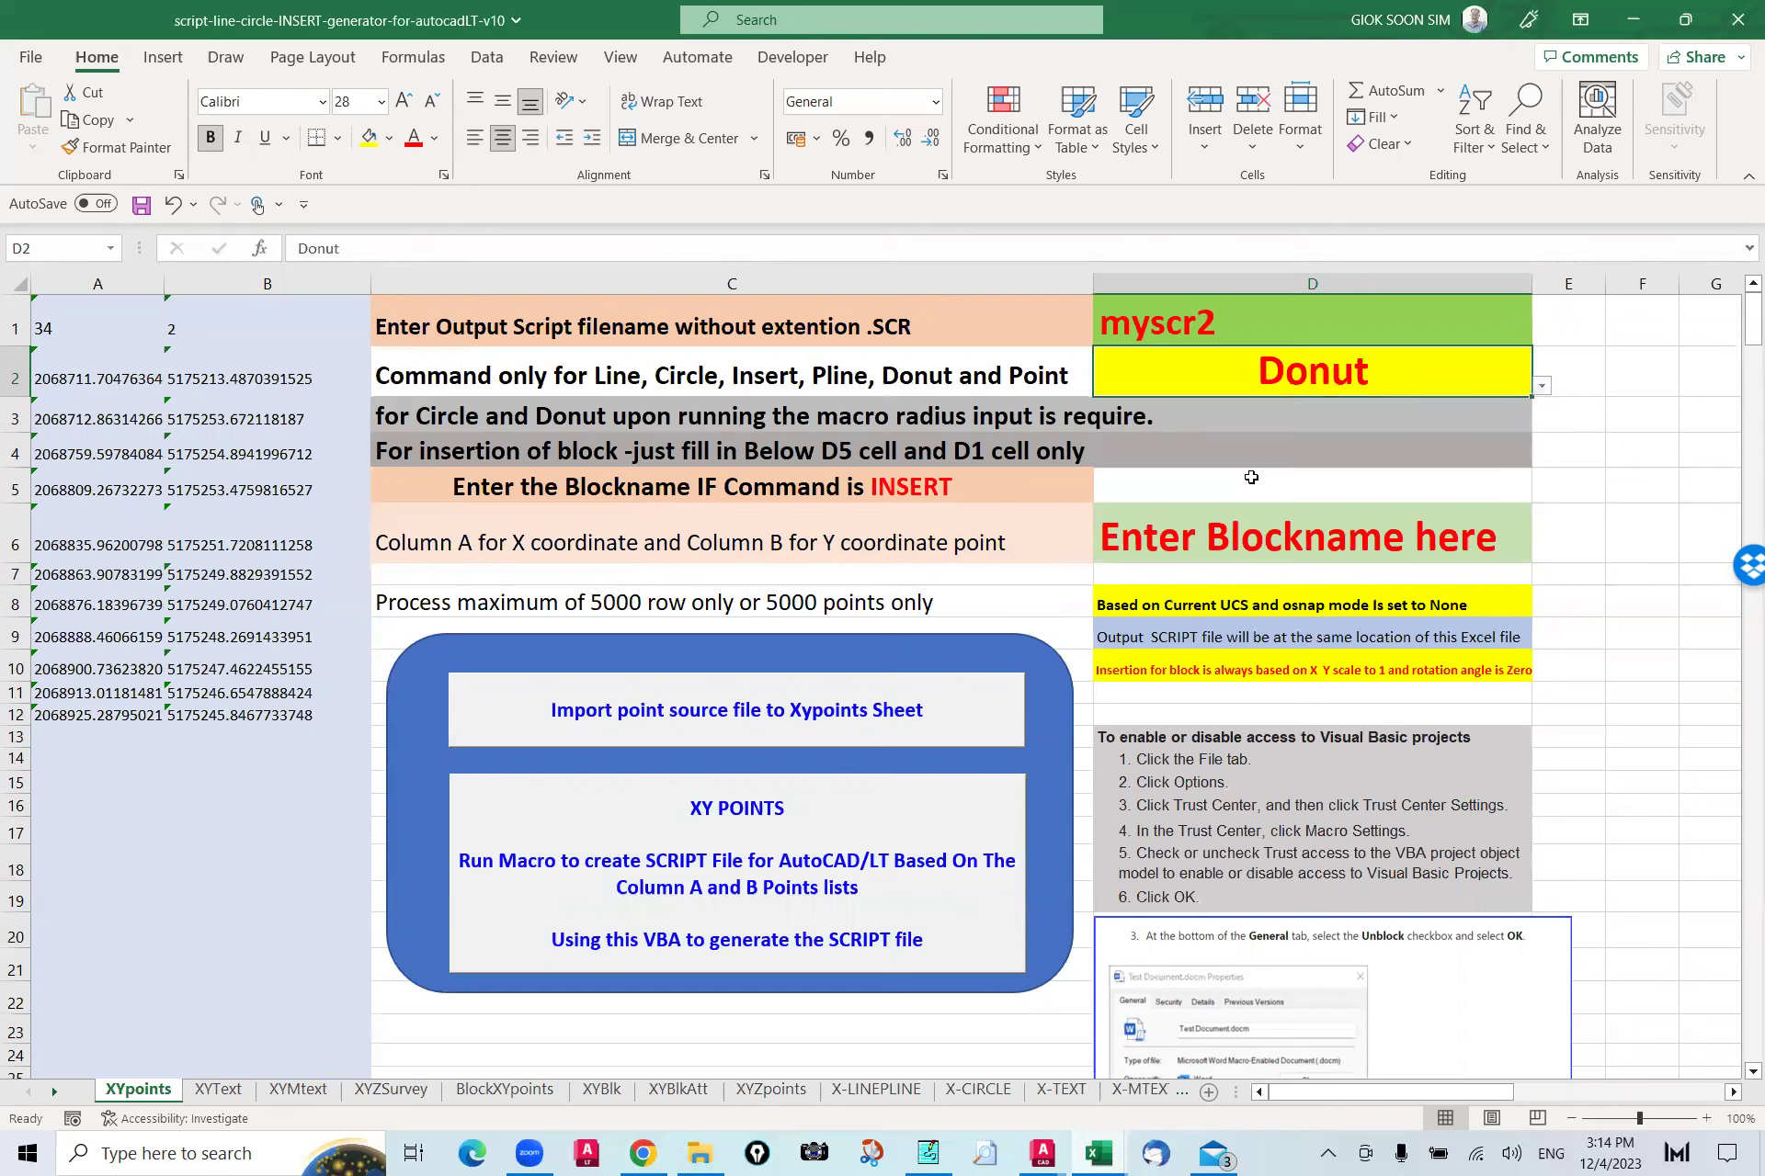
Step: Run the XY POINTS macro to generate the donut script with inside diameter 1 and outside diameter 3
click(1241, 318)
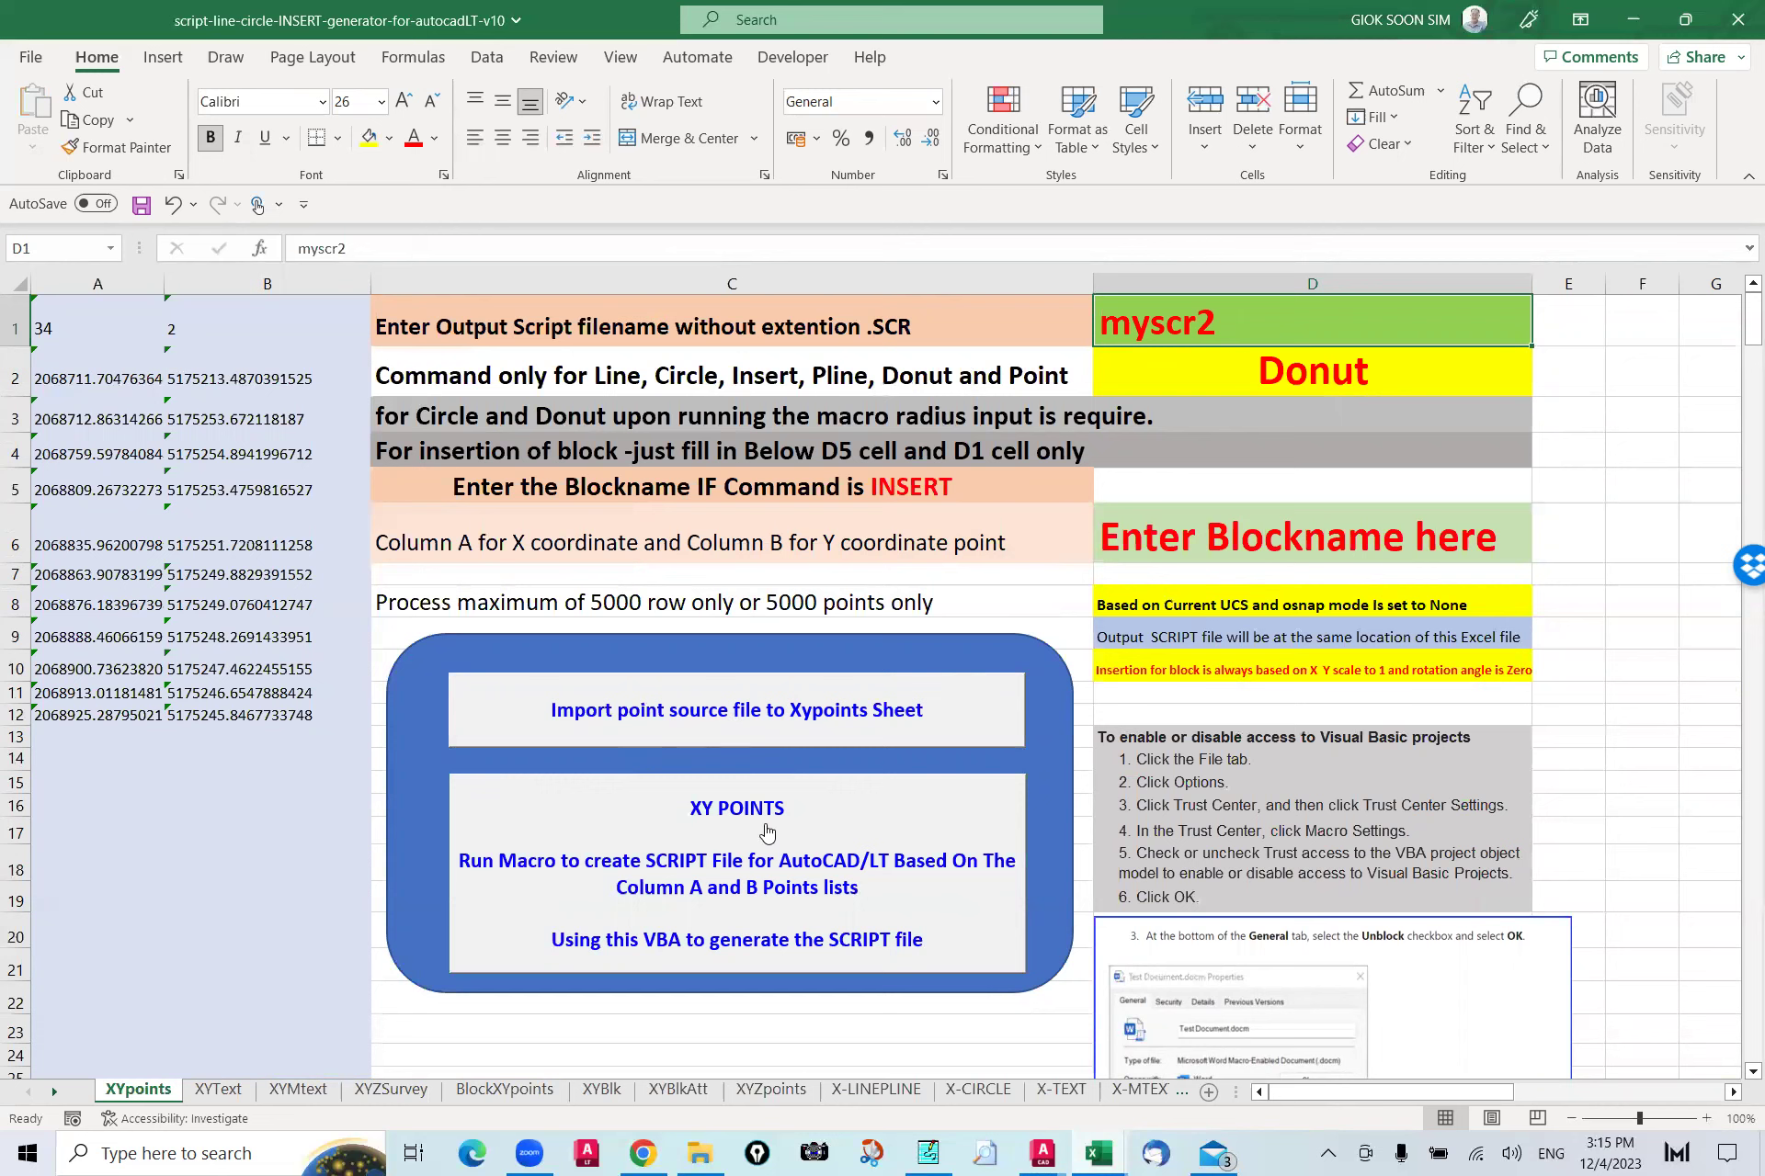
click(746, 892)
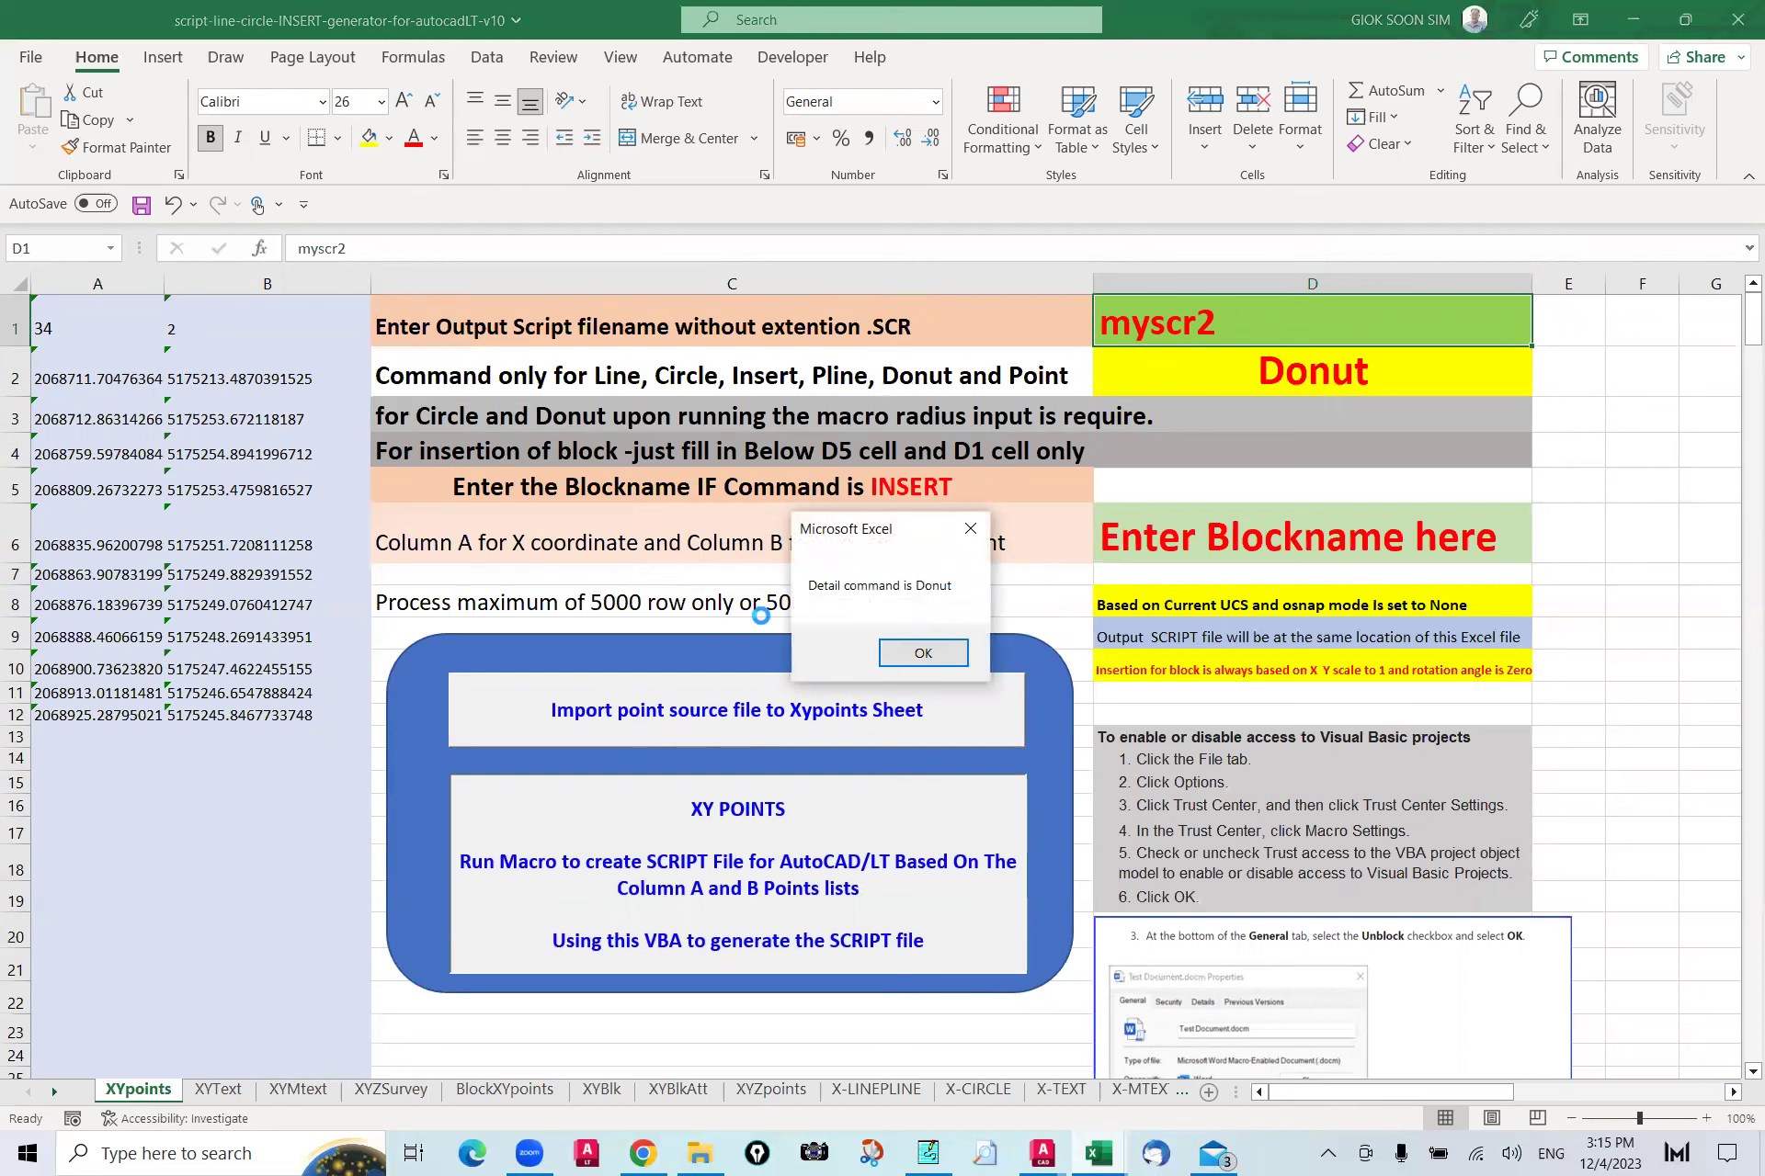
click(923, 653)
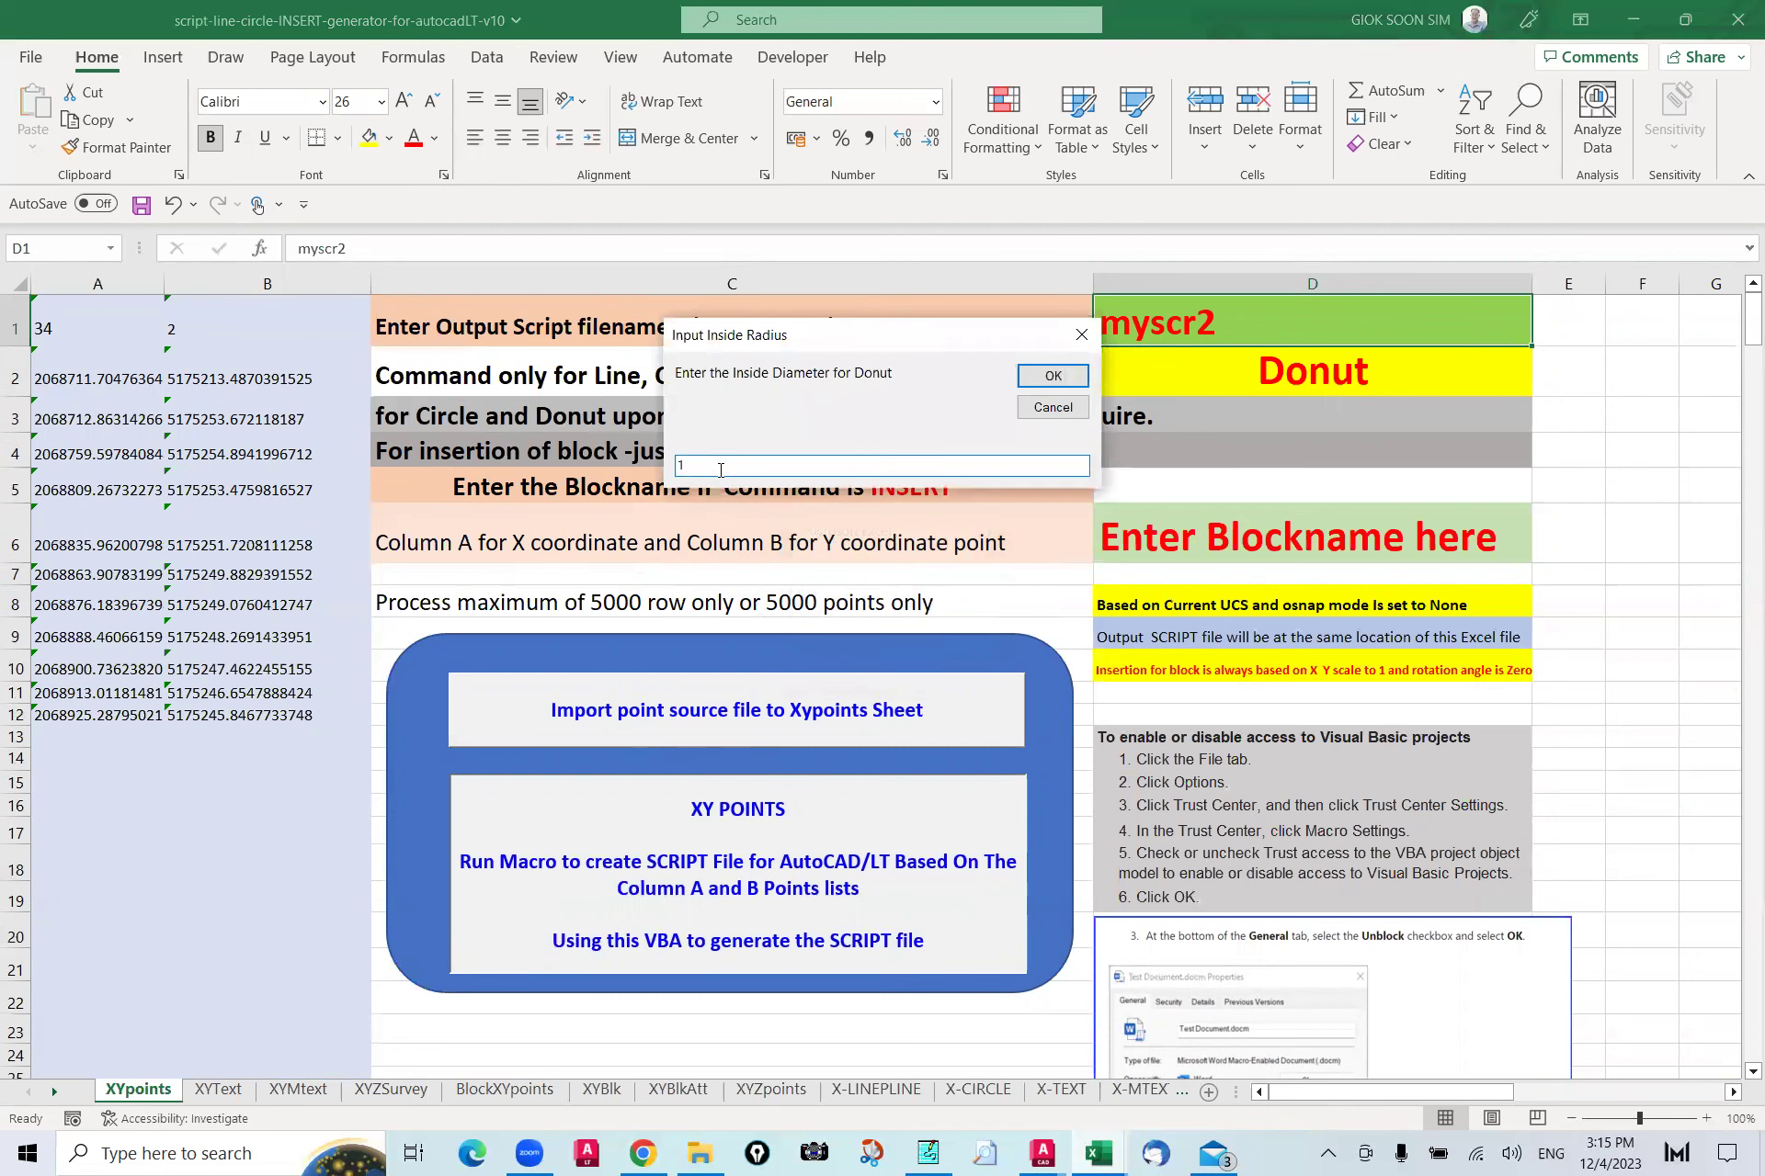
click(1052, 375)
click(722, 464)
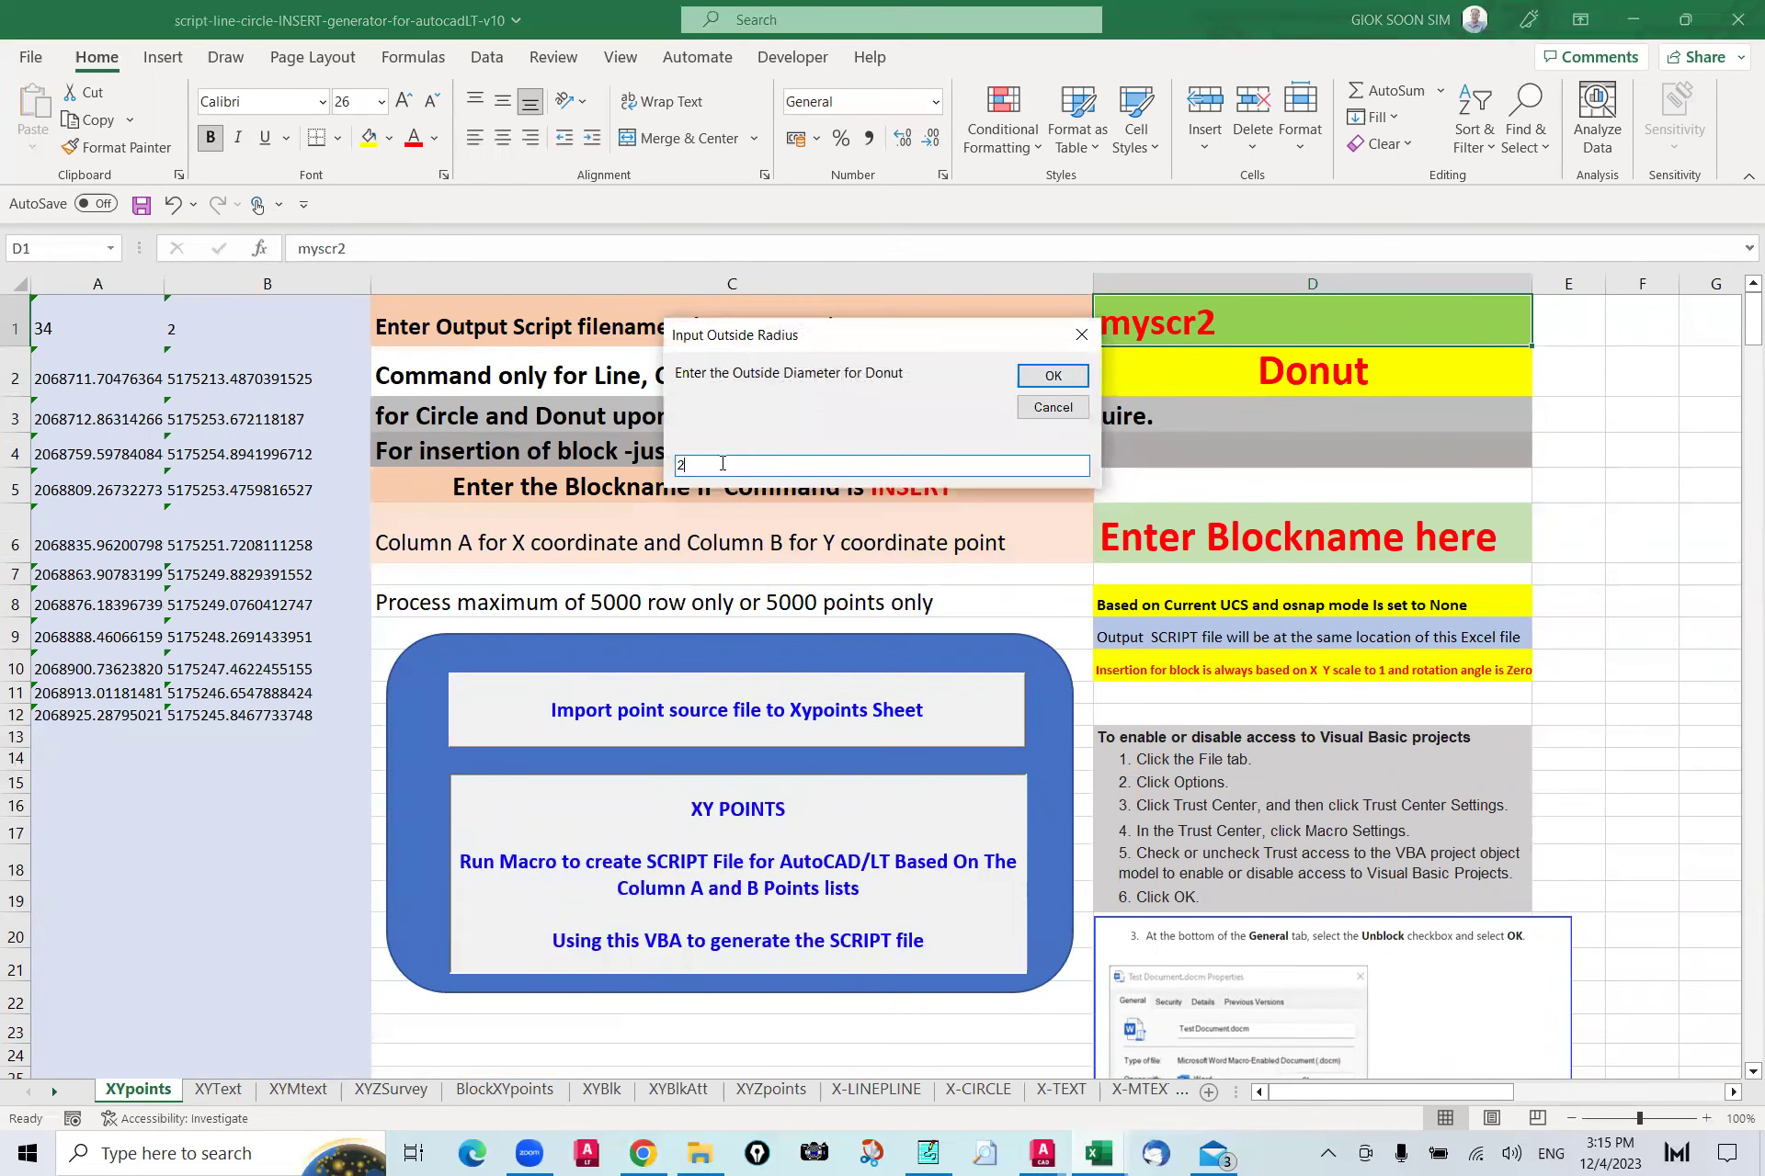
text(3)
click(1052, 376)
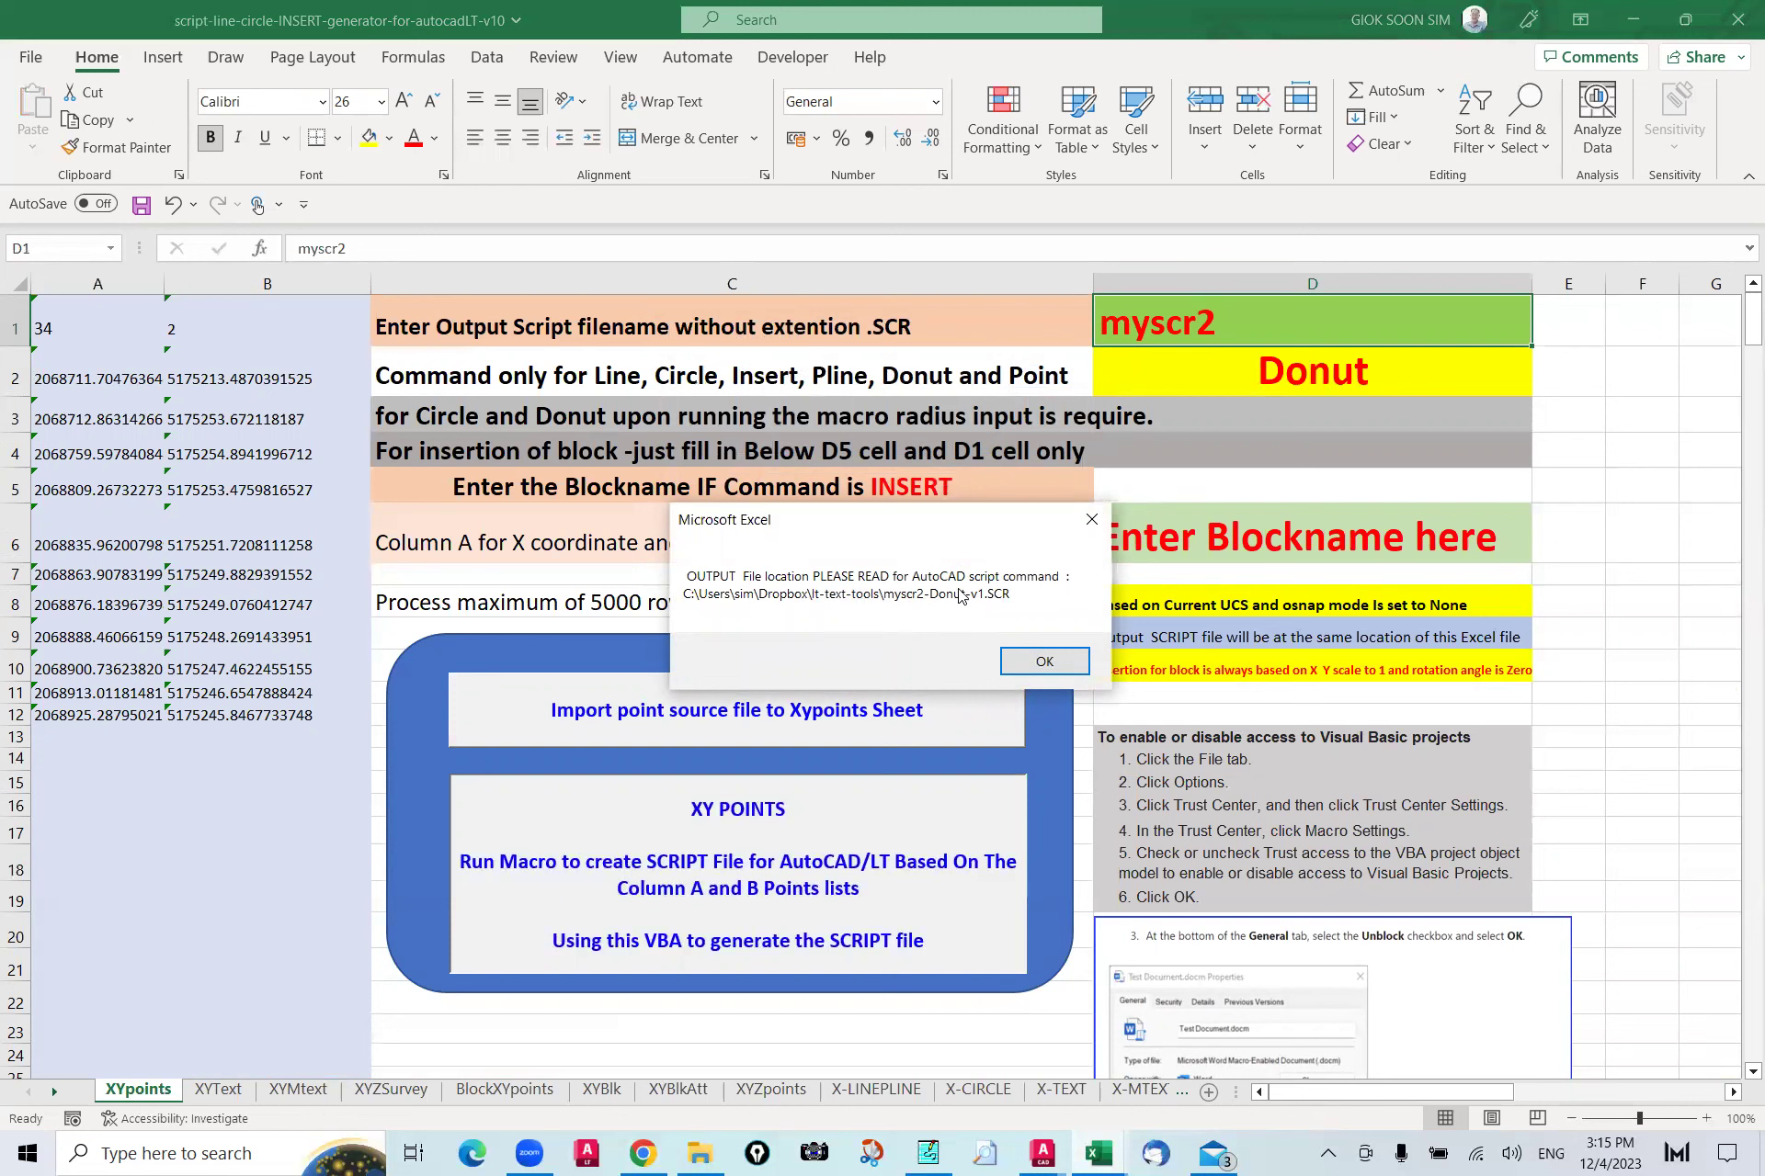
click(1054, 672)
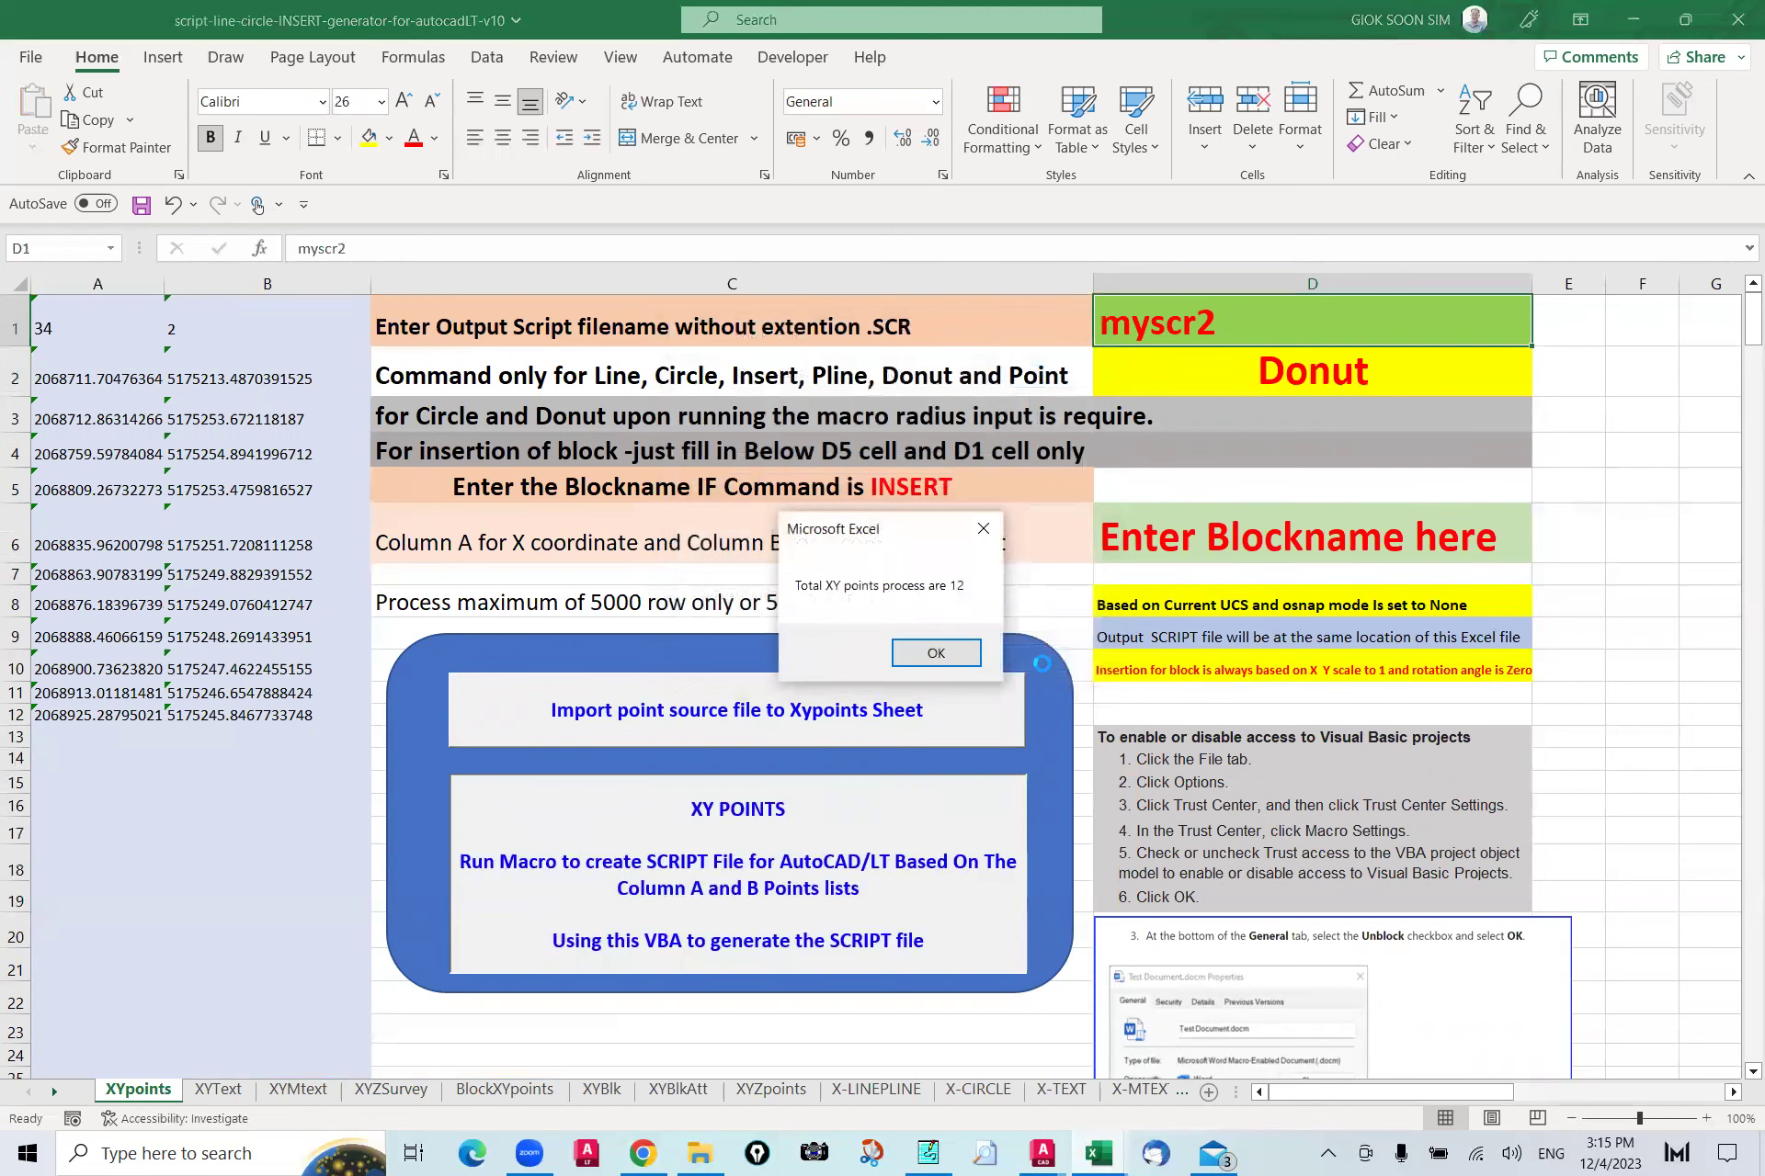
click(935, 655)
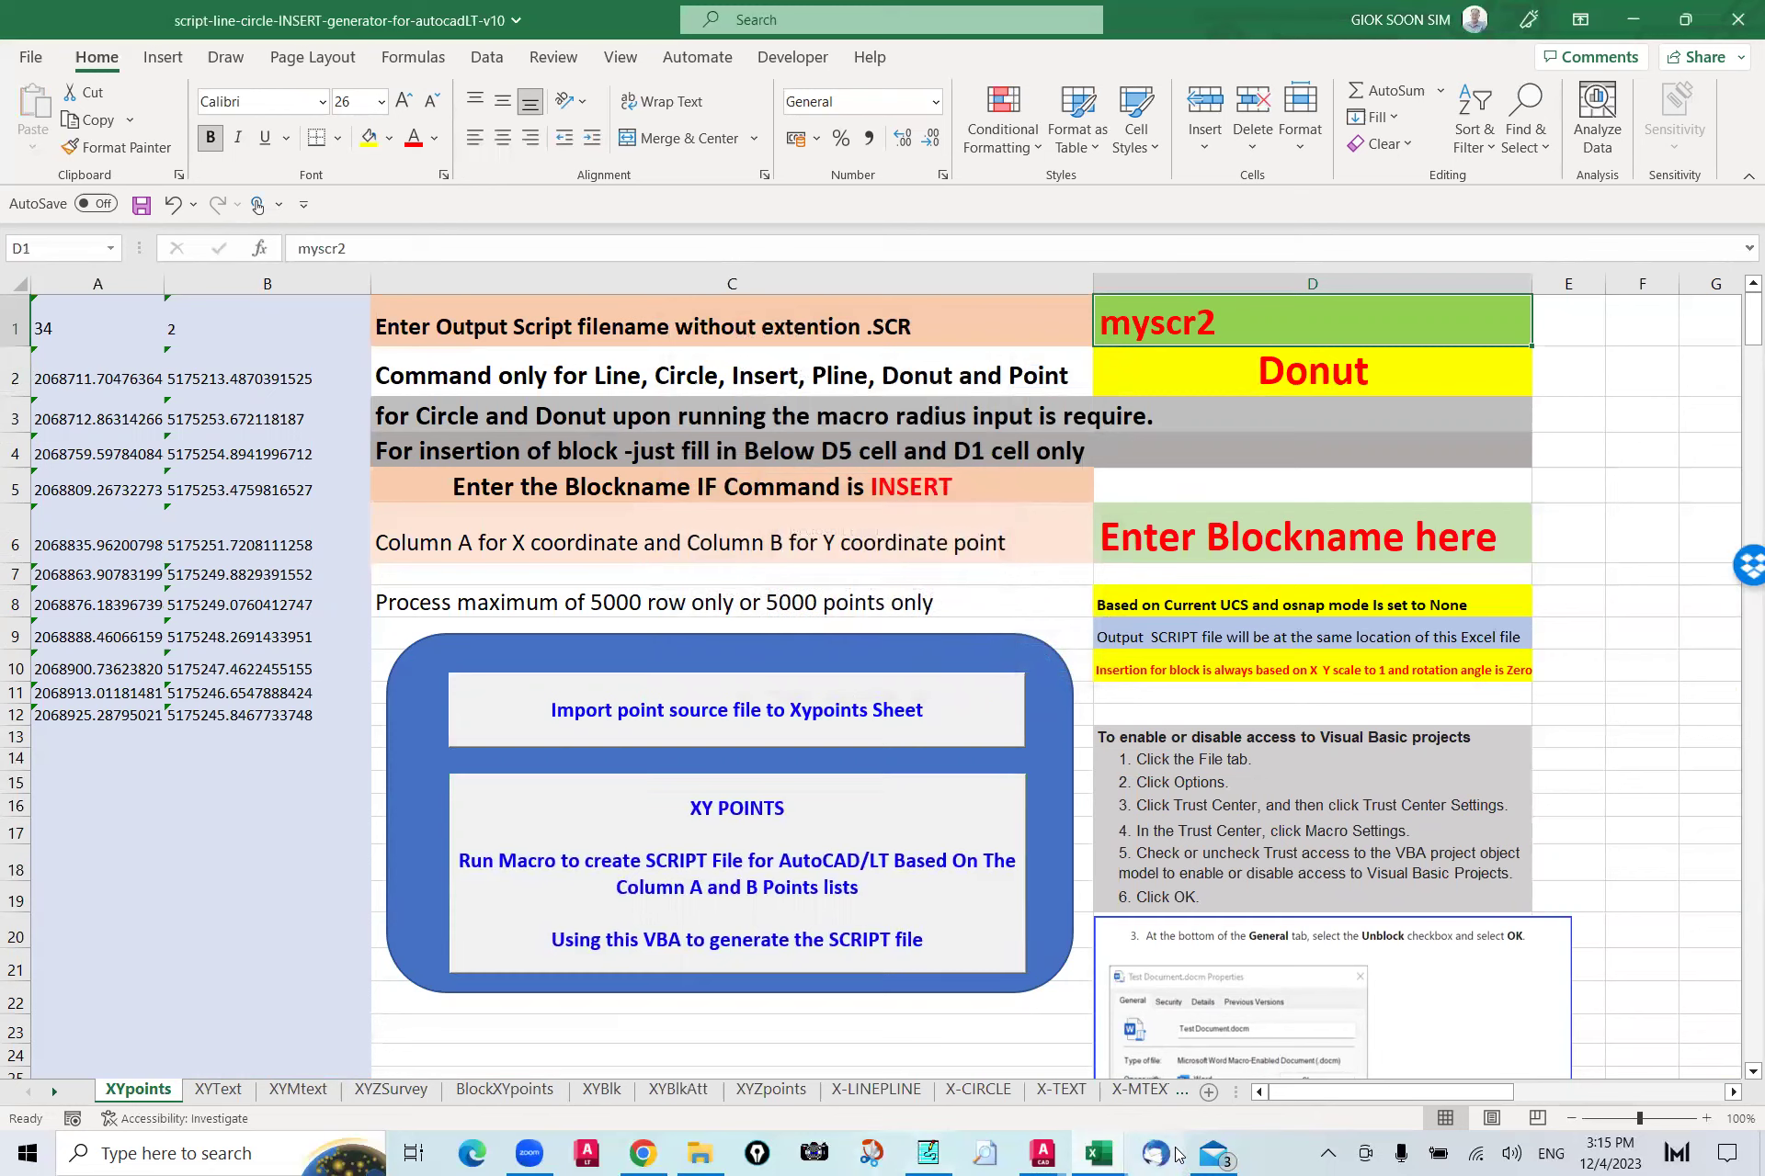
Step: Switch to the abcattri2 drawing in AutoCAD and run the script file myscr2-Donut-v1
mouse_move(1044, 1156)
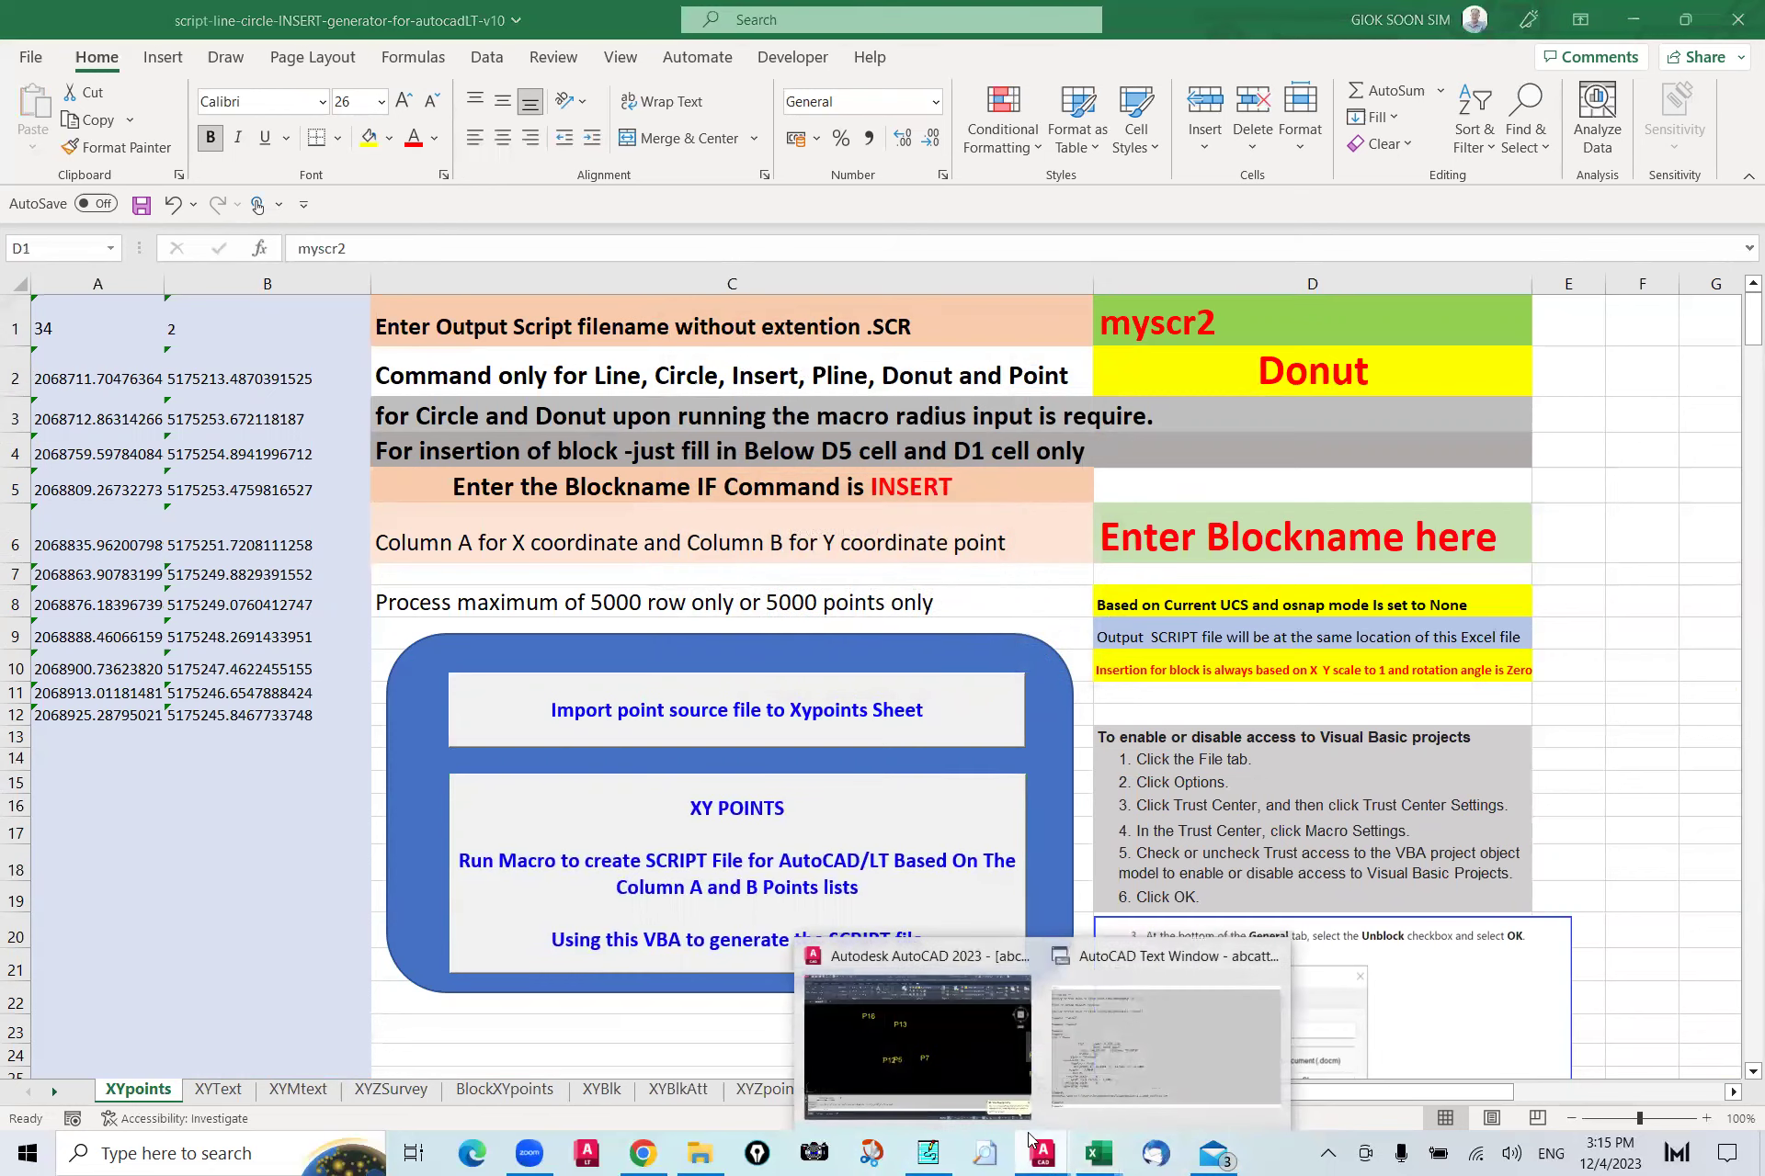
click(949, 1064)
scroll(856, 750, down, 8)
scroll(856, 750, down, 3)
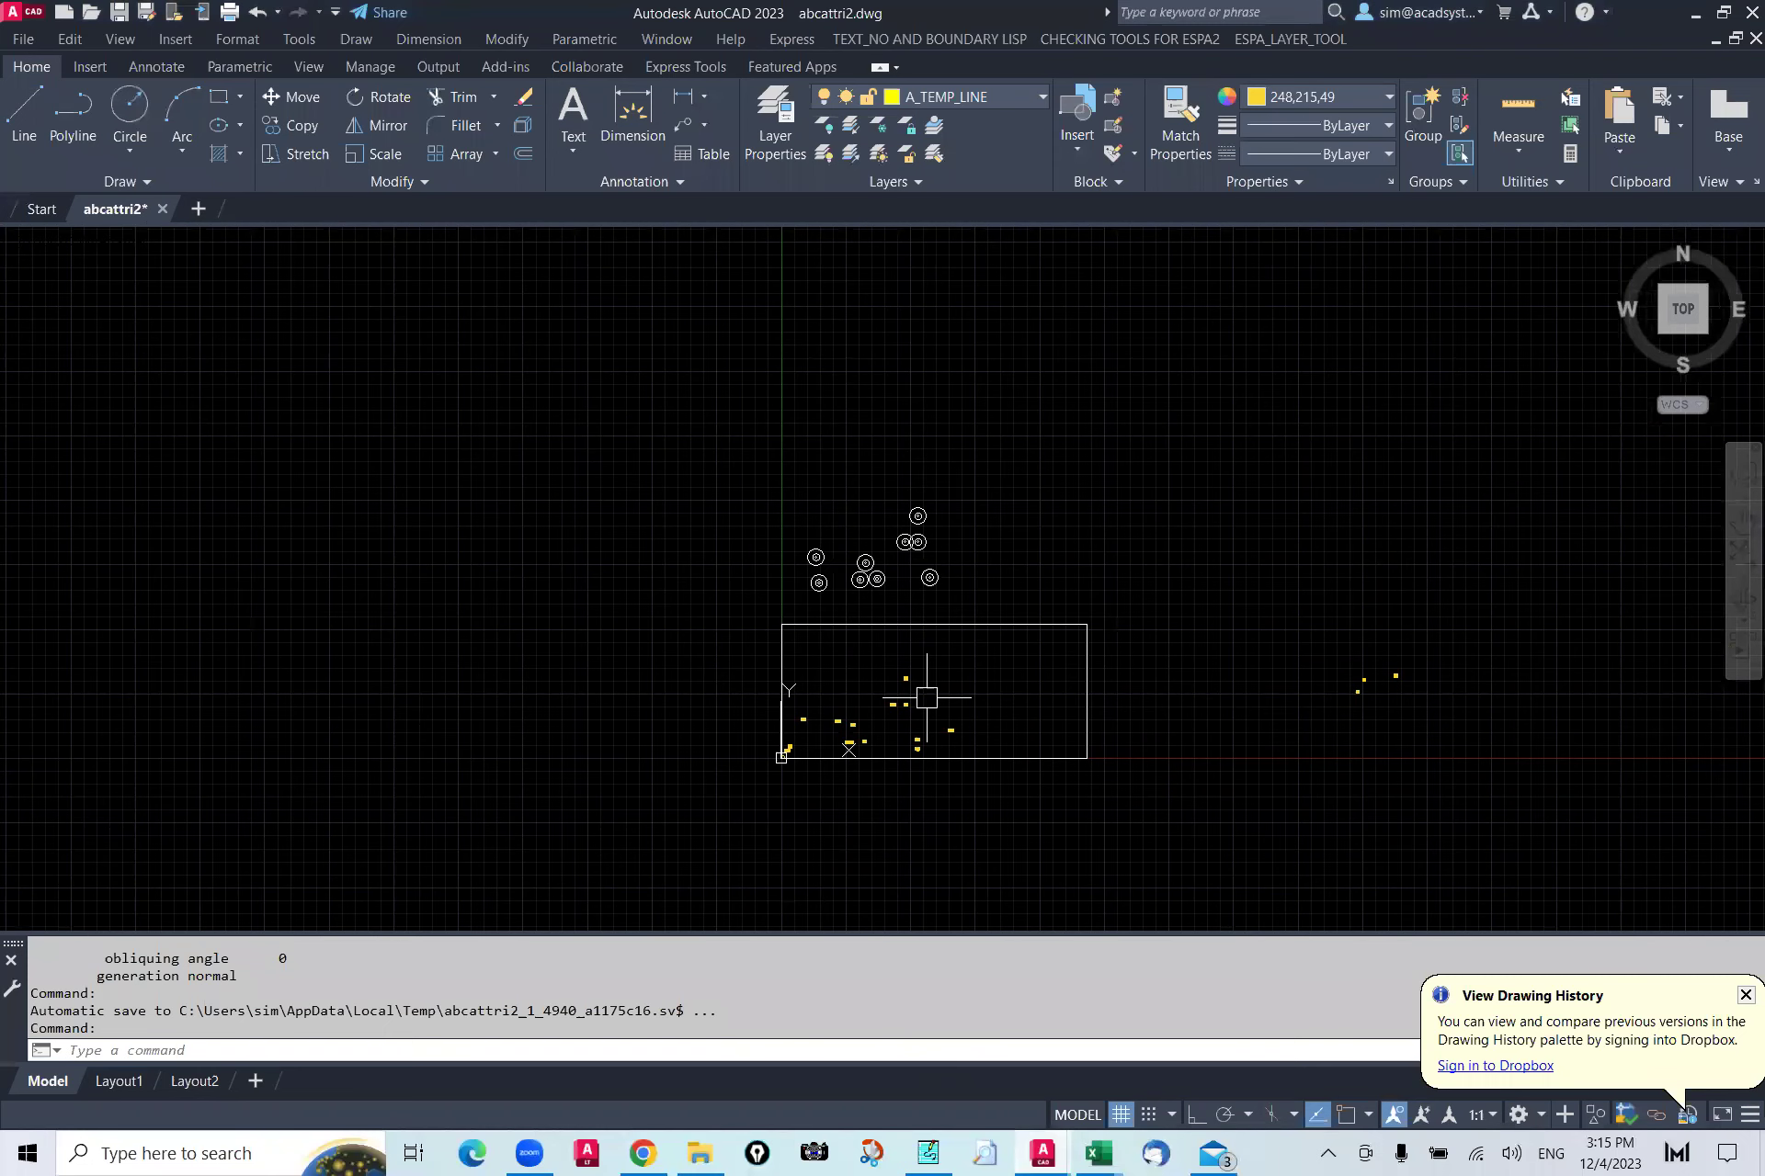
text(SCR)
key(Return)
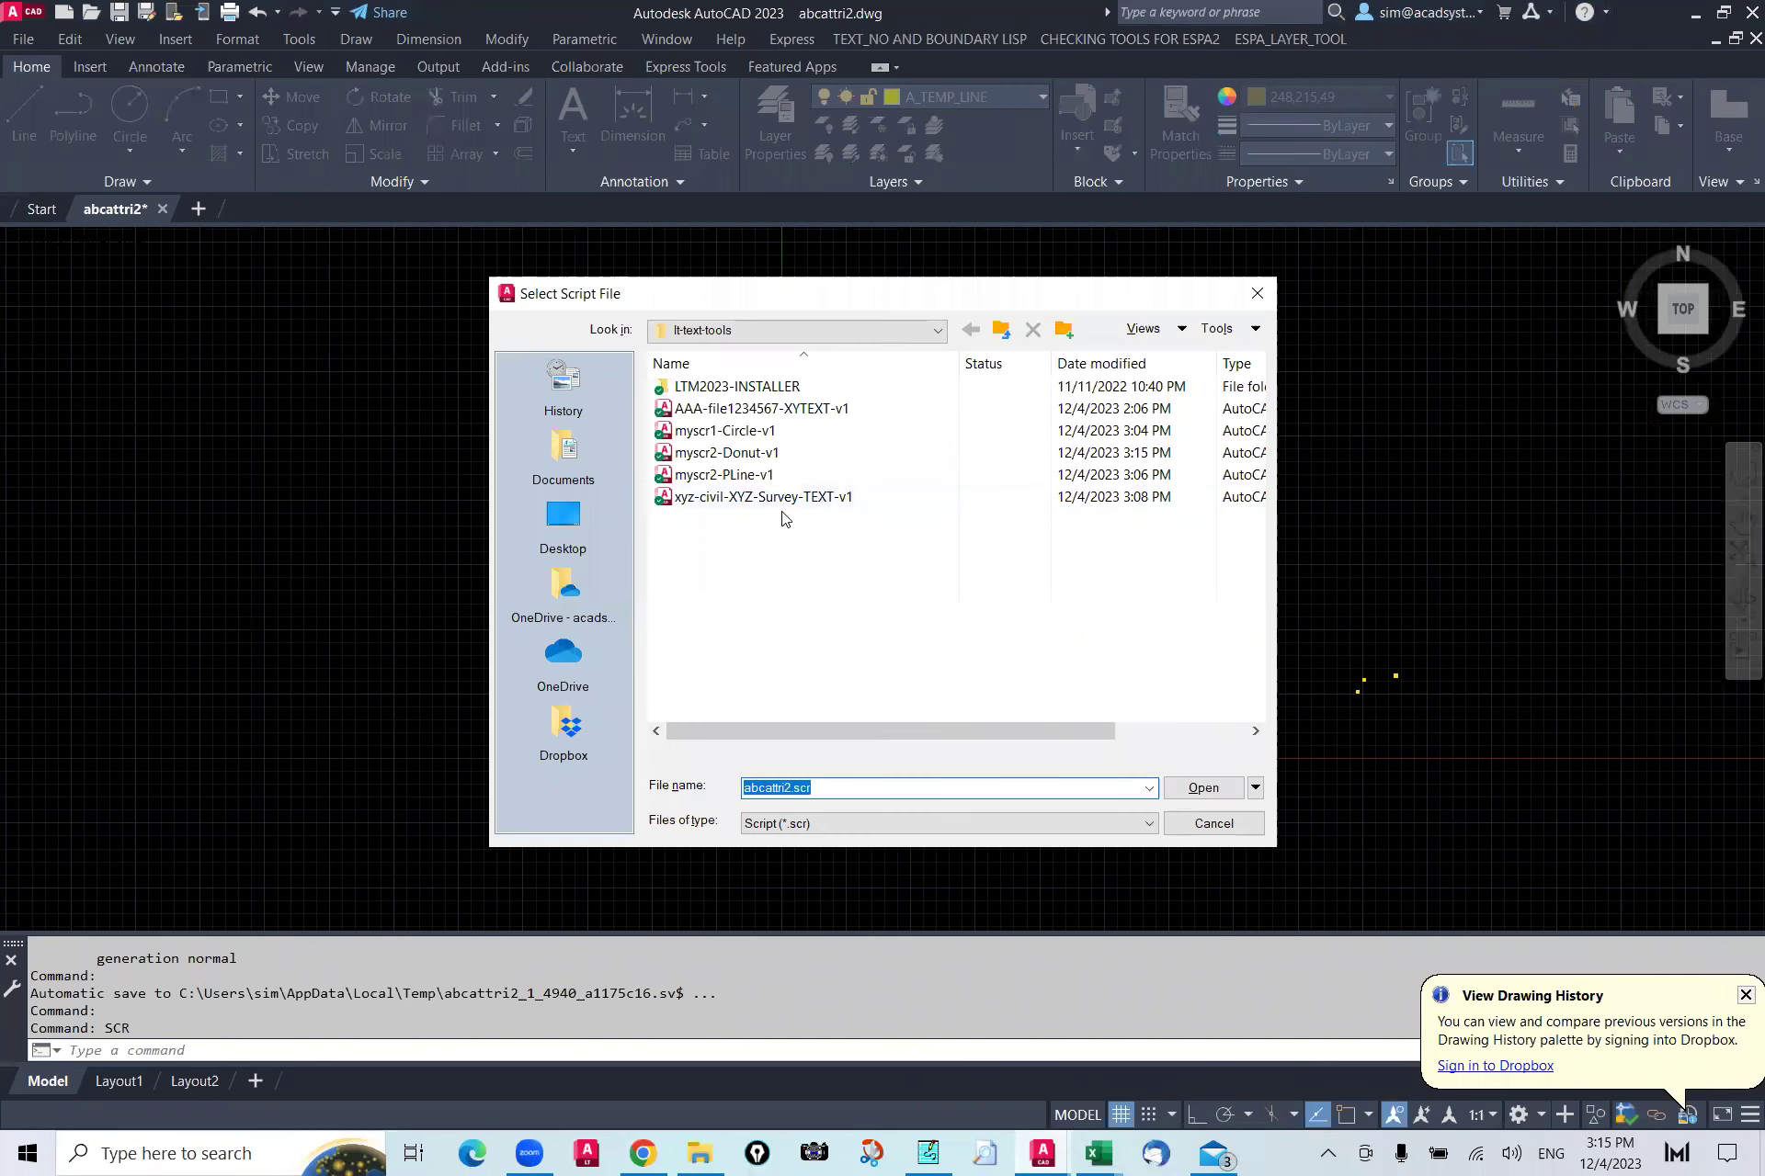
click(740, 453)
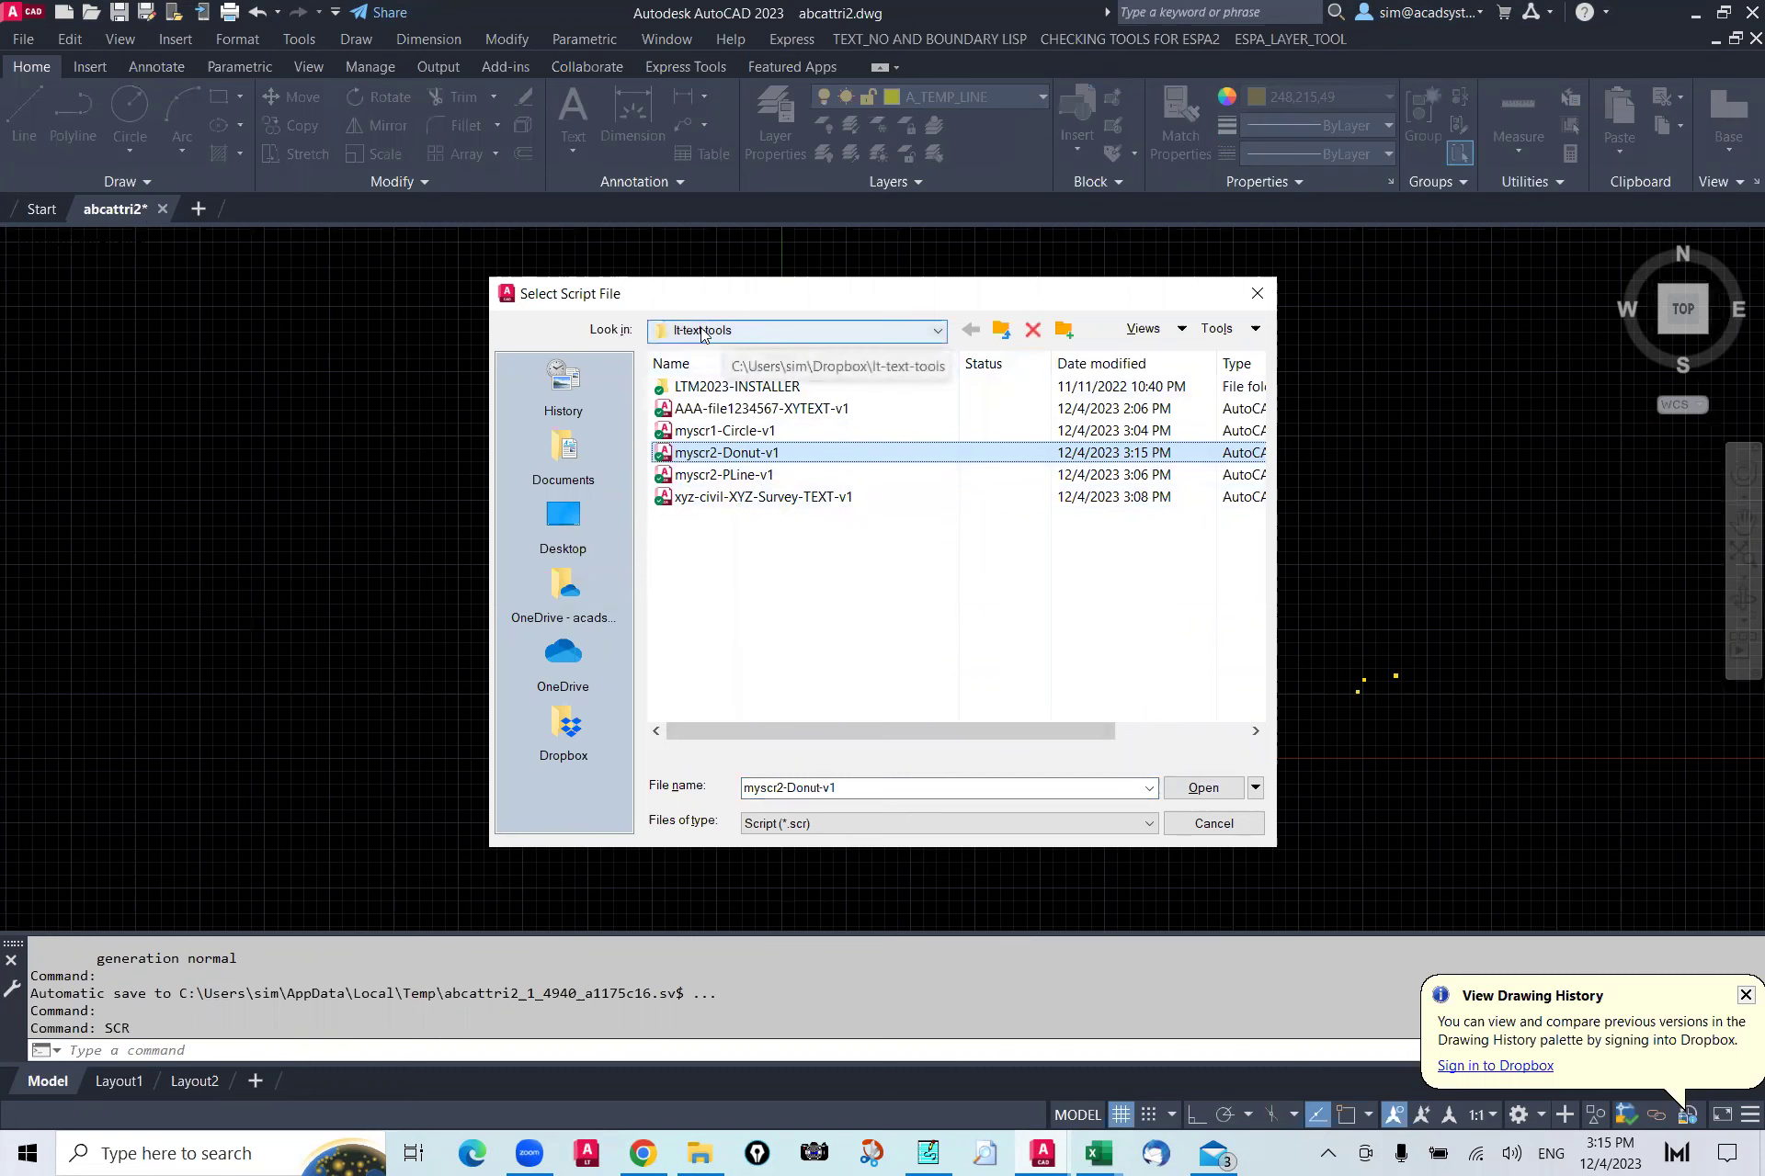
click(1211, 796)
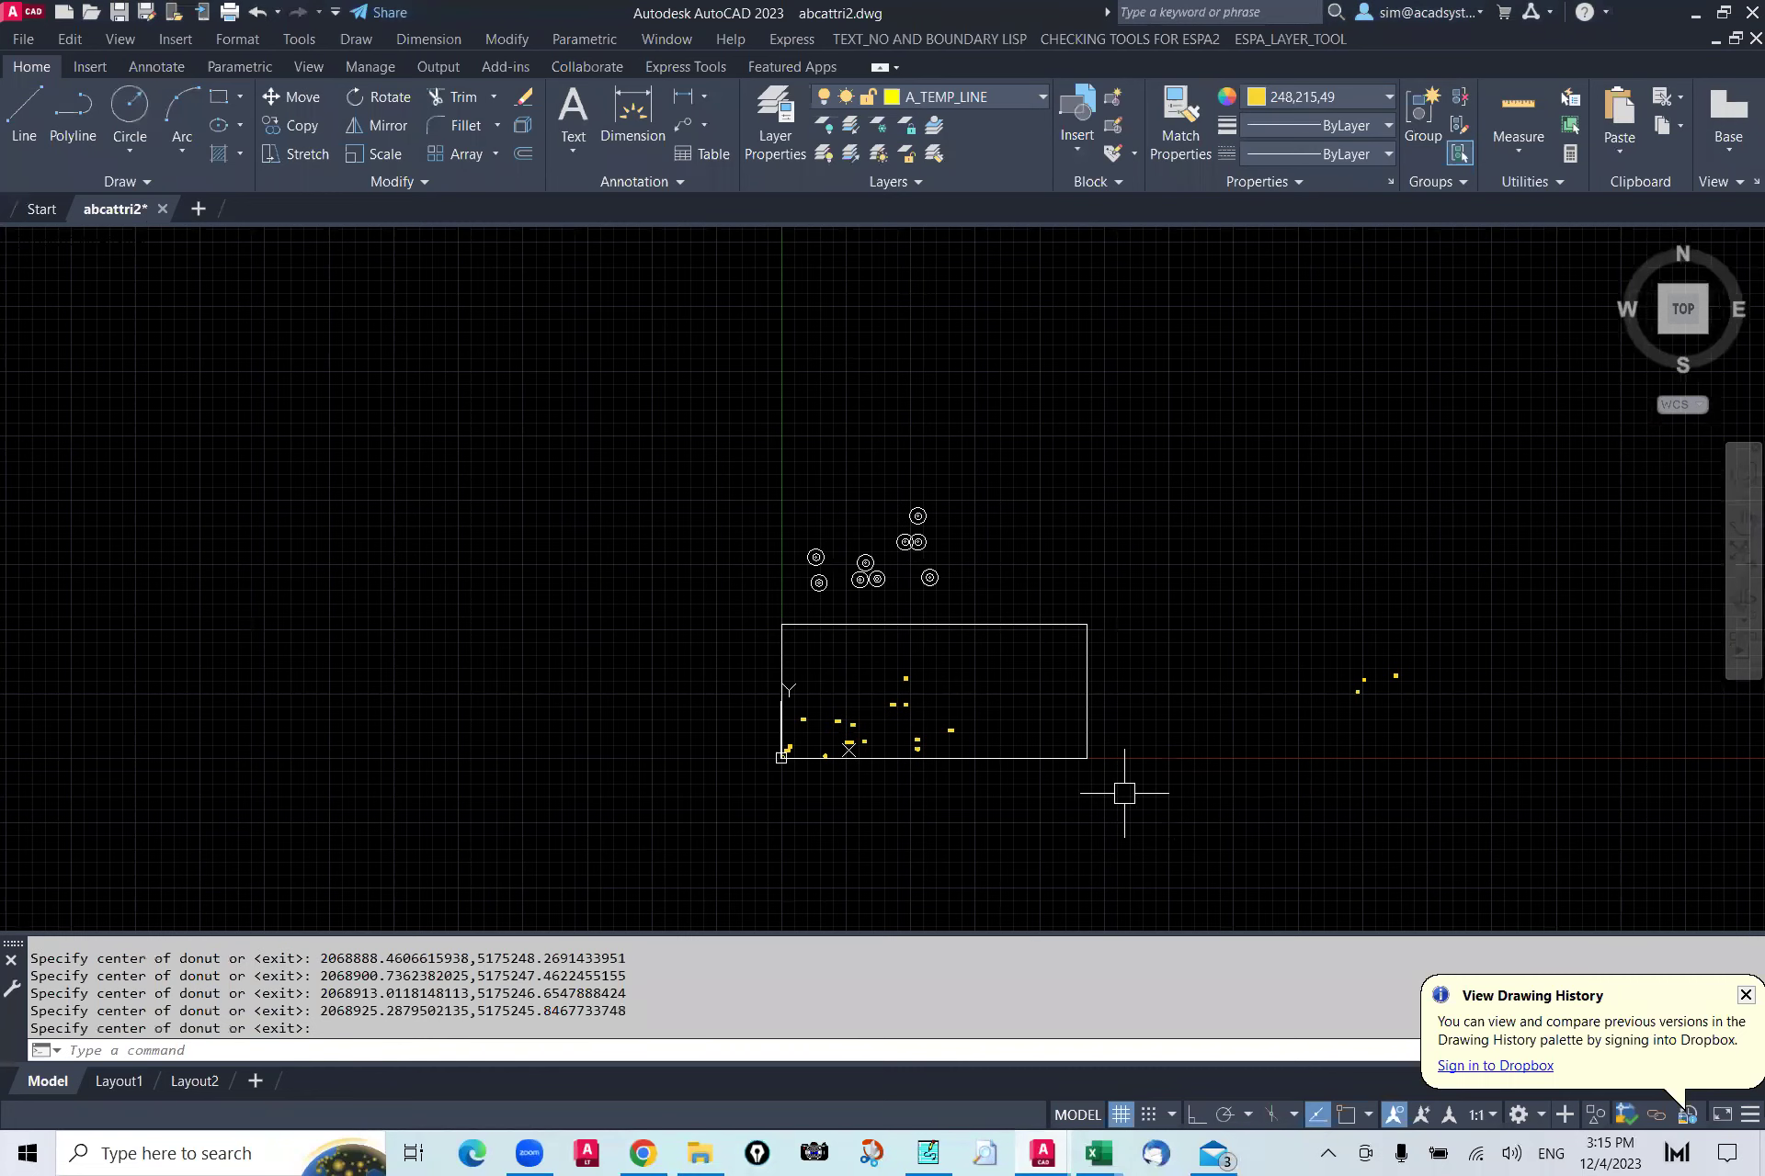
Step: Inspect the donut near the origin and review the script's donut center points in the command history
scroll(957, 691, up, 2)
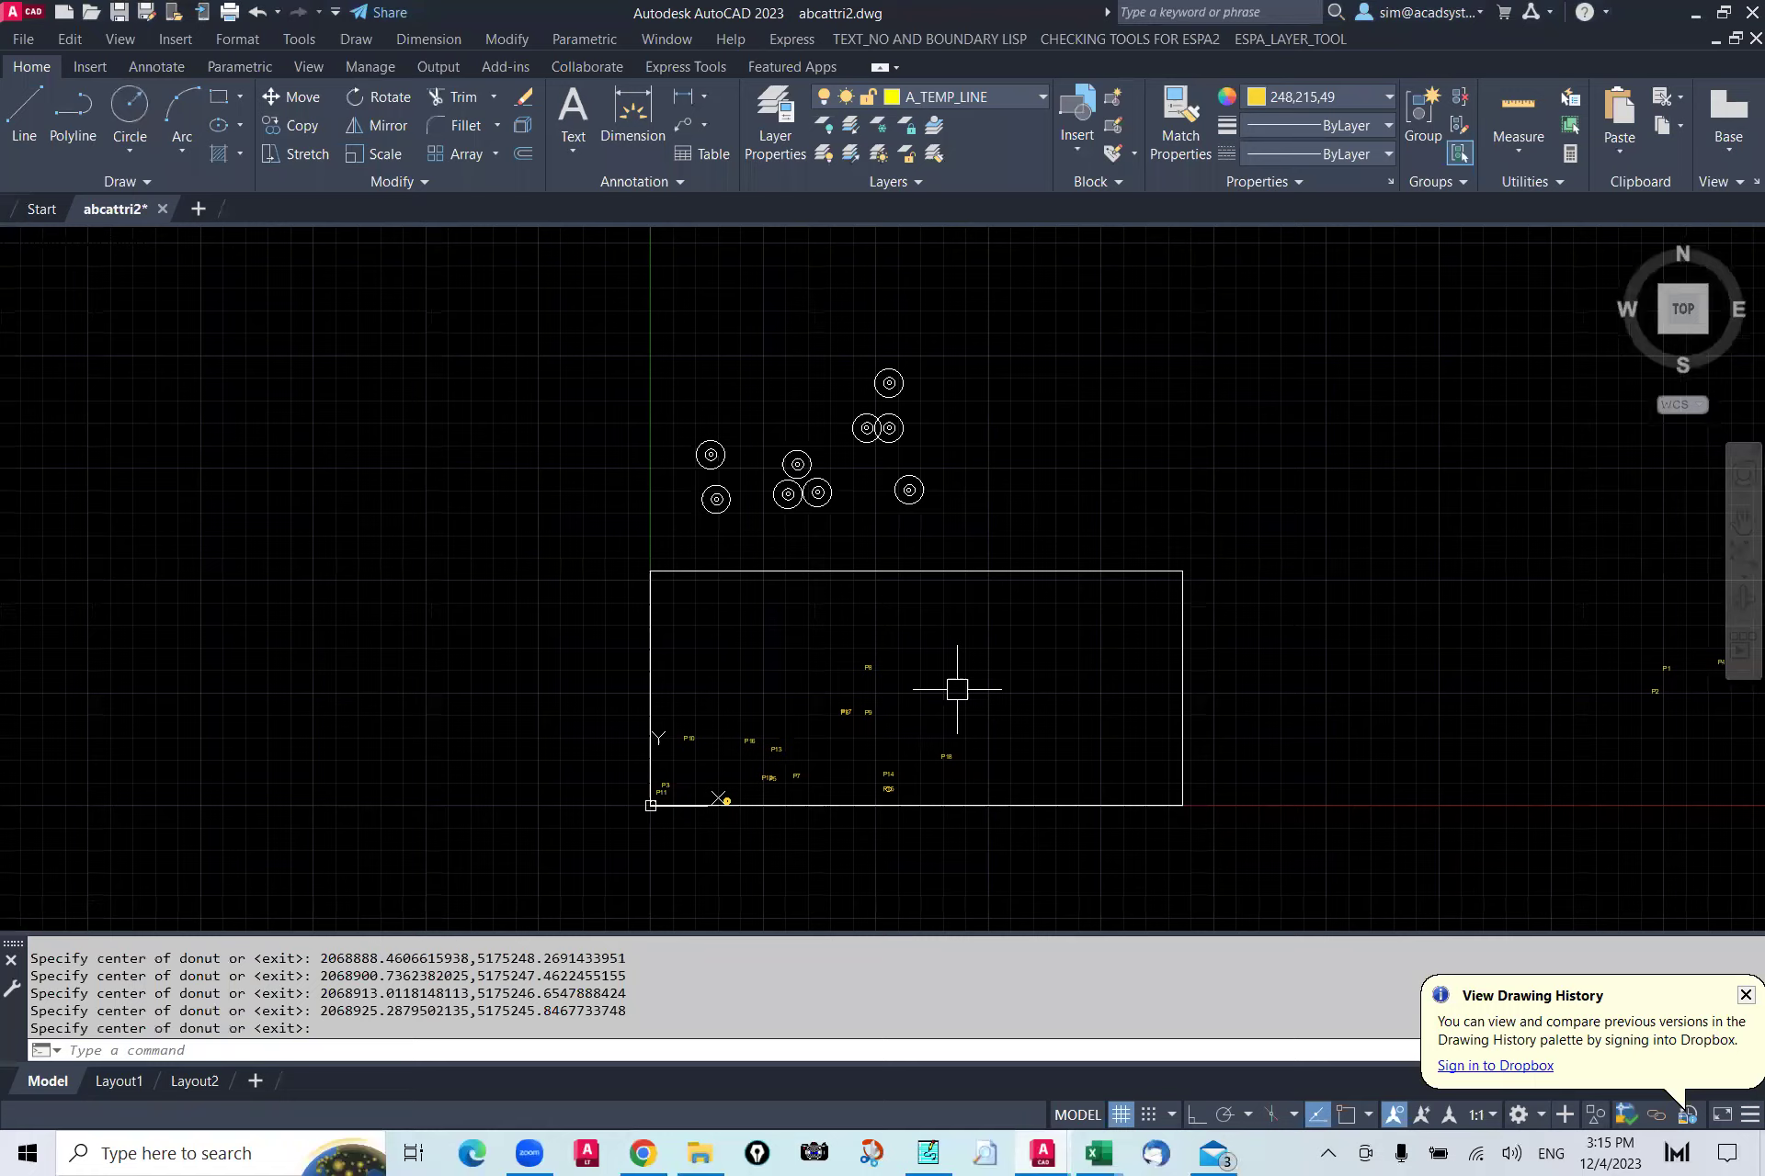
scroll(957, 688, up, 8)
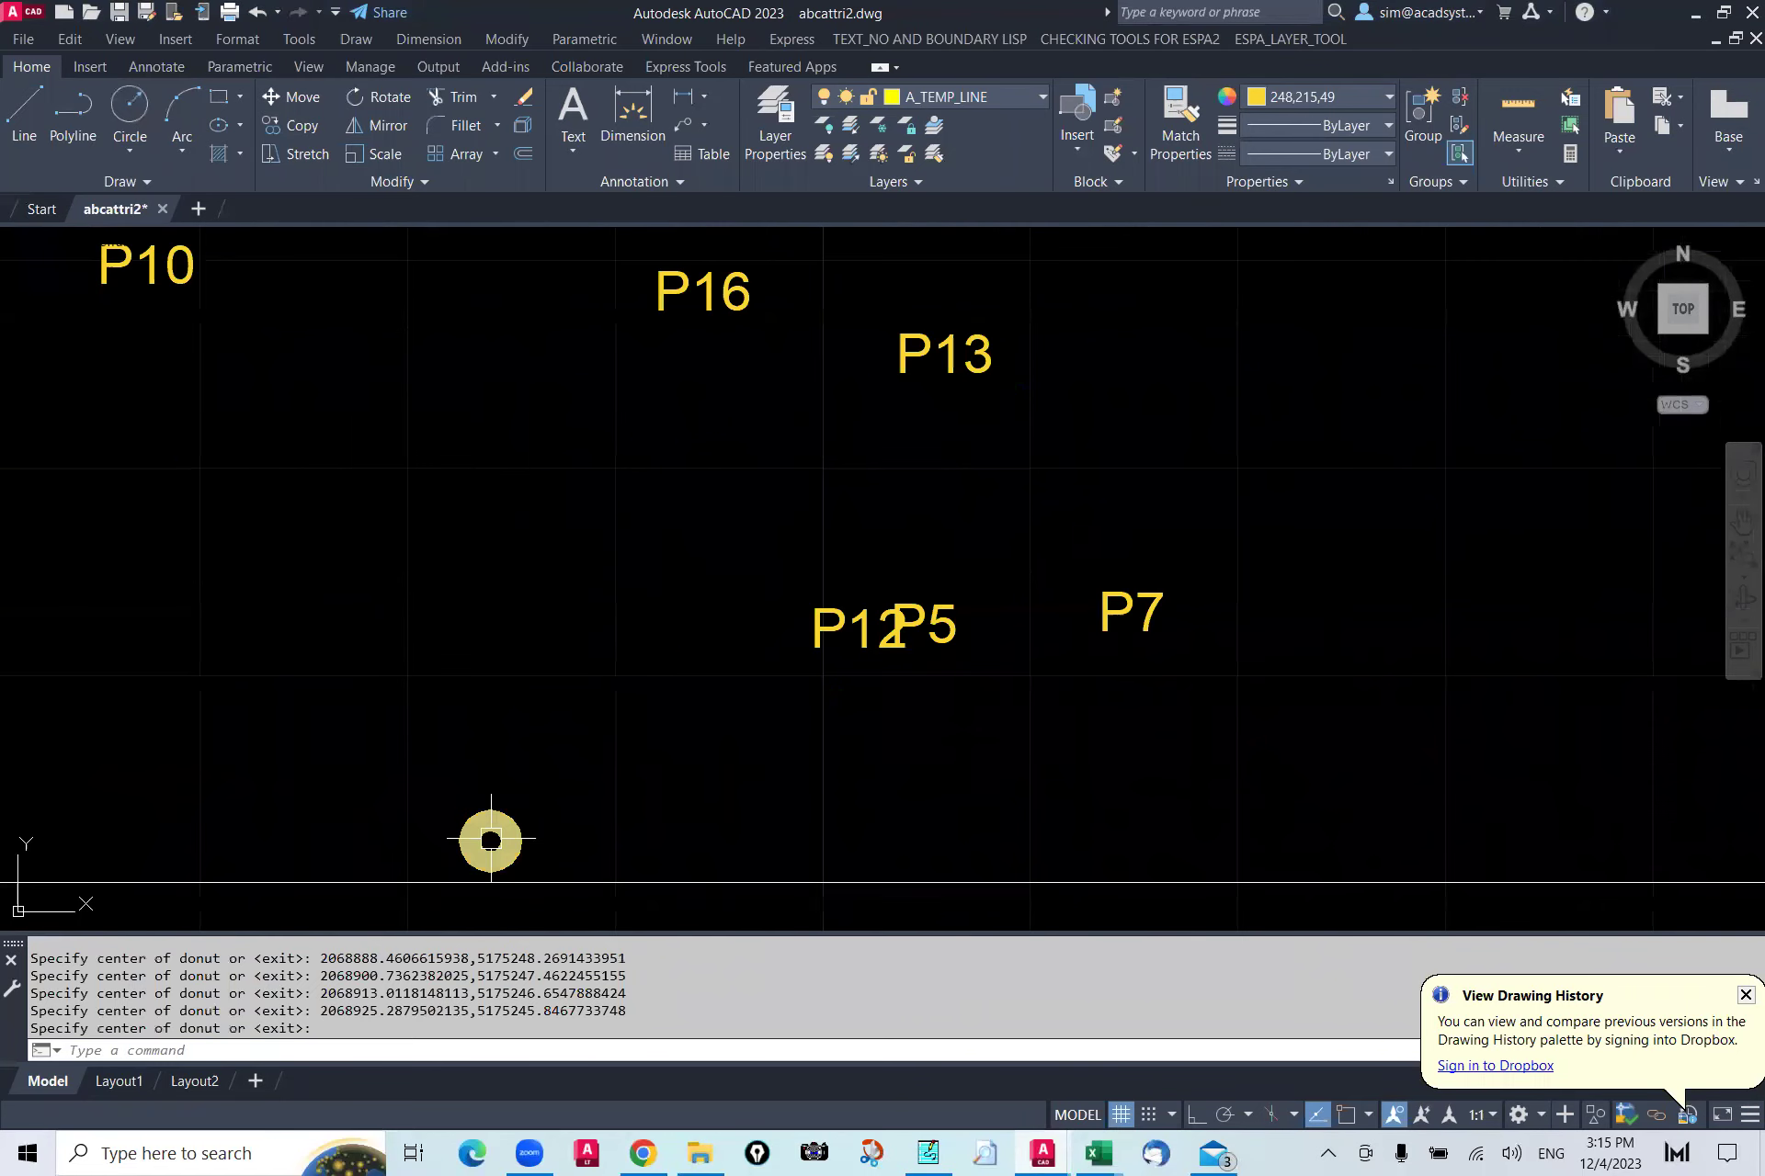
scroll(491, 840, down, 9)
scroll(718, 763, down, 2)
scroll(990, 678, up, 2)
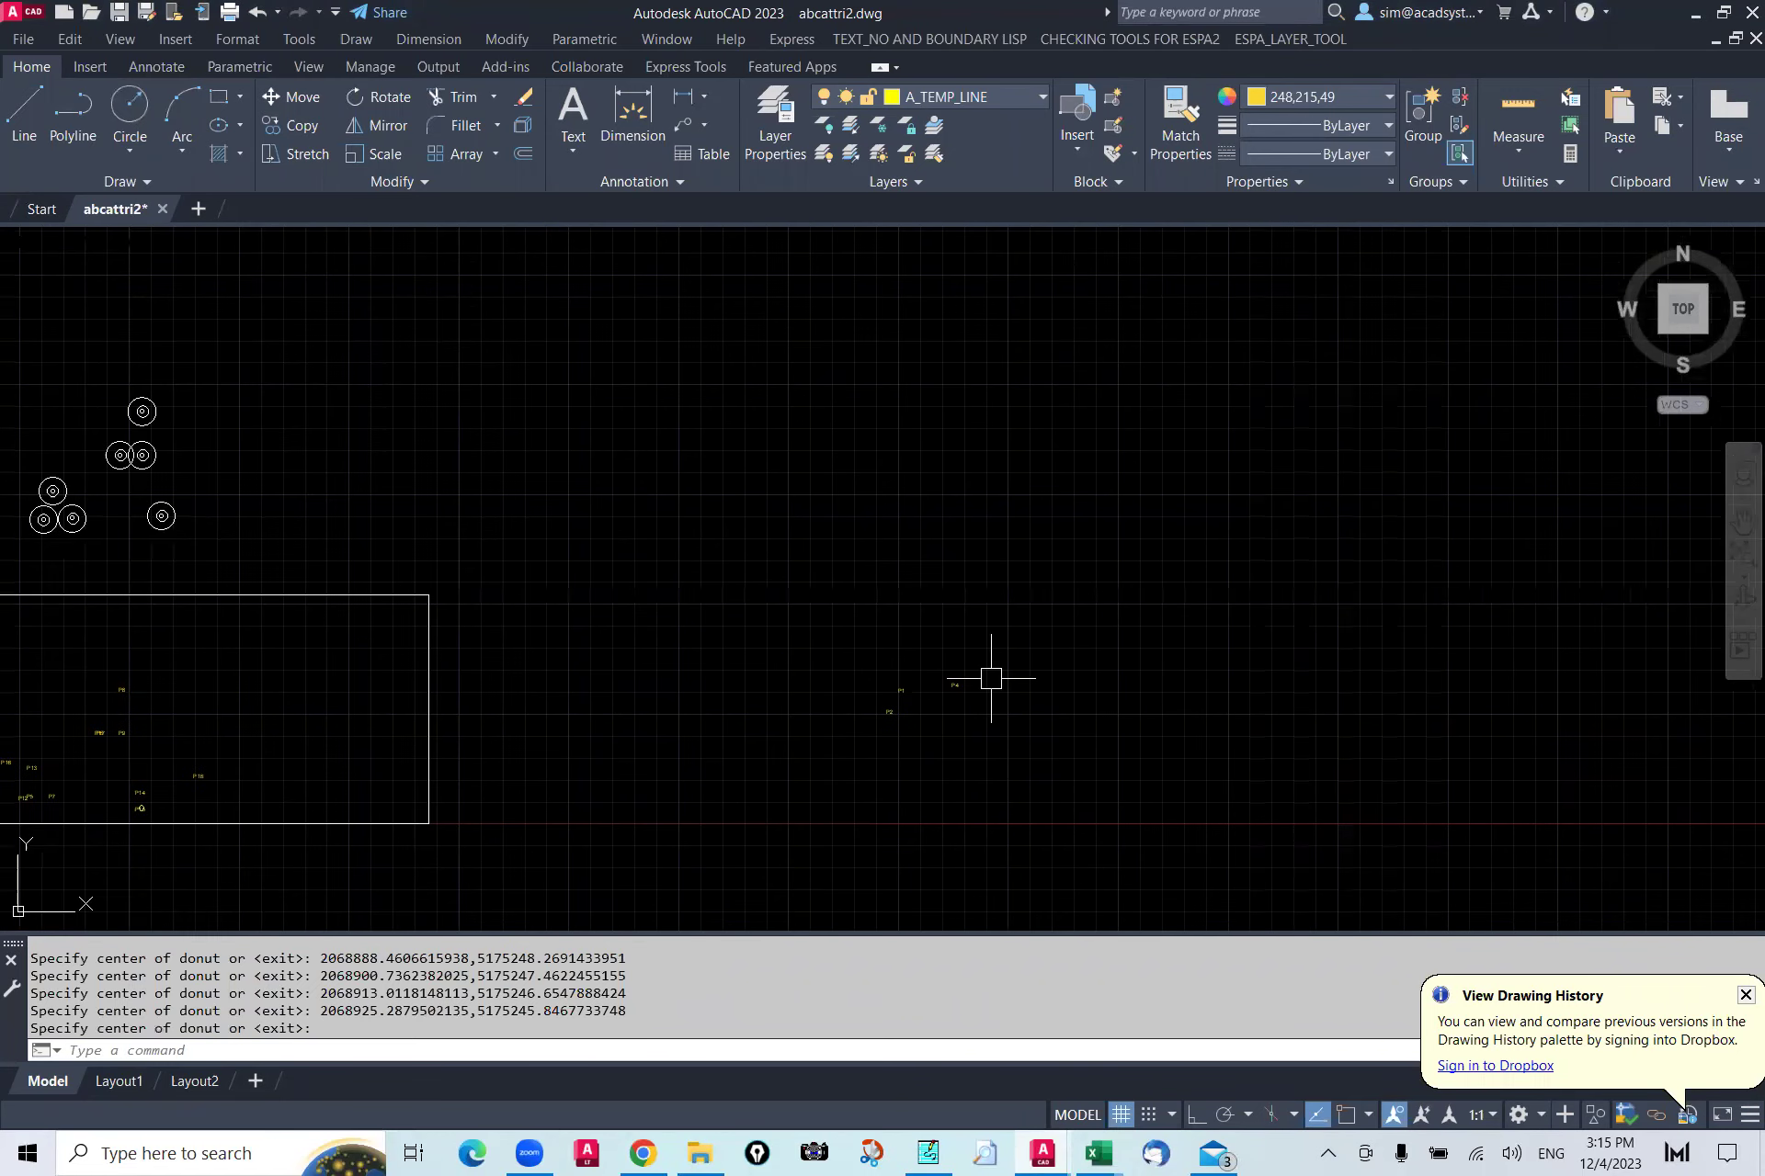
scroll(781, 740, down, 2)
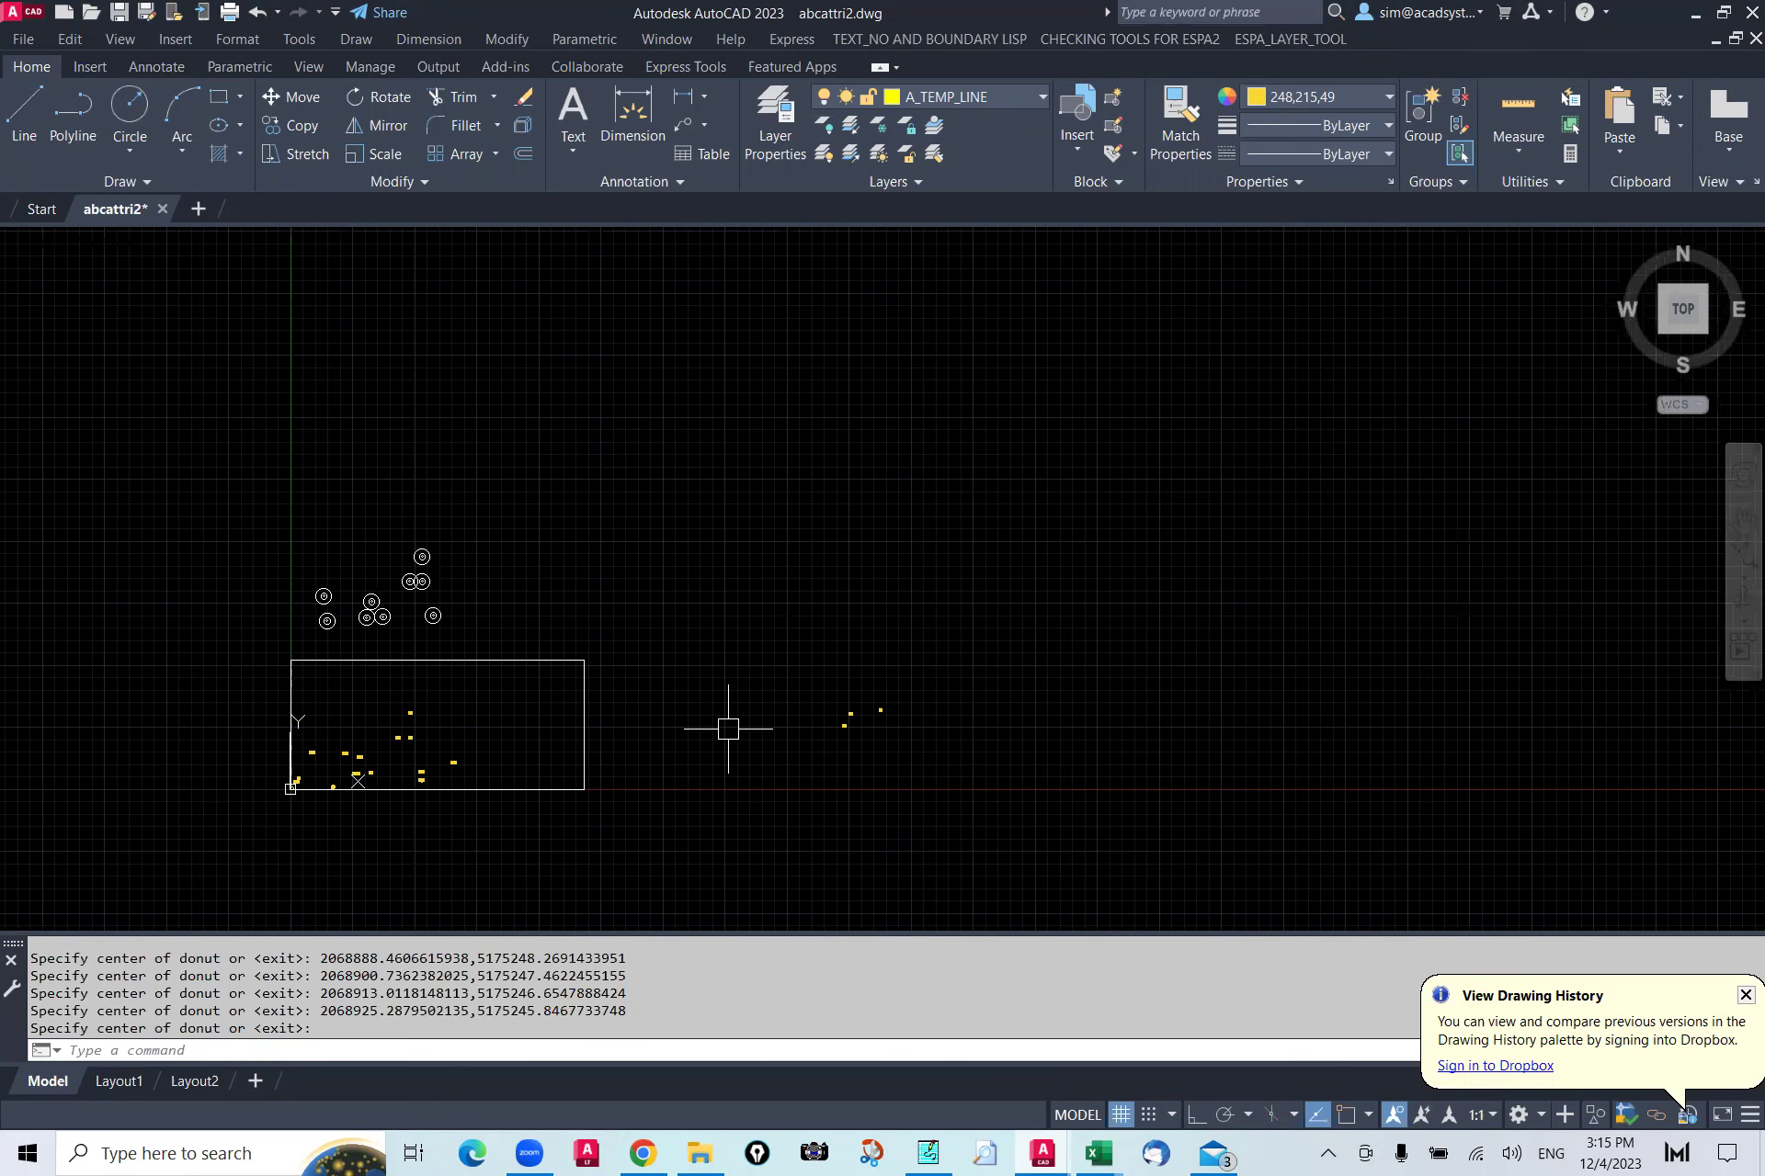
scroll(728, 729, down, 2)
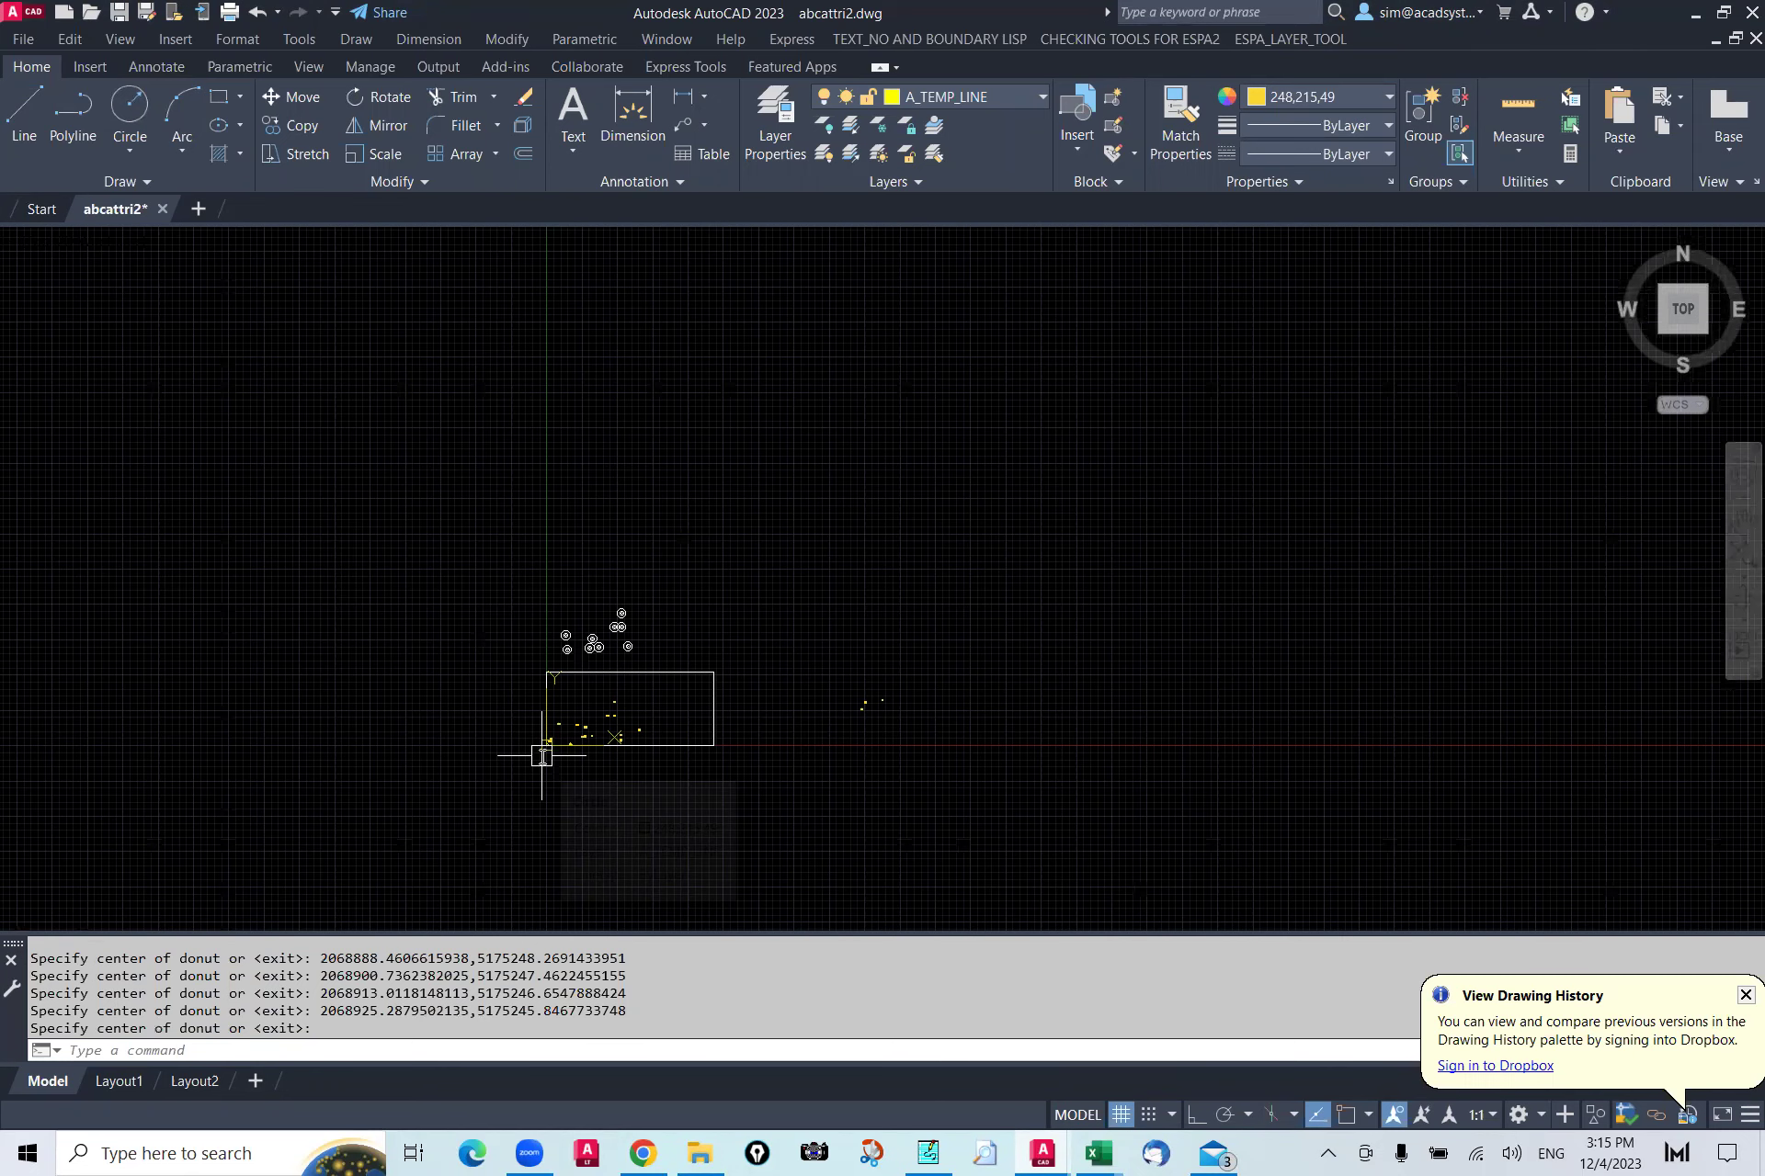
key(F2)
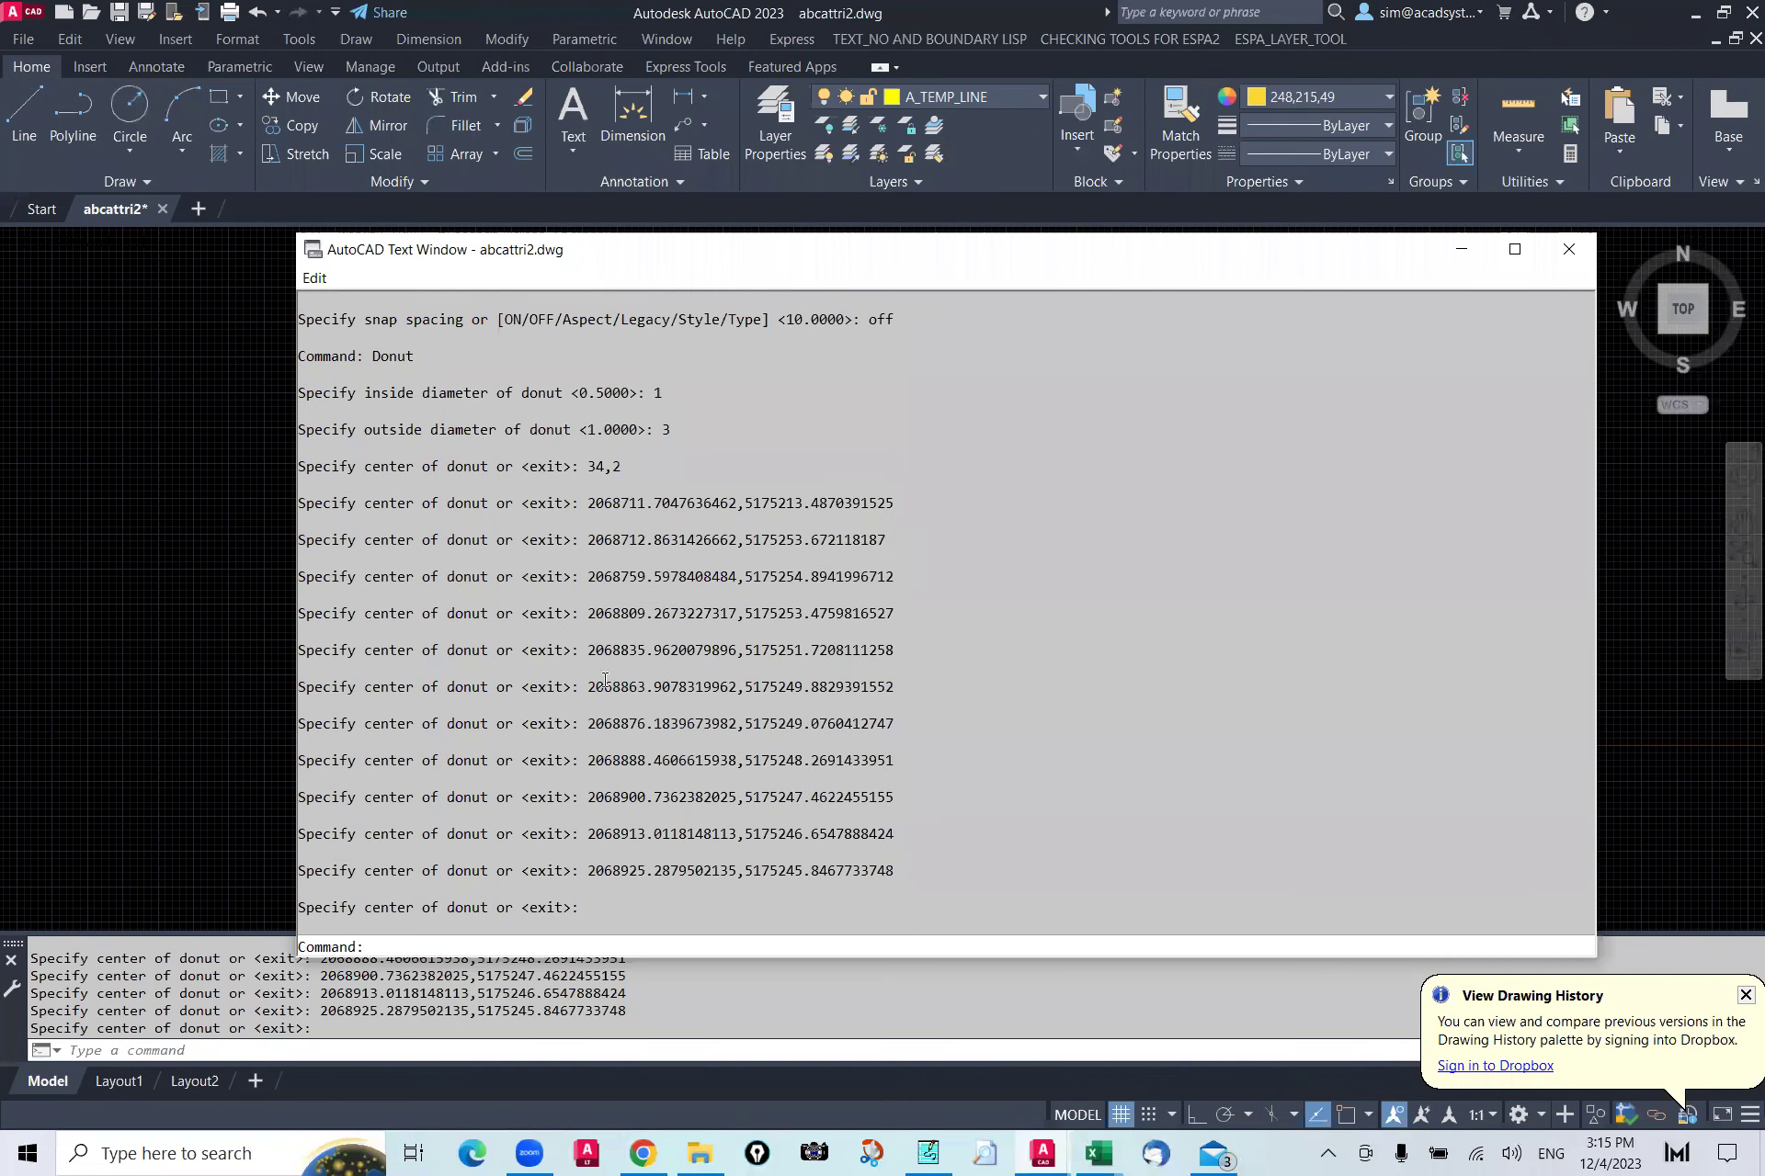
key(F2)
Step: Zoom to the drawing extents and look for the donuts placed at the distant survey coordinates
click(217, 669)
click(358, 638)
middle_click(740, 599)
middle_click(740, 598)
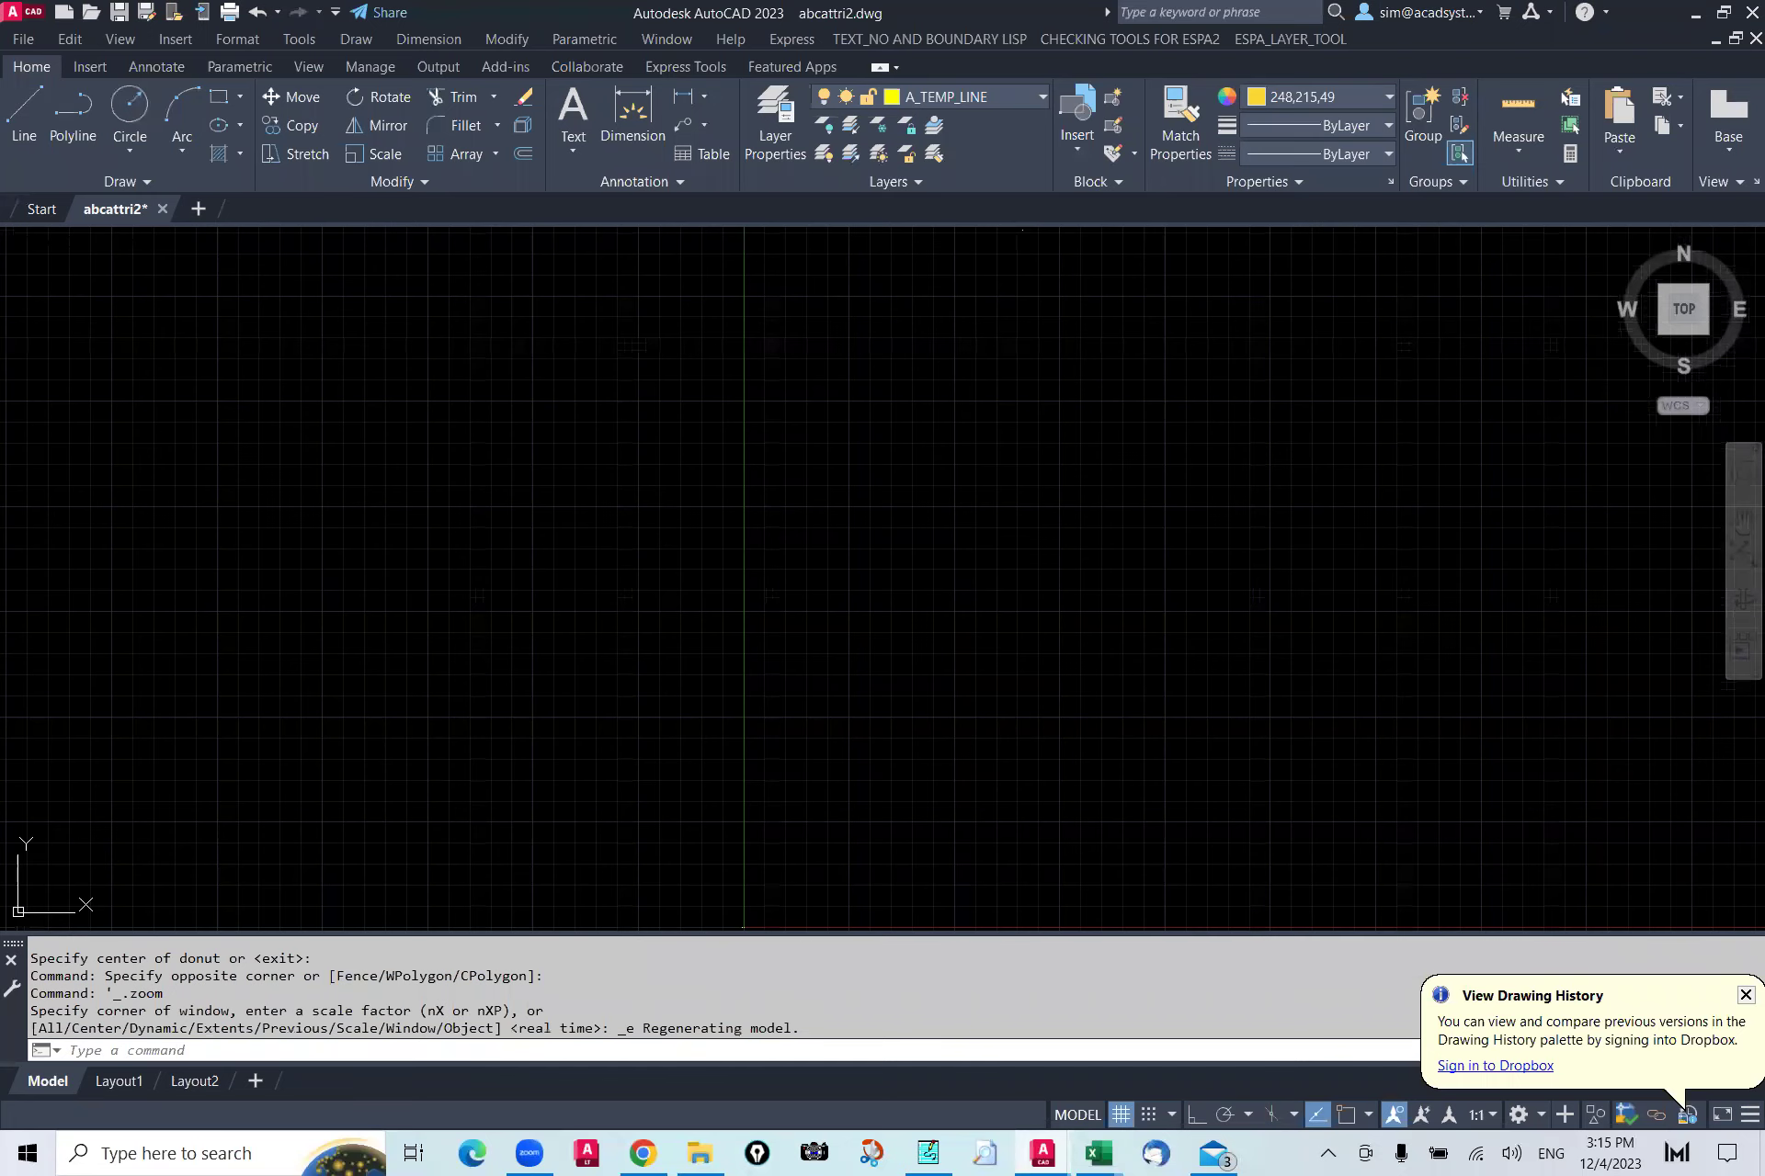
scroll(687, 652, down, 2)
scroll(687, 652, up, 2)
click(1532, 676)
click(1568, 505)
scroll(1363, 548, down, 2)
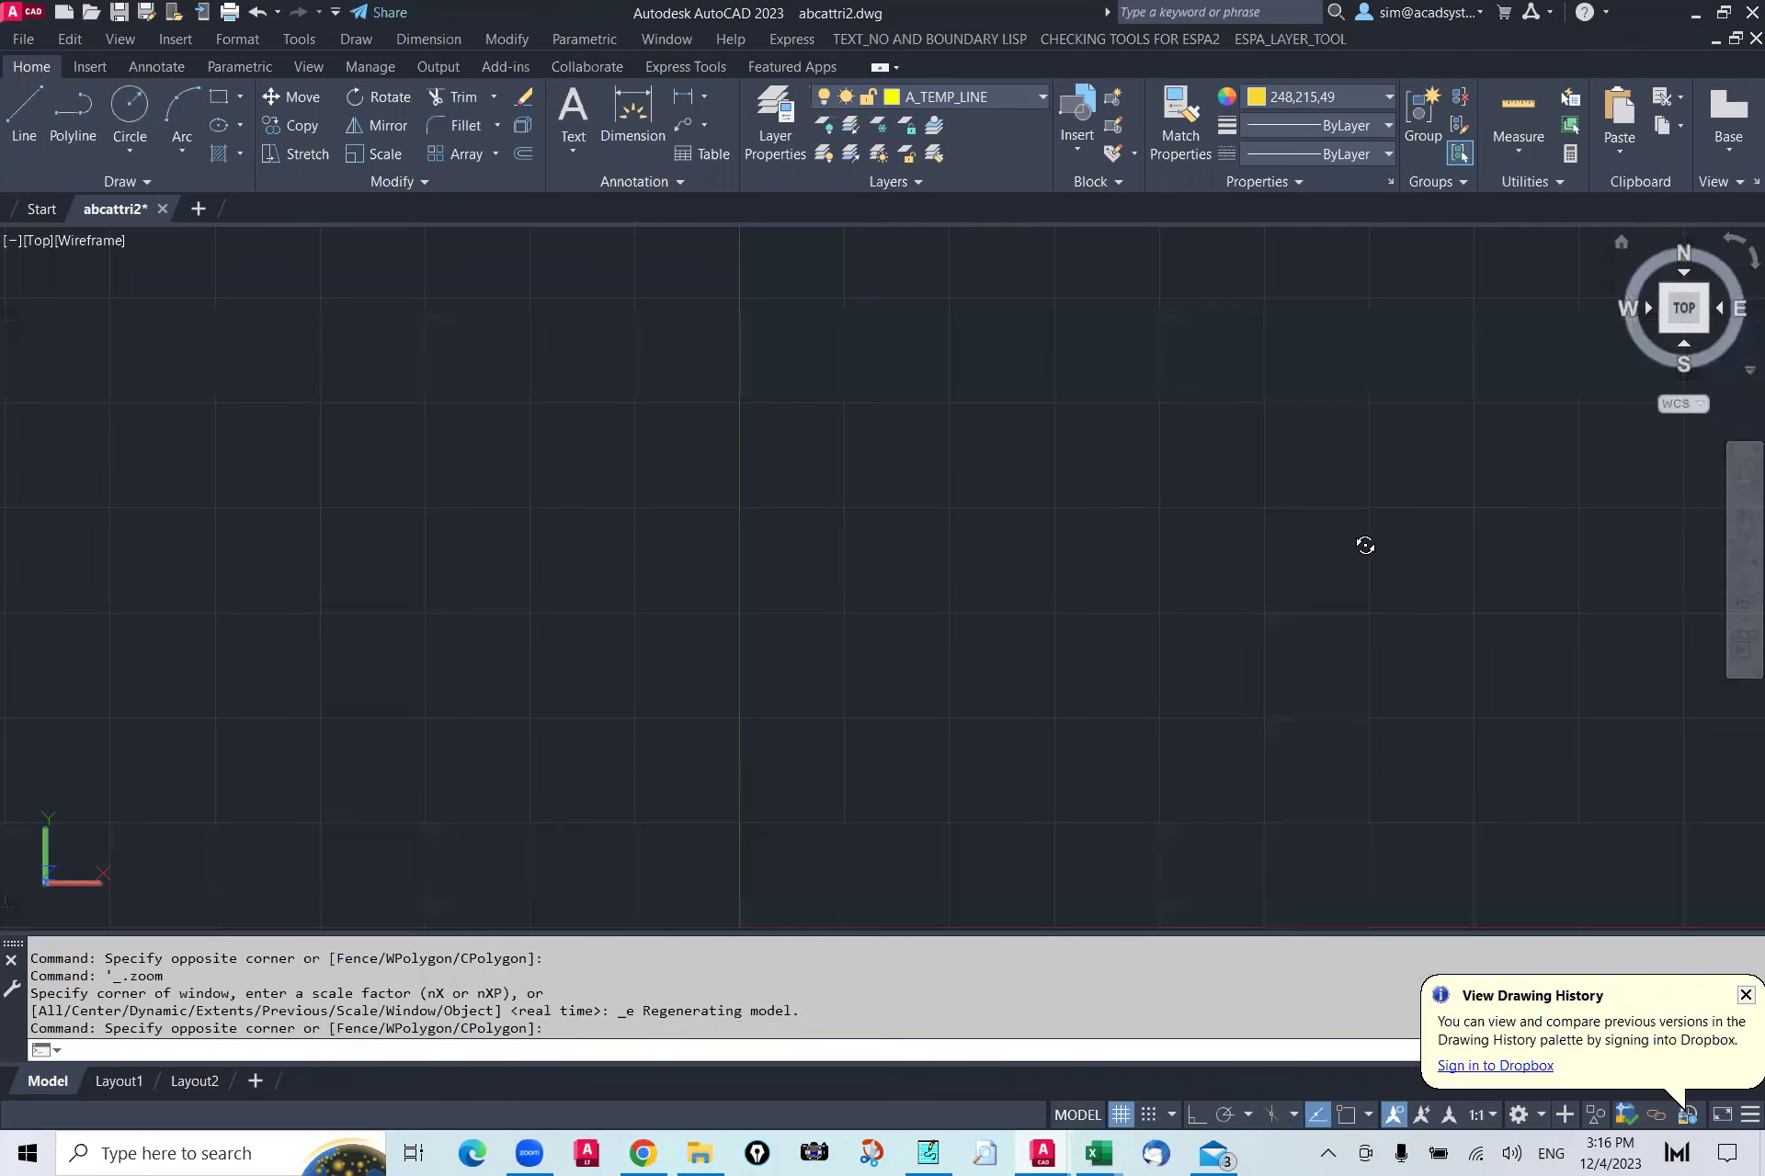
scroll(1291, 559, up, 2)
scroll(1232, 590, down, 2)
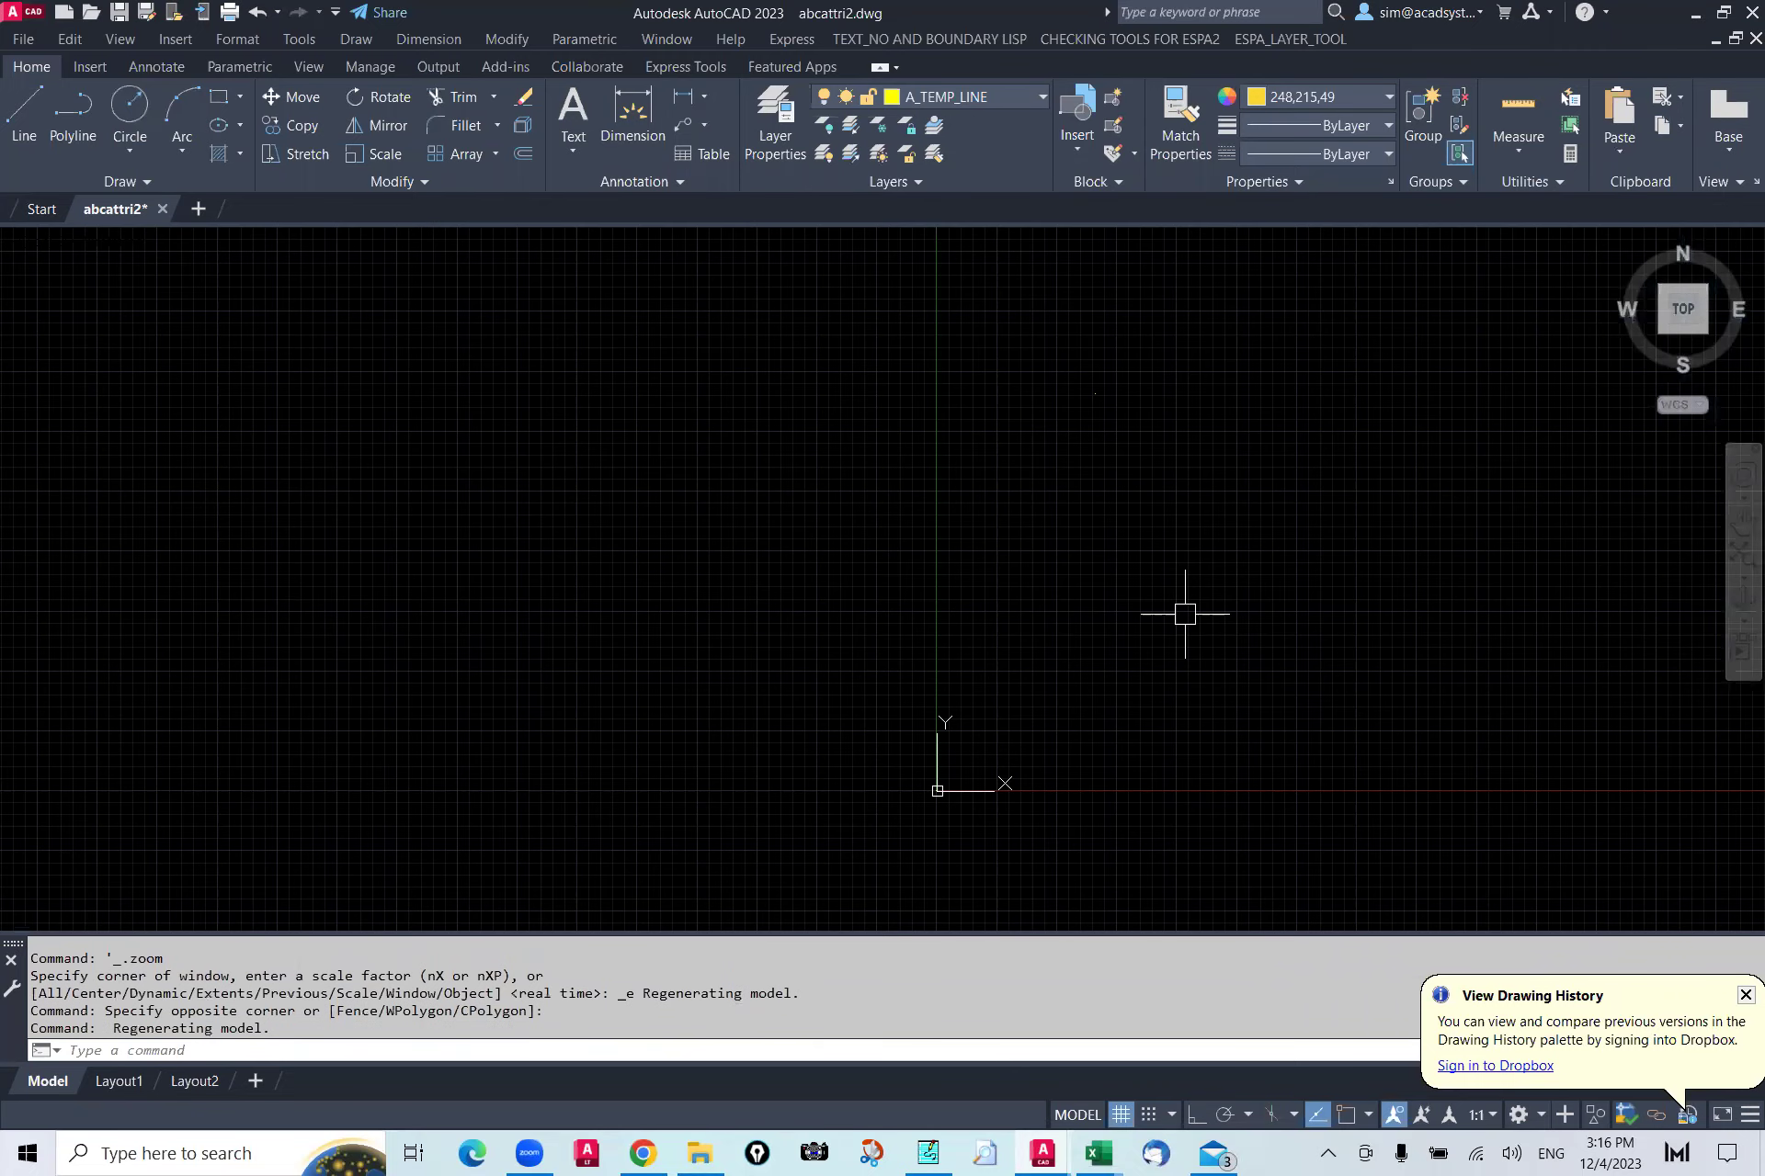
scroll(796, 701, up, 3)
scroll(1050, 861, down, 2)
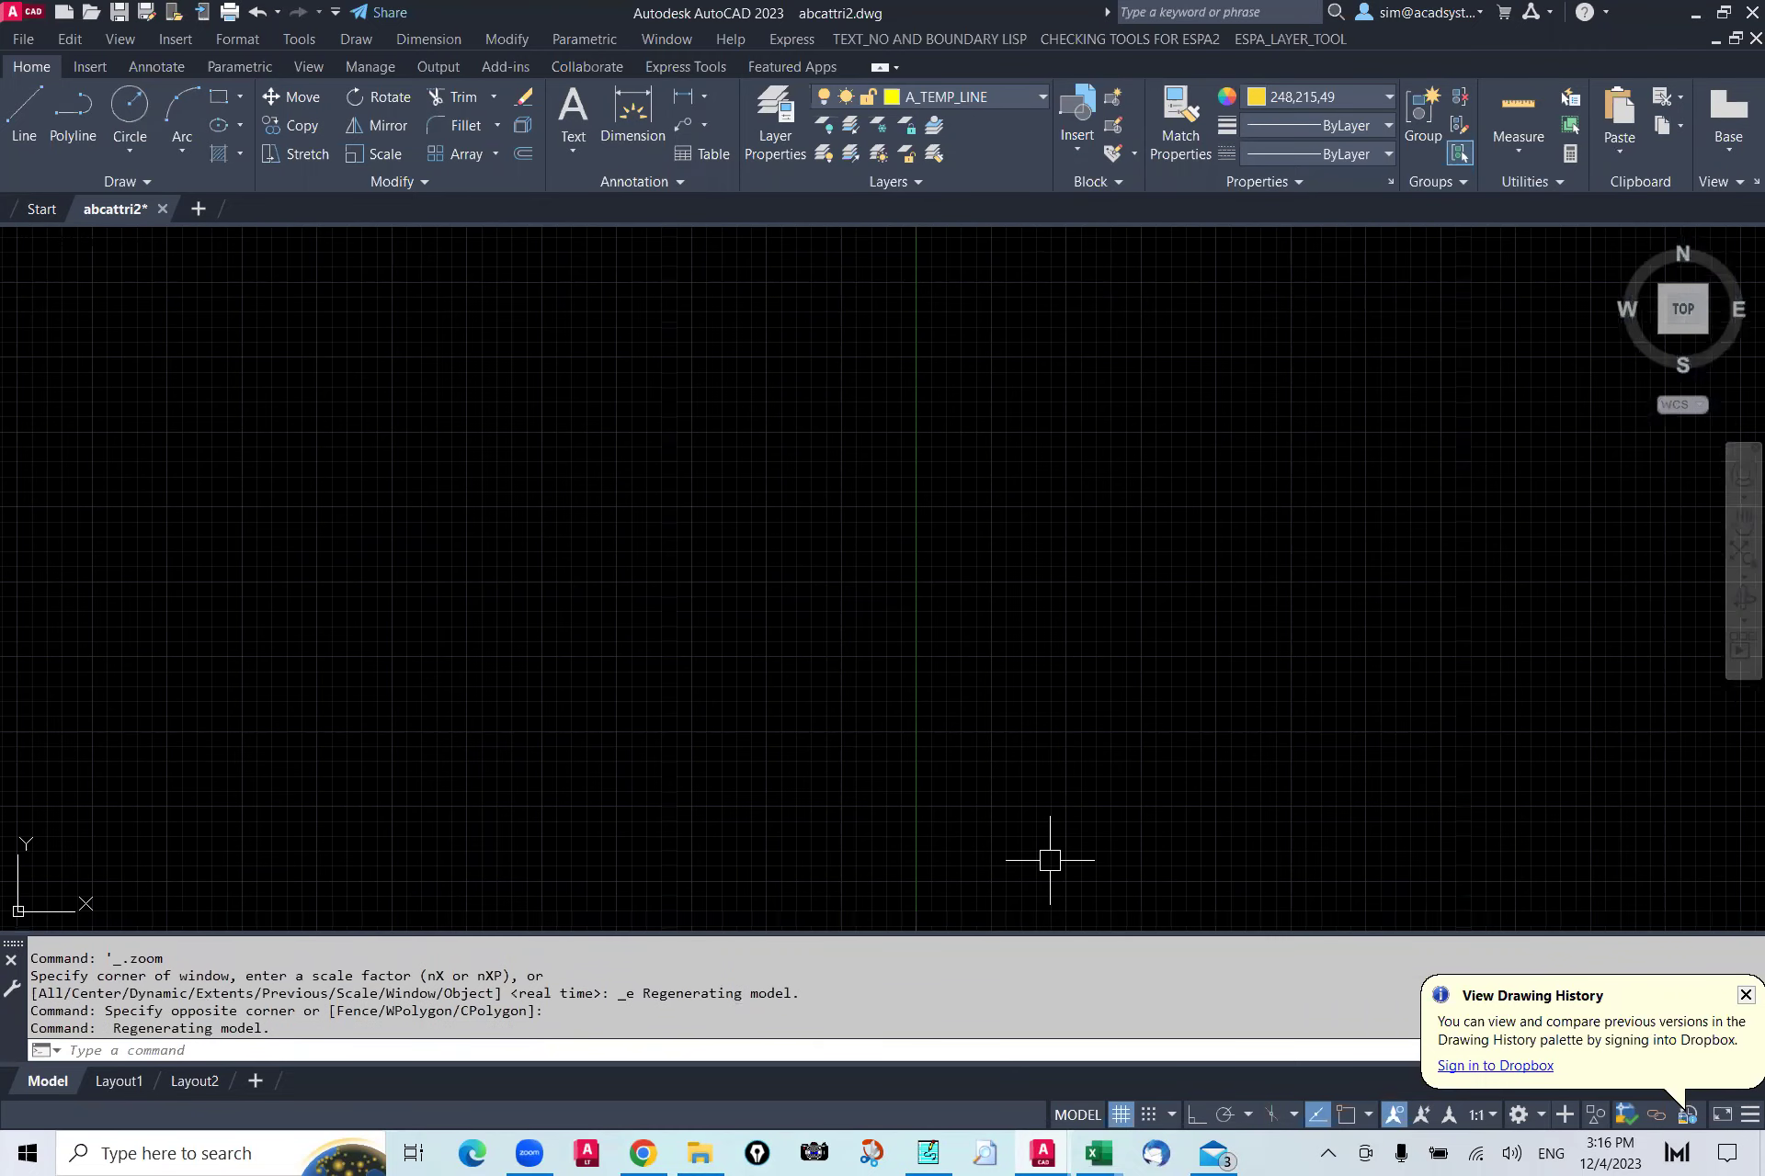
scroll(965, 713, down, 3)
scroll(720, 796, up, 3)
scroll(512, 839, down, 1)
scroll(452, 865, up, 3)
scroll(464, 846, down, 6)
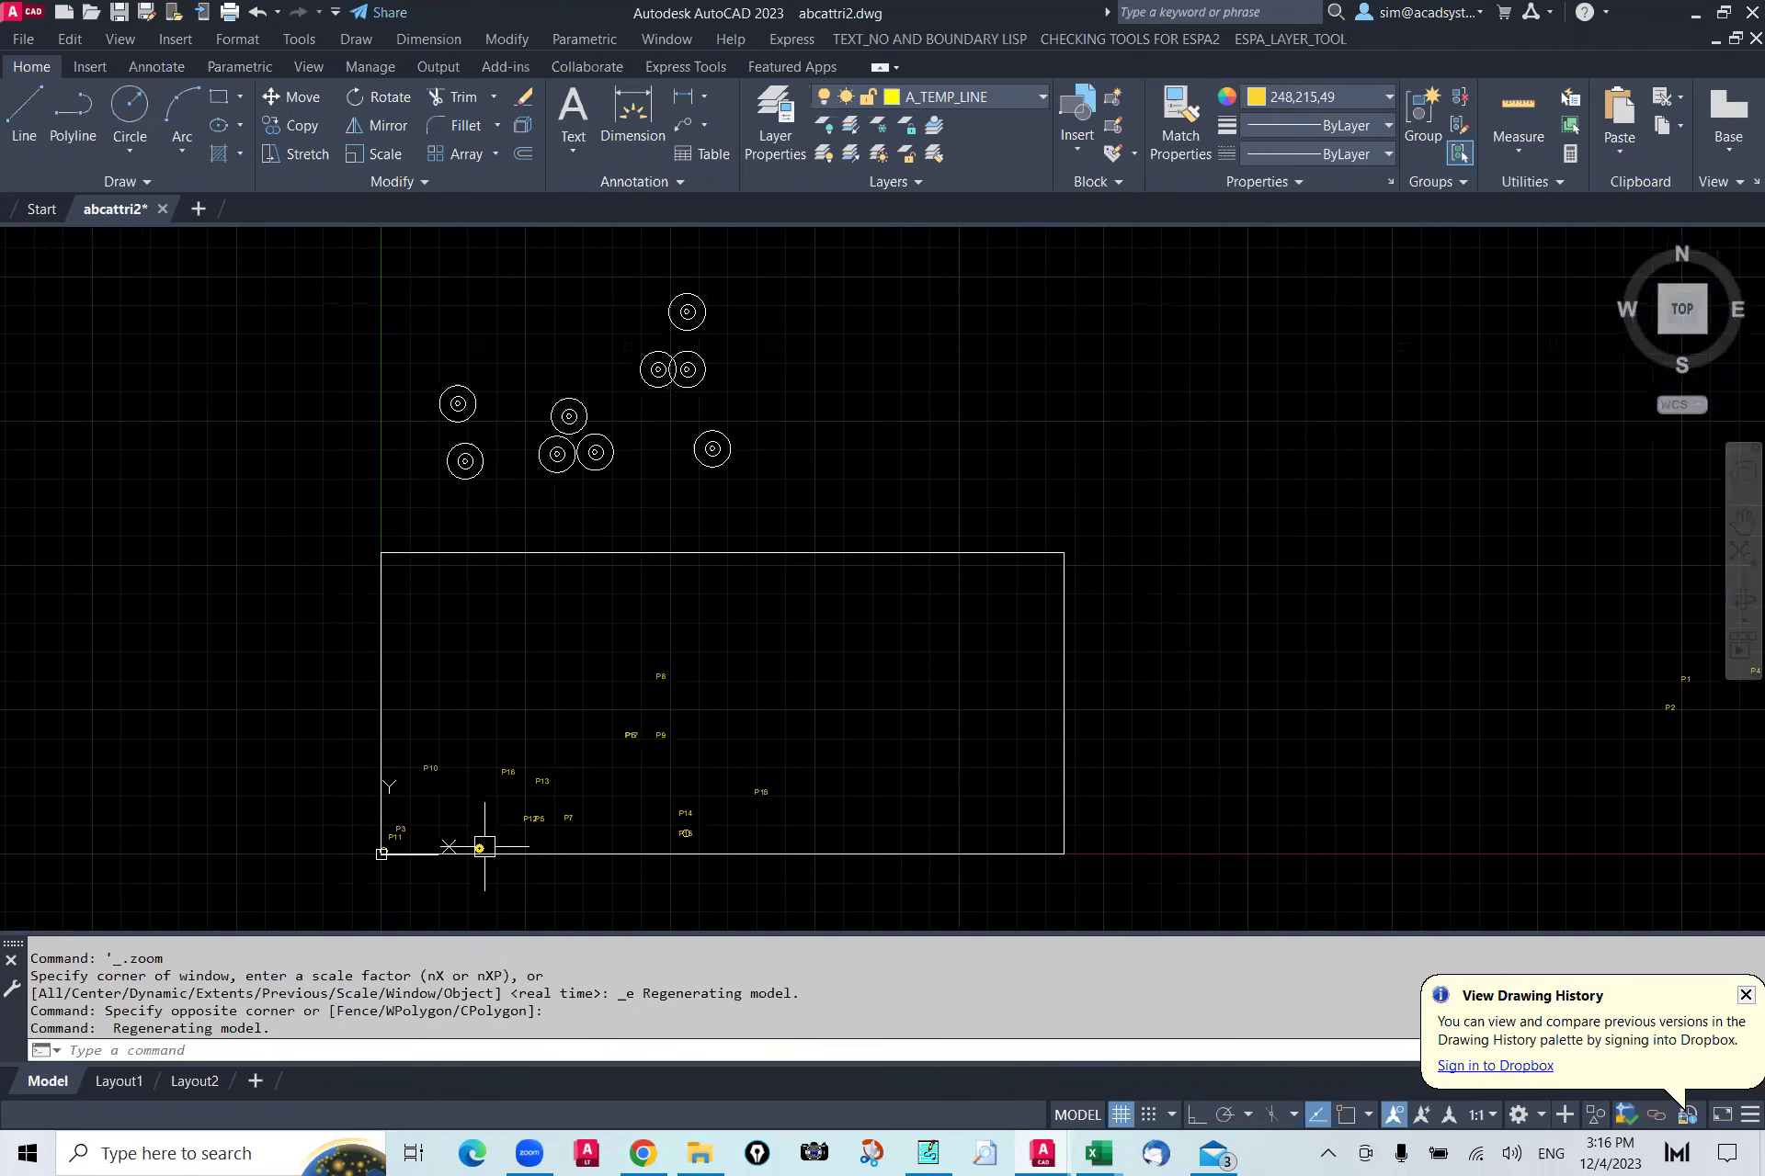
scroll(673, 725, down, 3)
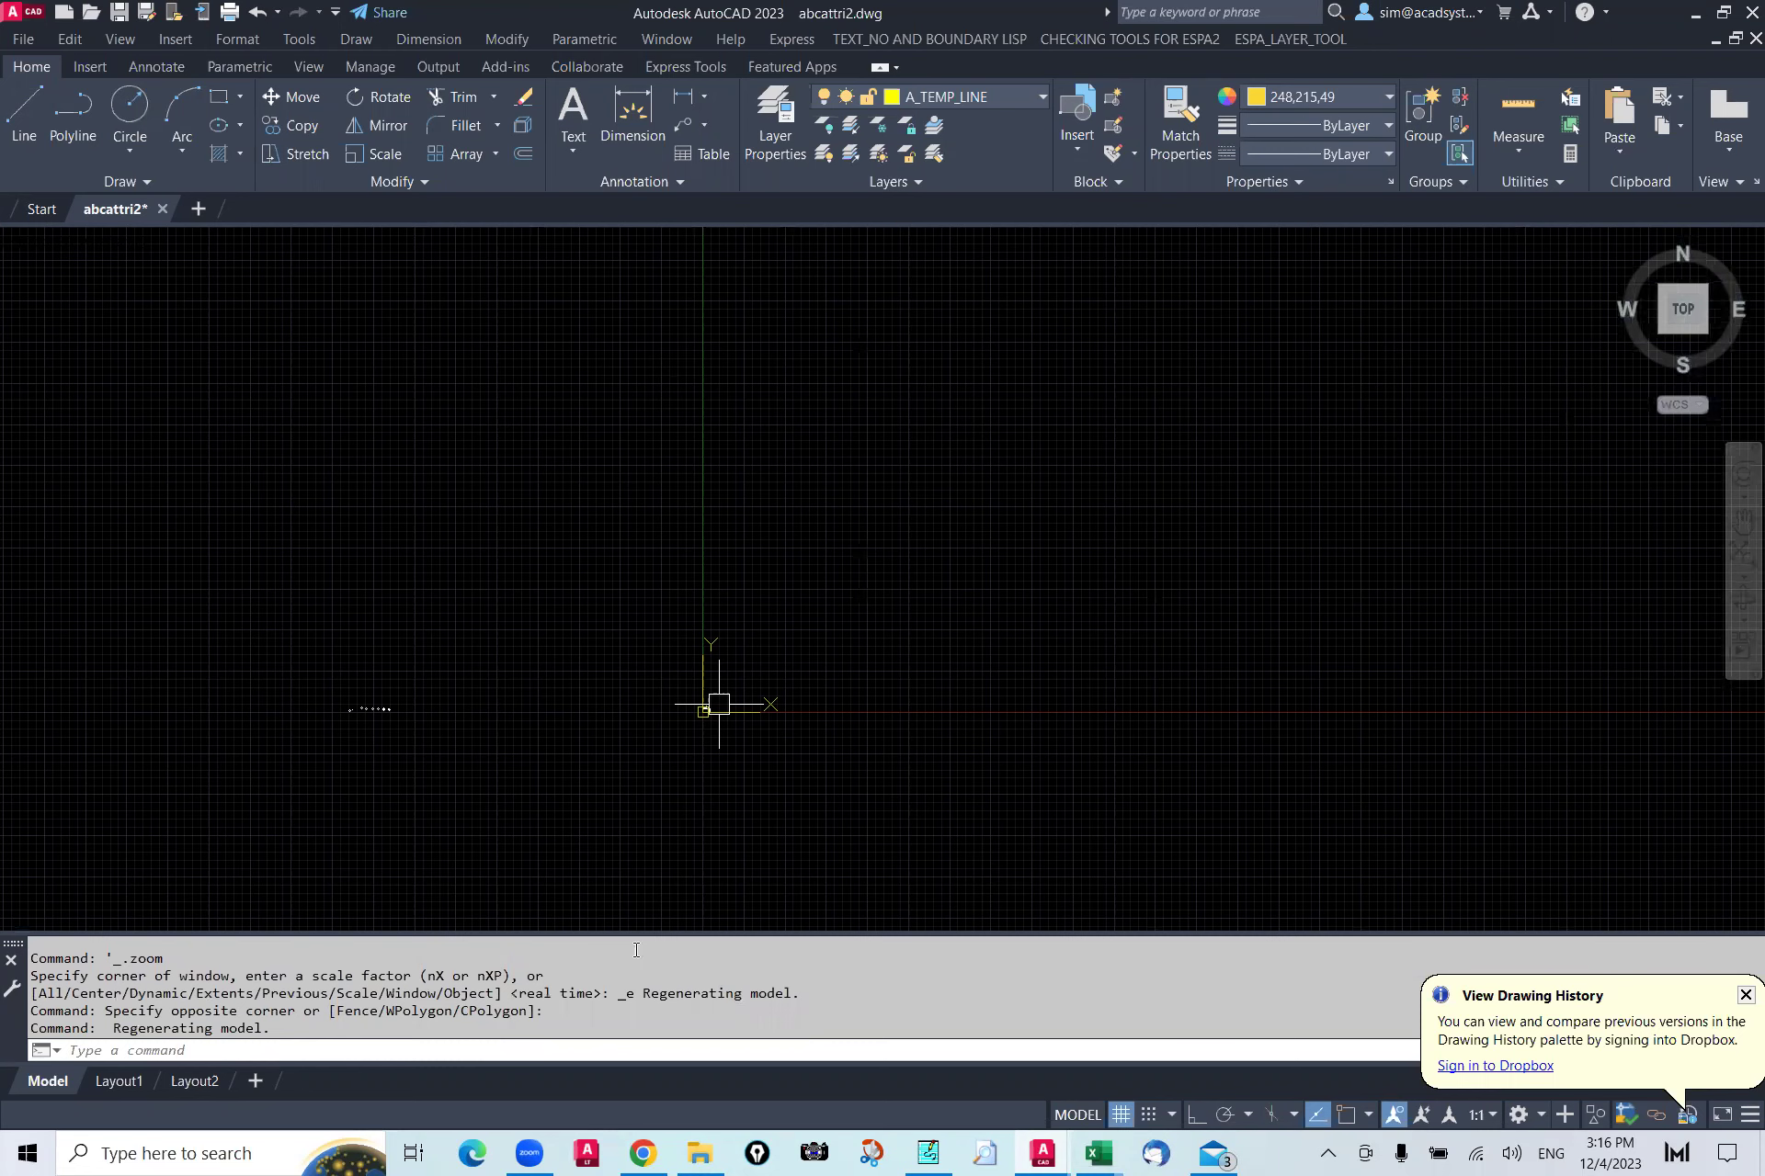
Step: Switch to the script-line-circle-INSERT-generator-for-autocadLT-v10 workbook in Excel and set the script command in cell D2 to Pline
click(1096, 1154)
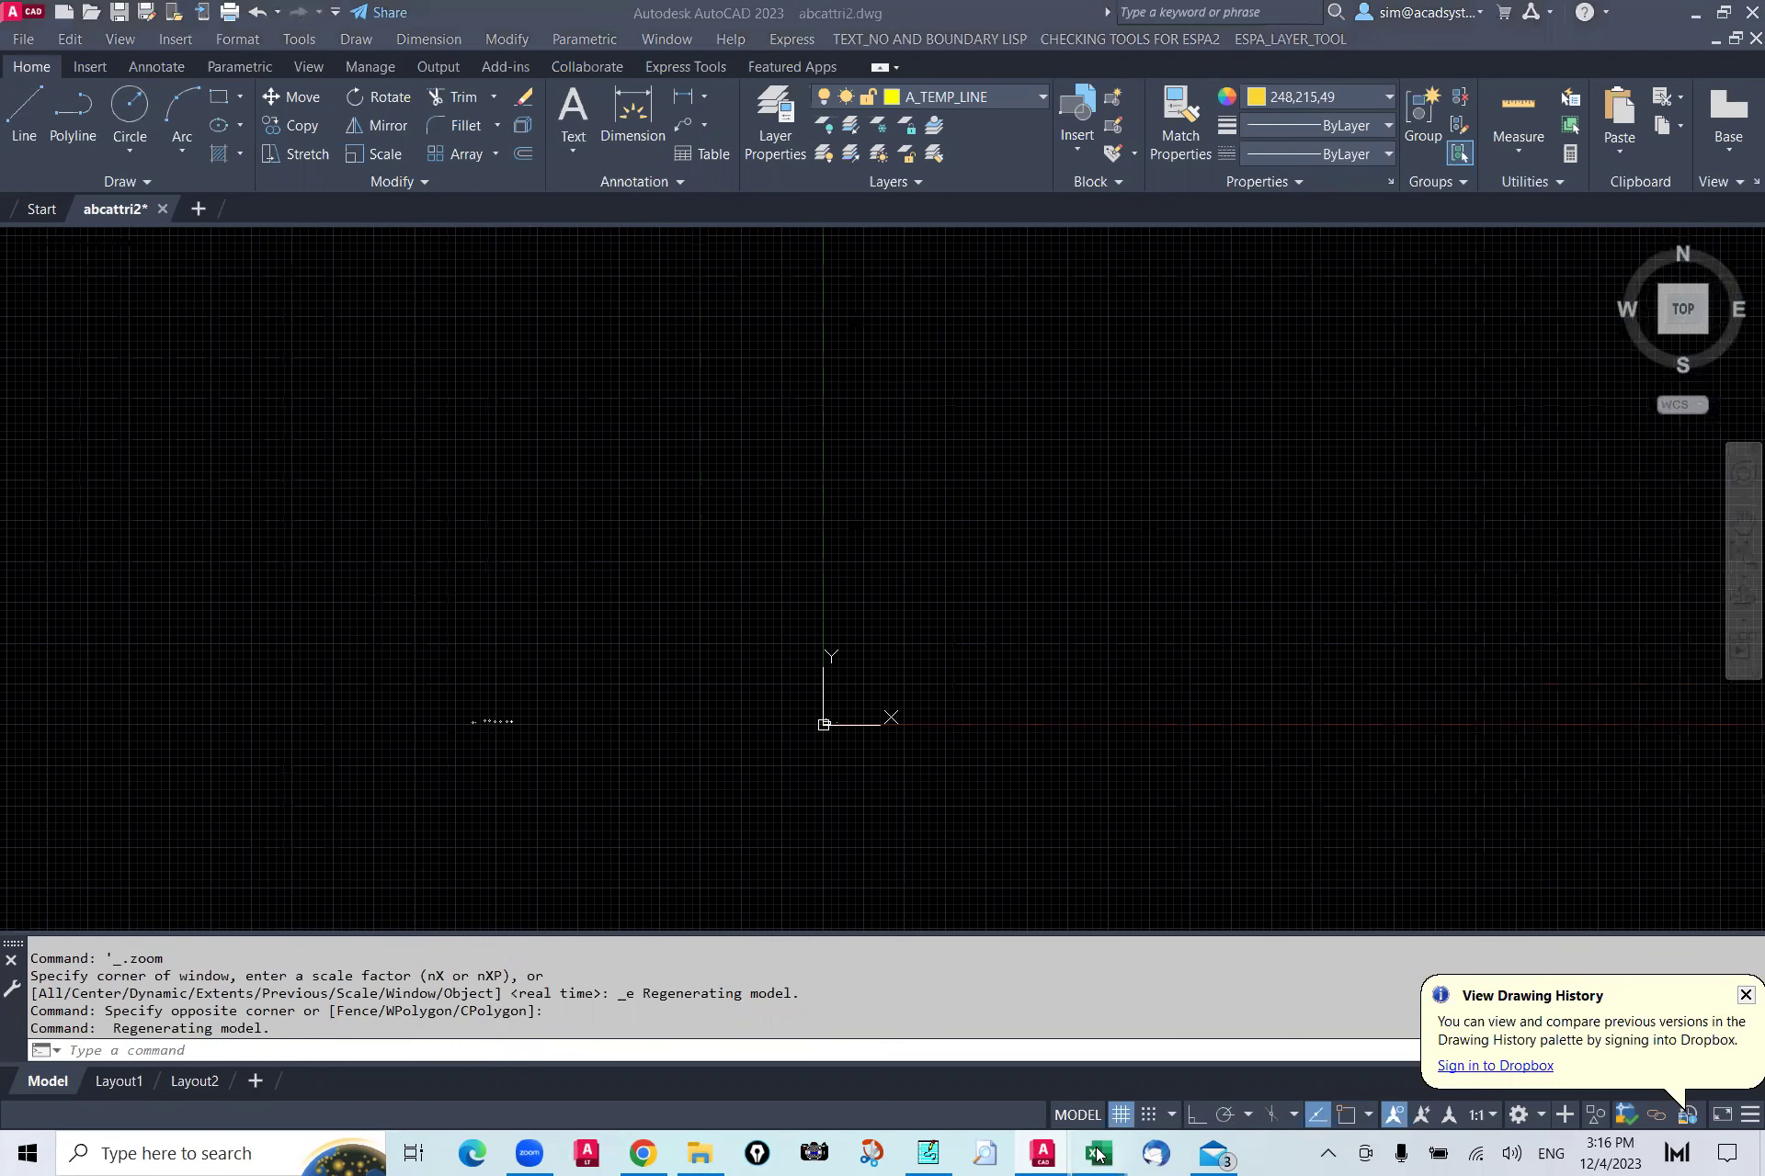
click(1006, 1089)
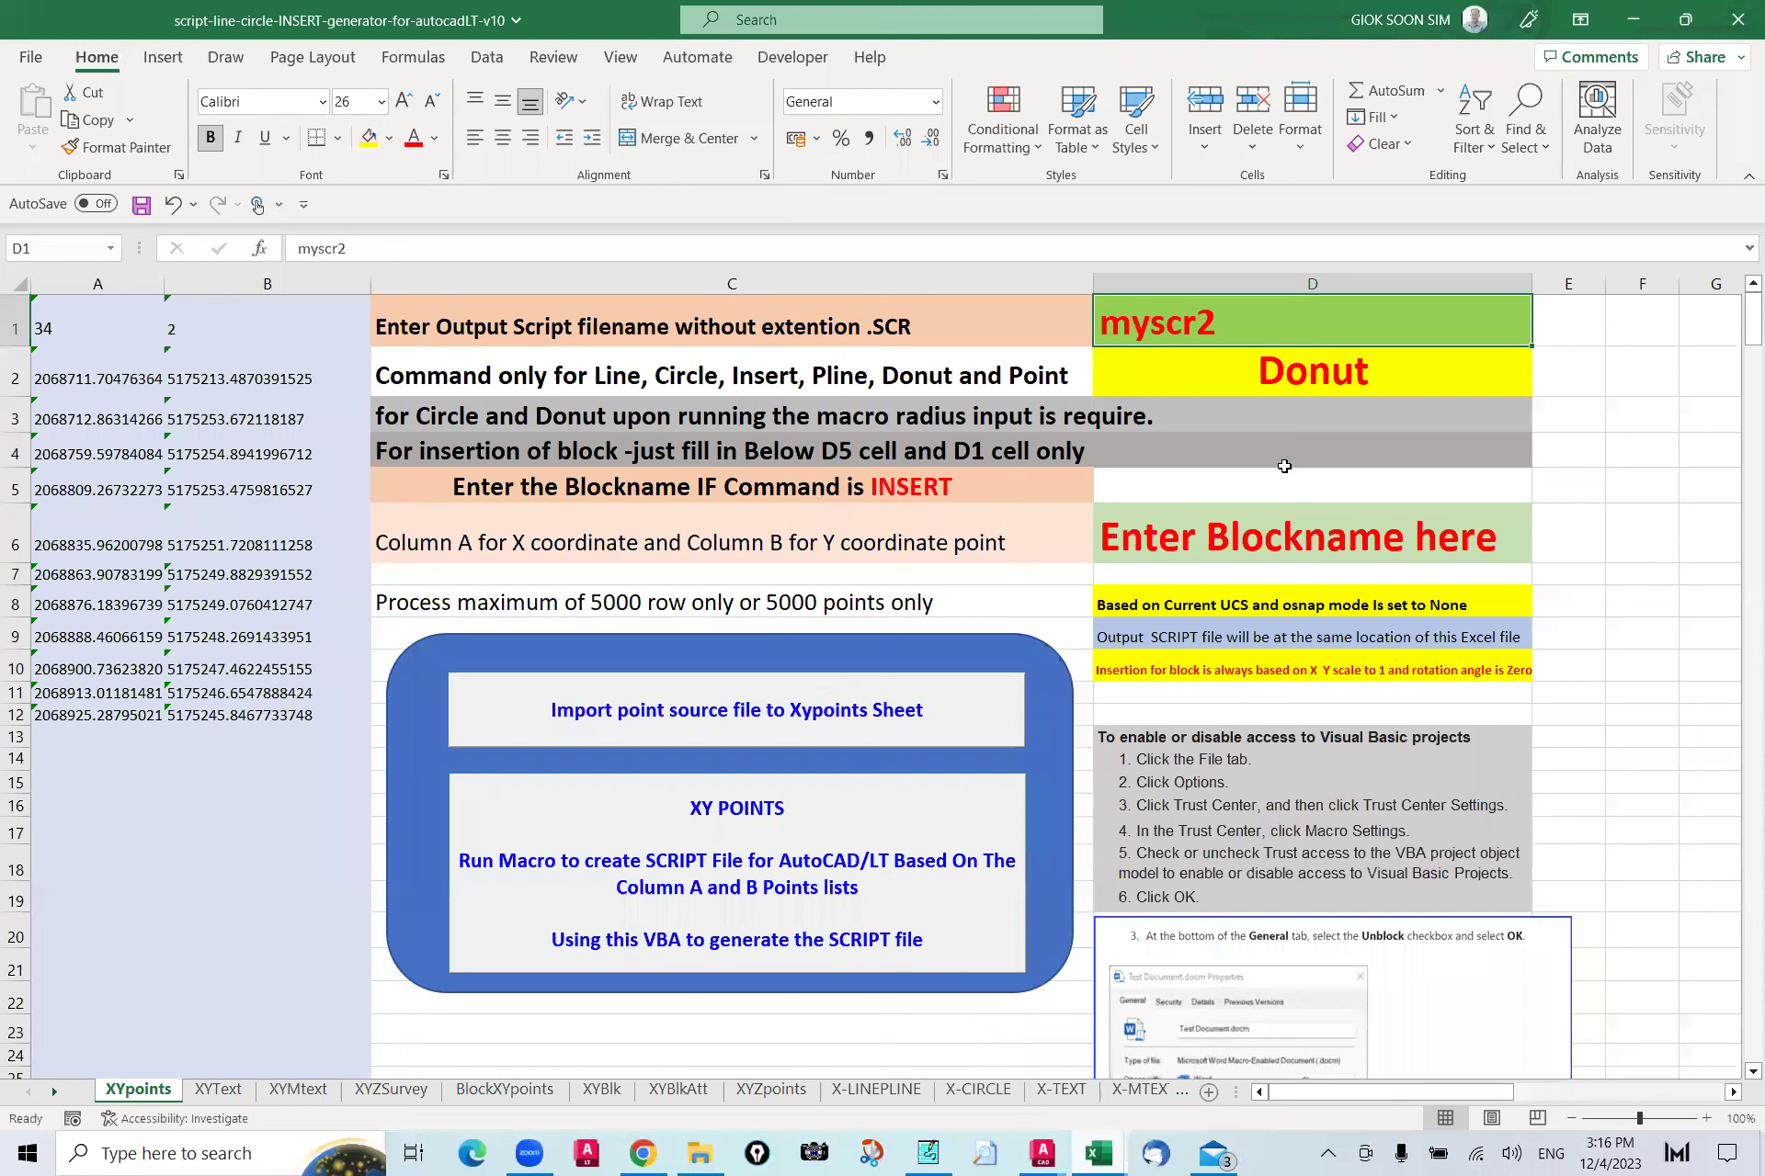
click(1392, 380)
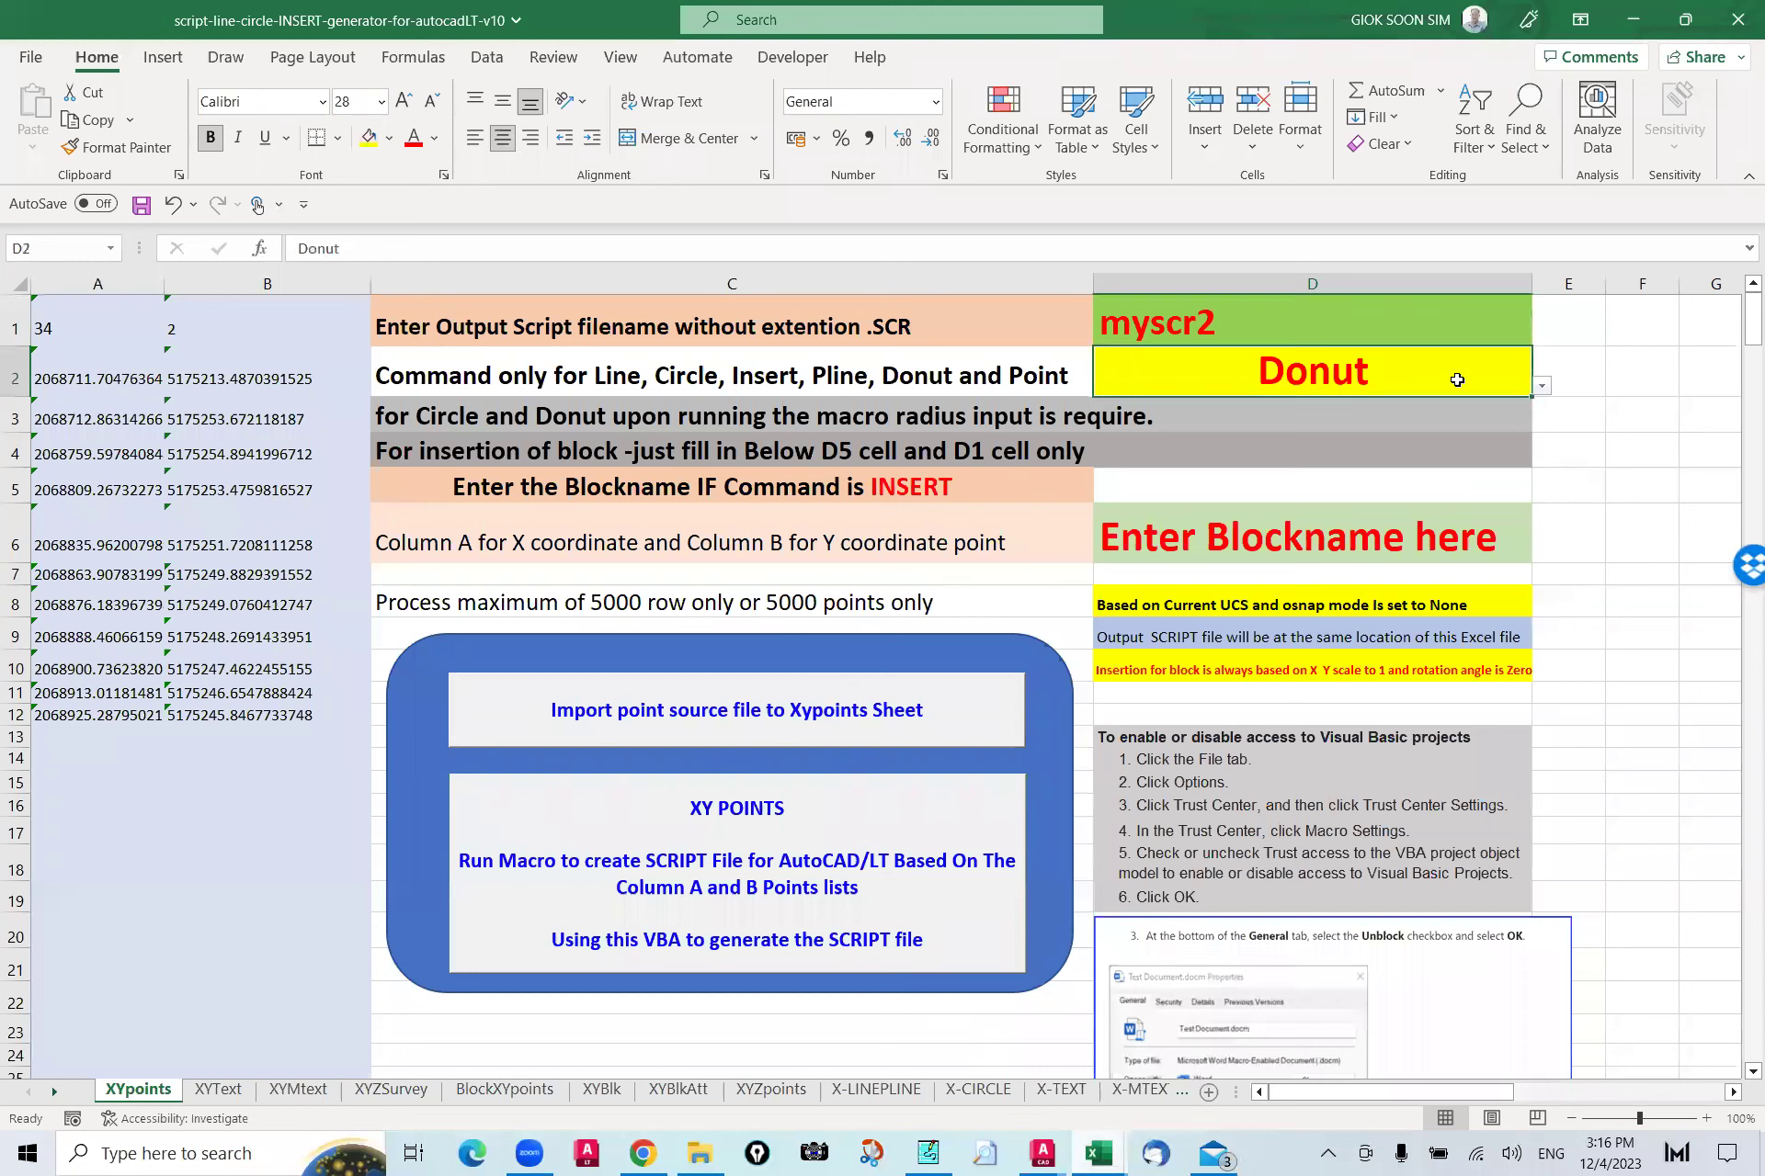
click(1542, 387)
click(1298, 420)
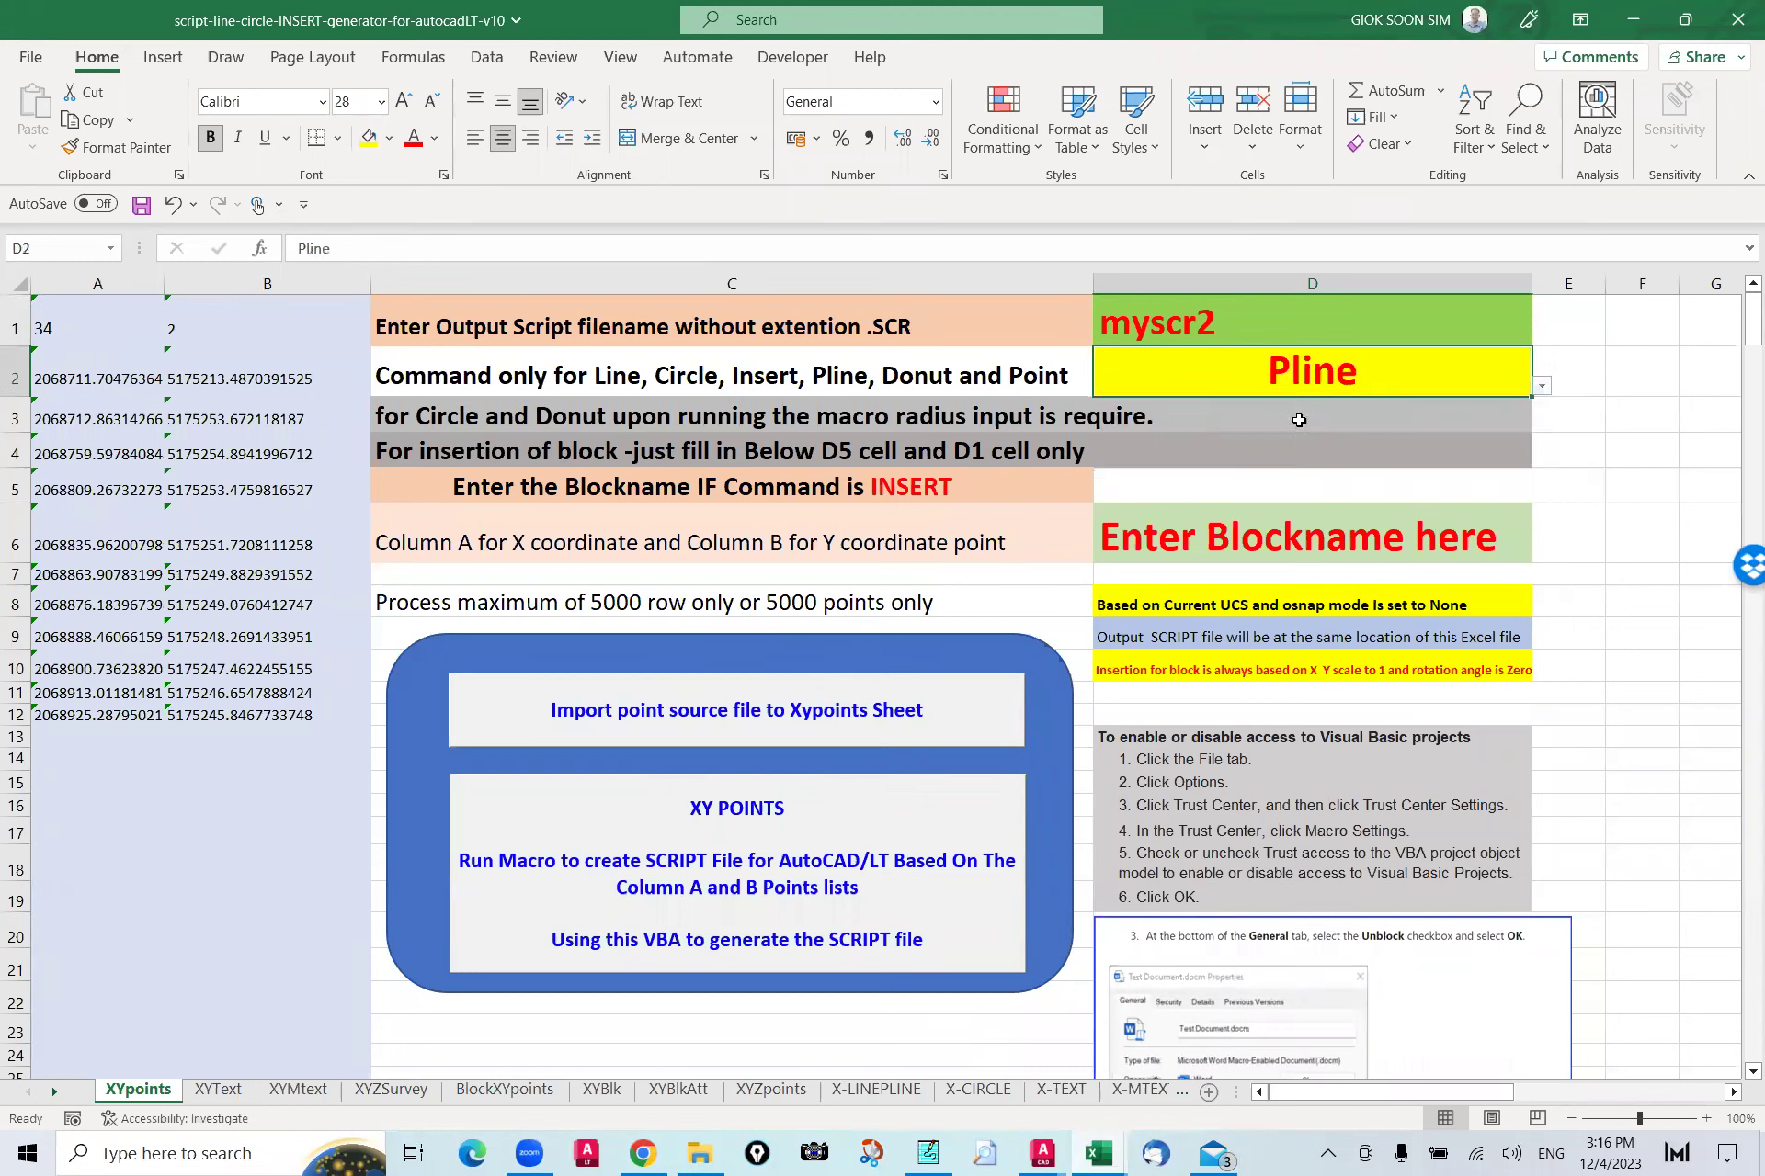
Step: Run the XY POINTS macro to generate the polyline script from the column A and B points
click(720, 873)
click(921, 655)
click(1022, 660)
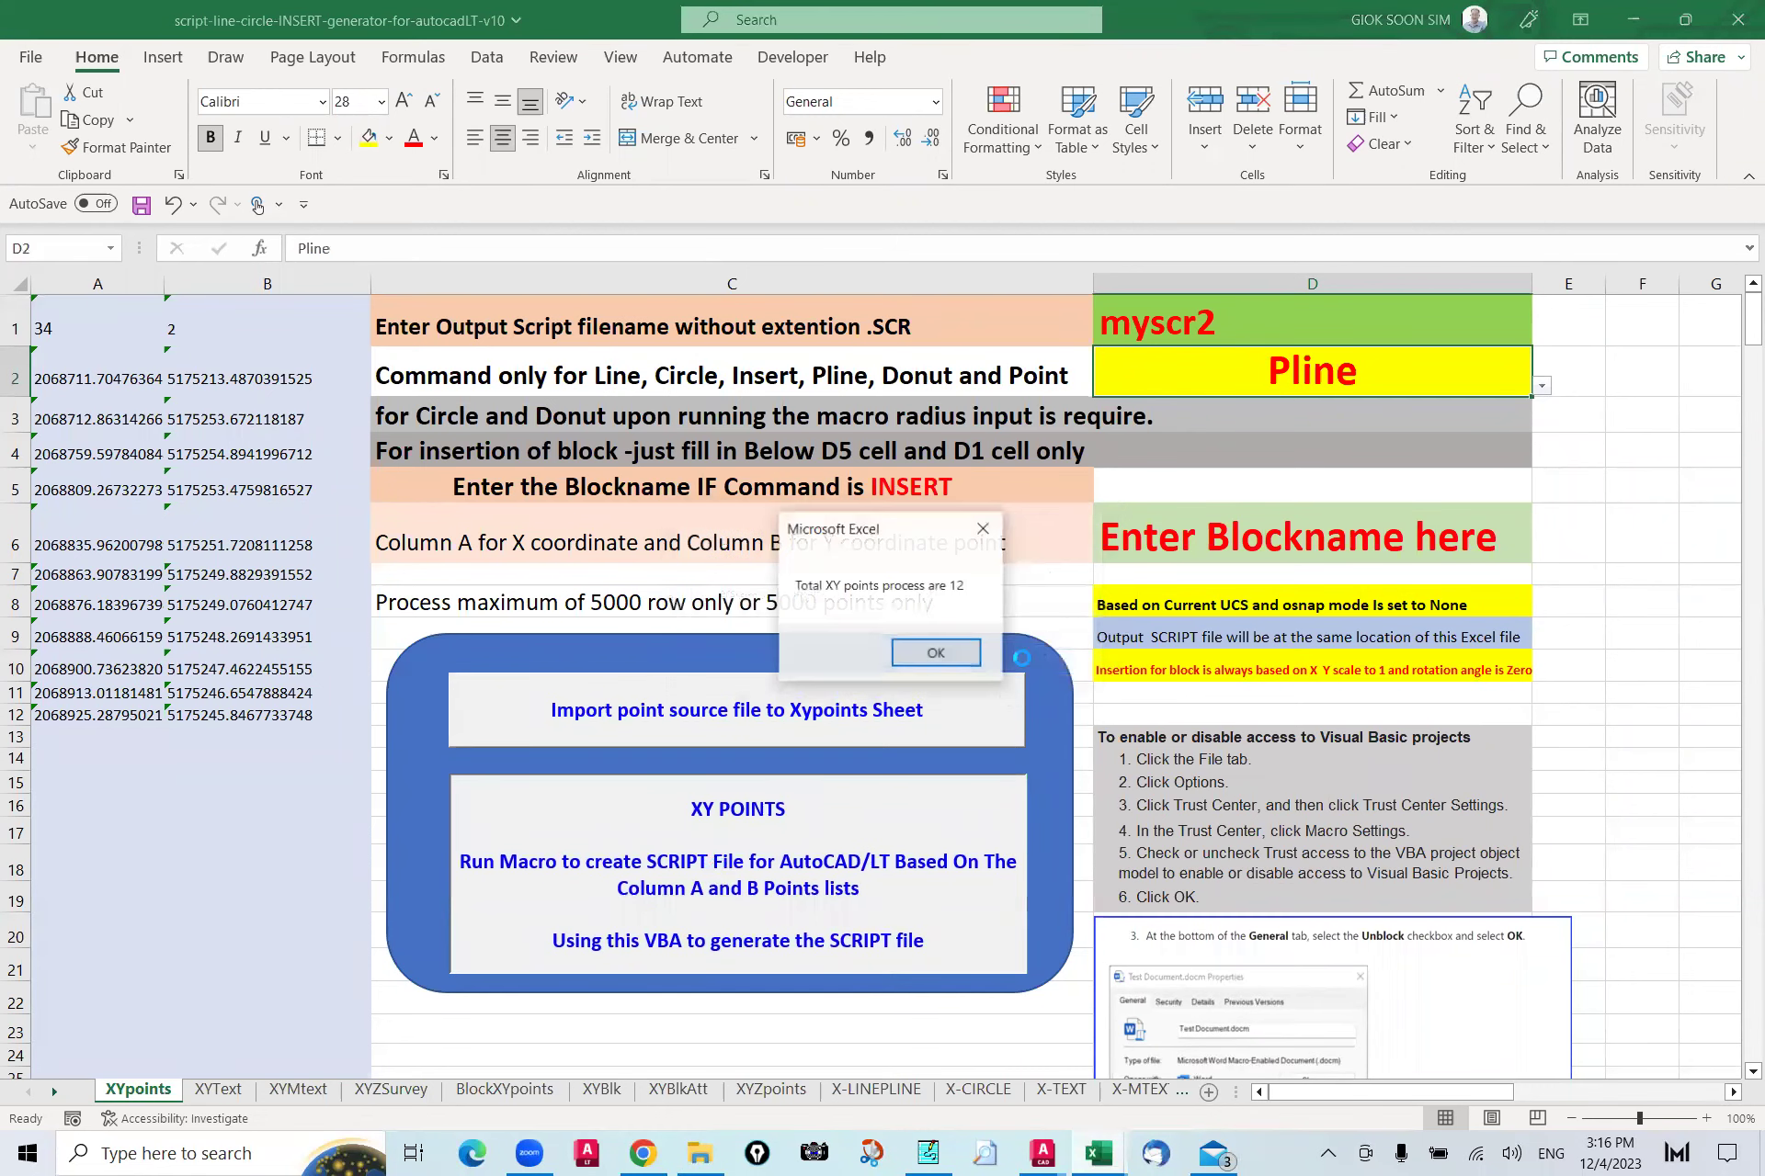
click(936, 653)
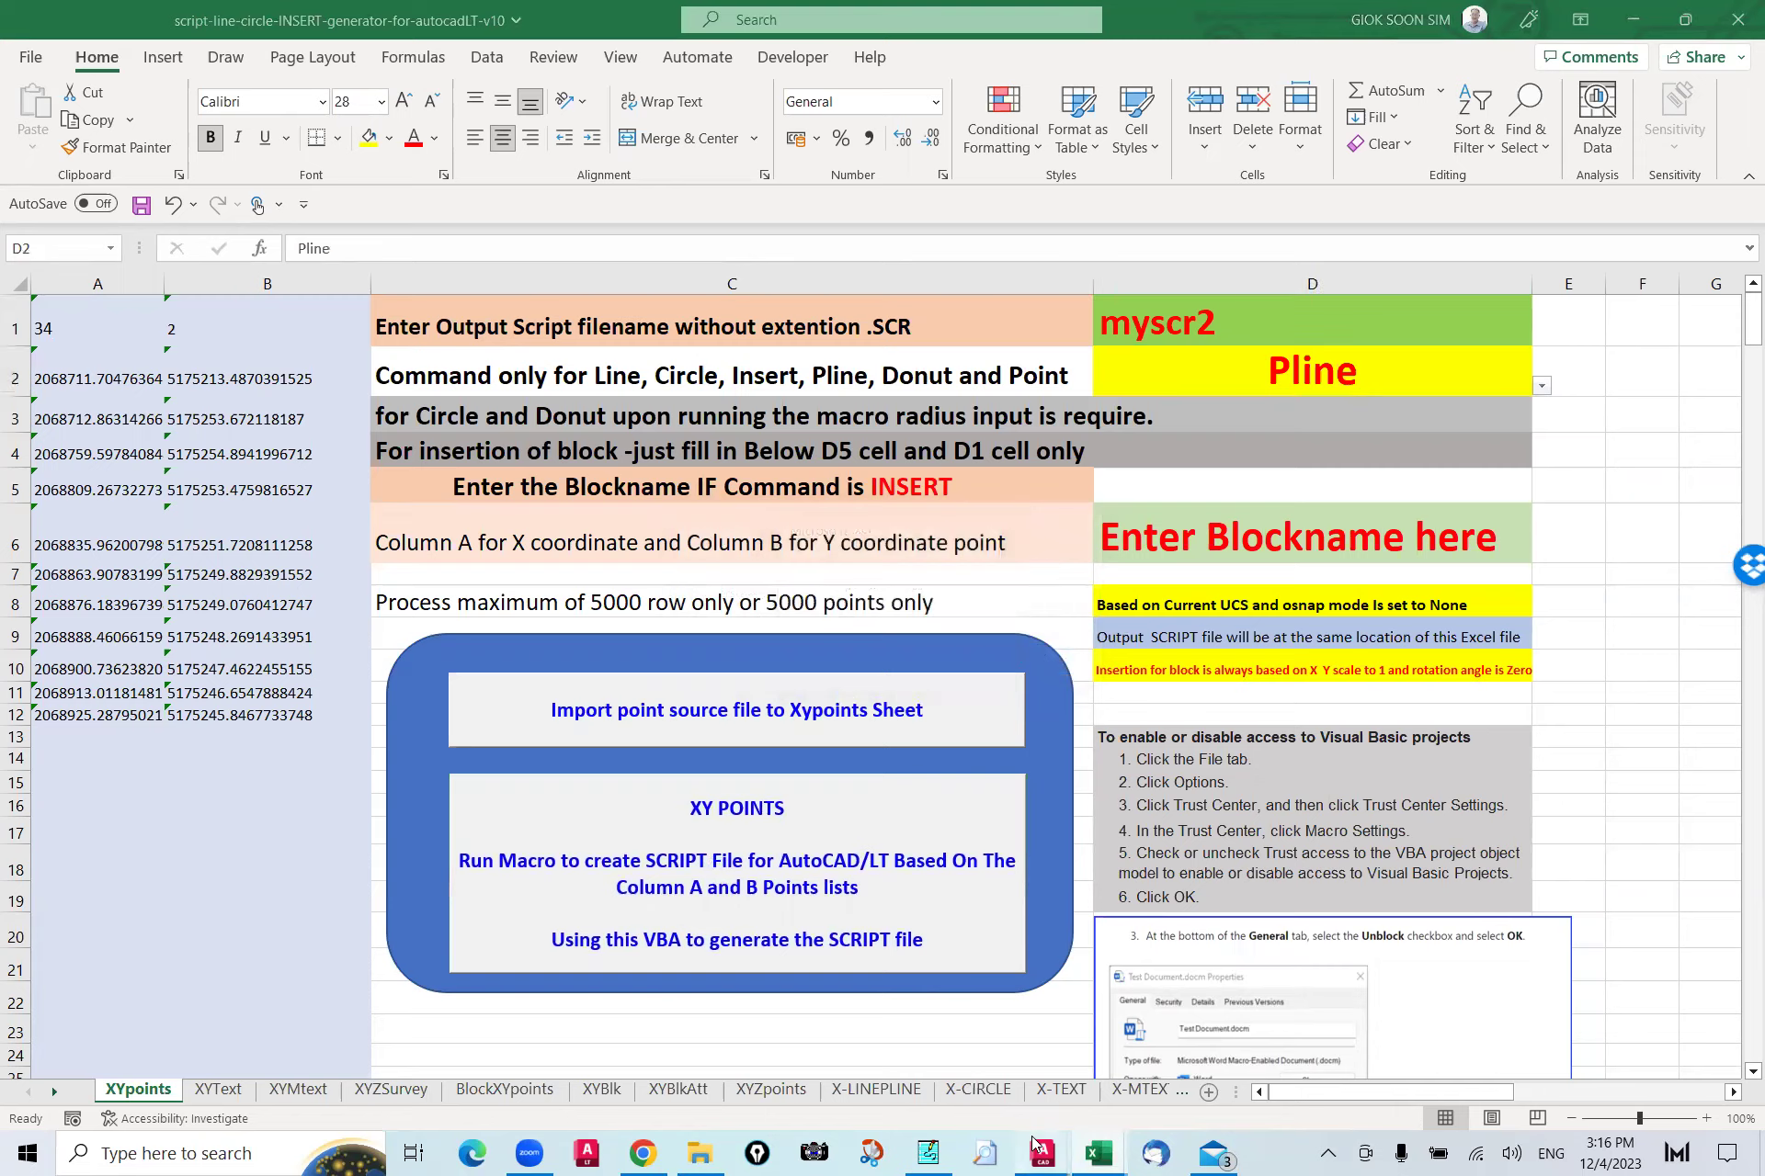
Step: Switch to the abcattri2 drawing in AutoCAD and run the script file myscr2-PLine-v1
mouse_move(1036, 1149)
click(968, 1066)
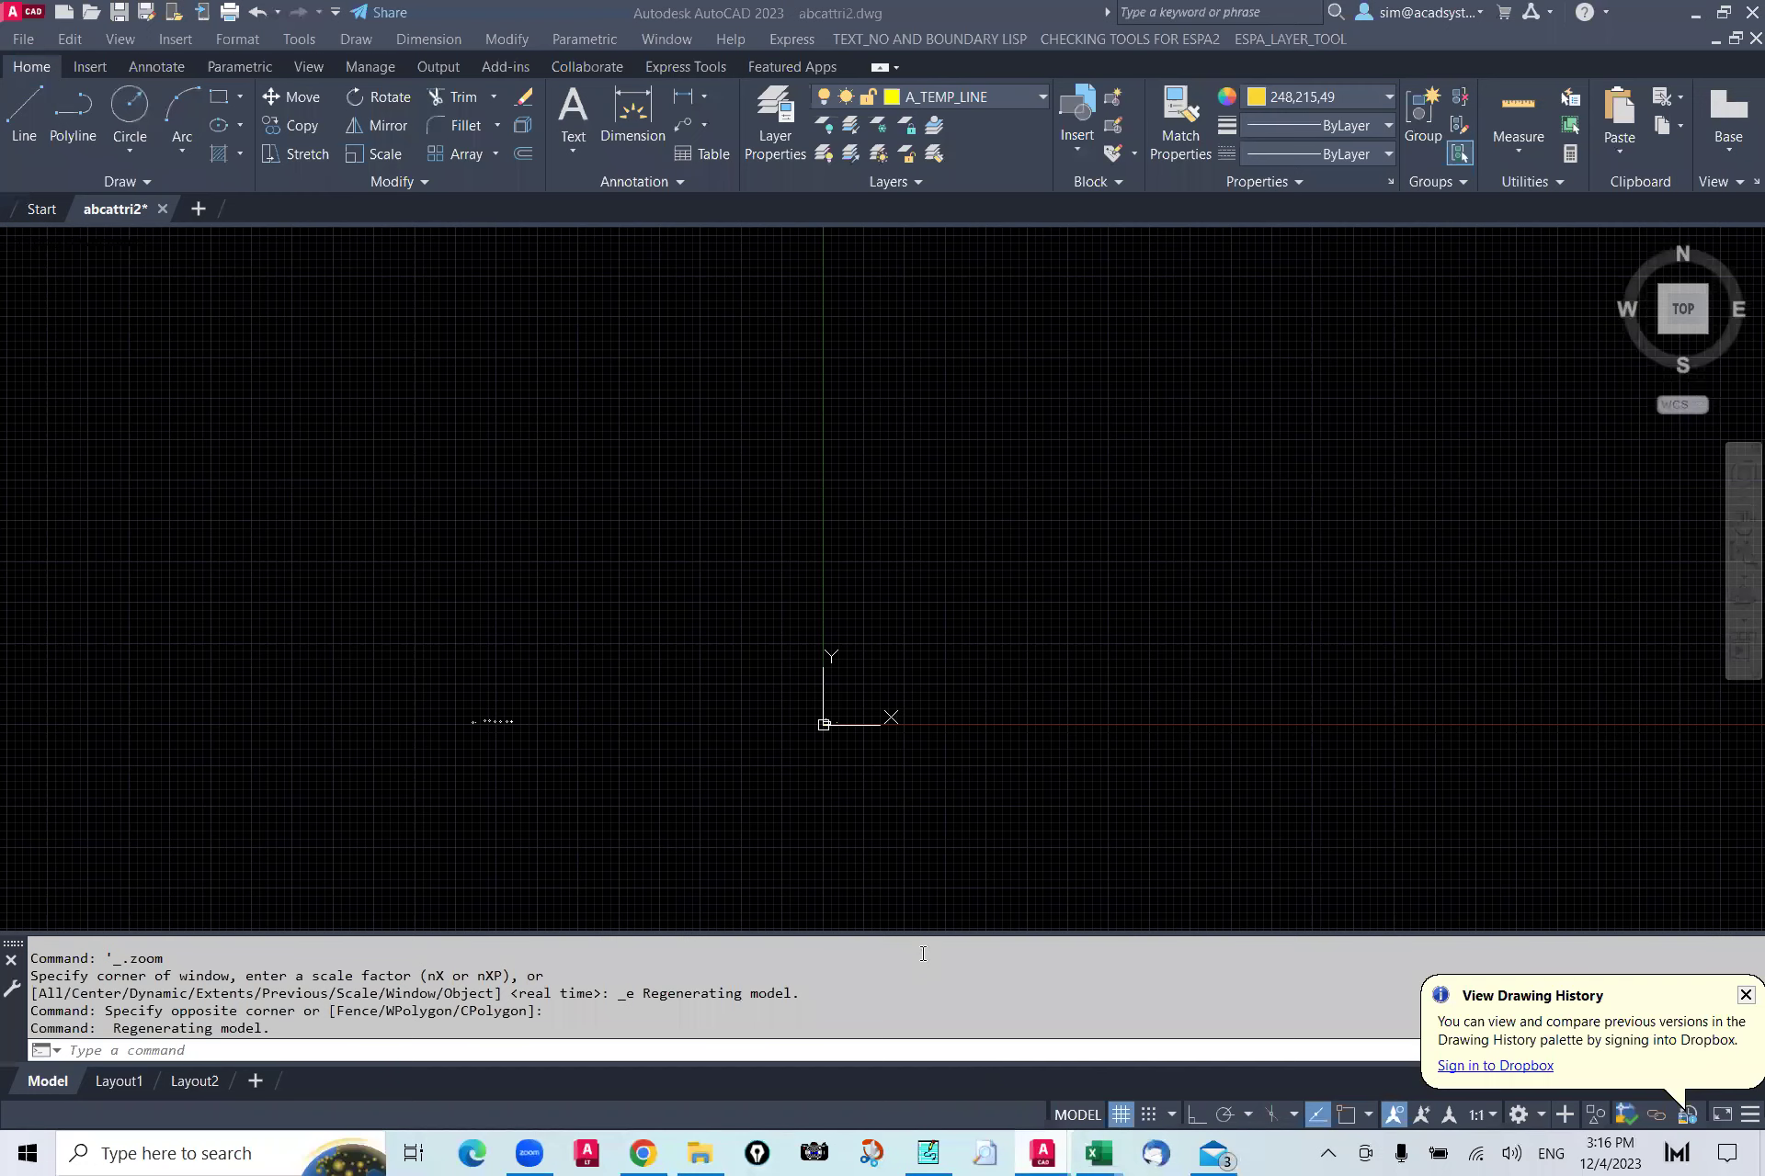
text(scr)
key(Return)
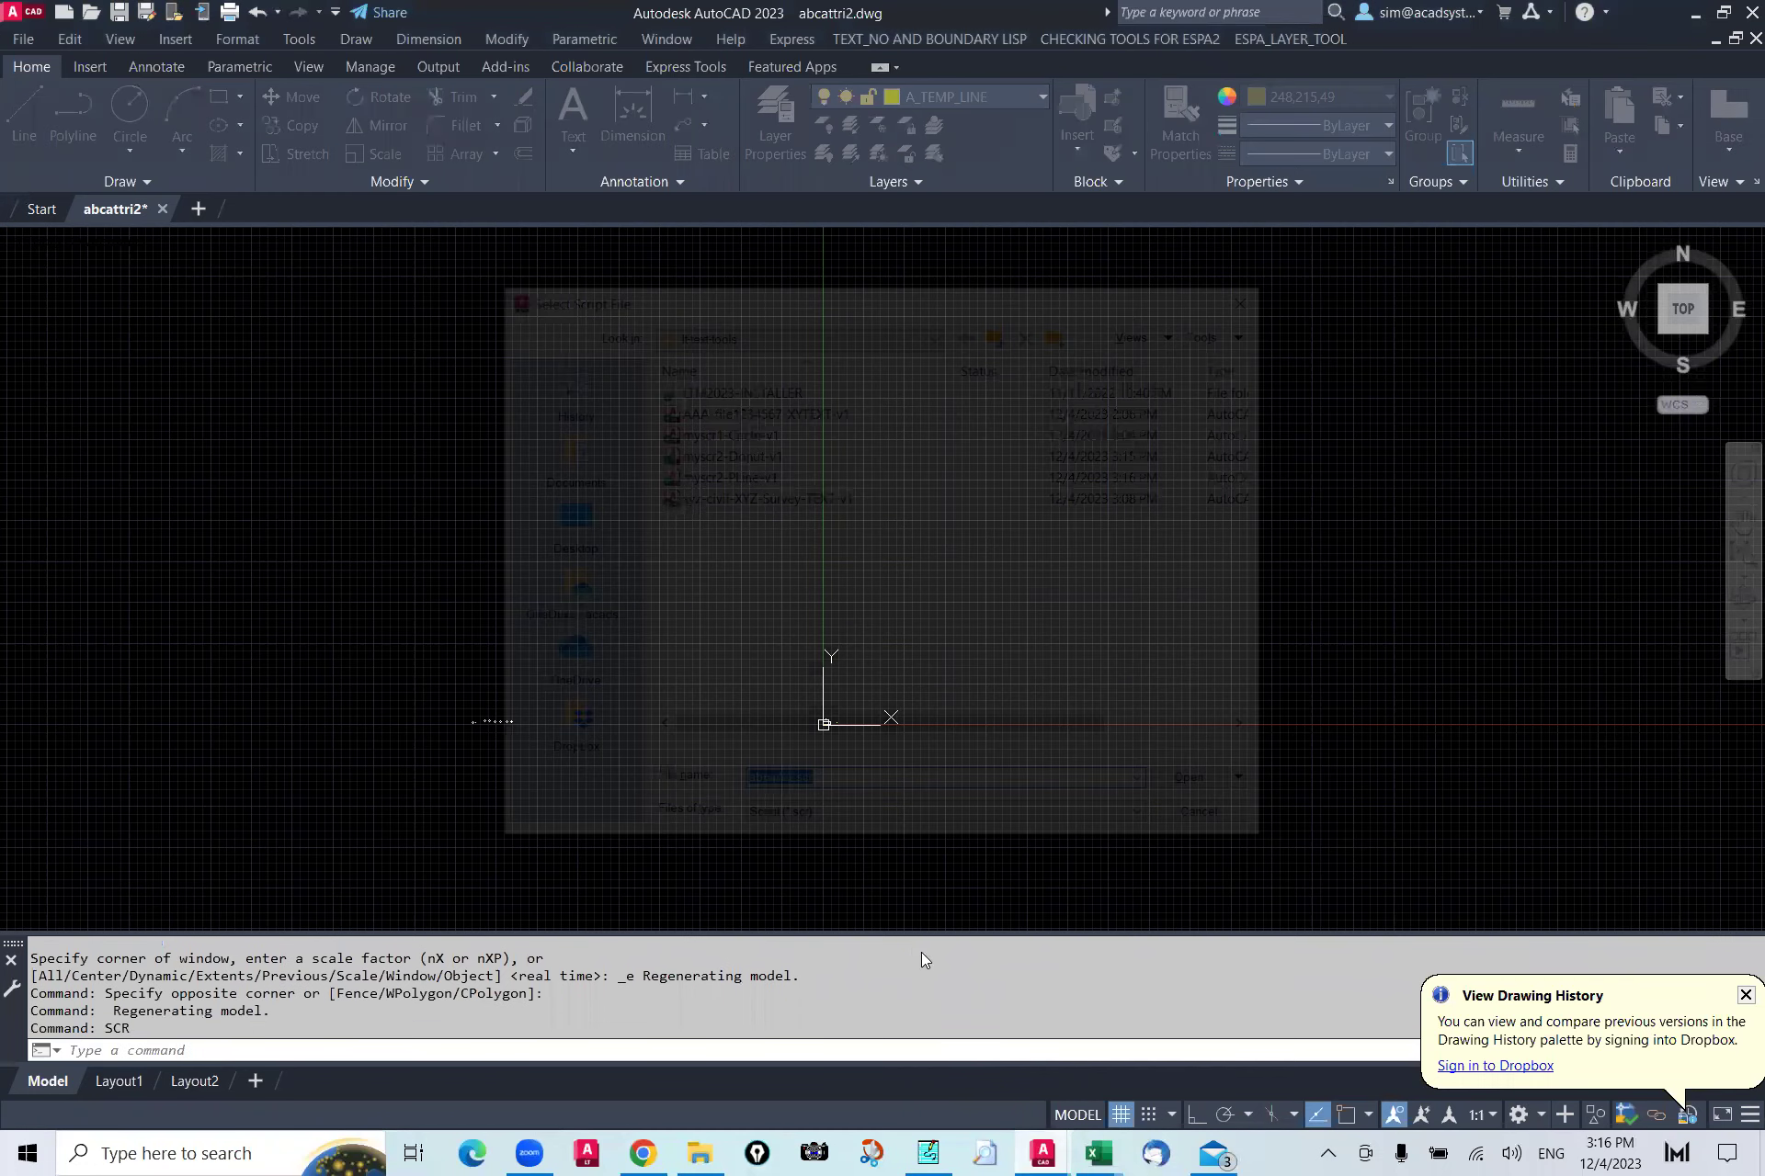
click(726, 474)
click(1233, 787)
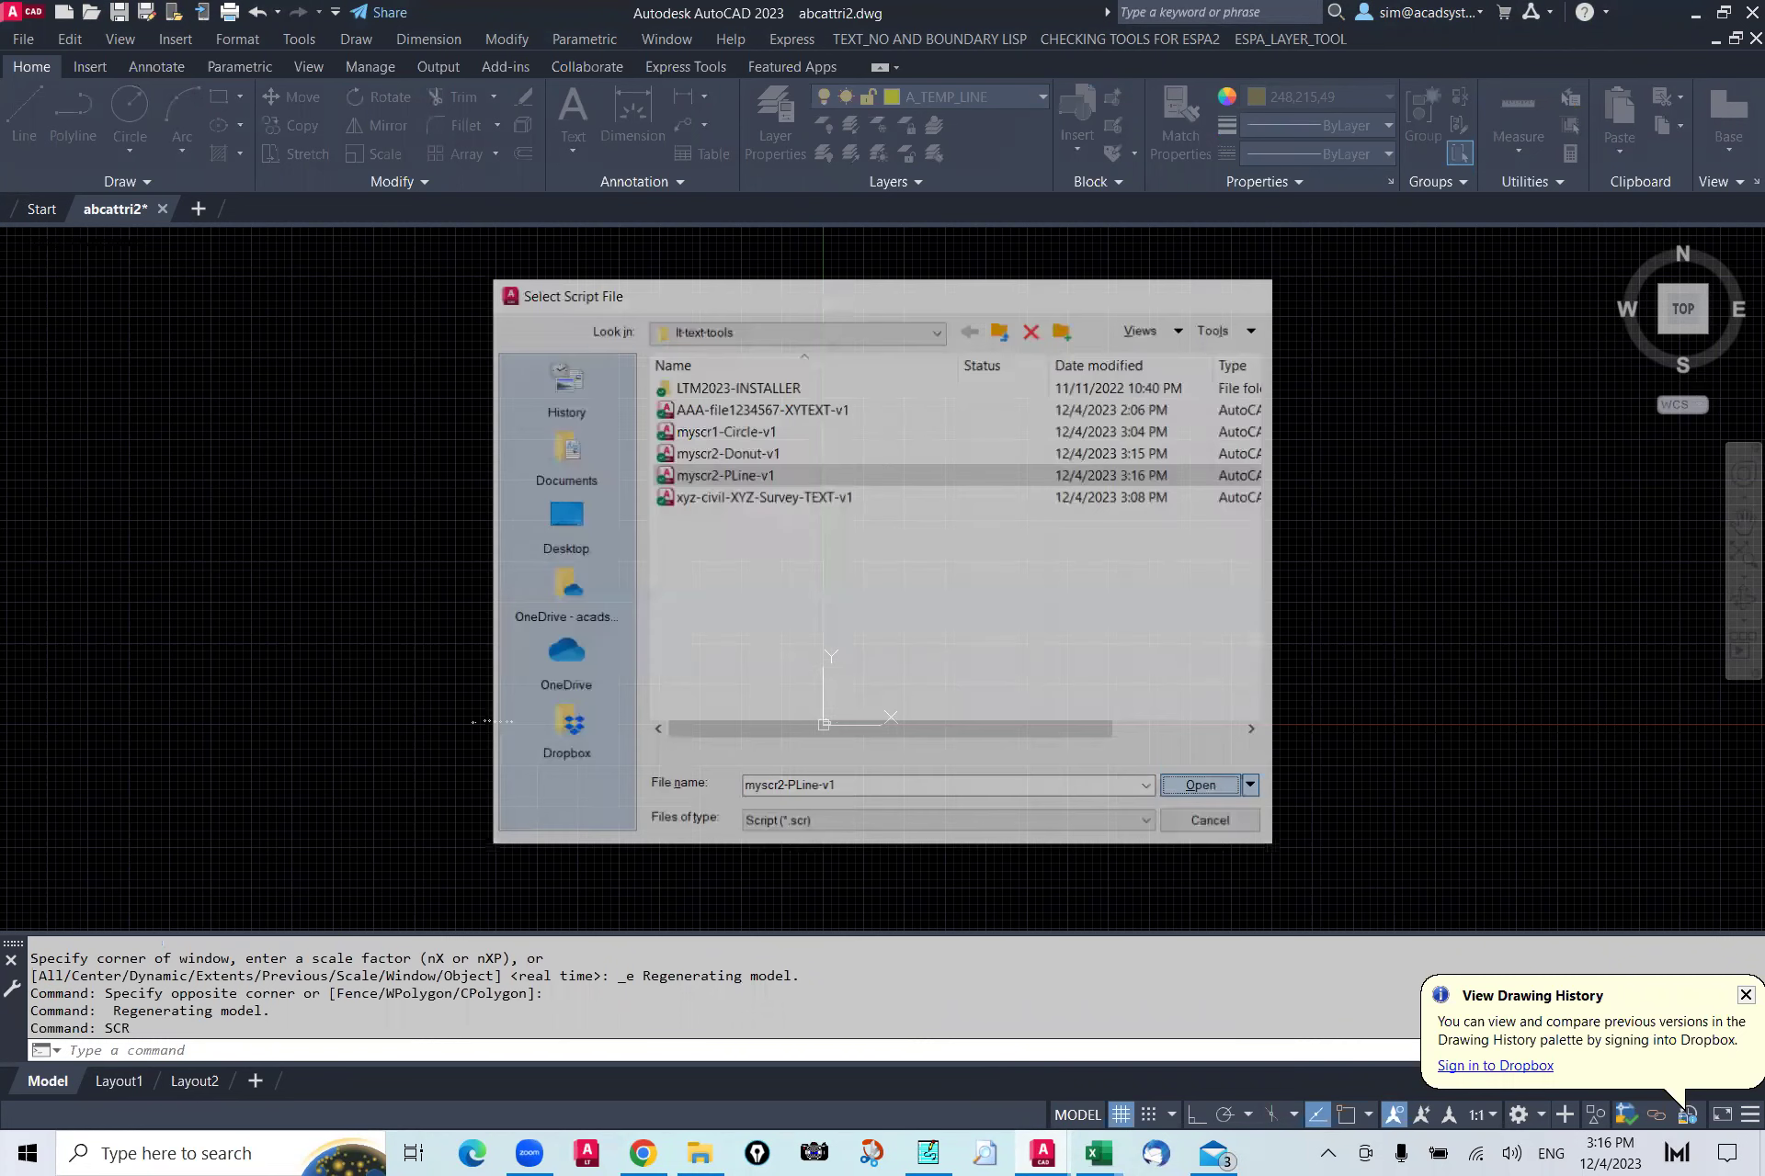
Step: Follow the new polyline from the origin to the distant survey points and inspect how it passes through the donuts
mouse_move(1063, 616)
mouse_down()
mouse_move(1249, 355)
mouse_move(1081, 444)
mouse_up()
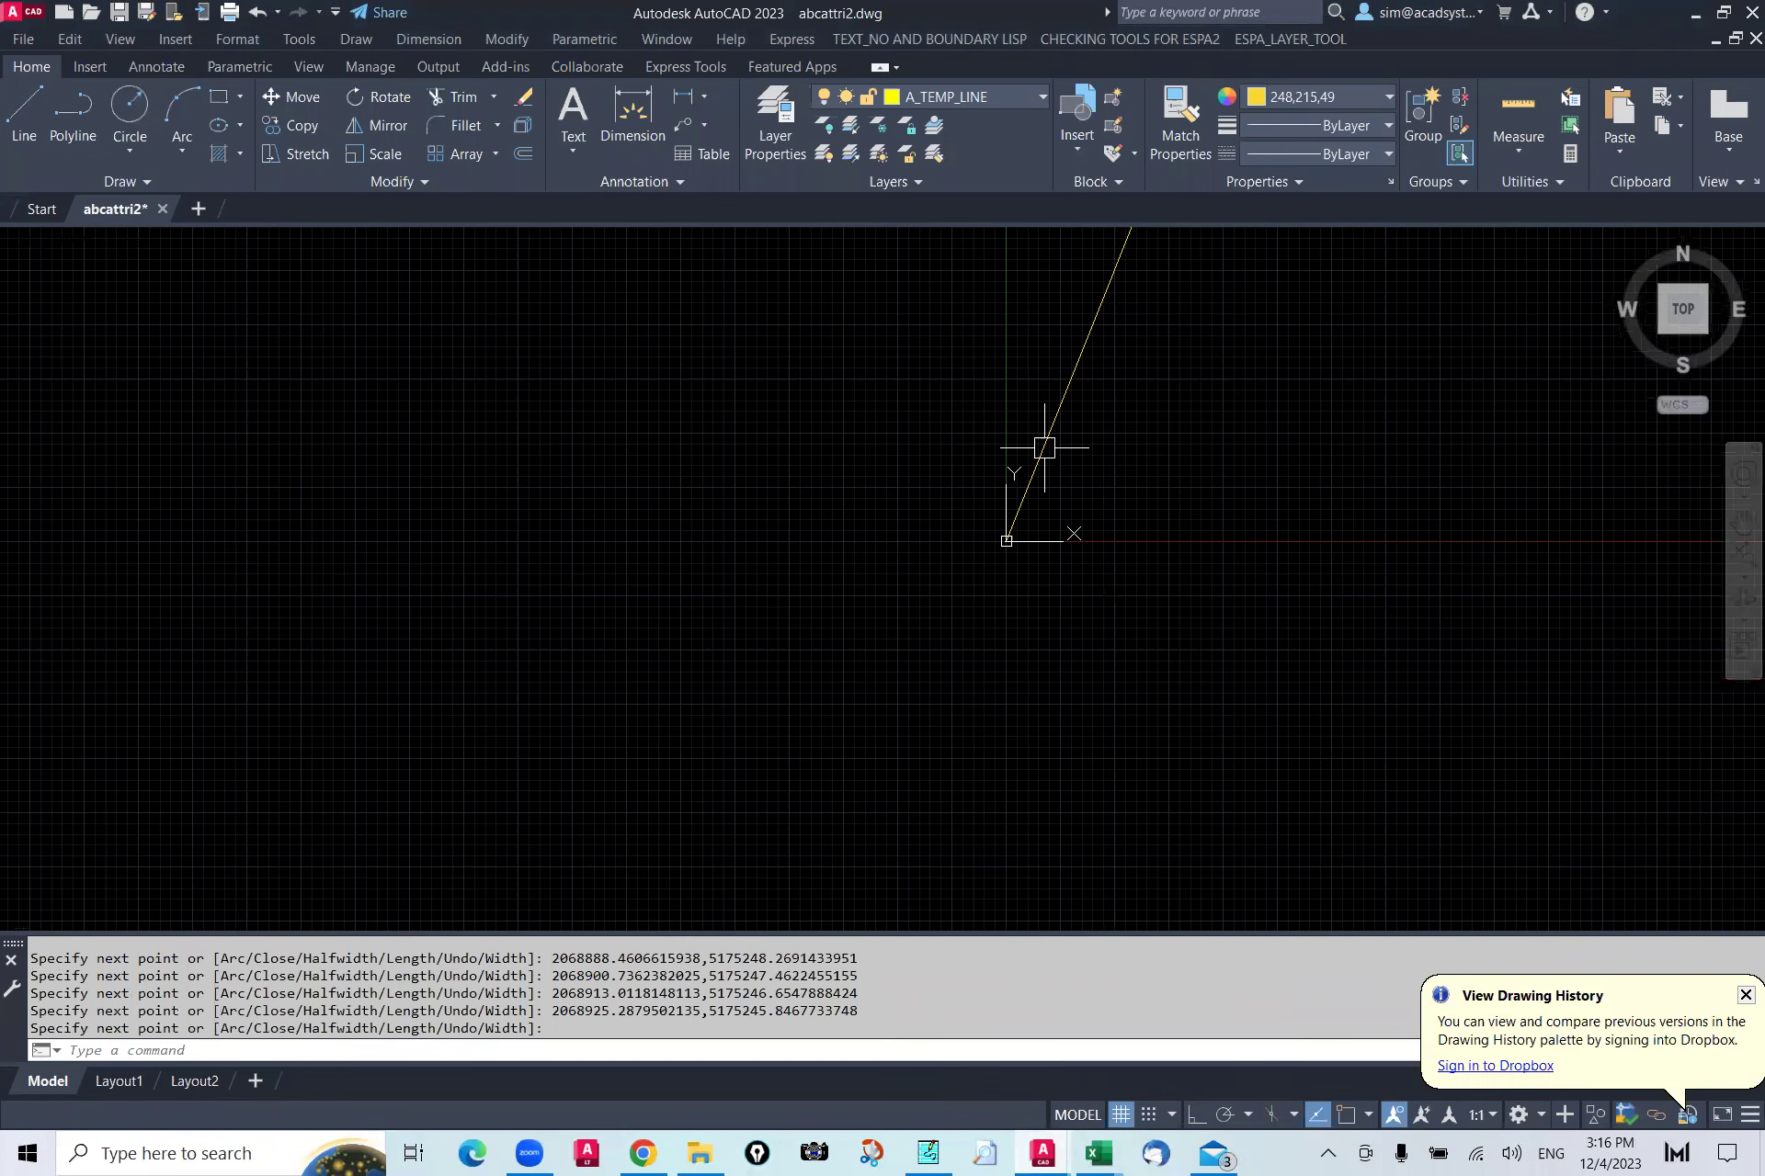
scroll(1044, 448, up, 3)
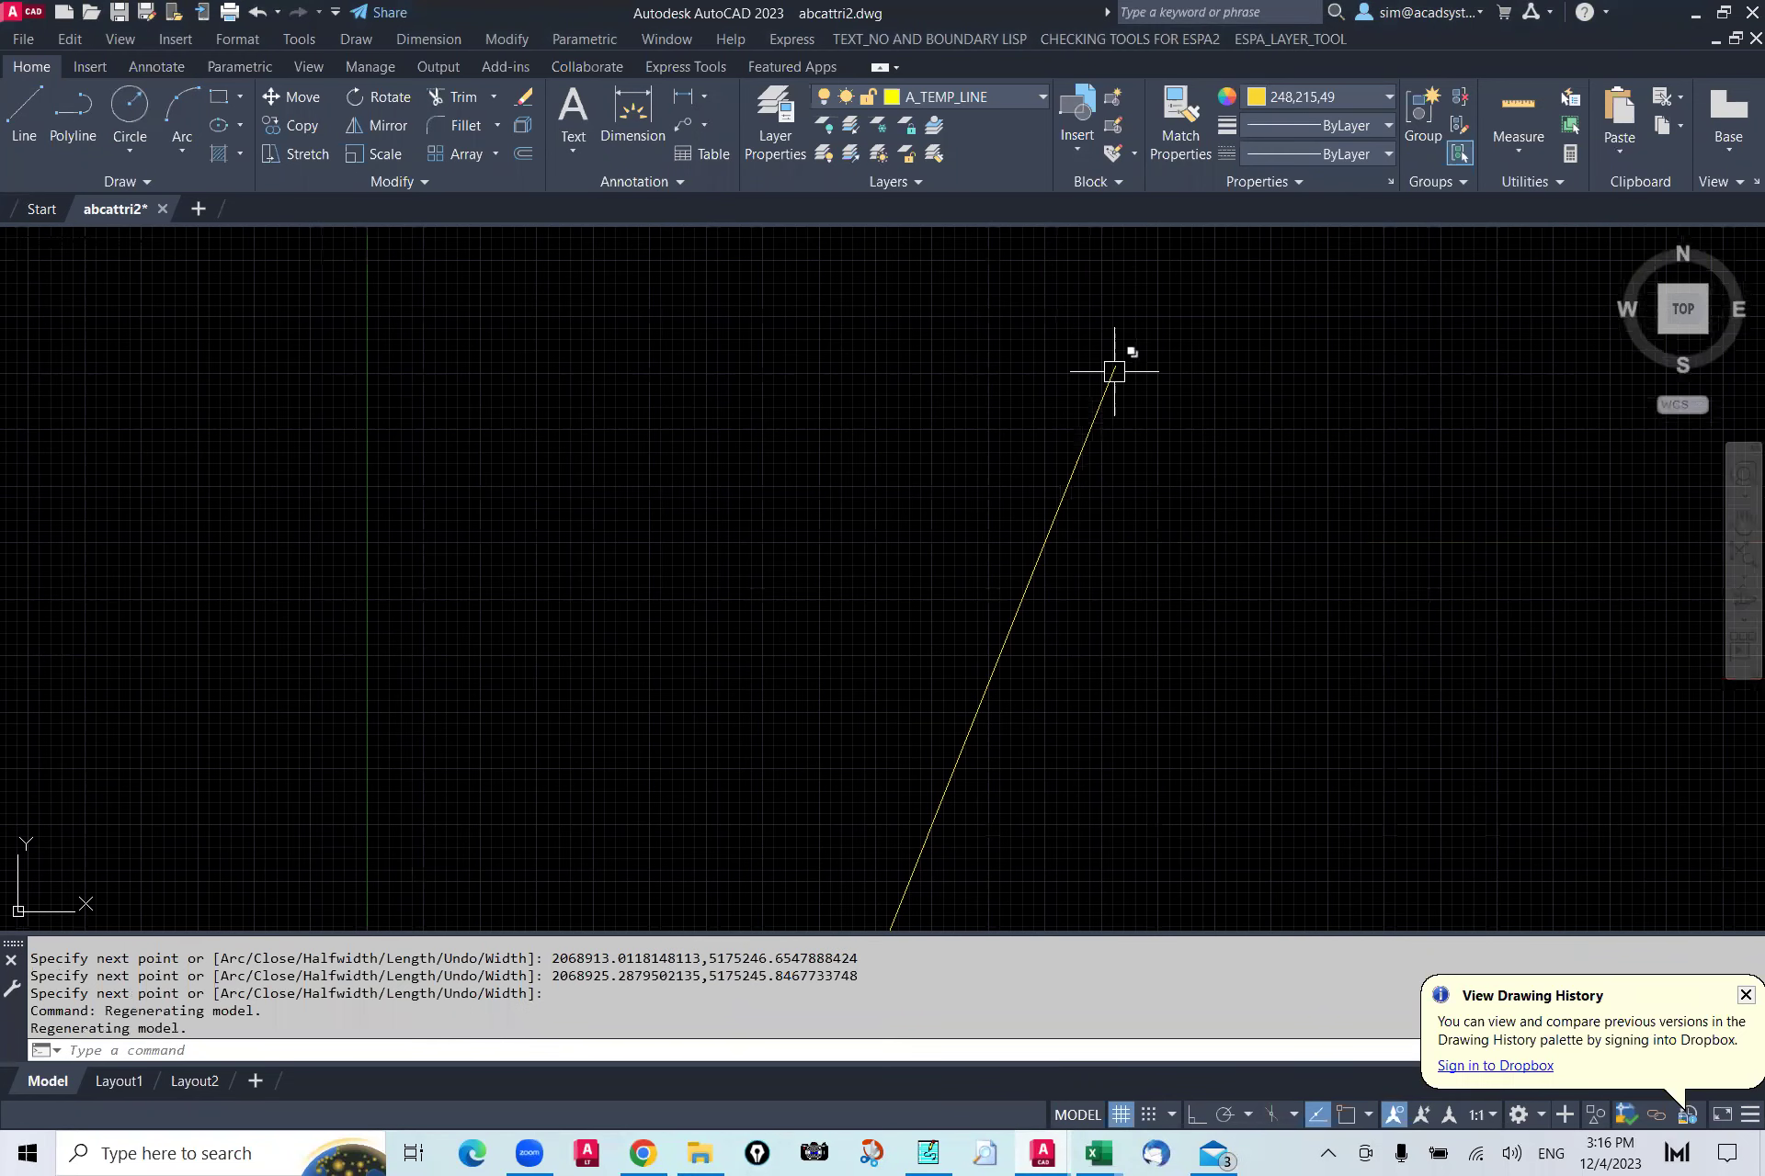
scroll(987, 473, up, 1)
scroll(988, 473, down, 5)
drag(1087, 563, 792, 599)
scroll(792, 598, up, 2)
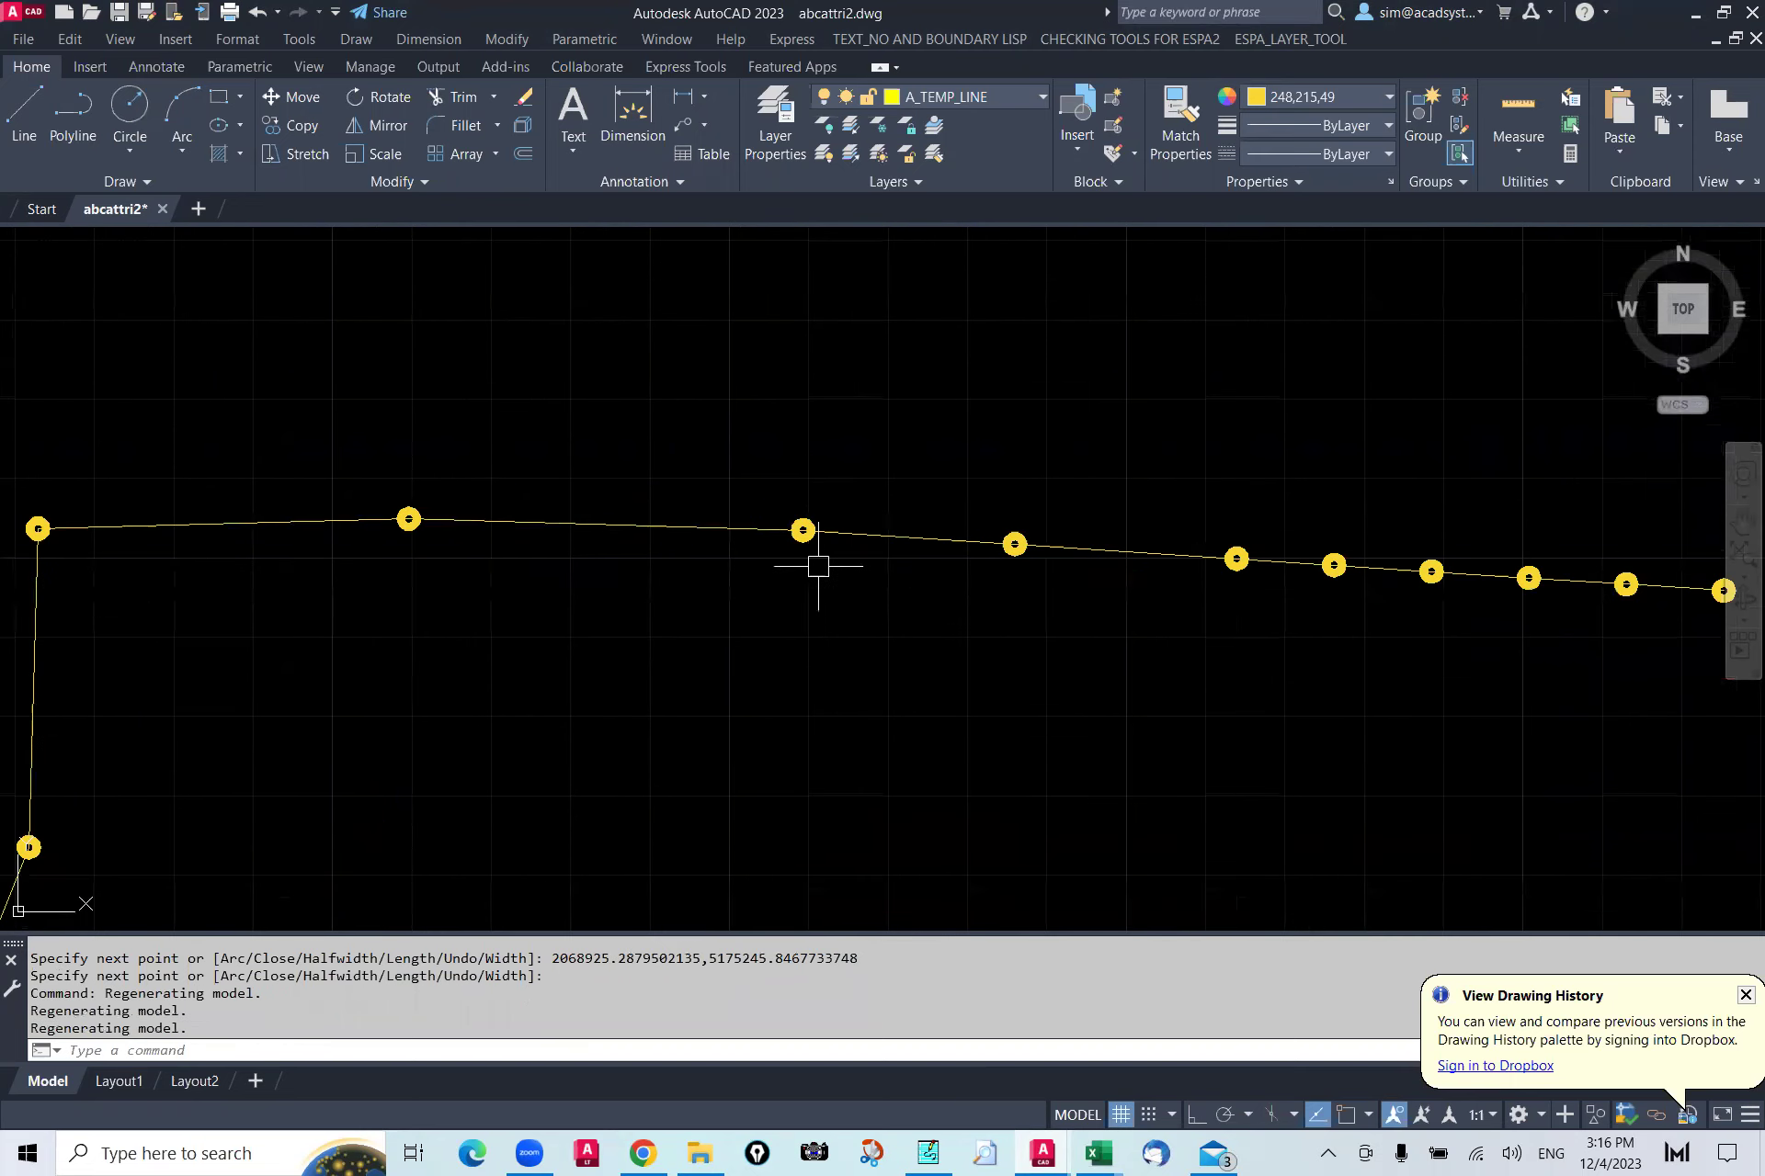
scroll(818, 567, up, 3)
scroll(800, 524, down, 6)
Step: Select the polyline and review the script's Pline point entries in the command history
click(536, 591)
scroll(727, 664, down, 2)
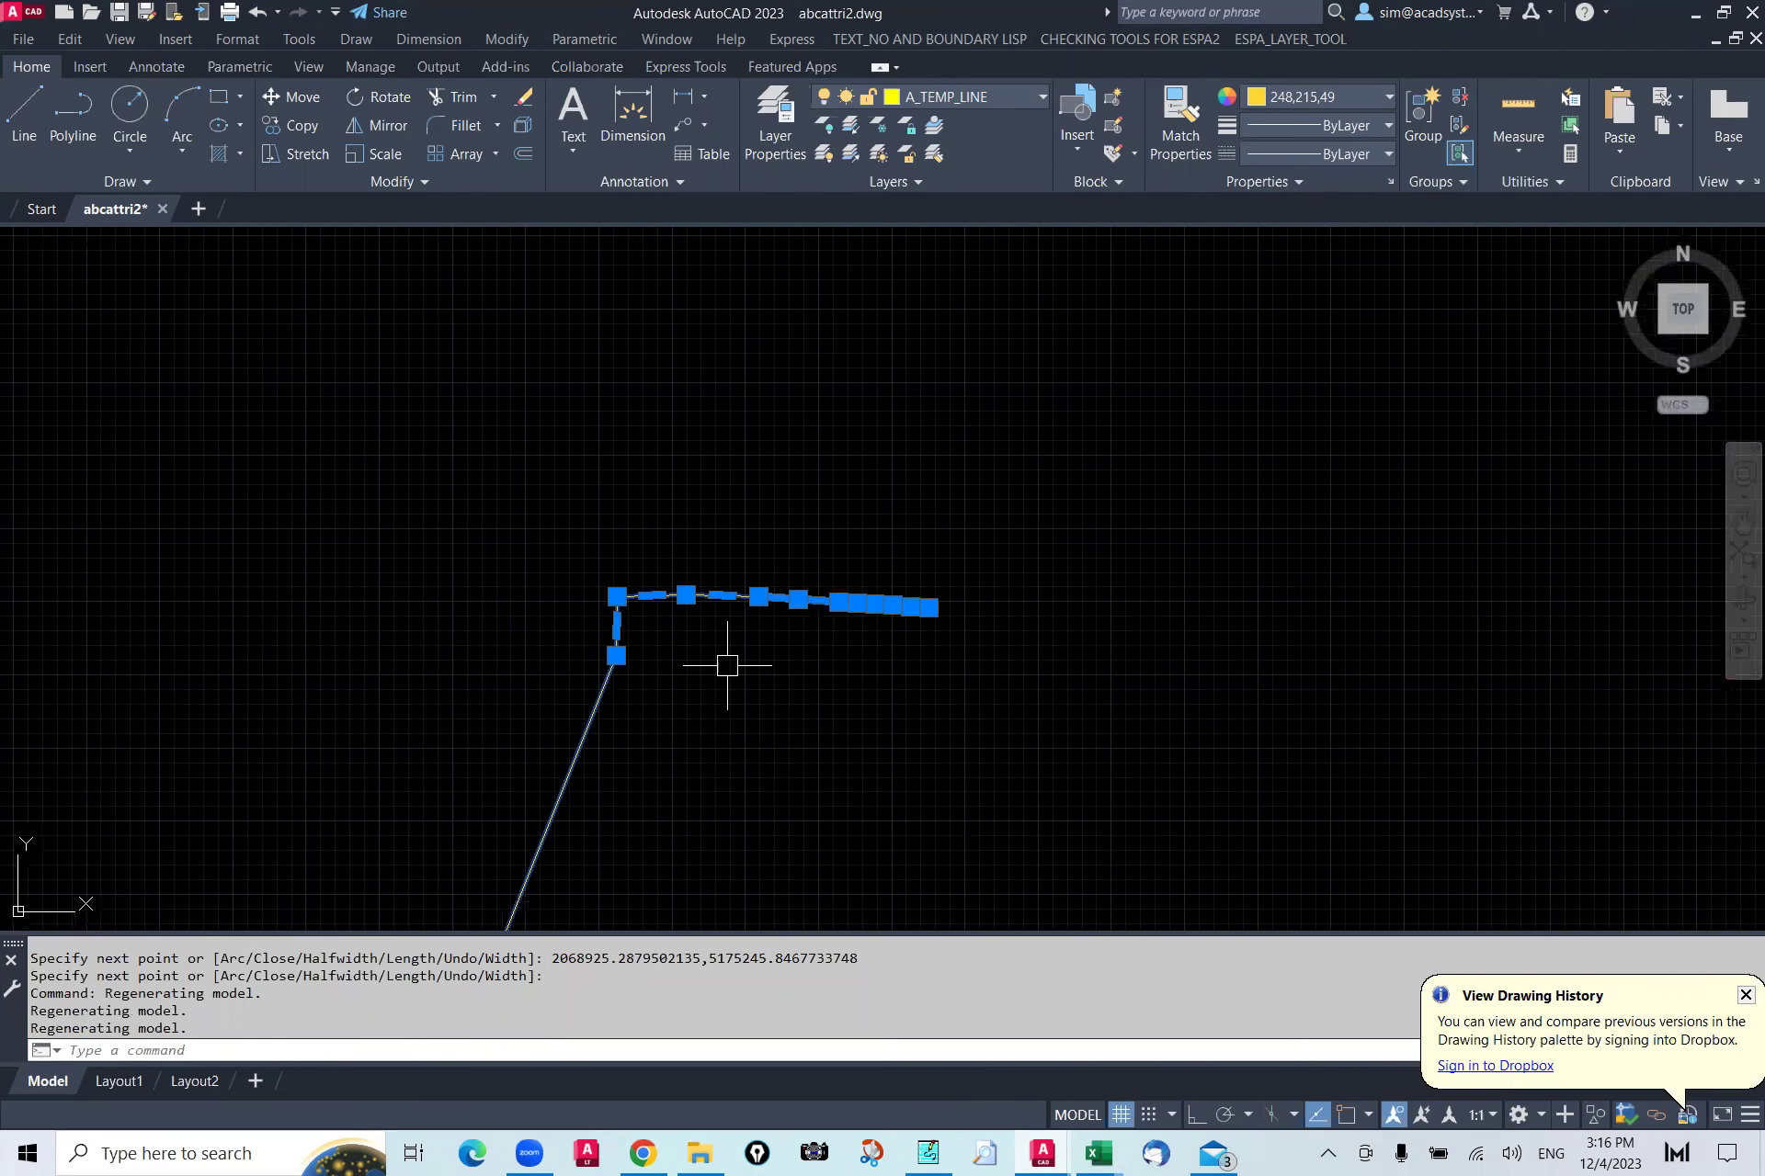
scroll(734, 676, down, 1)
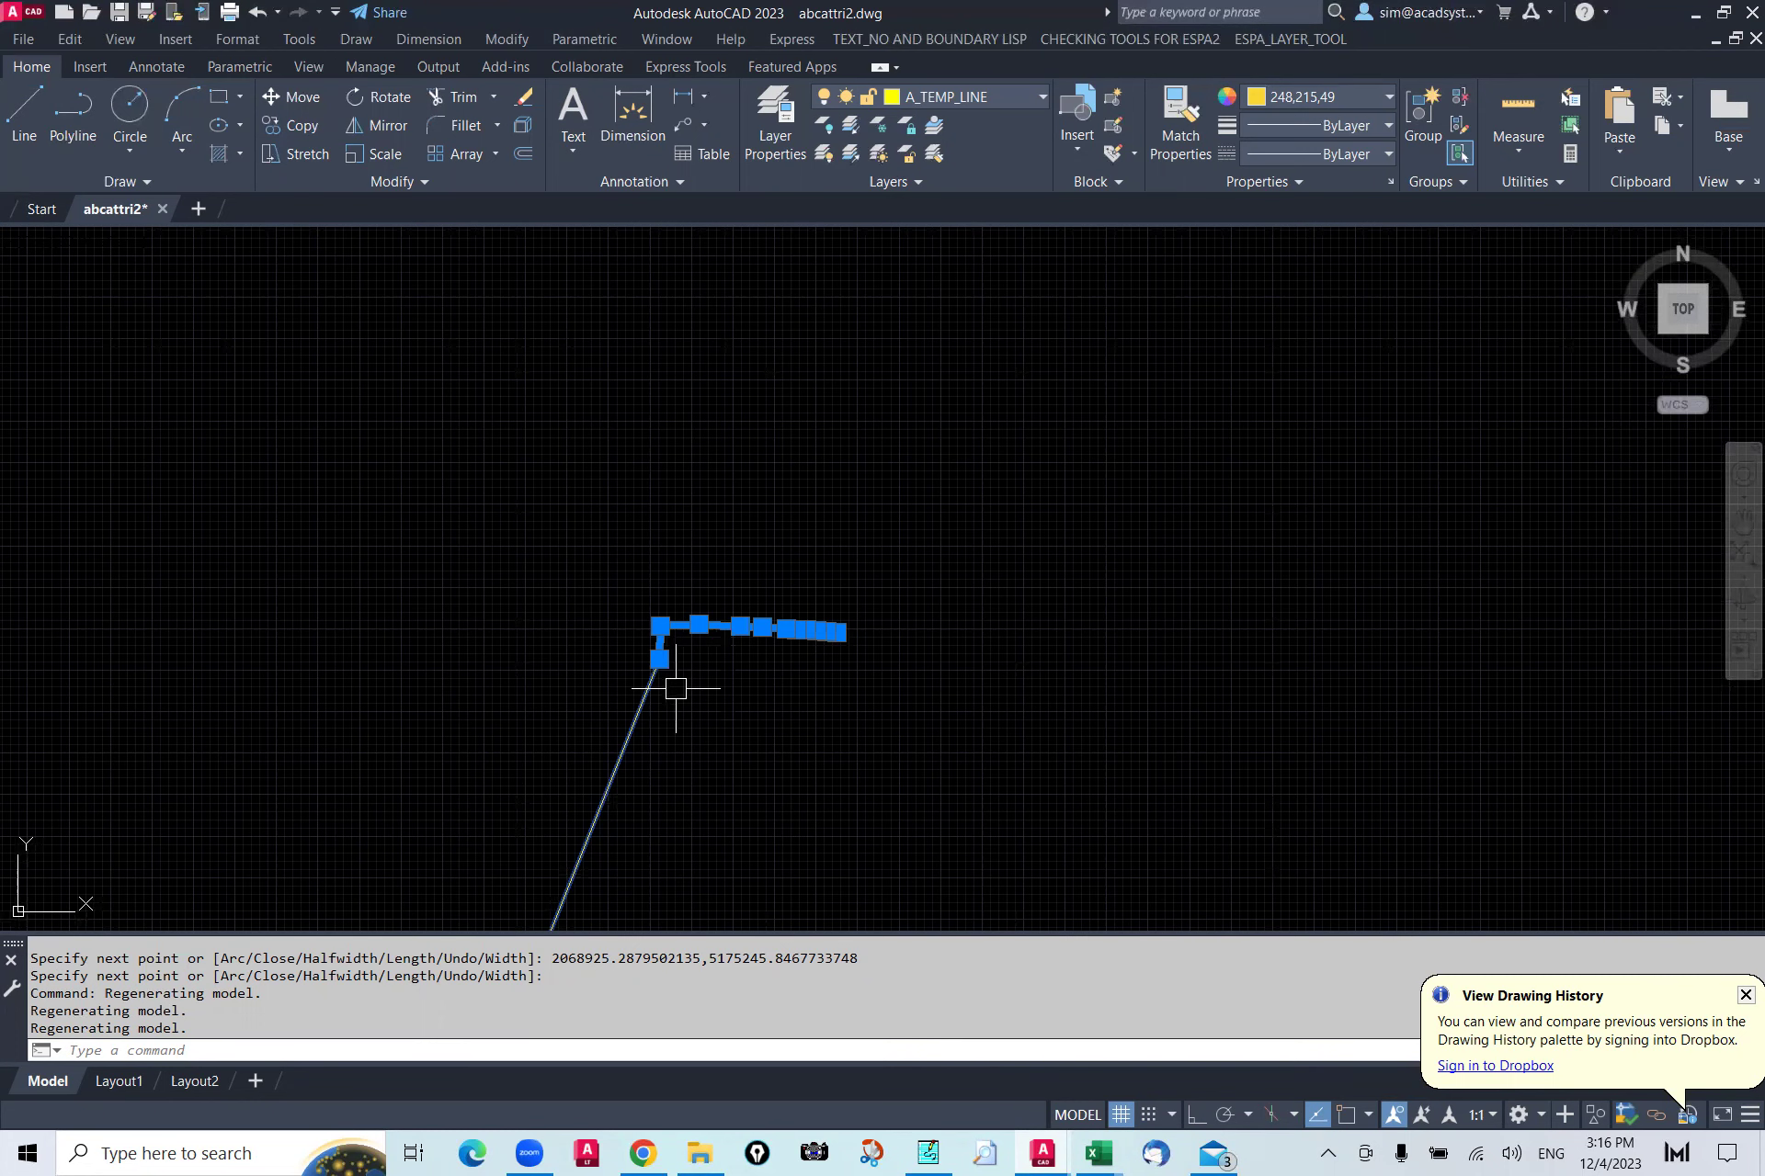
key(F2)
scroll(618, 682, up, 2)
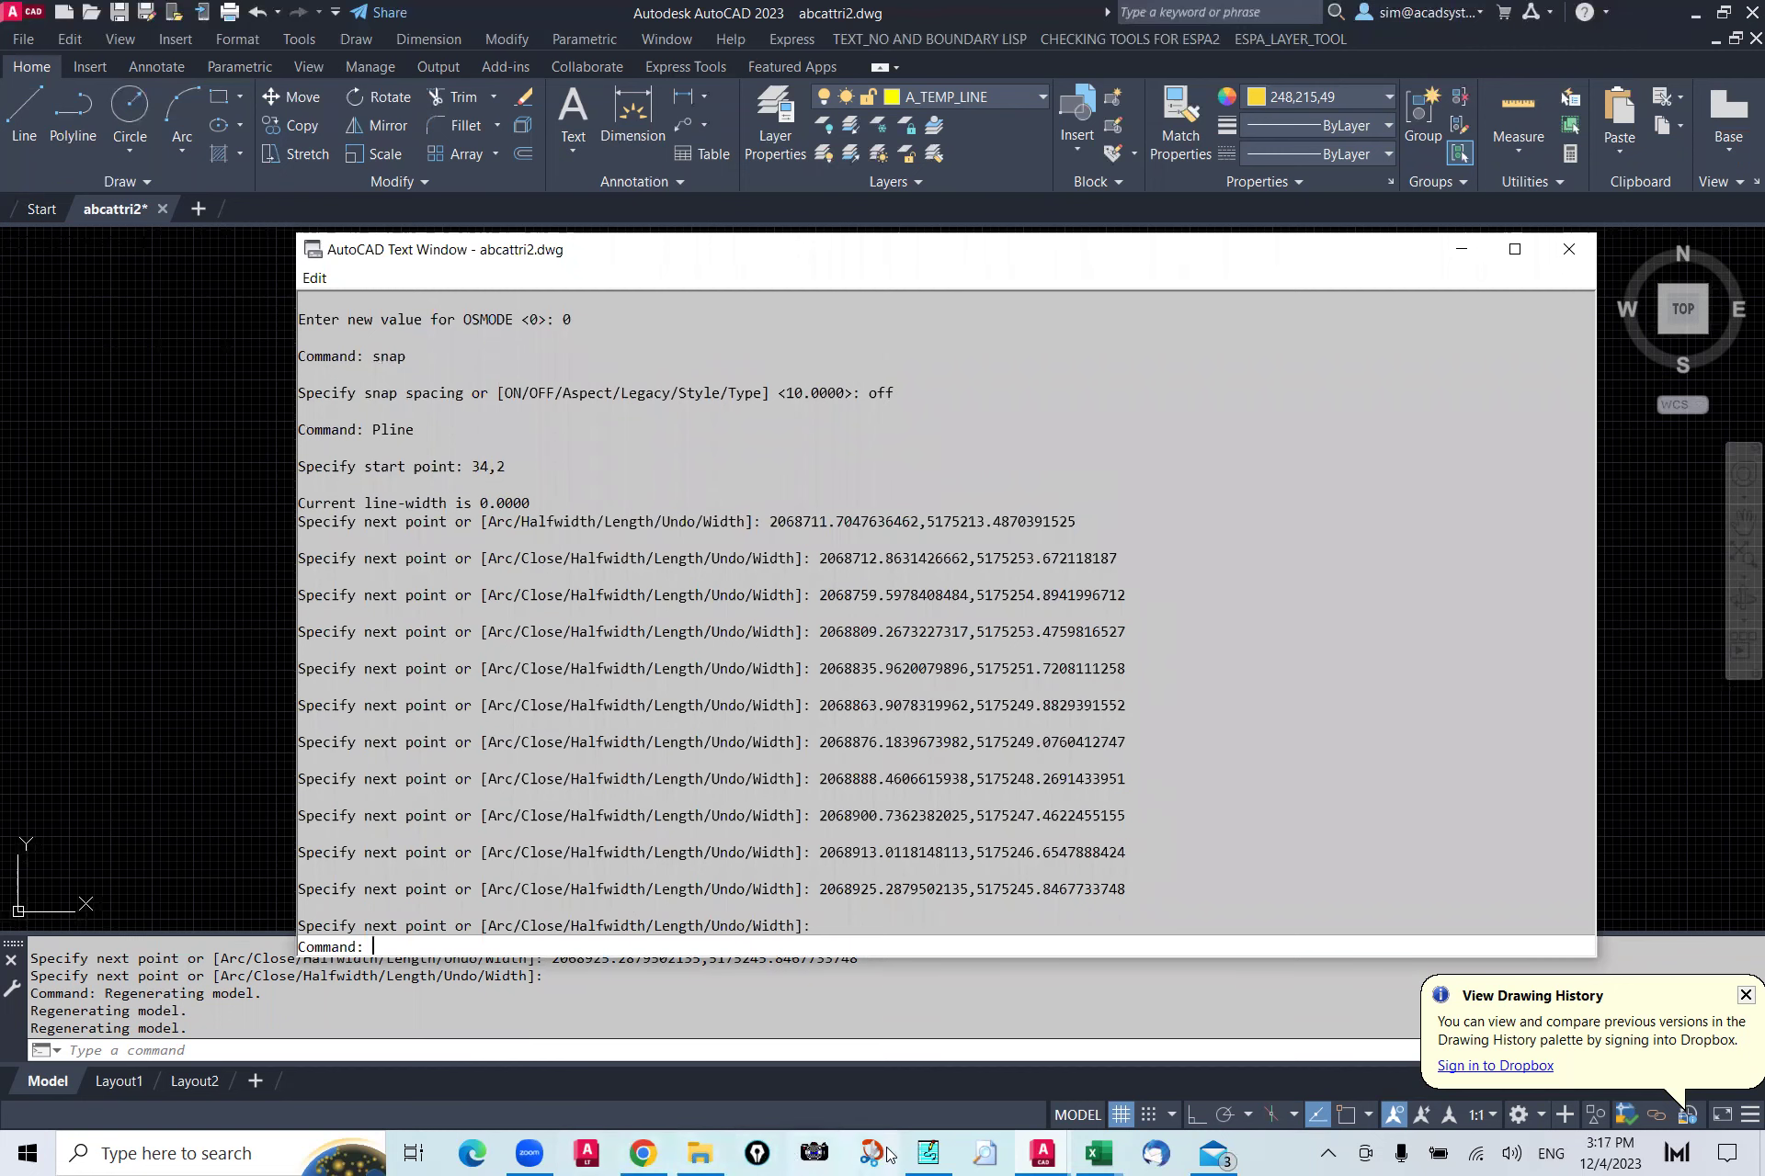
Step: Open the script file myscr1-Circle-v1 from the Downloads folder, review its circle entries, close it and return to the AutoCAD drawing
click(700, 1153)
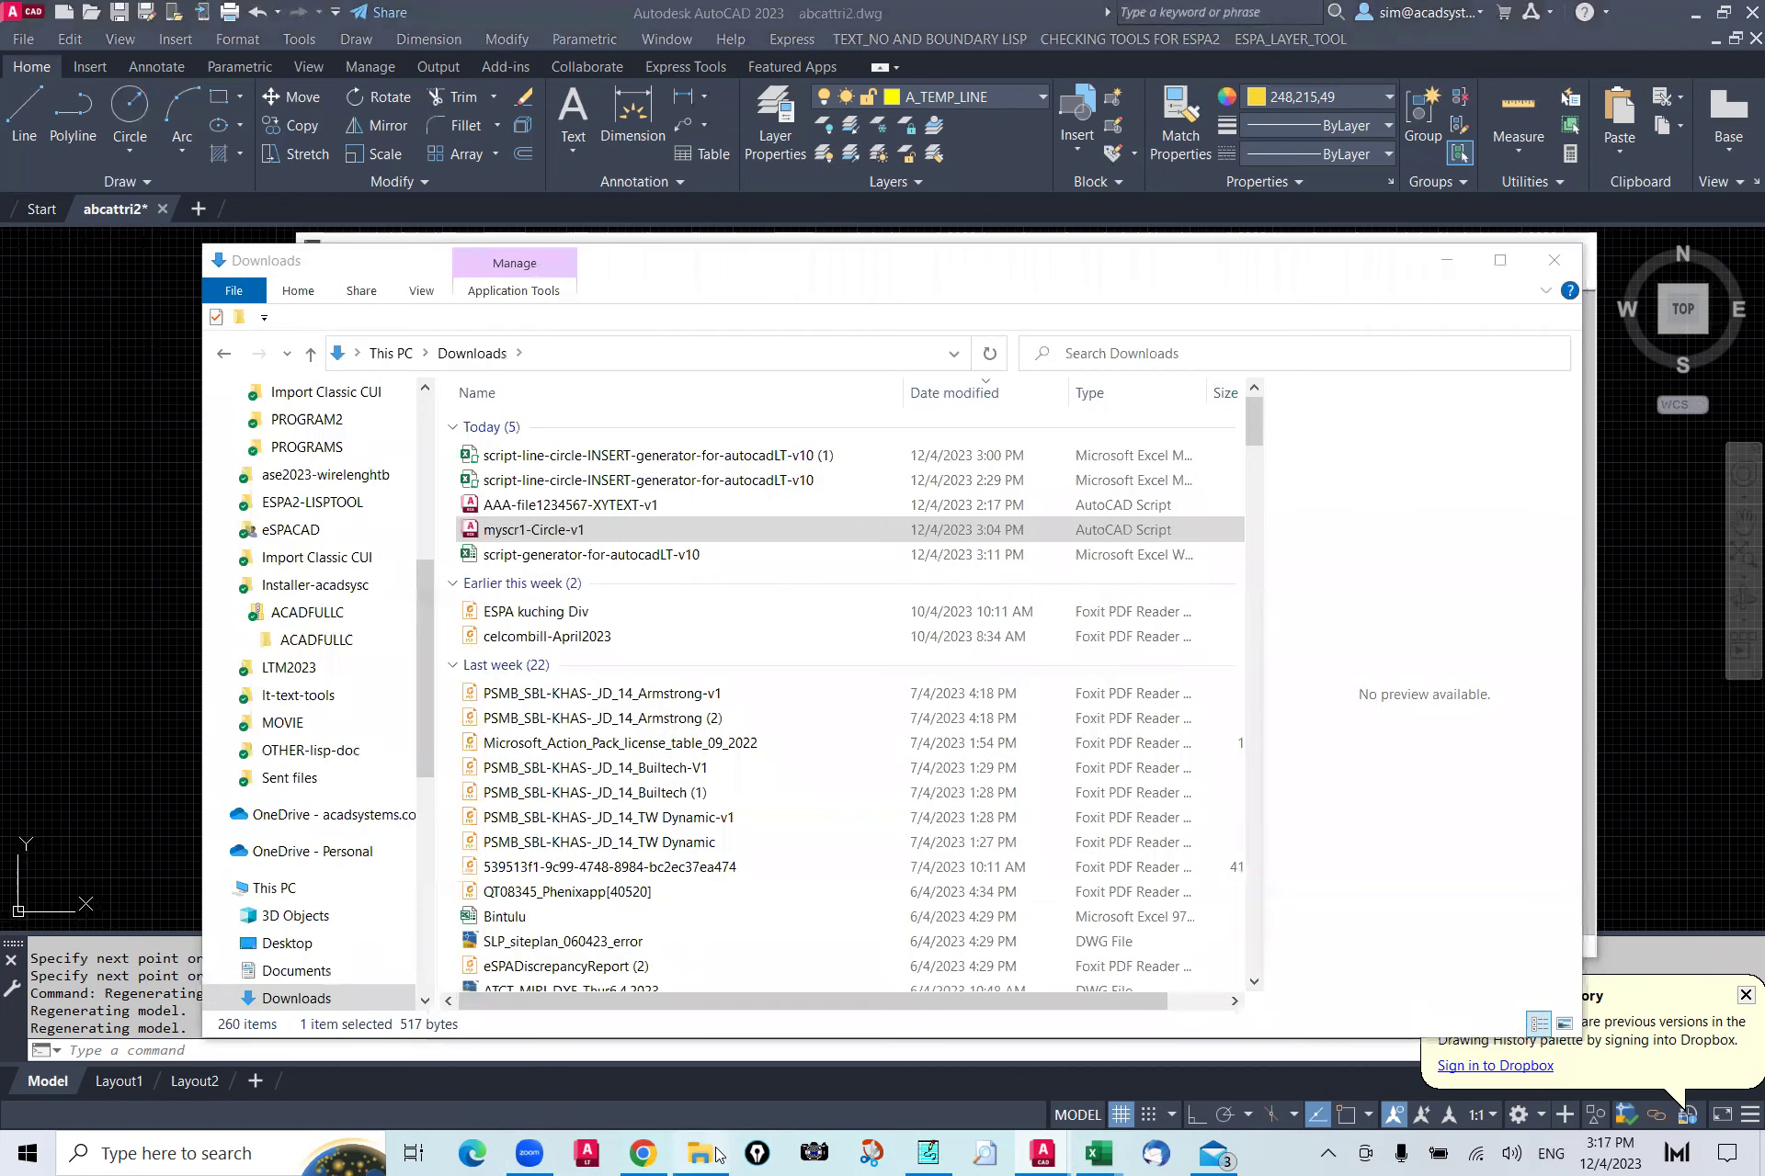
double_click(587, 531)
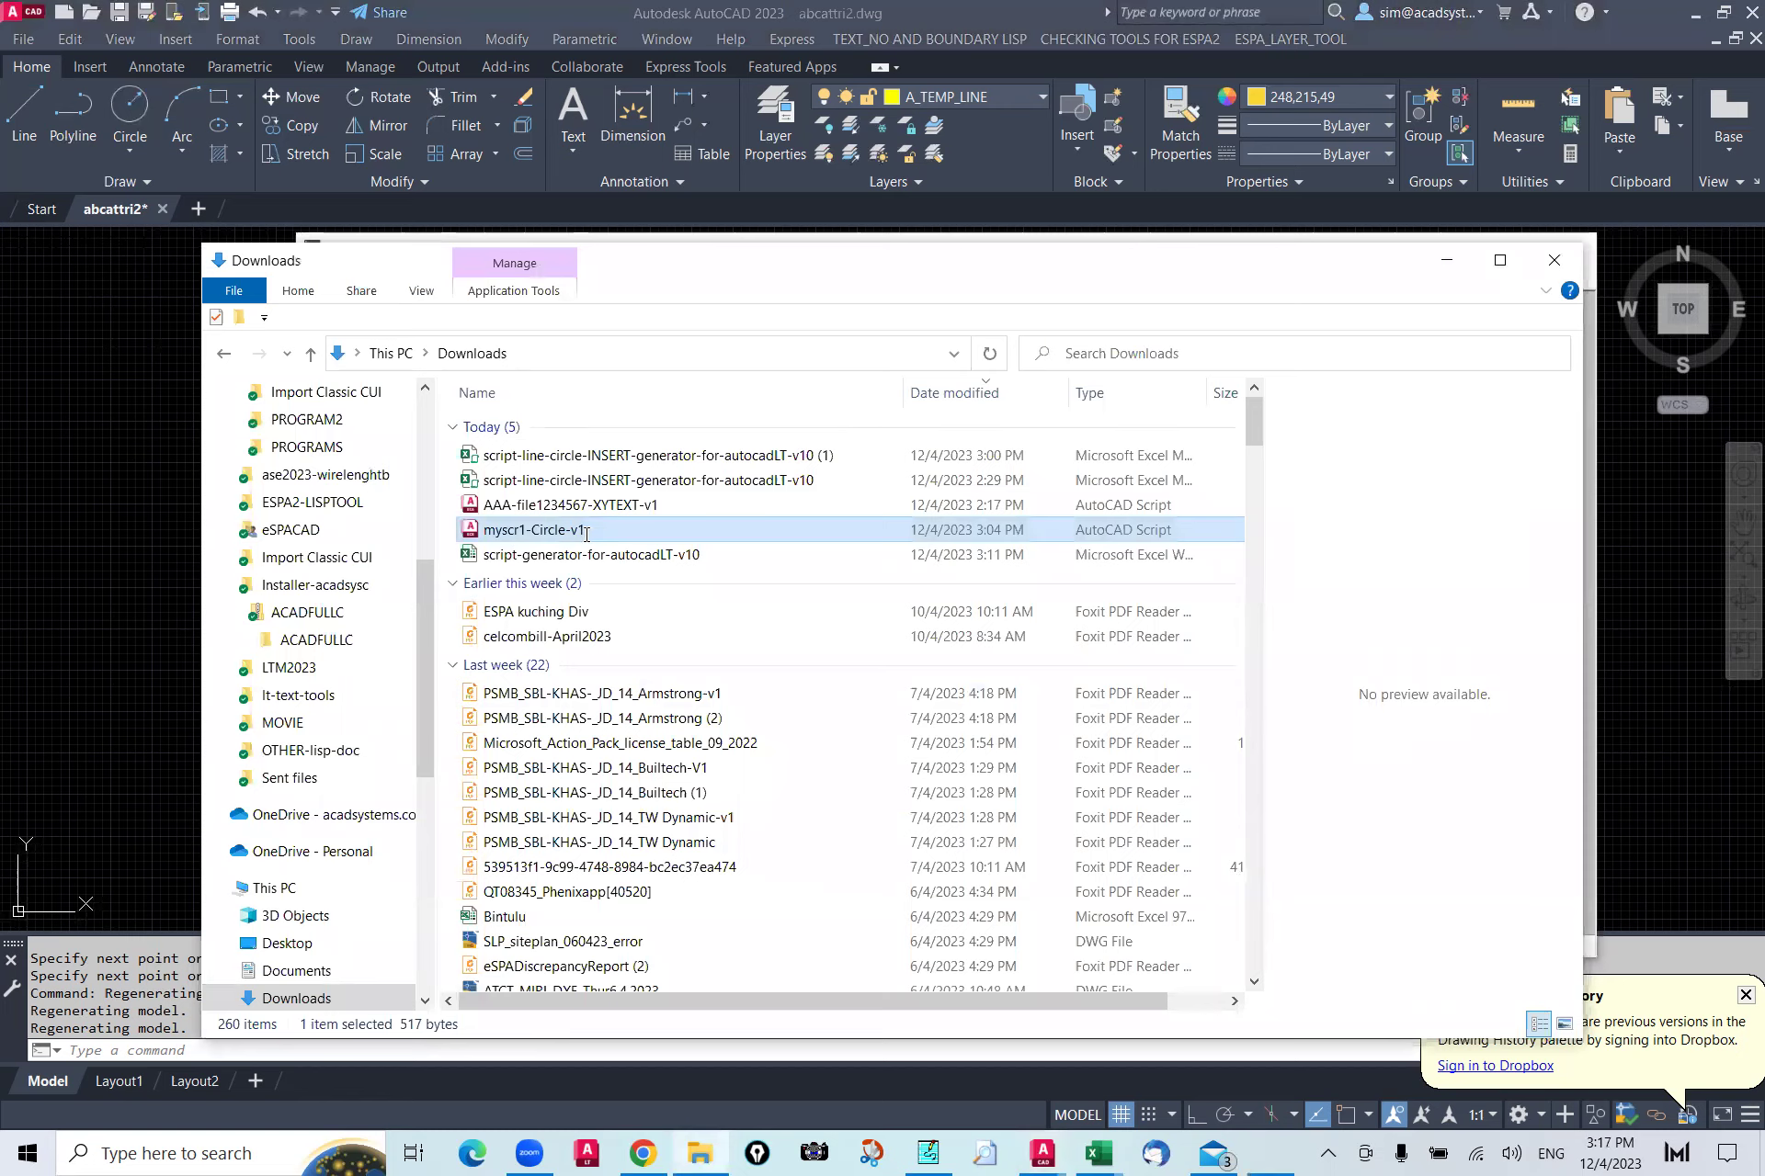
scroll(276, 441, down, 6)
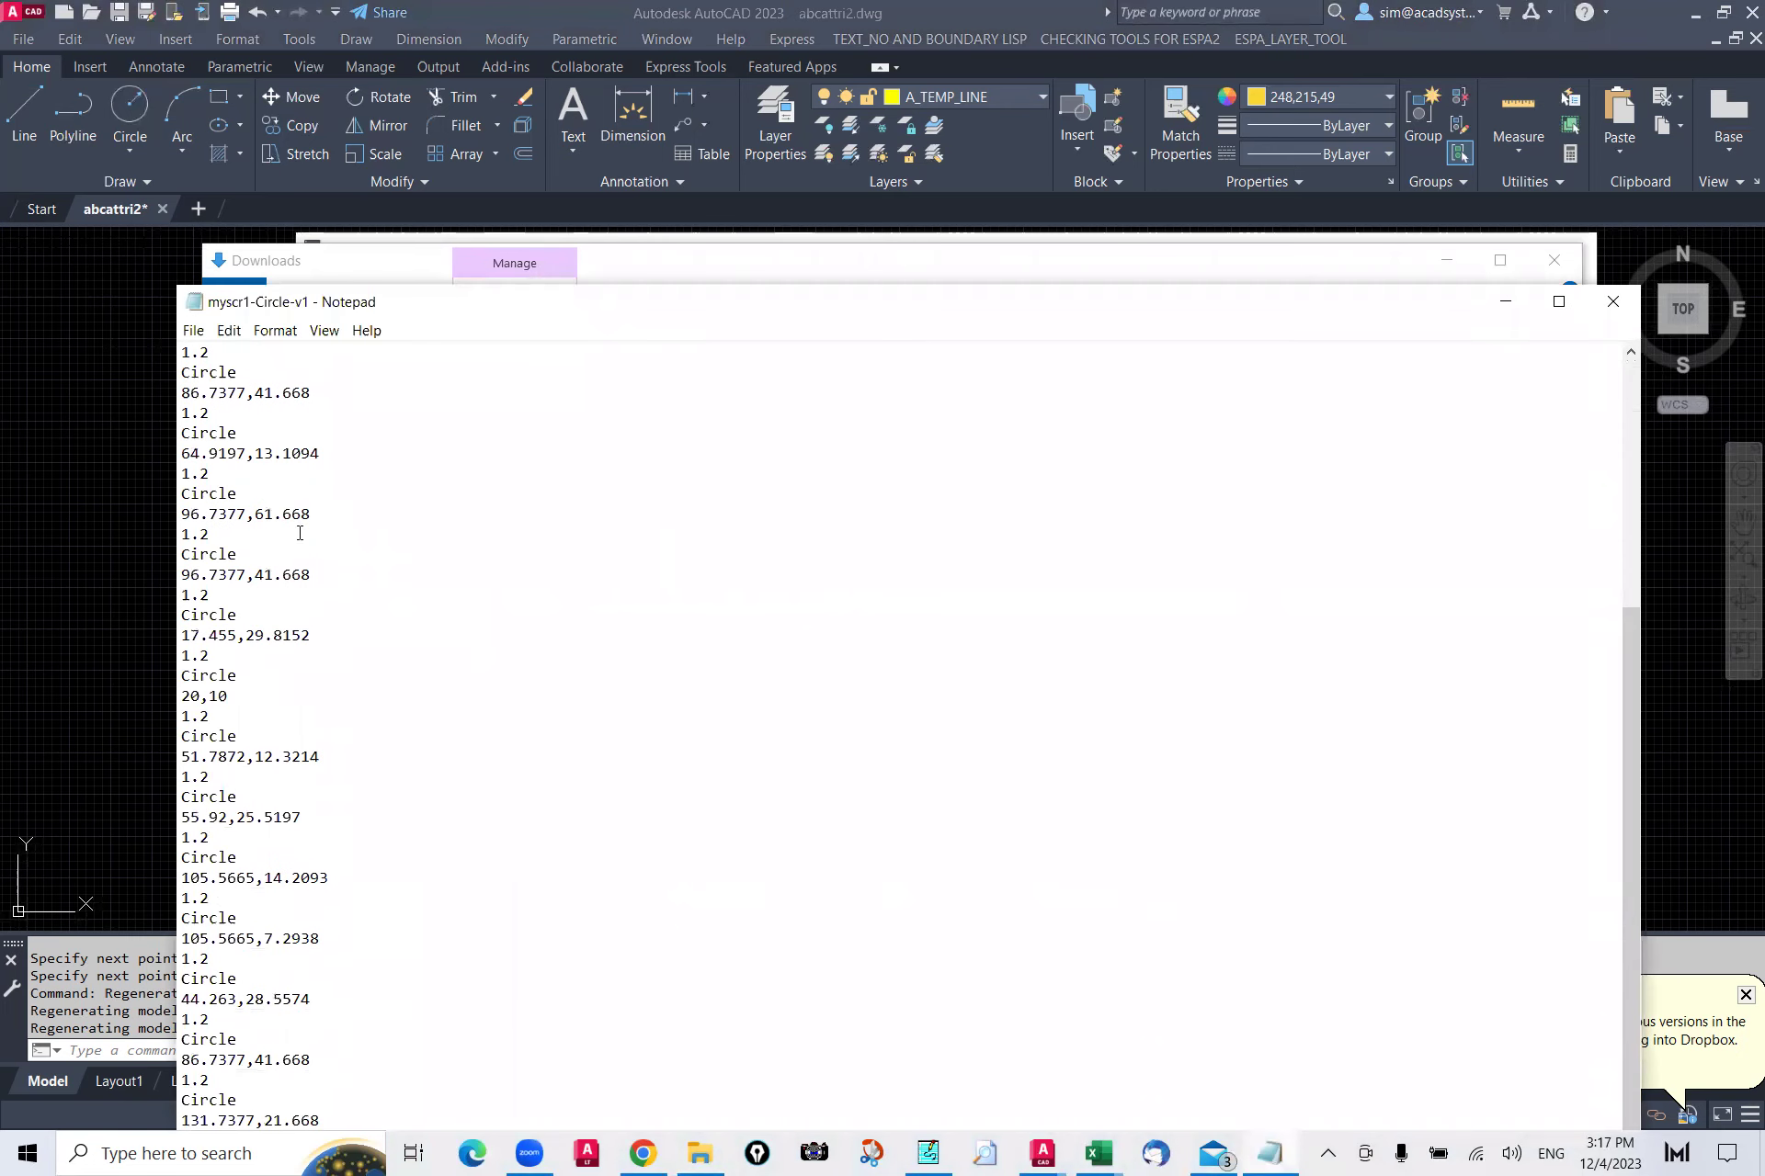
drag(273, 453, 419, 977)
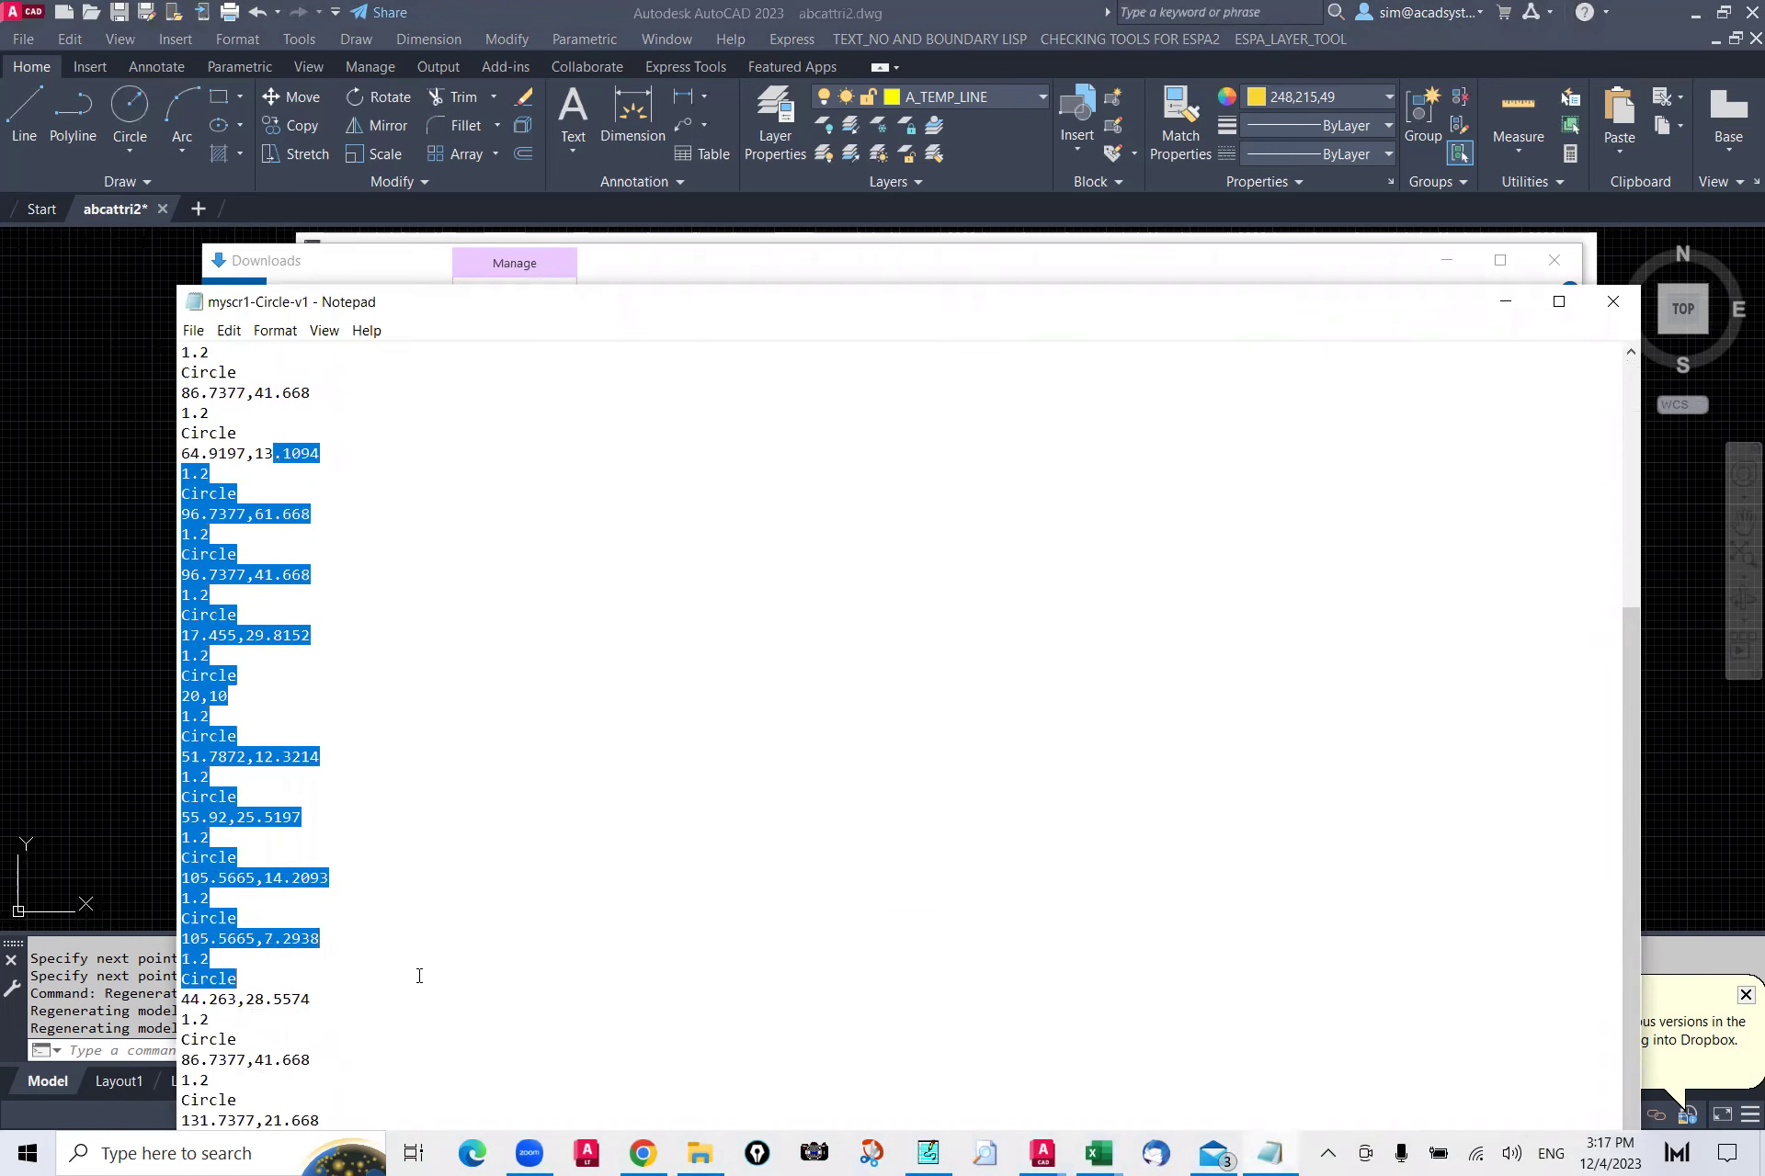
click(1613, 302)
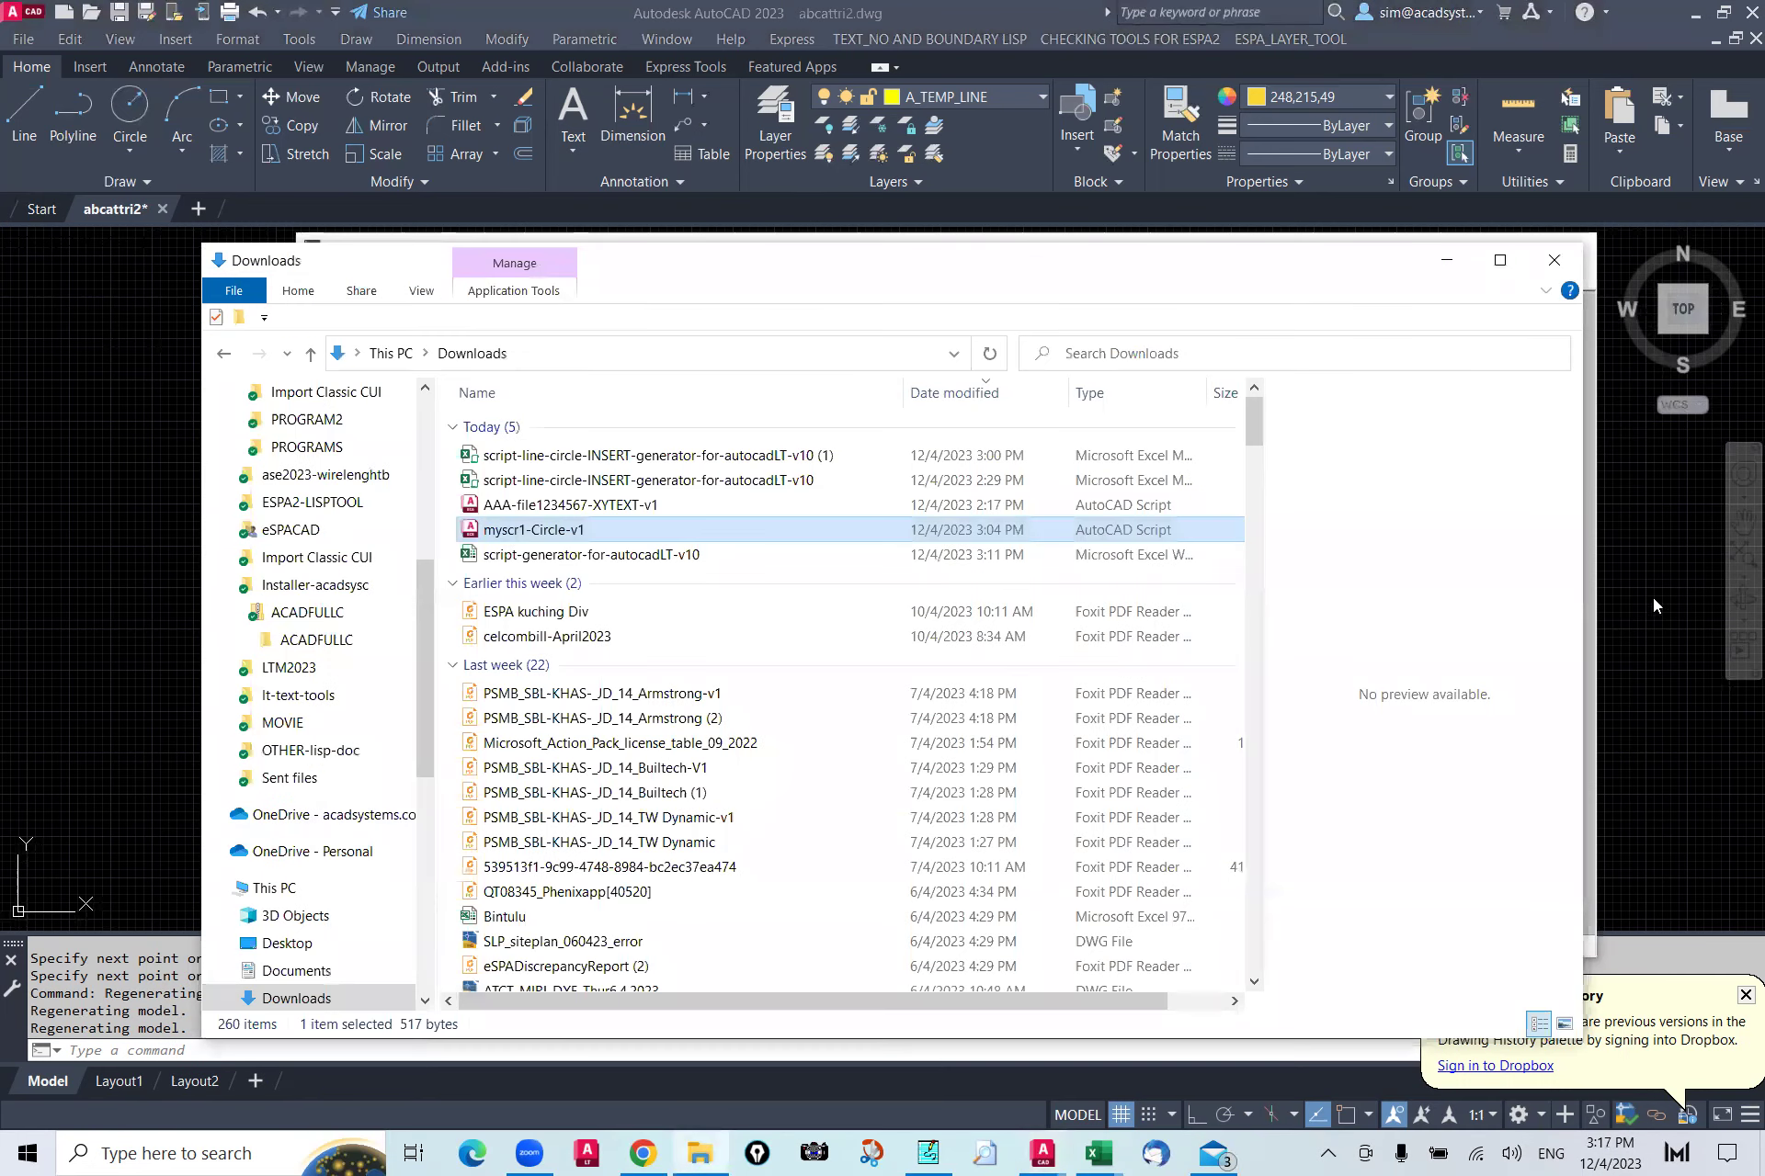
click(1660, 588)
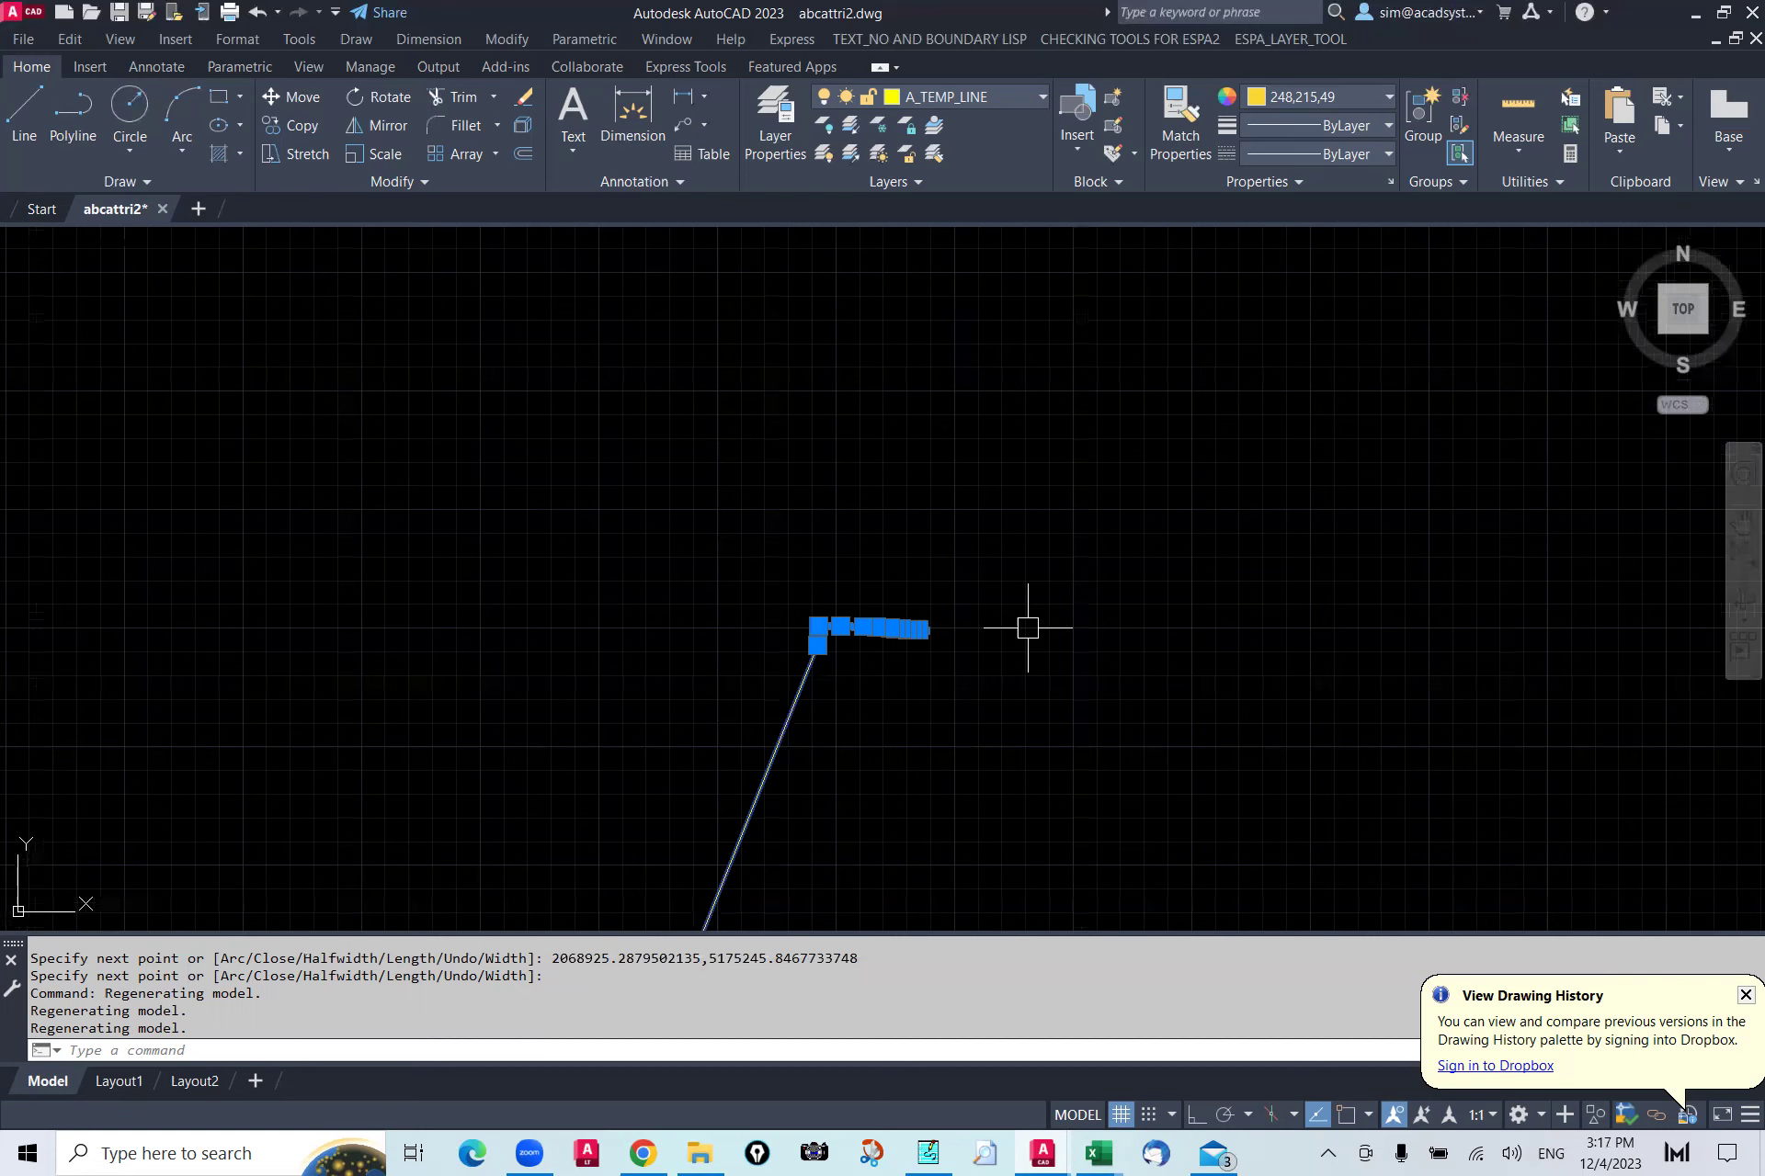
scroll(1027, 627, down, 5)
mouse_move(1032, 629)
mouse_down()
mouse_move(883, 548)
mouse_move(733, 538)
mouse_up()
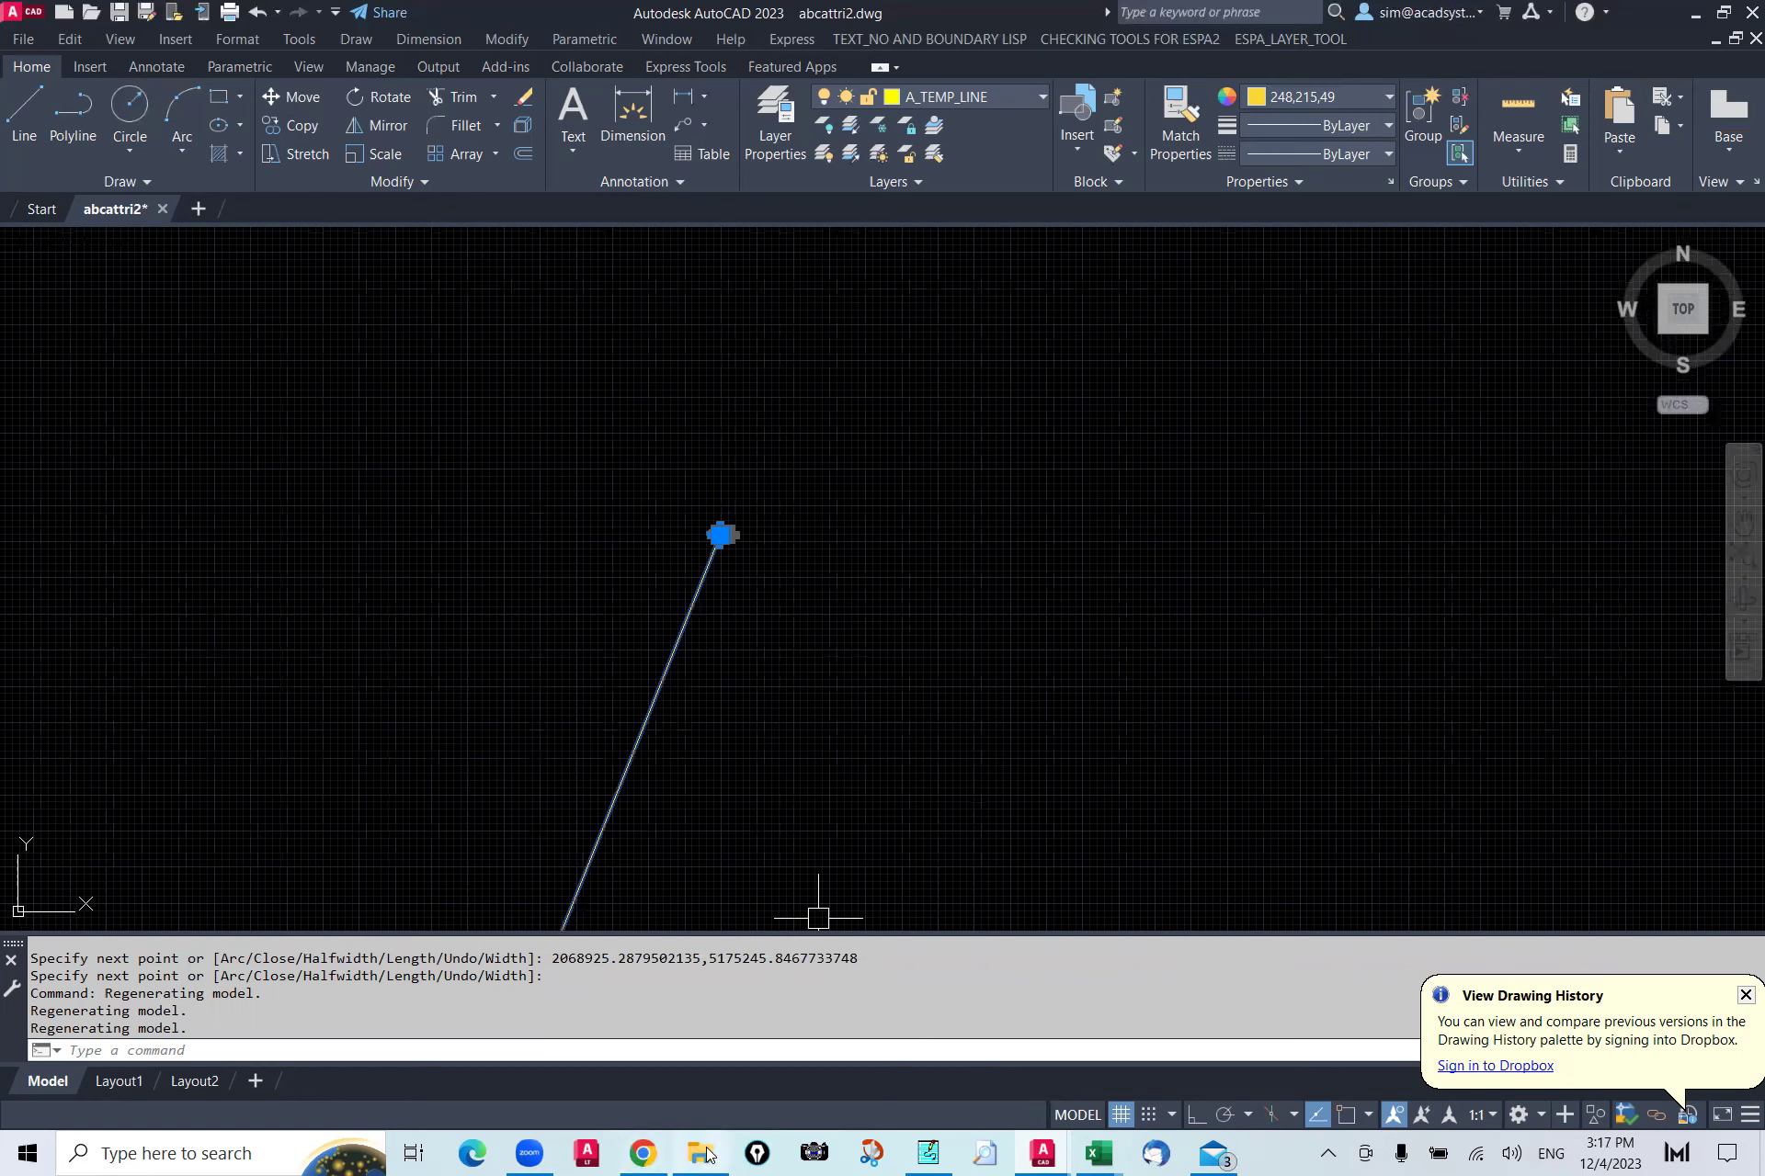
Step: Switch to the acadpgkl.blogspot.com page in Chrome and review the notes on running a script file in a drawing
click(643, 1154)
scroll(760, 338, up, 3)
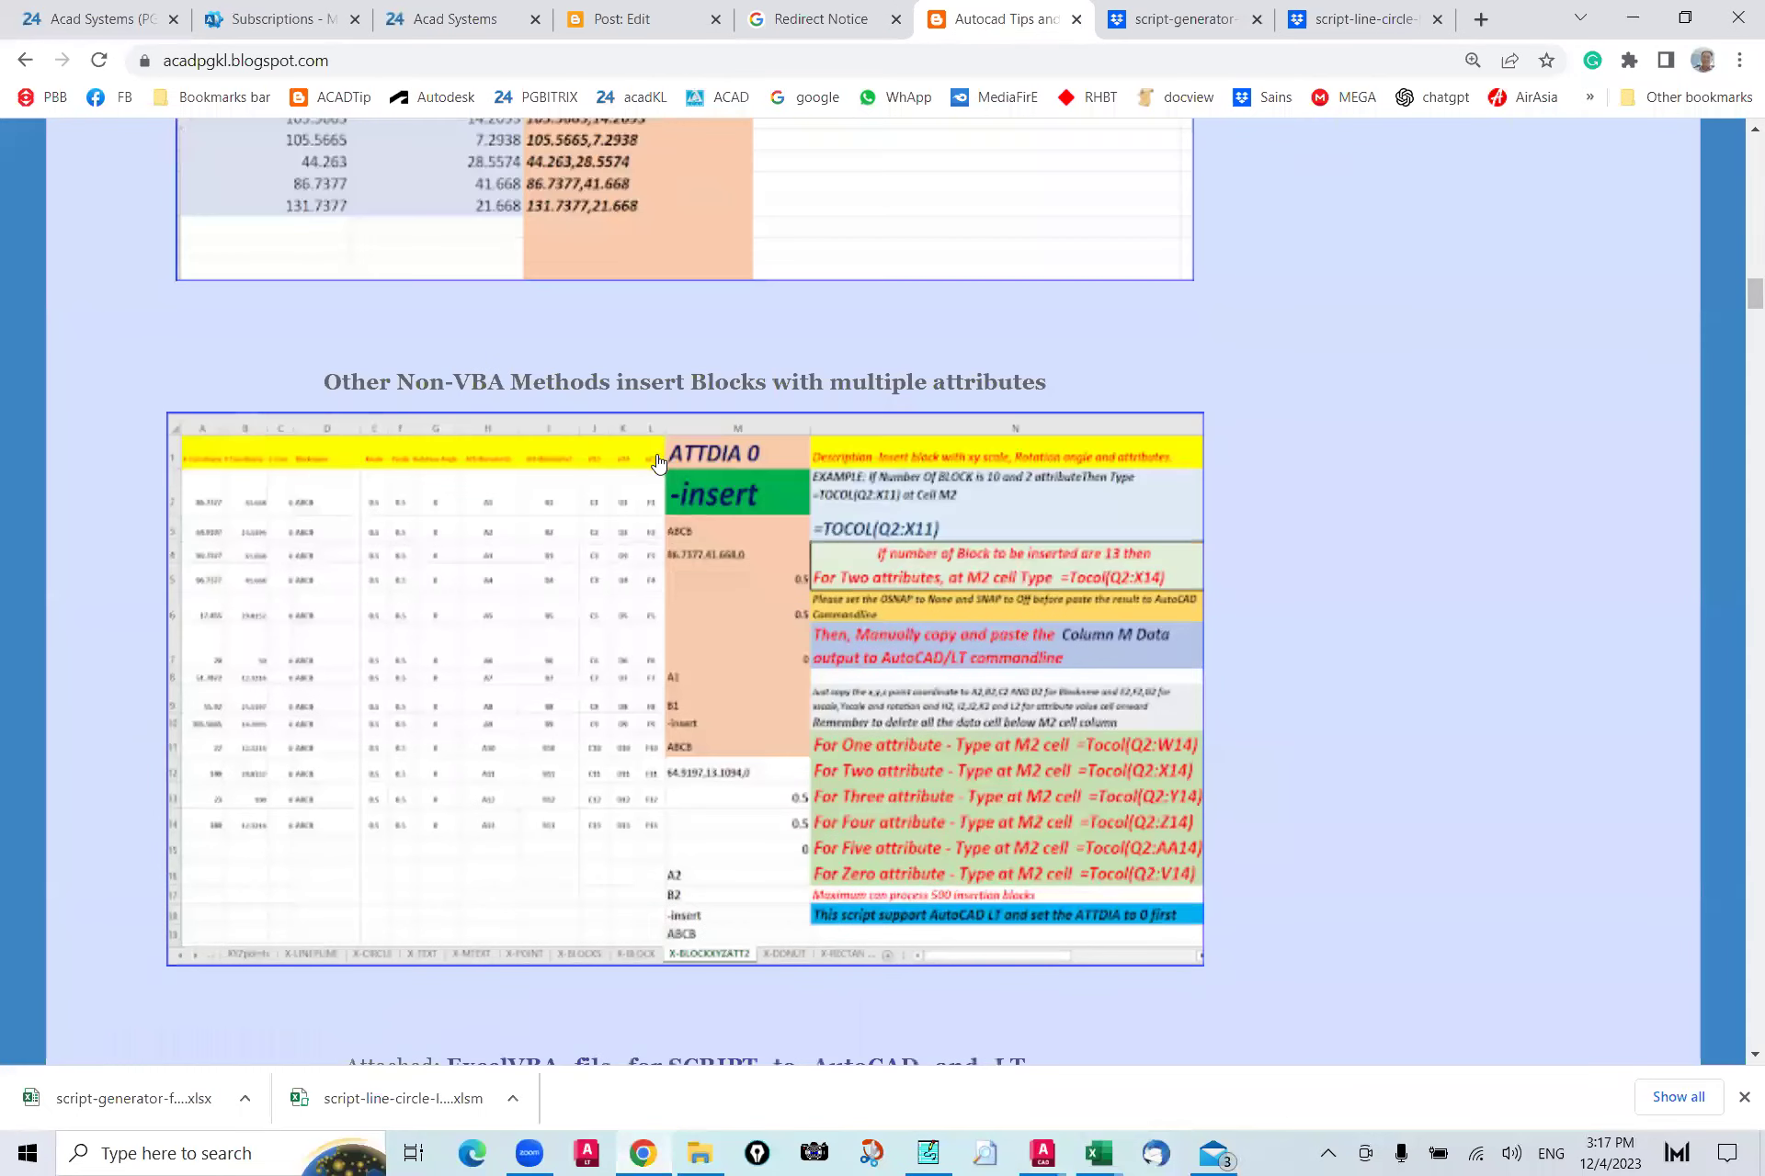
scroll(646, 493, down, 8)
scroll(375, 796, down, 2)
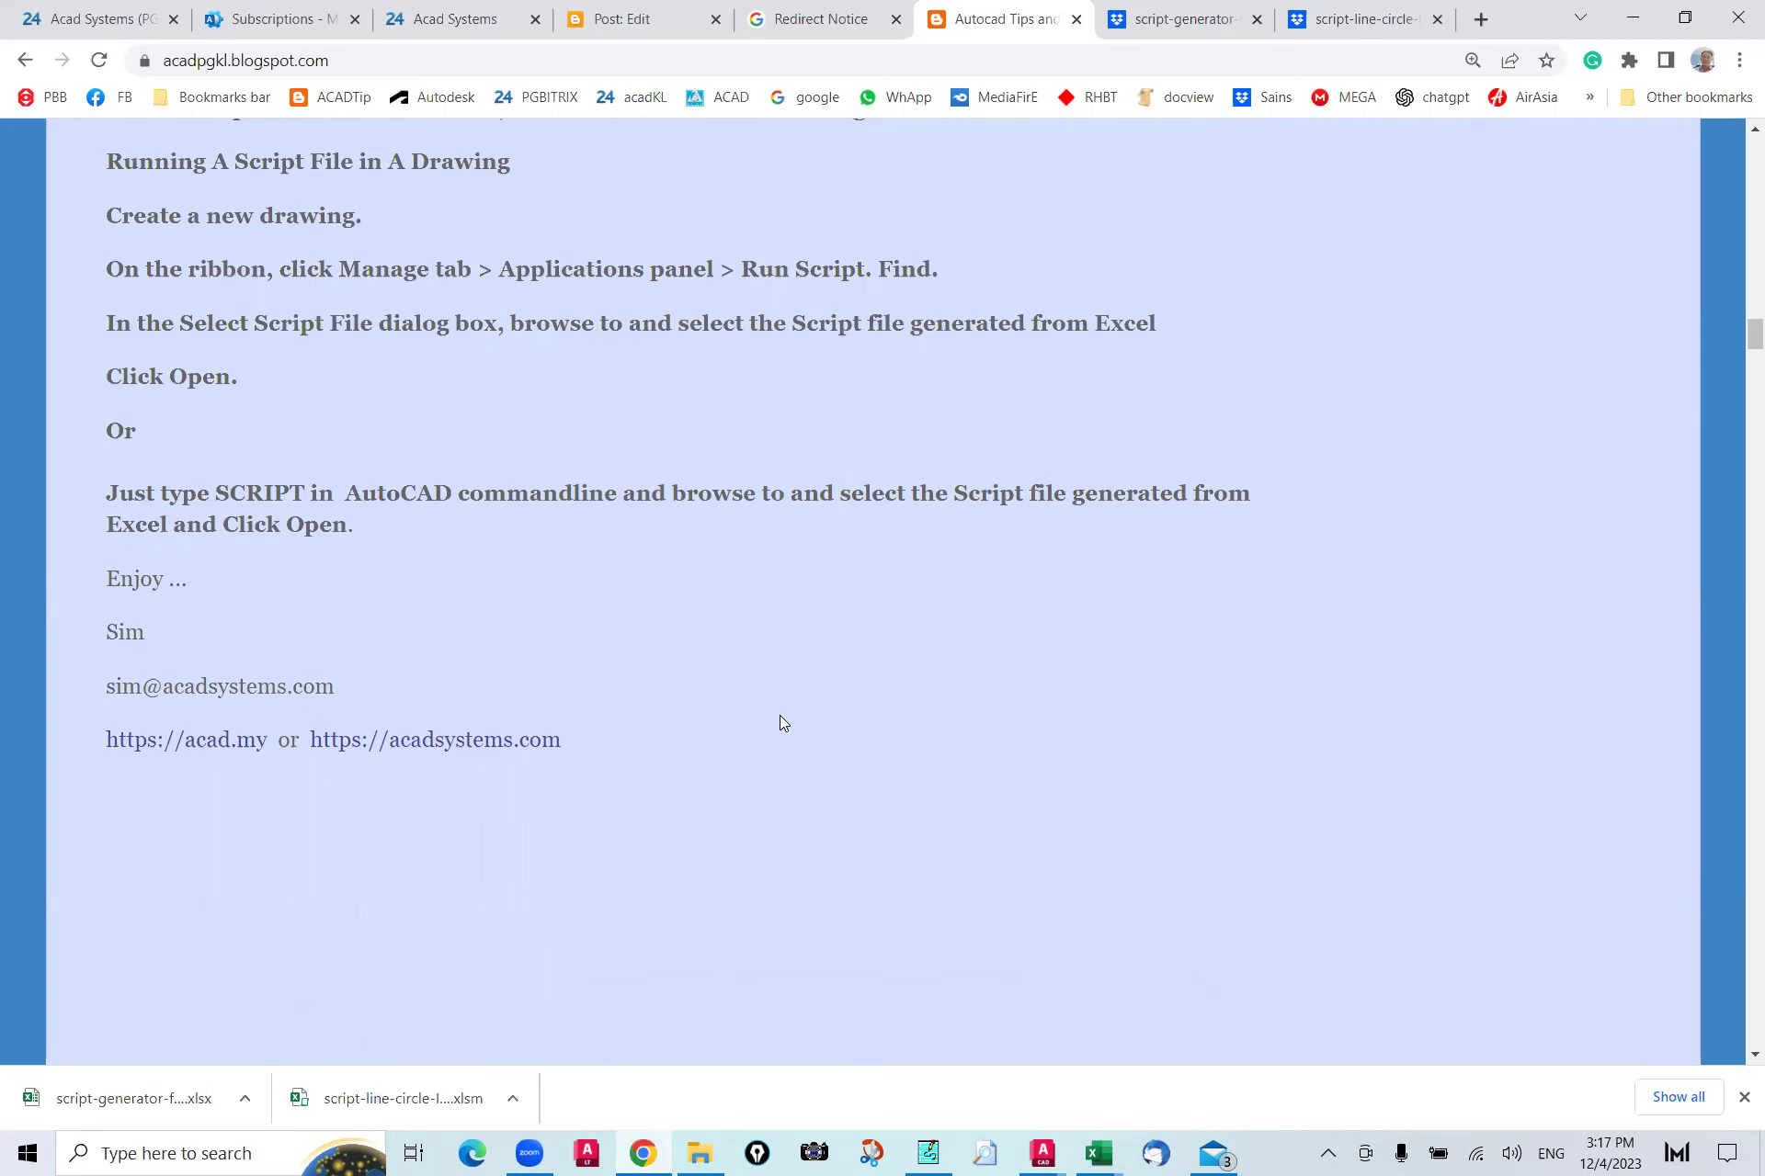
scroll(796, 713, up, 3)
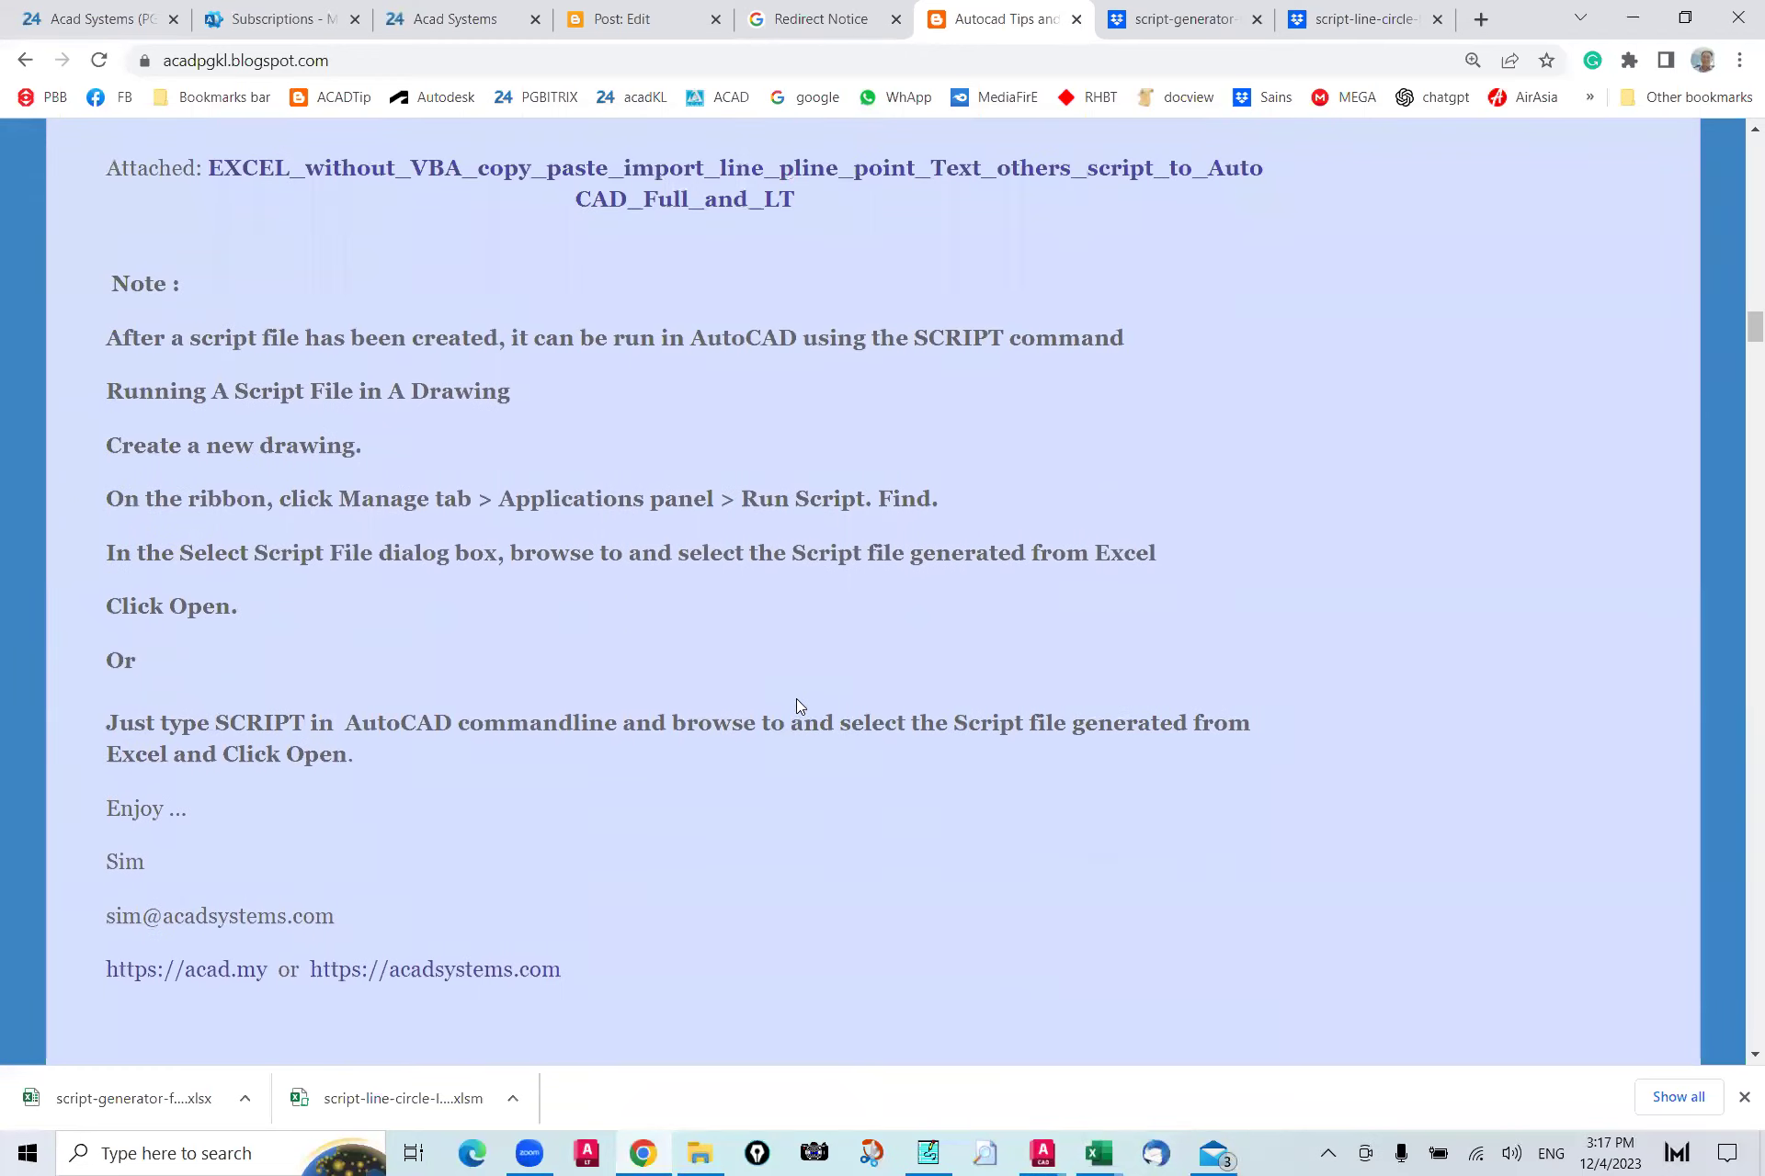